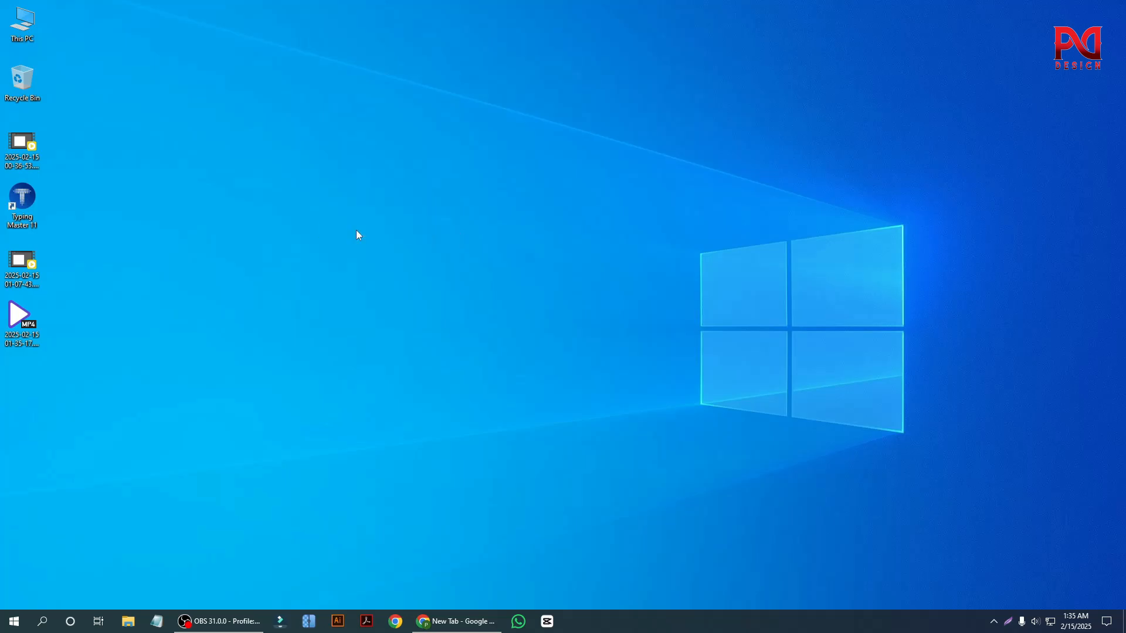
{"action": "right_click", "coordinate": [243, 138]}
{"action": "right_click", "coordinate": [194, 149]}
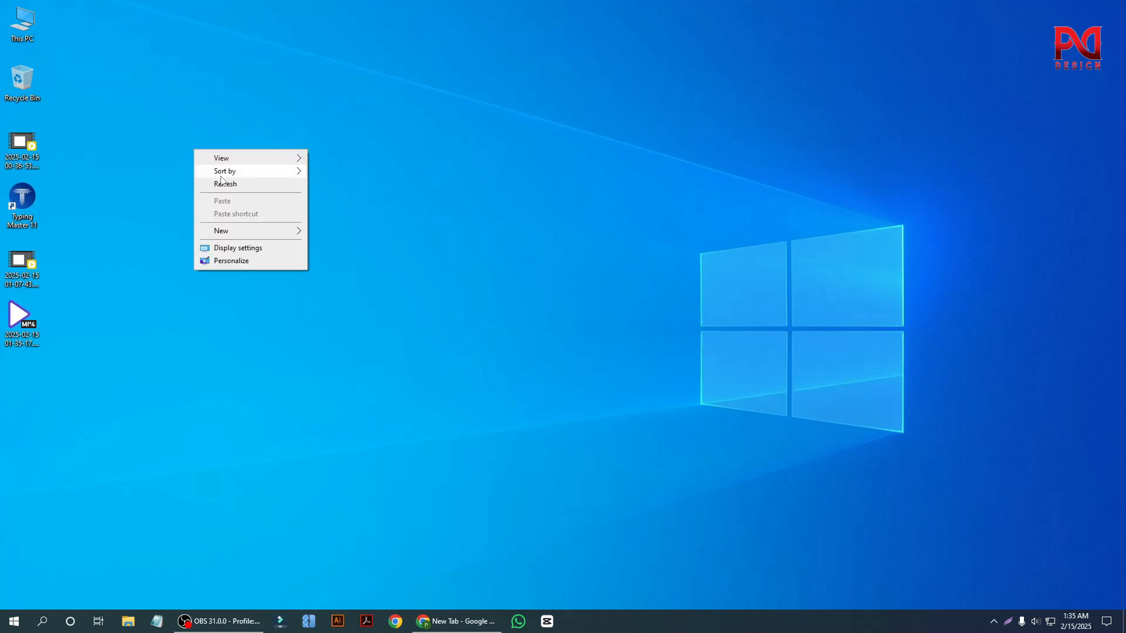
{"action": "left_click", "coordinate": [223, 184]}
{"action": "right_click", "coordinate": [189, 160]}
{"action": "left_click", "coordinate": [212, 196]}
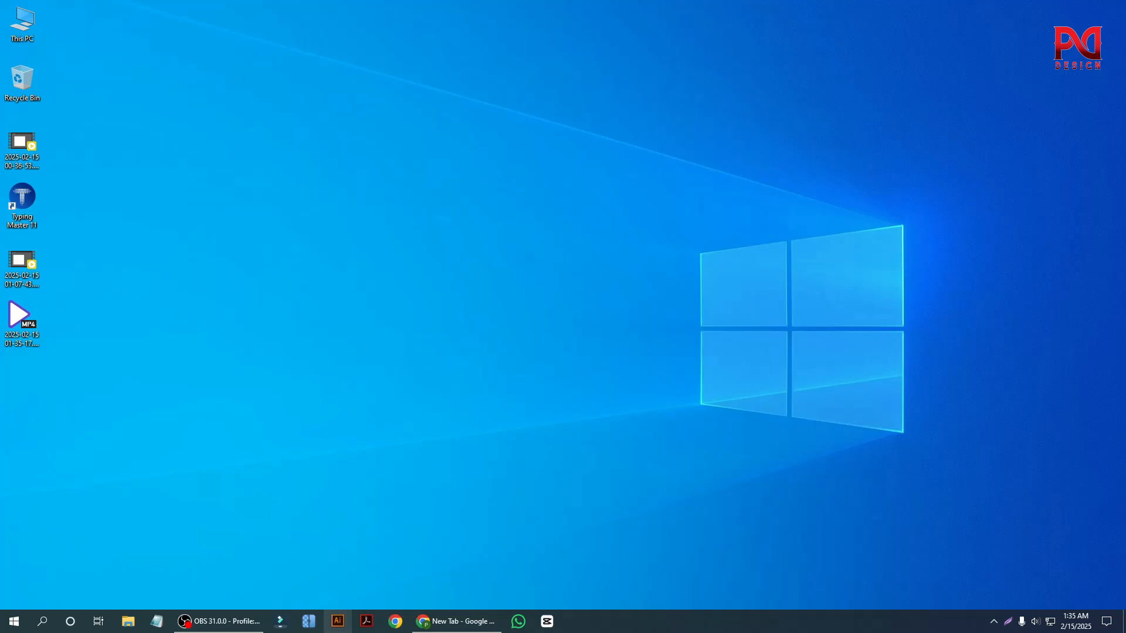
Launch Adobe Illustrator and start a new document using the Print presets.
{"action": "left_click", "coordinate": [338, 621]}
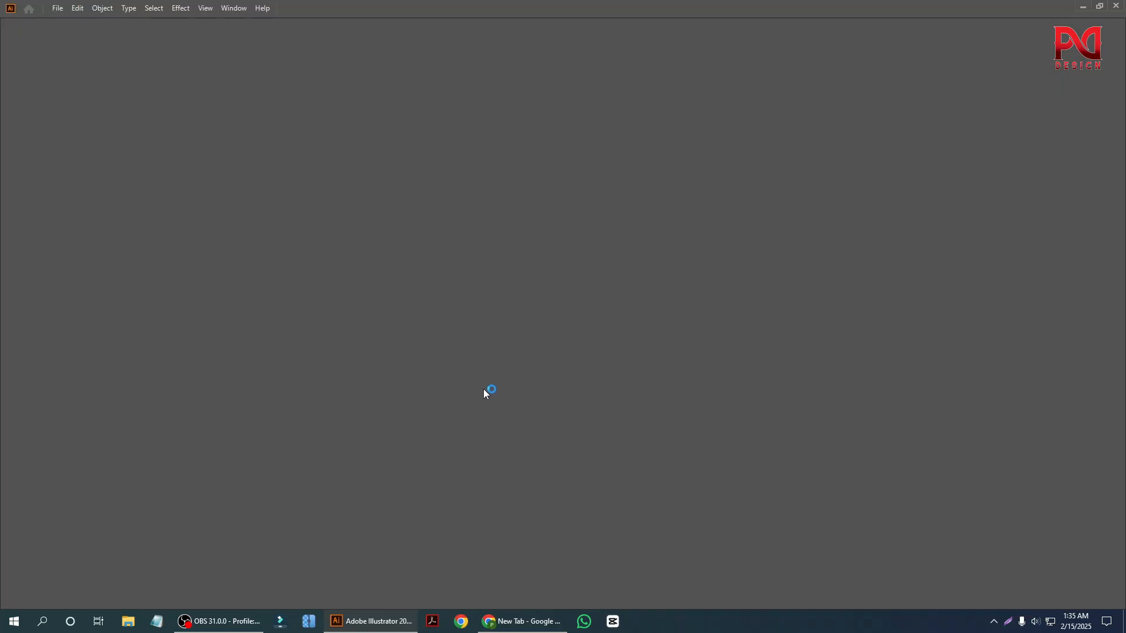
{"action": "left_click", "coordinate": [61, 10]}
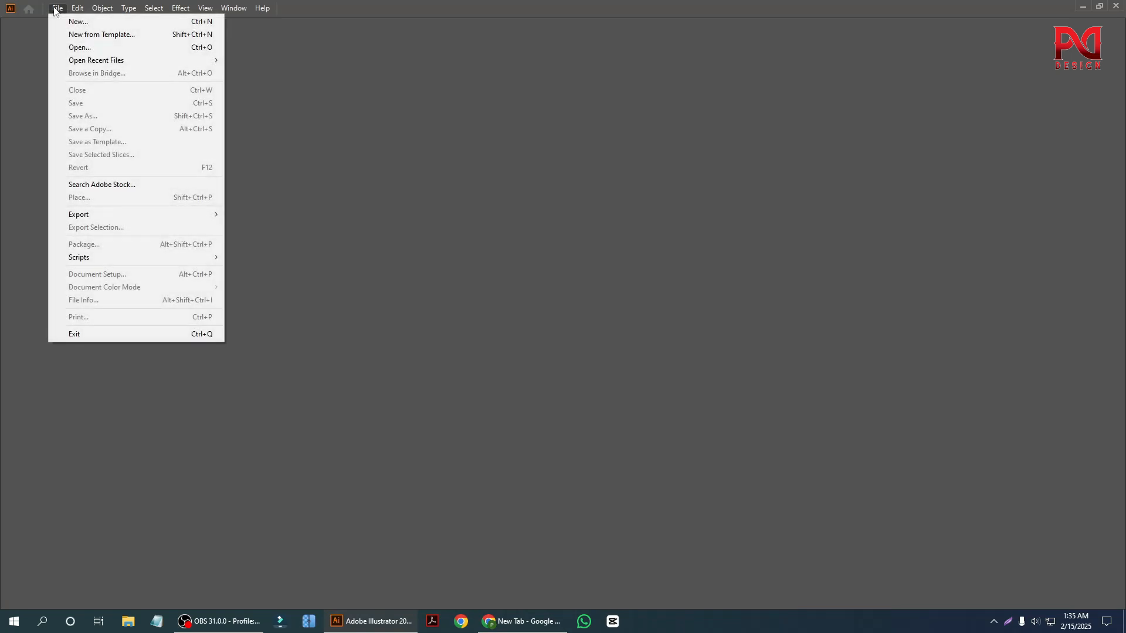
{"action": "left_click", "coordinate": [73, 22]}
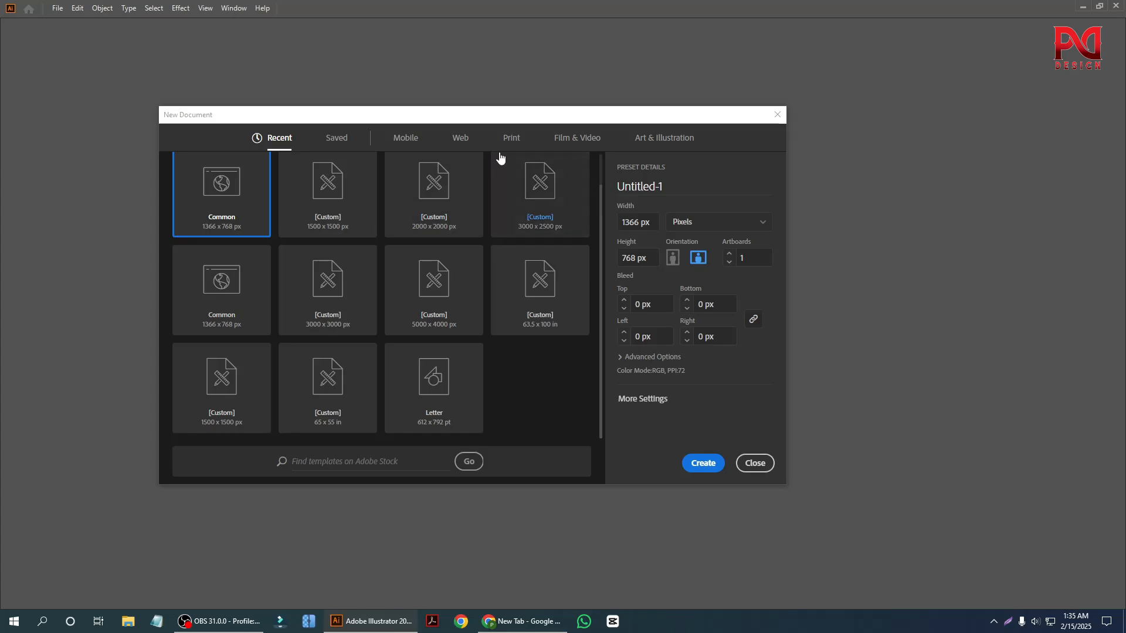
{"action": "left_click_drag", "start_coordinate": [528, 119], "coordinate": [596, 57]}
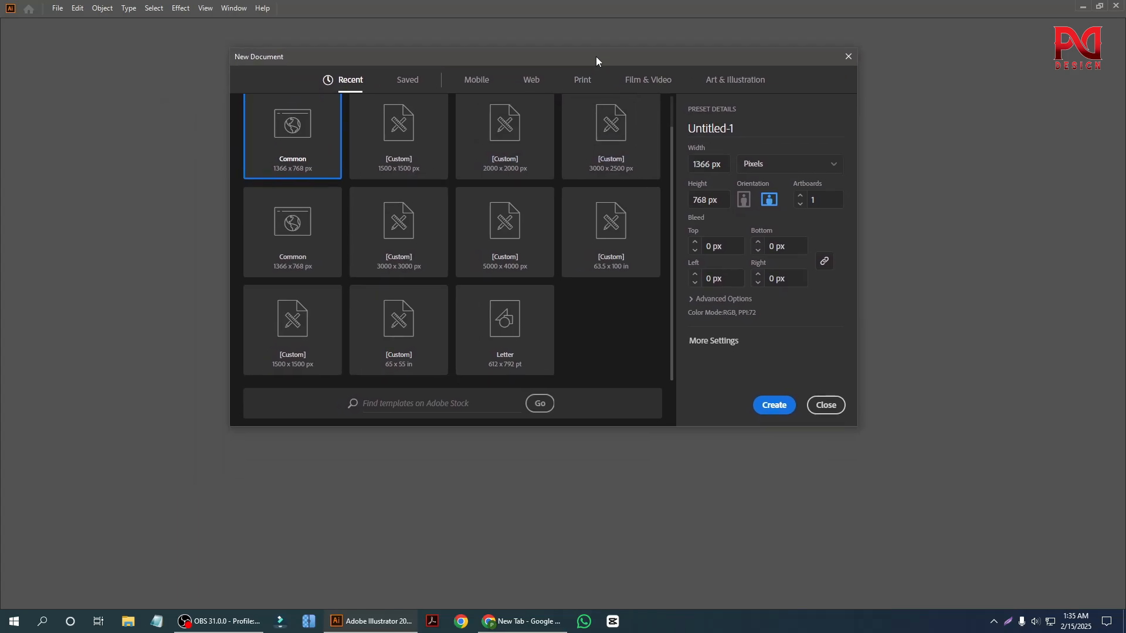
{"action": "left_click", "coordinate": [583, 82]}
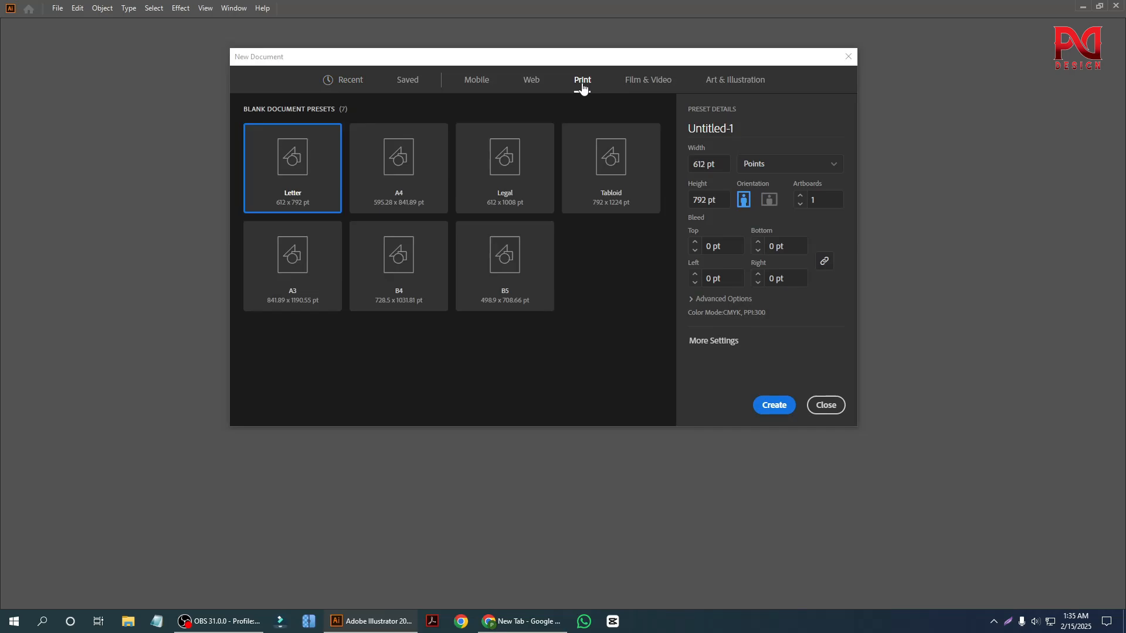
{"action": "left_click", "coordinate": [532, 88]}
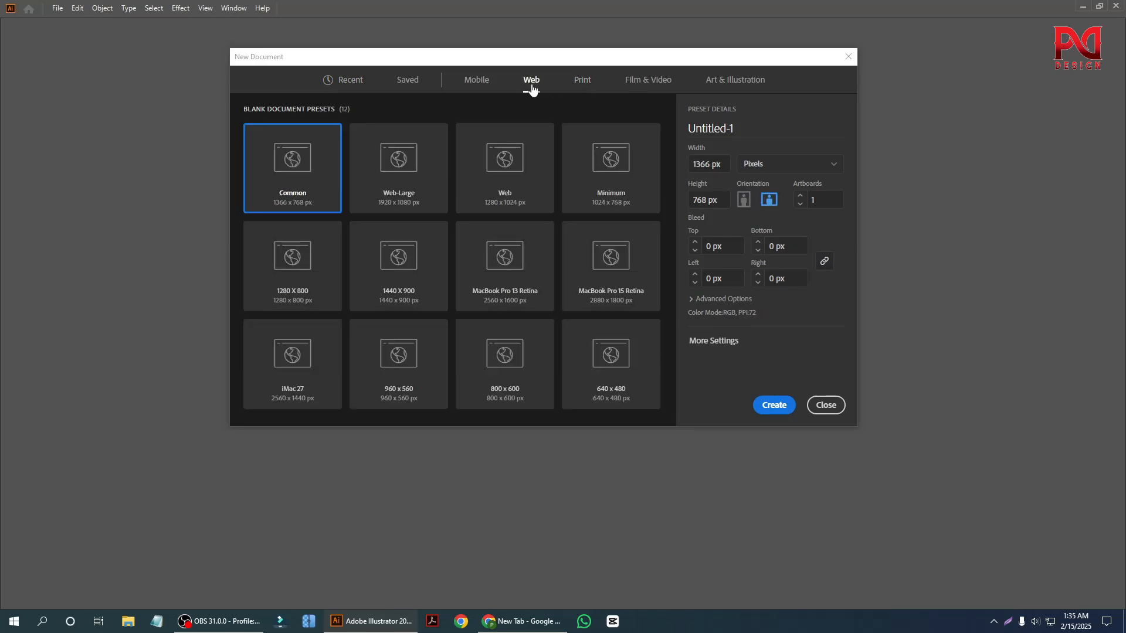
{"action": "left_click", "coordinate": [581, 82]}
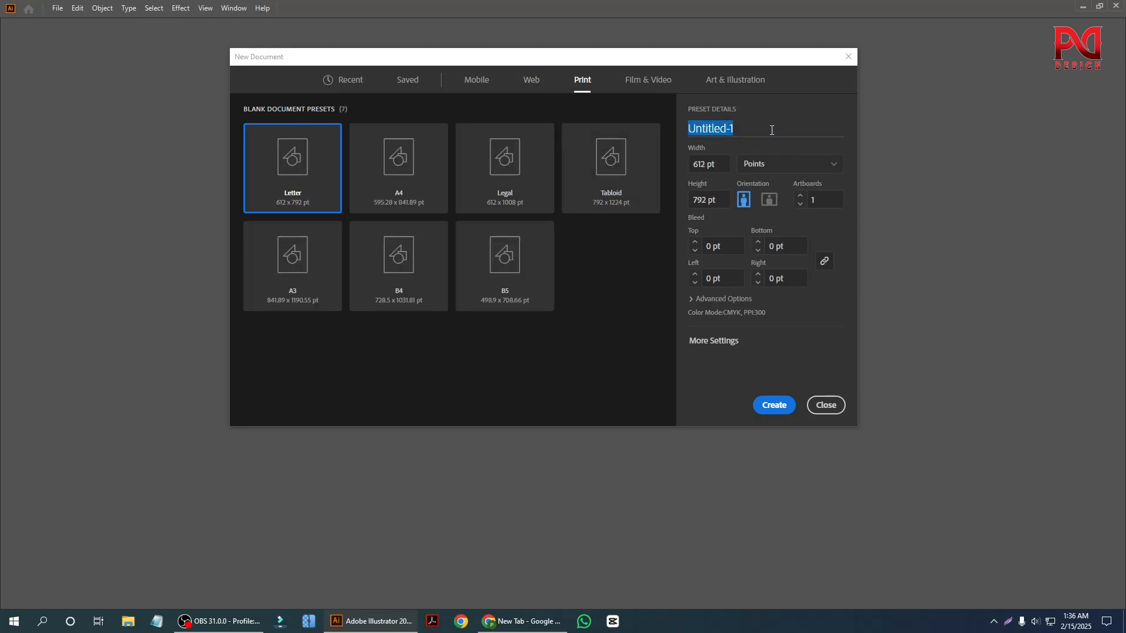
Name the new document "Bussiness card" and set its units to inches.
{"action": "type", "text": "Bussiness card"}
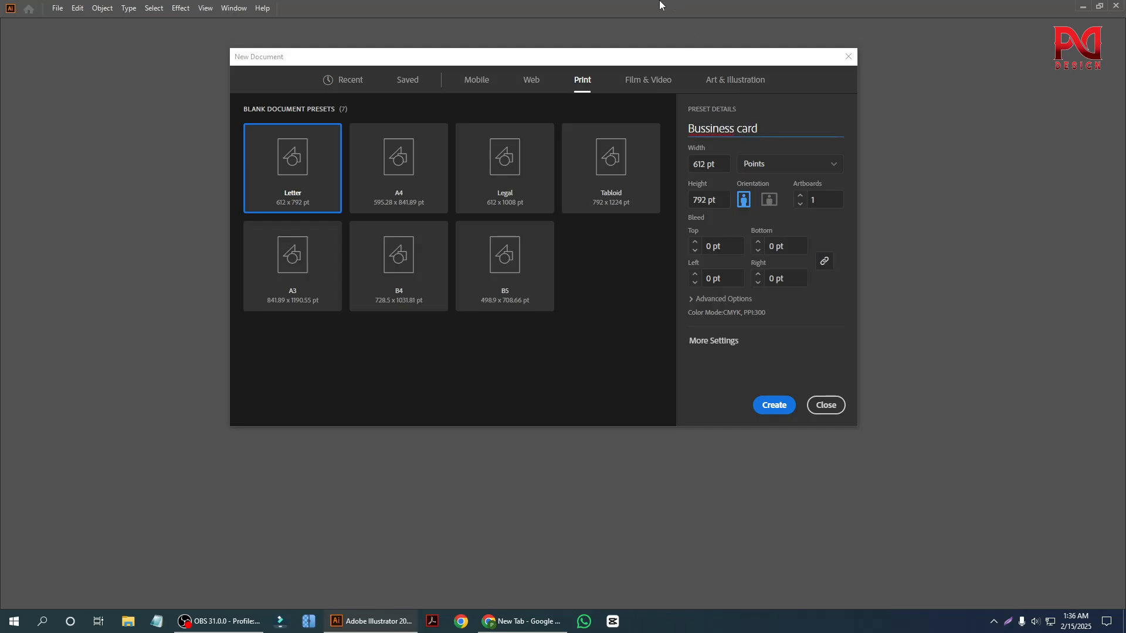
{"action": "left_click", "coordinate": [781, 168]}
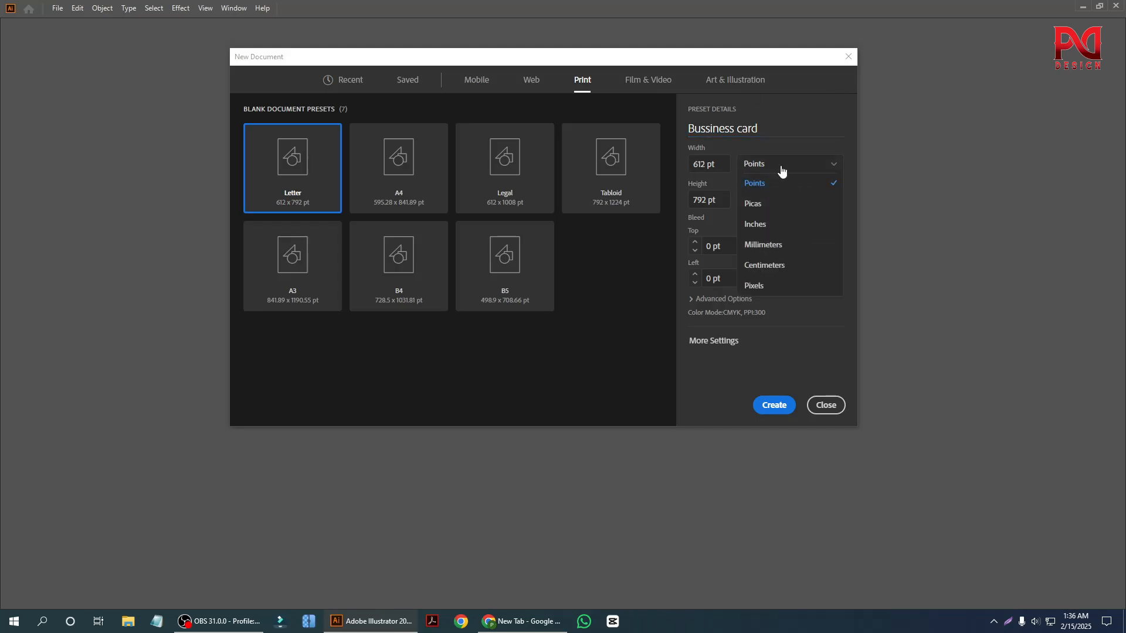
{"action": "left_click", "coordinate": [770, 228]}
Set the document to 3.5 in wide by 2 in high, landscape orientation, with 2 artboards.
{"action": "left_click_drag", "start_coordinate": [704, 165], "coordinate": [684, 168]}
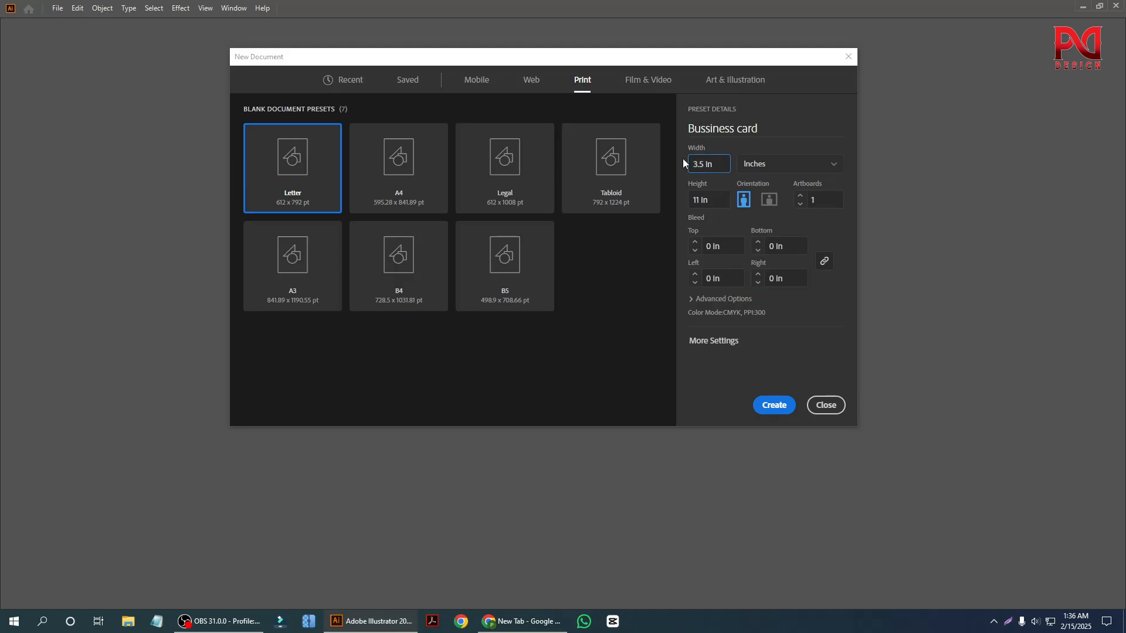
{"action": "left_click", "coordinate": [697, 199]}
{"action": "type", "text": "2"}
{"action": "key", "text": "Tab"}
{"action": "left_click", "coordinate": [741, 199]}
{"action": "left_click", "coordinate": [768, 200]}
{"action": "left_click", "coordinate": [811, 200]}
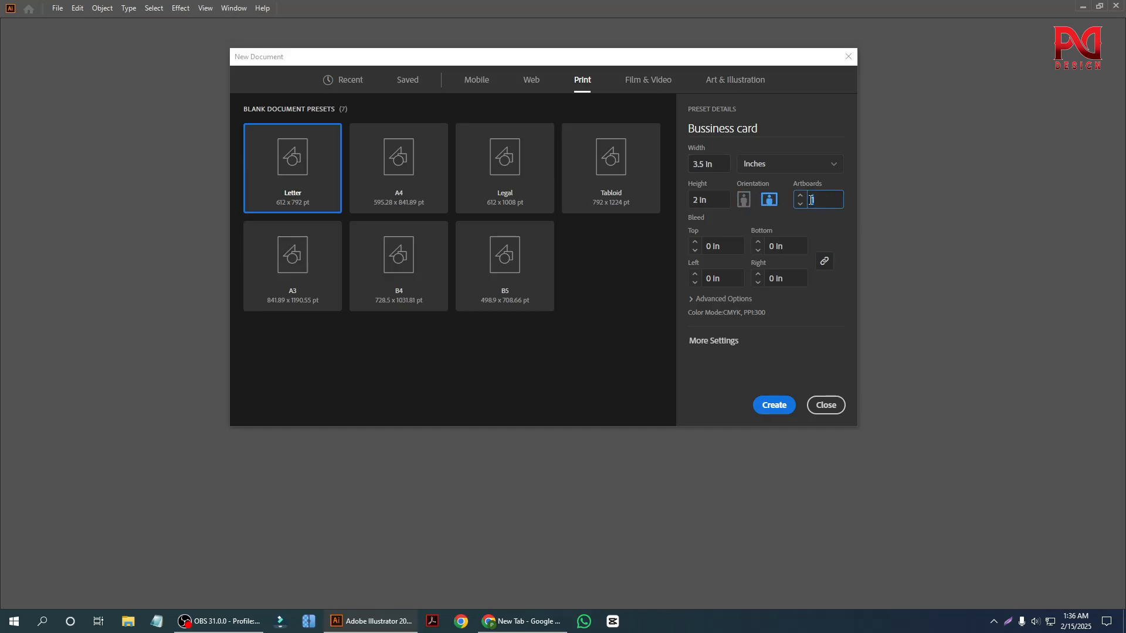
{"action": "type", "text": "2"}
Set a linked bleed of 0.125 in on all four sides of the document.
{"action": "left_click", "coordinate": [696, 245]}
{"action": "left_click", "coordinate": [695, 245]}
{"action": "left_click", "coordinate": [695, 251]}
{"action": "left_click", "coordinate": [826, 264]}
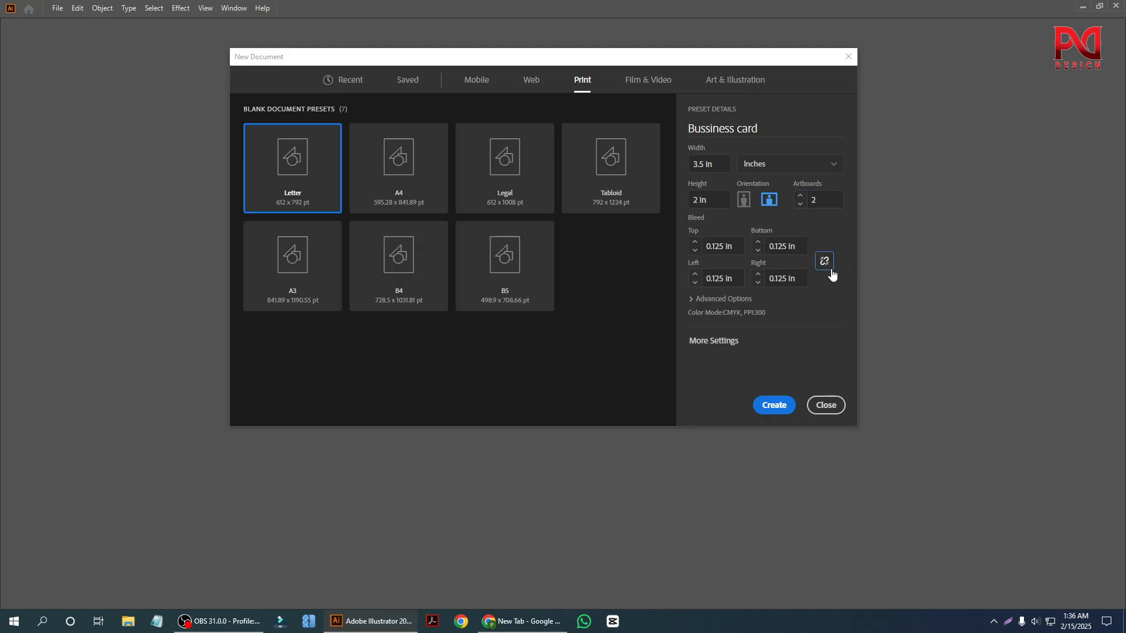
{"action": "left_click", "coordinate": [695, 243]}
{"action": "left_click", "coordinate": [695, 243]}
{"action": "left_click", "coordinate": [695, 243]}
{"action": "left_click", "coordinate": [826, 262]}
{"action": "left_click", "coordinate": [695, 242]}
{"action": "left_click", "coordinate": [695, 251]}
{"action": "left_click", "coordinate": [695, 252]}
{"action": "left_click", "coordinate": [695, 252]}
{"action": "left_click", "coordinate": [695, 251]}
Set the artboard spacing to 1 in with CMYK color mode in the additional settings and create the document.
{"action": "left_click", "coordinate": [709, 345]}
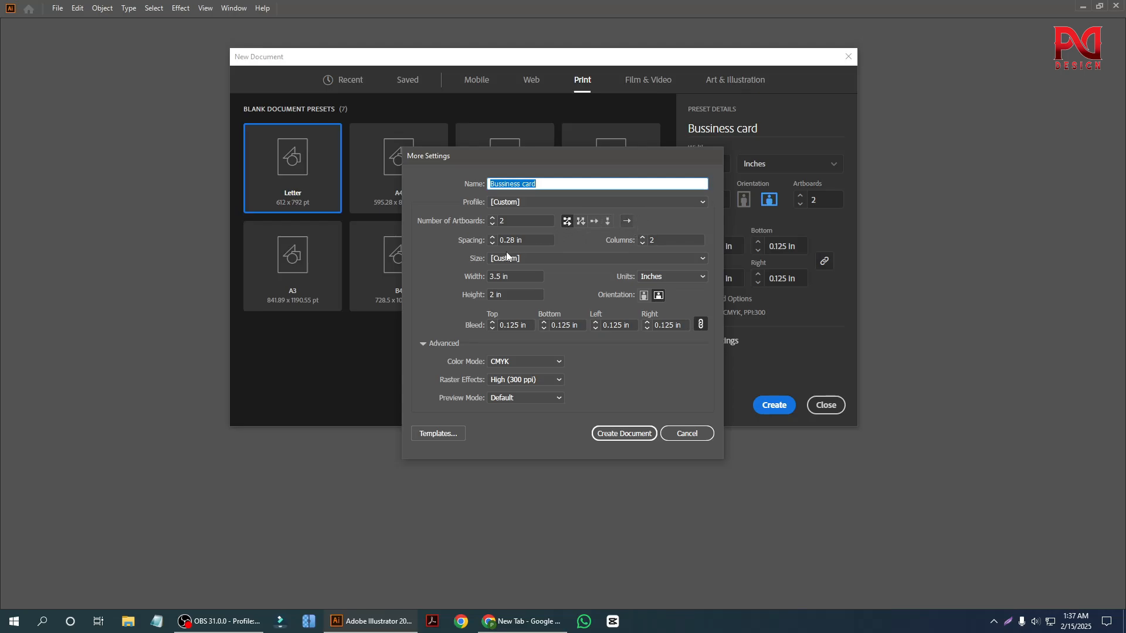
{"action": "left_click", "coordinate": [521, 241]}
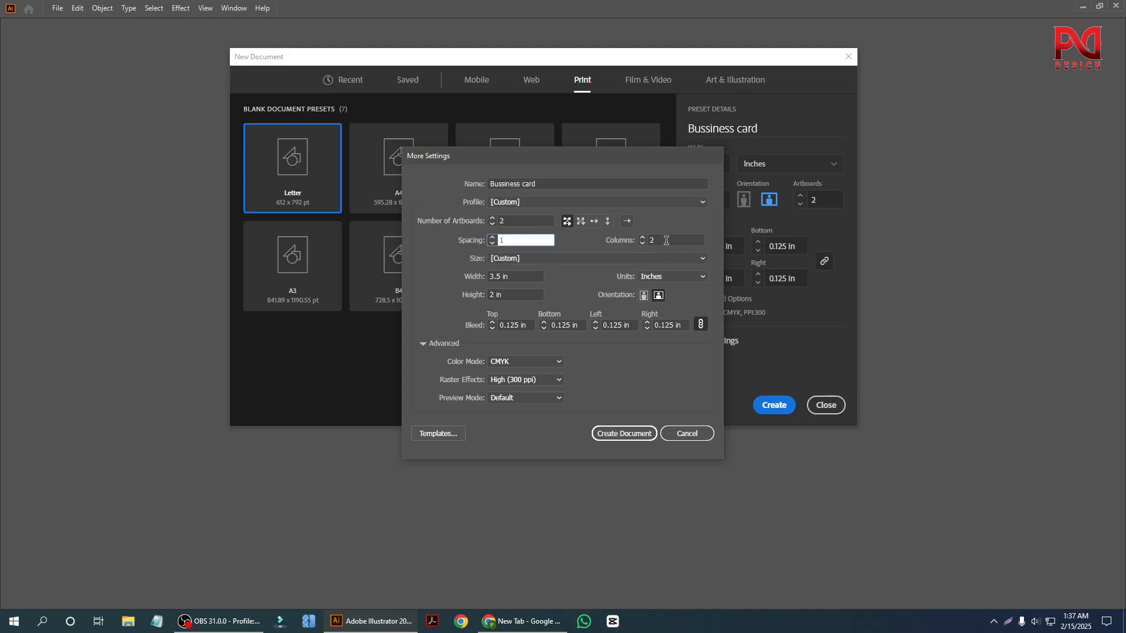
{"action": "left_click", "coordinate": [531, 362]}
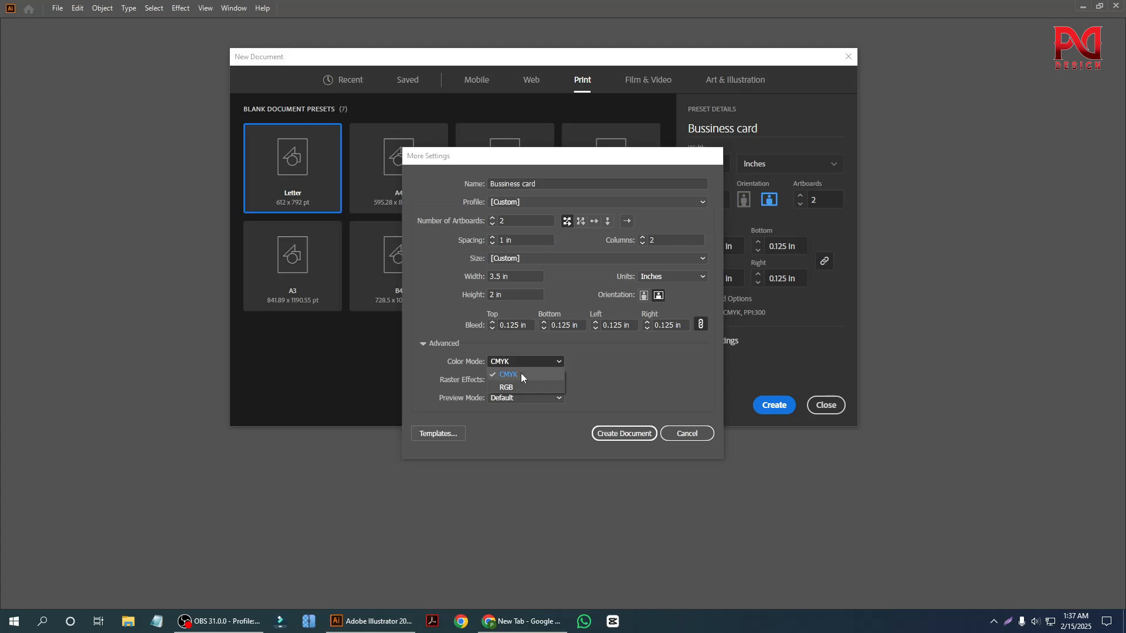
{"action": "left_click", "coordinate": [521, 376]}
{"action": "left_click", "coordinate": [533, 362]}
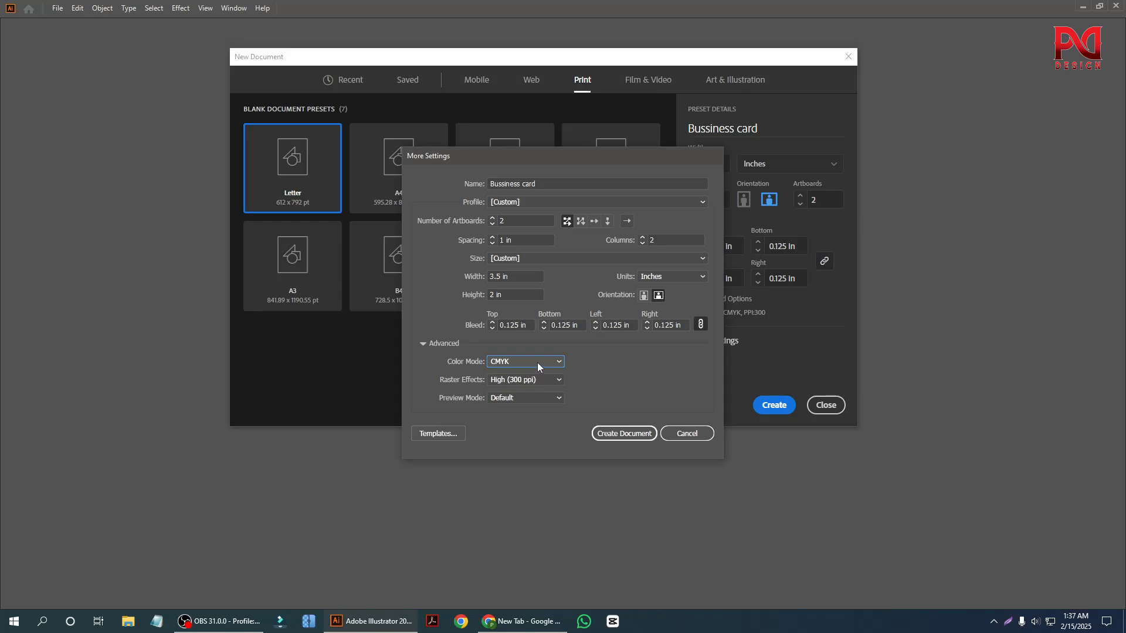
{"action": "left_click", "coordinate": [522, 374]}
{"action": "left_click", "coordinate": [621, 434]}
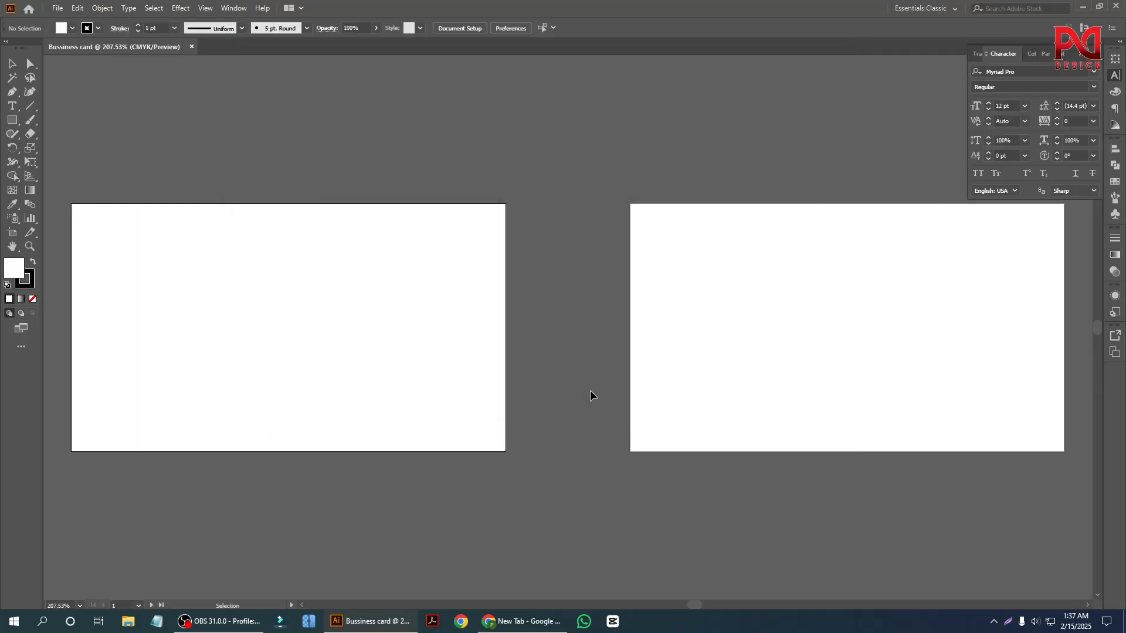
Close the newly created "Bussiness card" document.
{"action": "scroll", "coordinate": [527, 369], "scroll_direction": "down", "scroll_amount": 1}
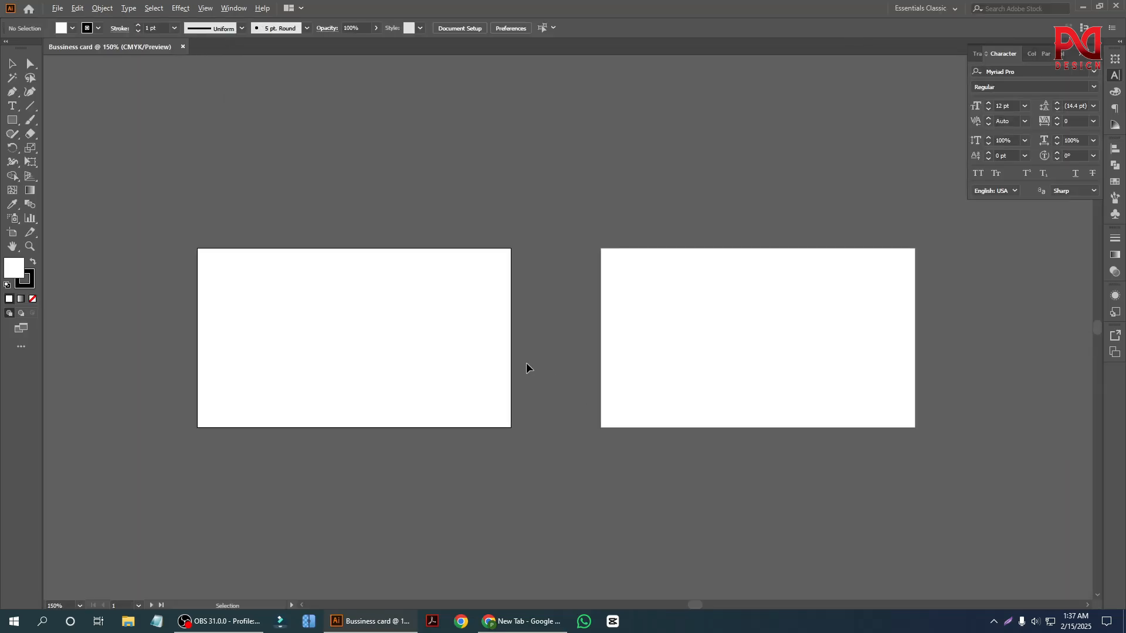
{"action": "scroll", "coordinate": [465, 379], "scroll_direction": "down", "scroll_amount": 1}
{"action": "scroll", "coordinate": [465, 379], "scroll_direction": "up", "scroll_amount": 1}
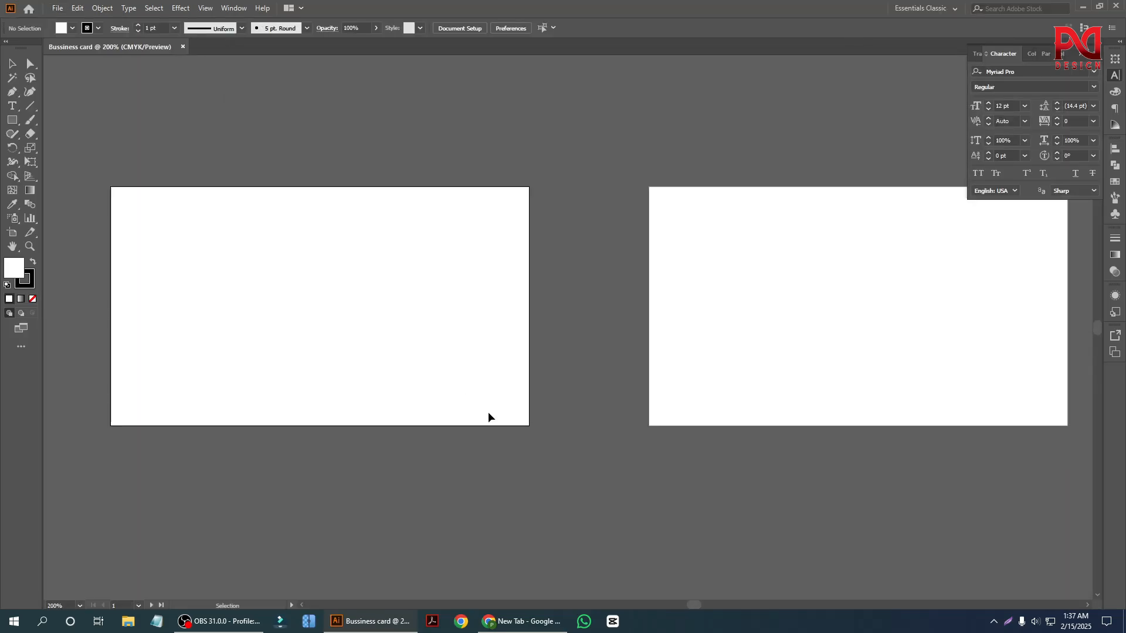
{"action": "left_click", "coordinate": [183, 47]}
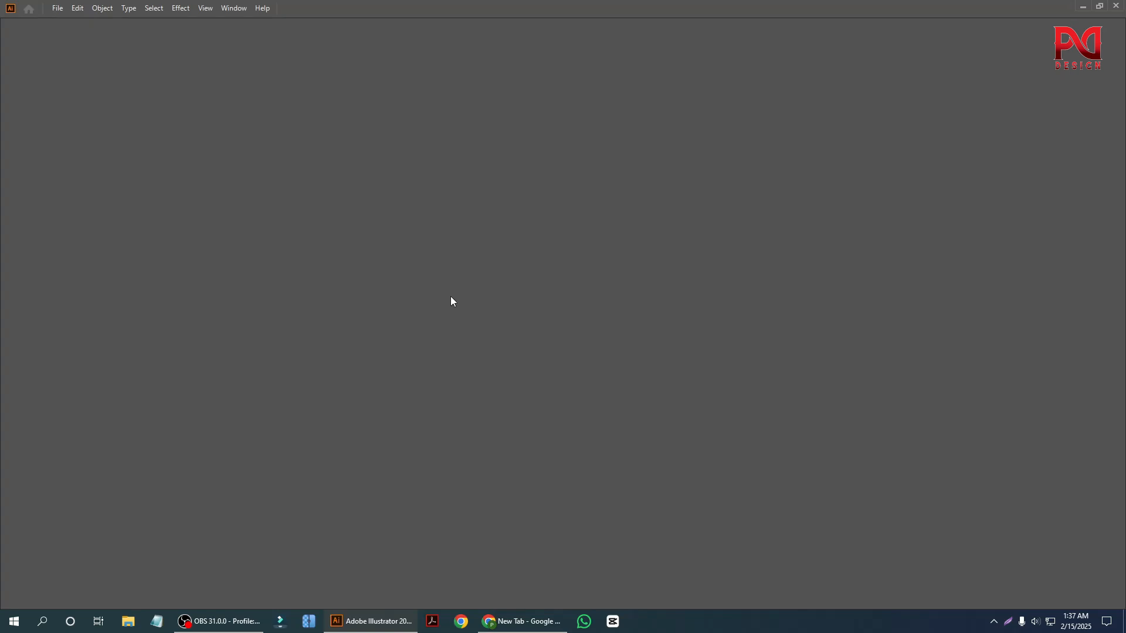
Start another new document with the recent 3.5 x 2 in custom preset and name it "bussiness card".
{"action": "left_click", "coordinate": [57, 8]}
{"action": "left_click", "coordinate": [80, 22]}
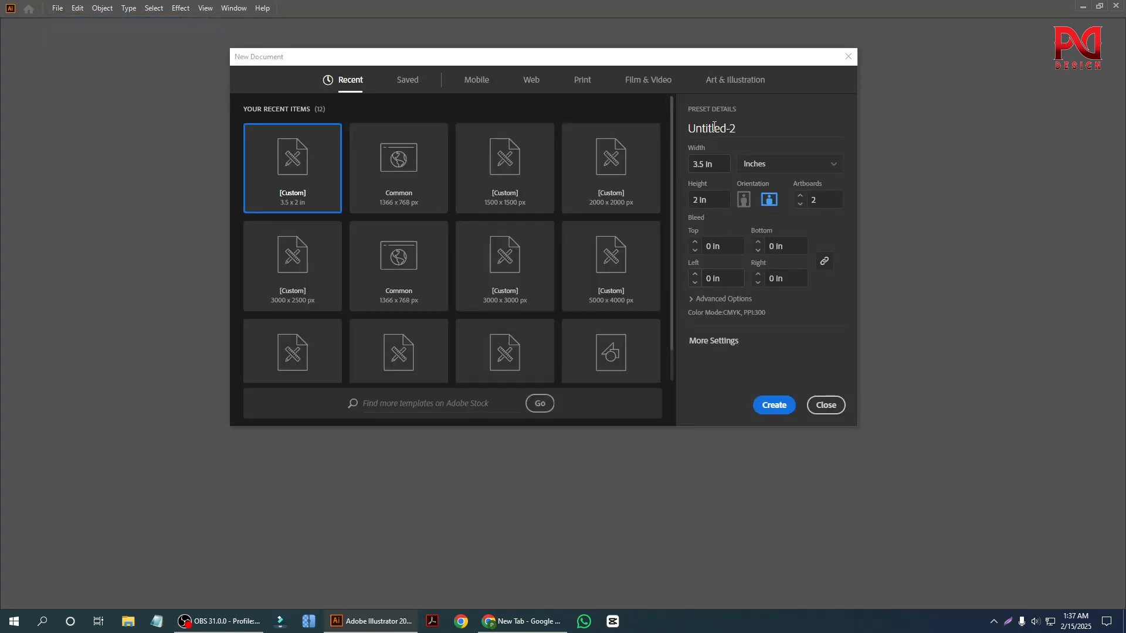
{"action": "left_click_drag", "start_coordinate": [741, 126], "coordinate": [720, 129]}
{"action": "left_click", "coordinate": [735, 165]}
{"action": "double_click", "coordinate": [697, 127]}
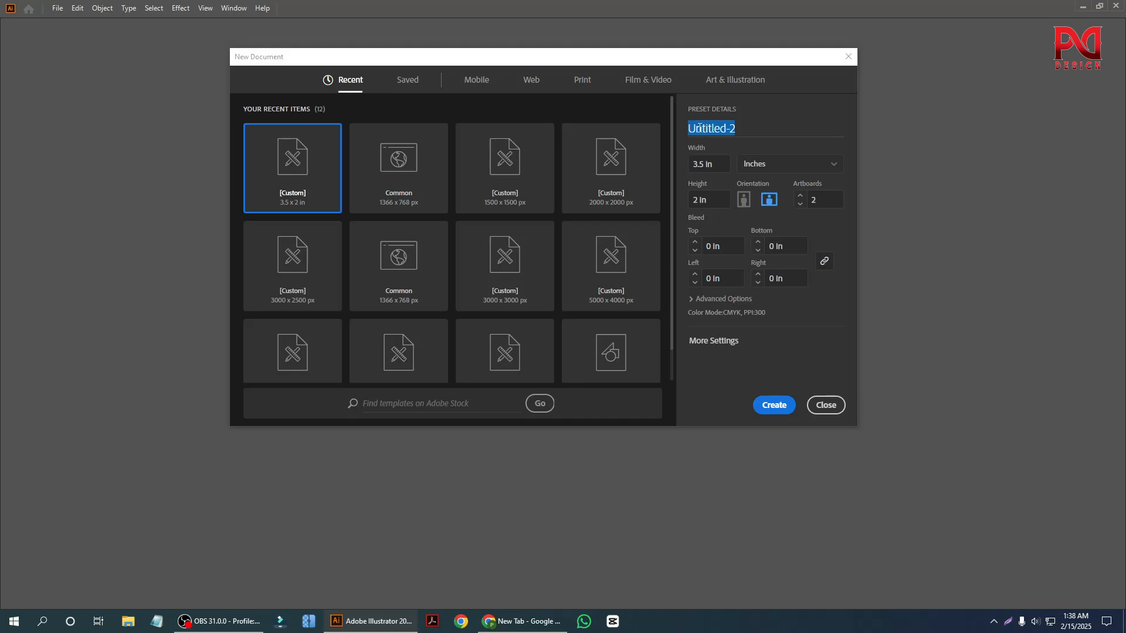
{"action": "type", "text": "bu"}
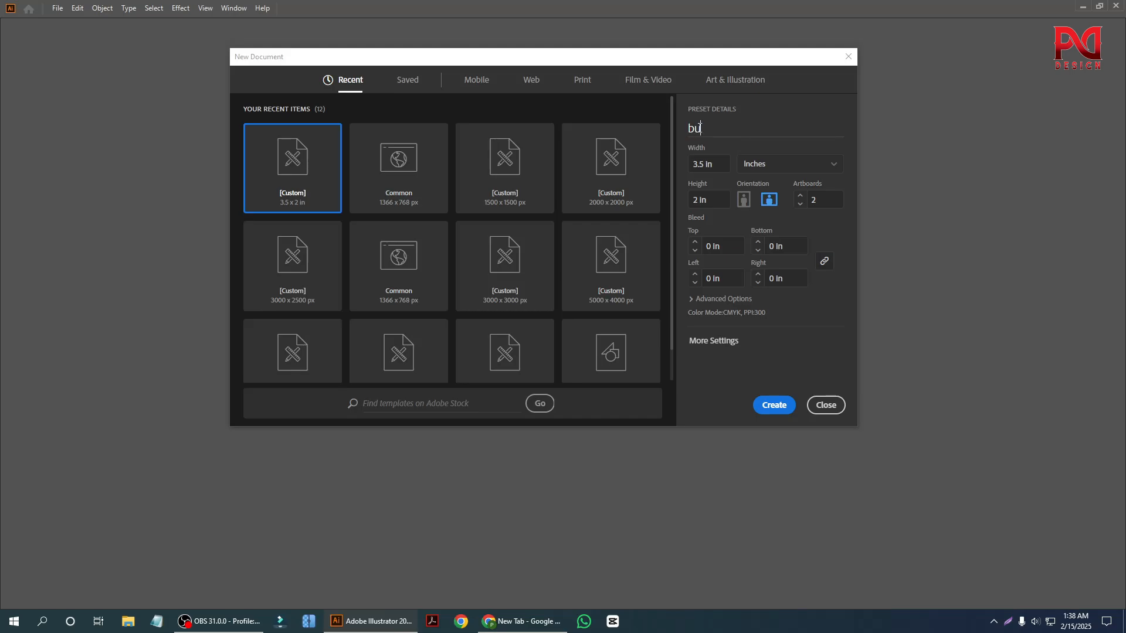
{"action": "type", "text": "ssiness card"}
Set the bleed to 0.125 in on all sides and create the document from the additional settings.
{"action": "left_click", "coordinate": [695, 242]}
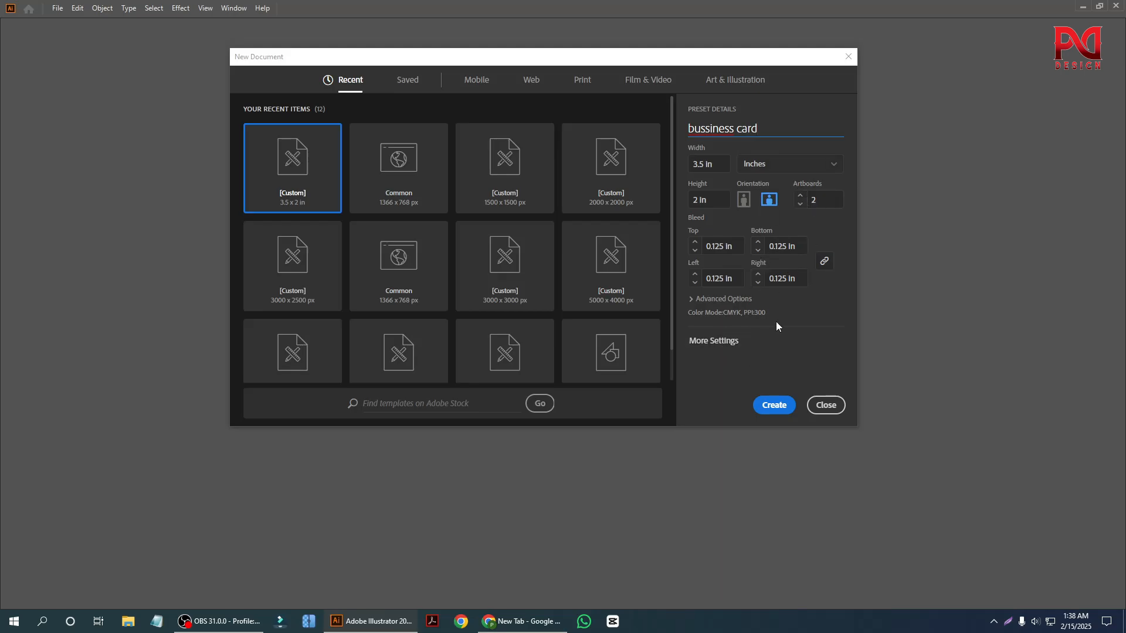
{"action": "left_click", "coordinate": [718, 342]}
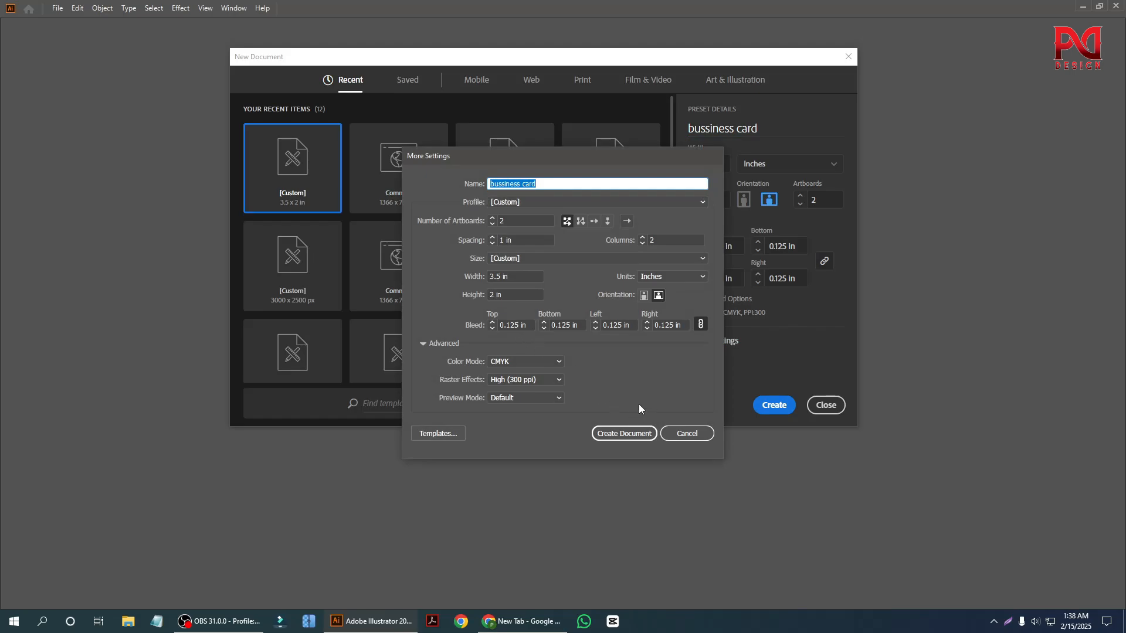
{"action": "left_click", "coordinate": [625, 434]}
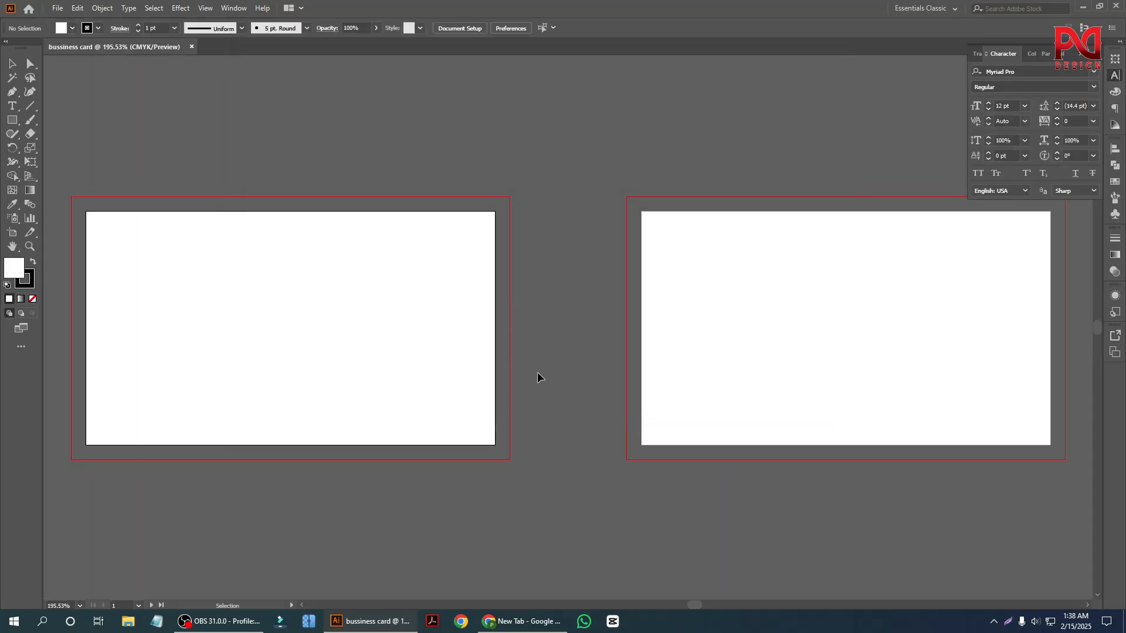
{"action": "scroll", "coordinate": [492, 366], "scroll_direction": "down", "scroll_amount": 1}
{"action": "scroll", "coordinate": [145, 396], "scroll_direction": "up", "scroll_amount": 1}
{"action": "scroll", "coordinate": [243, 362], "scroll_direction": "down", "scroll_amount": 1}
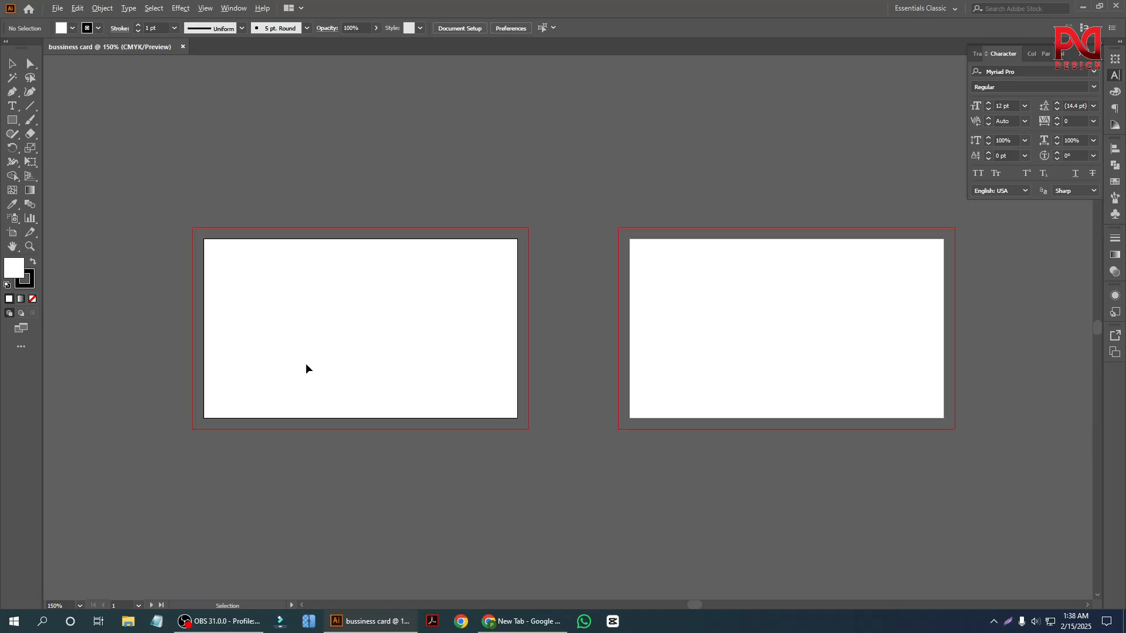
{"action": "scroll", "coordinate": [336, 370], "scroll_direction": "up", "scroll_amount": 1}
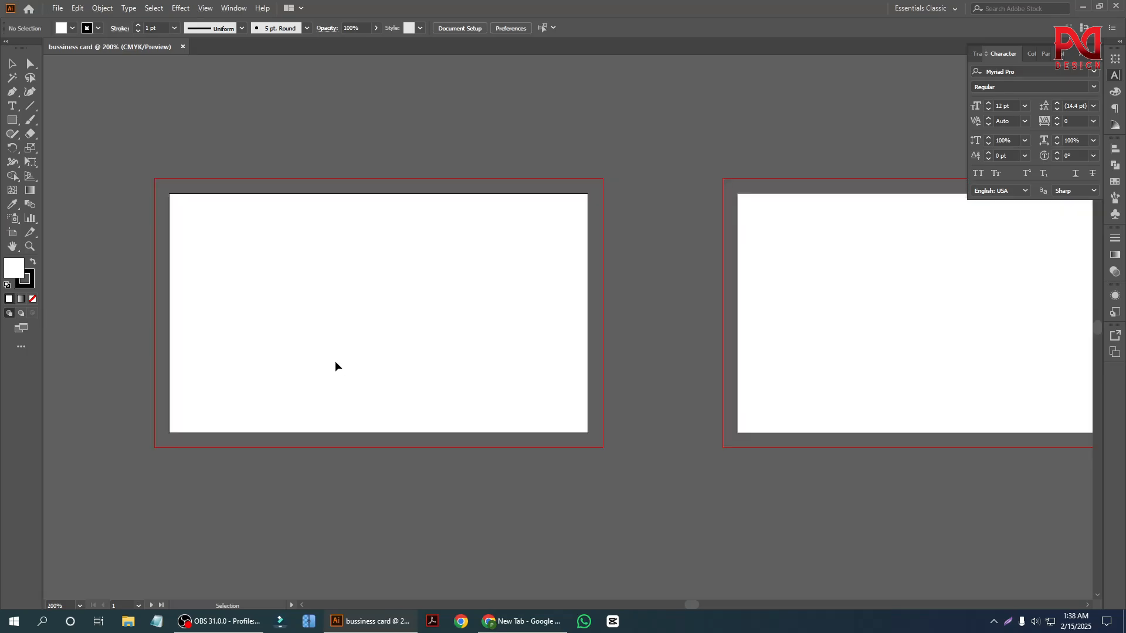
{"action": "scroll", "coordinate": [330, 335], "scroll_direction": "down", "scroll_amount": 1}
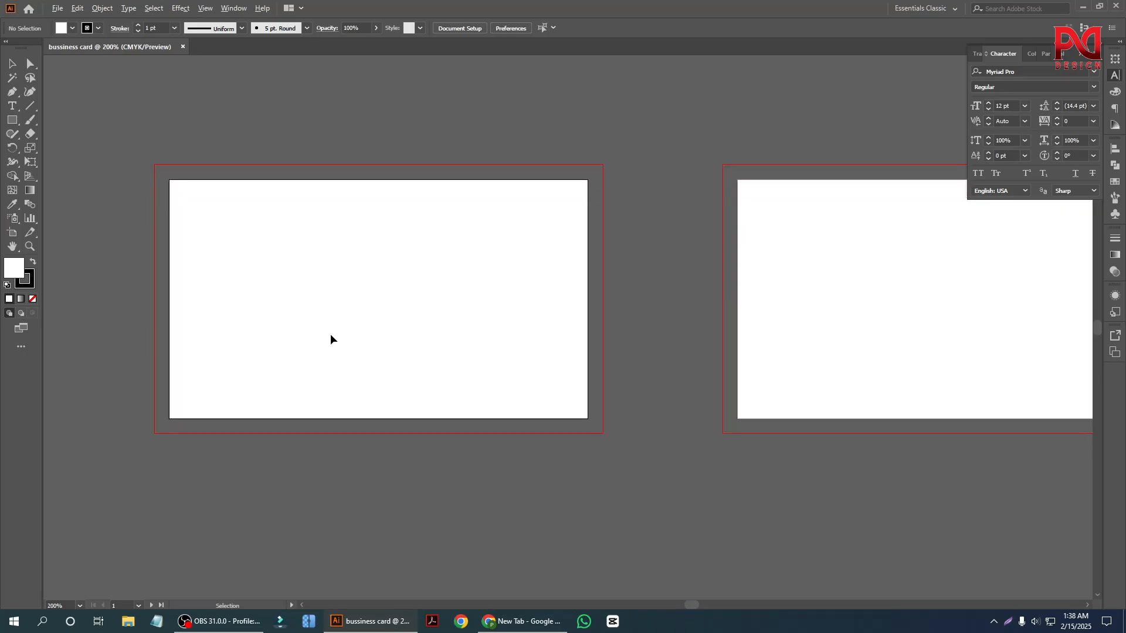
{"action": "scroll", "coordinate": [284, 297], "scroll_direction": "up", "scroll_amount": 1}
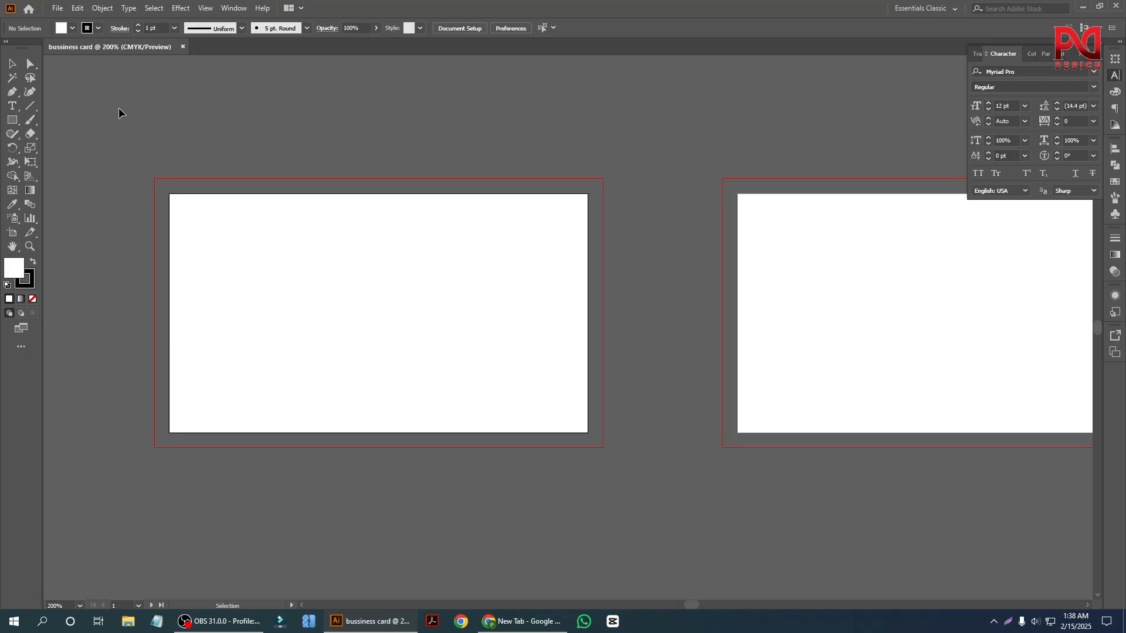
{"action": "left_click", "coordinate": [102, 9]}
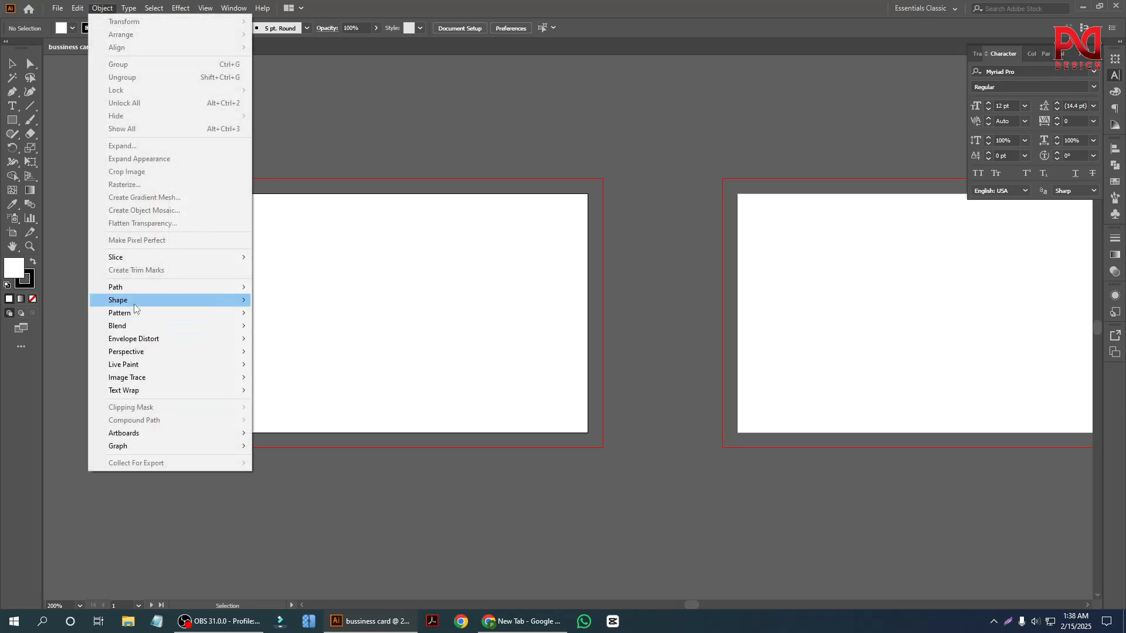
{"action": "mouse_move", "coordinate": [144, 288]}
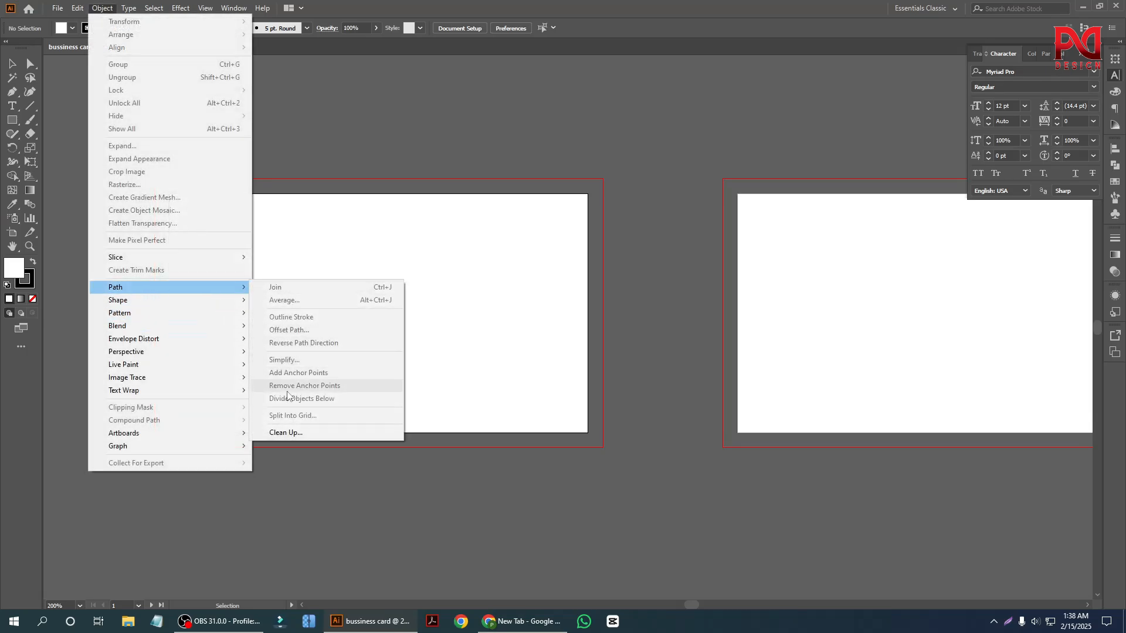
{"action": "left_click", "coordinate": [322, 238]}
Draw a 3.5 x 2 in rectangle that exactly covers the first artboard.
{"action": "left_click", "coordinate": [12, 120]}
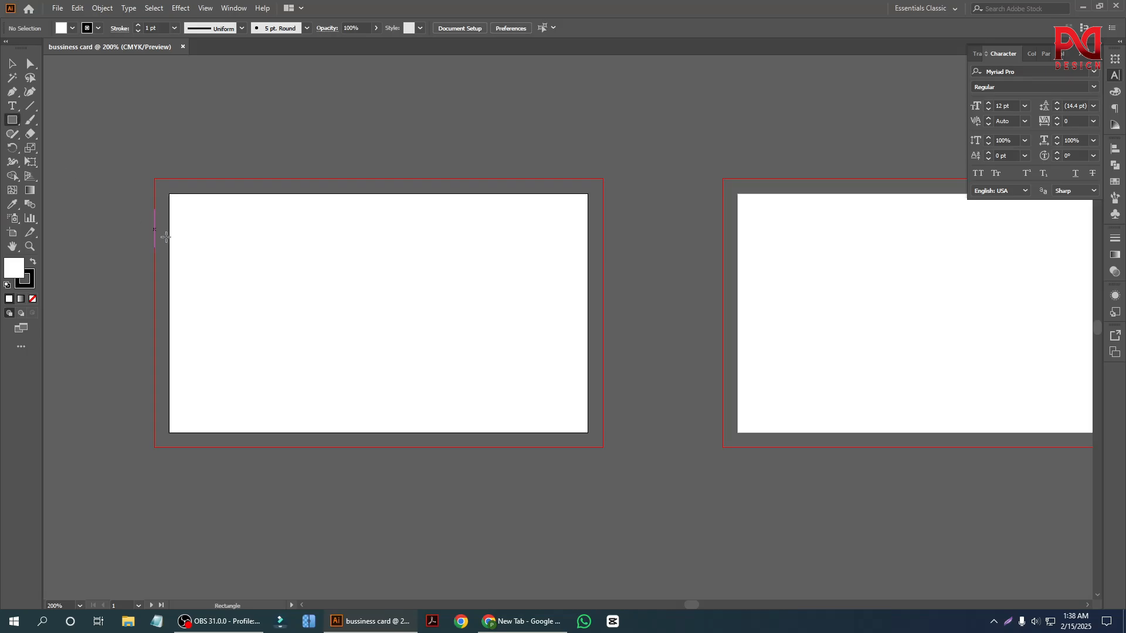
{"action": "scroll", "coordinate": [219, 247], "scroll_direction": "up", "scroll_amount": 1}
{"action": "scroll", "coordinate": [199, 241], "scroll_direction": "down", "scroll_amount": 1}
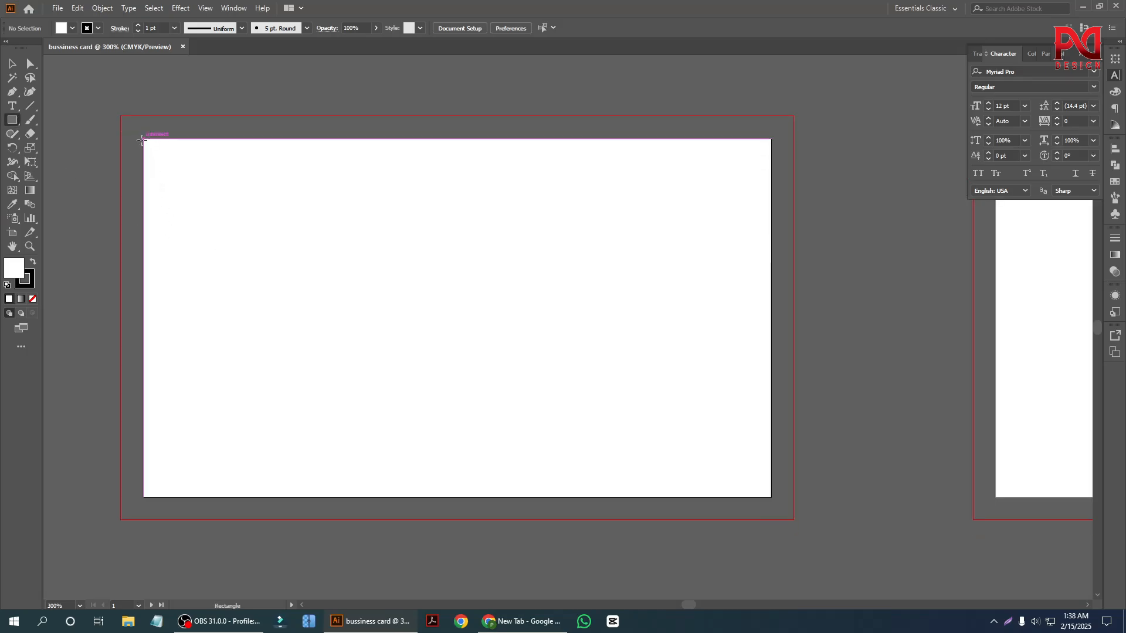
{"action": "left_click_drag", "start_coordinate": [144, 140], "coordinate": [771, 498]}
{"action": "scroll", "coordinate": [455, 369], "scroll_direction": "down", "scroll_amount": 1}
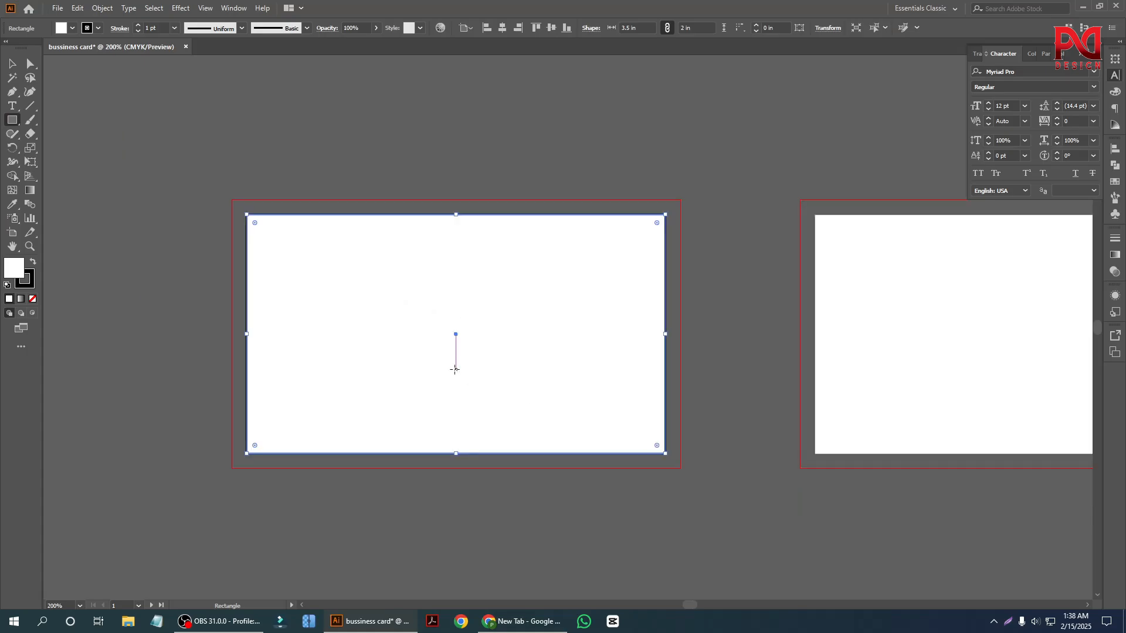
Remove the stroke from the rectangle covering the first artboard.
{"action": "left_click", "coordinate": [13, 64]}
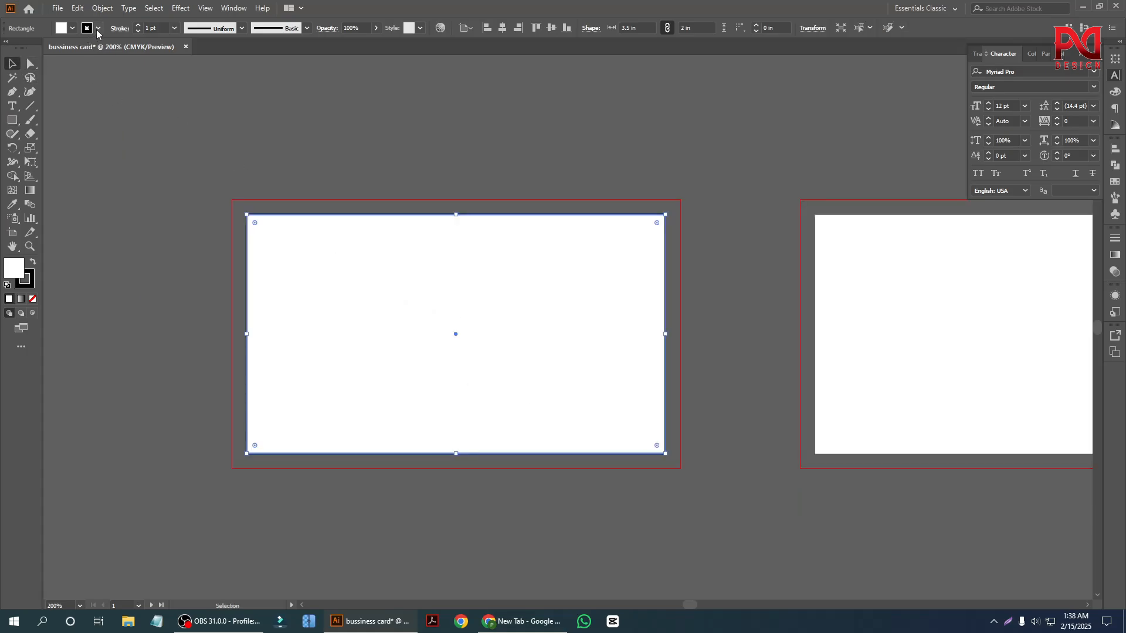
{"action": "left_click", "coordinate": [98, 28]}
{"action": "left_click", "coordinate": [8, 48]}
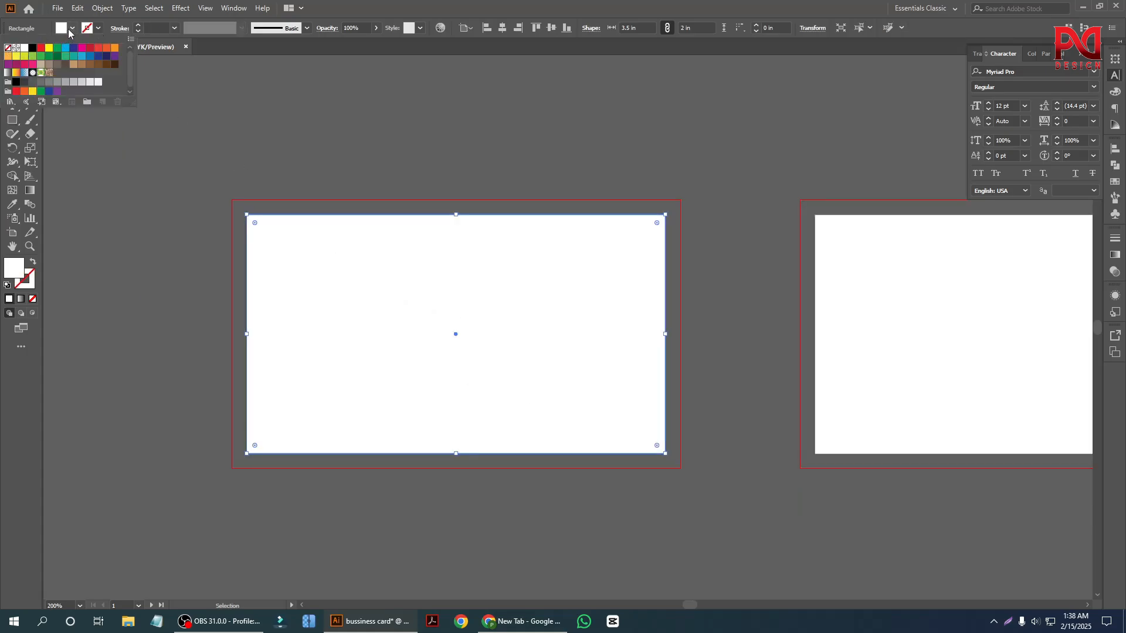
{"action": "left_click", "coordinate": [75, 31]}
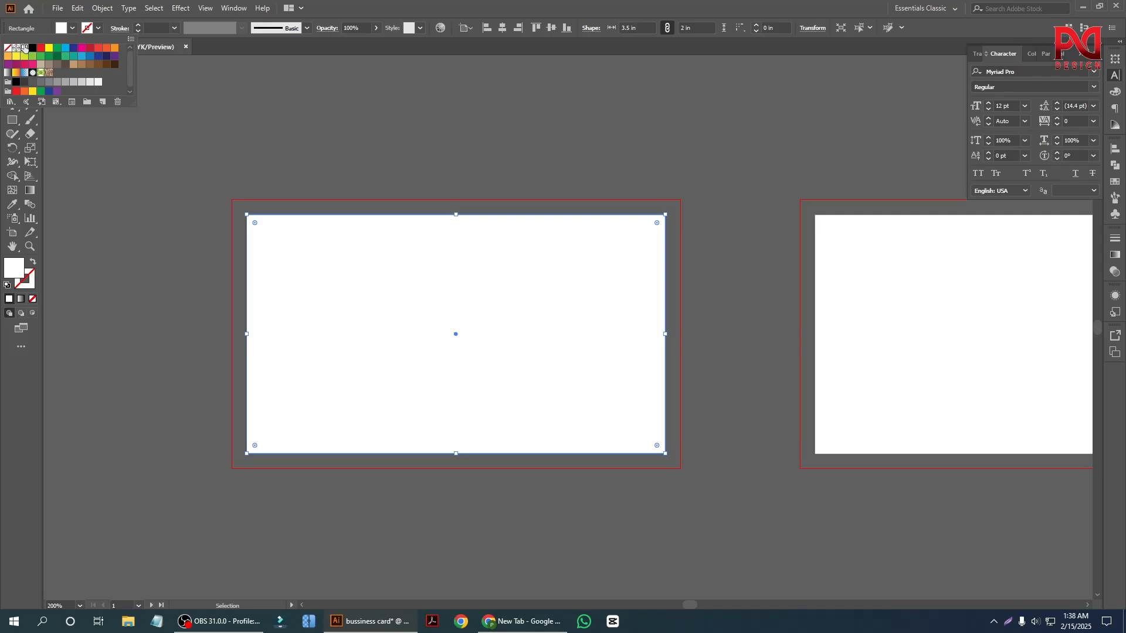
{"action": "left_click", "coordinate": [72, 31]}
{"action": "left_click", "coordinate": [72, 30]}
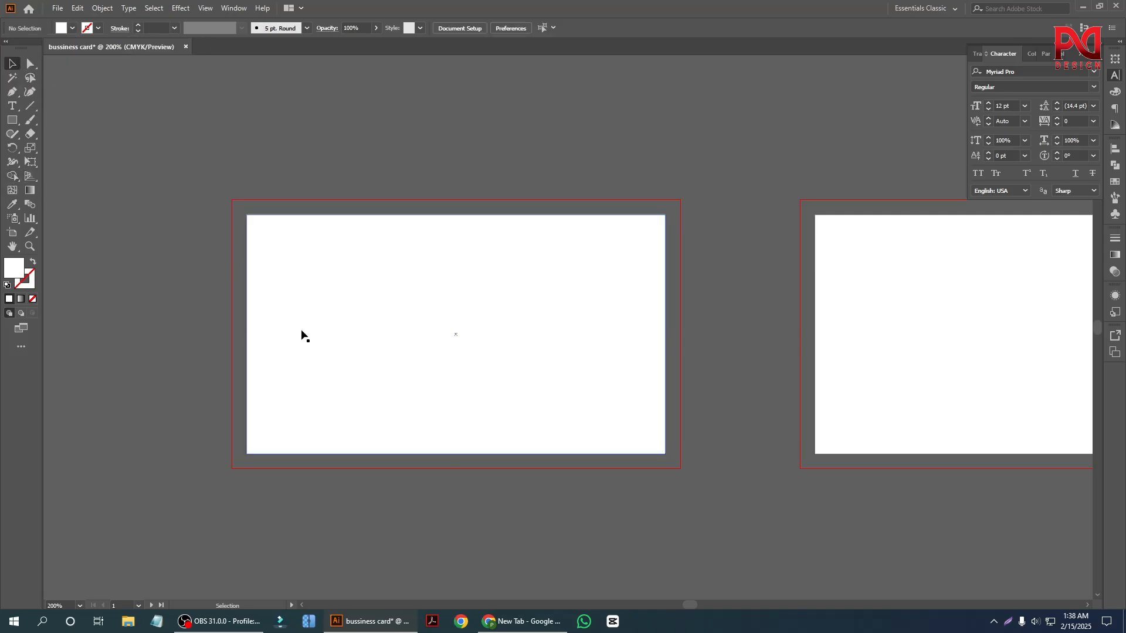
Offset the rectangle's path by -0.25 in with preview enabled to make an inset safe-area rectangle.
{"action": "scroll", "coordinate": [311, 322], "scroll_direction": "up", "scroll_amount": 1}
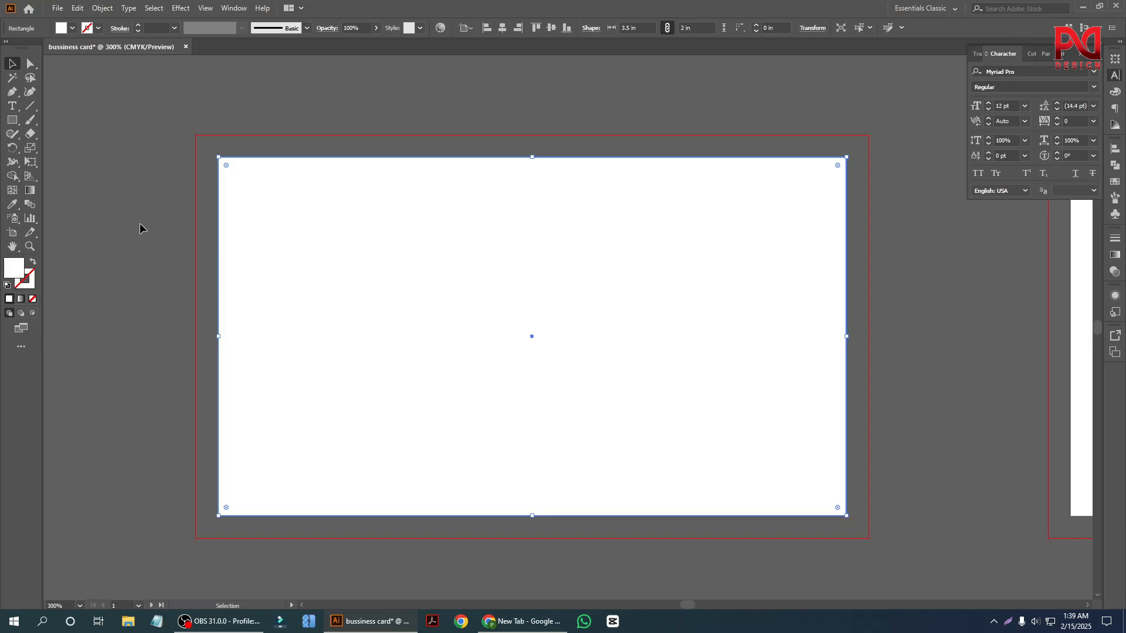
{"action": "scroll", "coordinate": [432, 318], "scroll_direction": "up", "scroll_amount": 1}
{"action": "scroll", "coordinate": [251, 308], "scroll_direction": "down", "scroll_amount": 1}
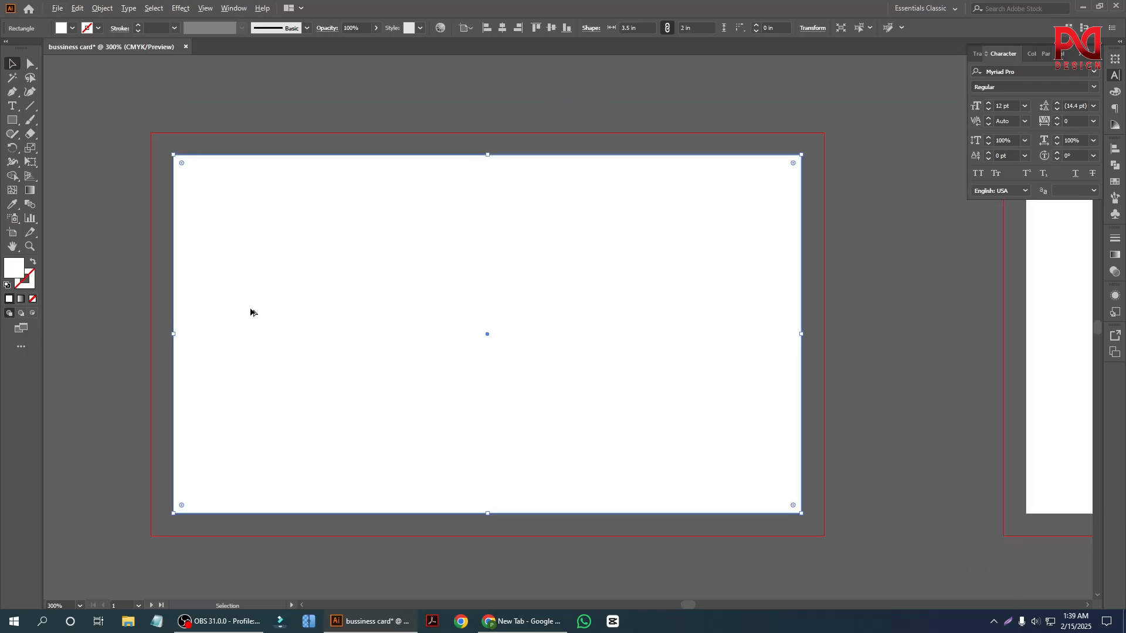
{"action": "left_click", "coordinate": [97, 9]}
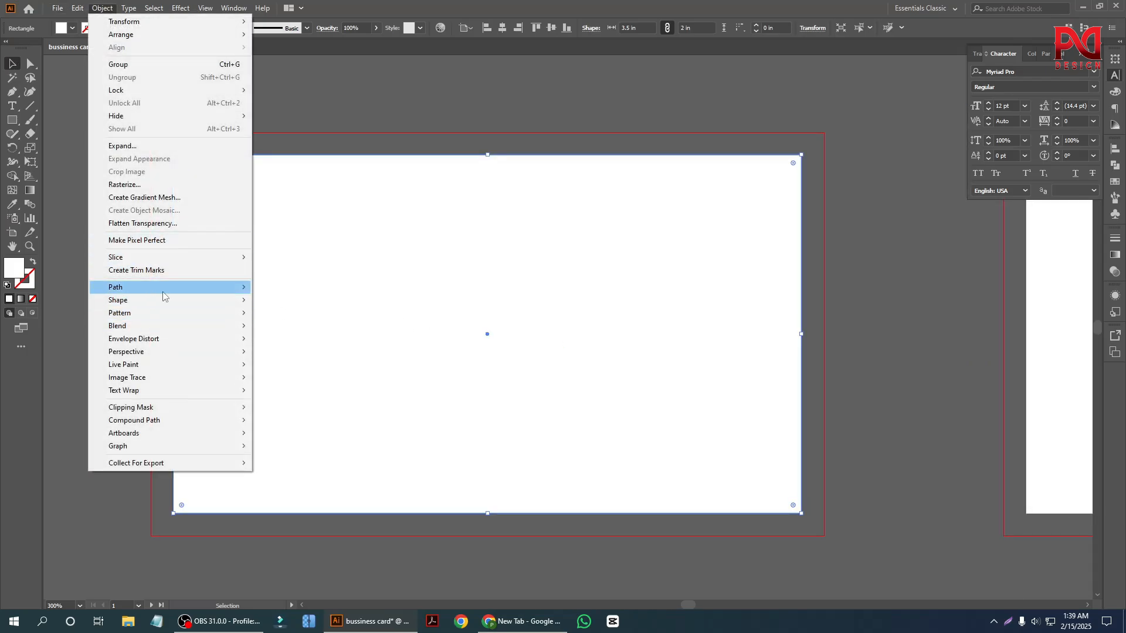
{"action": "mouse_move", "coordinate": [163, 295]}
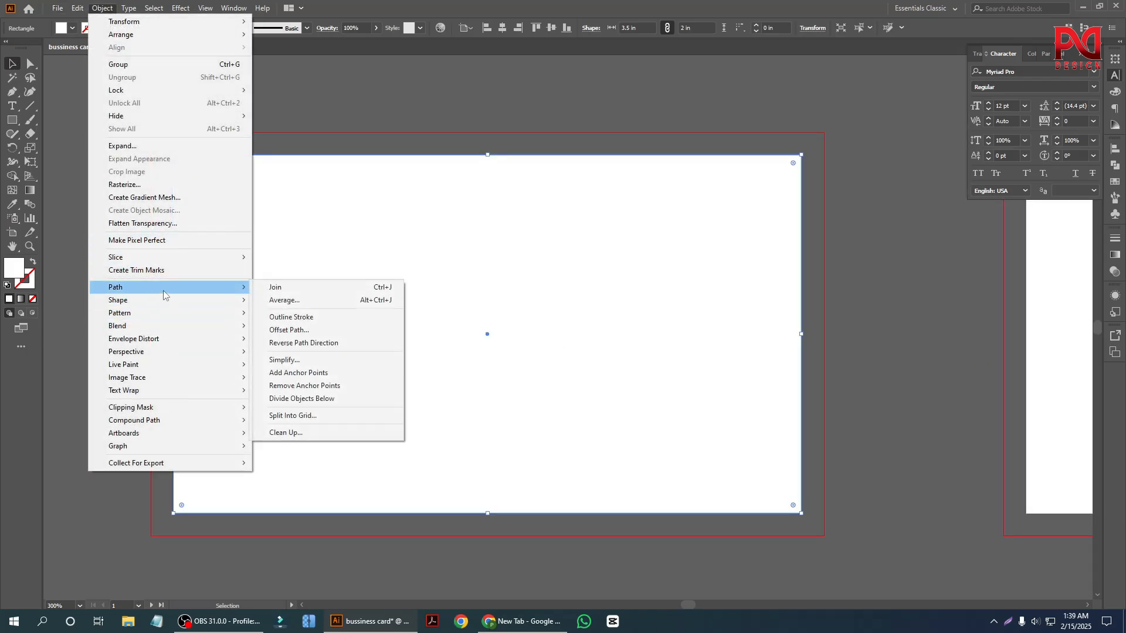
{"action": "left_click", "coordinate": [303, 330]}
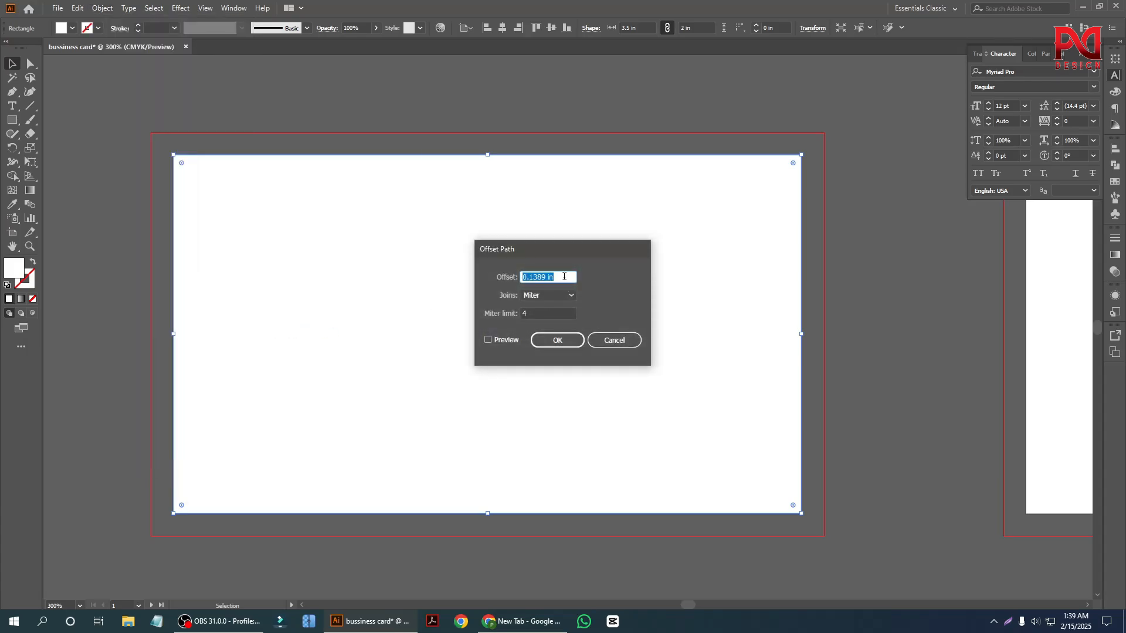
{"action": "type", "text": "0.25"}
{"action": "left_click", "coordinate": [488, 340]}
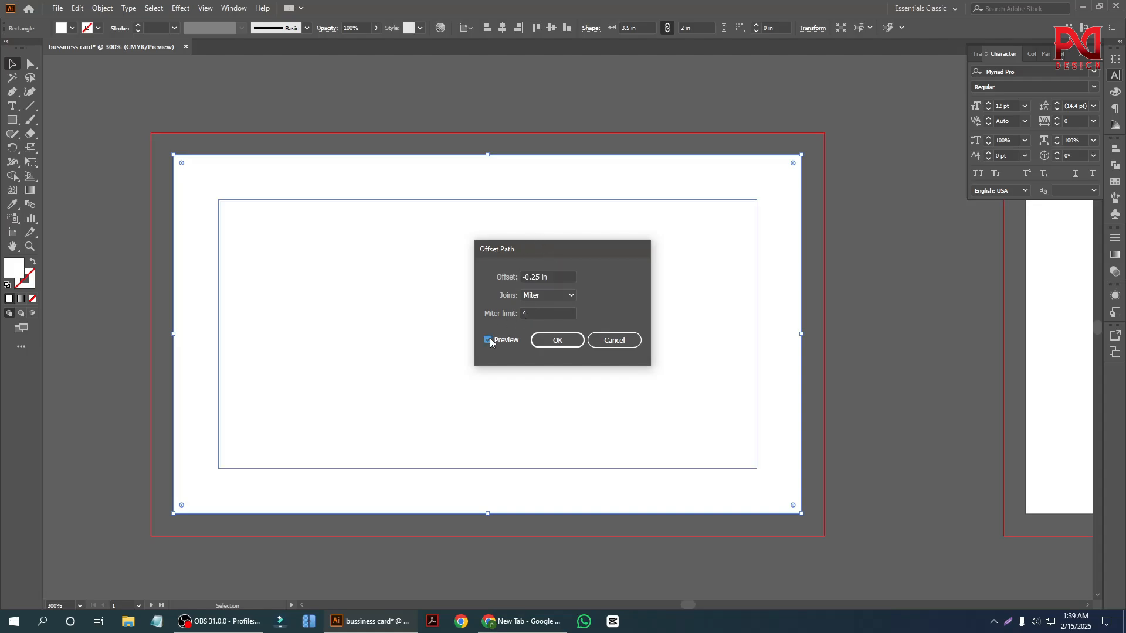
{"action": "left_click", "coordinate": [541, 275]}
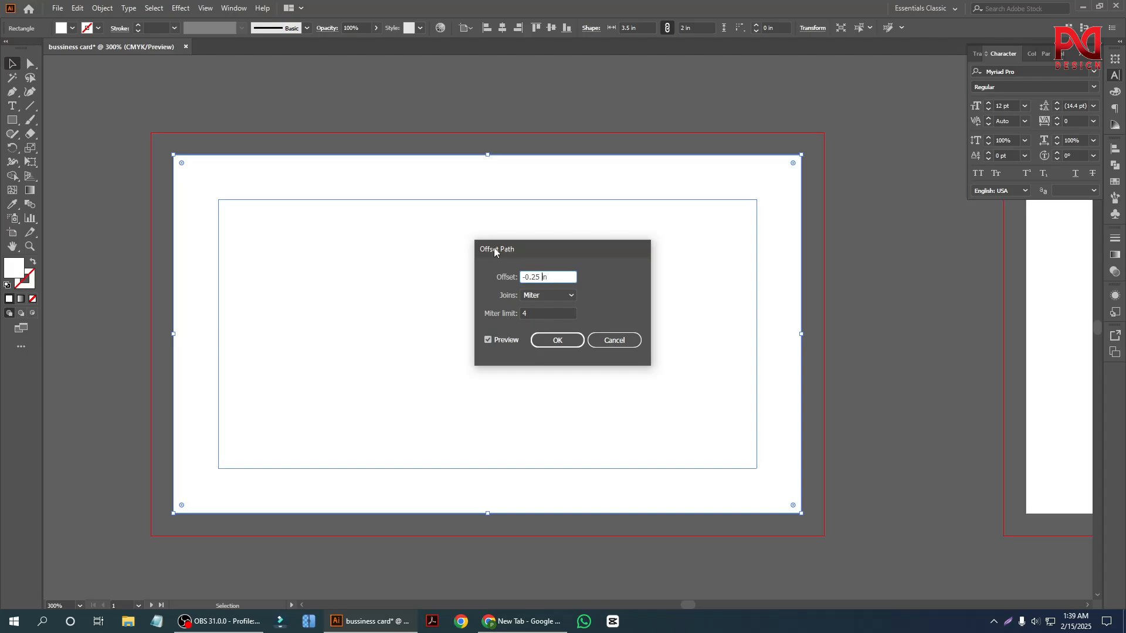
{"action": "left_click", "coordinate": [558, 341]}
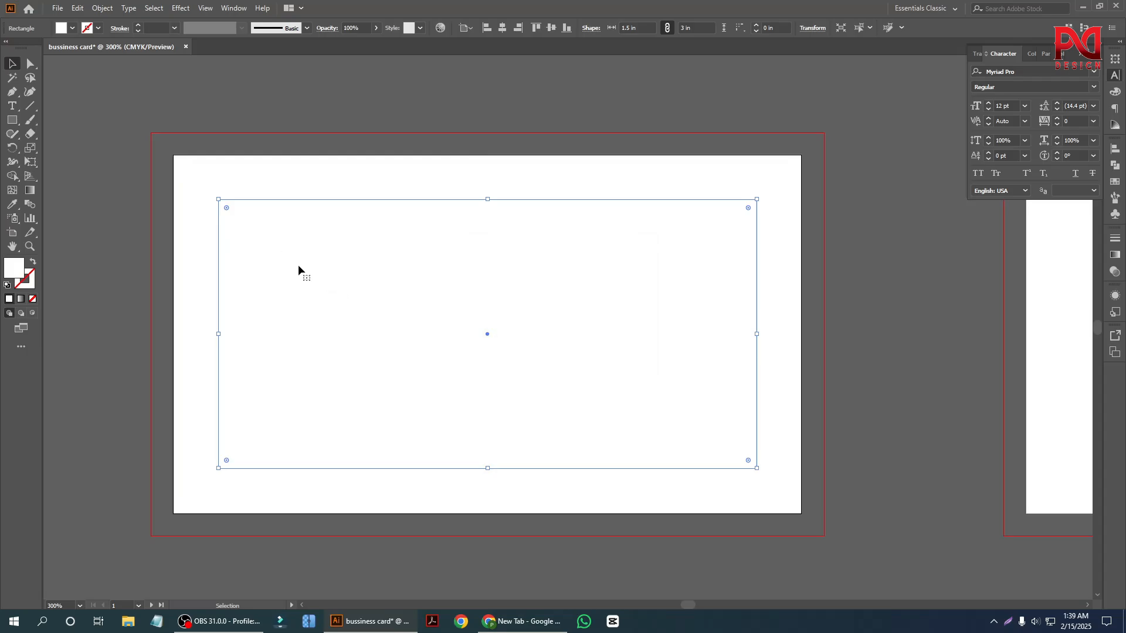
Swap the inset rectangle's fill and stroke and convert it into a guide.
{"action": "key", "text": "shift+x"}
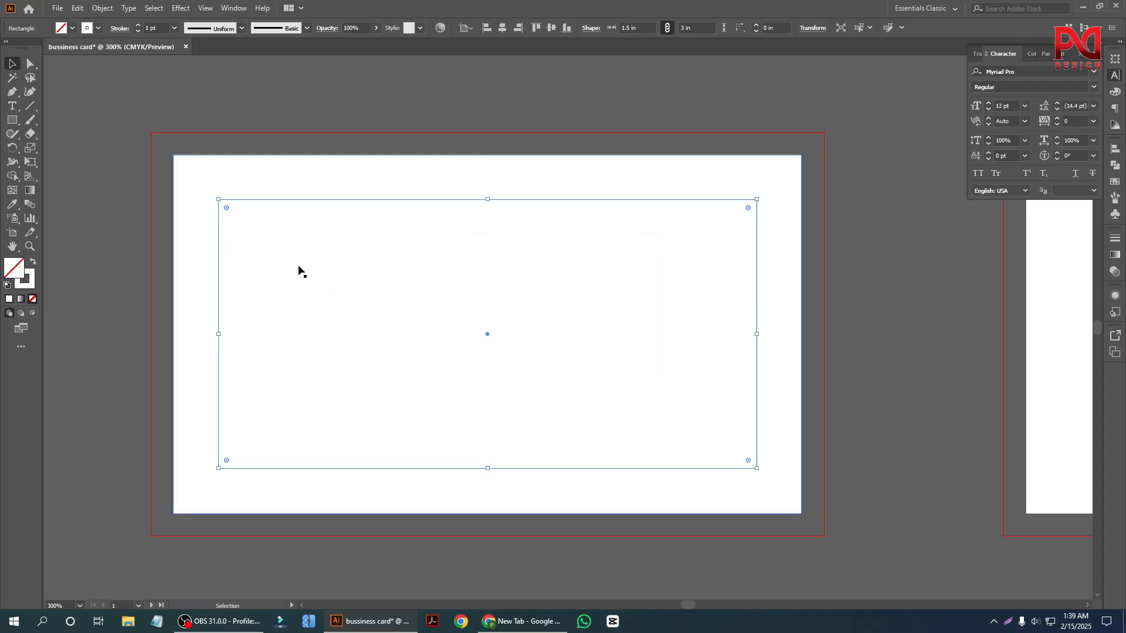
{"action": "right_click", "coordinate": [331, 240]}
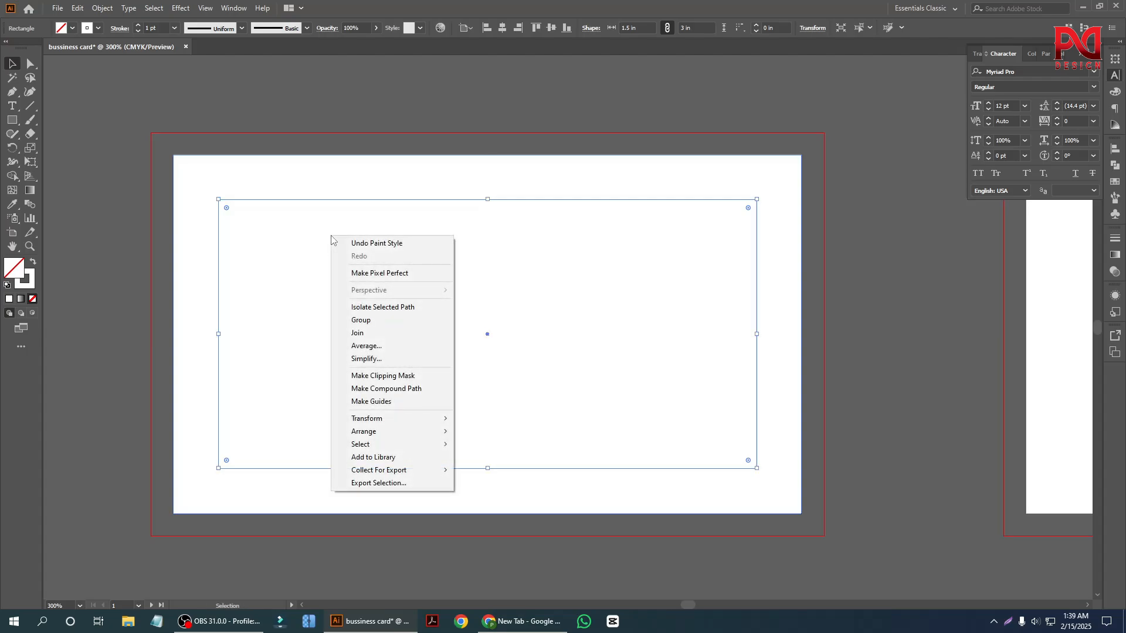
{"action": "left_click", "coordinate": [384, 402]}
Try moving the white background rectangle beneath the inset guide and undo each move.
{"action": "left_click_drag", "start_coordinate": [256, 194], "coordinate": [286, 234]}
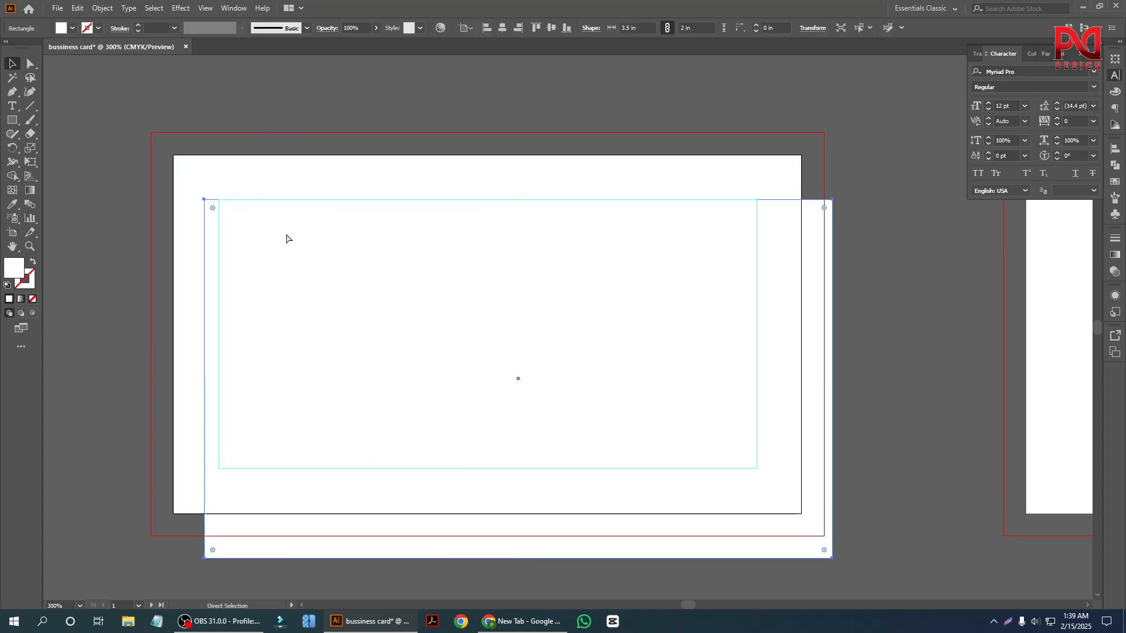
{"action": "key", "text": "ctrl+z"}
{"action": "left_click", "coordinate": [262, 199]}
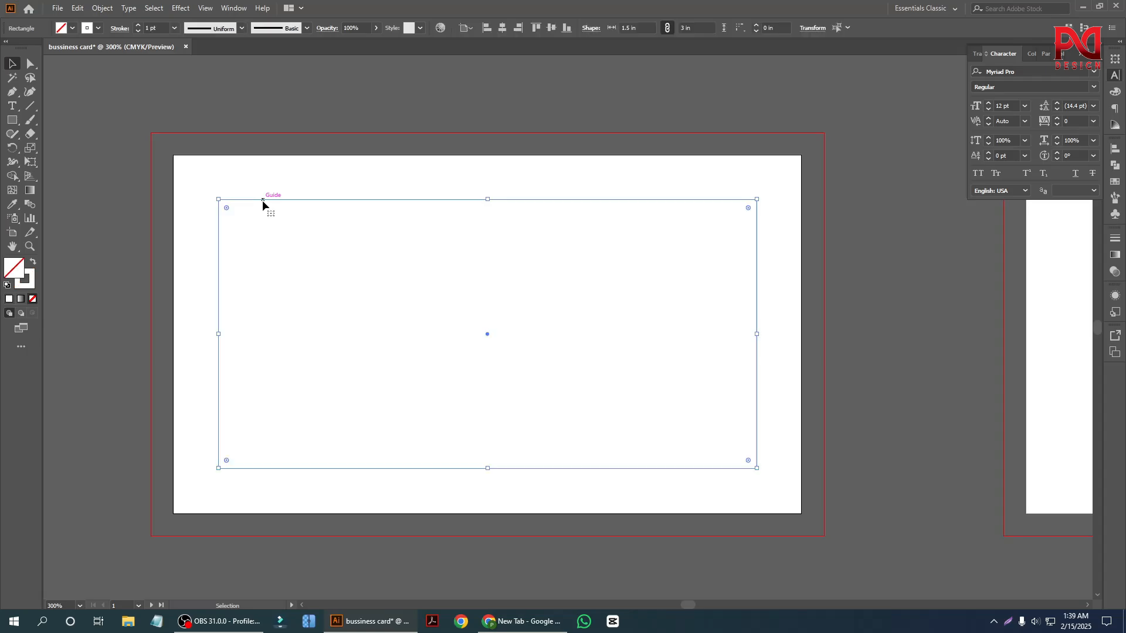
{"action": "right_click", "coordinate": [263, 199]}
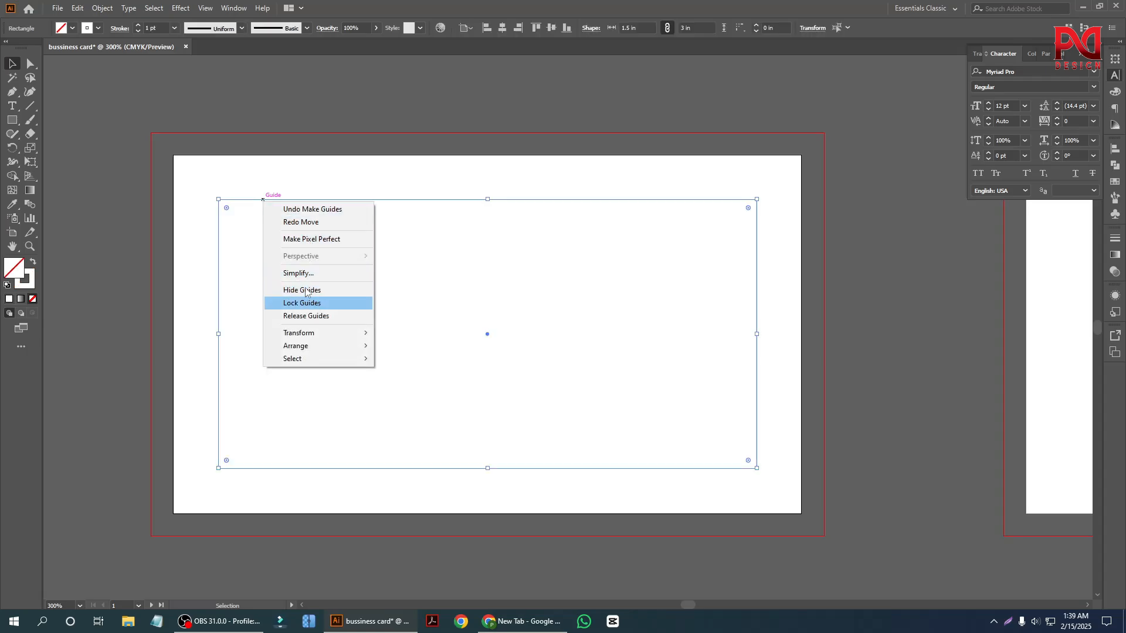
{"action": "left_click", "coordinate": [266, 112]}
{"action": "left_click", "coordinate": [288, 198]}
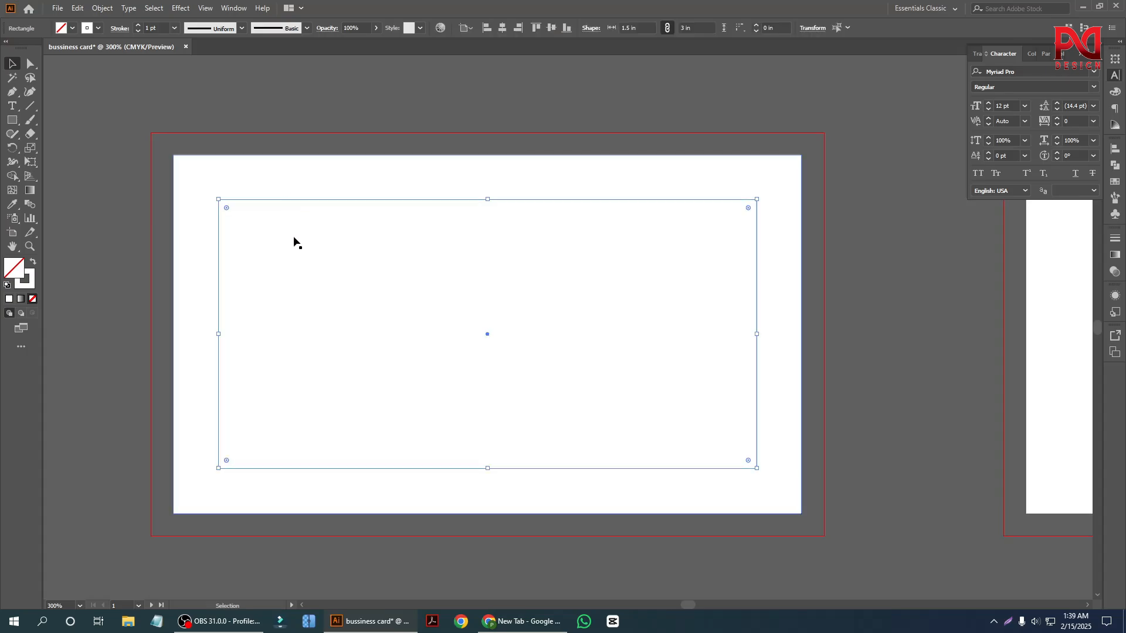
{"action": "left_click", "coordinate": [311, 189]}
{"action": "left_click_drag", "start_coordinate": [311, 190], "coordinate": [344, 262]}
{"action": "key", "text": "ctrl+z"}
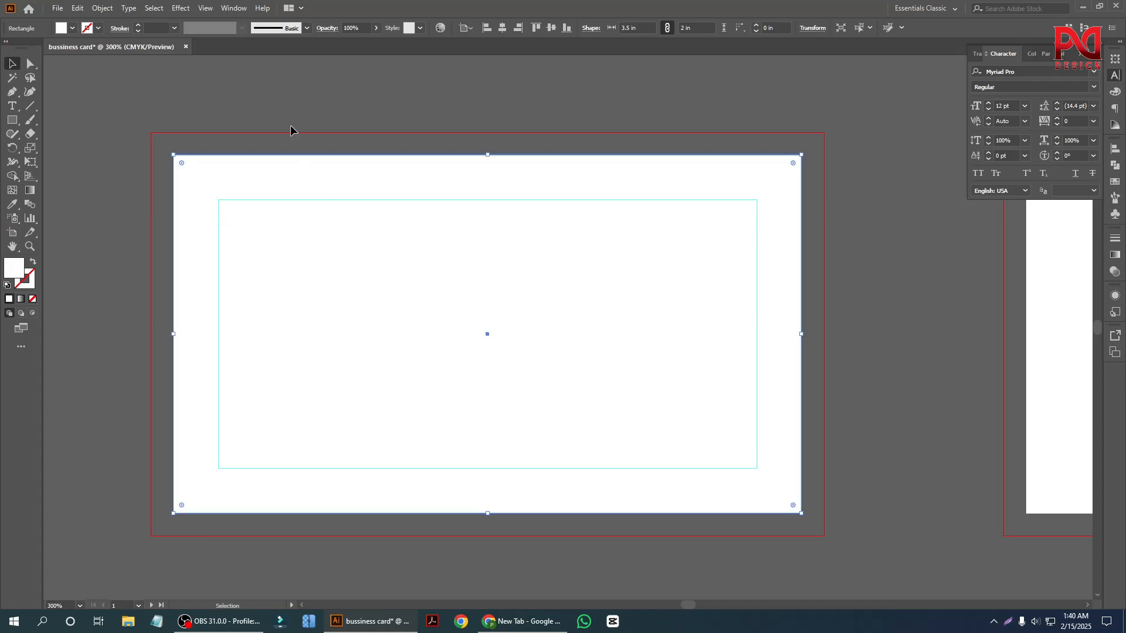
Examine the inset guide's margin against the card edge and bleed line, selecting the background and the guide in turn.
{"action": "left_click", "coordinate": [276, 76]}
{"action": "scroll", "coordinate": [281, 264], "scroll_direction": "down", "scroll_amount": 1}
{"action": "scroll", "coordinate": [249, 266], "scroll_direction": "up", "scroll_amount": 1}
{"action": "scroll", "coordinate": [289, 311], "scroll_direction": "up", "scroll_amount": 1}
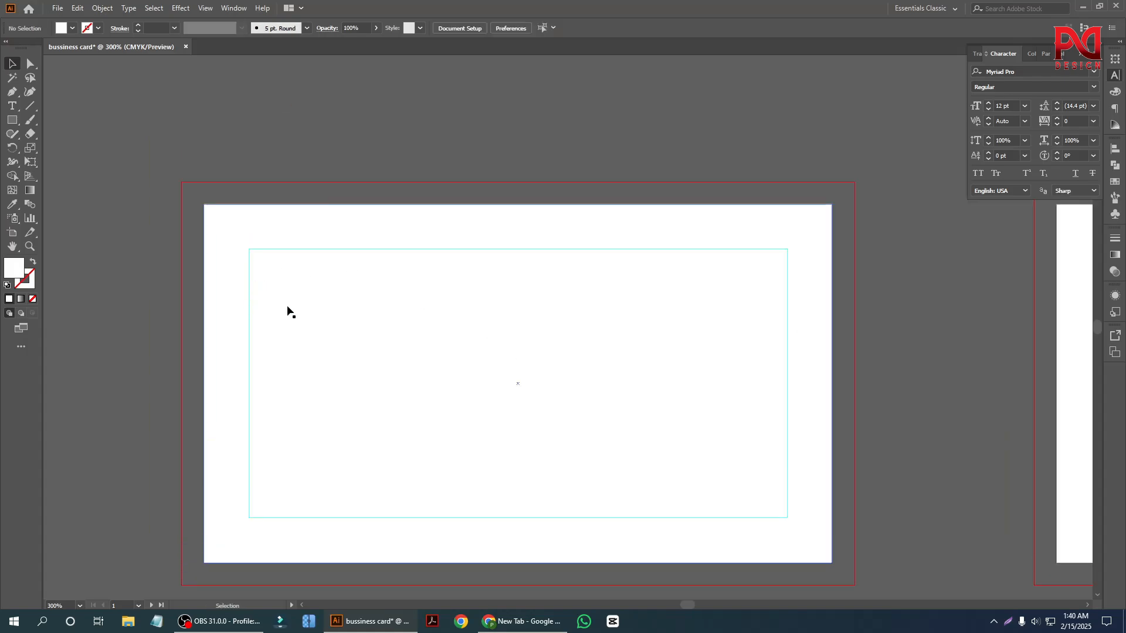
{"action": "scroll", "coordinate": [270, 309], "scroll_direction": "up", "scroll_amount": 1}
{"action": "scroll", "coordinate": [205, 299], "scroll_direction": "down", "scroll_amount": 1}
{"action": "scroll", "coordinate": [311, 314], "scroll_direction": "up", "scroll_amount": 1}
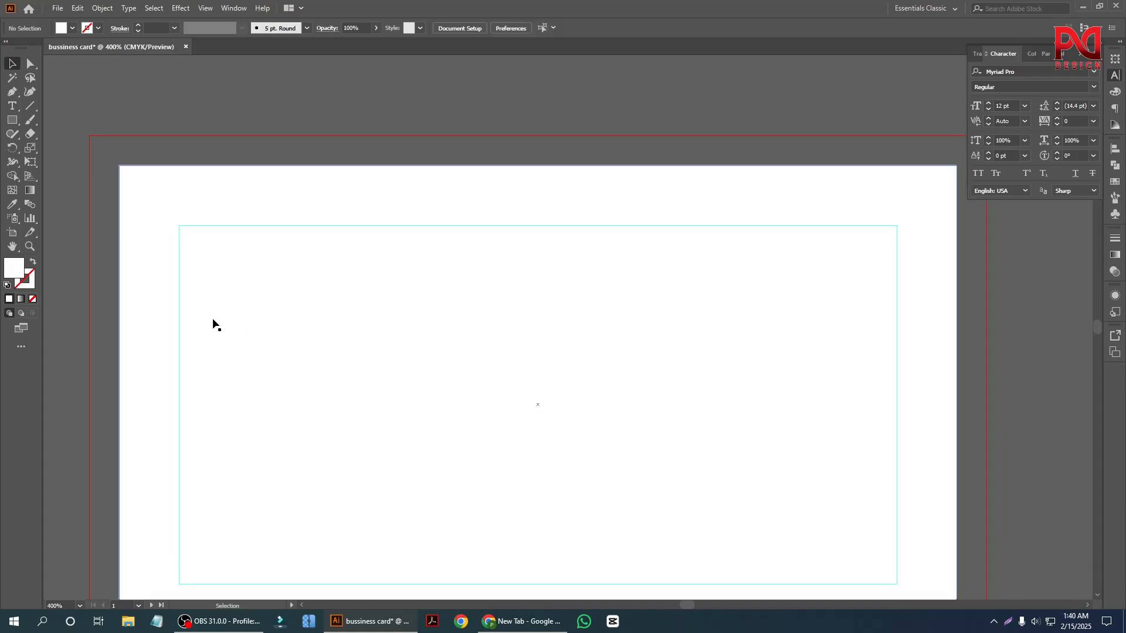
{"action": "scroll", "coordinate": [200, 246], "scroll_direction": "down", "scroll_amount": 1}
{"action": "left_click", "coordinate": [174, 181]}
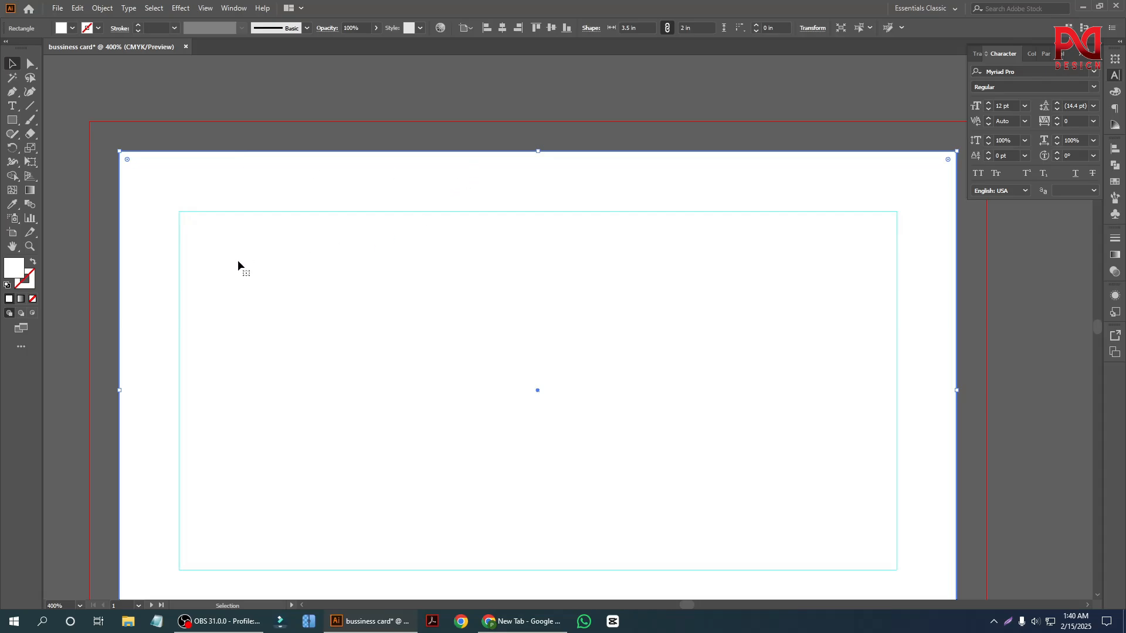
{"action": "scroll", "coordinate": [317, 332], "scroll_direction": "down", "scroll_amount": 1}
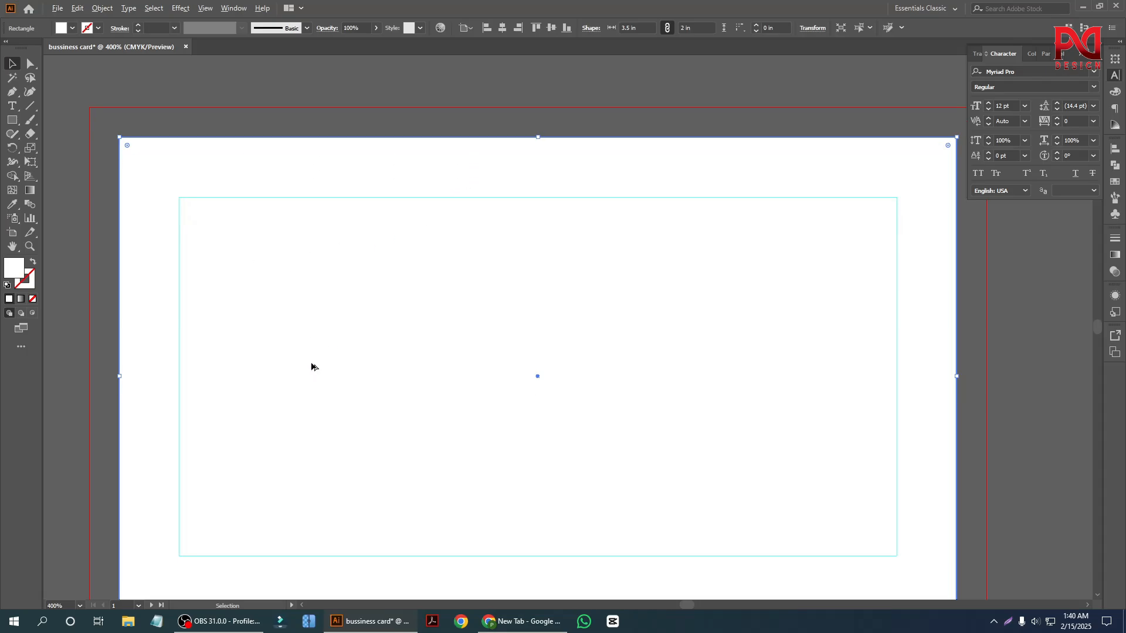
{"action": "scroll", "coordinate": [312, 367], "scroll_direction": "down", "scroll_amount": 1}
{"action": "left_click", "coordinate": [266, 153]}
{"action": "scroll", "coordinate": [184, 289], "scroll_direction": "up", "scroll_amount": 1}
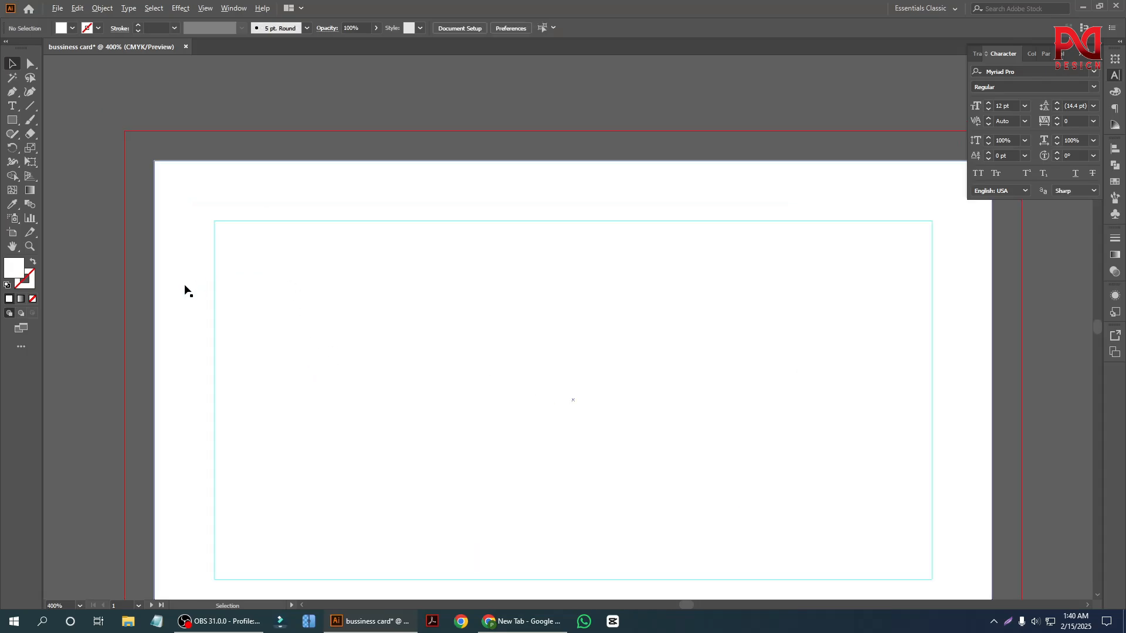
{"action": "scroll", "coordinate": [221, 299], "scroll_direction": "down", "scroll_amount": 1}
{"action": "scroll", "coordinate": [237, 212], "scroll_direction": "down", "scroll_amount": 1}
{"action": "left_click", "coordinate": [237, 211]}
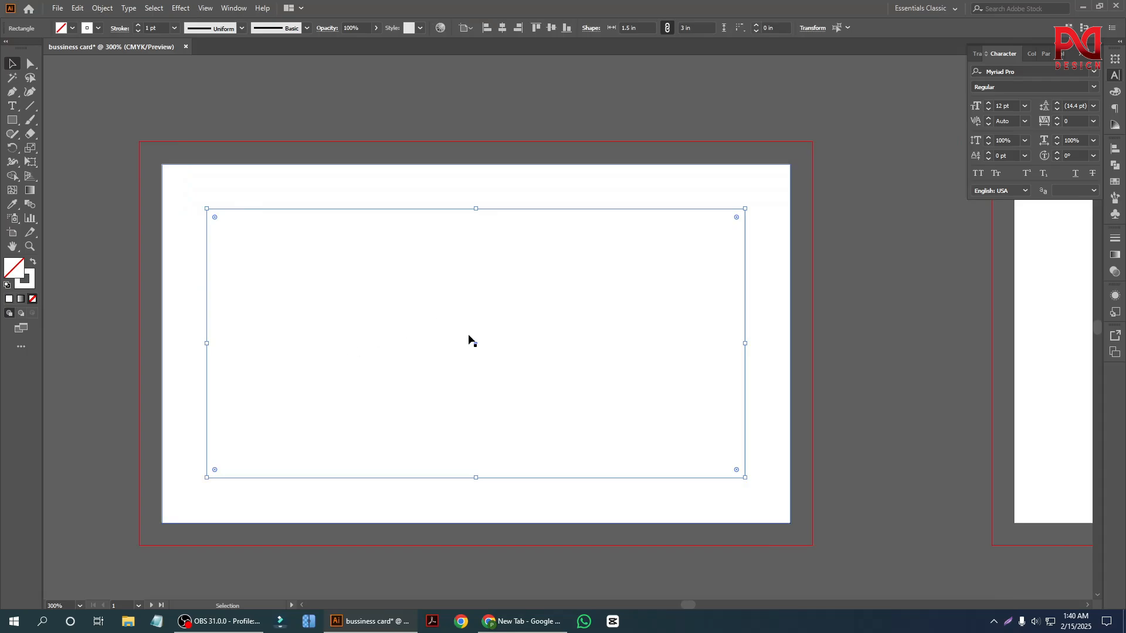
{"action": "scroll", "coordinate": [320, 331], "scroll_direction": "down", "scroll_amount": 1}
{"action": "scroll", "coordinate": [341, 342], "scroll_direction": "up", "scroll_amount": 1}
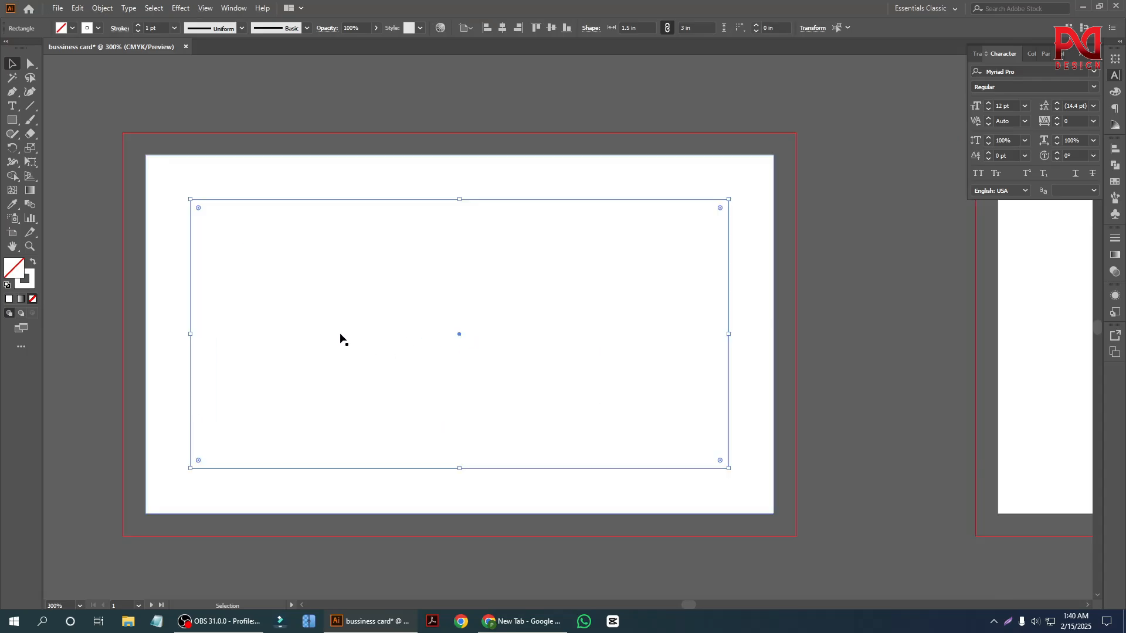
{"action": "scroll", "coordinate": [234, 311], "scroll_direction": "down", "scroll_amount": 1}
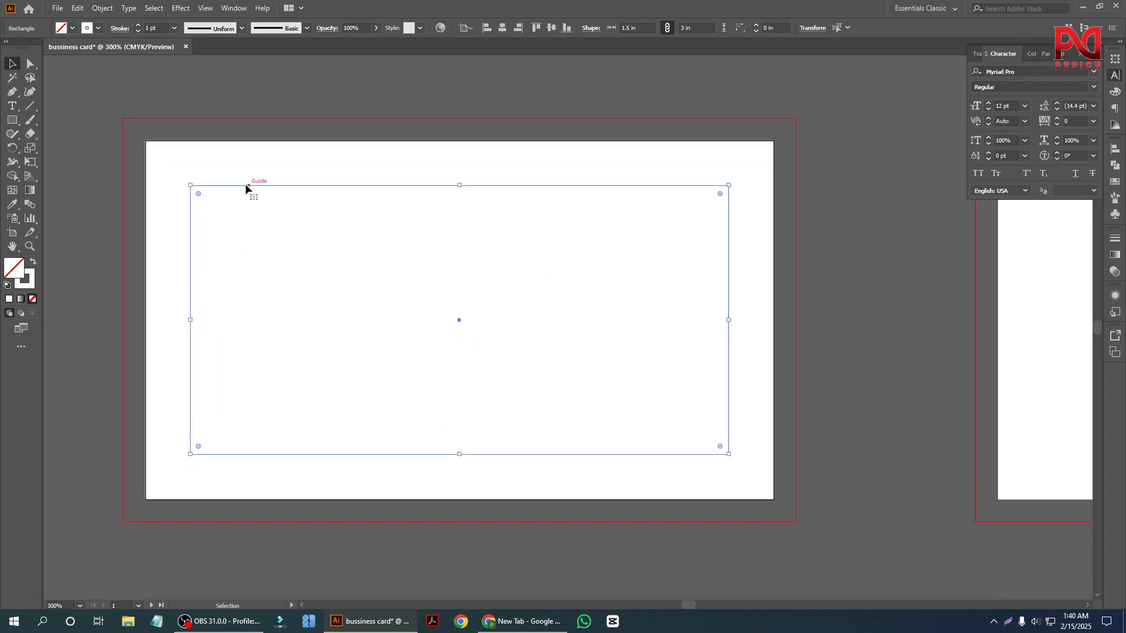
{"action": "left_click", "coordinate": [263, 104]}
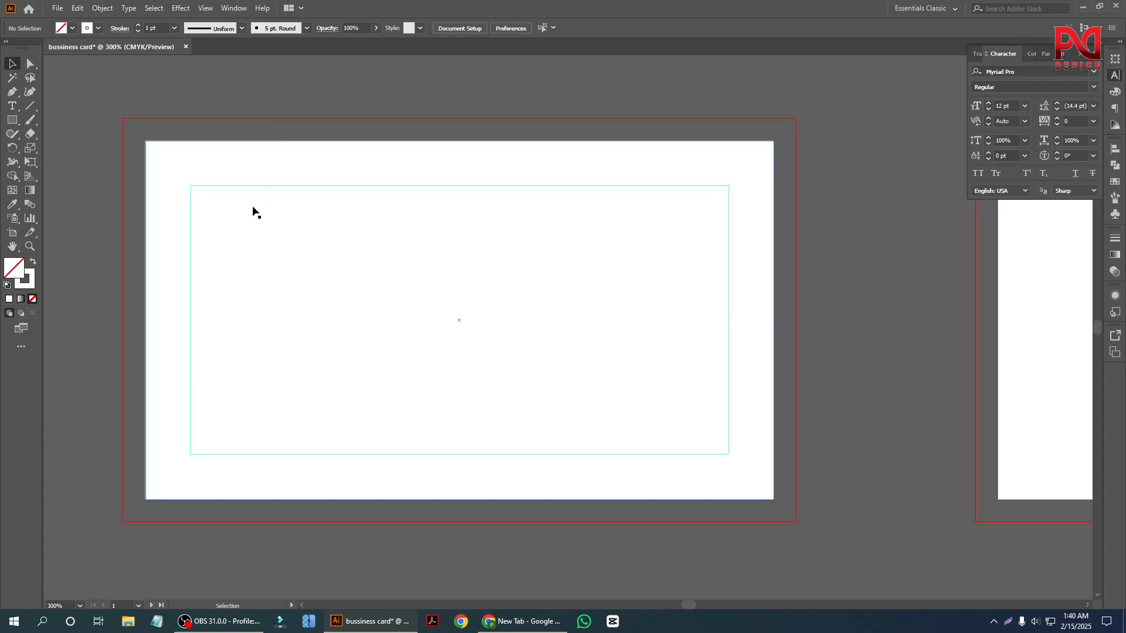
Lock the white background rectangle on the first artboard.
{"action": "scroll", "coordinate": [236, 257], "scroll_direction": "up", "scroll_amount": 1}
{"action": "scroll", "coordinate": [239, 261], "scroll_direction": "down", "scroll_amount": 1}
{"action": "left_click", "coordinate": [247, 250]}
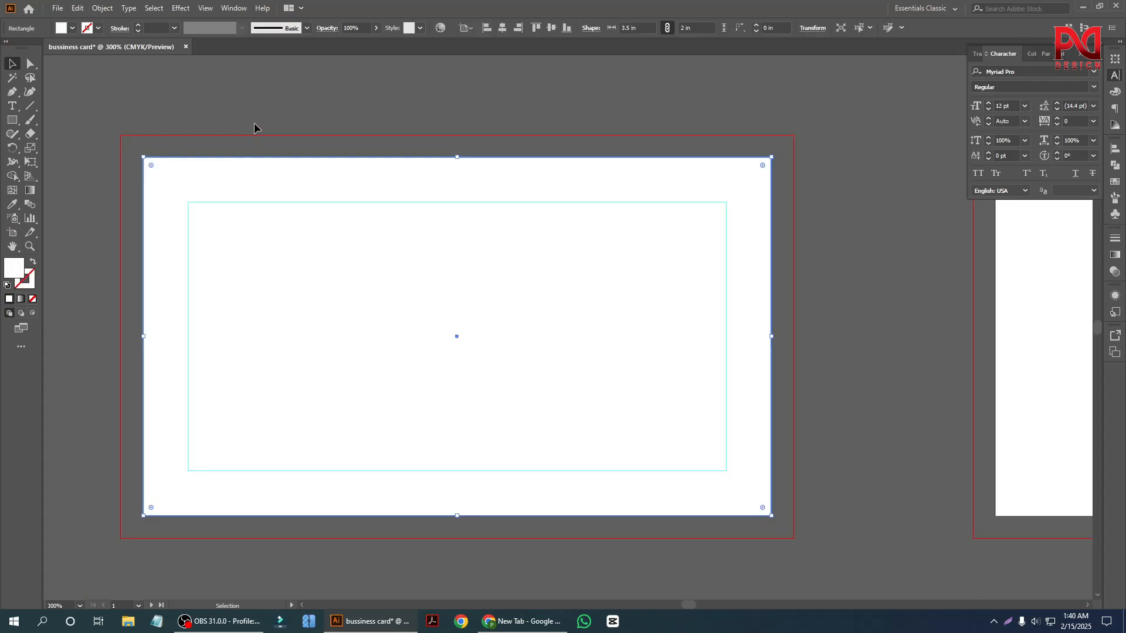
{"action": "key", "text": "a"}
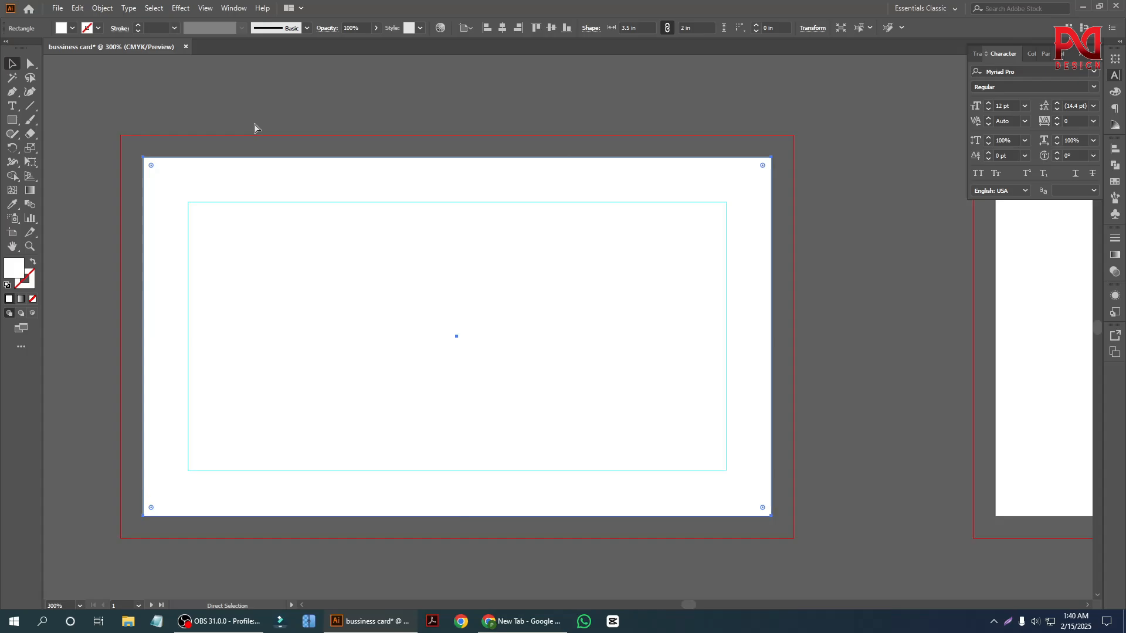
{"action": "left_click", "coordinate": [255, 126]}
{"action": "key", "text": "v"}
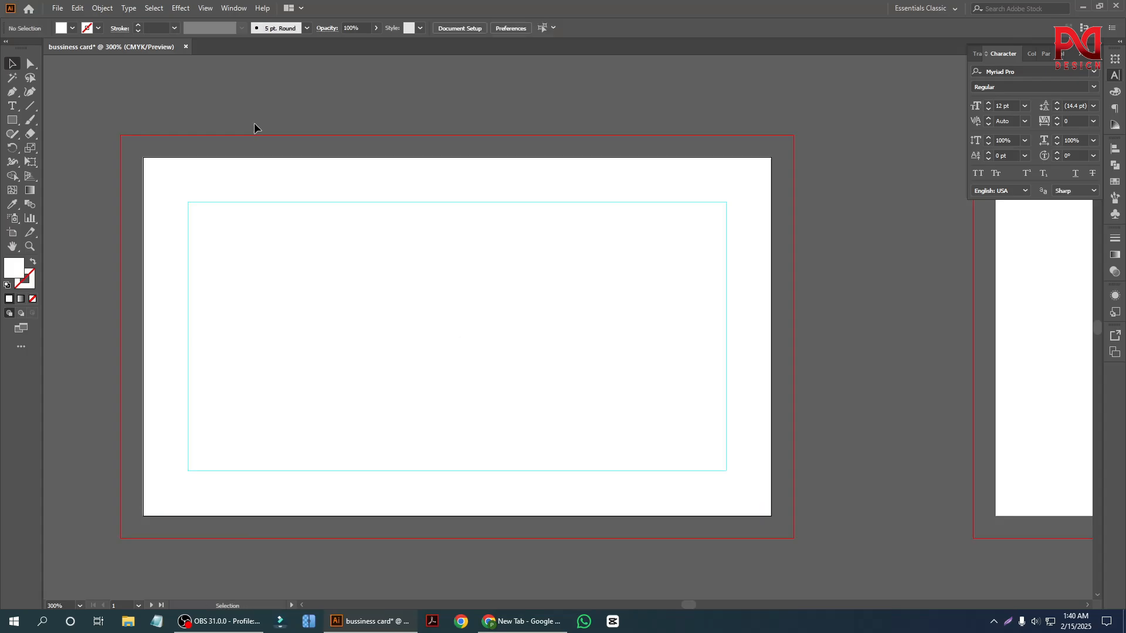
Try moving the inset guide over the locked background and undo the move.
{"action": "left_click_drag", "start_coordinate": [239, 173], "coordinate": [297, 247]}
{"action": "left_click", "coordinate": [292, 213]}
{"action": "key", "text": "ctrl+z"}
Lock the guides of the inset safe area on the first artboard.
{"action": "right_click", "coordinate": [276, 202]}
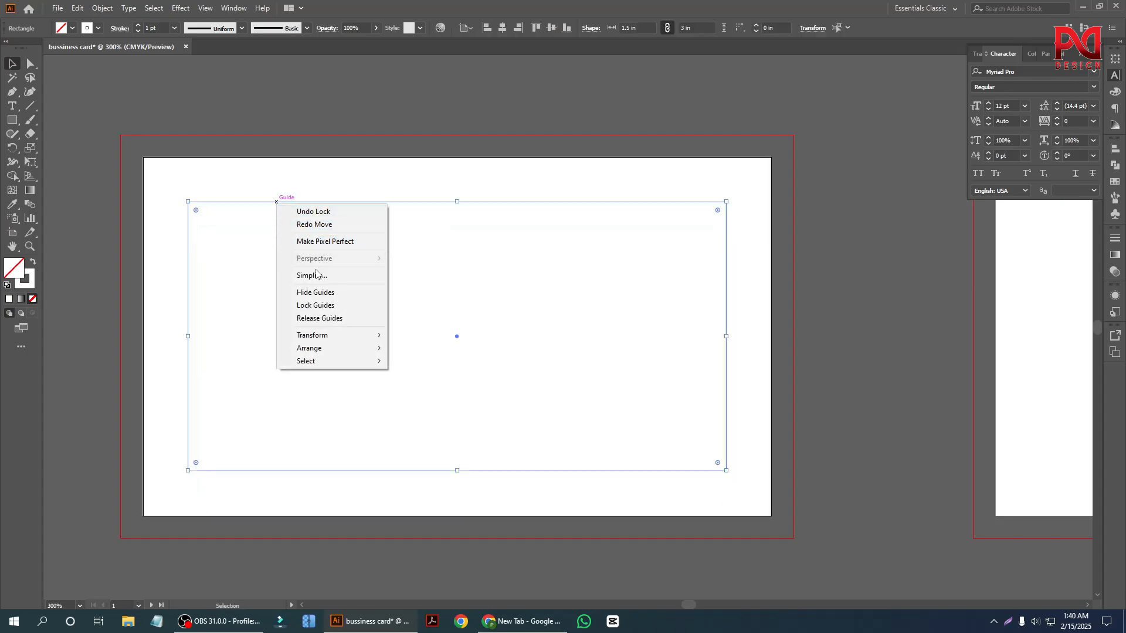
{"action": "left_click", "coordinate": [315, 305]}
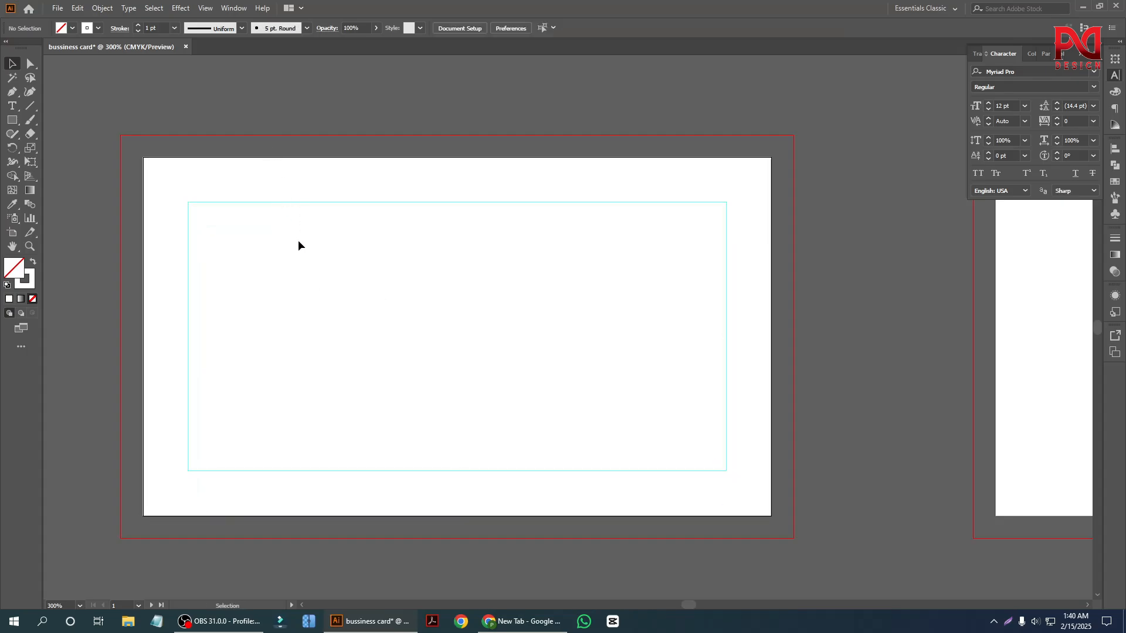
{"action": "scroll", "coordinate": [241, 297], "scroll_direction": "down", "scroll_amount": 1}
{"action": "scroll", "coordinate": [307, 308], "scroll_direction": "up", "scroll_amount": 1}
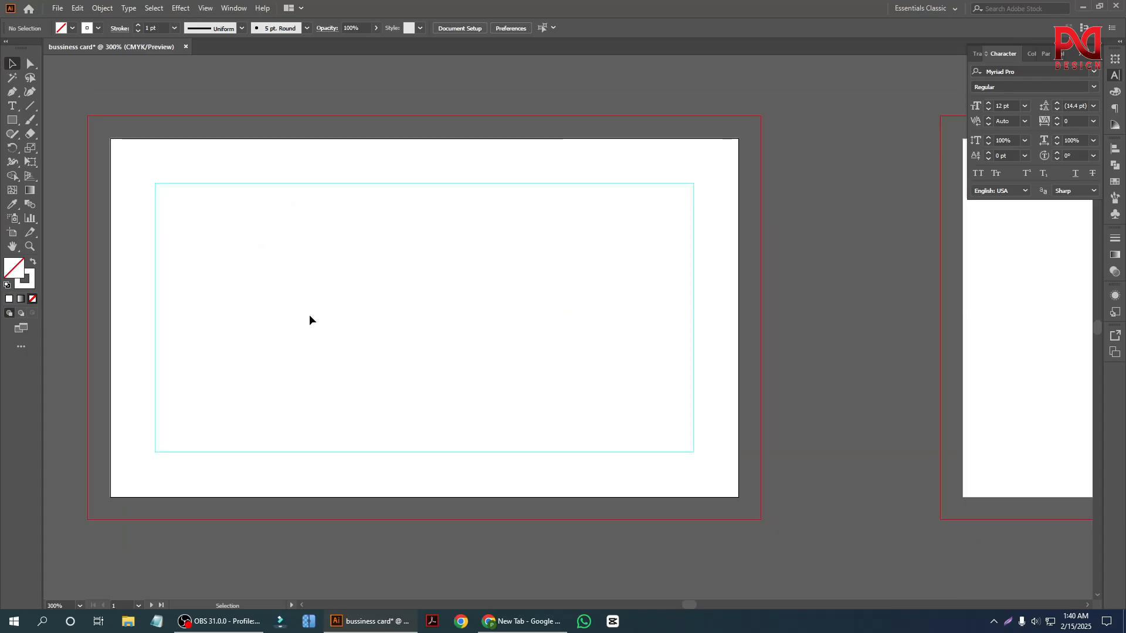
{"action": "scroll", "coordinate": [309, 314], "scroll_direction": "down", "scroll_amount": 1}
{"action": "scroll", "coordinate": [379, 294], "scroll_direction": "up", "scroll_amount": 1}
{"action": "scroll", "coordinate": [380, 295], "scroll_direction": "down", "scroll_amount": 1}
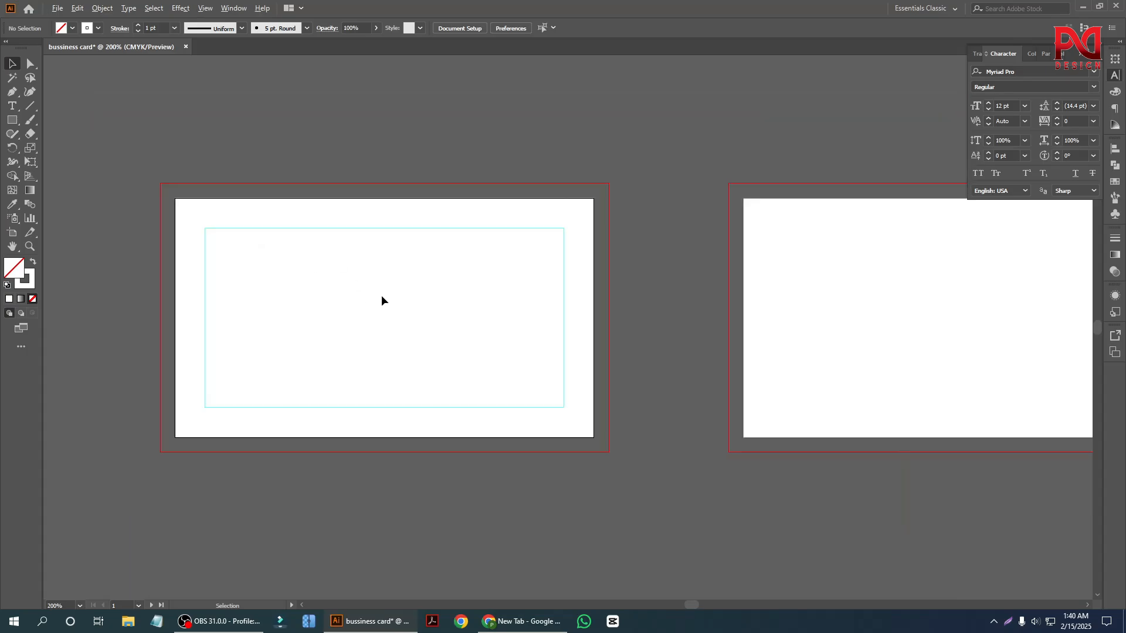
{"action": "scroll", "coordinate": [235, 361], "scroll_direction": "down", "scroll_amount": 1}
{"action": "scroll", "coordinate": [296, 358], "scroll_direction": "up", "scroll_amount": 1}
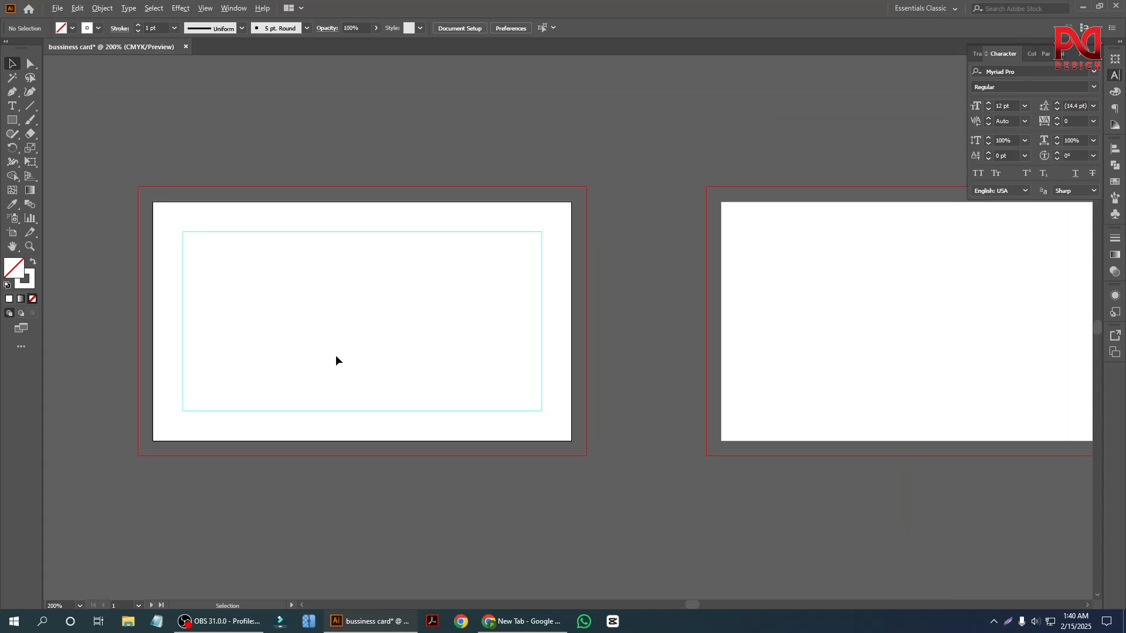
{"action": "scroll", "coordinate": [212, 357], "scroll_direction": "down", "scroll_amount": 1}
{"action": "scroll", "coordinate": [301, 366], "scroll_direction": "up", "scroll_amount": 1}
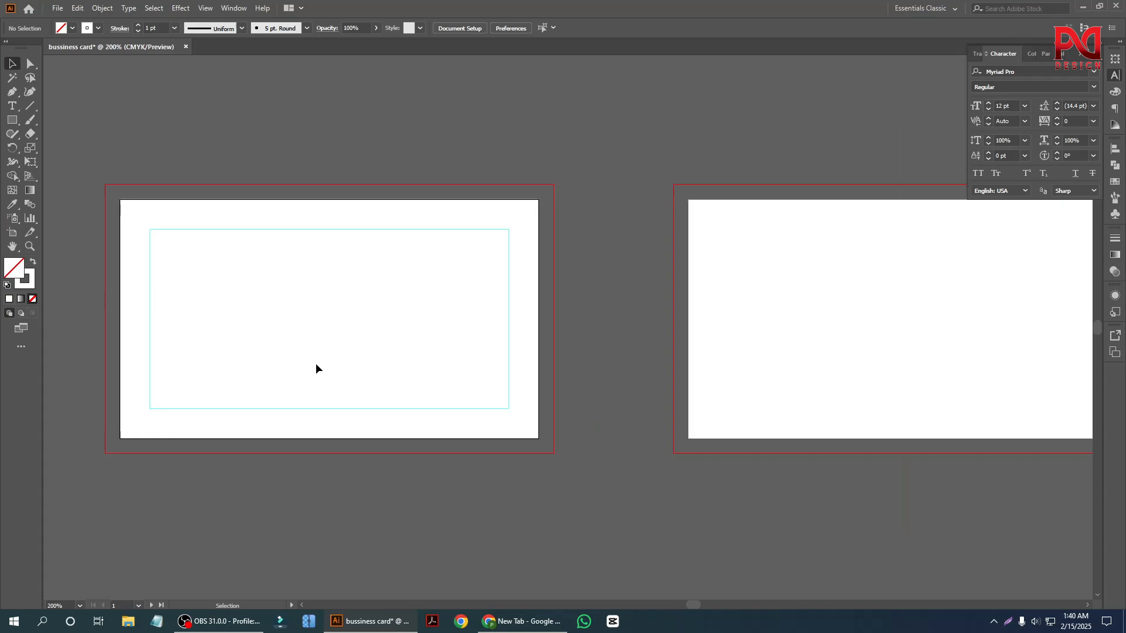
Unlock the white background rectangle on the first artboard.
{"action": "left_click", "coordinate": [232, 236], "text": "alt"}
{"action": "left_click", "coordinate": [212, 179]}
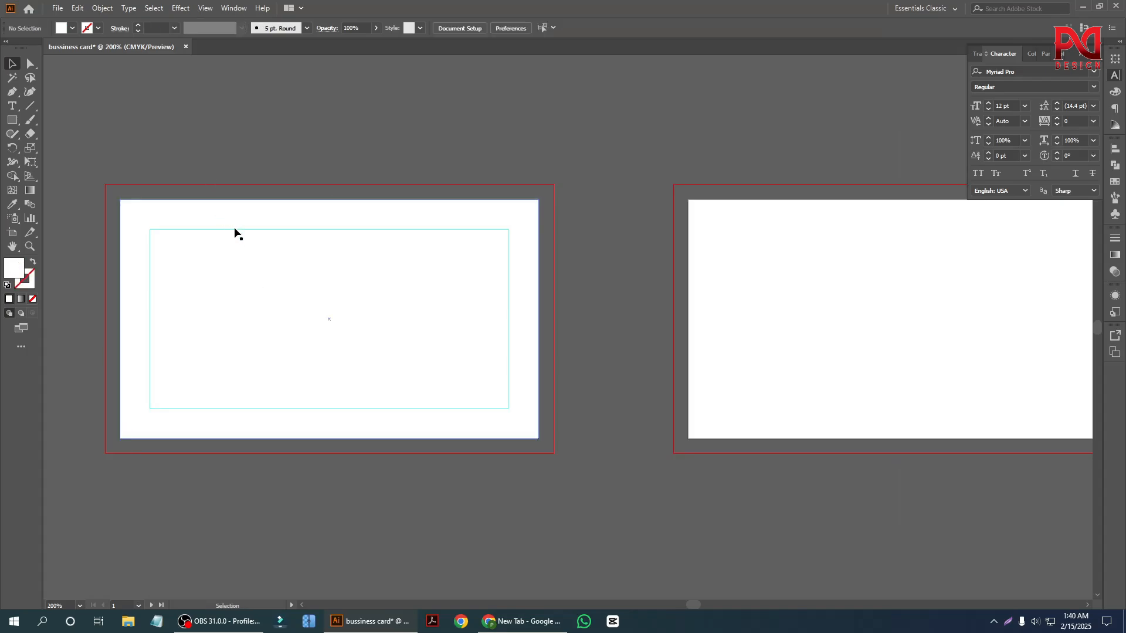
Try moving the unlocked background rectangle beneath the locked safe-area guides and undo the move.
{"action": "left_click_drag", "start_coordinate": [234, 233], "coordinate": [243, 262]}
{"action": "key", "text": "ctrl+z"}
{"action": "left_click", "coordinate": [241, 155]}
{"action": "left_click", "coordinate": [240, 248]}
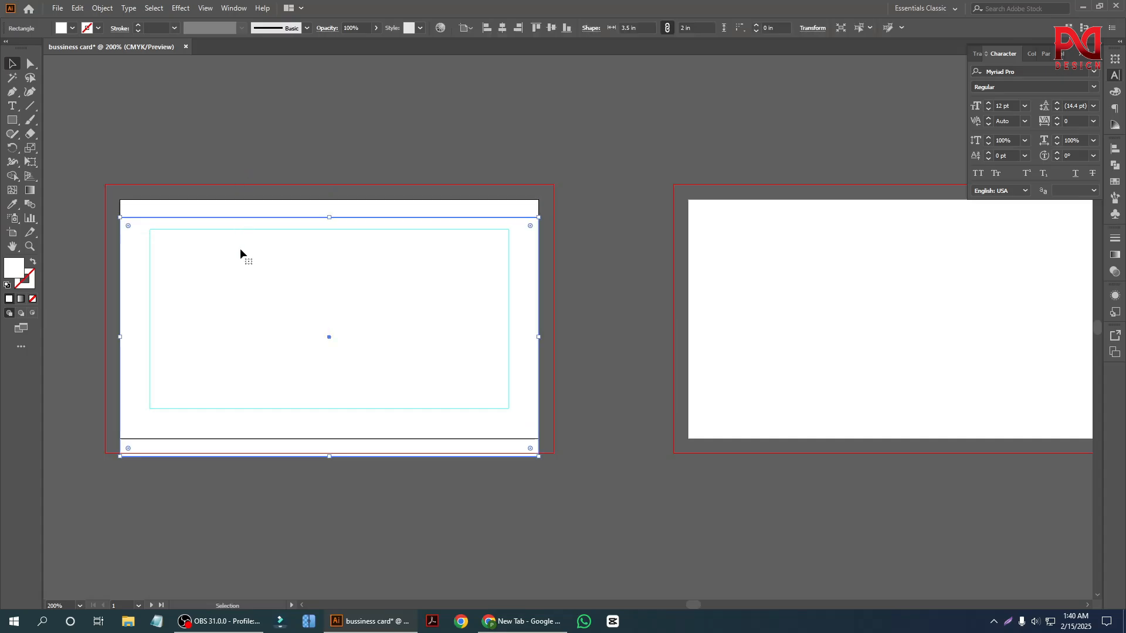
{"action": "left_click", "coordinate": [251, 151]}
{"action": "scroll", "coordinate": [211, 251], "scroll_direction": "up", "scroll_amount": 1}
{"action": "left_click_drag", "start_coordinate": [209, 221], "coordinate": [221, 239]}
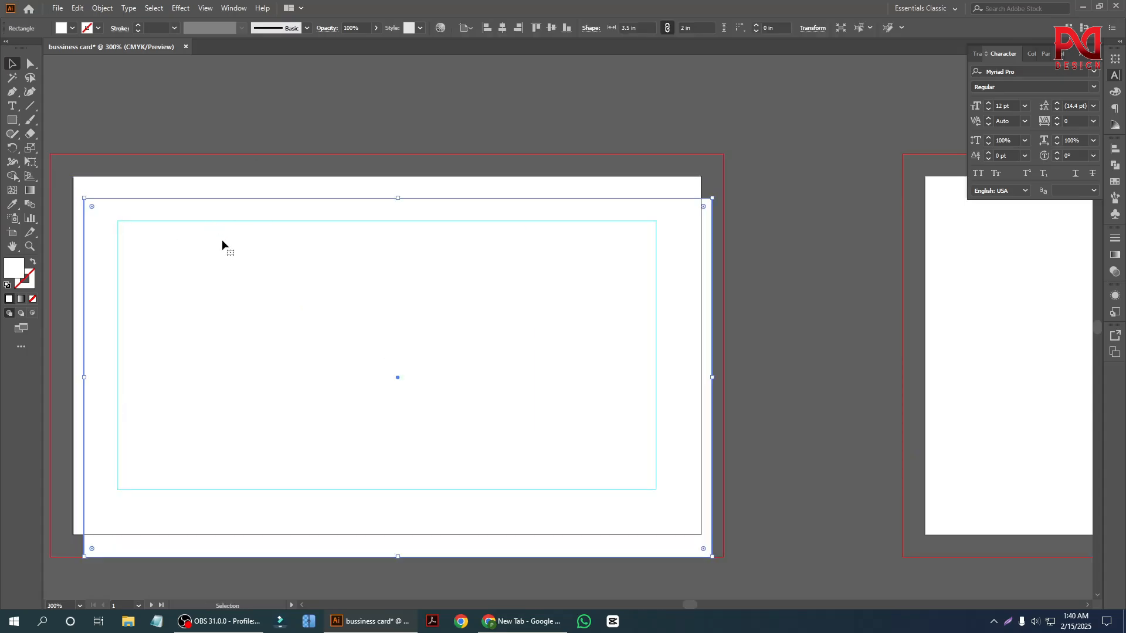
{"action": "key", "text": "ctrl+z"}
{"action": "left_click", "coordinate": [235, 121]}
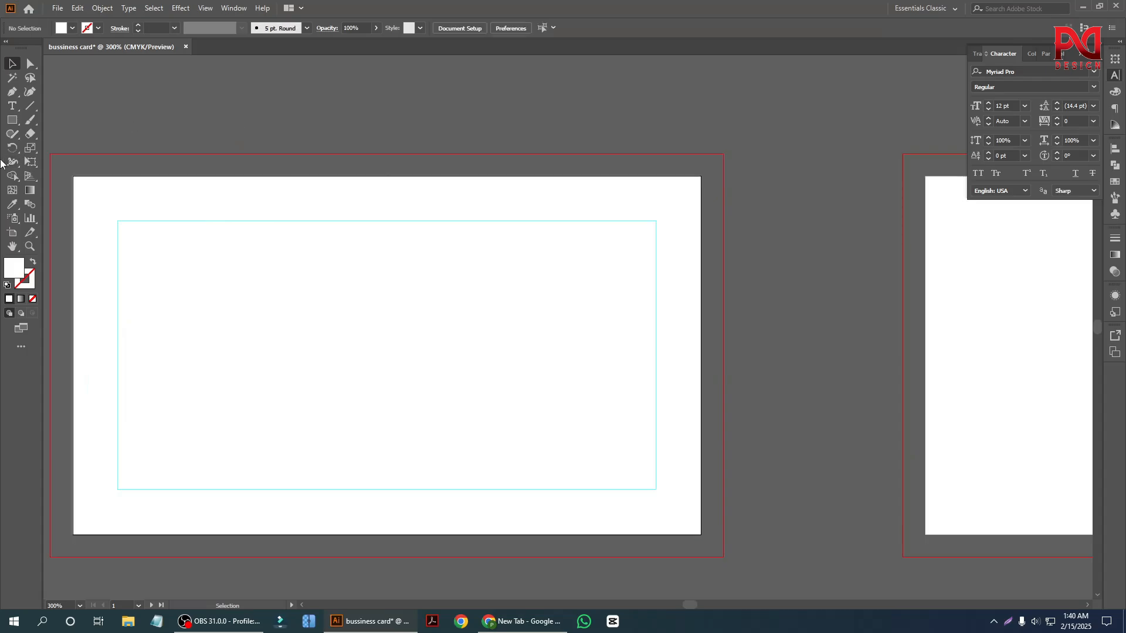
Fill the background rectangle on the first artboard with black.
{"action": "left_click", "coordinate": [12, 119]}
{"action": "left_click", "coordinate": [202, 198]}
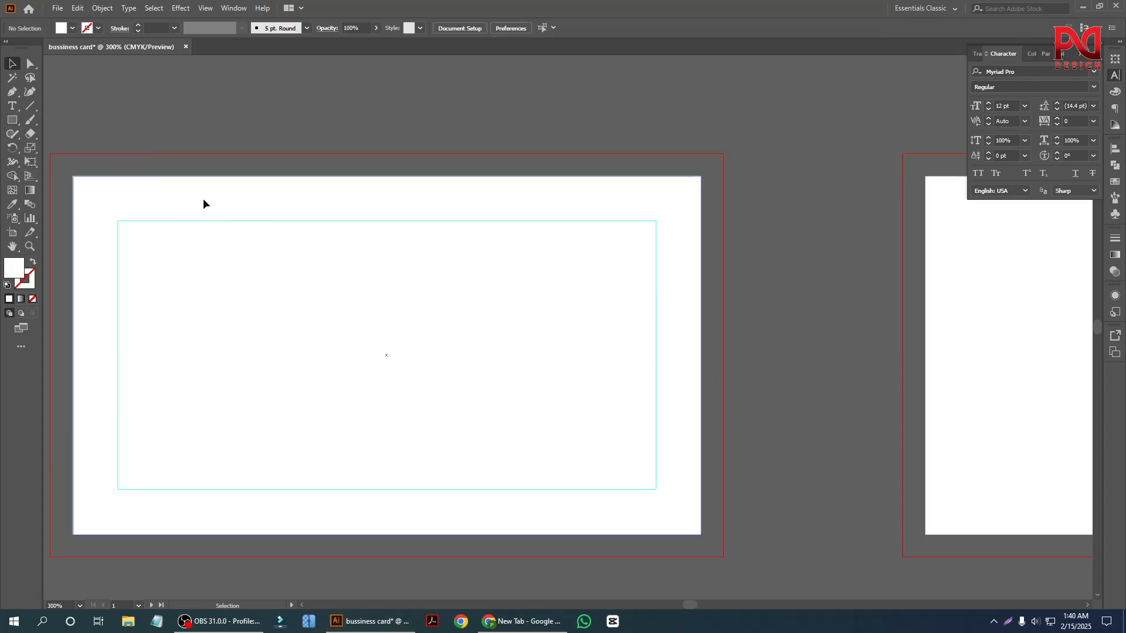
{"action": "left_click", "coordinate": [203, 198]}
{"action": "left_click", "coordinate": [72, 28]}
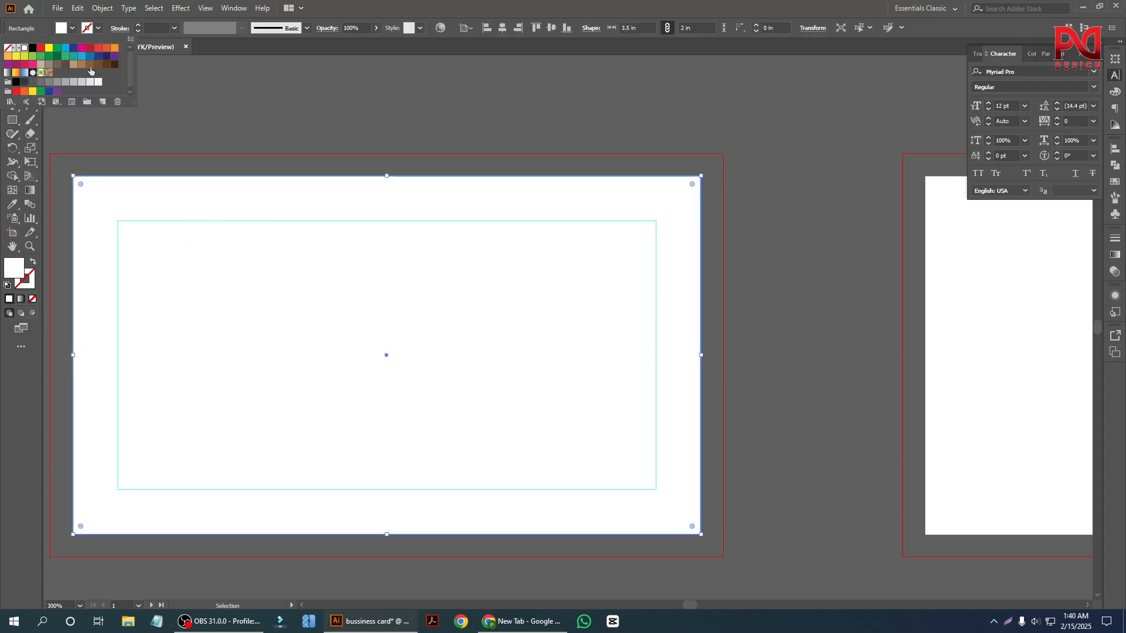
{"action": "left_click", "coordinate": [17, 86]}
{"action": "left_click", "coordinate": [230, 141]}
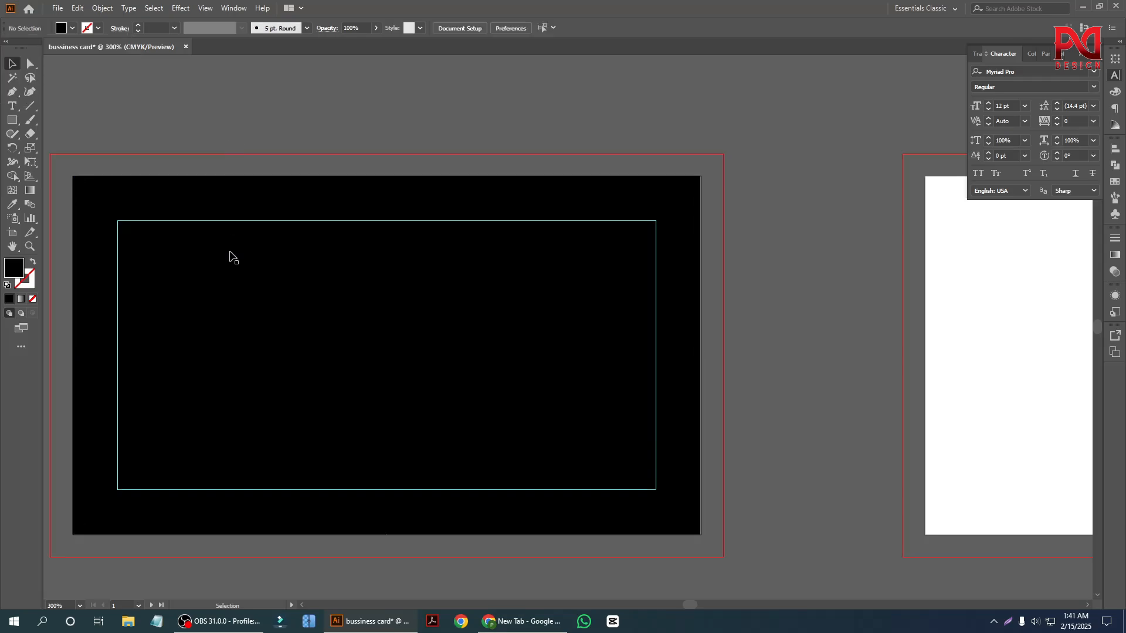
{"action": "scroll", "coordinate": [238, 263], "scroll_direction": "down", "scroll_amount": 1}
{"action": "scroll", "coordinate": [244, 273], "scroll_direction": "down", "scroll_amount": 1}
{"action": "left_click", "coordinate": [224, 223]}
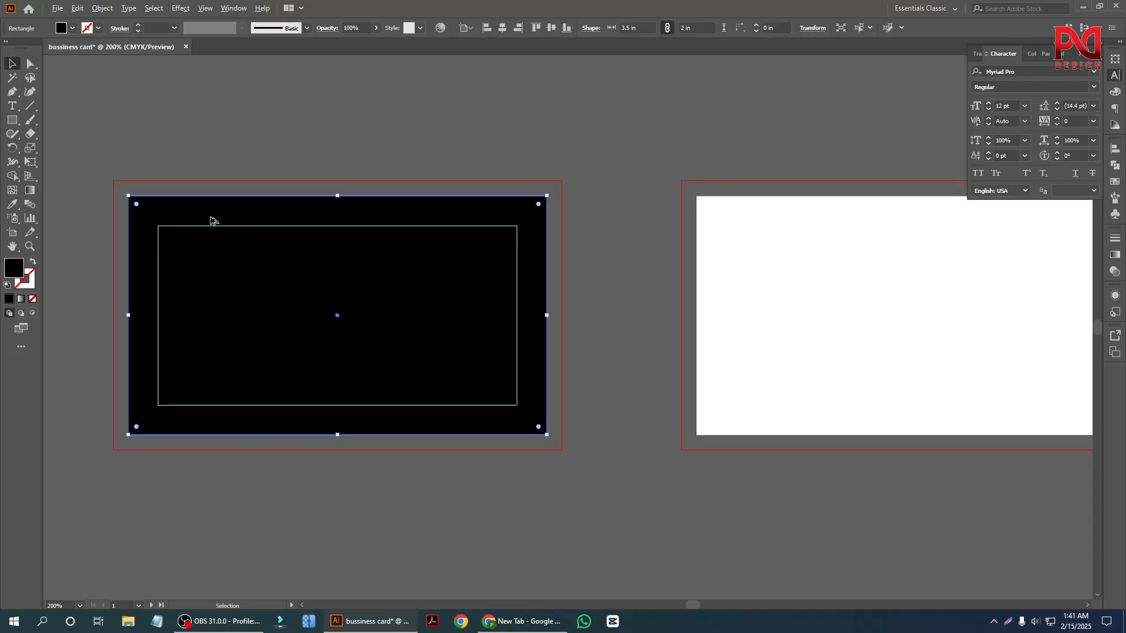
{"action": "scroll", "coordinate": [214, 221], "scroll_direction": "up", "scroll_amount": 1}
{"action": "left_click", "coordinate": [73, 30]}
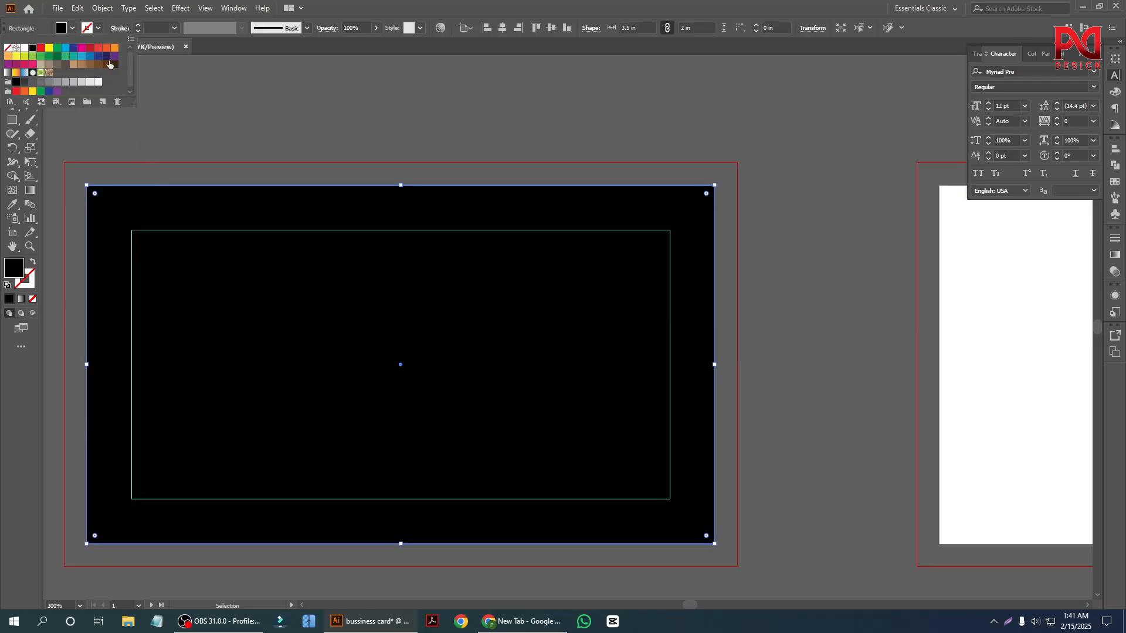
{"action": "left_click", "coordinate": [248, 155]}
{"action": "scroll", "coordinate": [239, 309], "scroll_direction": "down", "scroll_amount": 1}
{"action": "key", "text": "ctrl+shift+a"}
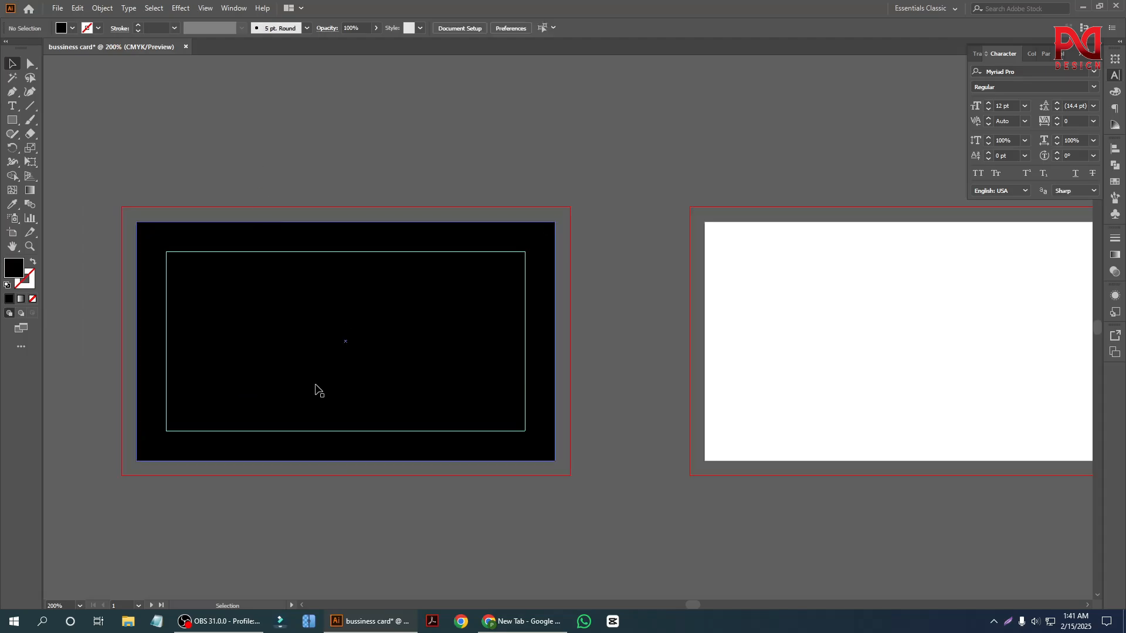
Fill the background rectangle on the first artboard with the orange swatch C=0 M=80 Y=95 K=0.
{"action": "left_click", "coordinate": [277, 315]}
{"action": "left_click", "coordinate": [72, 28]}
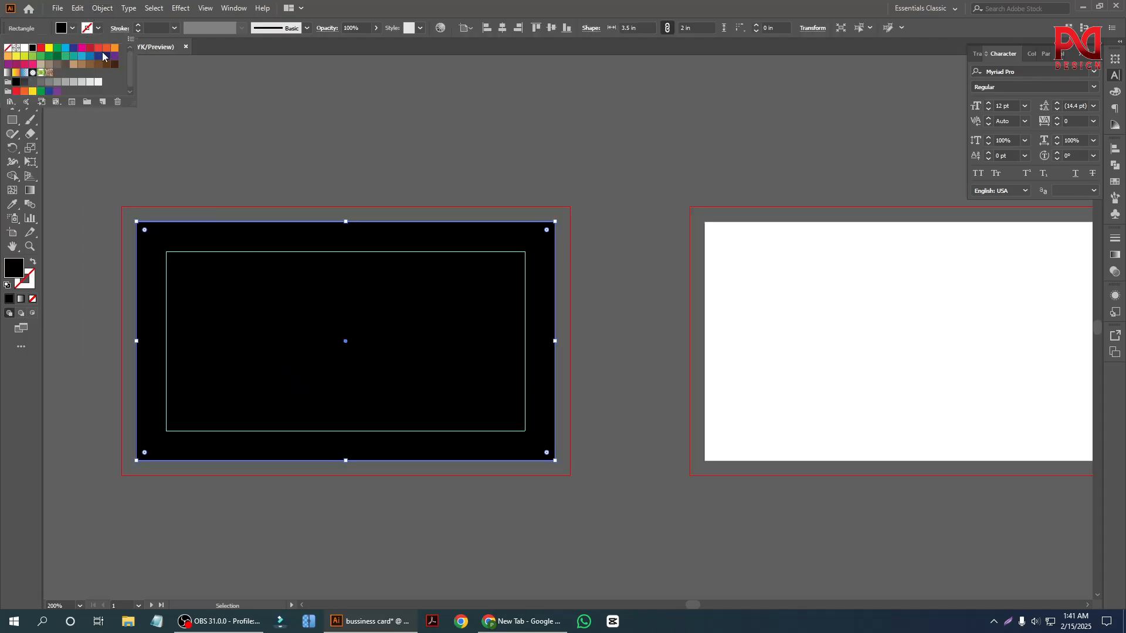
{"action": "left_click", "coordinate": [108, 51]}
{"action": "left_click", "coordinate": [290, 160]}
{"action": "scroll", "coordinate": [329, 305], "scroll_direction": "down", "scroll_amount": 1}
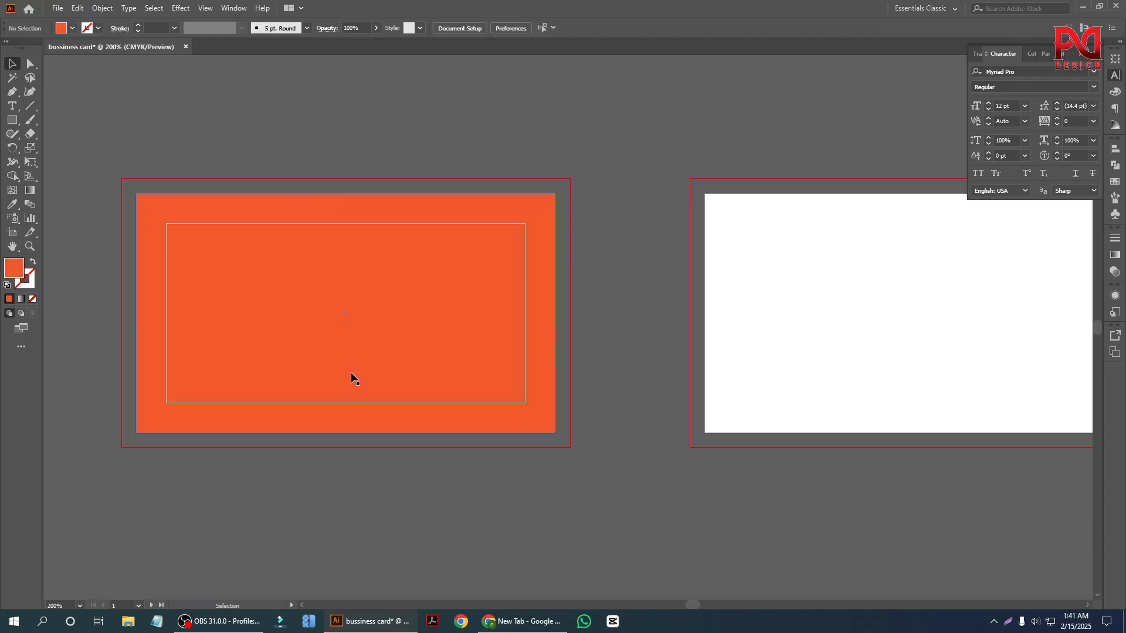
{"action": "scroll", "coordinate": [350, 372], "scroll_direction": "up", "scroll_amount": 1}
{"action": "scroll", "coordinate": [349, 396], "scroll_direction": "down", "scroll_amount": 1}
Try a darker orange, #DB431B, as the background rectangle's fill in the Color Picker.
{"action": "left_click", "coordinate": [315, 340]}
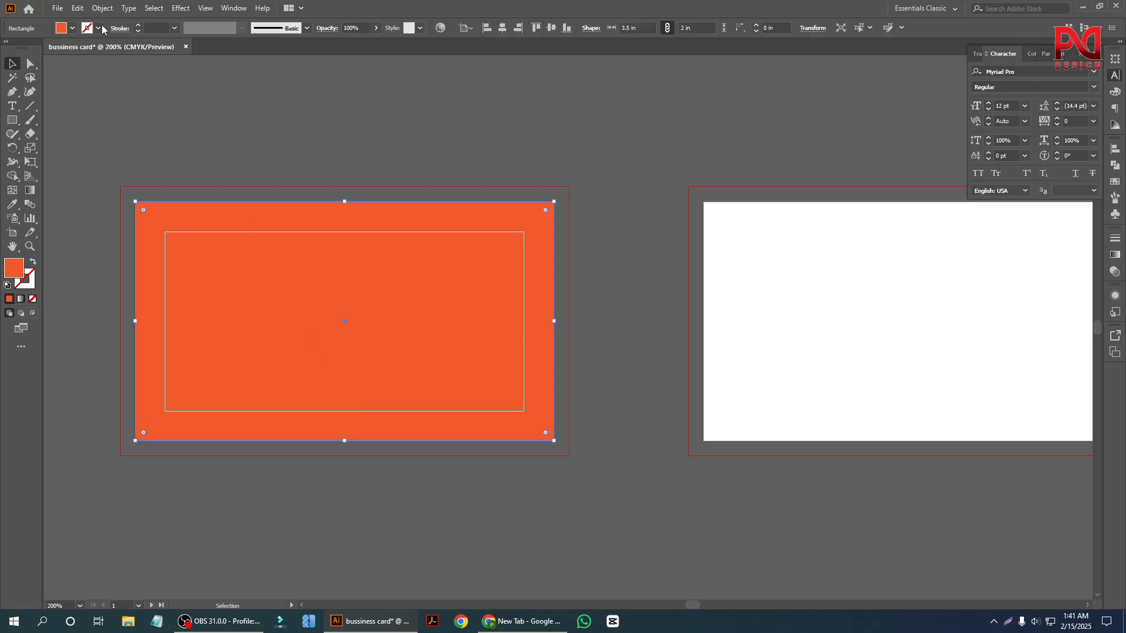
{"action": "double_click", "coordinate": [13, 271]}
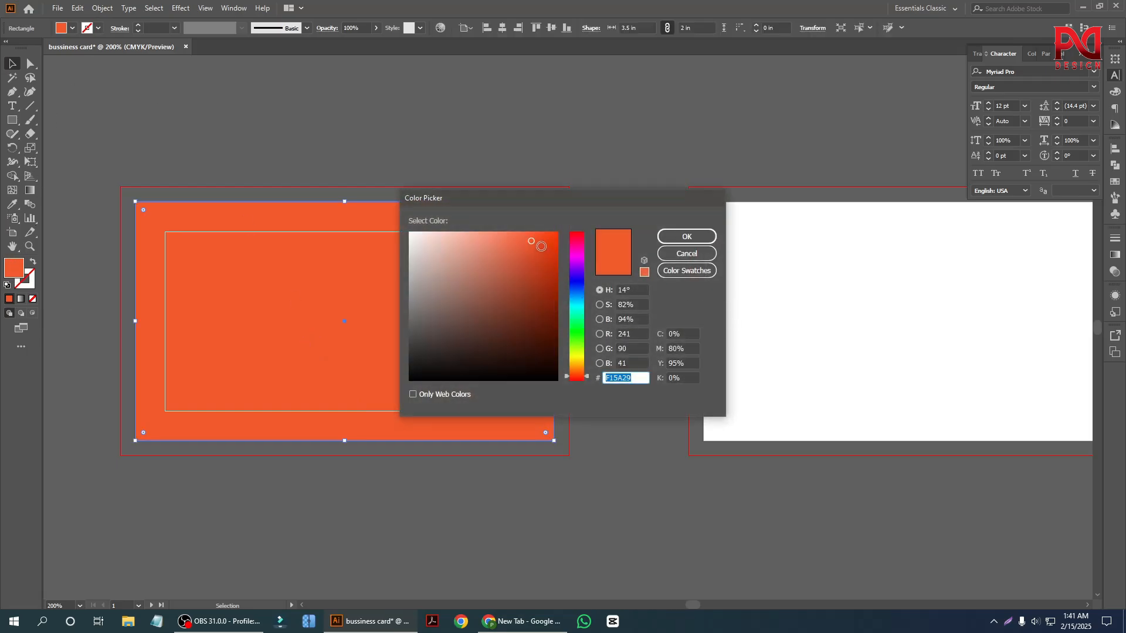
{"action": "mouse_move", "coordinate": [539, 245]}
{"action": "left_mouse_down"}
{"action": "mouse_move", "coordinate": [556, 233]}
{"action": "mouse_move", "coordinate": [562, 243]}
{"action": "mouse_move", "coordinate": [538, 252]}
{"action": "left_mouse_up"}
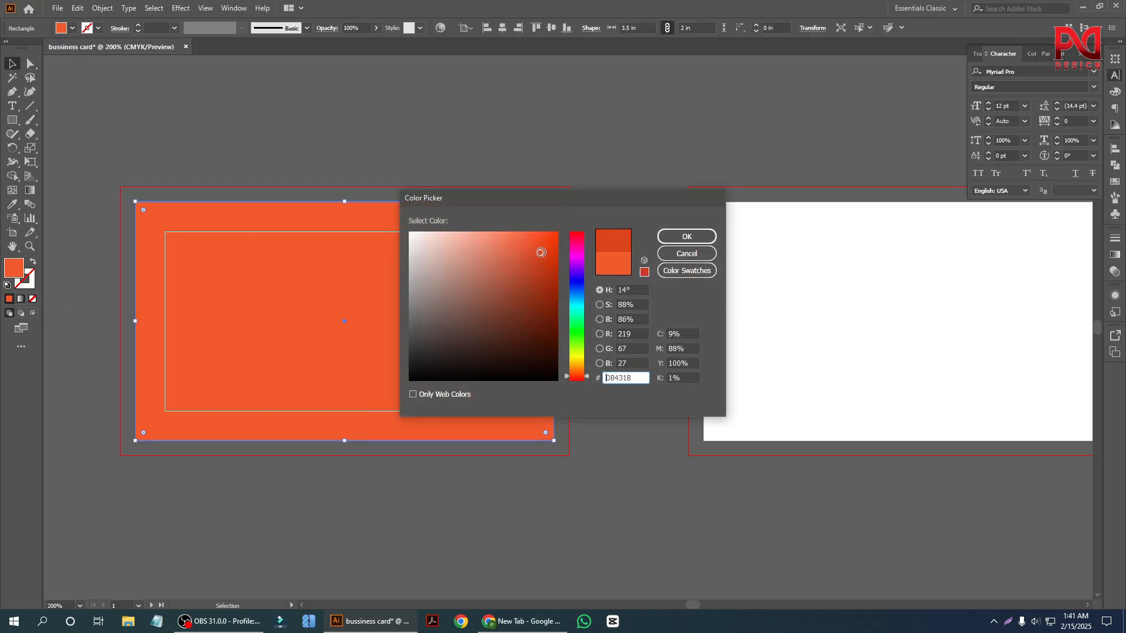
{"action": "left_click", "coordinate": [686, 236]}
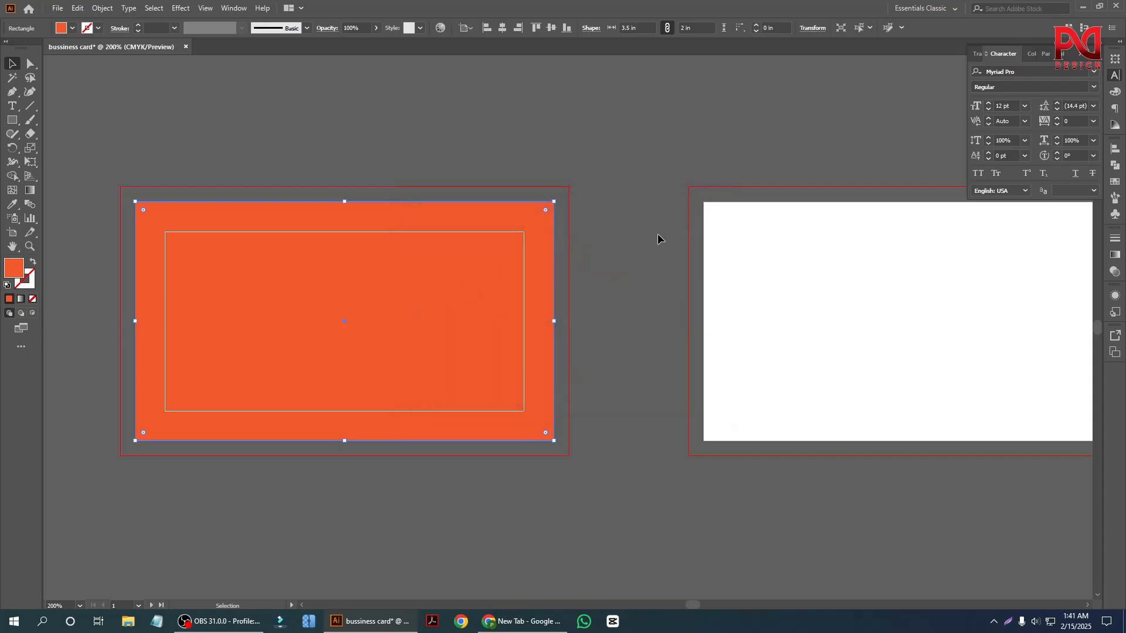
{"action": "left_click", "coordinate": [118, 121]}
{"action": "left_click_drag", "start_coordinate": [377, 388], "coordinate": [405, 385]}
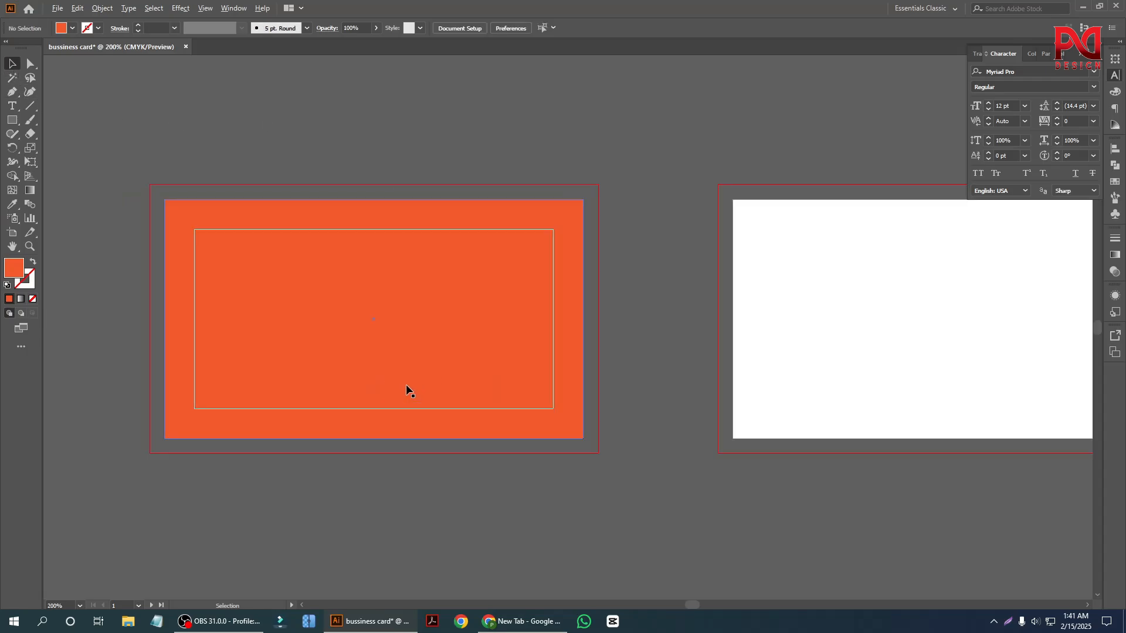
{"action": "left_click", "coordinate": [401, 347]}
{"action": "left_click", "coordinate": [314, 146]}
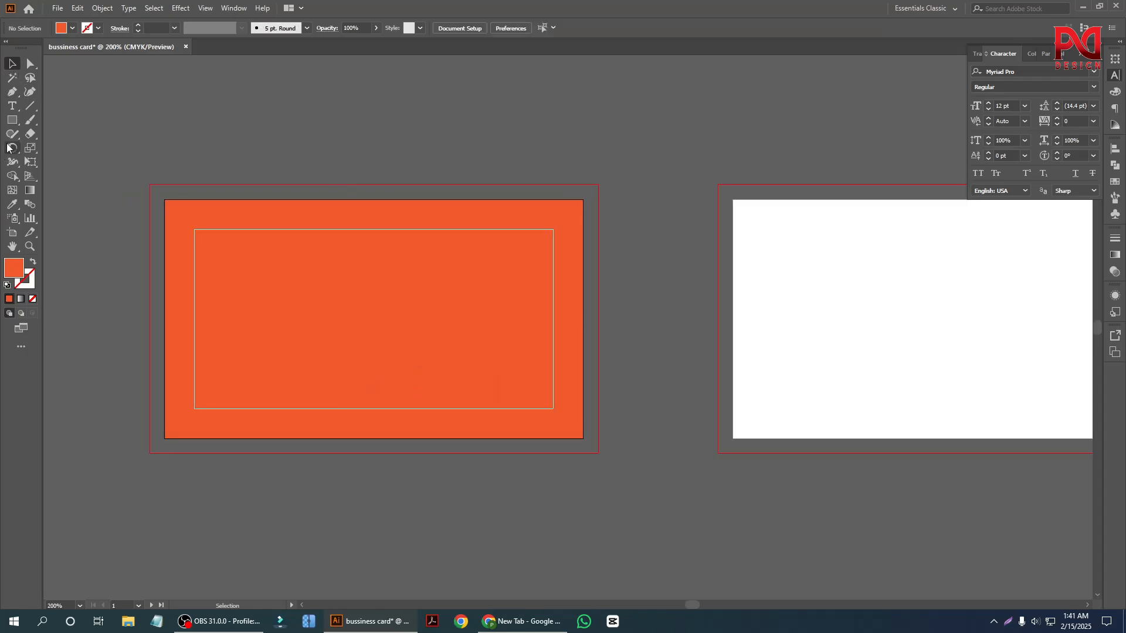
Draw a circle about 2.91 in in diameter over the card on the first artboard with the Ellipse tool.
{"action": "left_click", "coordinate": [13, 121]}
{"action": "left_click", "coordinate": [66, 148]}
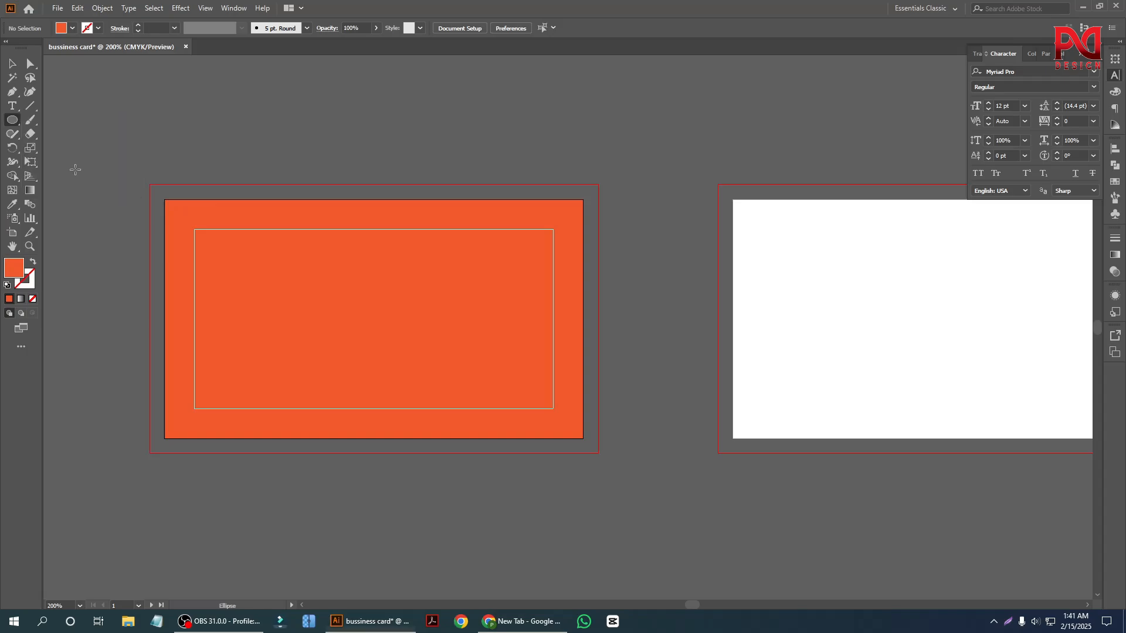
{"action": "left_click_drag", "start_coordinate": [431, 343], "coordinate": [536, 517]}
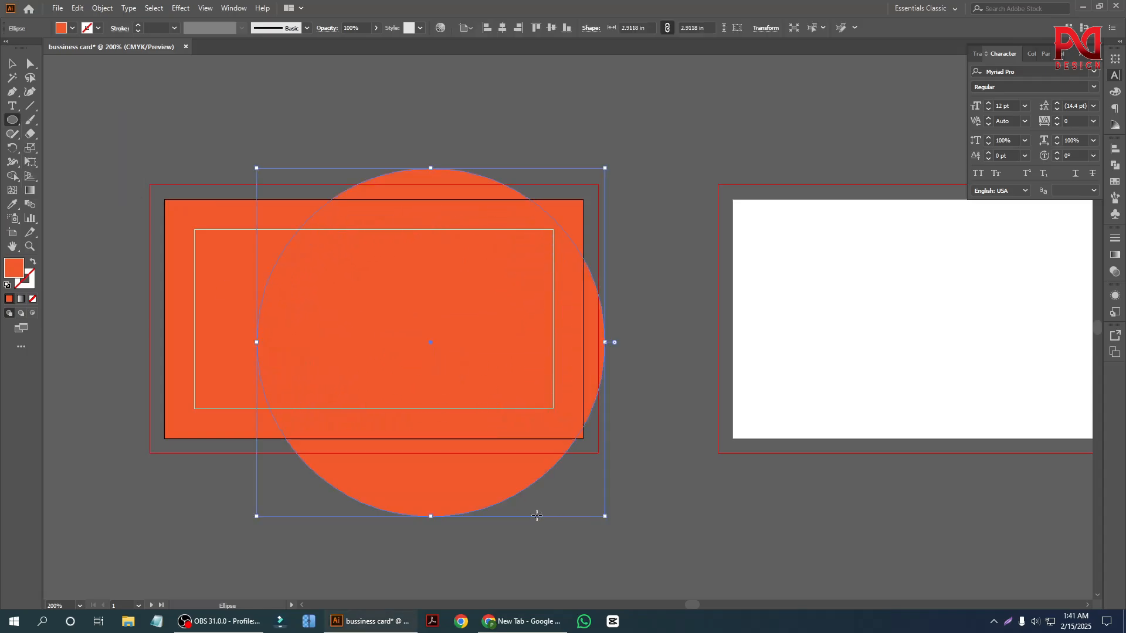
{"action": "key", "text": "v"}
{"action": "key", "text": "ctrl+shift+a"}
Move the circle over the card's right edge, vertically centred on the card, so that its right part extends past the bleed line.
{"action": "left_click_drag", "start_coordinate": [409, 306], "coordinate": [462, 282]}
{"action": "scroll", "coordinate": [433, 304], "scroll_direction": "up", "scroll_amount": 1}
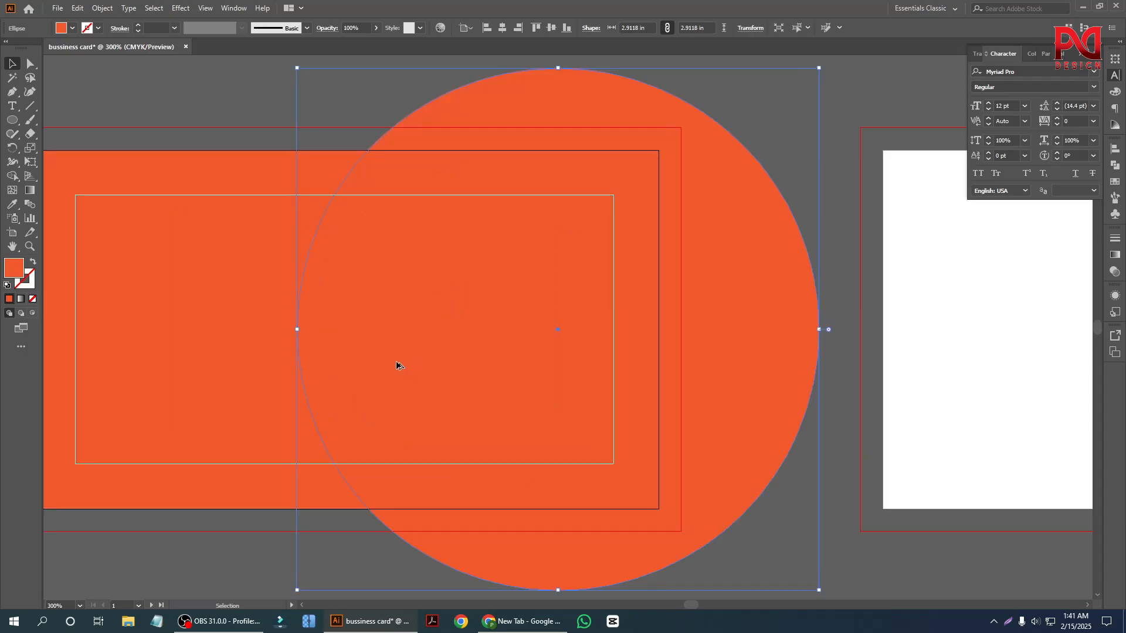
{"action": "scroll", "coordinate": [396, 367], "scroll_direction": "down", "scroll_amount": 1}
{"action": "left_click_drag", "start_coordinate": [397, 367], "coordinate": [408, 361]}
{"action": "scroll", "coordinate": [402, 356], "scroll_direction": "up", "scroll_amount": 1}
{"action": "scroll", "coordinate": [391, 360], "scroll_direction": "down", "scroll_amount": 1}
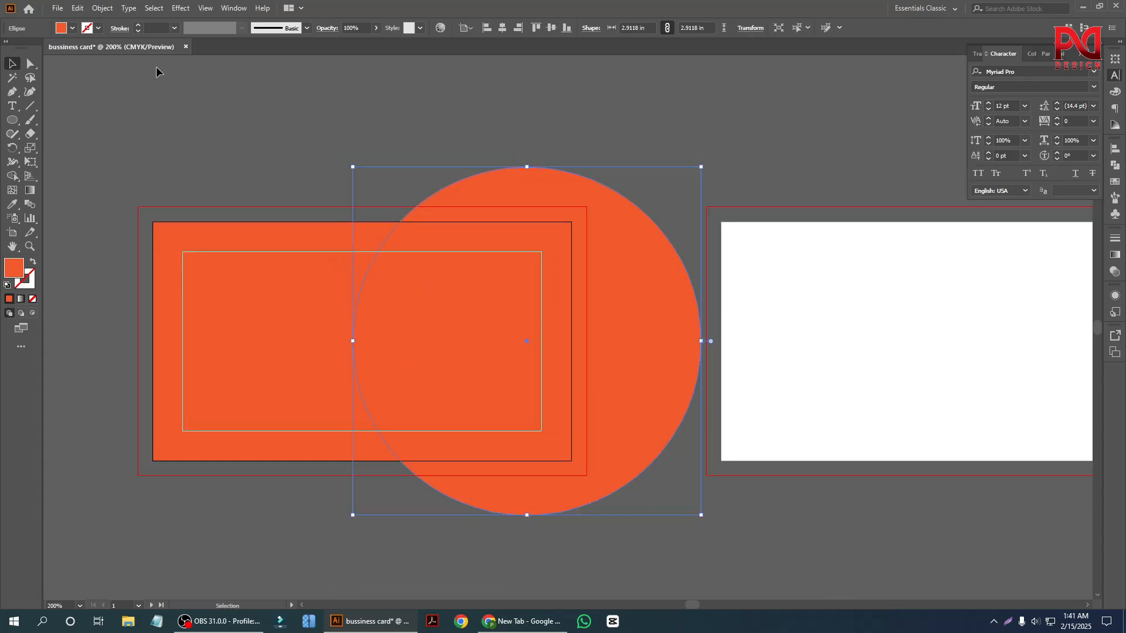
Fill the circle with black.
{"action": "left_click", "coordinate": [71, 28]}
{"action": "left_click", "coordinate": [89, 49]}
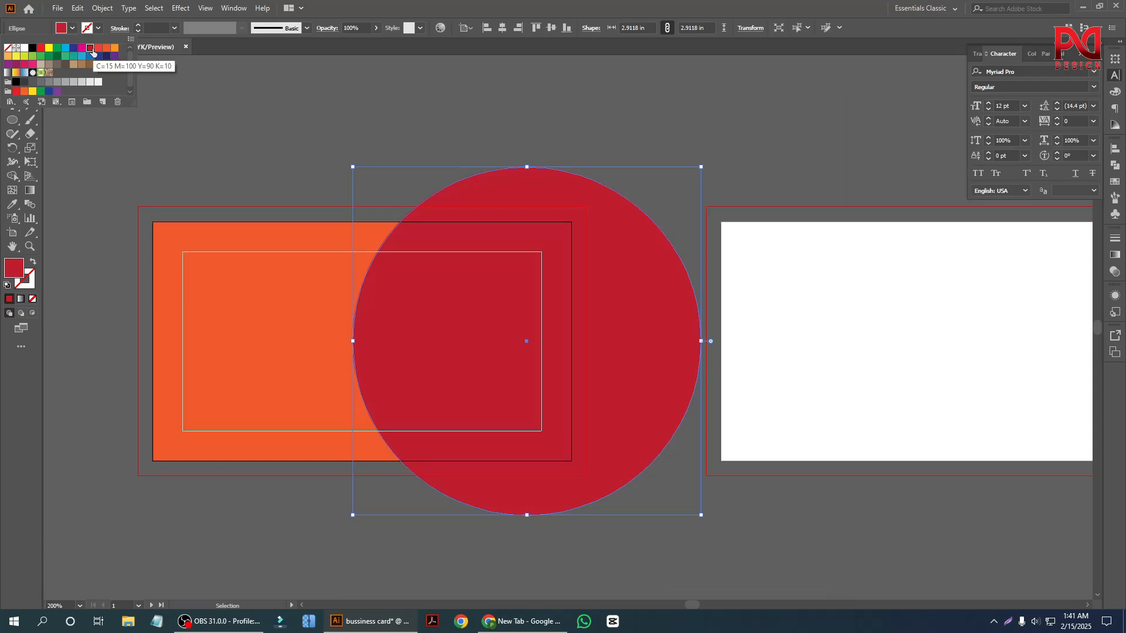
{"action": "left_click", "coordinate": [32, 48]}
{"action": "left_click", "coordinate": [233, 170]}
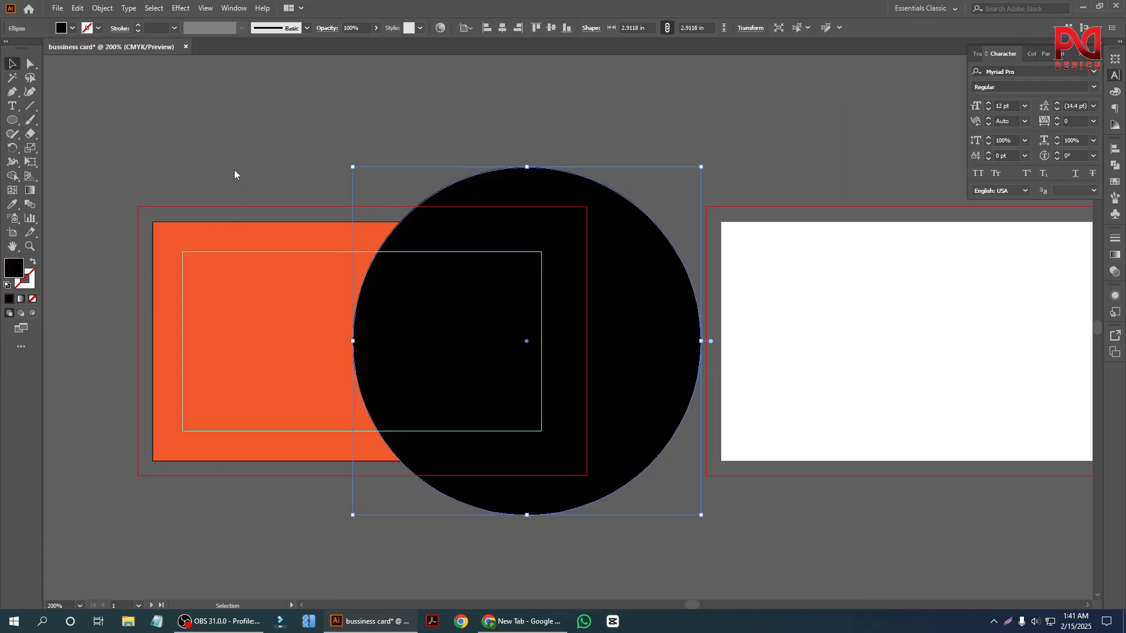
{"action": "left_click", "coordinate": [234, 170]}
{"action": "scroll", "coordinate": [335, 370], "scroll_direction": "down", "scroll_amount": 1}
{"action": "scroll", "coordinate": [384, 375], "scroll_direction": "up", "scroll_amount": 1}
{"action": "scroll", "coordinate": [389, 344], "scroll_direction": "down", "scroll_amount": 1}
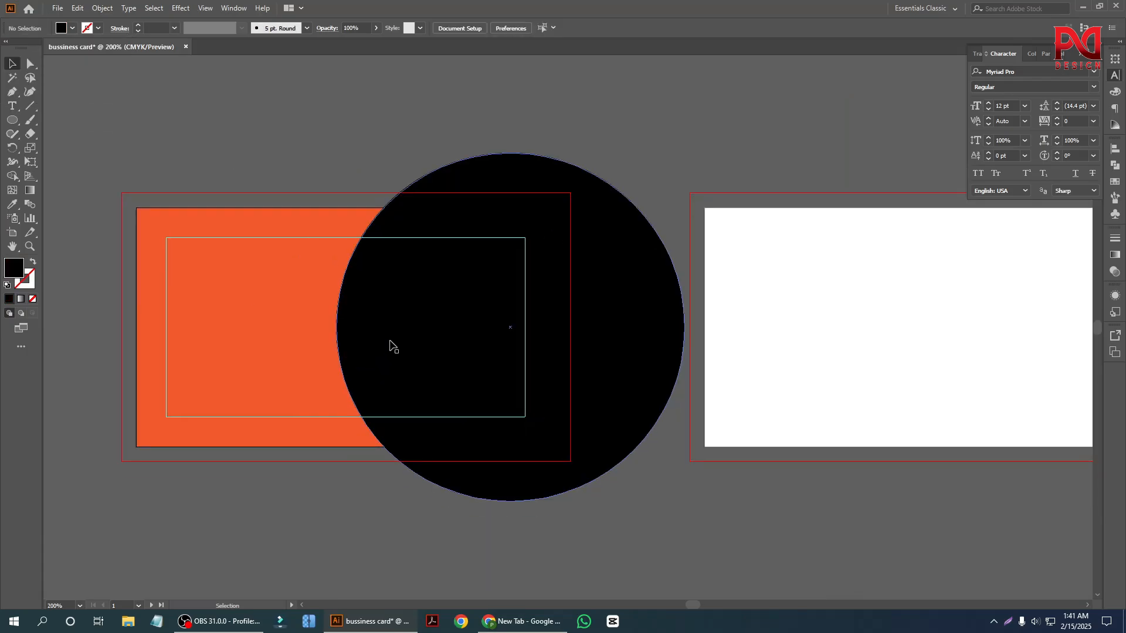
Divide the orange background rectangle and the black circle where they overlap with the Pathfinder's Divide operation.
{"action": "left_click", "coordinate": [389, 344]}
{"action": "left_click", "coordinate": [279, 319], "text": "shift"}
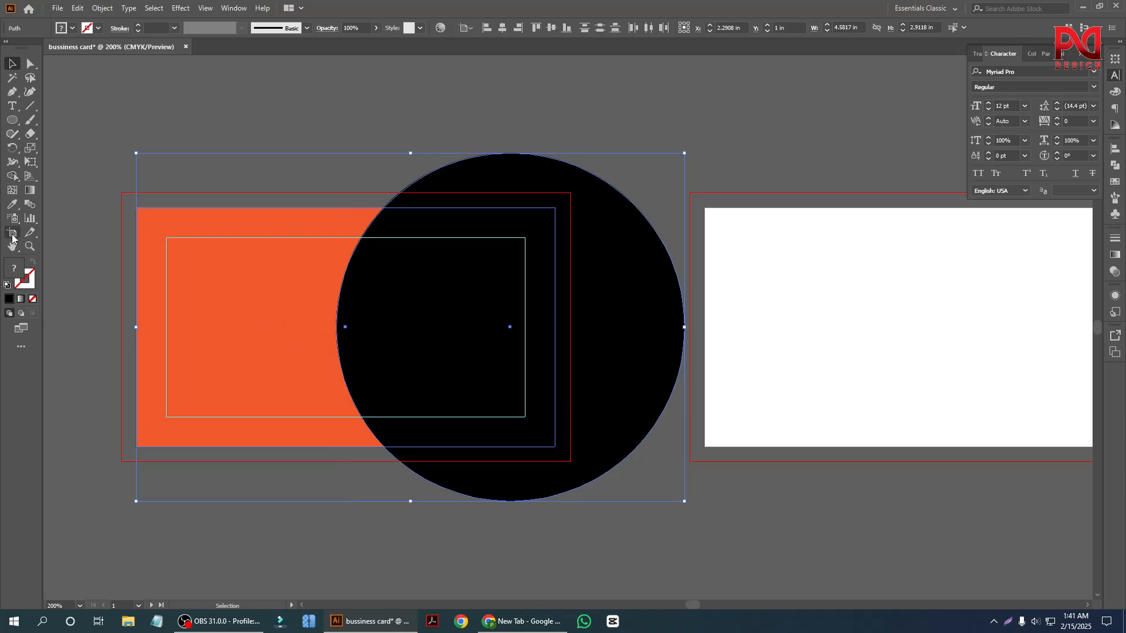
{"action": "left_click", "coordinate": [1115, 170]}
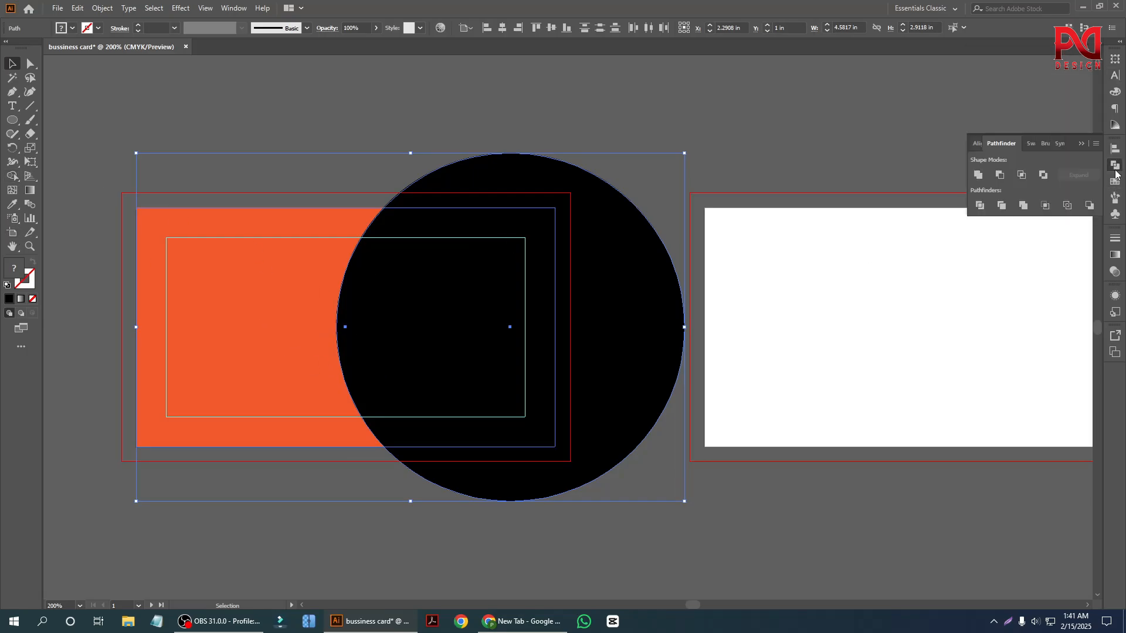
{"action": "left_click", "coordinate": [979, 205]}
Ungroup the divided shapes, try moving the outer circle piece away from the card, and undo both changes.
{"action": "right_click", "coordinate": [574, 296]}
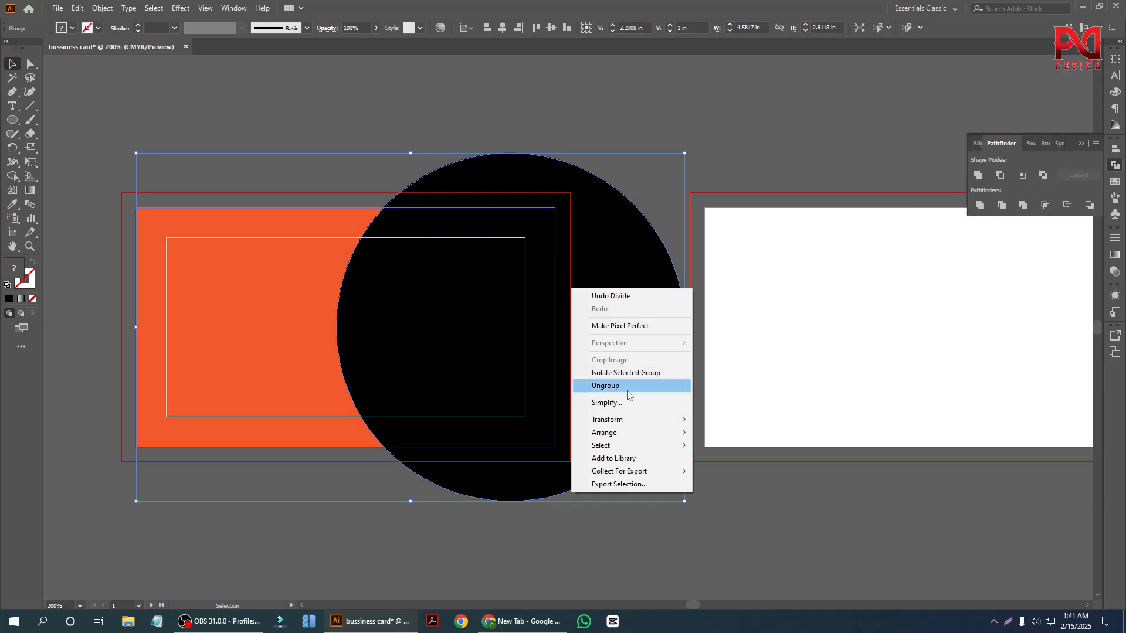
{"action": "left_click", "coordinate": [625, 382]}
{"action": "left_click", "coordinate": [696, 450]}
{"action": "left_click_drag", "start_coordinate": [695, 449], "coordinate": [810, 455]}
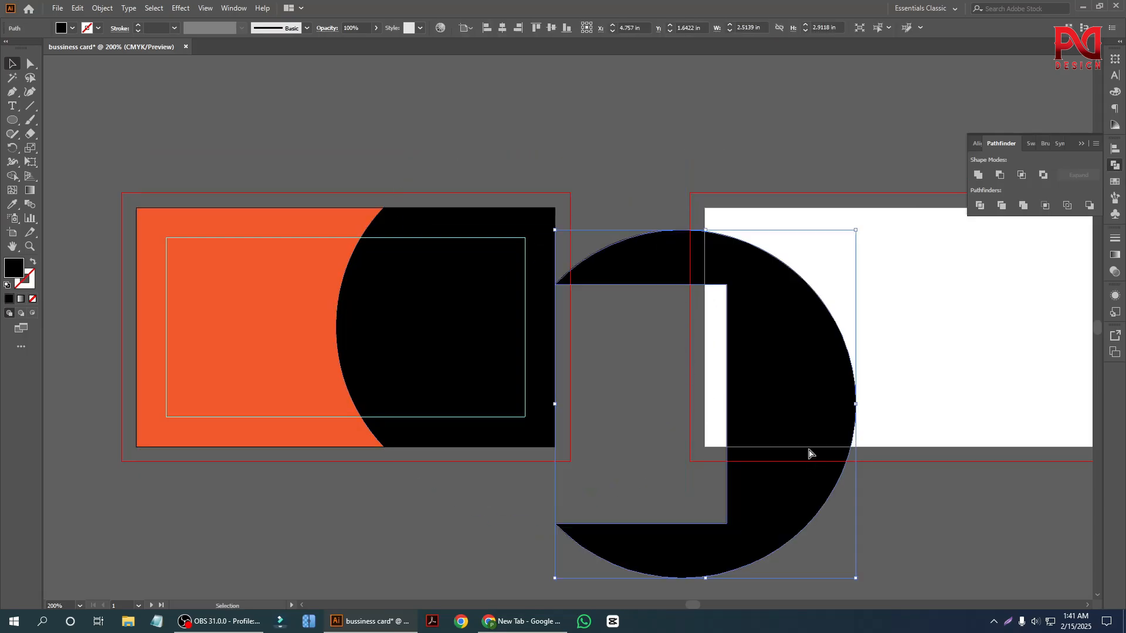
{"action": "key", "text": "ctrl+z"}
{"action": "key", "text": "ctrl+z"}
Undo the ungrouping and the Divide operation on the orange rectangle and black circle.
{"action": "left_click", "coordinate": [552, 148]}
{"action": "left_click", "coordinate": [570, 193]}
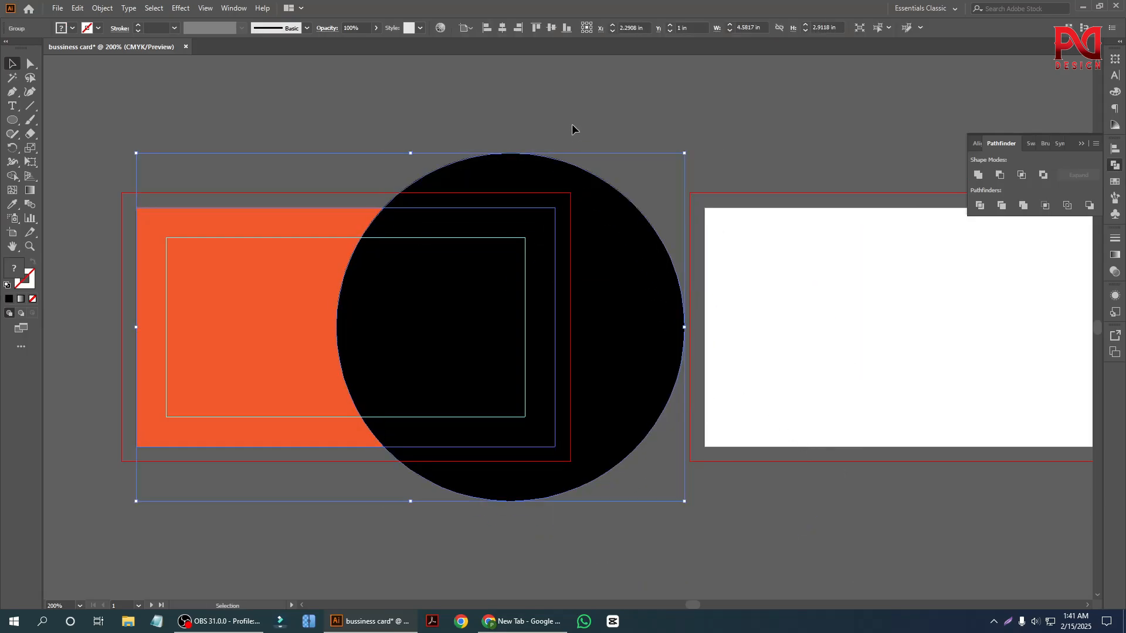
{"action": "left_click", "coordinate": [572, 125]}
{"action": "left_click", "coordinate": [411, 302]}
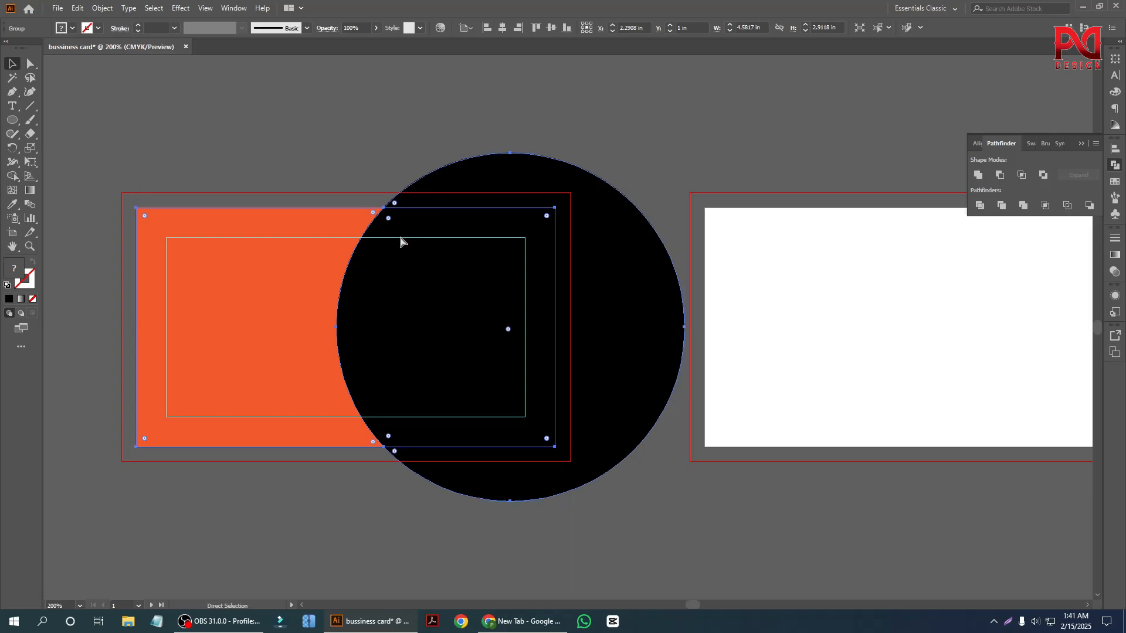
{"action": "key", "text": "ctrl+shift+g"}
{"action": "left_click", "coordinate": [362, 135]}
Remove the part of the black circle outside the orange rectangle with the Shape Builder tool.
{"action": "left_click", "coordinate": [283, 285]}
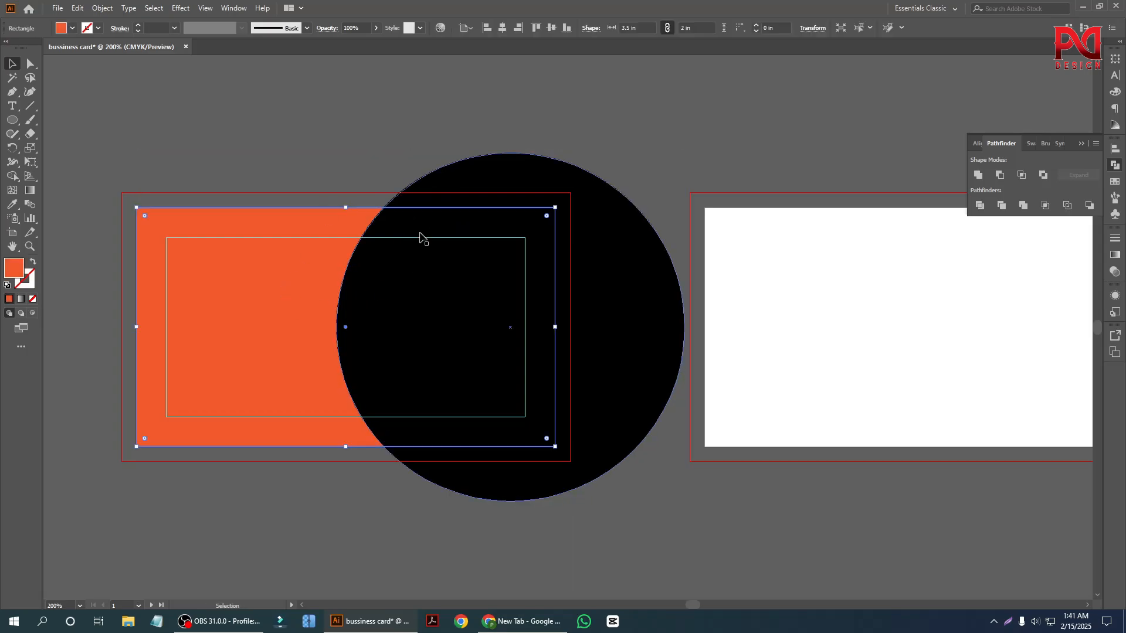
{"action": "left_click", "coordinate": [499, 183], "text": "shift"}
{"action": "left_click_drag", "start_coordinate": [12, 176], "coordinate": [51, 176]}
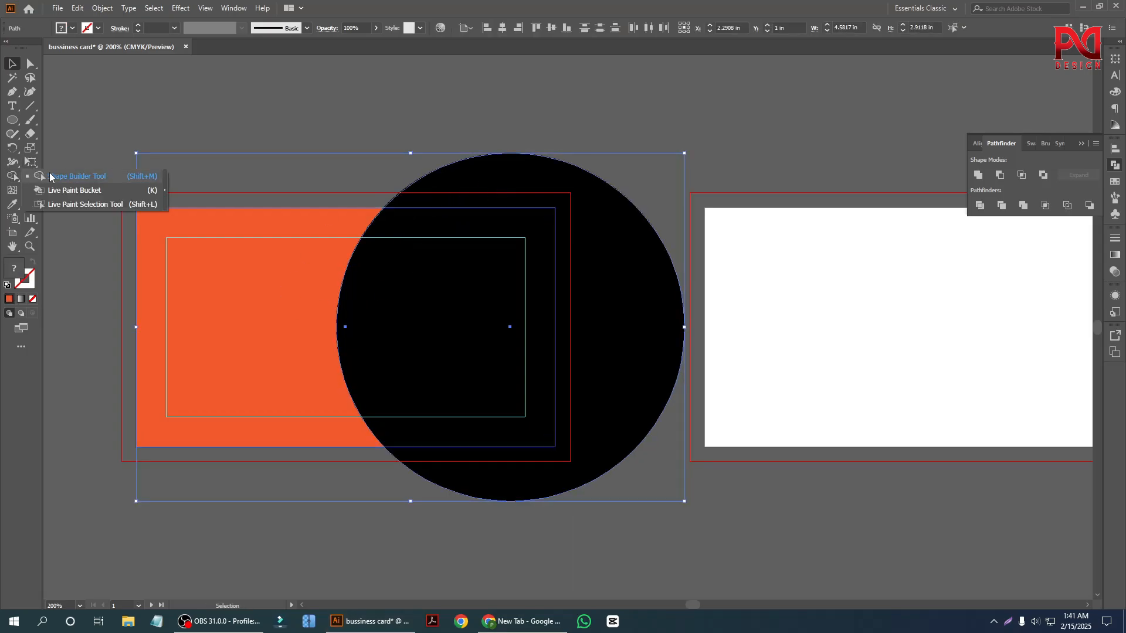
{"action": "left_click", "coordinate": [623, 258], "text": "alt"}
{"action": "key", "text": "ctrl"}
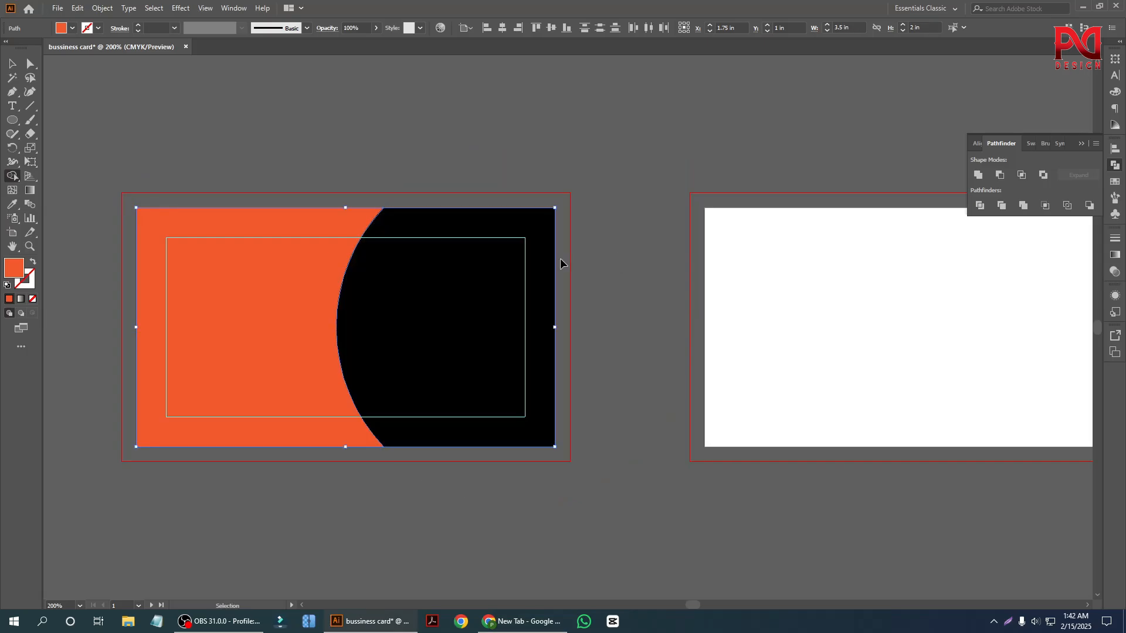
{"action": "left_click", "coordinate": [194, 141]}
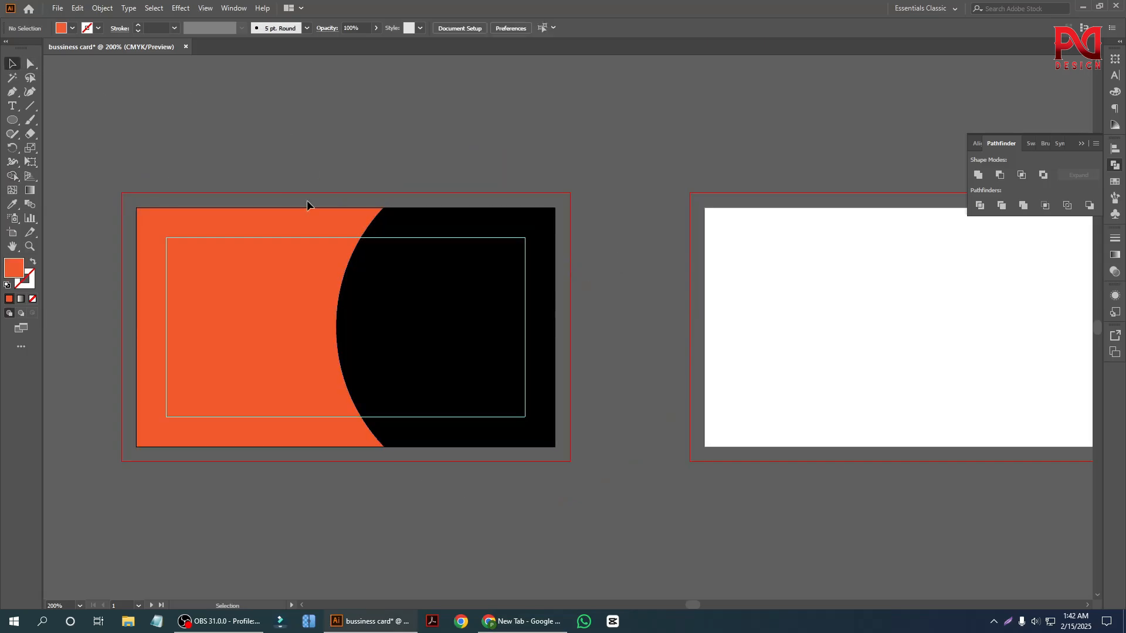
Inspect the trimmed black shape's curve and the edges of the first card up close.
{"action": "scroll", "coordinate": [444, 362], "scroll_direction": "down", "scroll_amount": 1}
{"action": "scroll", "coordinate": [257, 378], "scroll_direction": "up", "scroll_amount": 2}
{"action": "scroll", "coordinate": [269, 369], "scroll_direction": "down", "scroll_amount": 1}
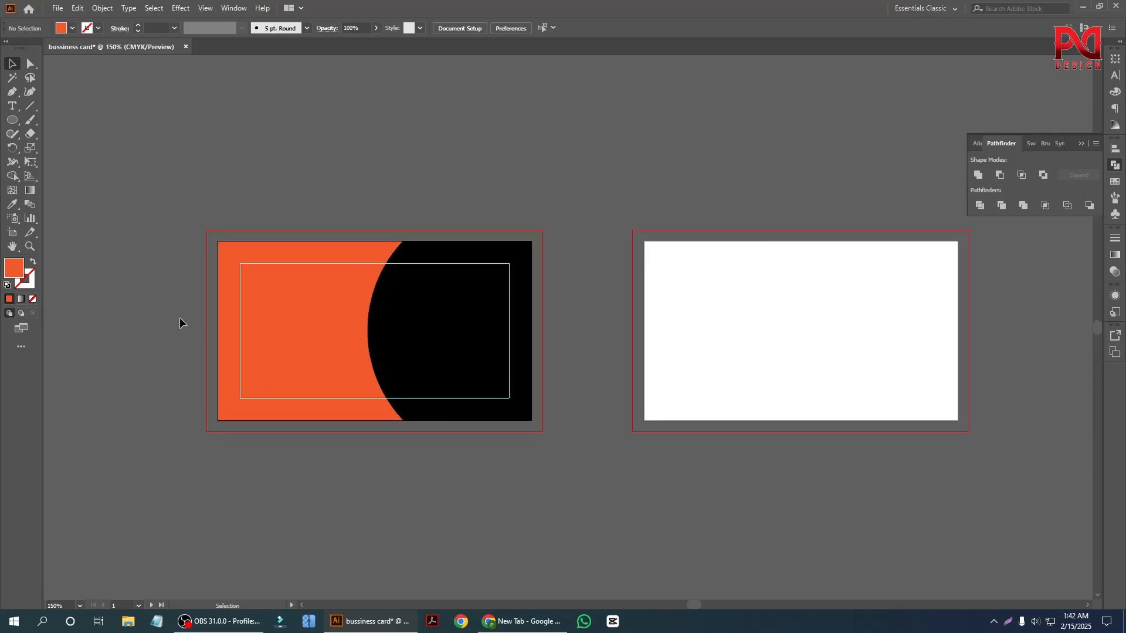
{"action": "scroll", "coordinate": [137, 337], "scroll_direction": "up", "scroll_amount": 1}
{"action": "scroll", "coordinate": [452, 374], "scroll_direction": "up", "scroll_amount": 2}
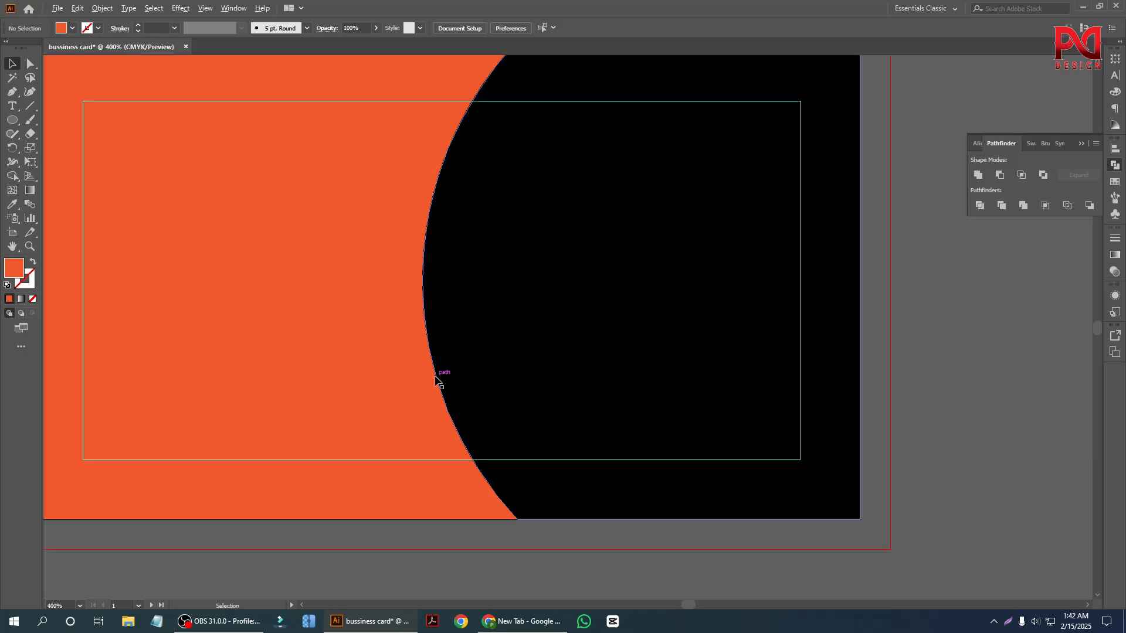
{"action": "scroll", "coordinate": [422, 372], "scroll_direction": "down", "scroll_amount": 3}
{"action": "scroll", "coordinate": [372, 384], "scroll_direction": "up", "scroll_amount": 4}
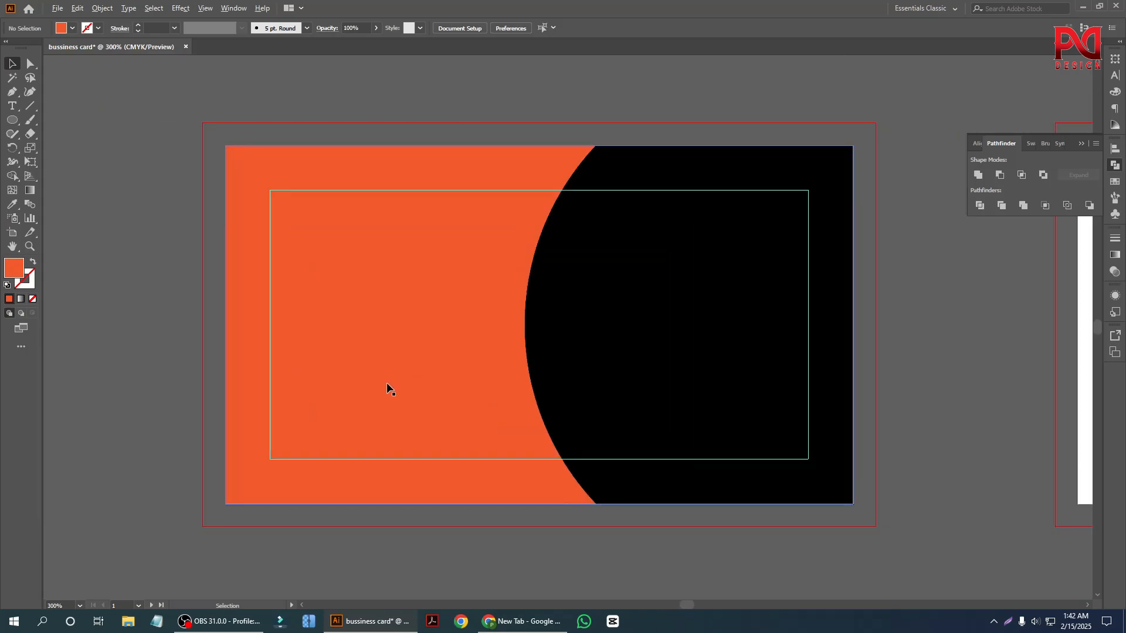
{"action": "scroll", "coordinate": [255, 365], "scroll_direction": "up", "scroll_amount": 1}
{"action": "scroll", "coordinate": [249, 364], "scroll_direction": "down", "scroll_amount": 2}
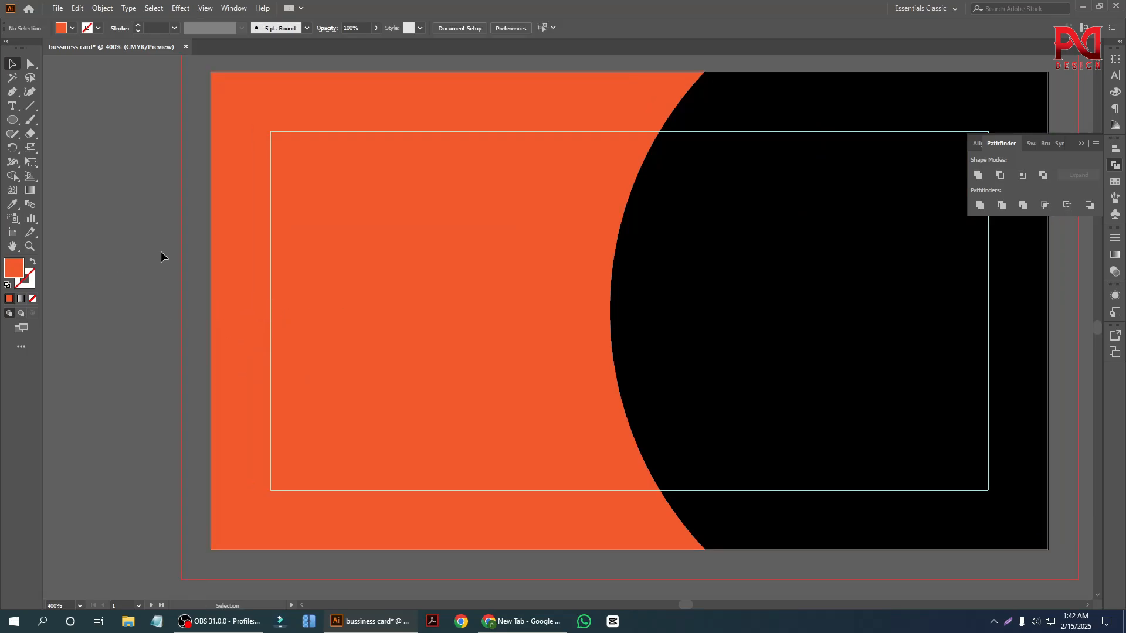
{"action": "scroll", "coordinate": [160, 251], "scroll_direction": "down", "scroll_amount": 1}
Draw an orange triangle about 1.8 in wide and 1.56 in high beside the first card with the Polygon tool.
{"action": "left_click", "coordinate": [13, 120]}
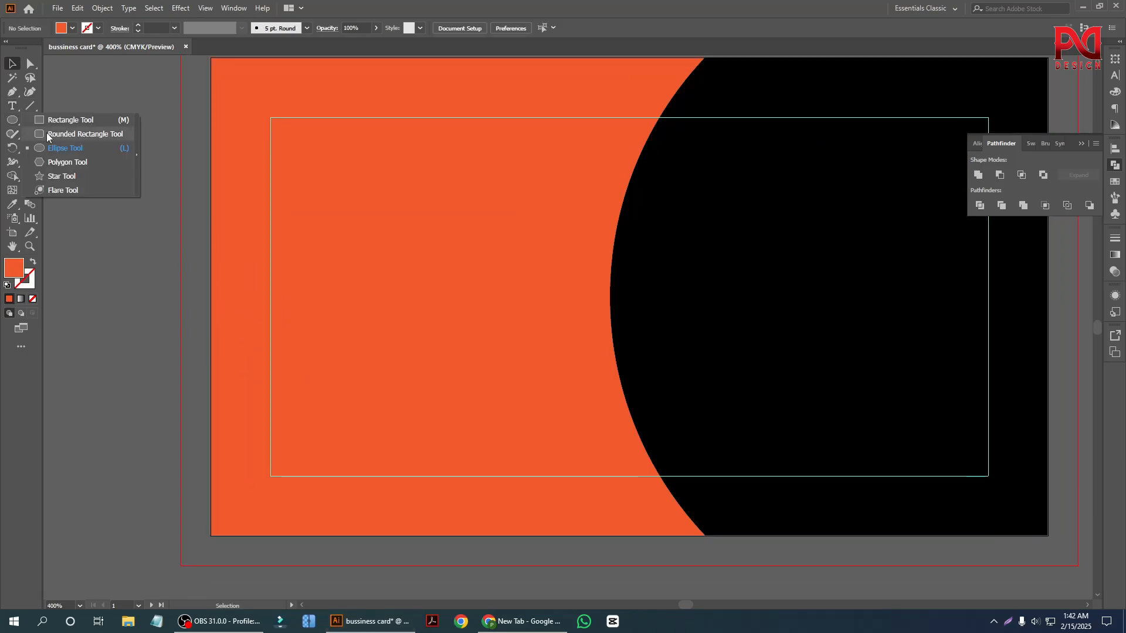
{"action": "left_click", "coordinate": [51, 162]}
{"action": "scroll", "coordinate": [176, 328], "scroll_direction": "down", "scroll_amount": 2}
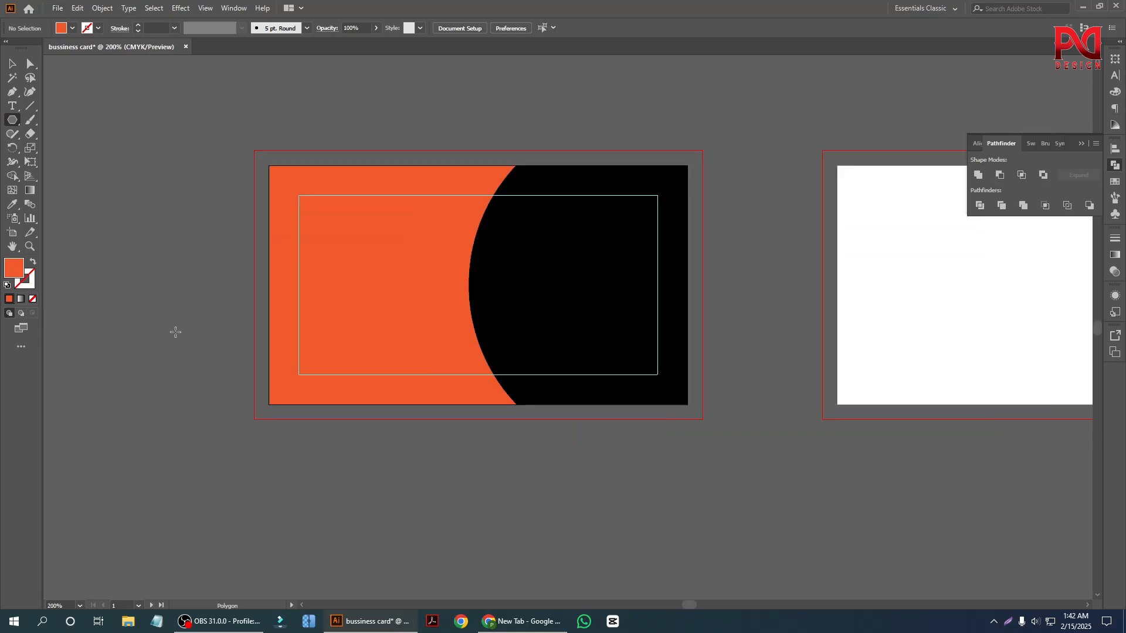
{"action": "mouse_move", "coordinate": [123, 240]}
{"action": "left_mouse_down"}
{"action": "mouse_move", "coordinate": [167, 306]}
{"action": "mouse_move", "coordinate": [206, 330]}
{"action": "left_mouse_up"}
{"action": "key", "text": "Down"}
{"action": "left_click", "coordinate": [12, 63]}
{"action": "left_click", "coordinate": [141, 108]}
{"action": "left_click", "coordinate": [146, 167]}
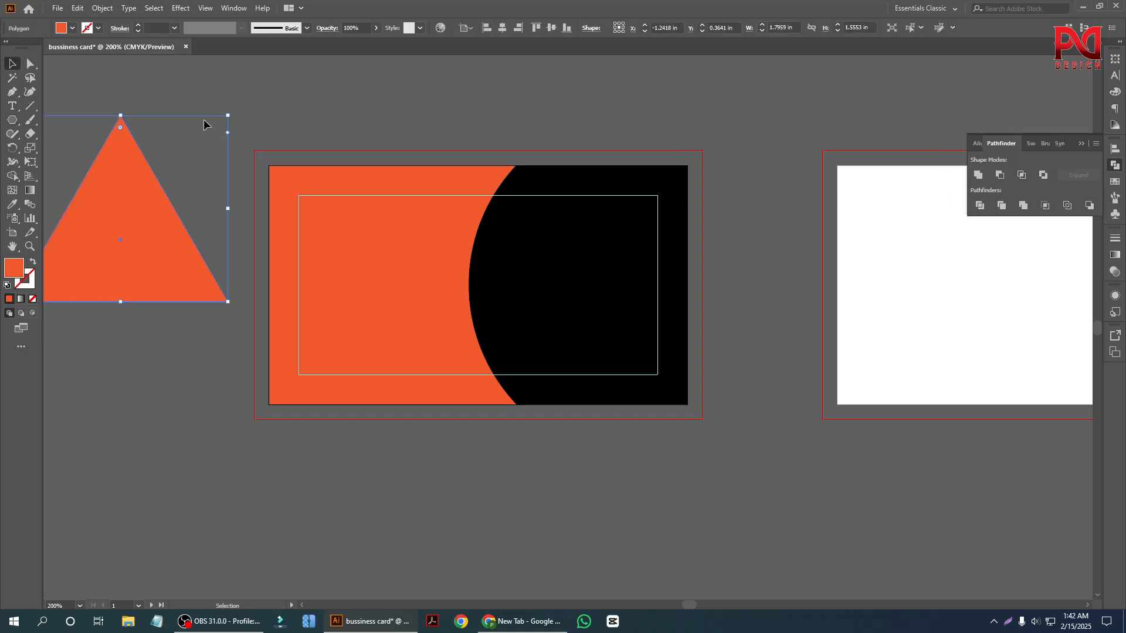
Rotate the triangle a quarter turn clockwise and move it over the card's left edge with its tip pointing into the card.
{"action": "left_click_drag", "start_coordinate": [231, 115], "coordinate": [287, 316]}
{"action": "left_click", "coordinate": [116, 390]}
{"action": "left_click_drag", "start_coordinate": [135, 287], "coordinate": [317, 320]}
{"action": "scroll", "coordinate": [243, 344], "scroll_direction": "up", "scroll_amount": 4}
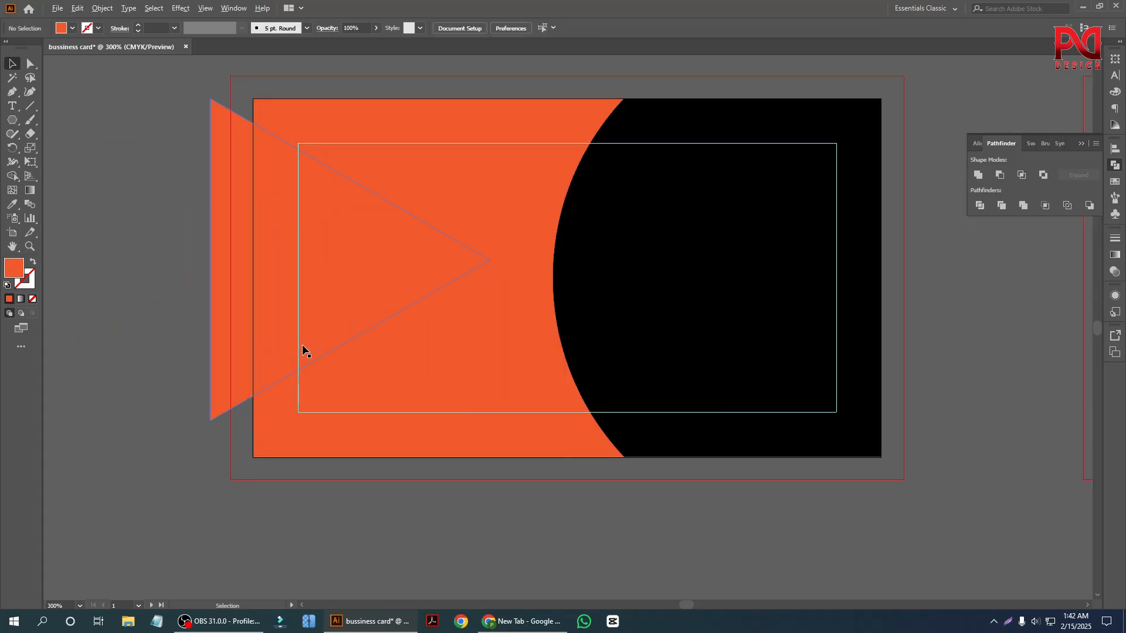
{"action": "left_click_drag", "start_coordinate": [208, 389], "coordinate": [211, 395]}
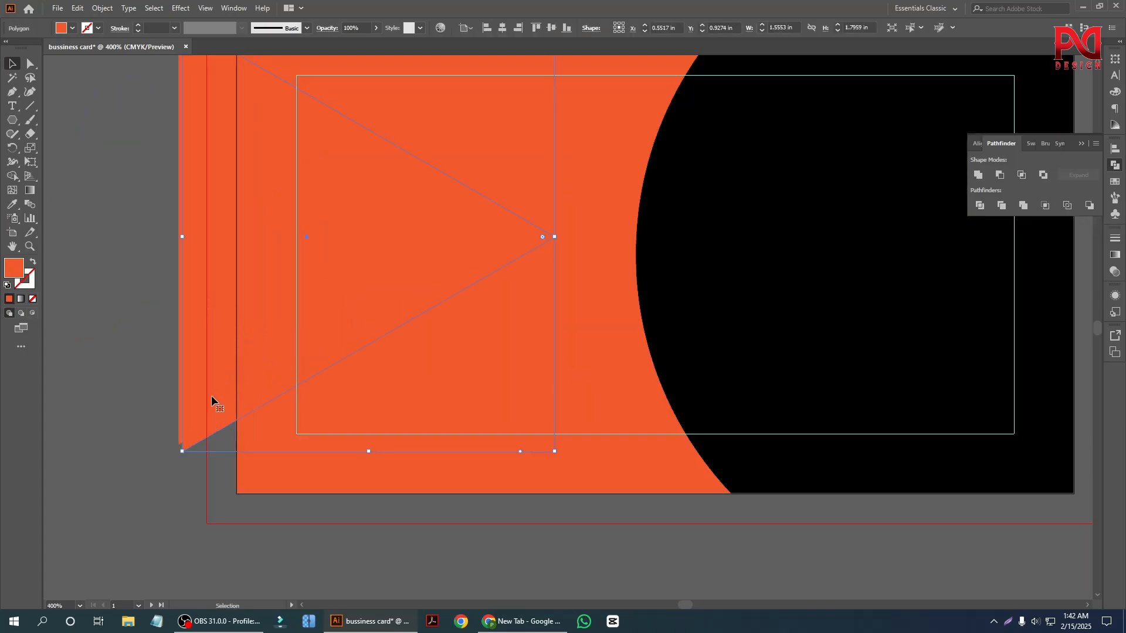
Centre the triangle horizontally and vertically on the orange background rectangle.
{"action": "scroll", "coordinate": [209, 396], "scroll_direction": "down", "scroll_amount": 2}
{"action": "left_click", "coordinate": [307, 220], "text": "shift"}
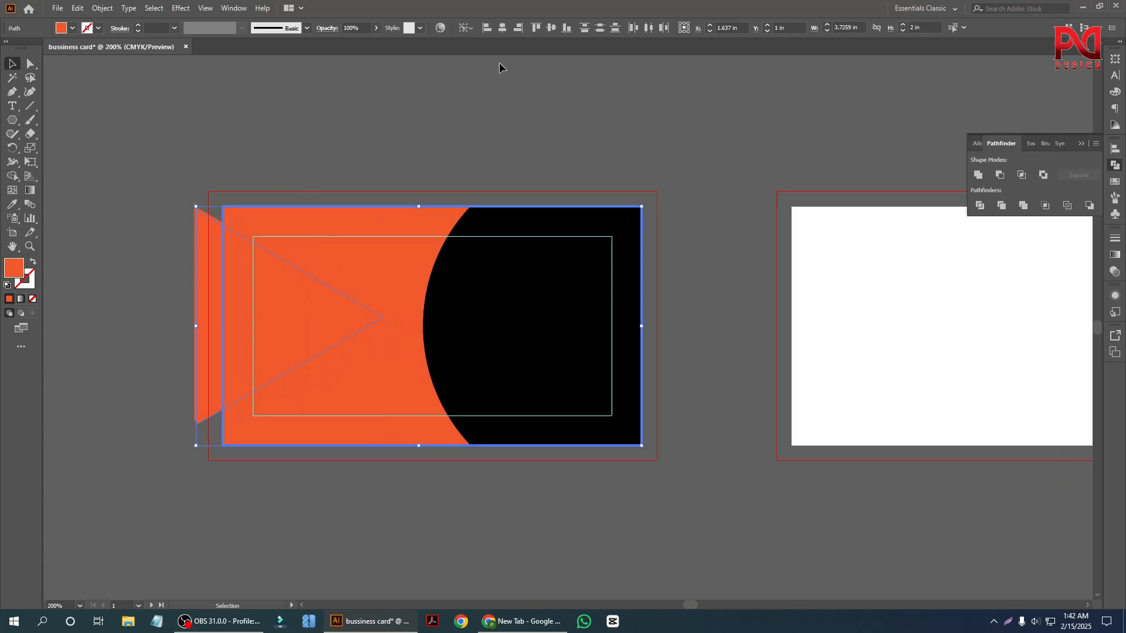
{"action": "left_click", "coordinate": [501, 27]}
{"action": "left_click", "coordinate": [551, 28]}
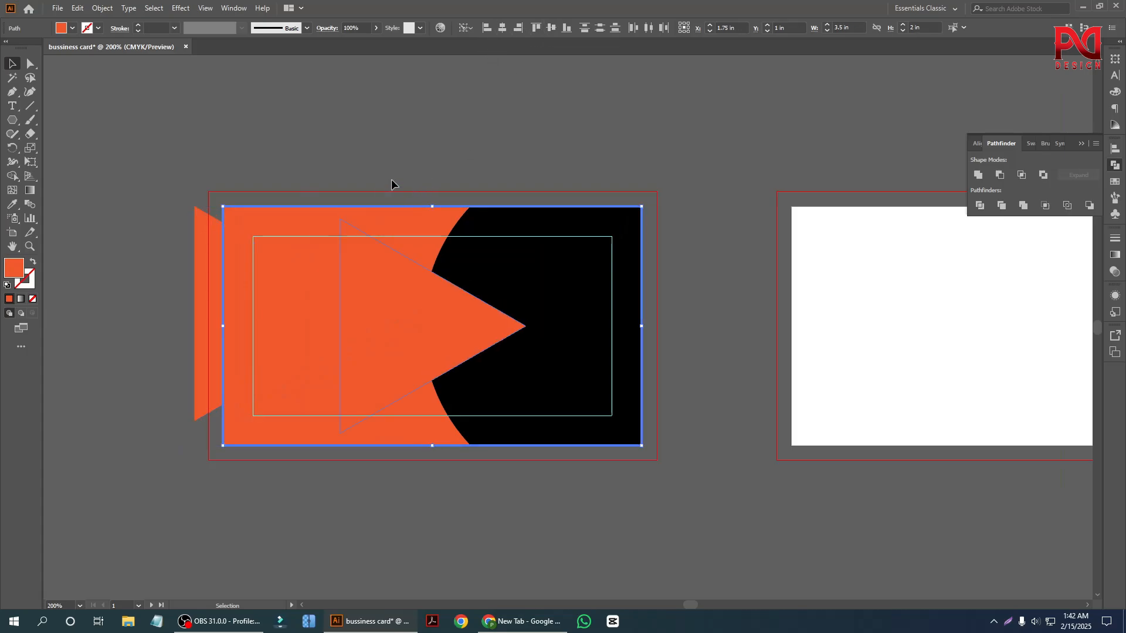
Remove the duplicate triangle and move the centred one straight left until its base lies outside the bleed line.
{"action": "left_click", "coordinate": [388, 193]}
{"action": "left_click_drag", "start_coordinate": [375, 338], "coordinate": [201, 333]}
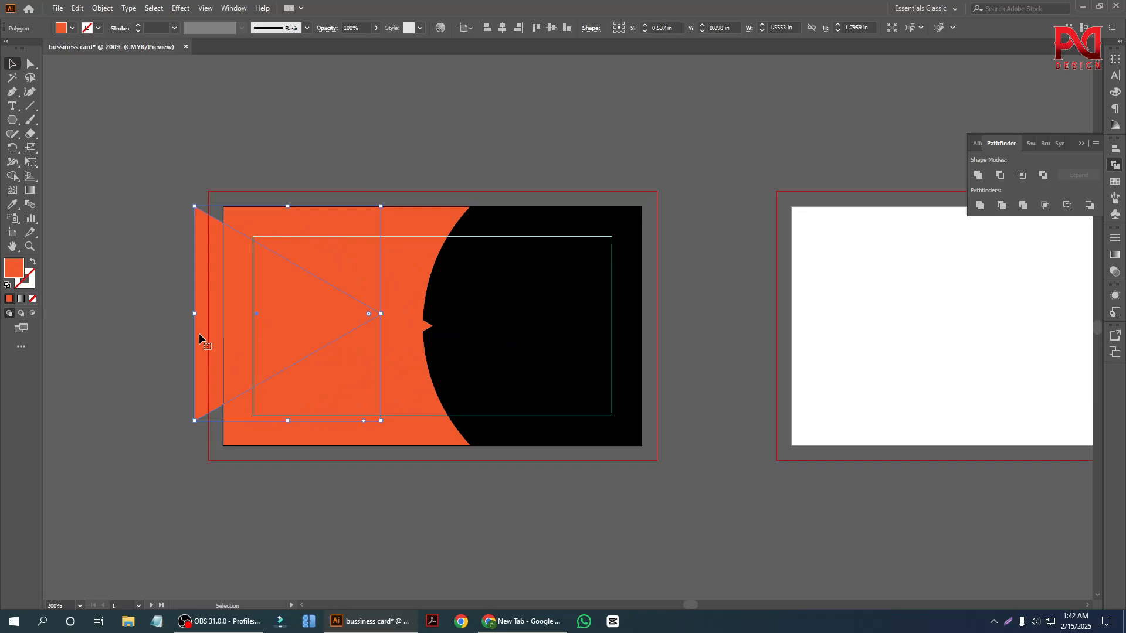
{"action": "key", "text": "ctrl+z"}
{"action": "left_click_drag", "start_coordinate": [323, 347], "coordinate": [255, 349]}
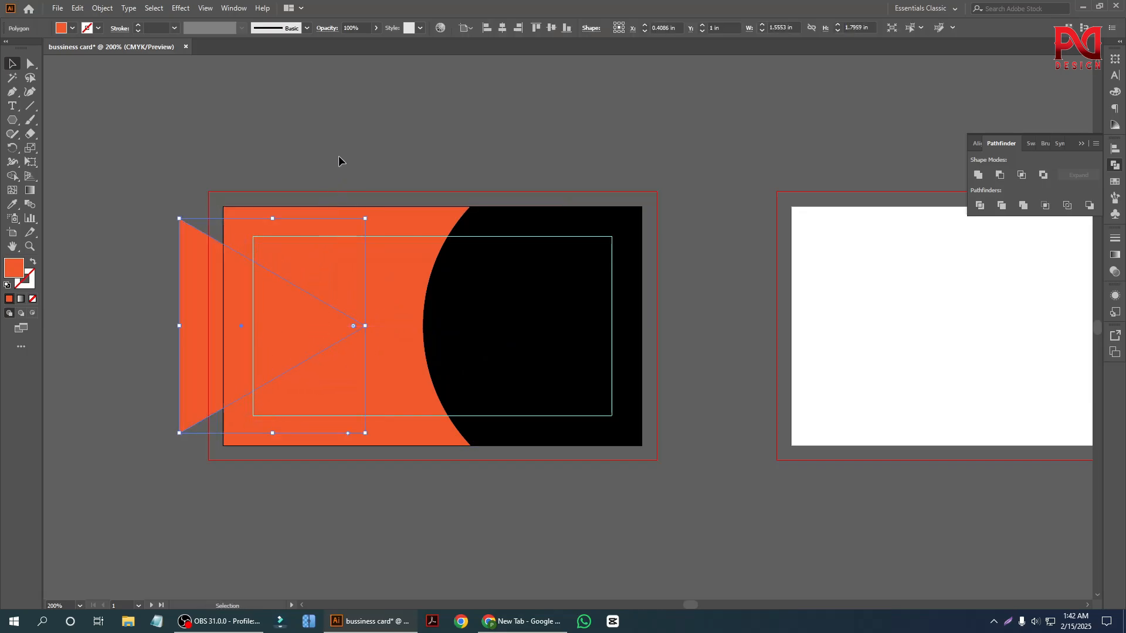
Fill the triangle with the red C=0 M=90 Y=85 K=0 swatch.
{"action": "scroll", "coordinate": [188, 374], "scroll_direction": "up", "scroll_amount": 1}
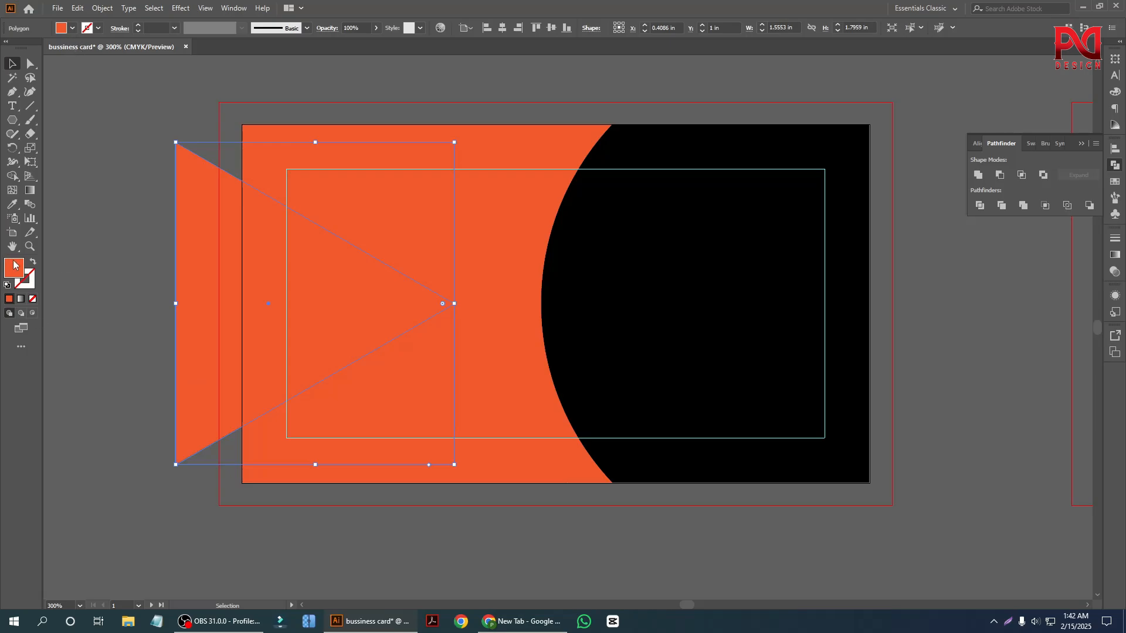
{"action": "left_click", "coordinate": [73, 28]}
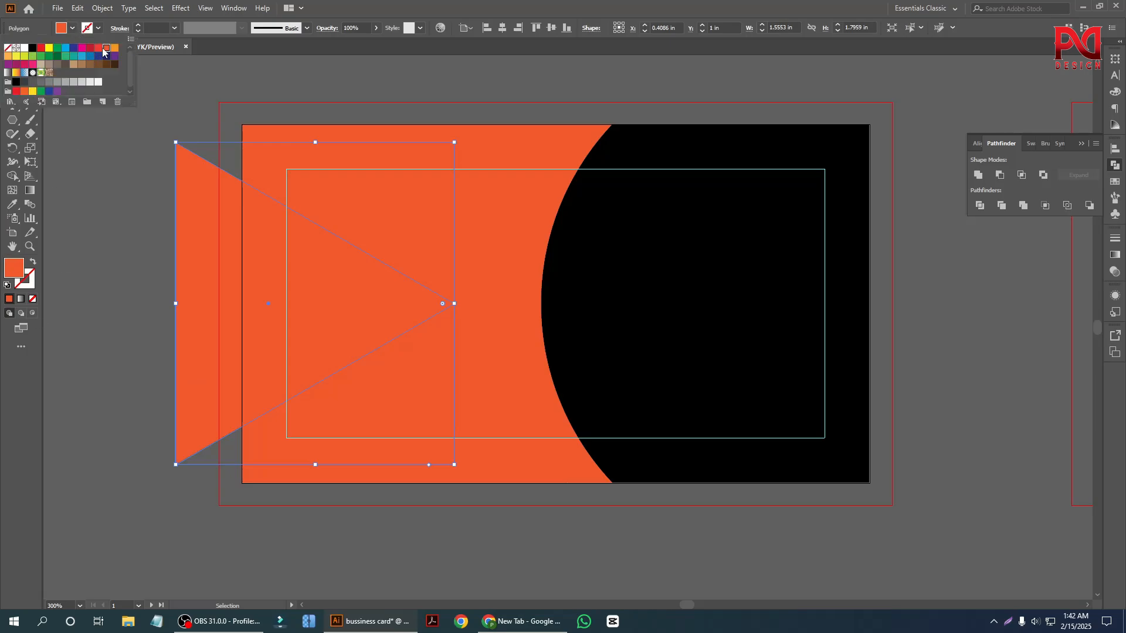
{"action": "left_click", "coordinate": [98, 49]}
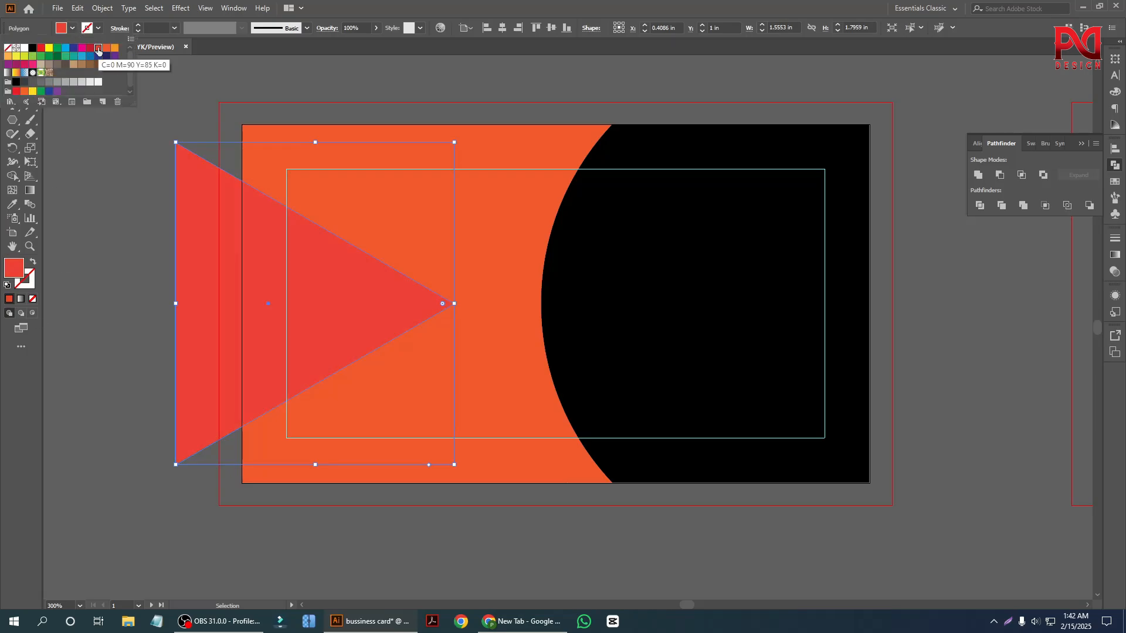
{"action": "left_click", "coordinate": [48, 239]}
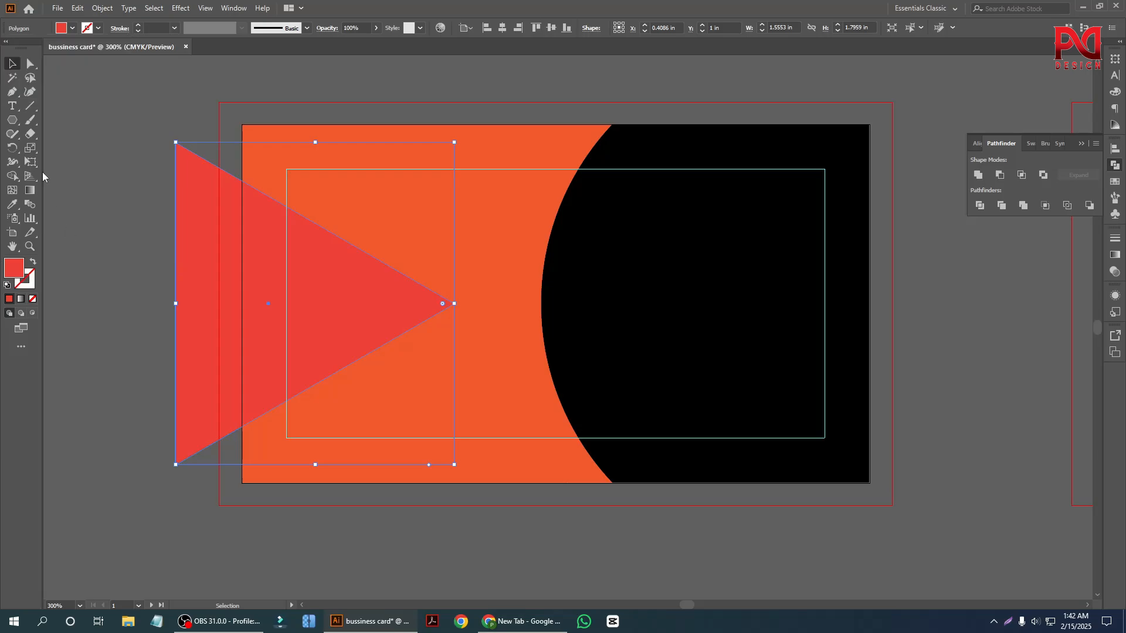
Apply the orange background's colour to the triangle with the Eyedropper.
{"action": "left_click", "coordinate": [67, 127]}
{"action": "left_click", "coordinate": [252, 320]}
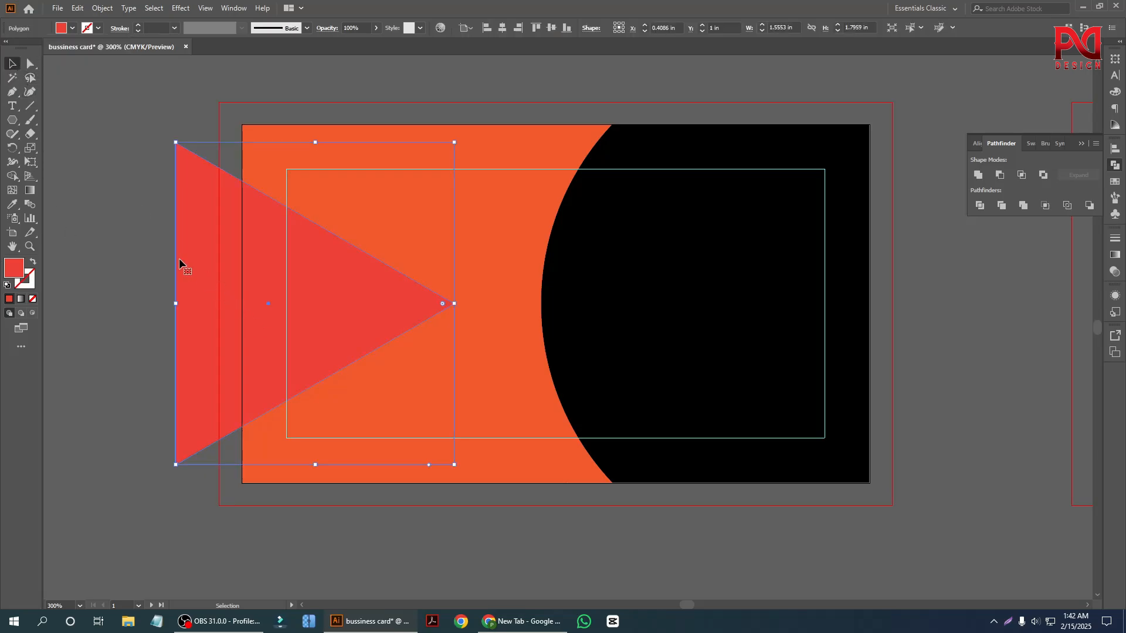
{"action": "left_click", "coordinate": [13, 206]}
{"action": "left_click", "coordinate": [426, 212]}
{"action": "key", "text": "v"}
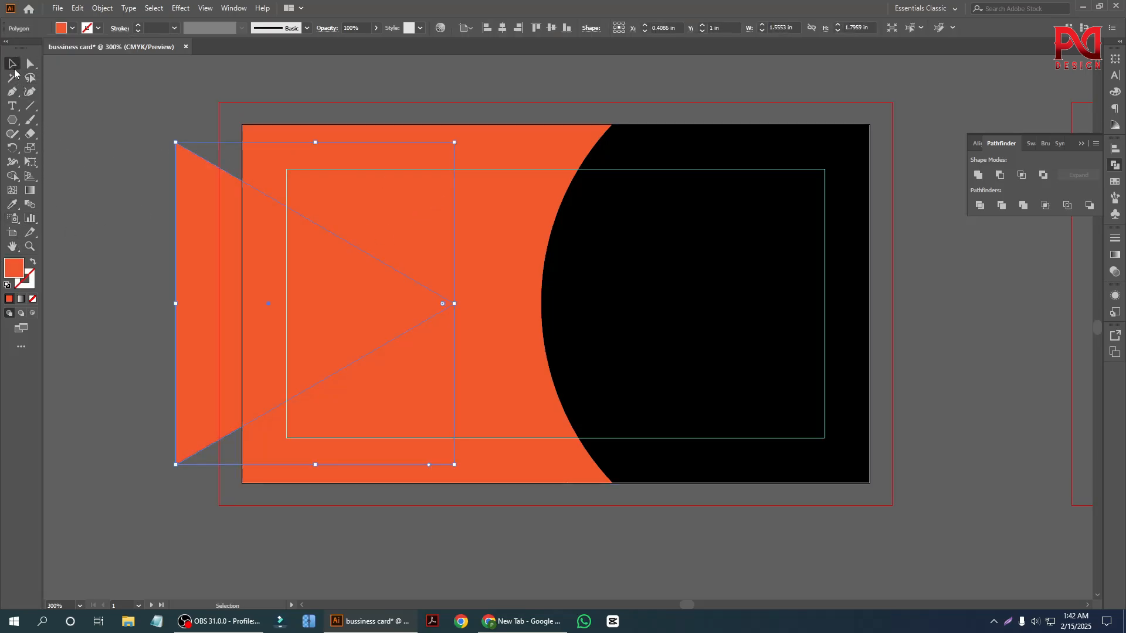
Set the triangle's opacity to 58% and bring it to the front.
{"action": "left_click", "coordinate": [375, 29]}
{"action": "left_click", "coordinate": [359, 43]}
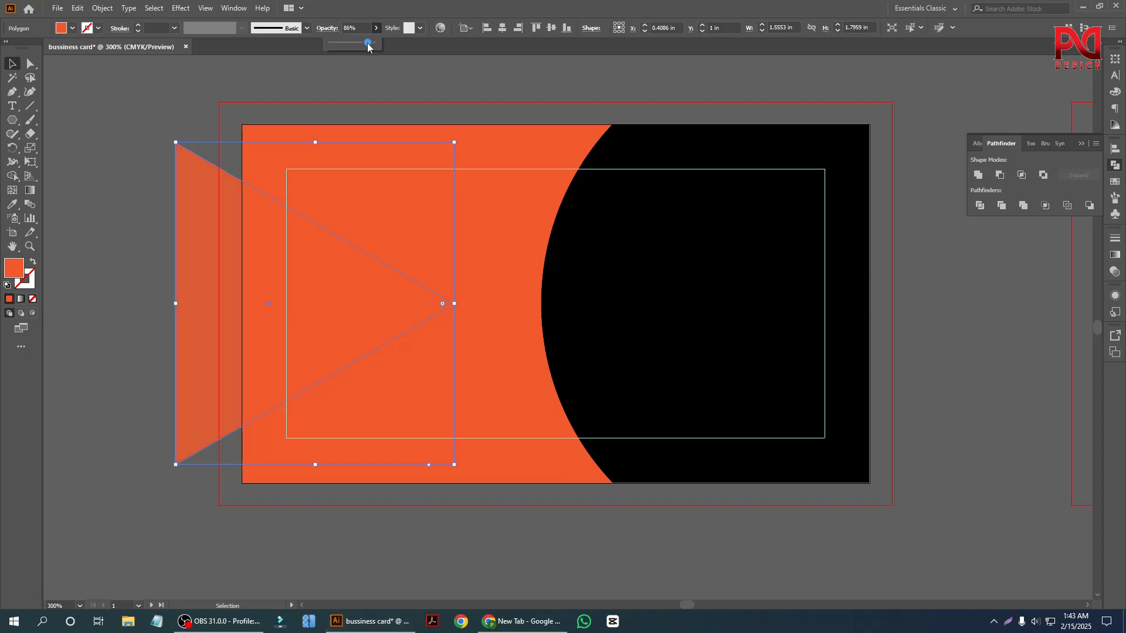
{"action": "left_click", "coordinate": [136, 185]}
{"action": "left_click", "coordinate": [190, 244]}
{"action": "right_click", "coordinate": [203, 255]}
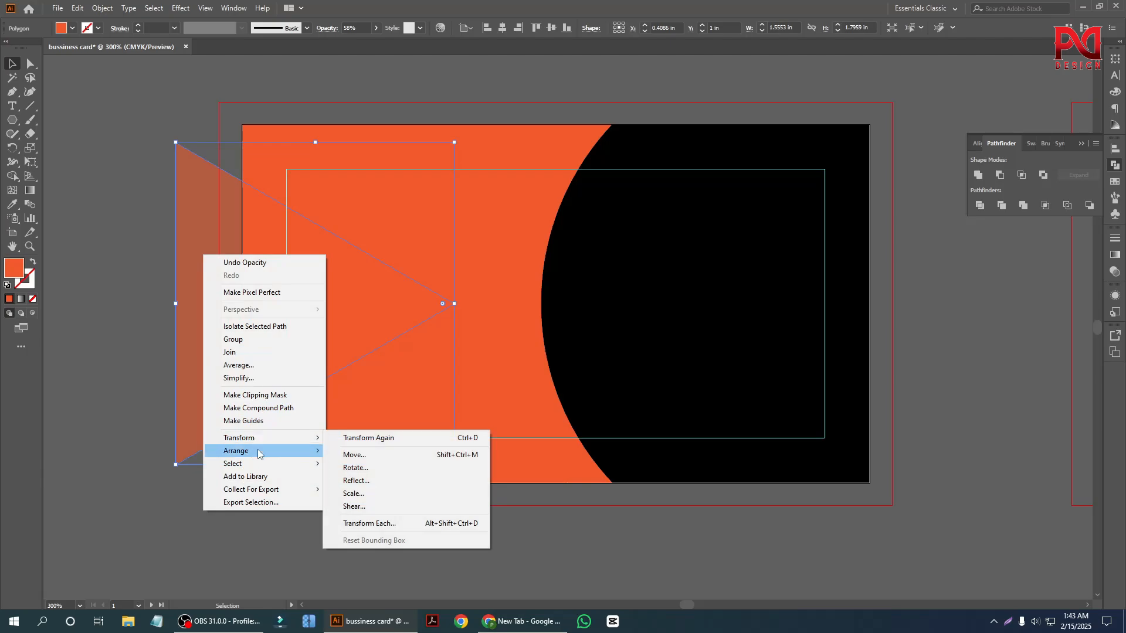
{"action": "mouse_move", "coordinate": [261, 450]}
{"action": "left_click", "coordinate": [360, 456]}
{"action": "left_click", "coordinate": [123, 271]}
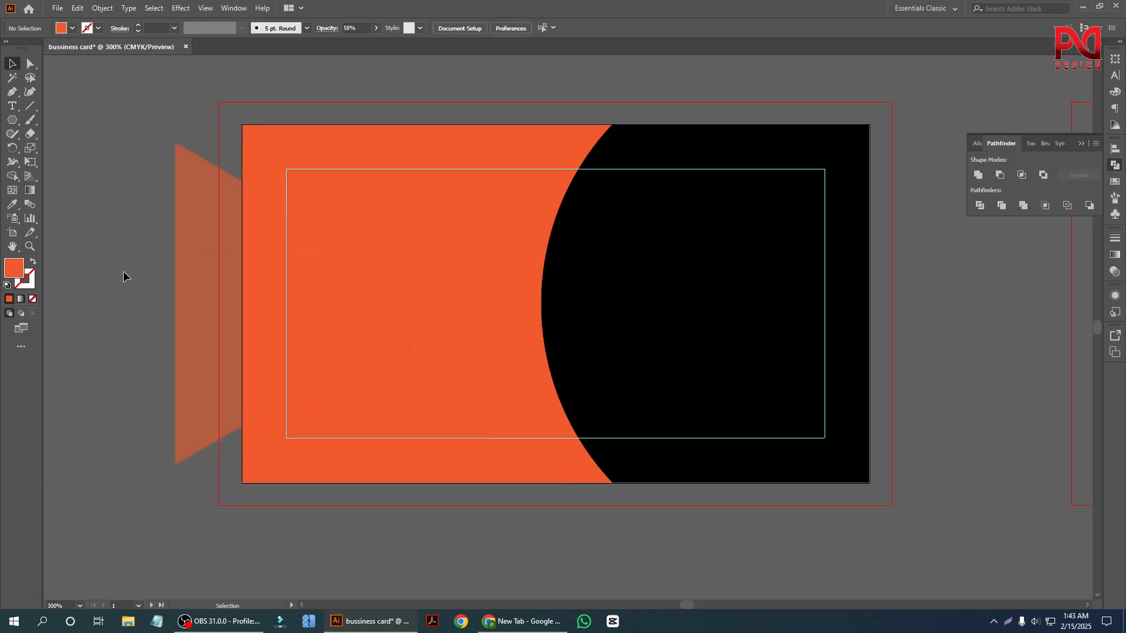
Sample the black of the circular shape onto the triangle and set the triangle's opacity to 90%.
{"action": "left_click", "coordinate": [184, 281]}
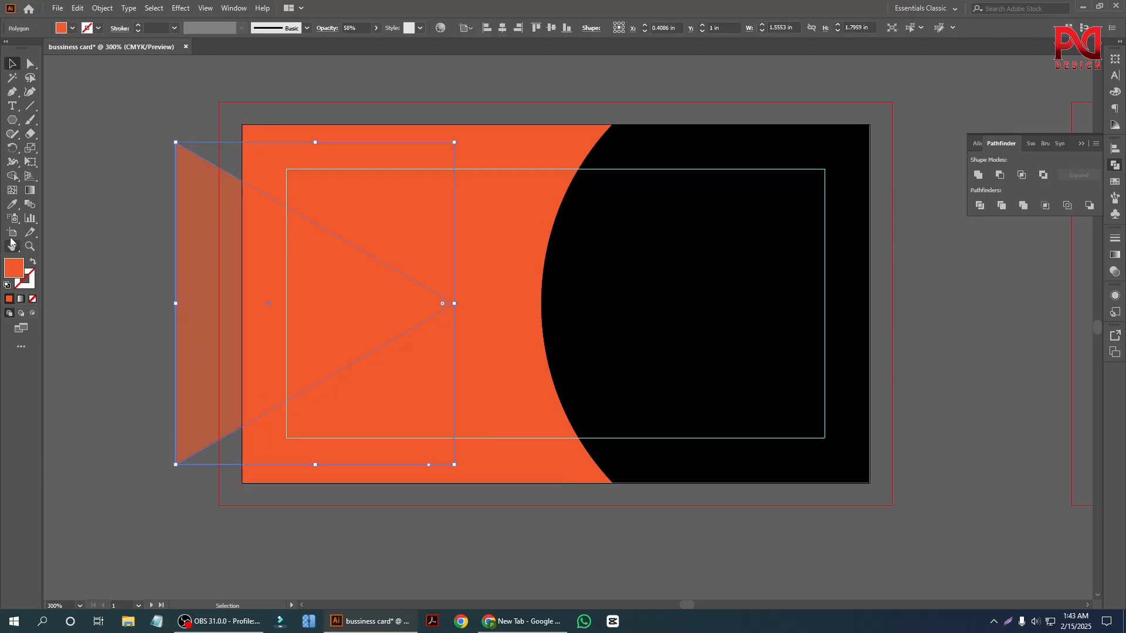
{"action": "key", "text": "i"}
{"action": "left_click", "coordinate": [611, 291]}
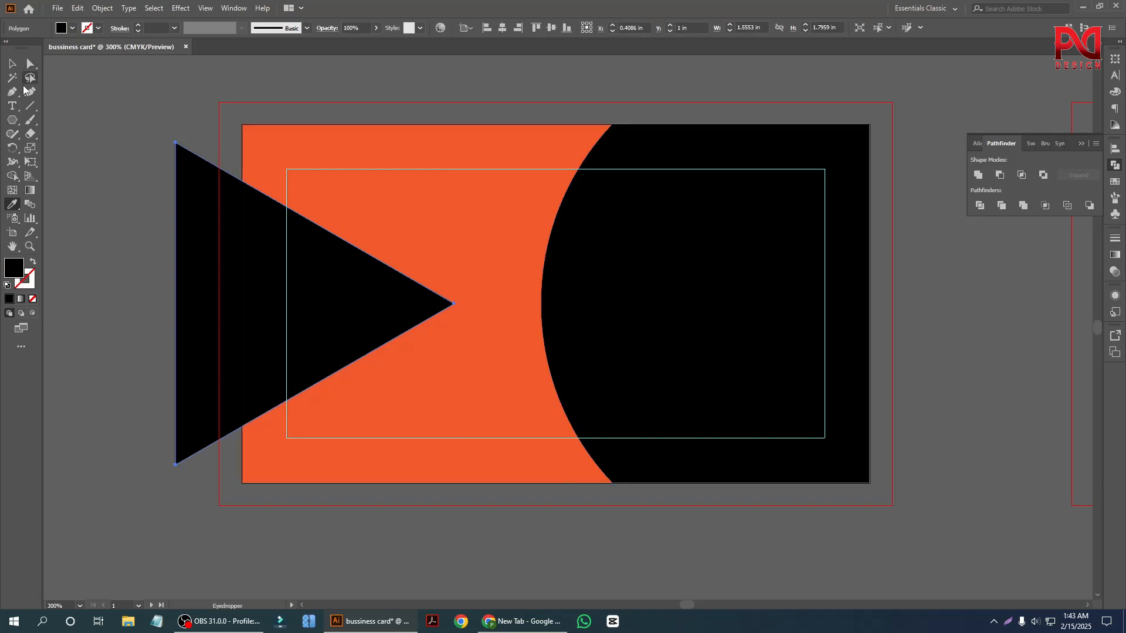
{"action": "left_click", "coordinate": [12, 63]}
{"action": "left_click", "coordinate": [184, 264]}
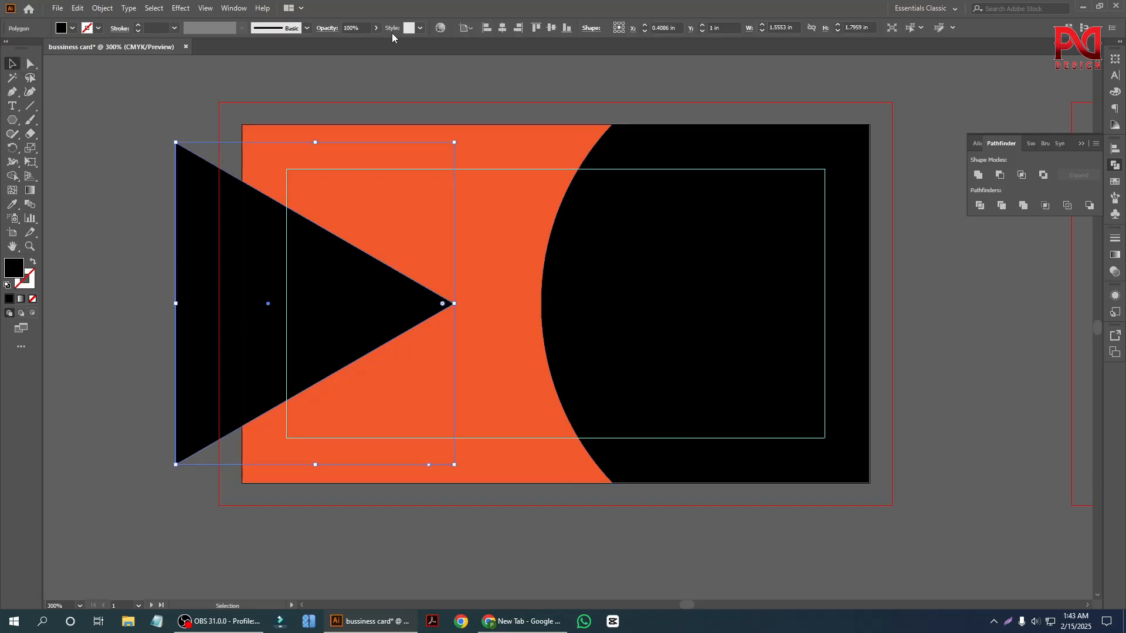
{"action": "left_click", "coordinate": [375, 28]}
{"action": "left_click", "coordinate": [354, 44]}
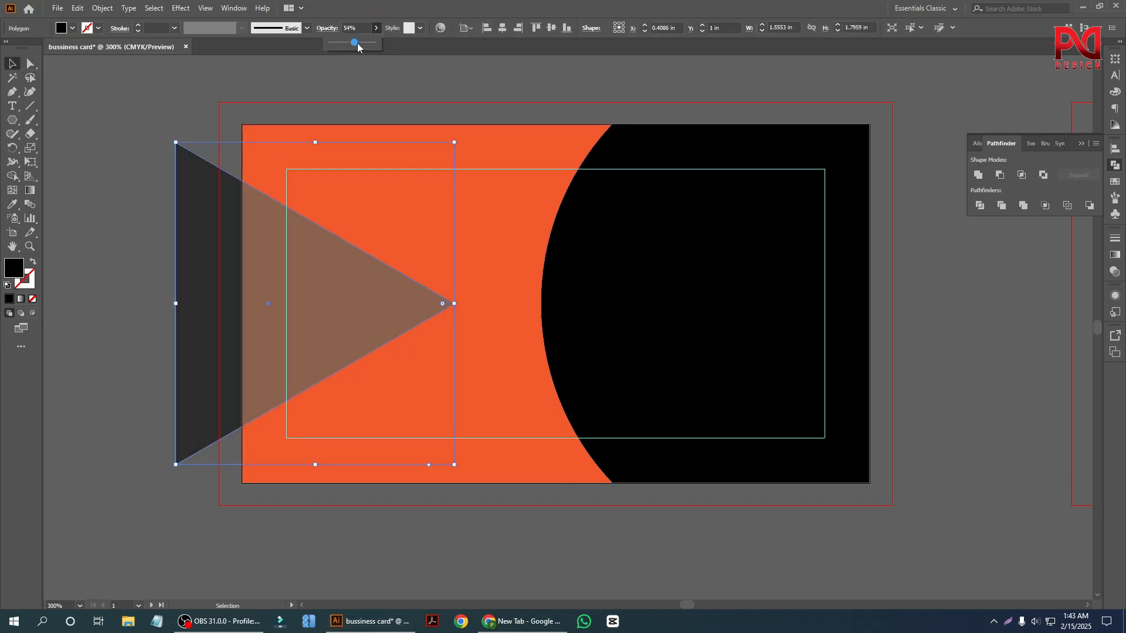
{"action": "left_click", "coordinate": [146, 225]}
{"action": "scroll", "coordinate": [164, 374], "scroll_direction": "up", "scroll_amount": 2}
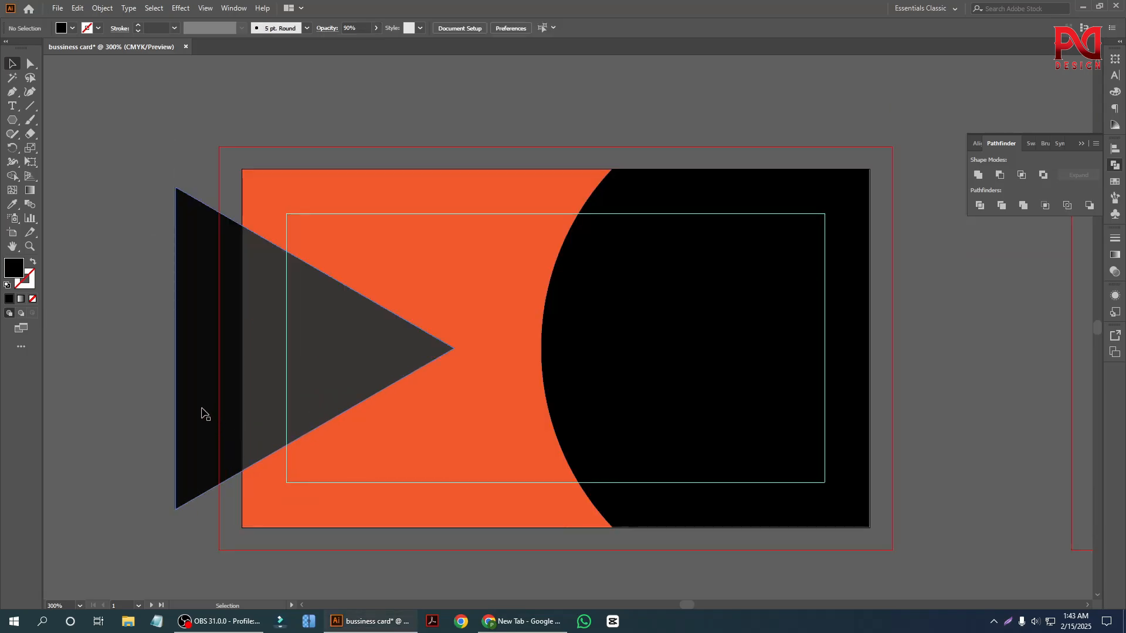
{"action": "mouse_move", "coordinate": [202, 413]}
{"action": "left_mouse_down"}
{"action": "mouse_move", "coordinate": [224, 400]}
{"action": "mouse_move", "coordinate": [204, 408]}
{"action": "left_mouse_up"}
{"action": "key", "text": "ctrl+z"}
{"action": "left_click", "coordinate": [104, 314]}
{"action": "scroll", "coordinate": [274, 401], "scroll_direction": "down", "scroll_amount": 1}
{"action": "scroll", "coordinate": [177, 413], "scroll_direction": "down", "scroll_amount": 2}
{"action": "scroll", "coordinate": [177, 414], "scroll_direction": "up", "scroll_amount": 2}
{"action": "scroll", "coordinate": [193, 433], "scroll_direction": "down", "scroll_amount": 1}
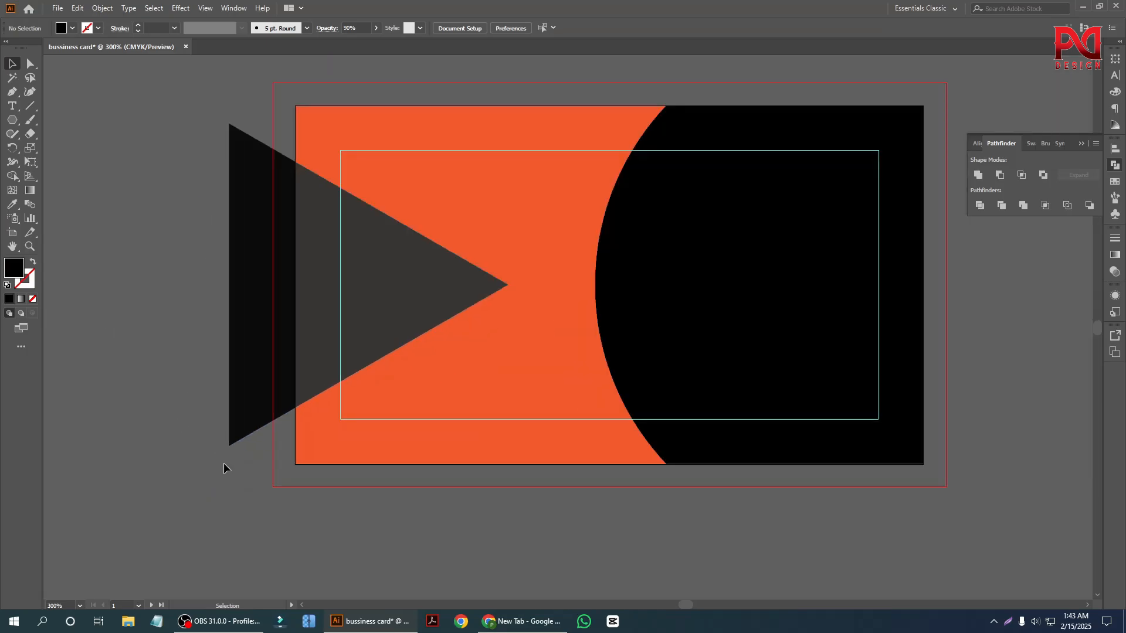
Duplicate the dark triangle and align the copy's horizontal and vertical centres to the original.
{"action": "scroll", "coordinate": [223, 466], "scroll_direction": "up", "scroll_amount": 2}
{"action": "left_click_drag", "start_coordinate": [238, 423], "coordinate": [136, 410]}
{"action": "left_click", "coordinate": [427, 389], "text": "shift"}
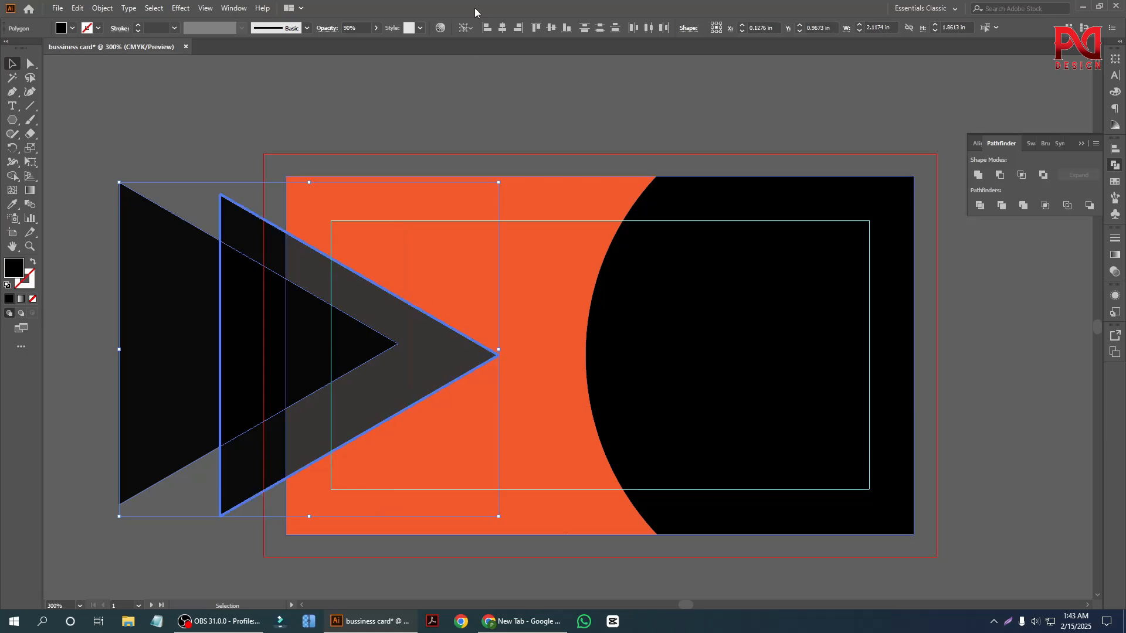
{"action": "left_click", "coordinate": [502, 30]}
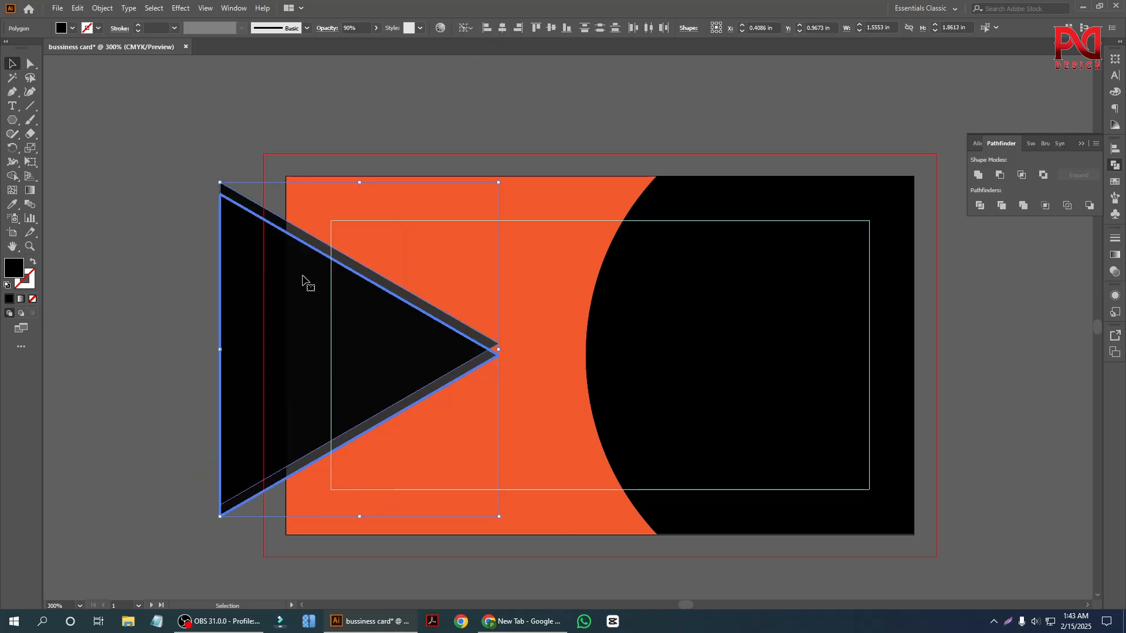
{"action": "left_click", "coordinate": [553, 29]}
{"action": "key", "text": "ctrl+shift+a"}
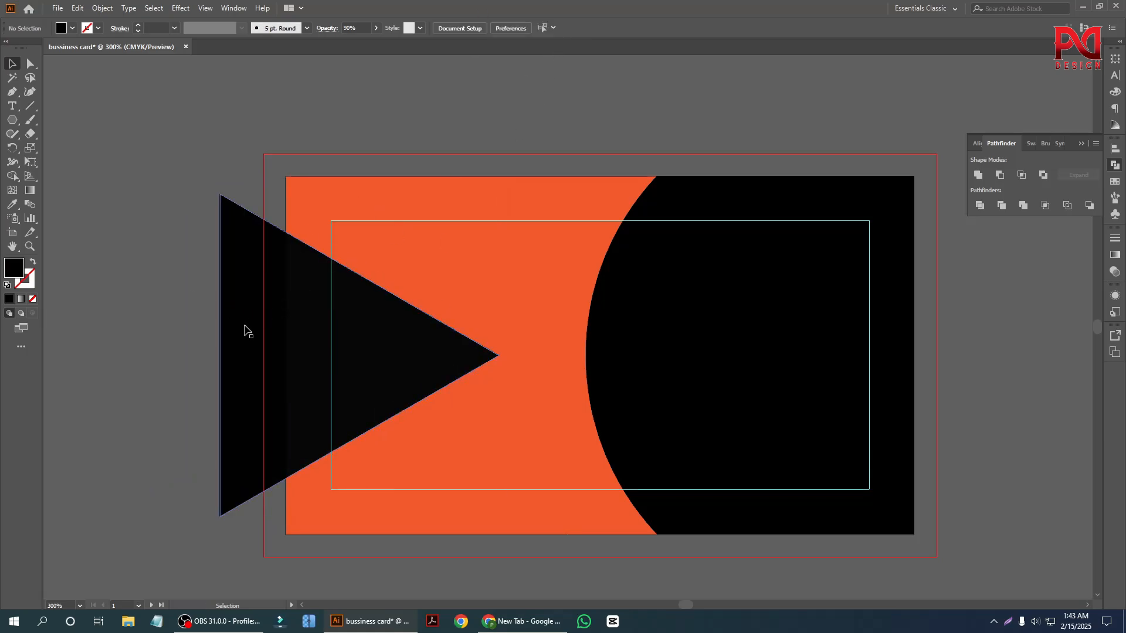
Shift the upper triangle about 0.21 in to the left and set its opacity to 47%.
{"action": "left_click_drag", "start_coordinate": [267, 339], "coordinate": [223, 341]}
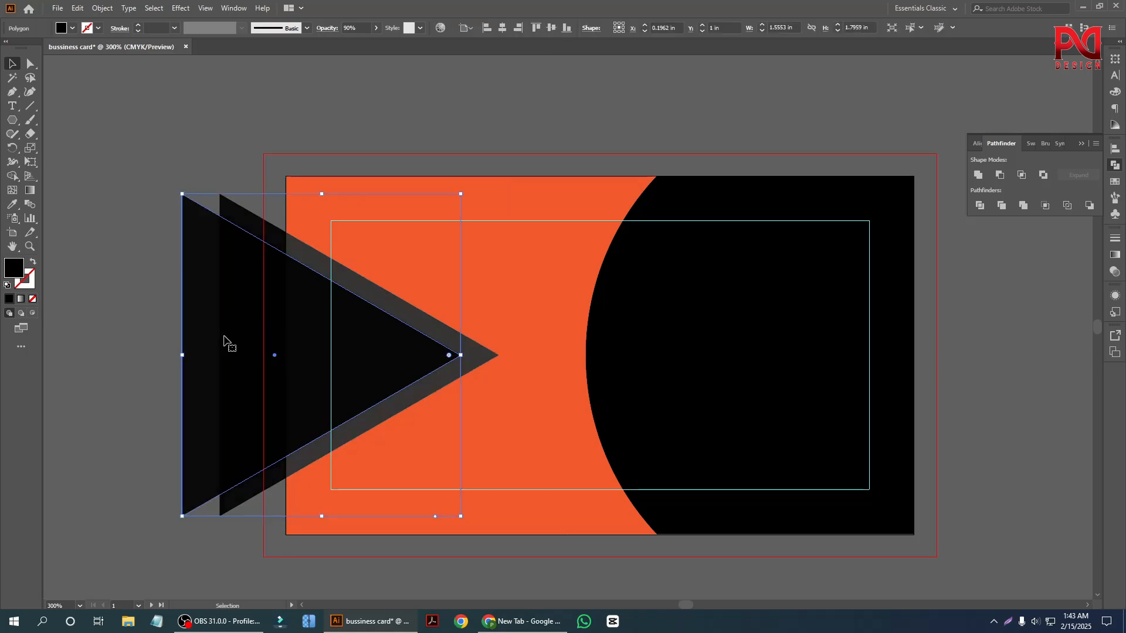
{"action": "left_click", "coordinate": [377, 28]}
{"action": "left_click_drag", "start_coordinate": [364, 43], "coordinate": [352, 45]}
{"action": "left_click", "coordinate": [131, 183]}
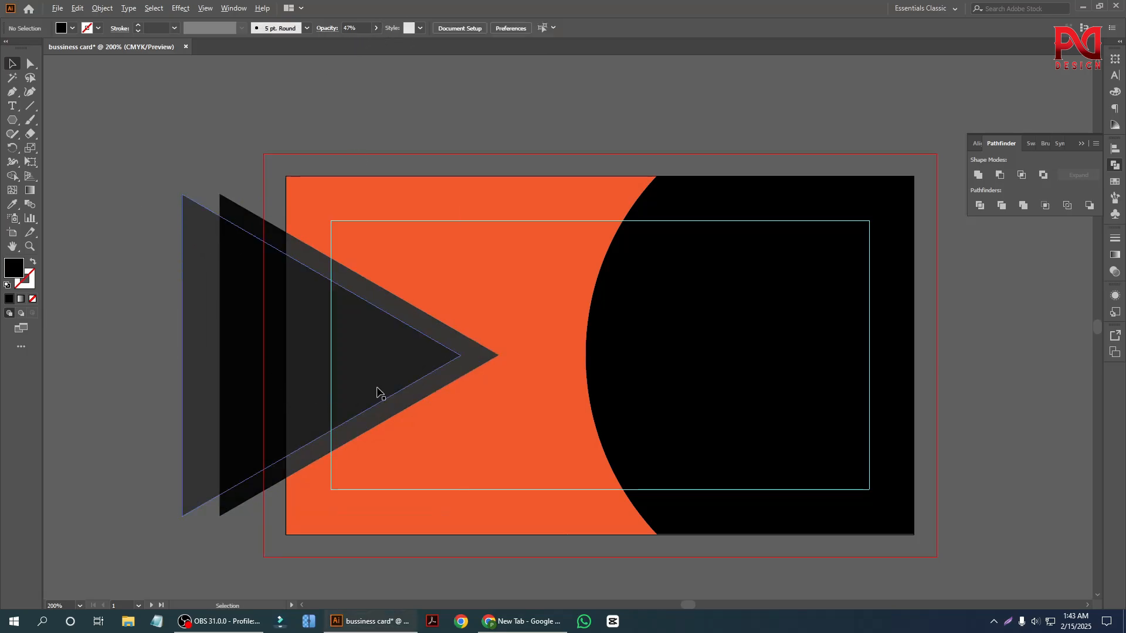
Duplicate the 47% triangle 0.16 in to the left and set the copy's opacity to 18%.
{"action": "scroll", "coordinate": [373, 361], "scroll_direction": "down", "scroll_amount": 2}
{"action": "scroll", "coordinate": [328, 455], "scroll_direction": "up", "scroll_amount": 2}
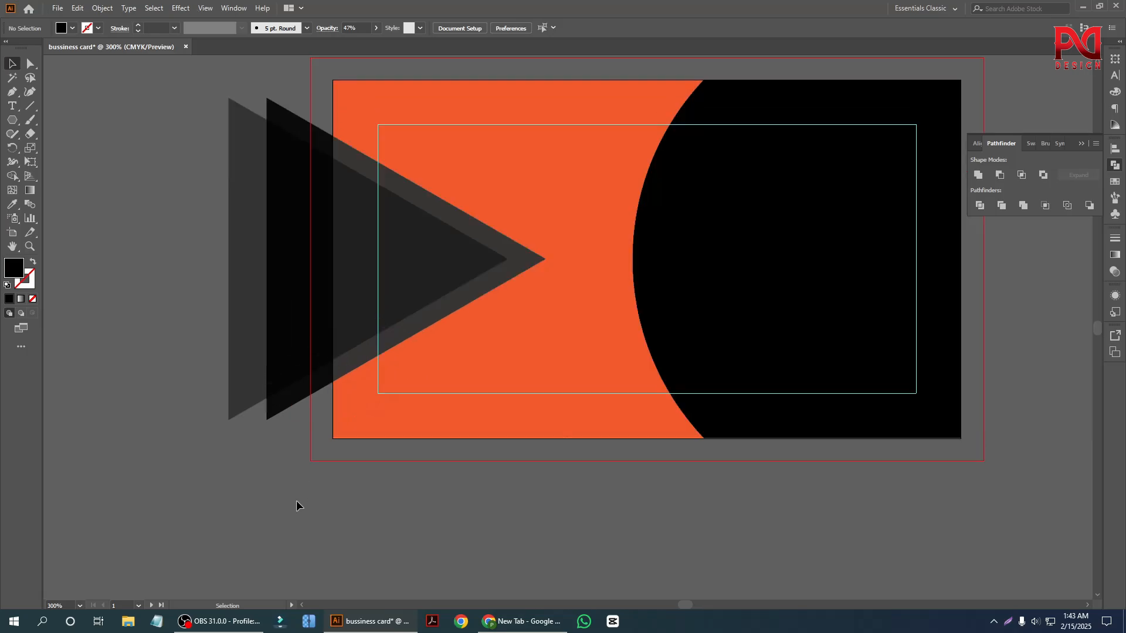
{"action": "left_click_drag", "start_coordinate": [244, 367], "coordinate": [216, 367]}
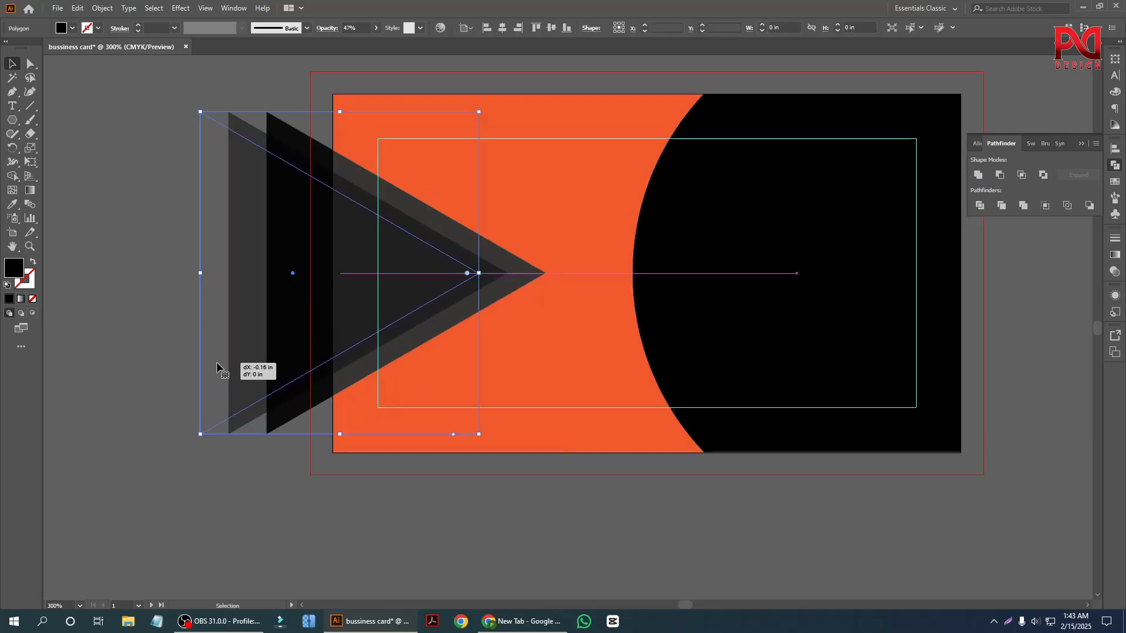
{"action": "left_click", "coordinate": [376, 28]}
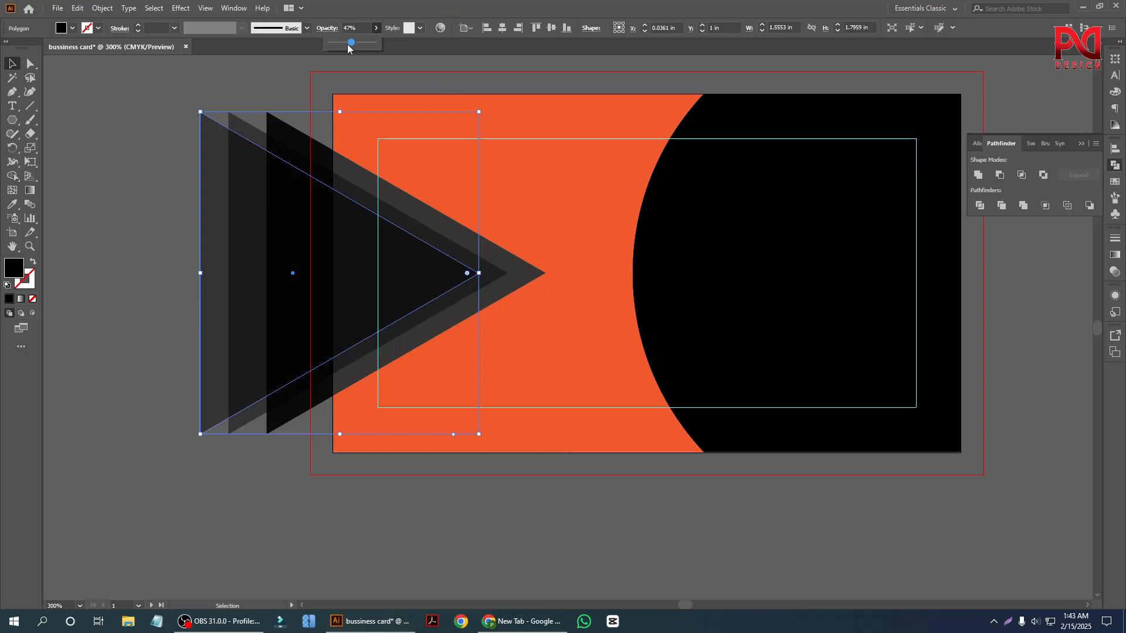
{"action": "left_click", "coordinate": [114, 241]}
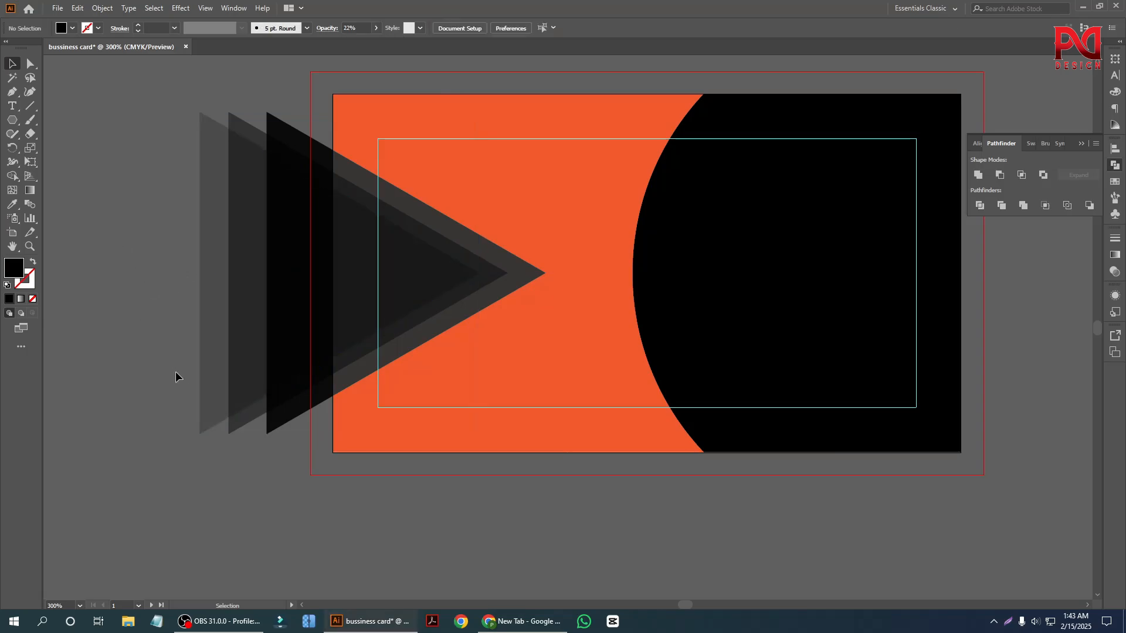
{"action": "left_click", "coordinate": [222, 300]}
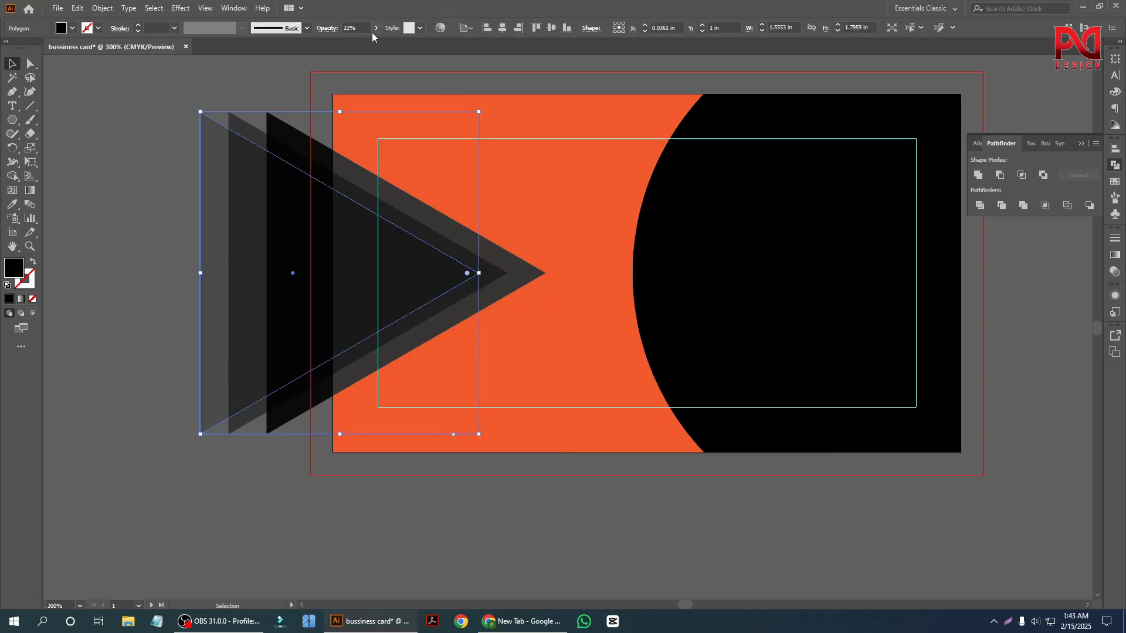
{"action": "left_click", "coordinate": [375, 29]}
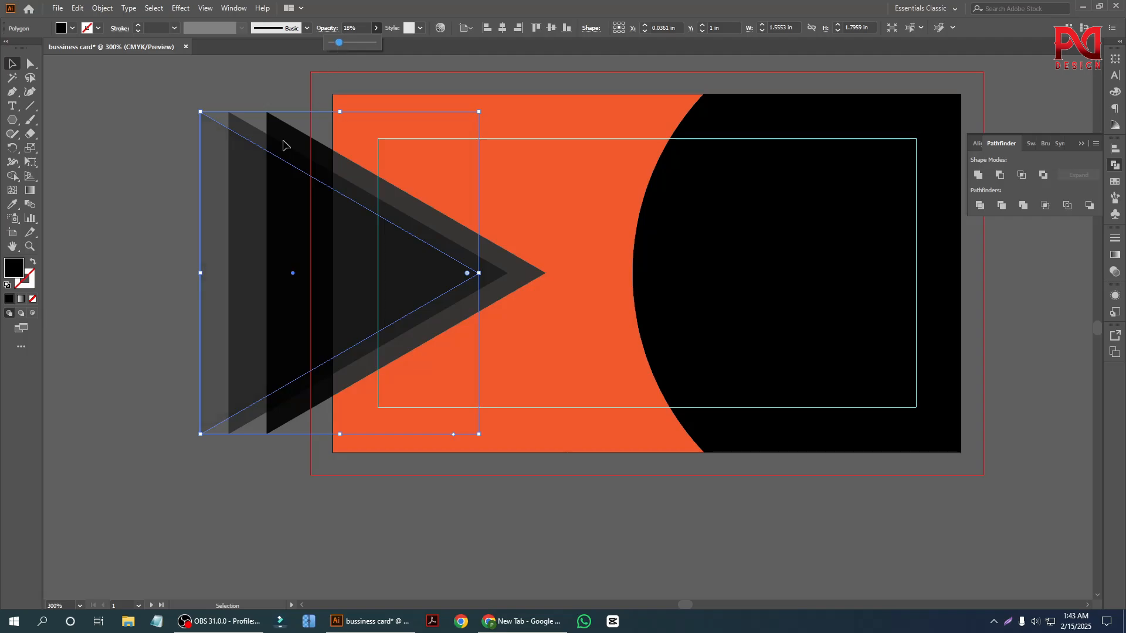
{"action": "left_click", "coordinate": [139, 234]}
Select all the artwork and remove the triangle parts extending beyond the card's left edge with the Shape Builder.
{"action": "scroll", "coordinate": [311, 343], "scroll_direction": "down", "scroll_amount": 1}
{"action": "scroll", "coordinate": [217, 405], "scroll_direction": "up", "scroll_amount": 1}
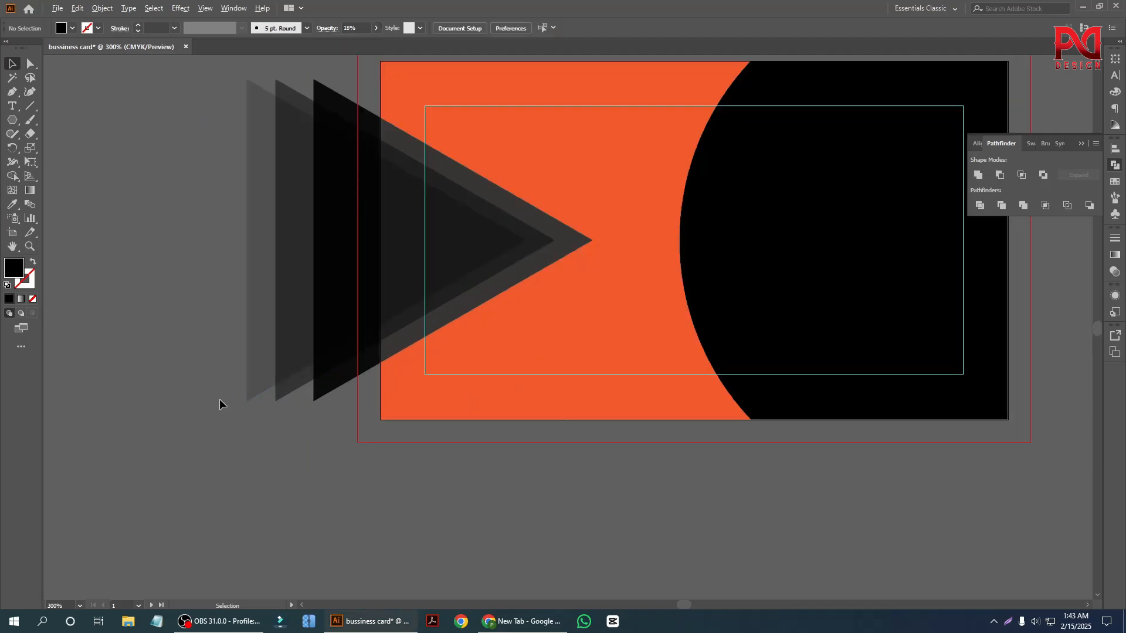
{"action": "left_click_drag", "start_coordinate": [269, 217], "coordinate": [495, 271]}
{"action": "scroll", "coordinate": [516, 294], "scroll_direction": "up", "scroll_amount": 2}
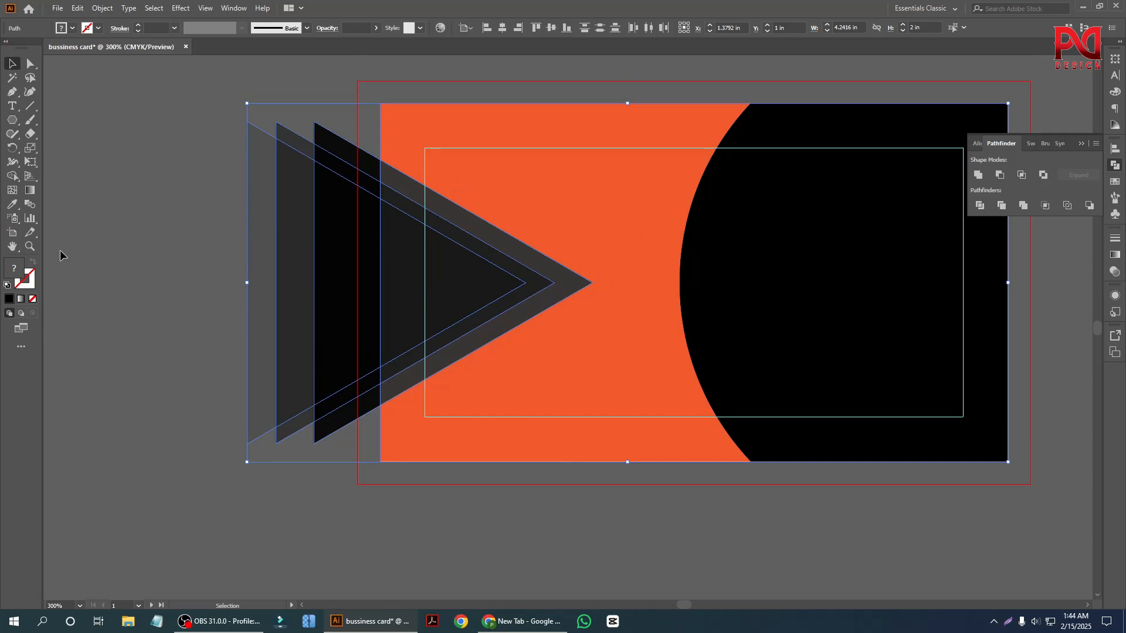
{"action": "left_click", "coordinate": [12, 176]}
{"action": "scroll", "coordinate": [326, 378], "scroll_direction": "up", "scroll_amount": 1}
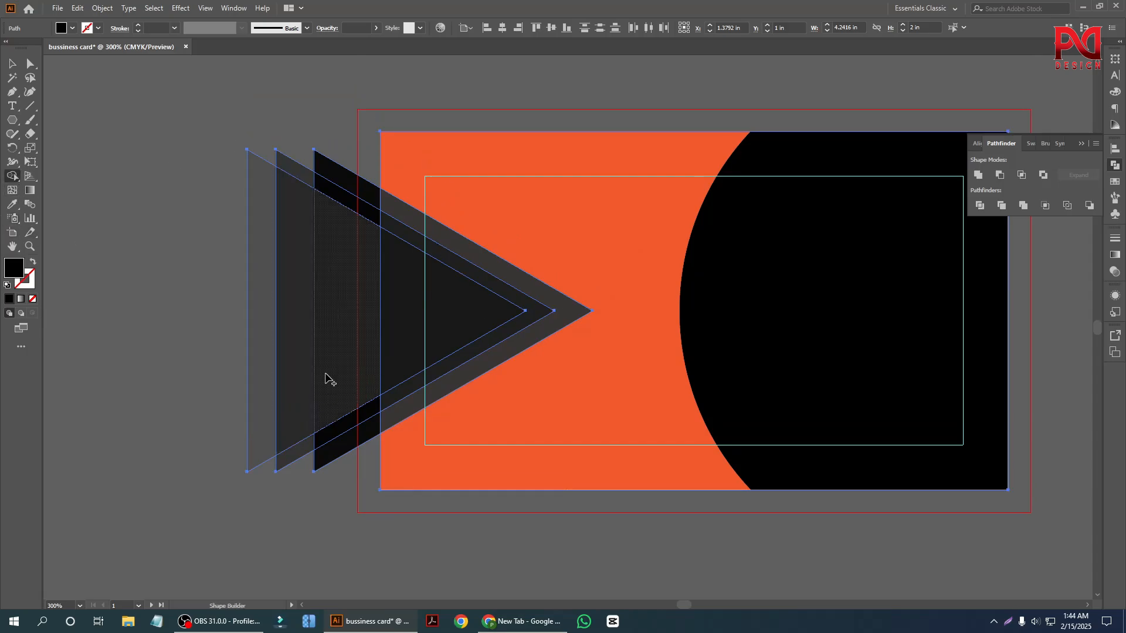
{"action": "mouse_move", "coordinate": [343, 346]}
{"action": "left_mouse_down"}
{"action": "mouse_move", "coordinate": [189, 346]}
{"action": "mouse_move", "coordinate": [311, 256]}
{"action": "left_mouse_up"}
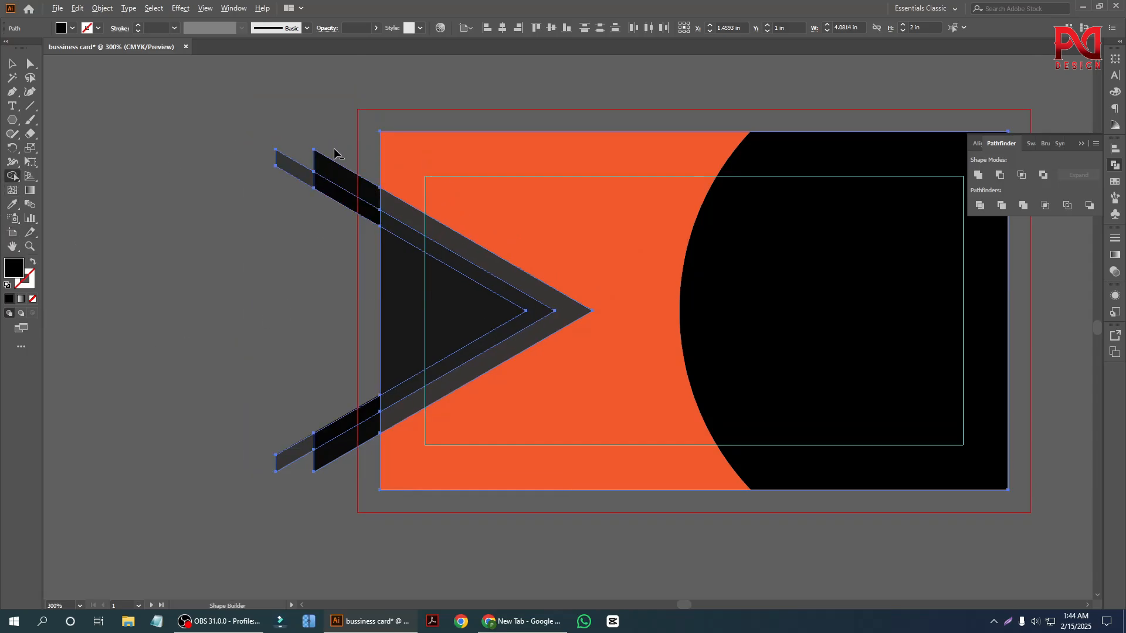
{"action": "mouse_move", "coordinate": [334, 152]}
{"action": "left_mouse_down"}
{"action": "mouse_move", "coordinate": [359, 392]}
{"action": "mouse_move", "coordinate": [336, 487]}
{"action": "left_mouse_up"}
{"action": "mouse_move", "coordinate": [306, 134]}
{"action": "left_mouse_down"}
{"action": "mouse_move", "coordinate": [282, 338]}
{"action": "mouse_move", "coordinate": [286, 472]}
{"action": "left_mouse_up"}
{"action": "key", "text": "v"}
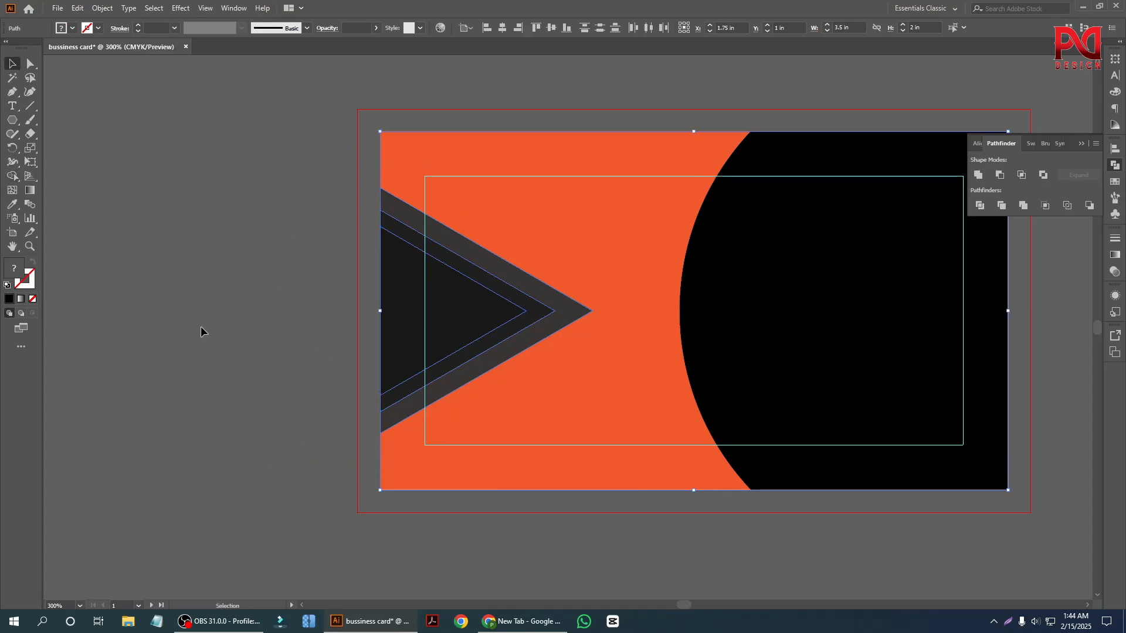
{"action": "left_click", "coordinate": [201, 326]}
Examine the trimmed triangle layers and the circular shape on the first card at different magnifications.
{"action": "scroll", "coordinate": [212, 388], "scroll_direction": "down", "scroll_amount": 2}
{"action": "scroll", "coordinate": [483, 470], "scroll_direction": "down", "scroll_amount": 1}
{"action": "scroll", "coordinate": [535, 427], "scroll_direction": "up", "scroll_amount": 1}
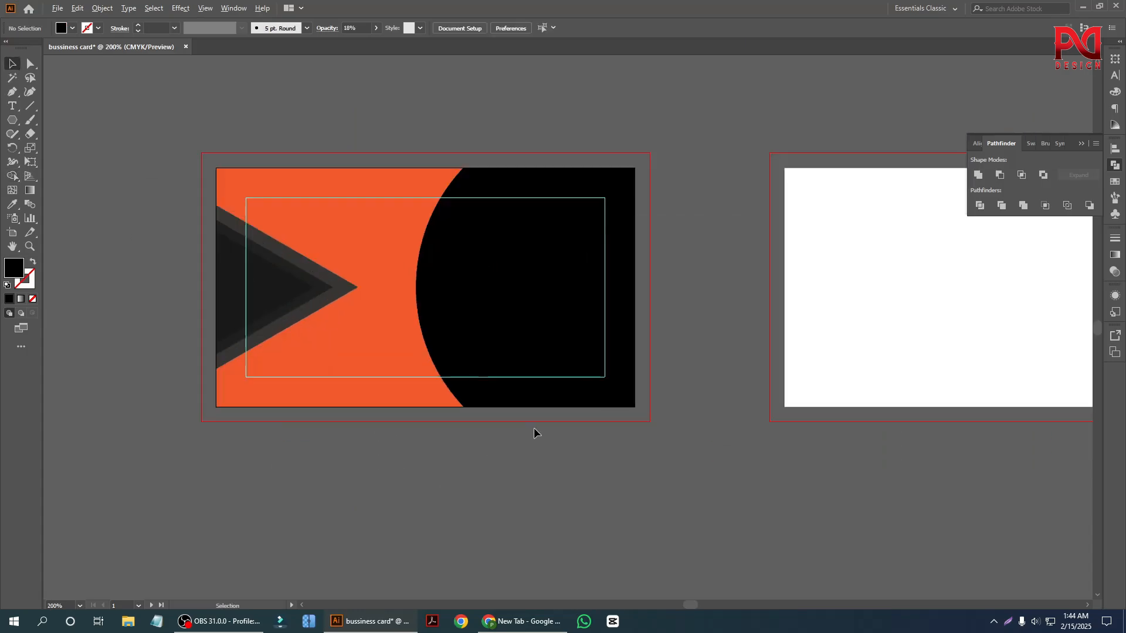
{"action": "scroll", "coordinate": [298, 455], "scroll_direction": "down", "scroll_amount": 1}
{"action": "scroll", "coordinate": [232, 442], "scroll_direction": "up", "scroll_amount": 1}
{"action": "scroll", "coordinate": [247, 451], "scroll_direction": "down", "scroll_amount": 1}
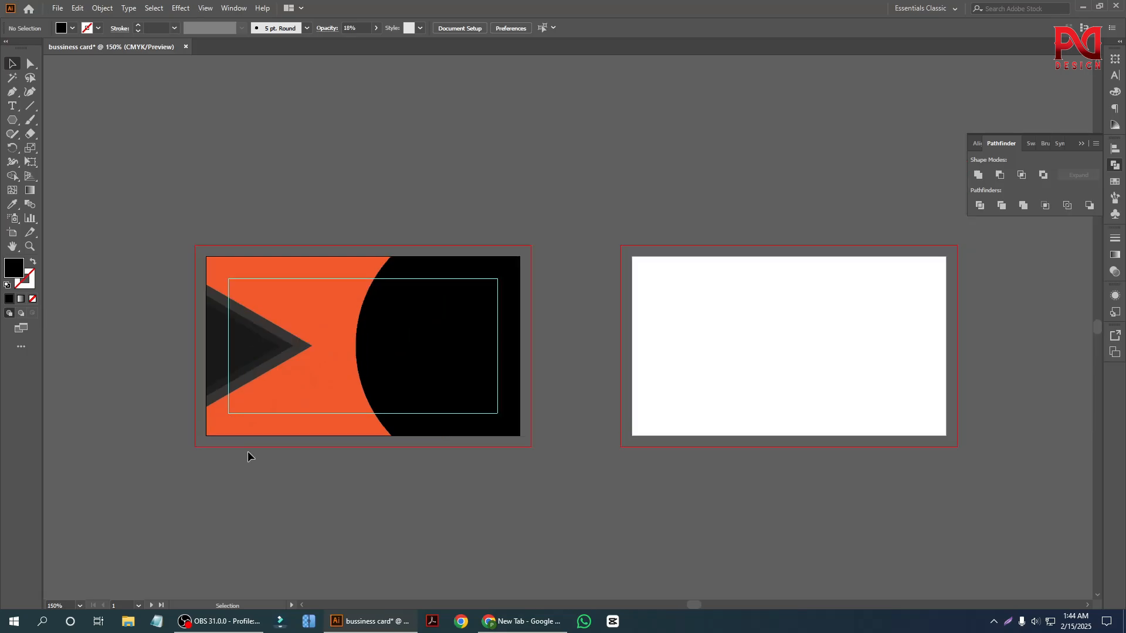
{"action": "scroll", "coordinate": [304, 434], "scroll_direction": "up", "scroll_amount": 1}
{"action": "scroll", "coordinate": [277, 435], "scroll_direction": "down", "scroll_amount": 1}
{"action": "scroll", "coordinate": [213, 382], "scroll_direction": "up", "scroll_amount": 1}
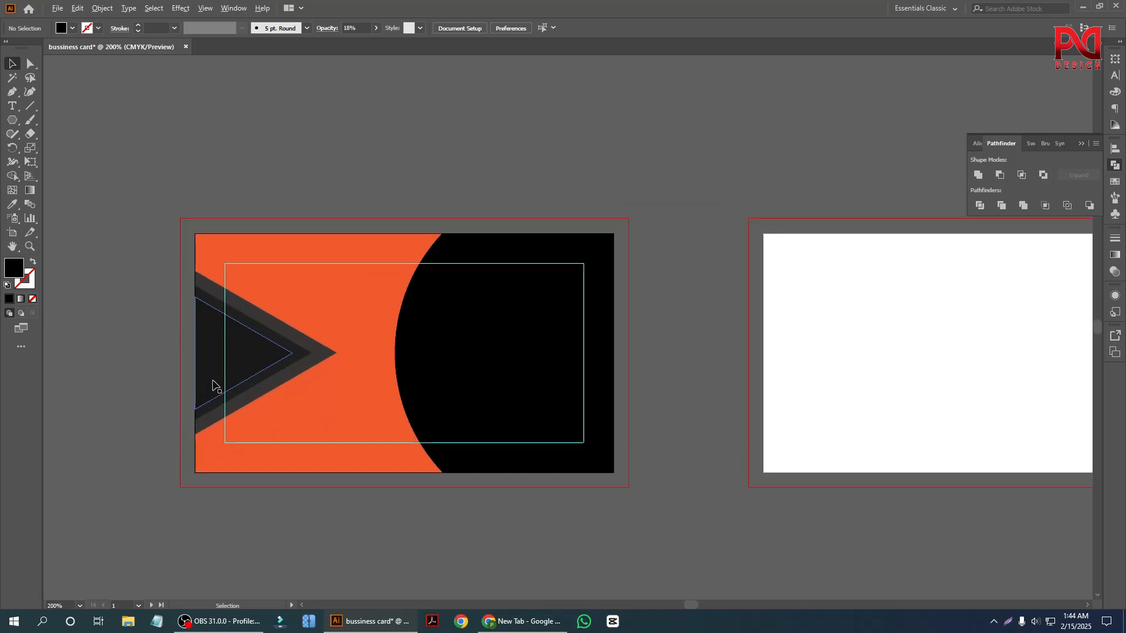
{"action": "scroll", "coordinate": [294, 393], "scroll_direction": "down", "scroll_amount": 1}
{"action": "scroll", "coordinate": [293, 393], "scroll_direction": "up", "scroll_amount": 2}
{"action": "scroll", "coordinate": [319, 396], "scroll_direction": "down", "scroll_amount": 1}
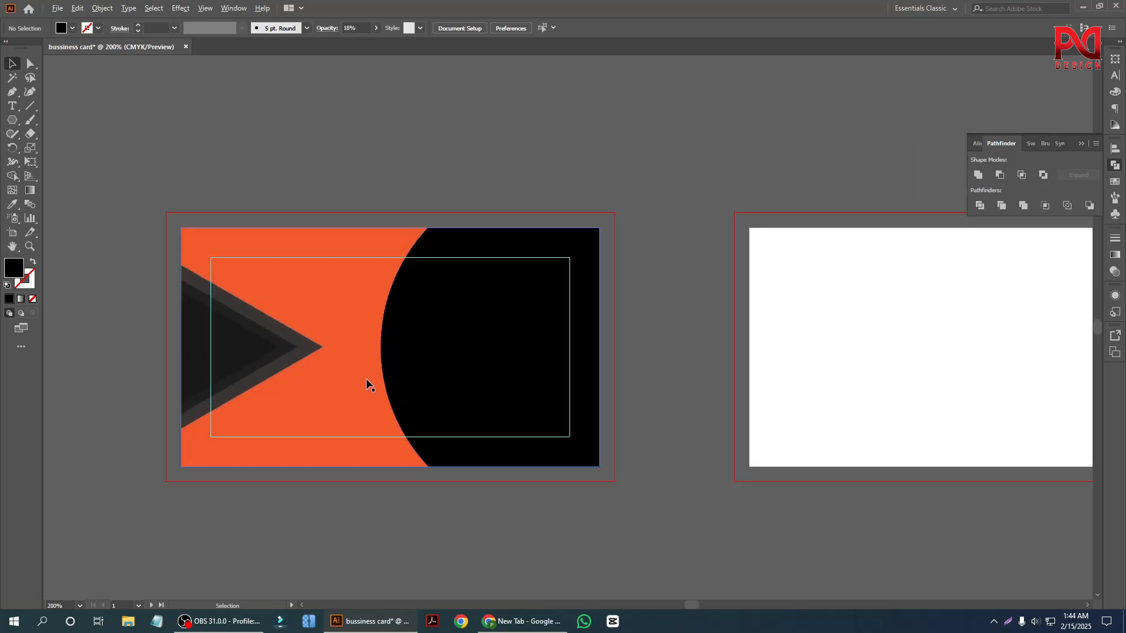
{"action": "scroll", "coordinate": [235, 378], "scroll_direction": "up", "scroll_amount": 1}
{"action": "scroll", "coordinate": [365, 405], "scroll_direction": "up", "scroll_amount": 1}
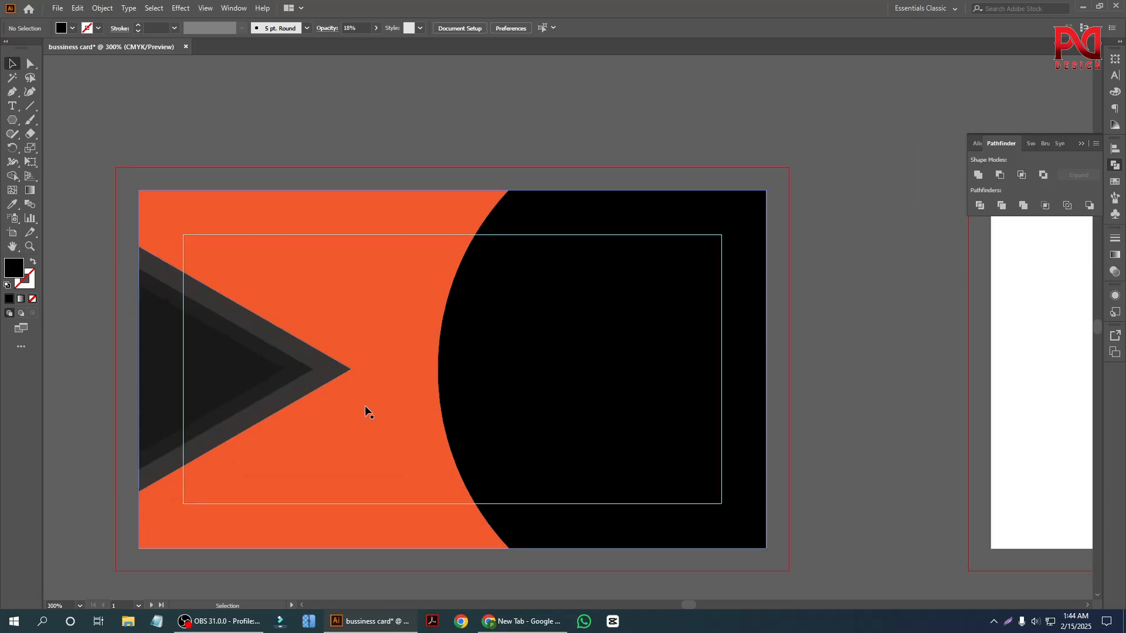
{"action": "scroll", "coordinate": [238, 379], "scroll_direction": "down", "scroll_amount": 1}
{"action": "scroll", "coordinate": [244, 432], "scroll_direction": "up", "scroll_amount": 1}
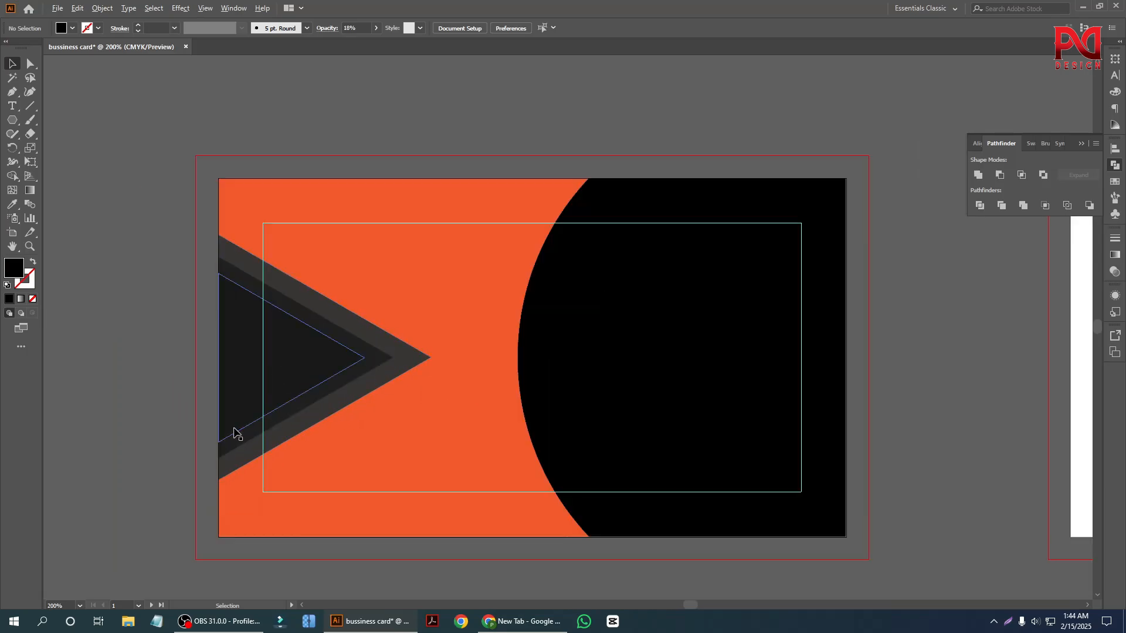
{"action": "scroll", "coordinate": [234, 432], "scroll_direction": "down", "scroll_amount": 1}
{"action": "scroll", "coordinate": [250, 340], "scroll_direction": "up", "scroll_amount": 1}
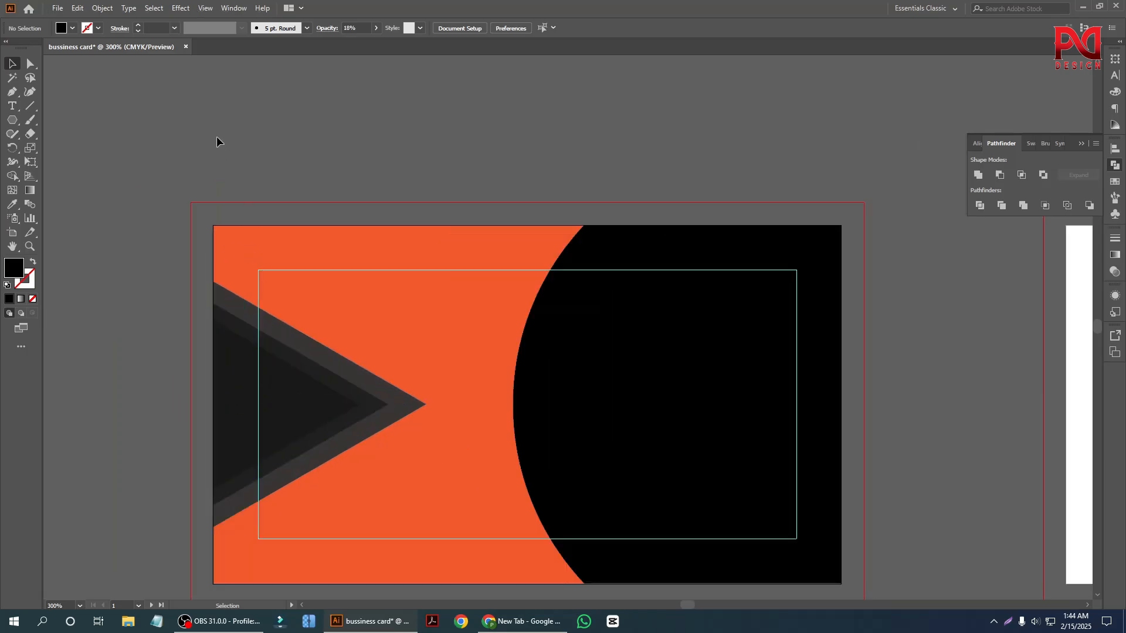
{"action": "left_click", "coordinate": [12, 106]}
{"action": "scroll", "coordinate": [304, 344], "scroll_direction": "down", "scroll_amount": 1}
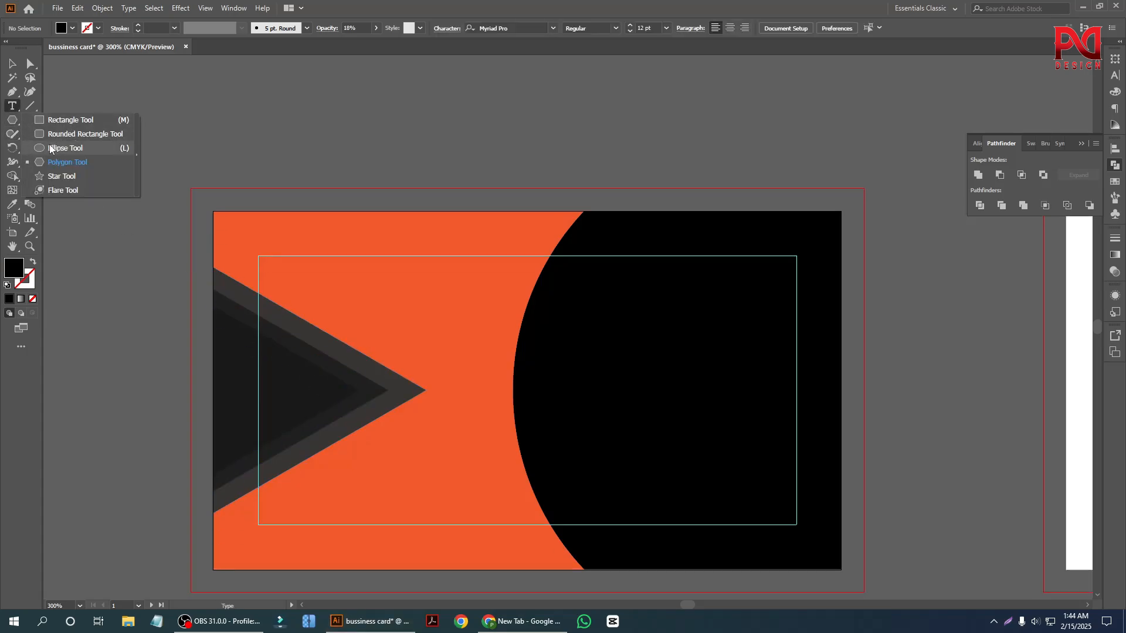
{"action": "left_click", "coordinate": [12, 63]}
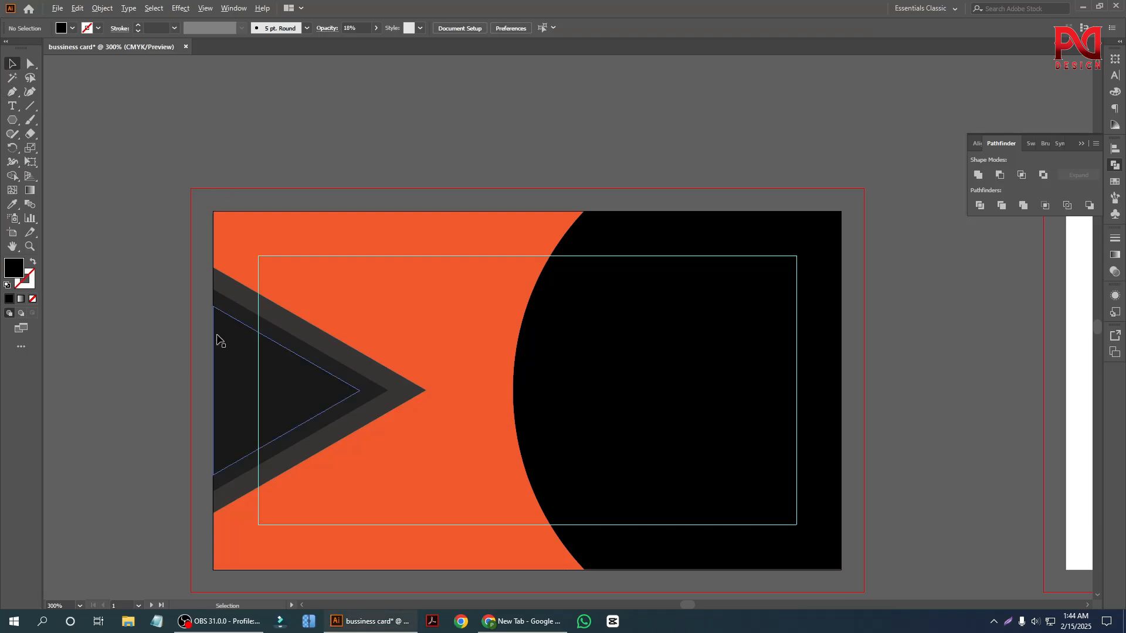
Draw a black square about 0.63 in wide in the empty area above the first artboard.
{"action": "scroll", "coordinate": [216, 339], "scroll_direction": "down", "scroll_amount": 1}
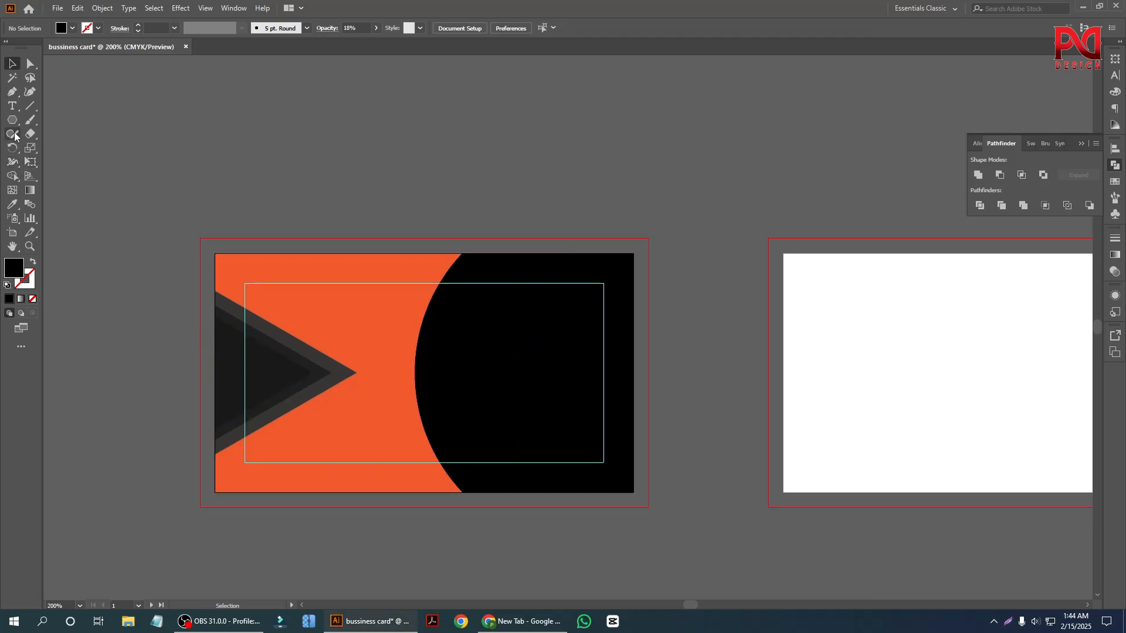
{"action": "left_click_drag", "start_coordinate": [13, 121], "coordinate": [59, 122]}
{"action": "scroll", "coordinate": [303, 255], "scroll_direction": "up", "scroll_amount": 3}
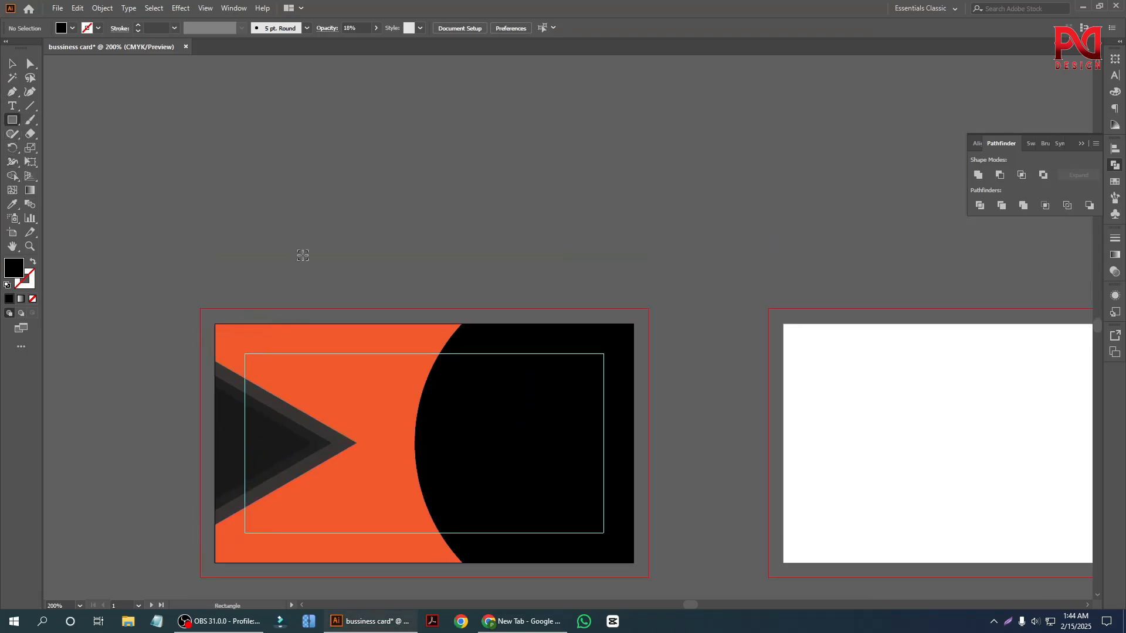
{"action": "scroll", "coordinate": [303, 255], "scroll_direction": "up", "scroll_amount": 2}
{"action": "left_click_drag", "start_coordinate": [310, 228], "coordinate": [385, 303]}
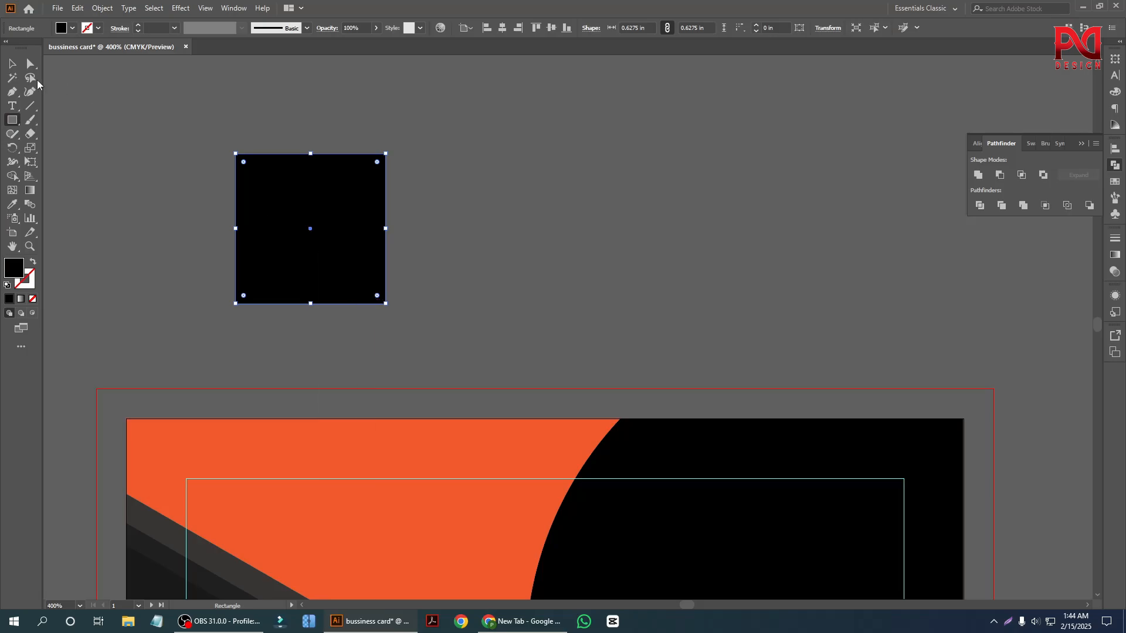
{"action": "left_click", "coordinate": [12, 63]}
{"action": "left_click", "coordinate": [277, 329]}
Duplicate the square diagonally down to the right so the two overlap at one corner, and select both squares.
{"action": "scroll", "coordinate": [277, 330], "scroll_direction": "up", "scroll_amount": 1}
{"action": "scroll", "coordinate": [196, 336], "scroll_direction": "down", "scroll_amount": 1}
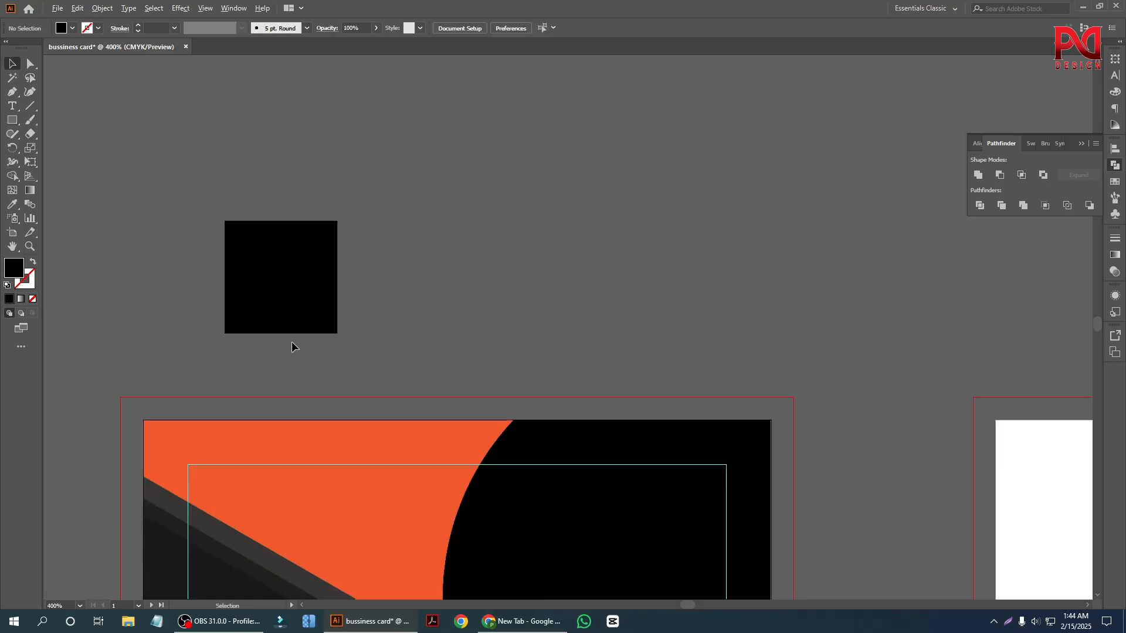
{"action": "scroll", "coordinate": [291, 346], "scroll_direction": "up", "scroll_amount": 2}
{"action": "scroll", "coordinate": [286, 317], "scroll_direction": "down", "scroll_amount": 1}
{"action": "left_click_drag", "start_coordinate": [273, 290], "coordinate": [331, 370]}
{"action": "left_click", "coordinate": [252, 311], "text": "shift"}
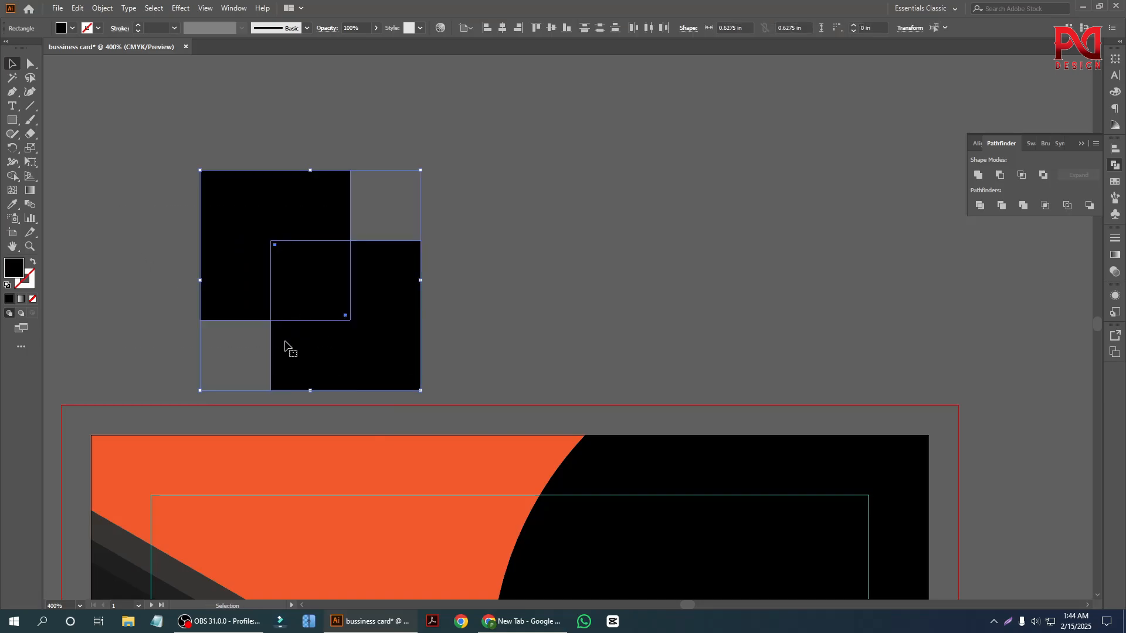
Cut the overlapping area out of the two squares with the Pathfinder's Exclude operation.
{"action": "left_click", "coordinate": [1045, 208]}
{"action": "key", "text": "ctrl+z"}
{"action": "left_click", "coordinate": [1043, 175]}
{"action": "left_click", "coordinate": [679, 255]}
Scale the interlocking-squares mark down proportionally about its centre to roughly two thirds of its size.
{"action": "scroll", "coordinate": [400, 309], "scroll_direction": "down", "scroll_amount": 1}
{"action": "left_click_drag", "start_coordinate": [403, 336], "coordinate": [316, 266]}
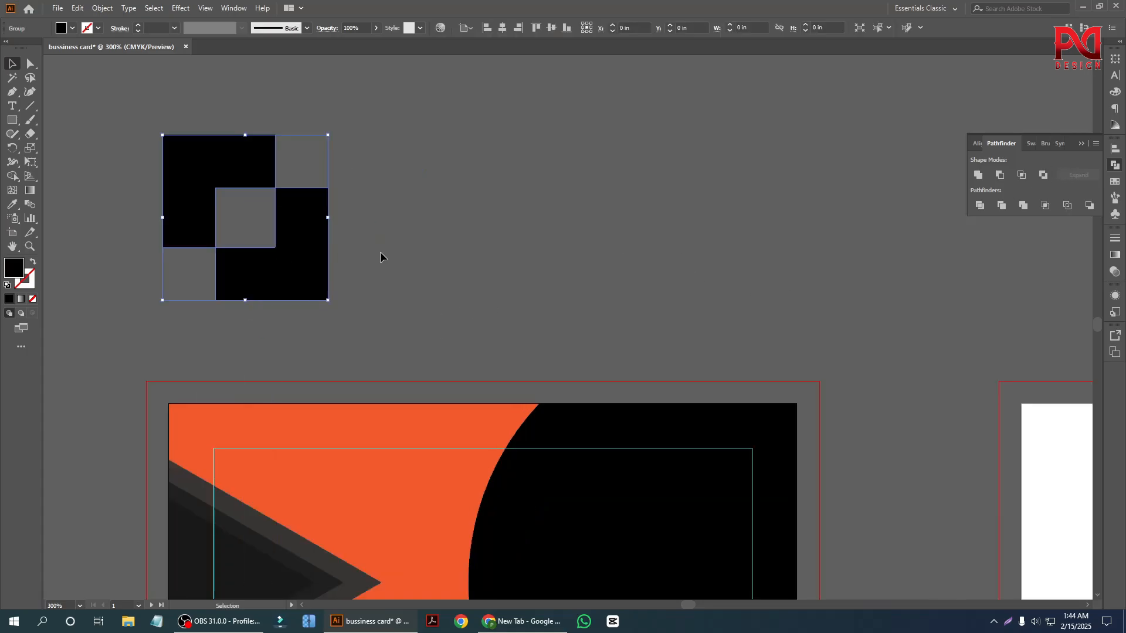
{"action": "scroll", "coordinate": [252, 292], "scroll_direction": "up", "scroll_amount": 1}
{"action": "left_click_drag", "start_coordinate": [327, 315], "coordinate": [299, 284]}
{"action": "left_click", "coordinate": [367, 270]}
Place a 12 pt Myriad Pro point text object with placeholder text to the right of the squares mark.
{"action": "scroll", "coordinate": [253, 246], "scroll_direction": "up", "scroll_amount": 1}
{"action": "key", "text": "t"}
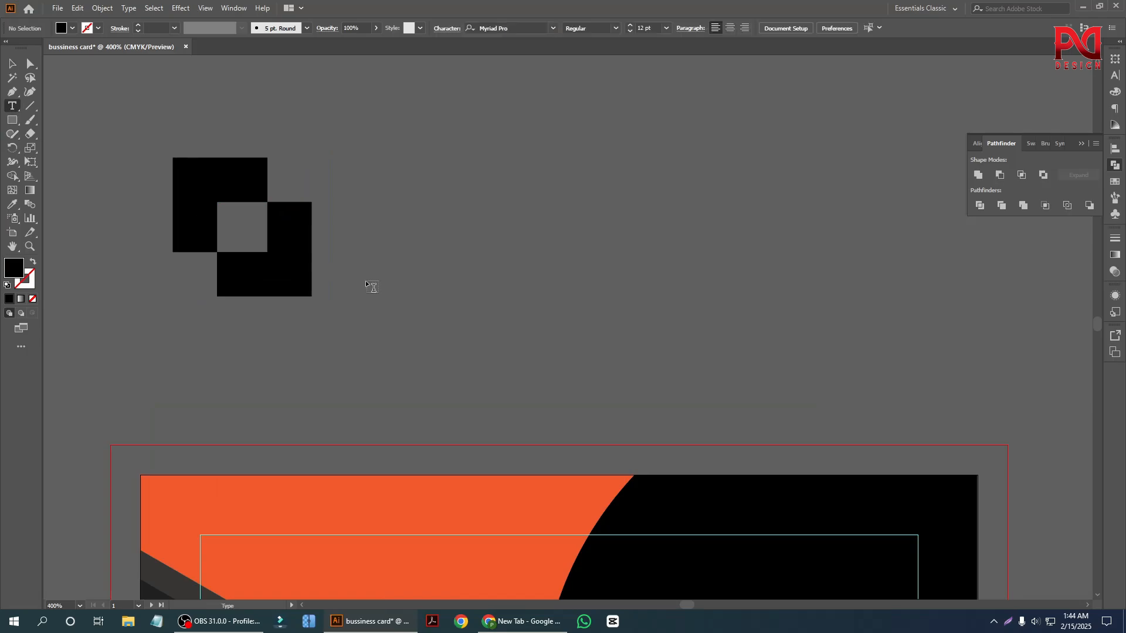
{"action": "scroll", "coordinate": [349, 243], "scroll_direction": "up", "scroll_amount": 2}
{"action": "left_click", "coordinate": [322, 196]}
{"action": "key", "text": "Escape"}
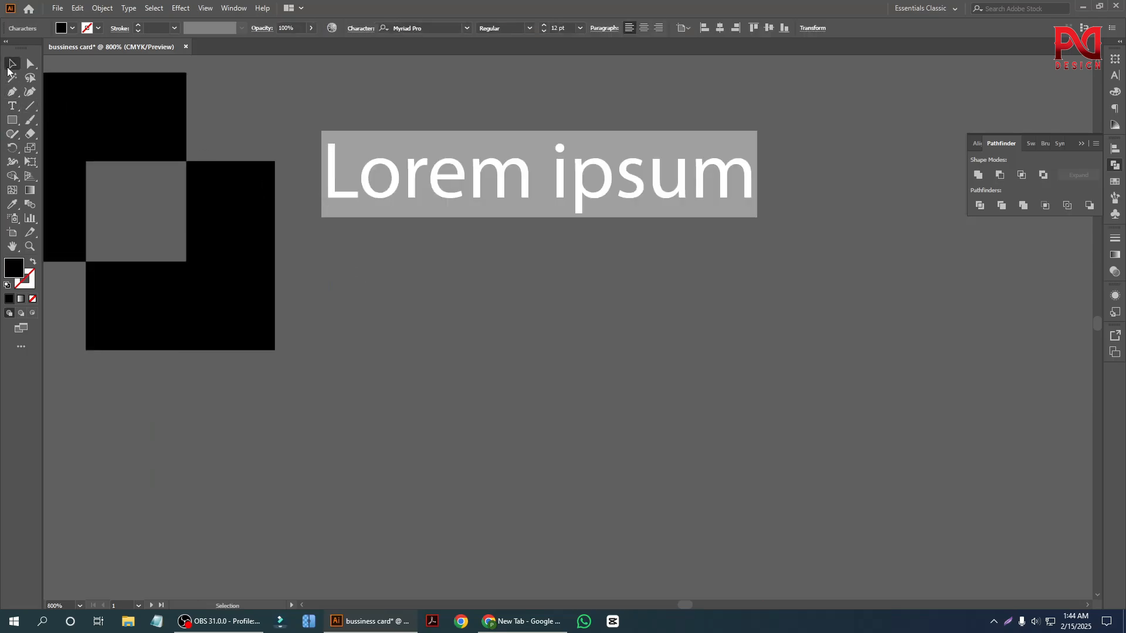
Replace the placeholder text beside the squares mark with "Pk Foundation".
{"action": "scroll", "coordinate": [428, 354], "scroll_direction": "down", "scroll_amount": 2}
{"action": "scroll", "coordinate": [405, 337], "scroll_direction": "up", "scroll_amount": 1}
{"action": "scroll", "coordinate": [390, 314], "scroll_direction": "down", "scroll_amount": 1}
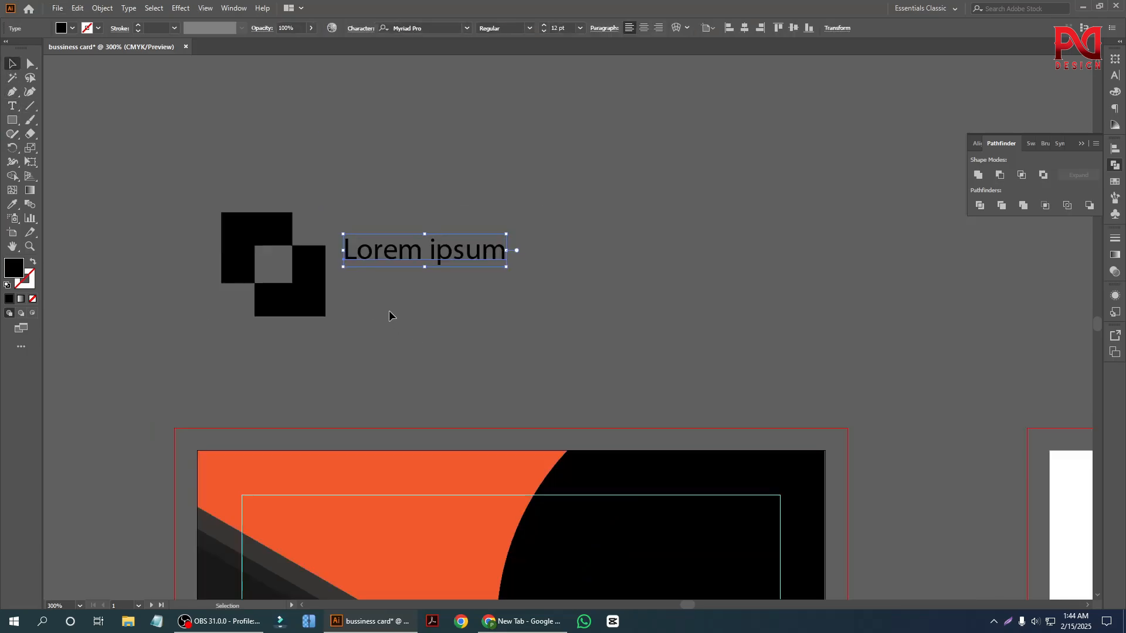
{"action": "scroll", "coordinate": [393, 276], "scroll_direction": "up", "scroll_amount": 1}
{"action": "triple_click", "coordinate": [392, 245]}
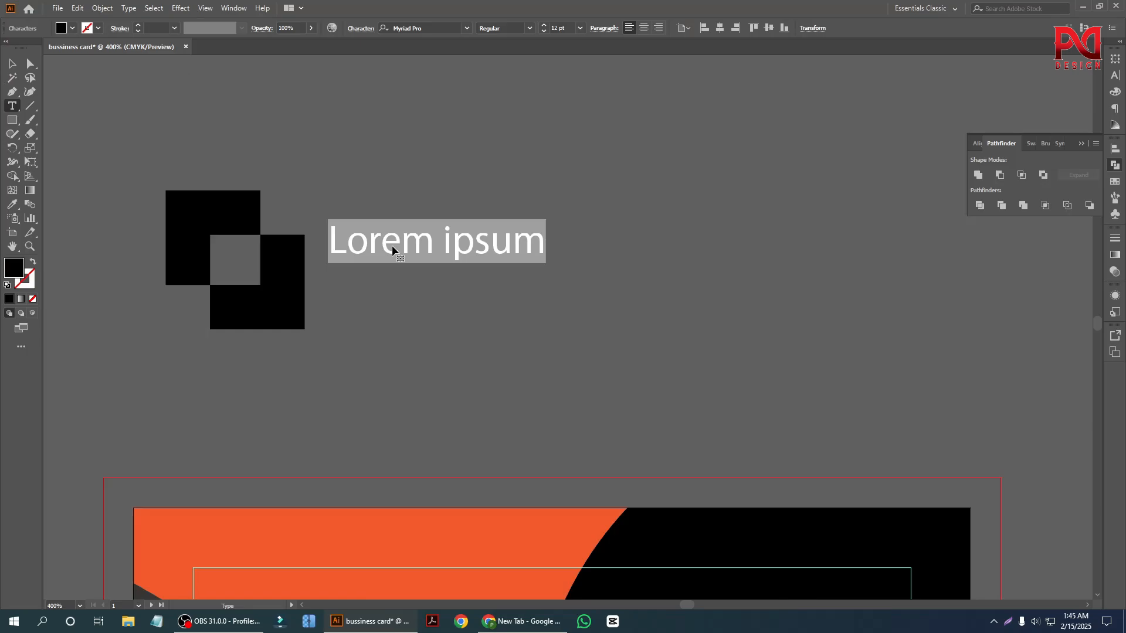
{"action": "type", "text": "P"}
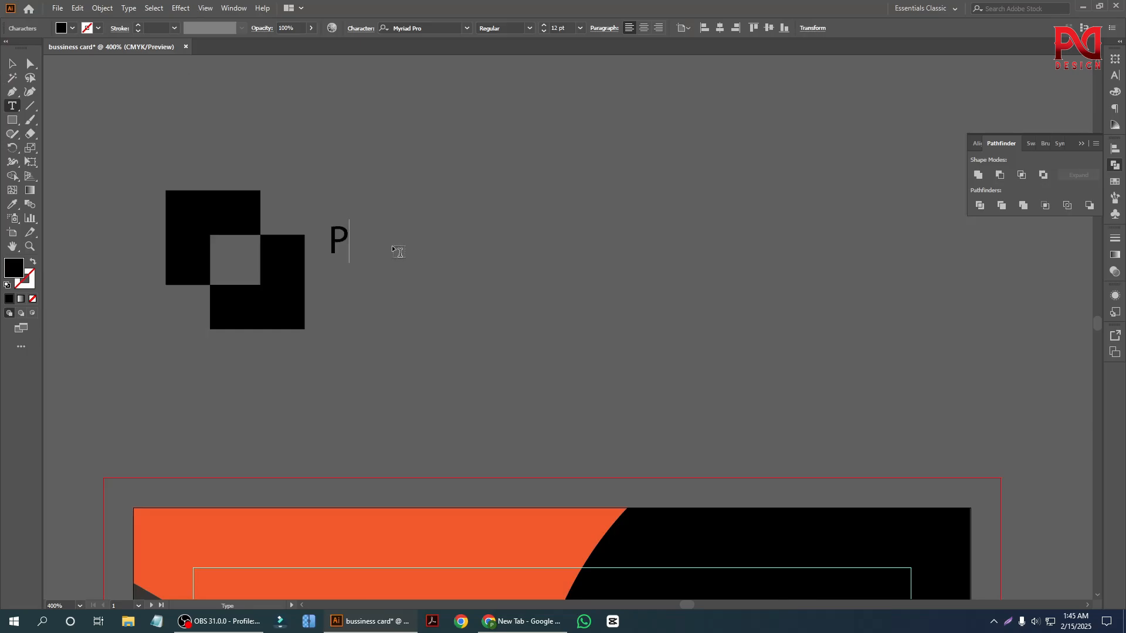
{"action": "type", "text": "k Found"}
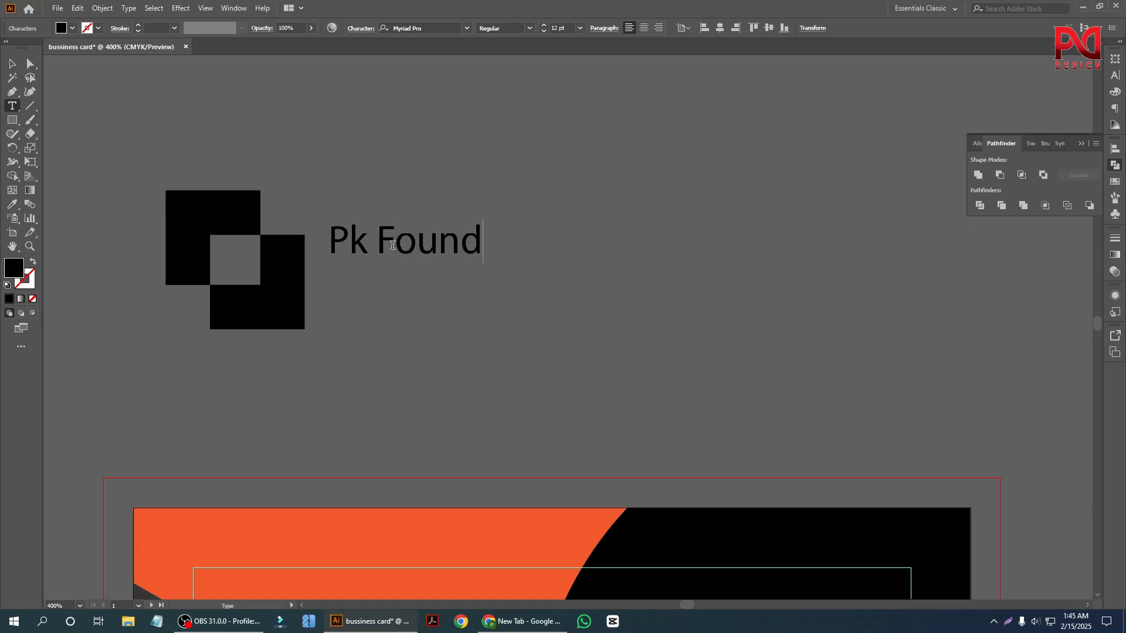
{"action": "type", "text": "ation"}
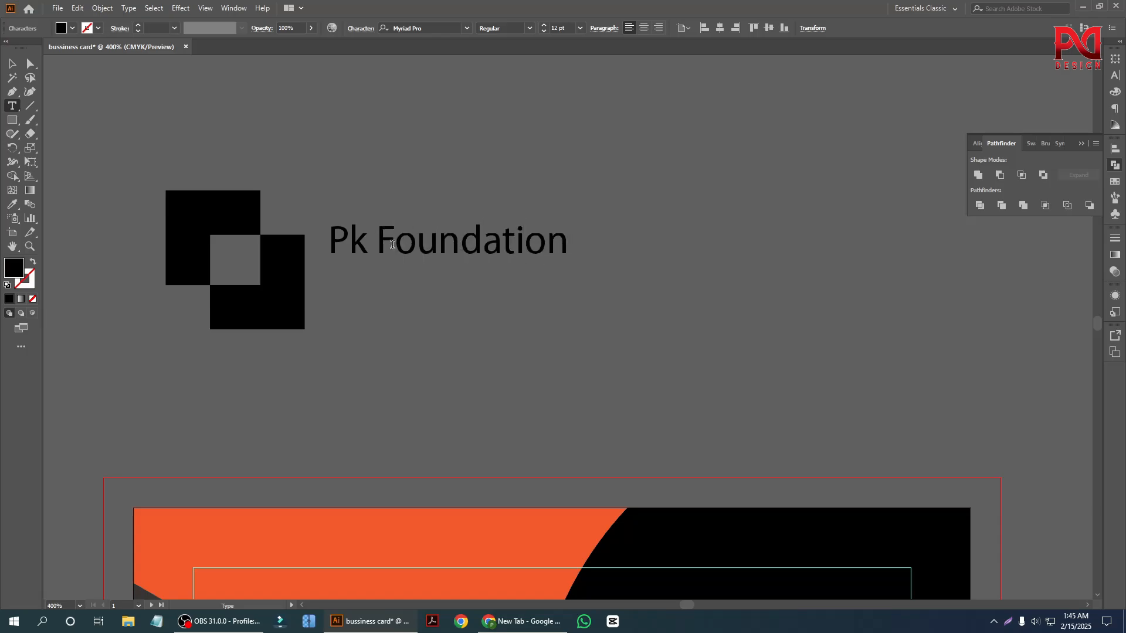
{"action": "left_click", "coordinate": [10, 62]}
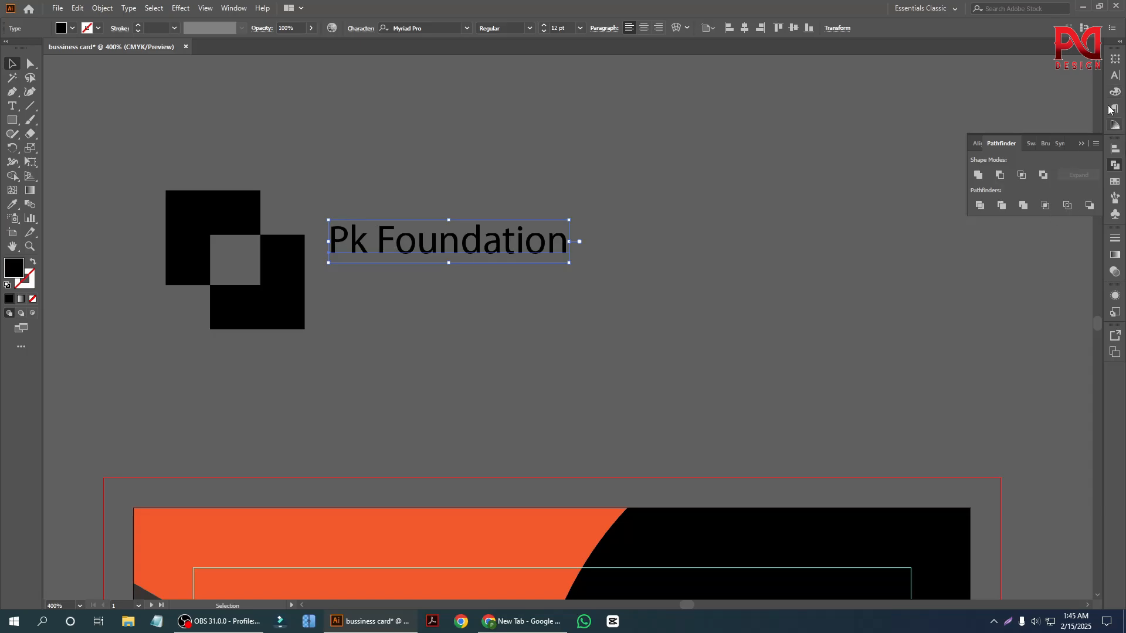
Set the company name to All Caps in the character settings.
{"action": "left_click", "coordinate": [1114, 76]}
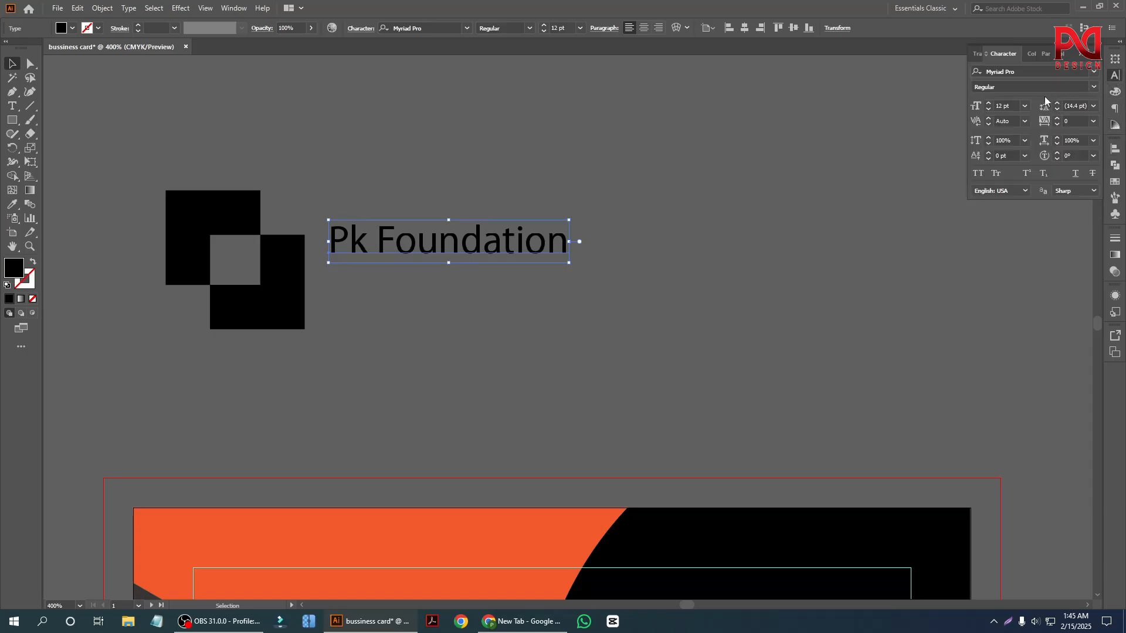
{"action": "left_click", "coordinate": [977, 175]}
{"action": "left_click", "coordinate": [639, 269]}
{"action": "scroll", "coordinate": [401, 264], "scroll_direction": "down", "scroll_amount": 1}
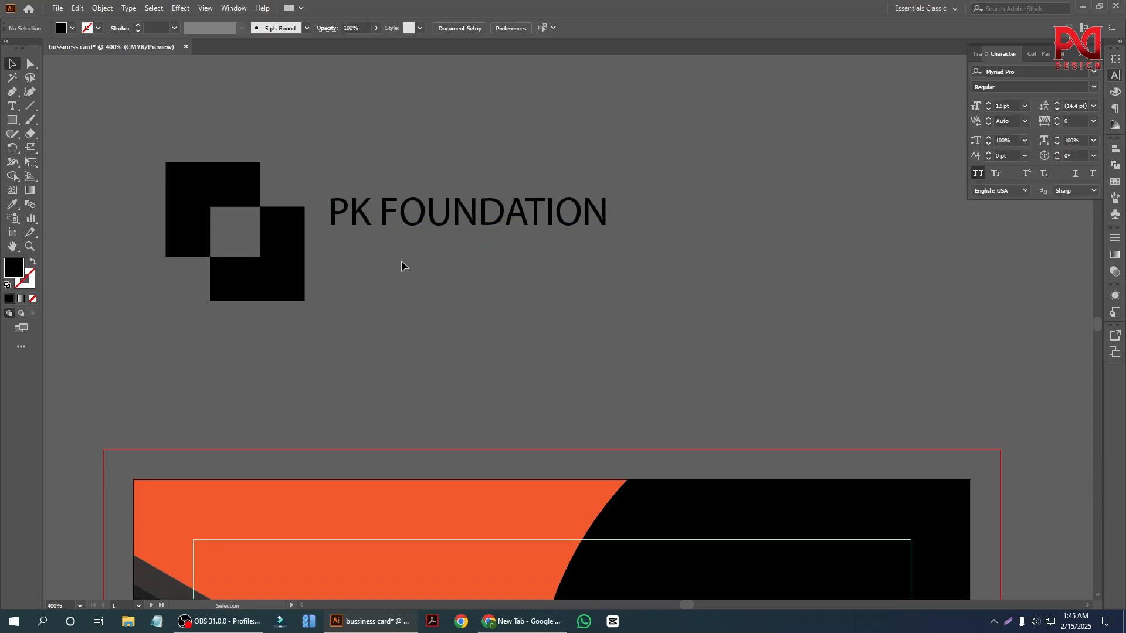
Change the company name's font to Nexa Heavy.
{"action": "left_click", "coordinate": [405, 229]}
{"action": "left_click", "coordinate": [1038, 72]}
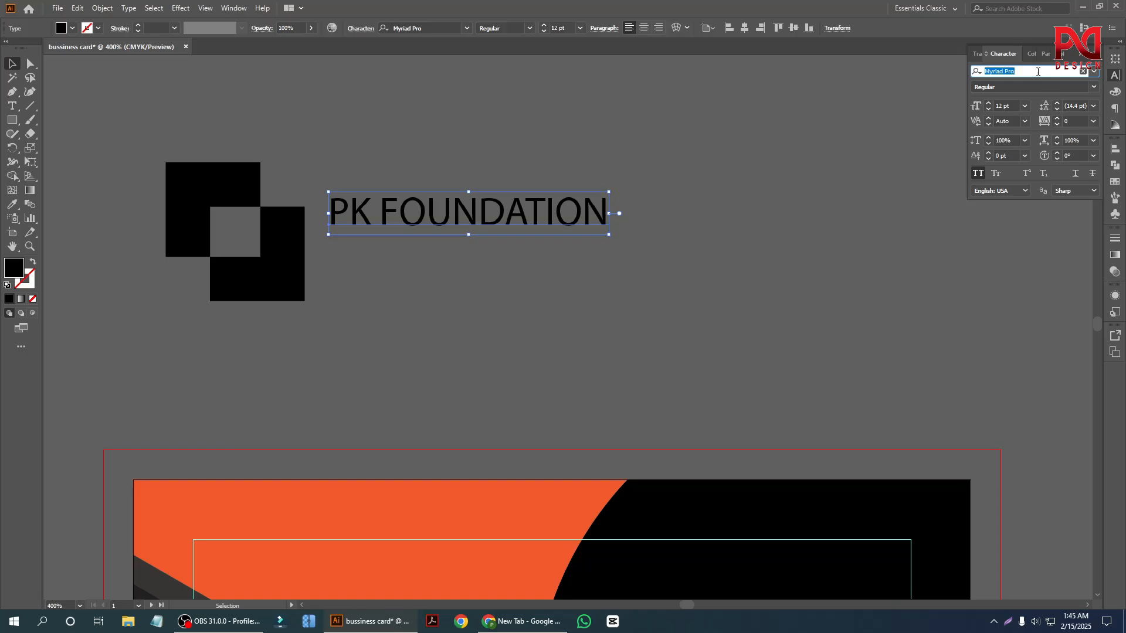
{"action": "type", "text": "nex"}
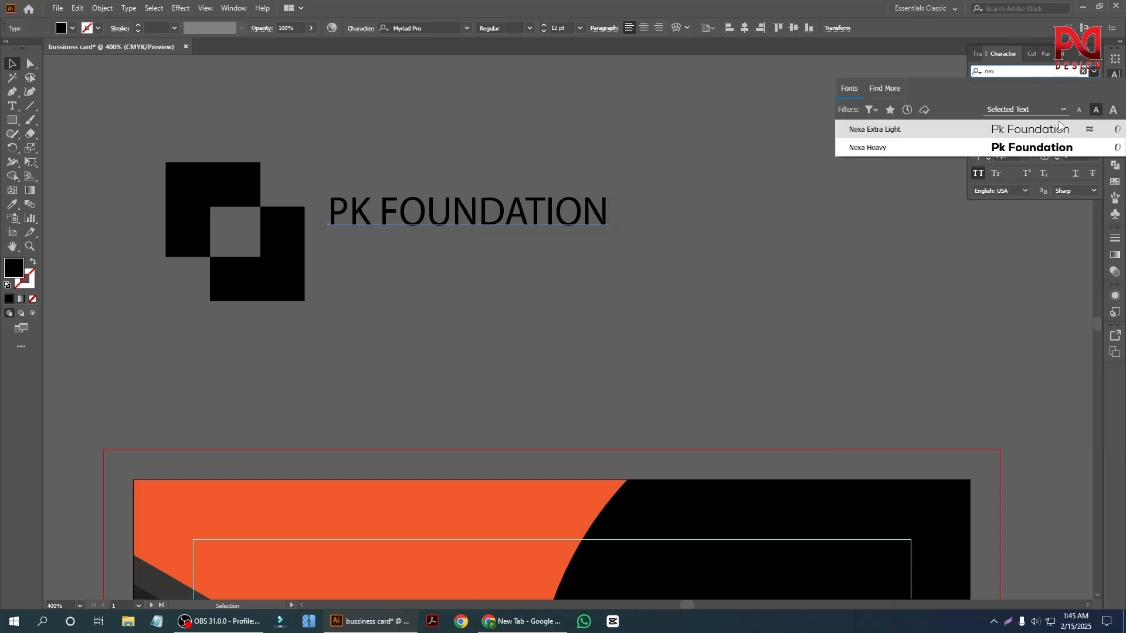
{"action": "left_click", "coordinate": [1027, 148]}
{"action": "left_click", "coordinate": [477, 302]}
{"action": "scroll", "coordinate": [405, 228], "scroll_direction": "down", "scroll_amount": 1}
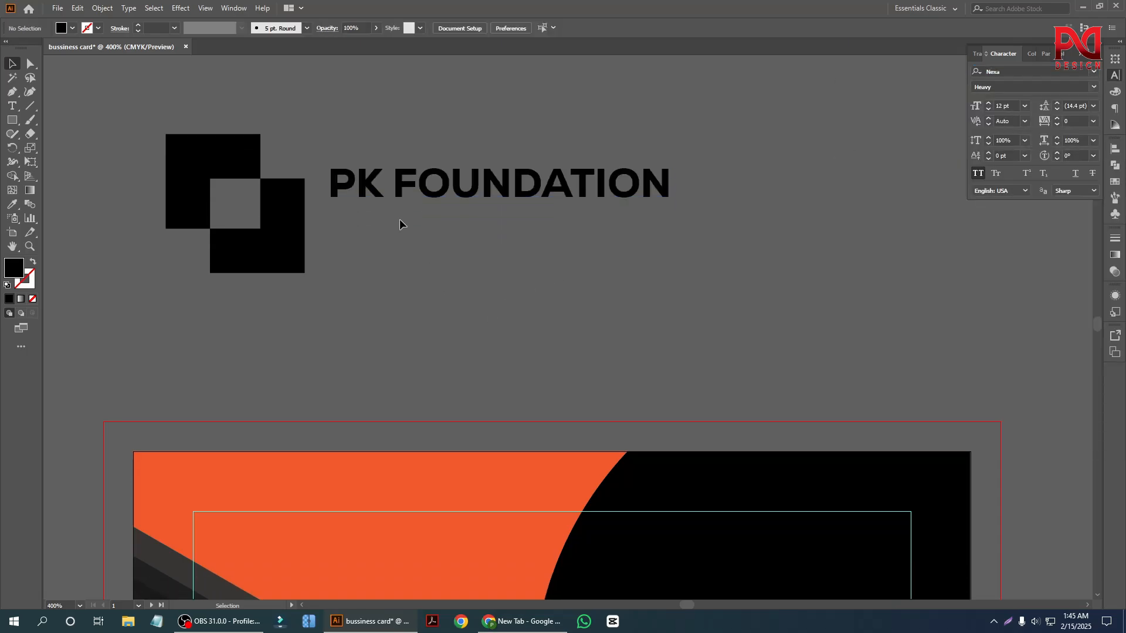
Duplicate the company name straight down to form a second line directly below it.
{"action": "left_click", "coordinate": [390, 196]}
{"action": "left_click", "coordinate": [288, 224], "text": "shift"}
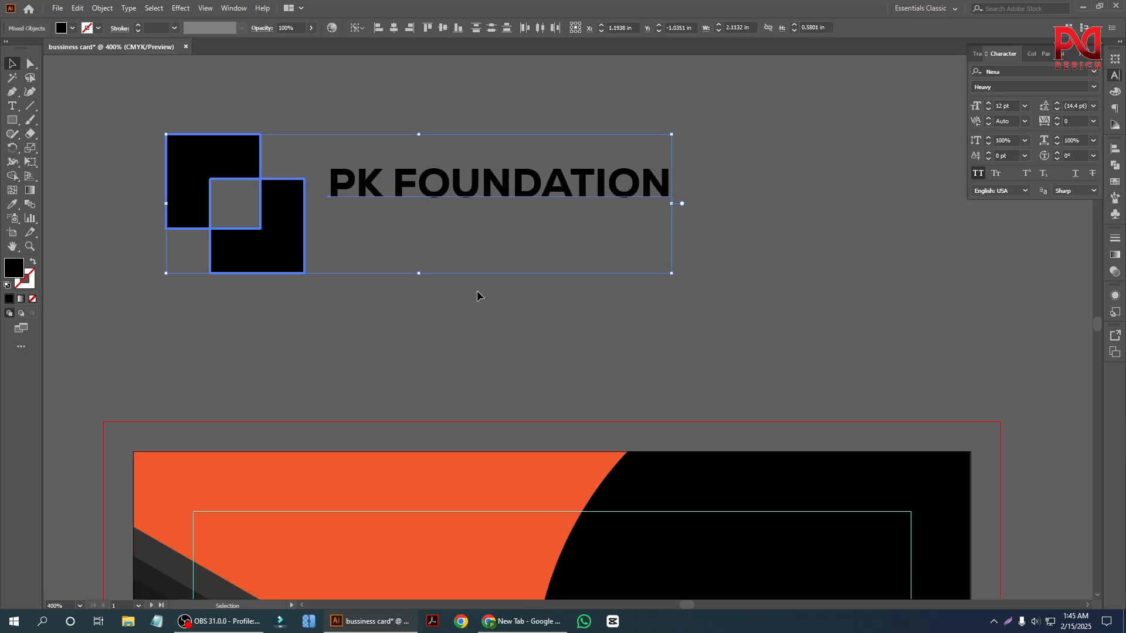
{"action": "left_click", "coordinate": [450, 236]}
{"action": "scroll", "coordinate": [452, 226], "scroll_direction": "up", "scroll_amount": 1}
{"action": "left_click_drag", "start_coordinate": [459, 200], "coordinate": [459, 240]}
Replace the text of the lower copy with "TAGLINE HERE".
{"action": "double_click", "coordinate": [457, 233]}
{"action": "key", "text": "ctrl+a"}
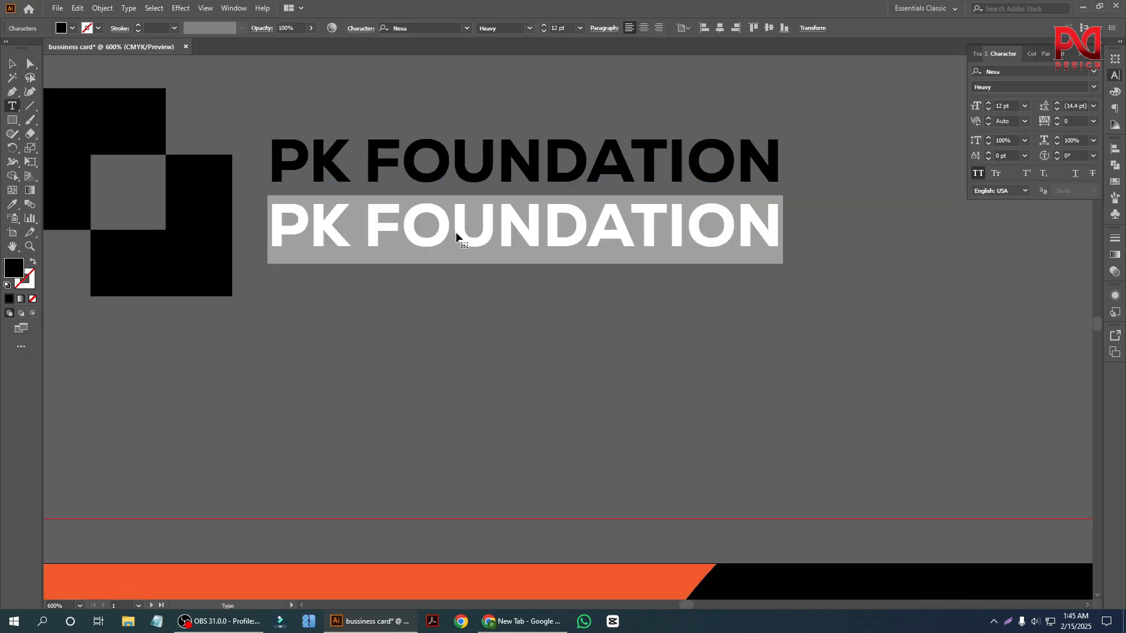
{"action": "type", "text": "TAG"}
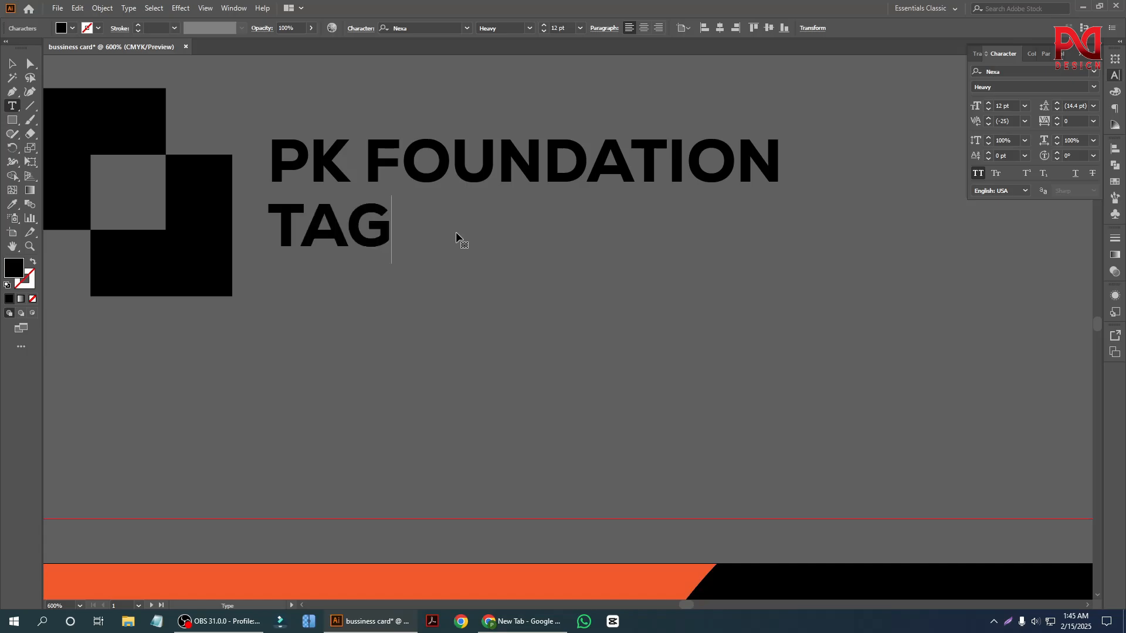
{"action": "type", "text": "LIN"}
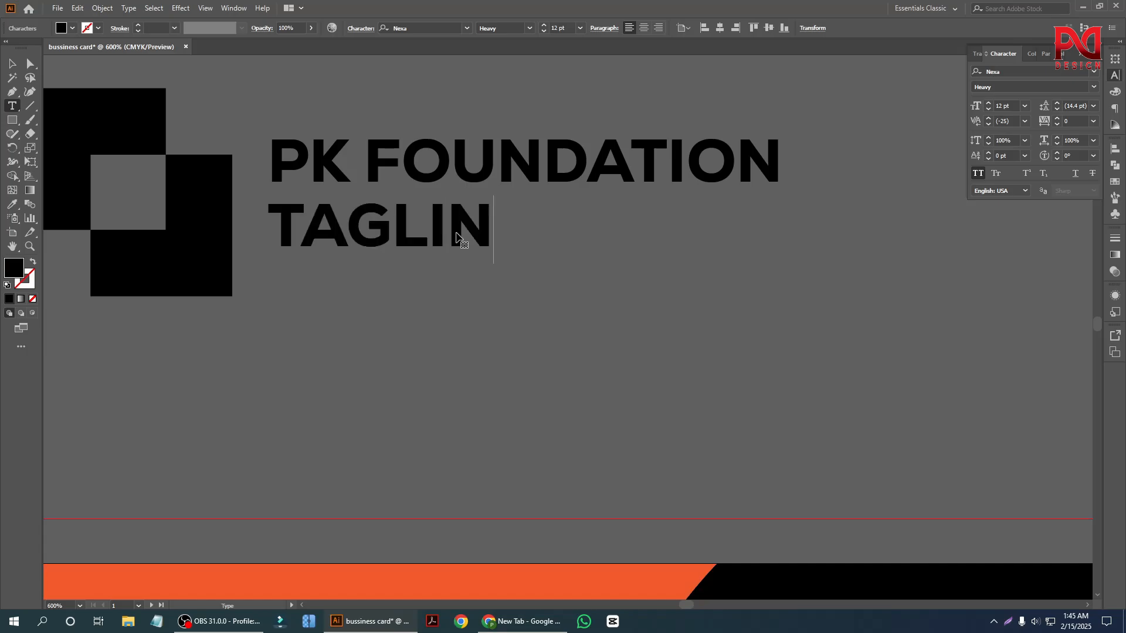
{"action": "type", "text": "E HERE"}
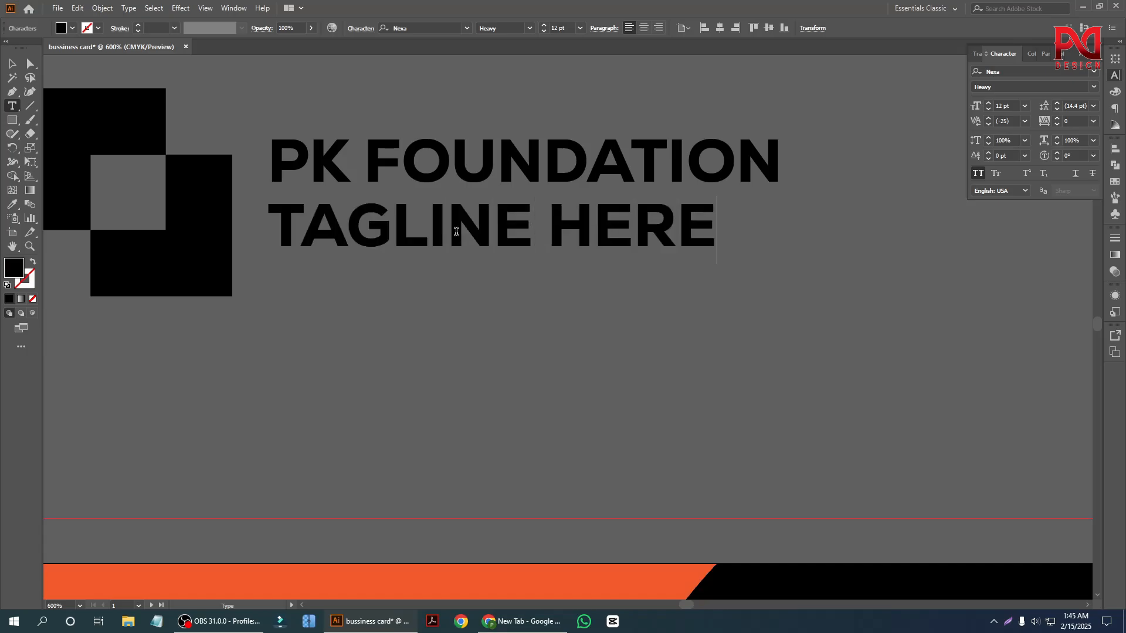
{"action": "left_click", "coordinate": [11, 62]}
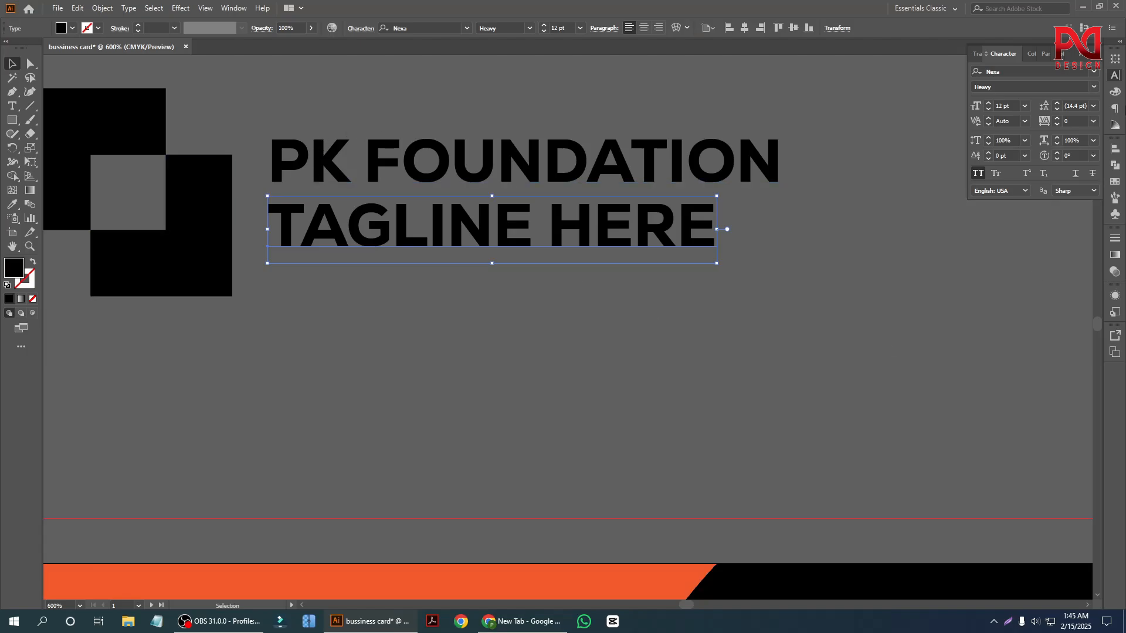
Set the tagline's font style to Nexa Extra Light.
{"action": "left_click", "coordinate": [1094, 86]}
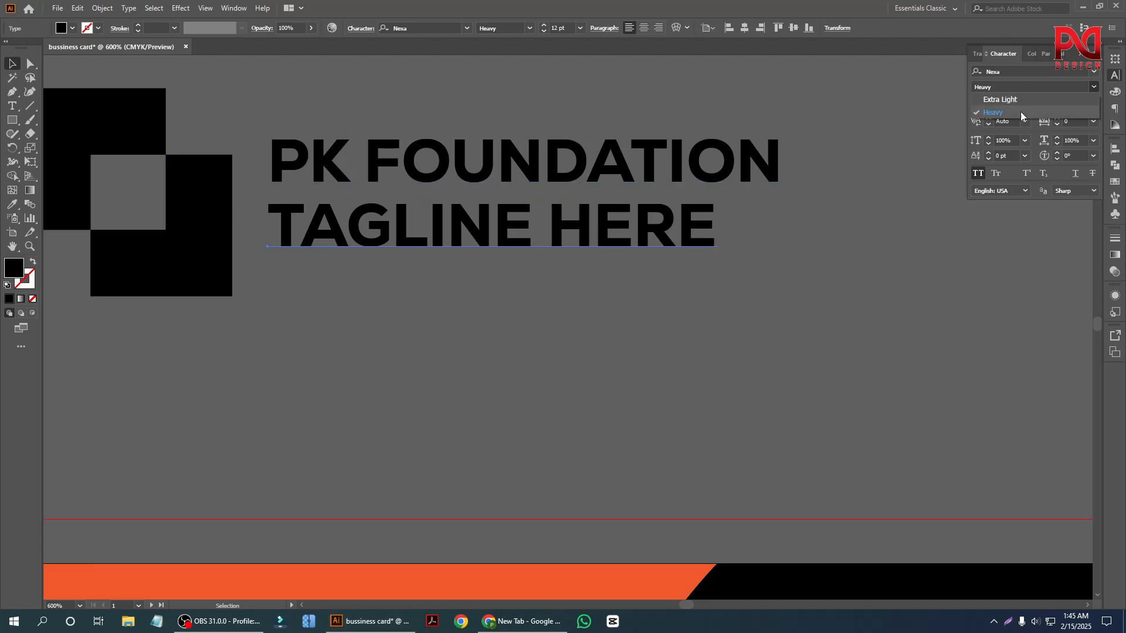
{"action": "left_click", "coordinate": [1002, 100]}
{"action": "left_click", "coordinate": [584, 347]}
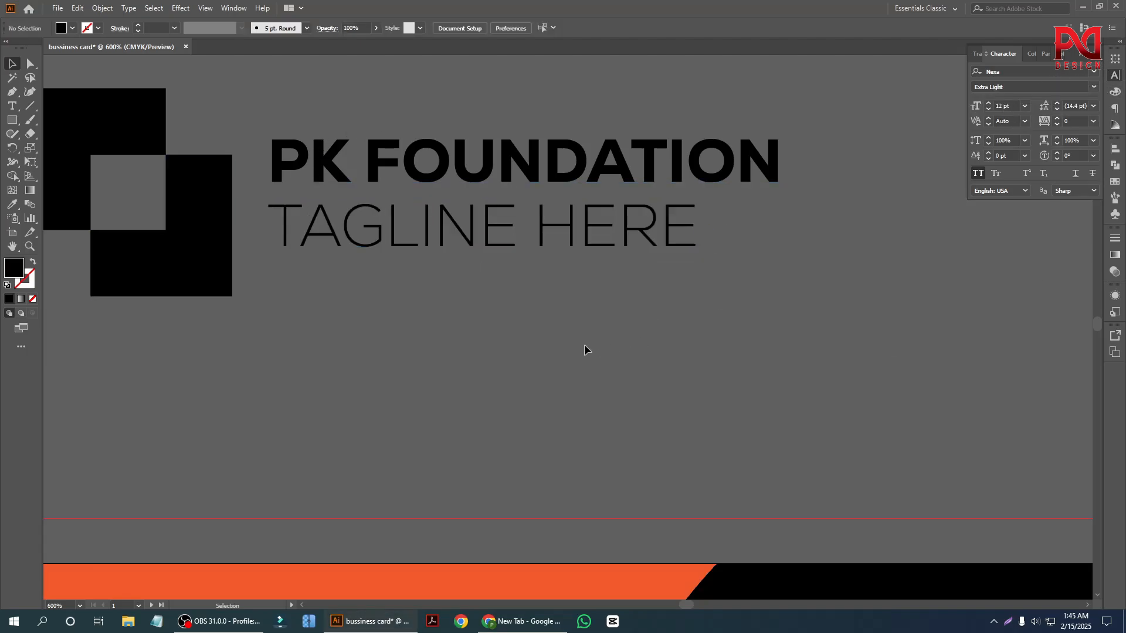
{"action": "scroll", "coordinate": [583, 347], "scroll_direction": "down", "scroll_amount": 2}
{"action": "scroll", "coordinate": [490, 337], "scroll_direction": "up", "scroll_amount": 2}
Select the company name and the tagline together and group them.
{"action": "left_click_drag", "start_coordinate": [432, 123], "coordinate": [531, 337]}
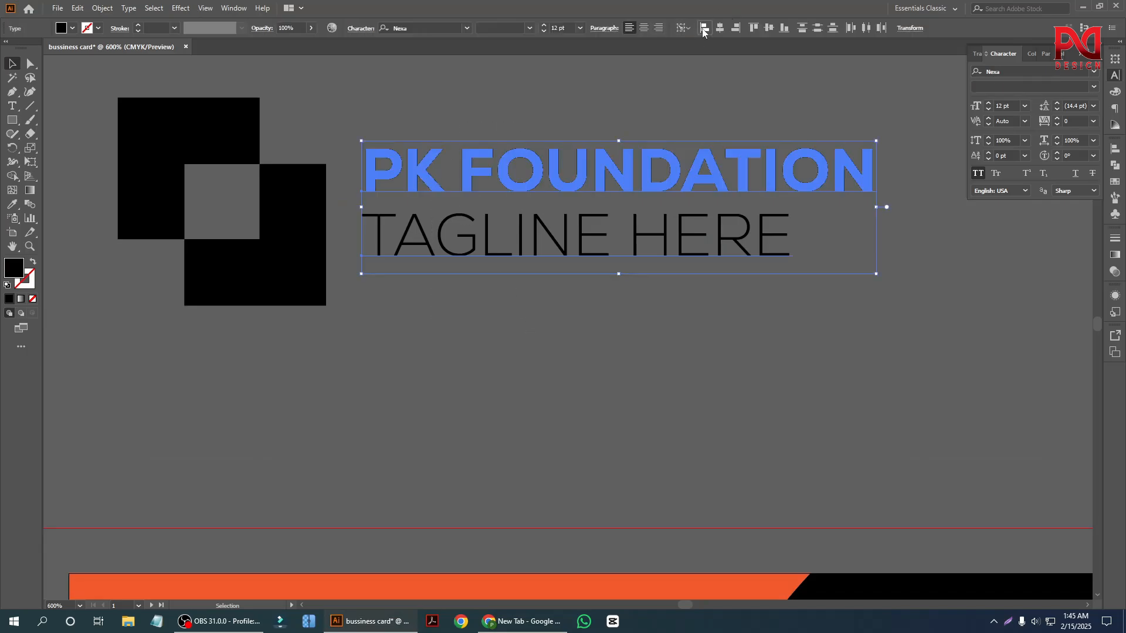
{"action": "left_click_drag", "start_coordinate": [558, 107], "coordinate": [562, 335]}
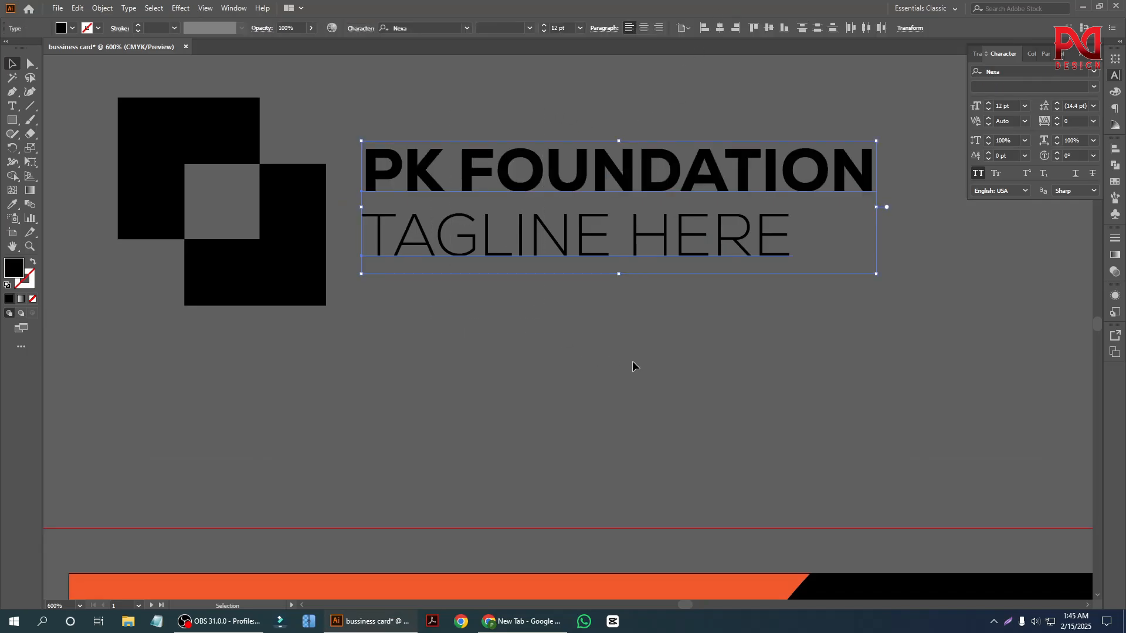
{"action": "key", "text": "a"}
{"action": "key", "text": "ctrl+g"}
Move the text group slightly down and closer to the squares mark, about level with its lower square.
{"action": "left_click", "coordinate": [291, 231], "text": "shift"}
{"action": "left_click", "coordinate": [292, 231]}
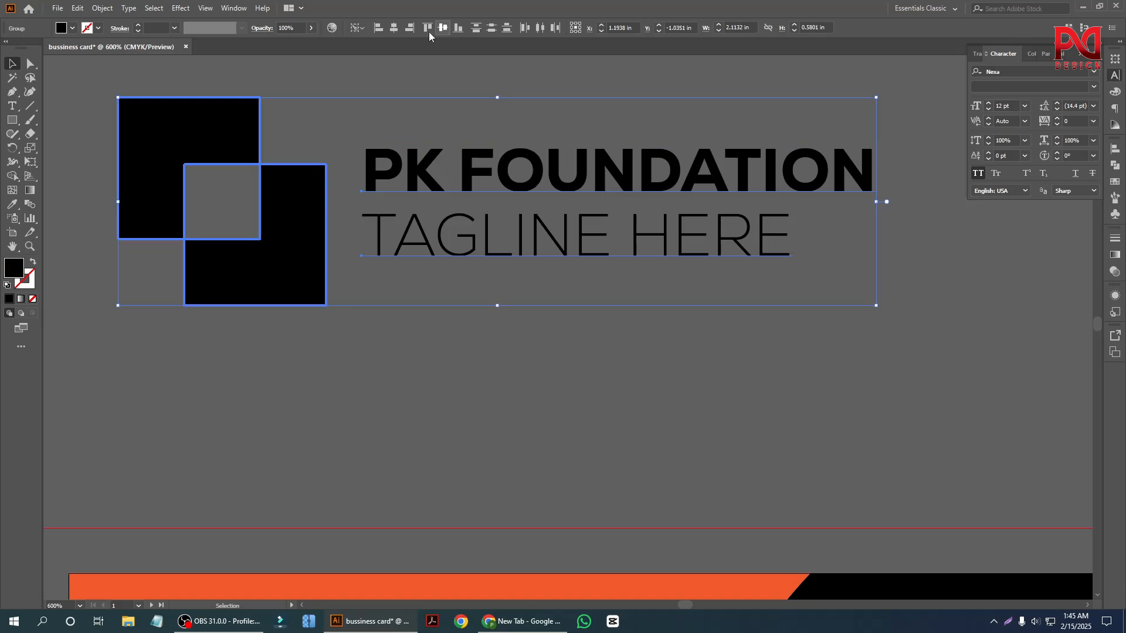
{"action": "left_click", "coordinate": [447, 92]}
{"action": "left_click_drag", "start_coordinate": [449, 170], "coordinate": [428, 188]}
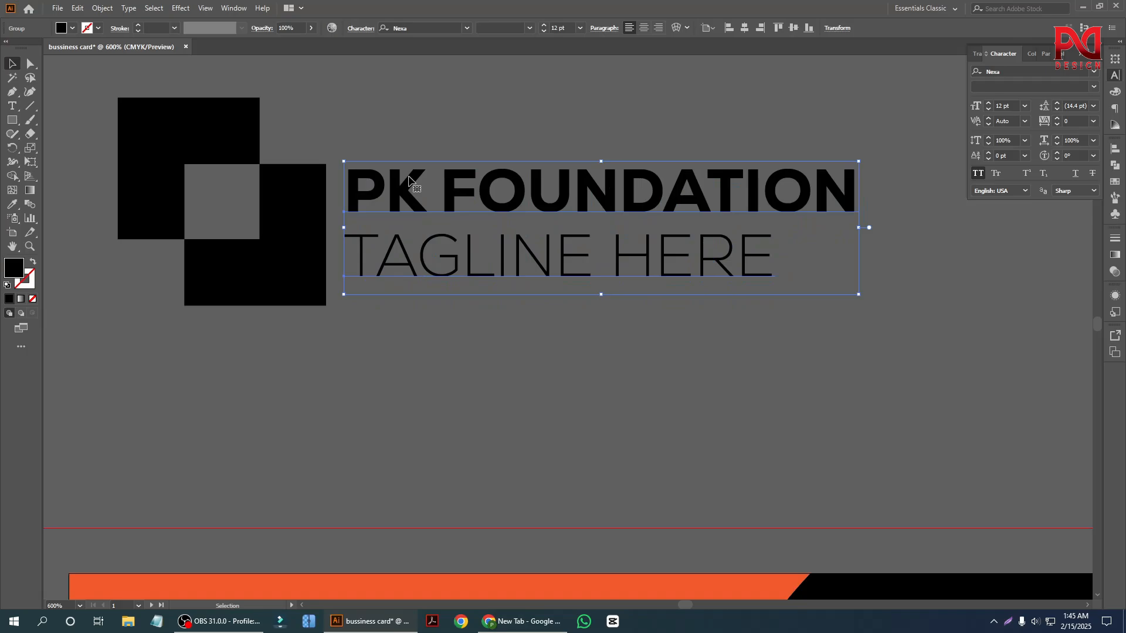
{"action": "left_click", "coordinate": [388, 117]}
Draw a horizontal line about 0.1 in long from the lower square's top edge across to above the letter P.
{"action": "scroll", "coordinate": [322, 182], "scroll_direction": "up", "scroll_amount": 1}
{"action": "key", "text": "backslash"}
{"action": "scroll", "coordinate": [400, 202], "scroll_direction": "up", "scroll_amount": 1}
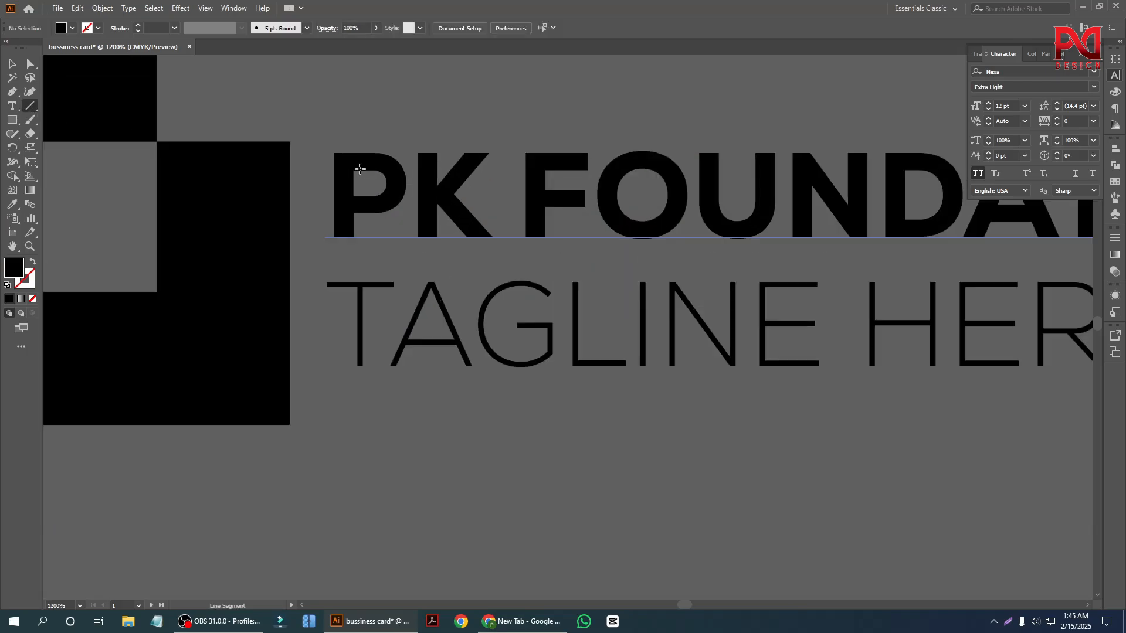
{"action": "mouse_move", "coordinate": [284, 141]}
{"action": "left_mouse_down"}
{"action": "mouse_move", "coordinate": [368, 143]}
{"action": "mouse_move", "coordinate": [357, 142]}
{"action": "left_mouse_up"}
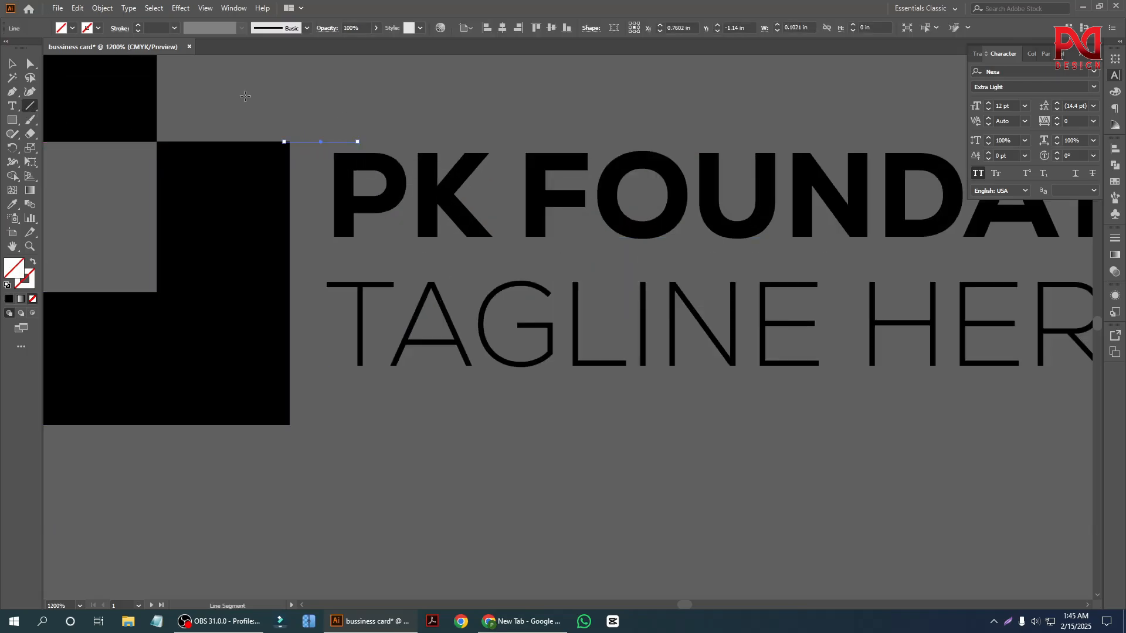
Try to top-align the line and the squares mark to the text group as key object, and undo it.
{"action": "key", "text": "v"}
{"action": "left_click_drag", "start_coordinate": [263, 103], "coordinate": [412, 261]}
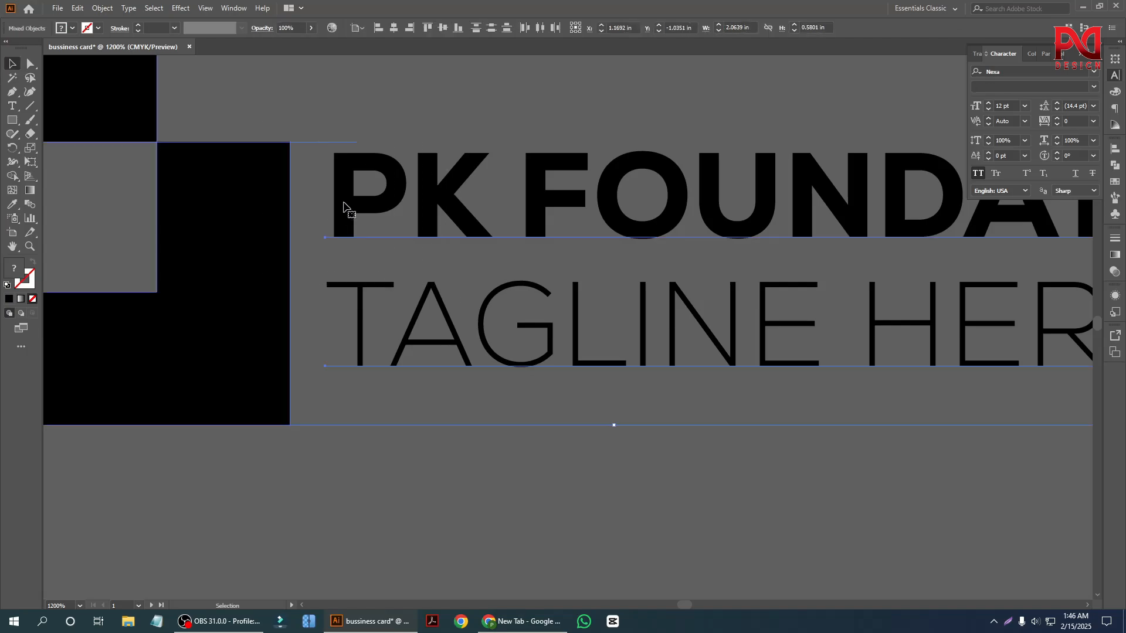
{"action": "left_click", "coordinate": [346, 187]}
{"action": "left_click", "coordinate": [422, 32]}
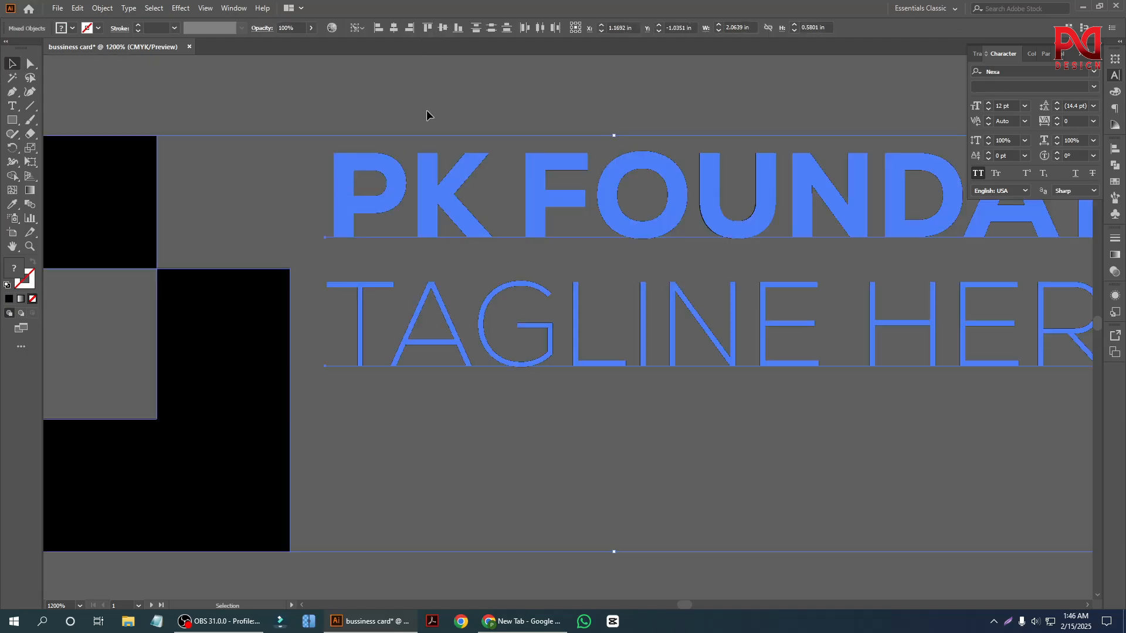
{"action": "key", "text": "ctrl+z"}
Try the top alignment with the line as key object, undo it, and delete the line.
{"action": "left_click_drag", "start_coordinate": [253, 112], "coordinate": [428, 280]}
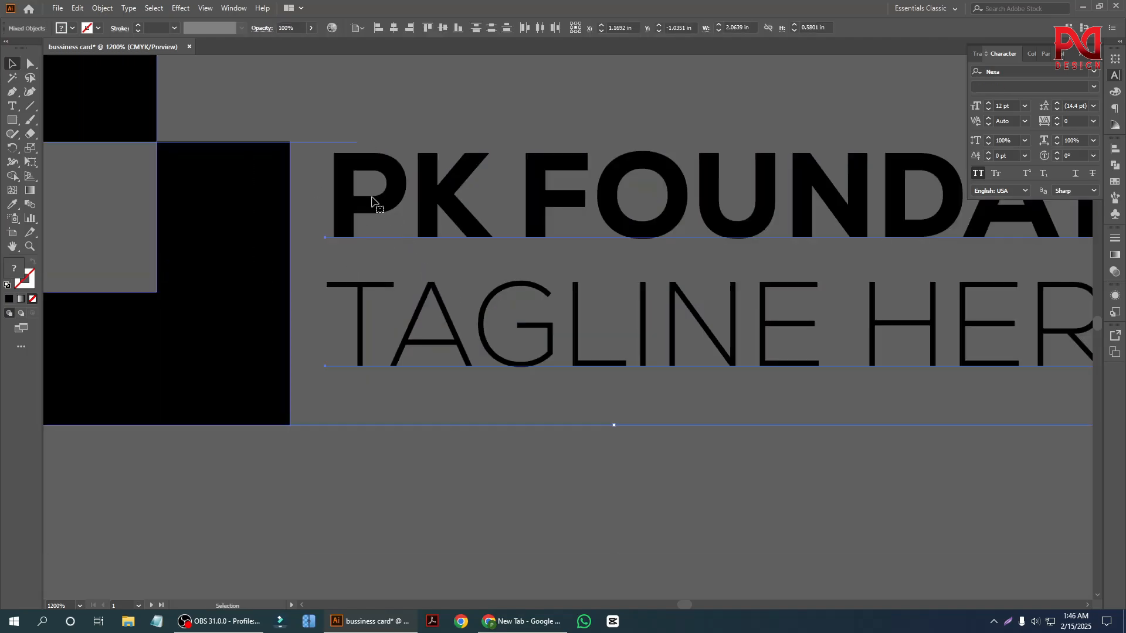
{"action": "left_click", "coordinate": [301, 144]}
{"action": "left_click", "coordinate": [427, 28]}
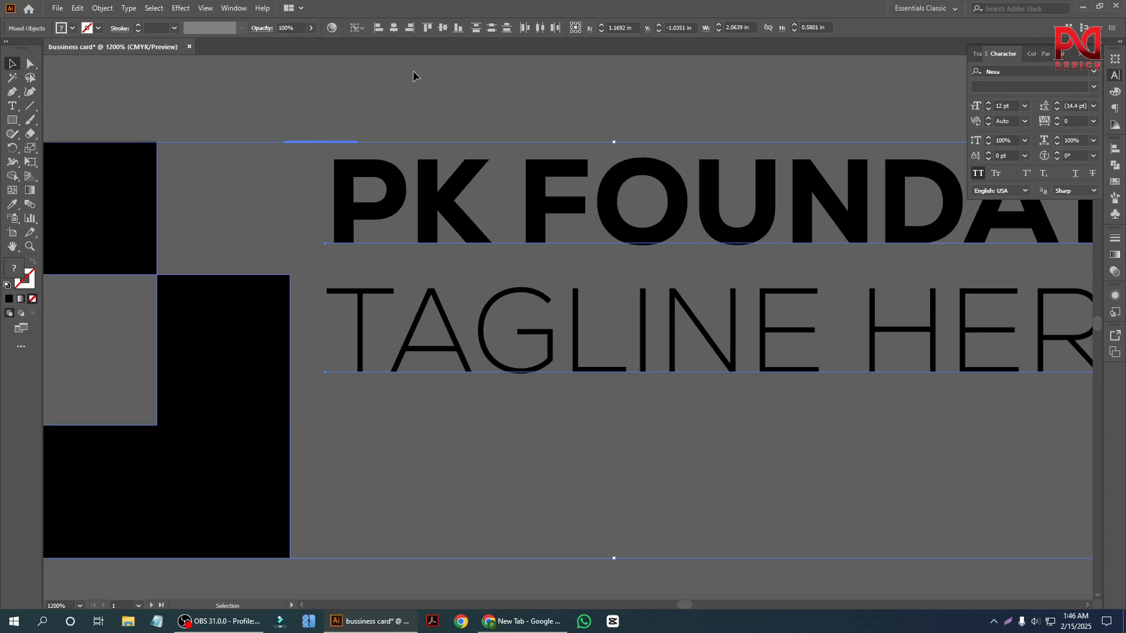
{"action": "left_click", "coordinate": [359, 110]}
{"action": "scroll", "coordinate": [406, 327], "scroll_direction": "down", "scroll_amount": 1}
{"action": "key", "text": "ctrl+z"}
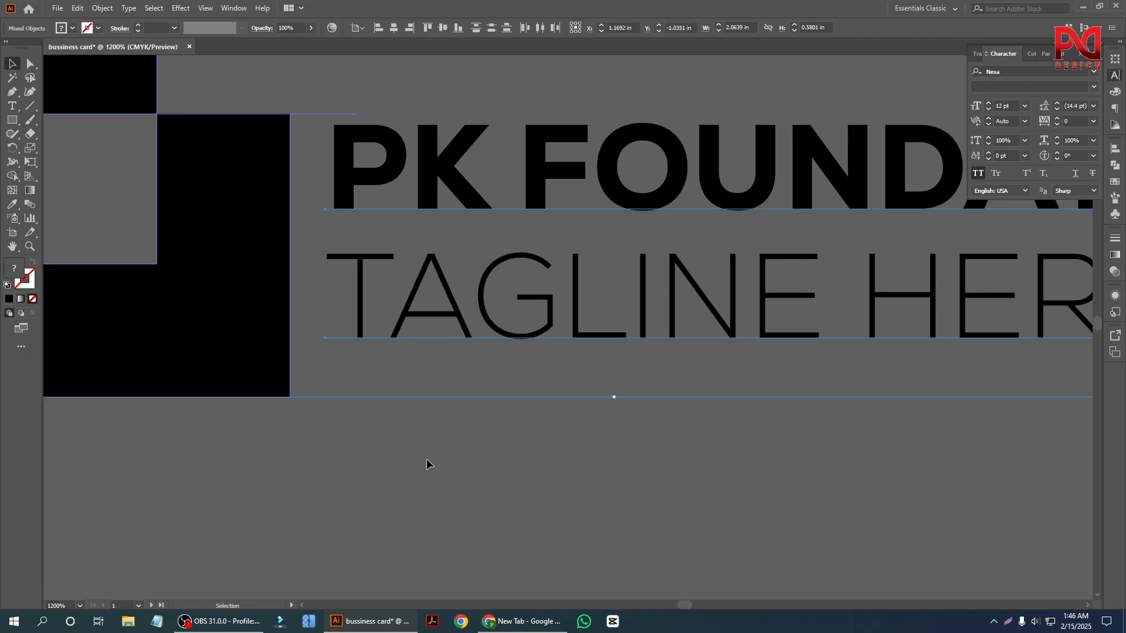
{"action": "left_click", "coordinate": [322, 111]}
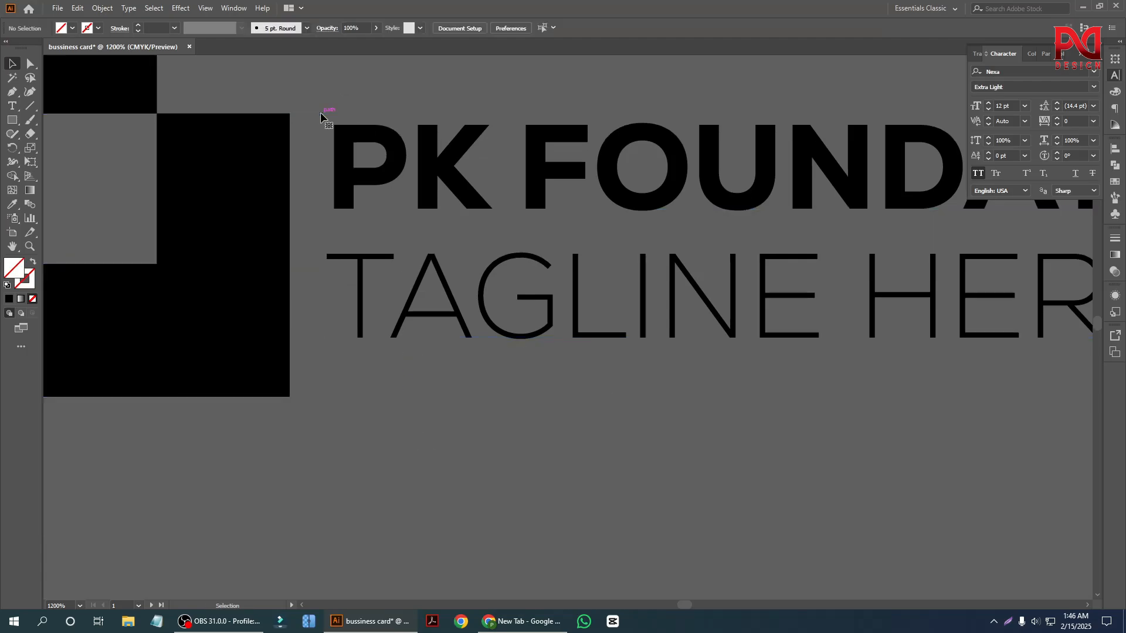
Convert the grouped company name and tagline text to outlines.
{"action": "left_click", "coordinate": [357, 168]}
{"action": "right_click", "coordinate": [389, 141]}
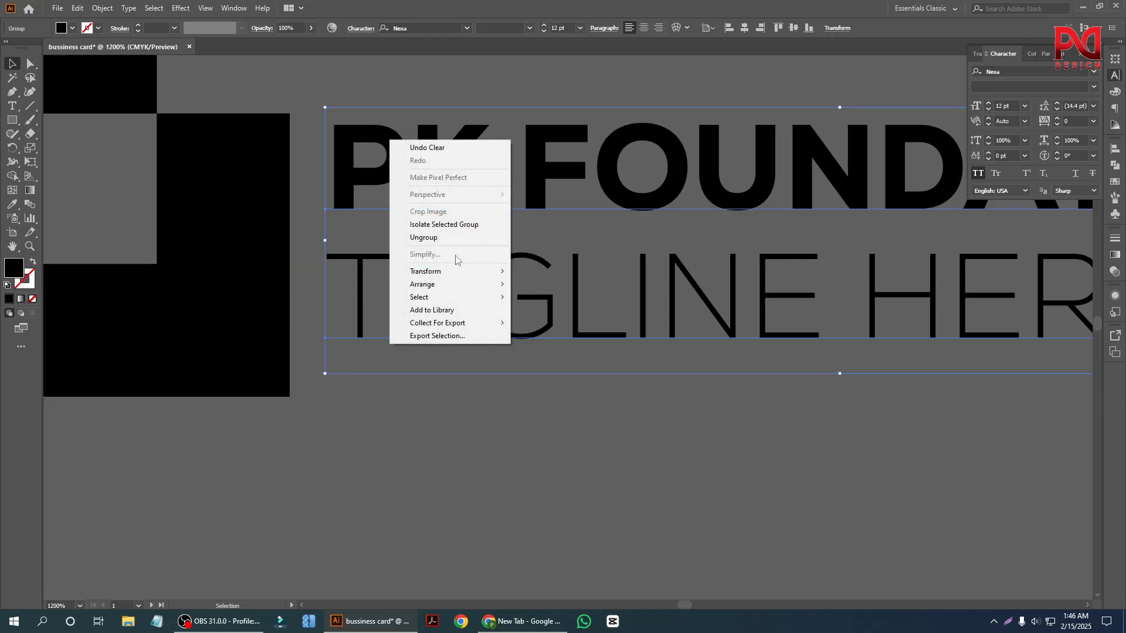
{"action": "left_click", "coordinate": [452, 244]}
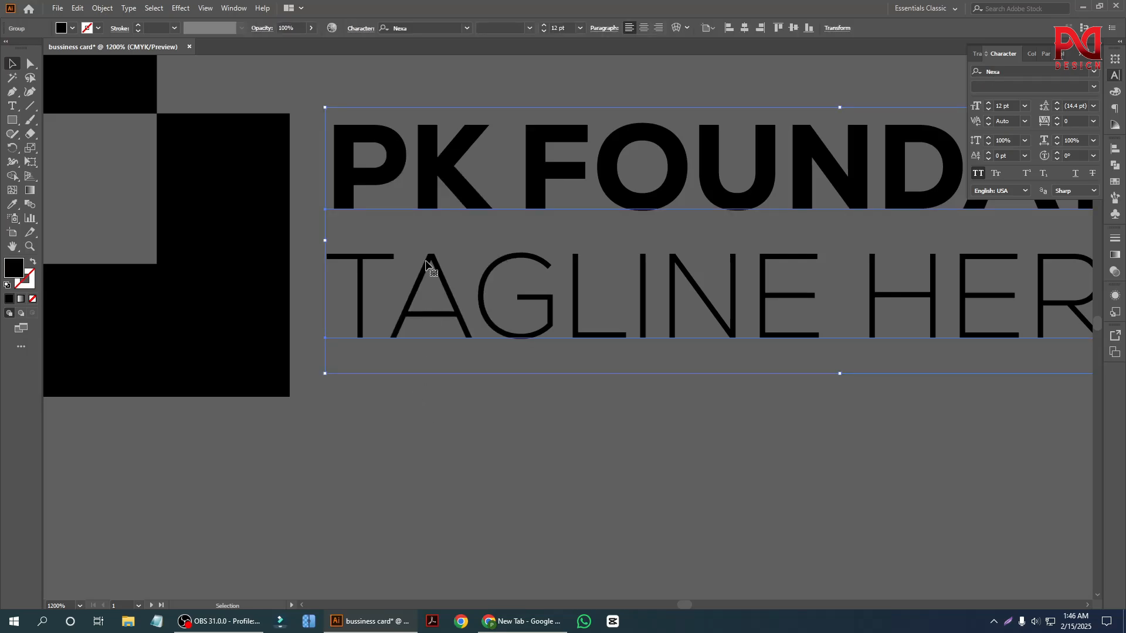
{"action": "key", "text": "ctrl"}
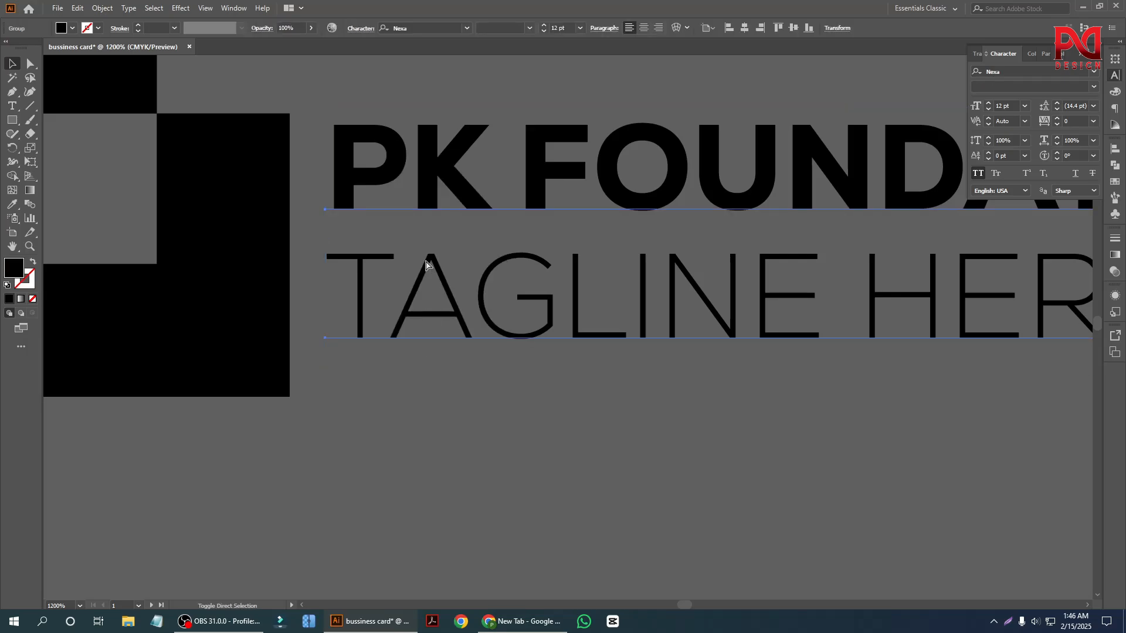
{"action": "left_click", "coordinate": [426, 261]}
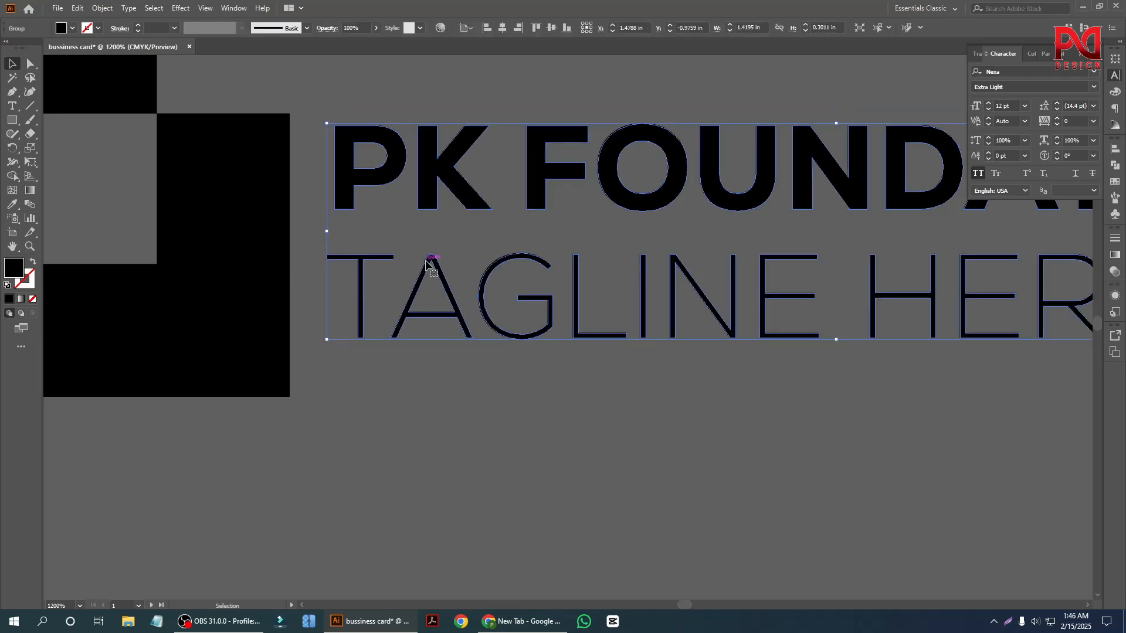
Ungroup the outlined company name and tagline text.
{"action": "left_click", "coordinate": [487, 404]}
{"action": "left_click", "coordinate": [428, 189]}
{"action": "right_click", "coordinate": [434, 189]}
{"action": "left_click", "coordinate": [468, 287]}
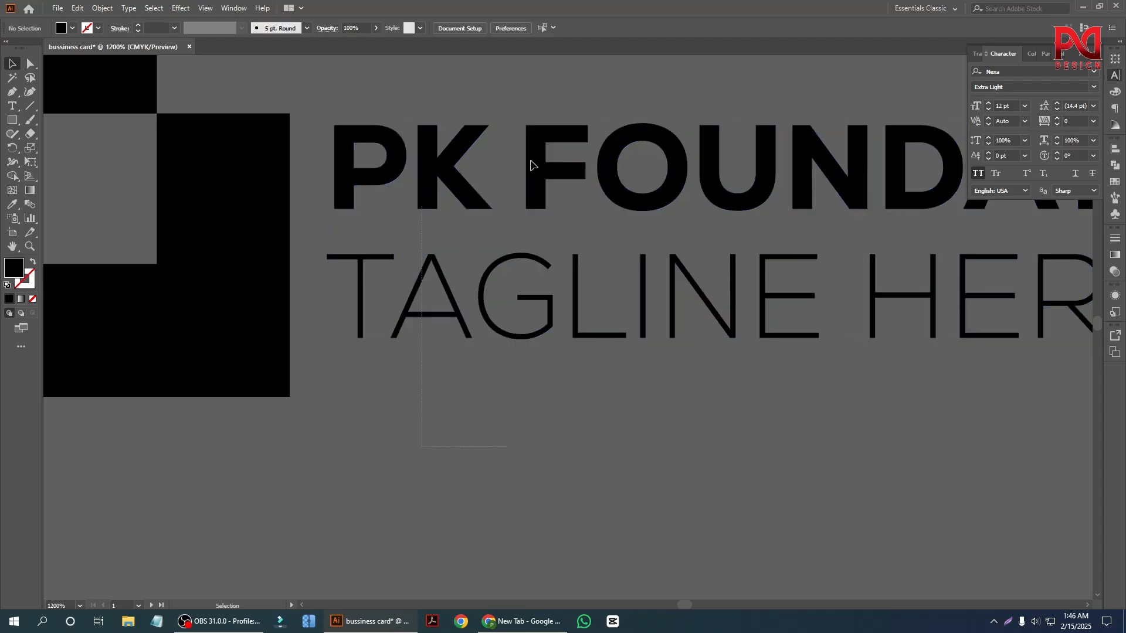
Left-align the tagline to the company name as key object and group the two texts again.
{"action": "left_click", "coordinate": [455, 156]}
{"action": "left_click", "coordinate": [490, 28]}
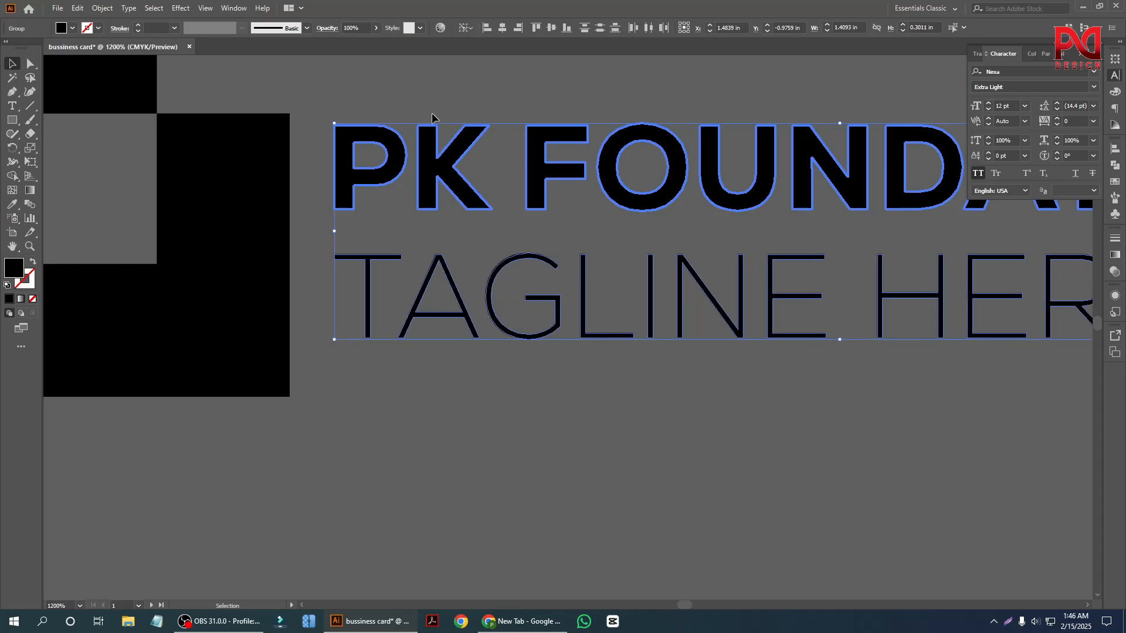
{"action": "left_click_drag", "start_coordinate": [377, 107], "coordinate": [508, 387]}
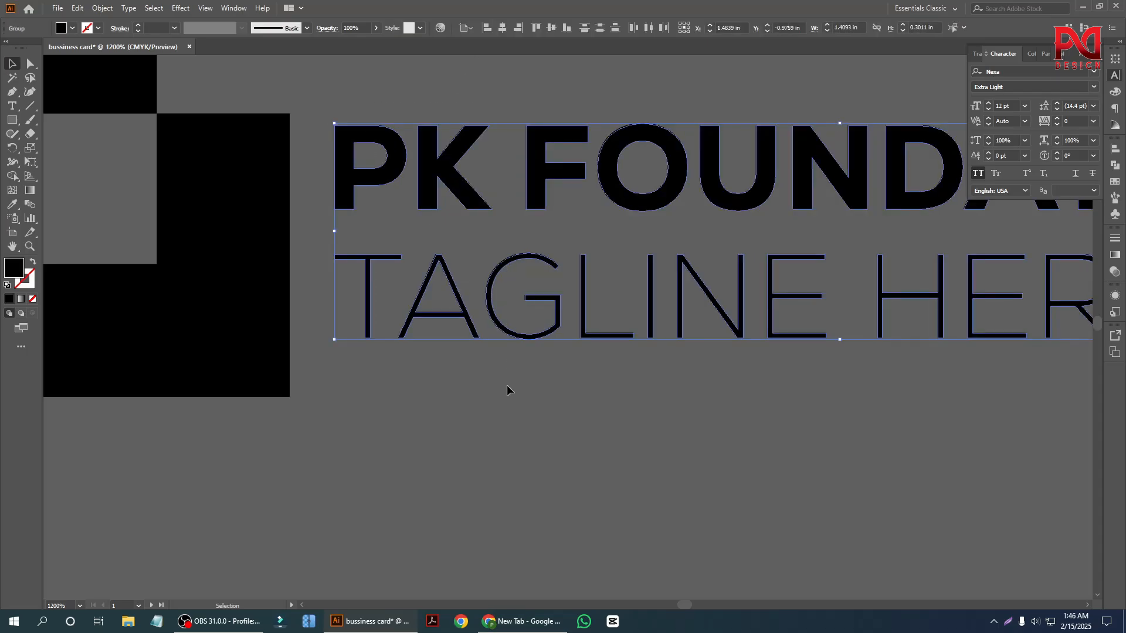
{"action": "key", "text": "ctrl+g"}
Draw a horizontal guide line about 0.085 in long from the lower square's top edge across to above the letter P.
{"action": "scroll", "coordinate": [420, 300], "scroll_direction": "up", "scroll_amount": 1}
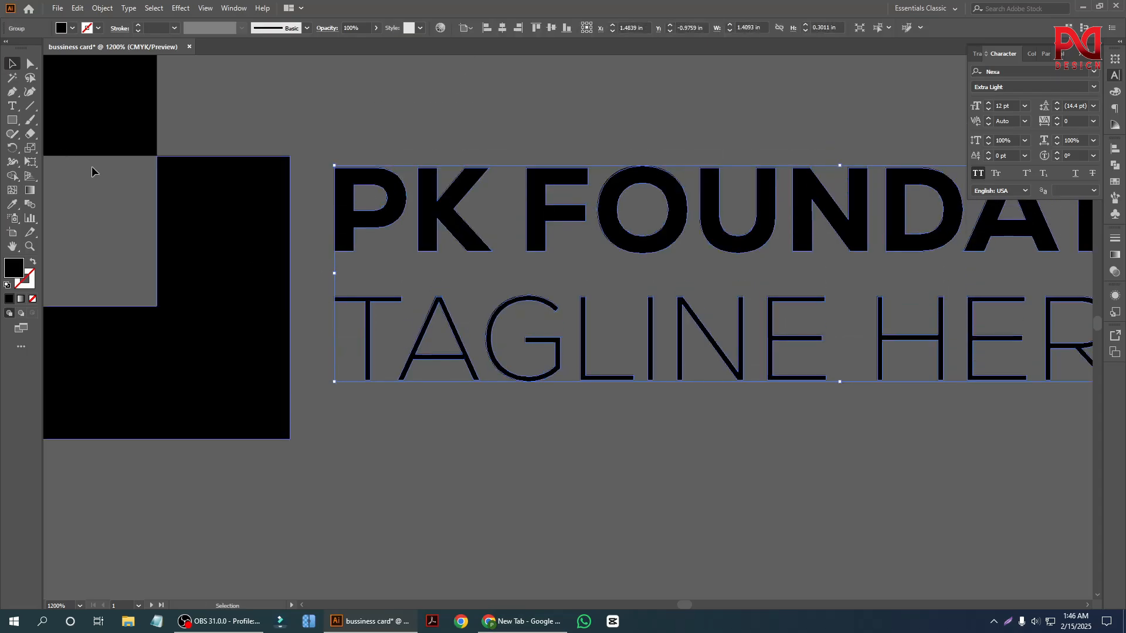
{"action": "left_click", "coordinate": [30, 106]}
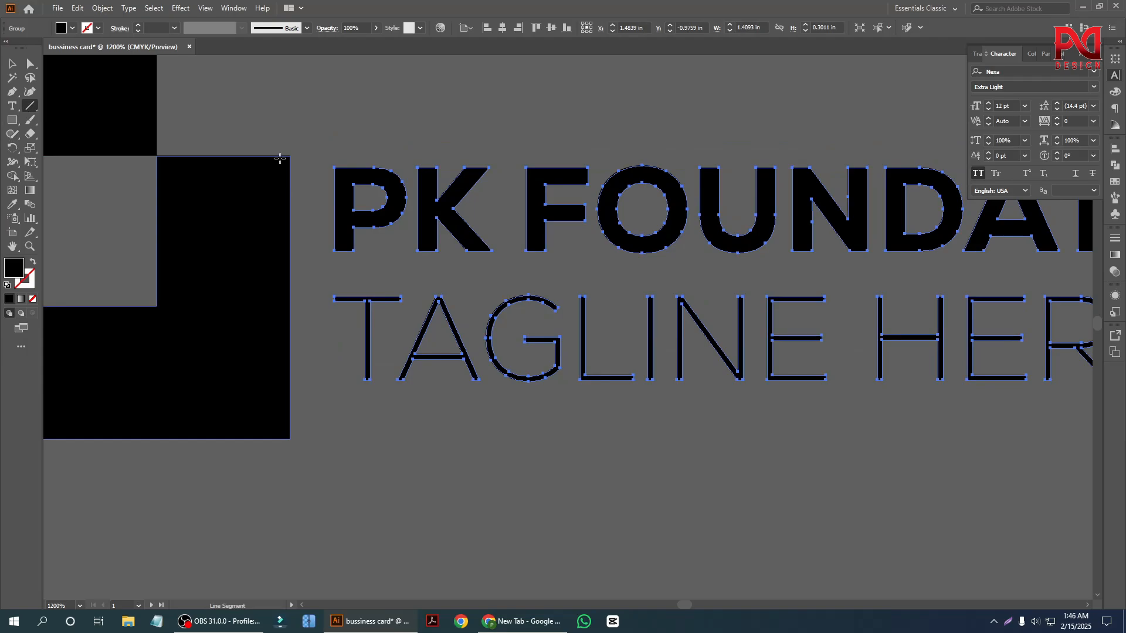
{"action": "left_click_drag", "start_coordinate": [281, 156], "coordinate": [342, 156]}
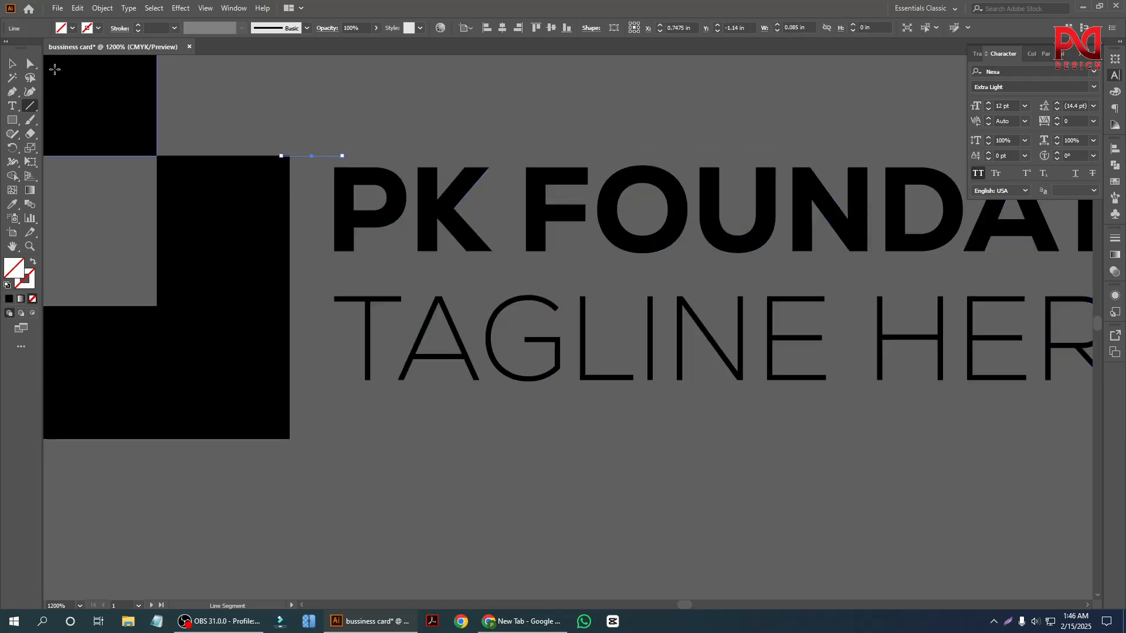
Top-align the text group to the guide line as key object.
{"action": "left_click", "coordinate": [12, 64]}
{"action": "left_click", "coordinate": [297, 209]}
{"action": "scroll", "coordinate": [297, 209], "scroll_direction": "up", "scroll_amount": 1}
{"action": "left_click", "coordinate": [348, 181]}
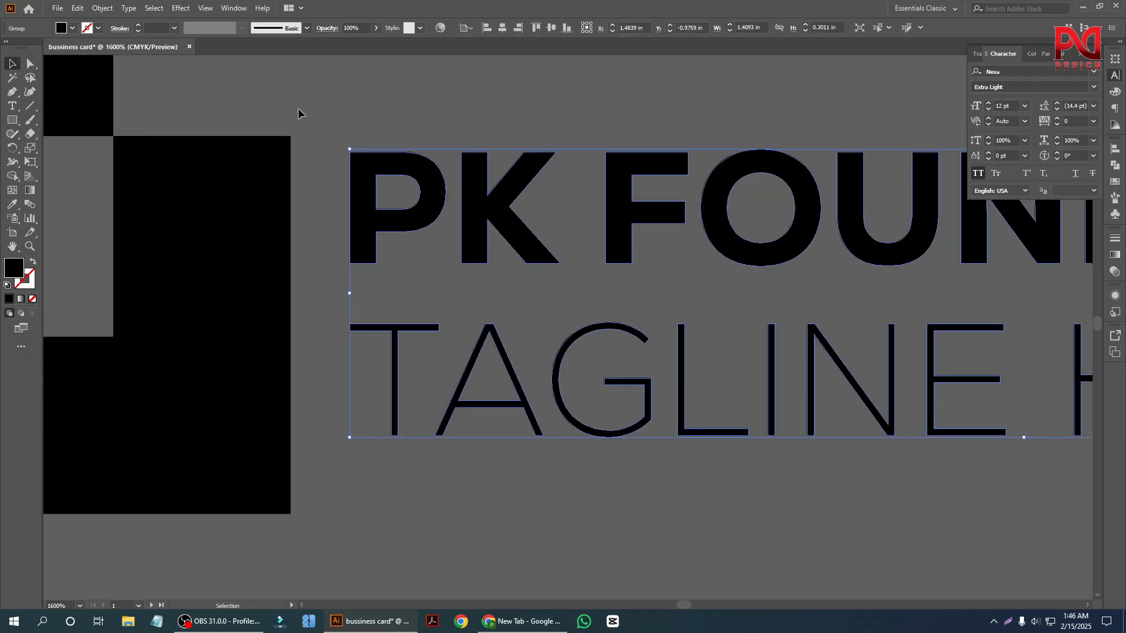
{"action": "left_click_drag", "start_coordinate": [325, 155], "coordinate": [321, 139]}
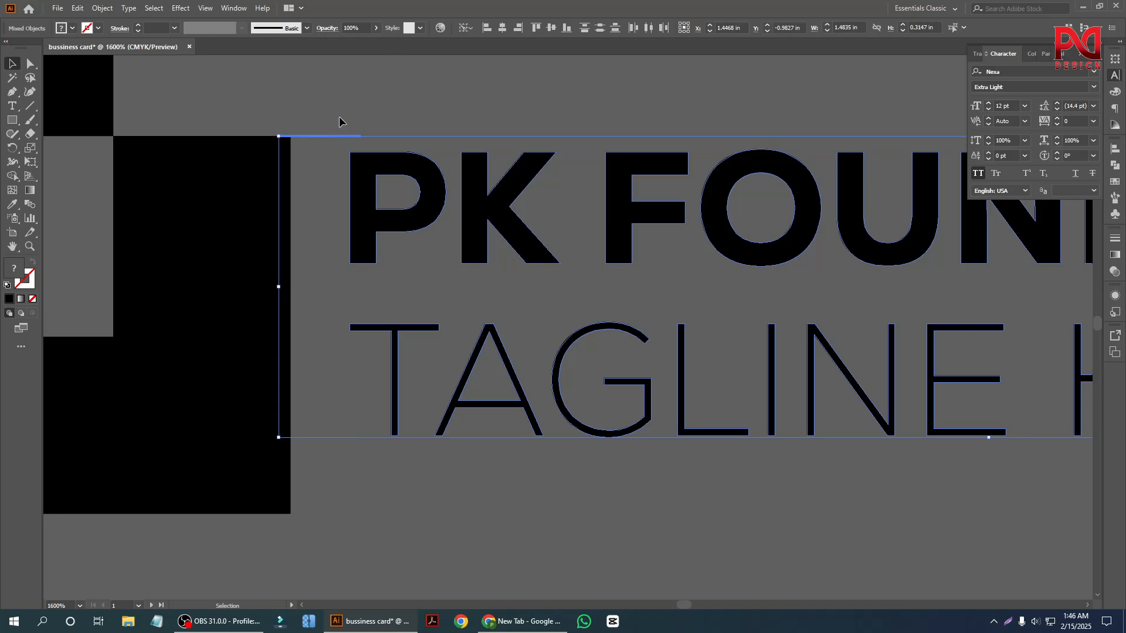
{"action": "left_click", "coordinate": [534, 30]}
{"action": "left_click", "coordinate": [444, 109]}
Delete the horizontal guide line between the squares mark and the text.
{"action": "left_click", "coordinate": [307, 136]}
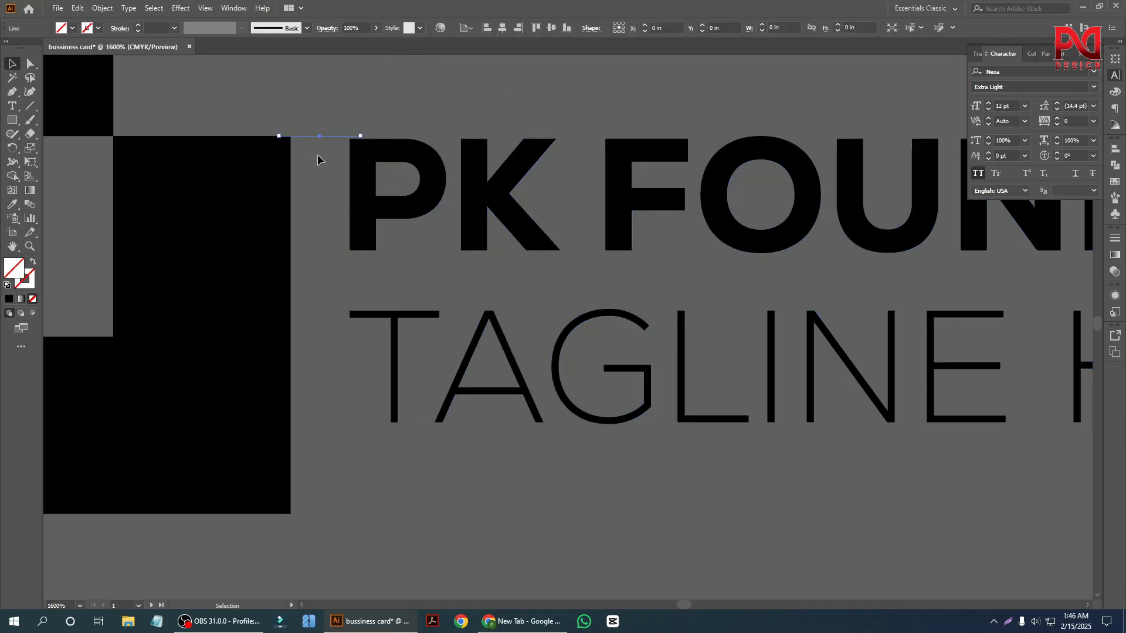
{"action": "key", "text": "Delete"}
{"action": "scroll", "coordinate": [409, 283], "scroll_direction": "down", "scroll_amount": 2}
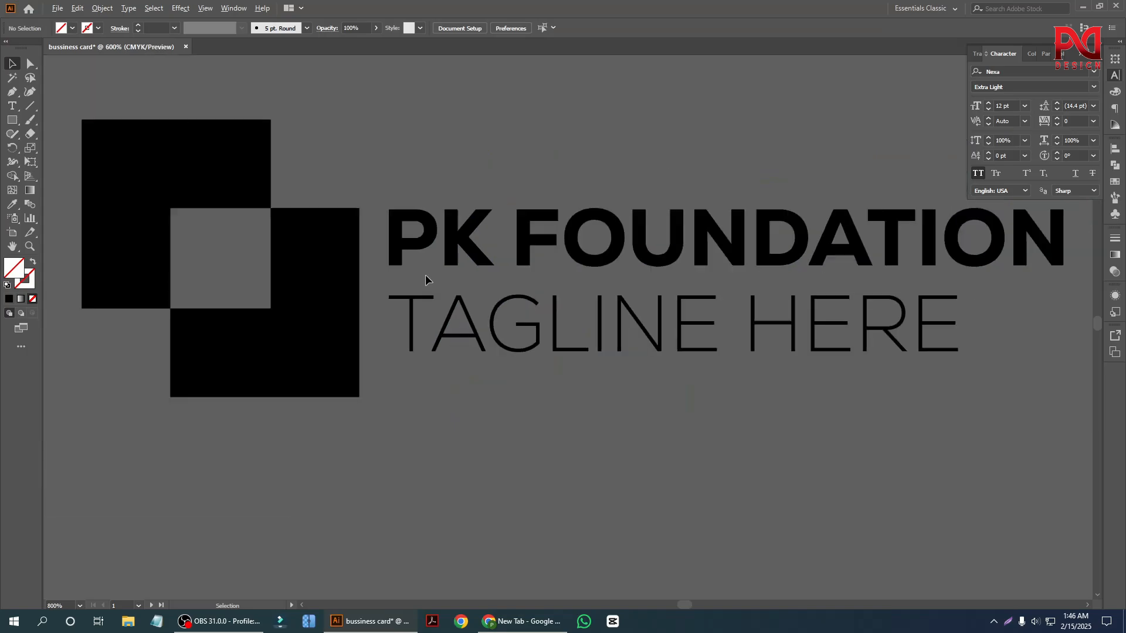
{"action": "scroll", "coordinate": [402, 293], "scroll_direction": "up", "scroll_amount": 1}
{"action": "scroll", "coordinate": [397, 292], "scroll_direction": "down", "scroll_amount": 1}
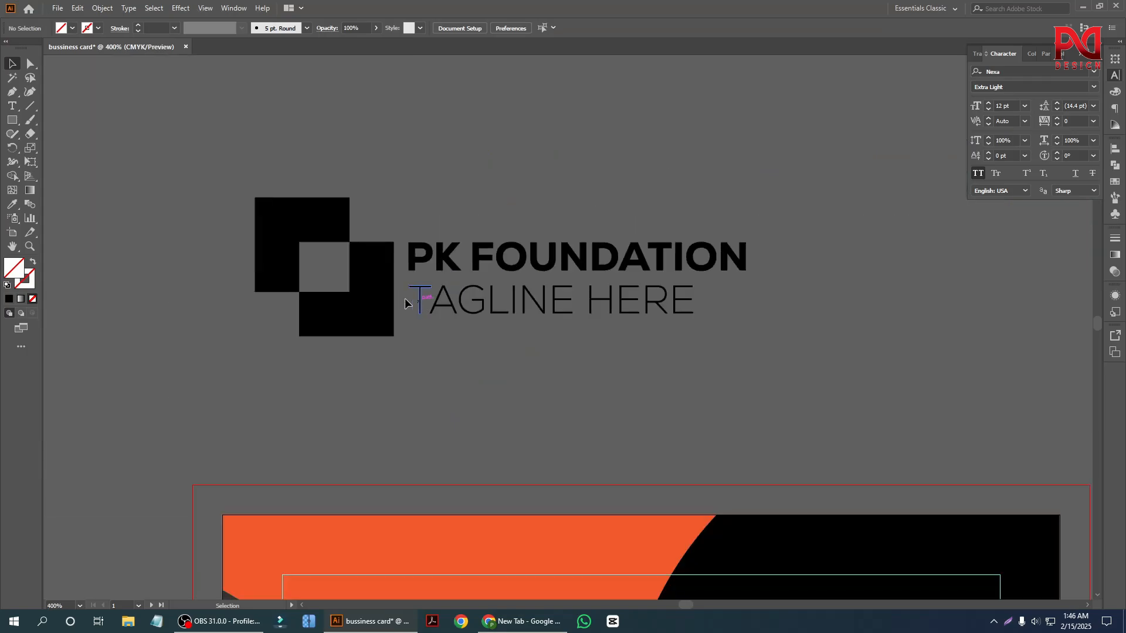
Group the squares mark with the company name and tagline as one logo.
{"action": "left_click_drag", "start_coordinate": [300, 170], "coordinate": [602, 406]}
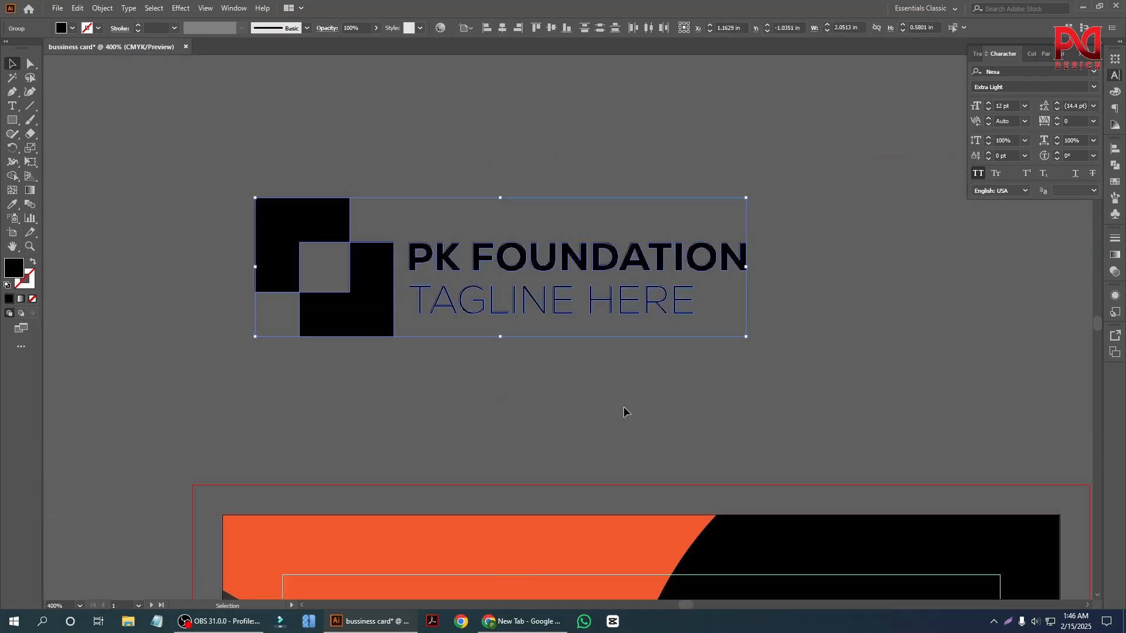
{"action": "key", "text": "ctrl+g"}
{"action": "left_click", "coordinate": [624, 406]}
Scale the grouped logo down proportionally to about 1.53 in wide.
{"action": "scroll", "coordinate": [367, 335], "scroll_direction": "down", "scroll_amount": 2}
{"action": "left_click", "coordinate": [474, 312]}
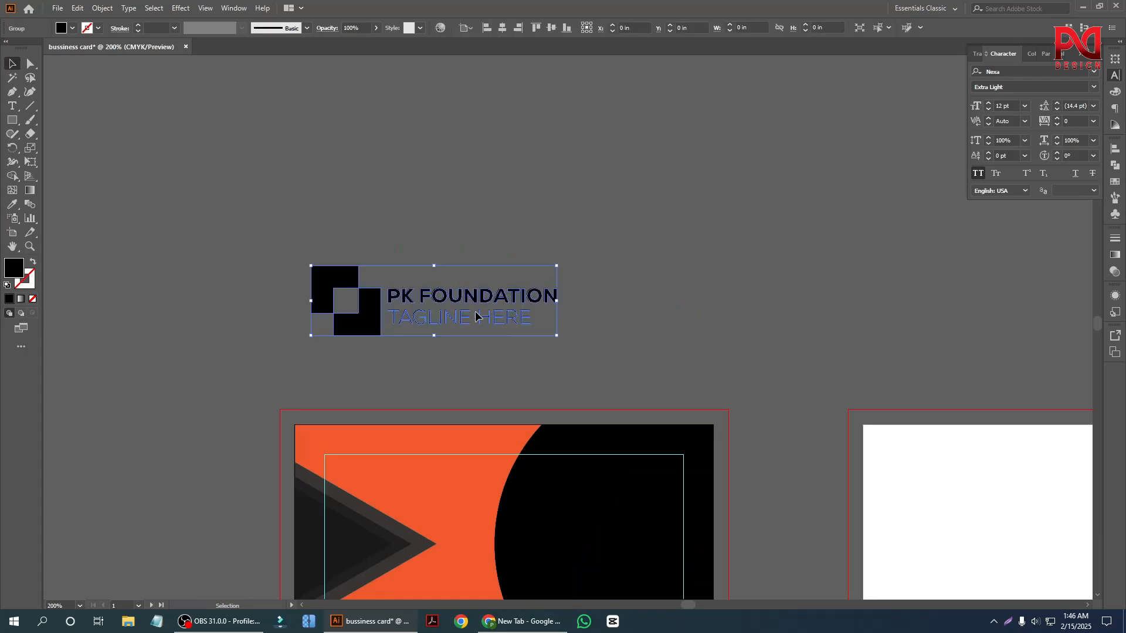
{"action": "left_click_drag", "start_coordinate": [556, 336], "coordinate": [526, 327]}
{"action": "left_click", "coordinate": [563, 329]}
{"action": "scroll", "coordinate": [562, 333], "scroll_direction": "down", "scroll_amount": 3}
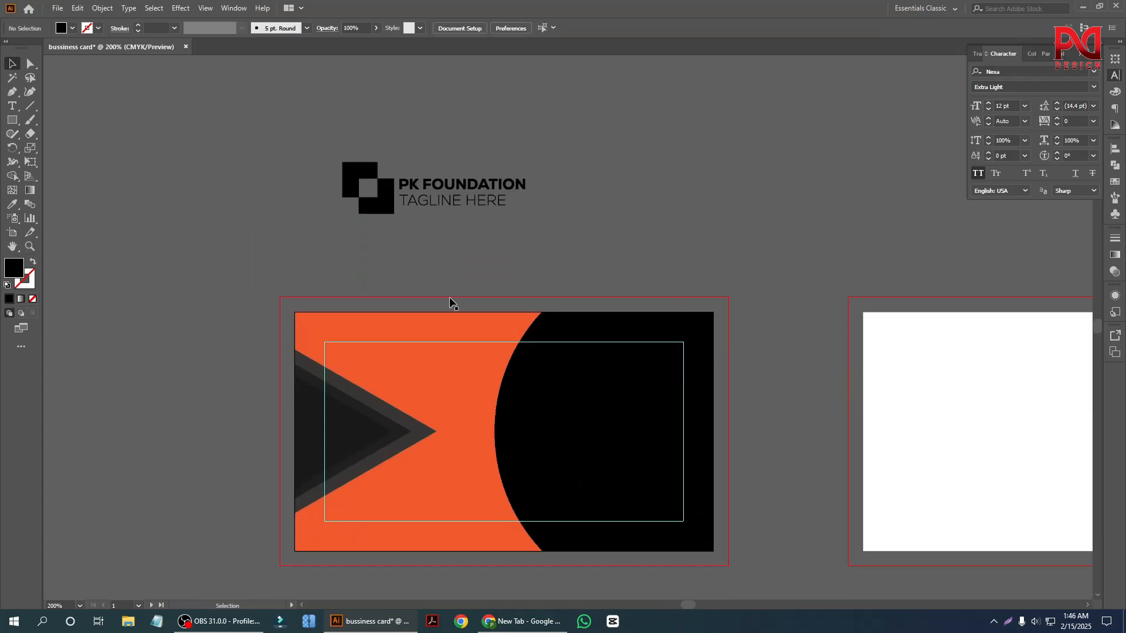
Try the black logo on the front card's orange area, and move it back outside the artboard.
{"action": "left_click_drag", "start_coordinate": [430, 156], "coordinate": [417, 338]}
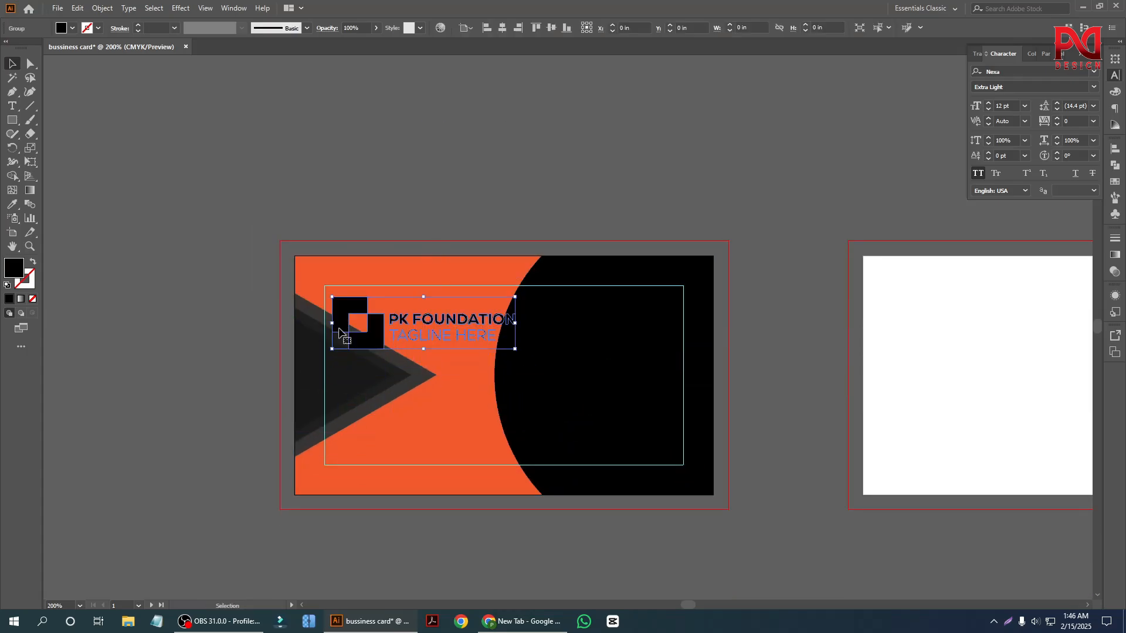
{"action": "left_click", "coordinate": [245, 337]}
{"action": "scroll", "coordinate": [336, 357], "scroll_direction": "up", "scroll_amount": 2}
{"action": "left_click", "coordinate": [420, 326]}
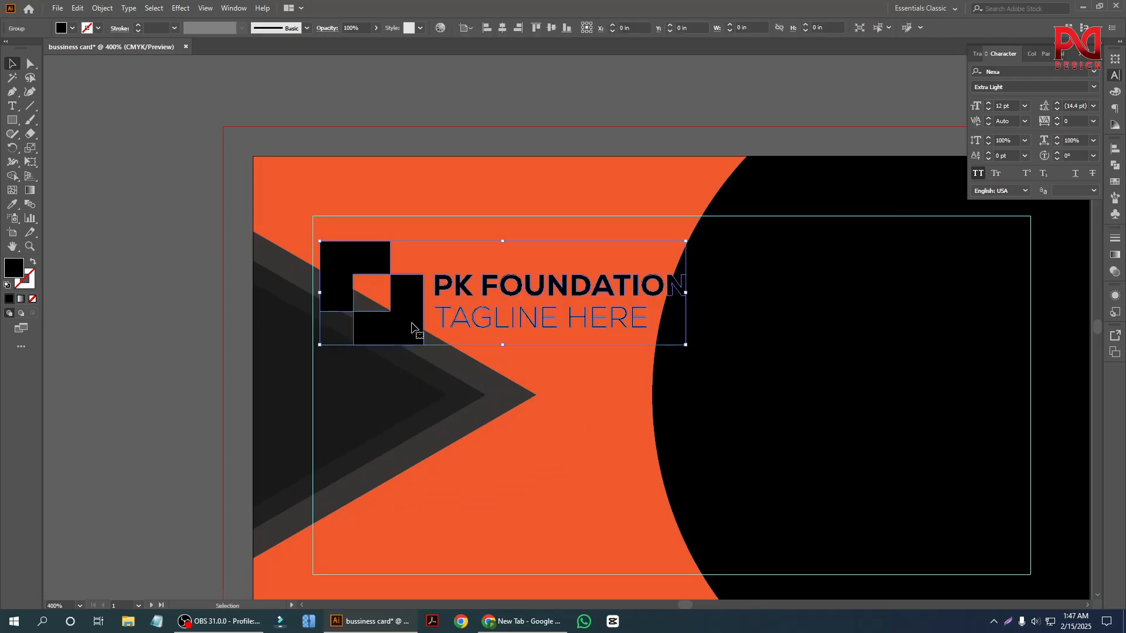
{"action": "scroll", "coordinate": [421, 326], "scroll_direction": "down", "scroll_amount": 1}
{"action": "left_click_drag", "start_coordinate": [401, 320], "coordinate": [197, 168]}
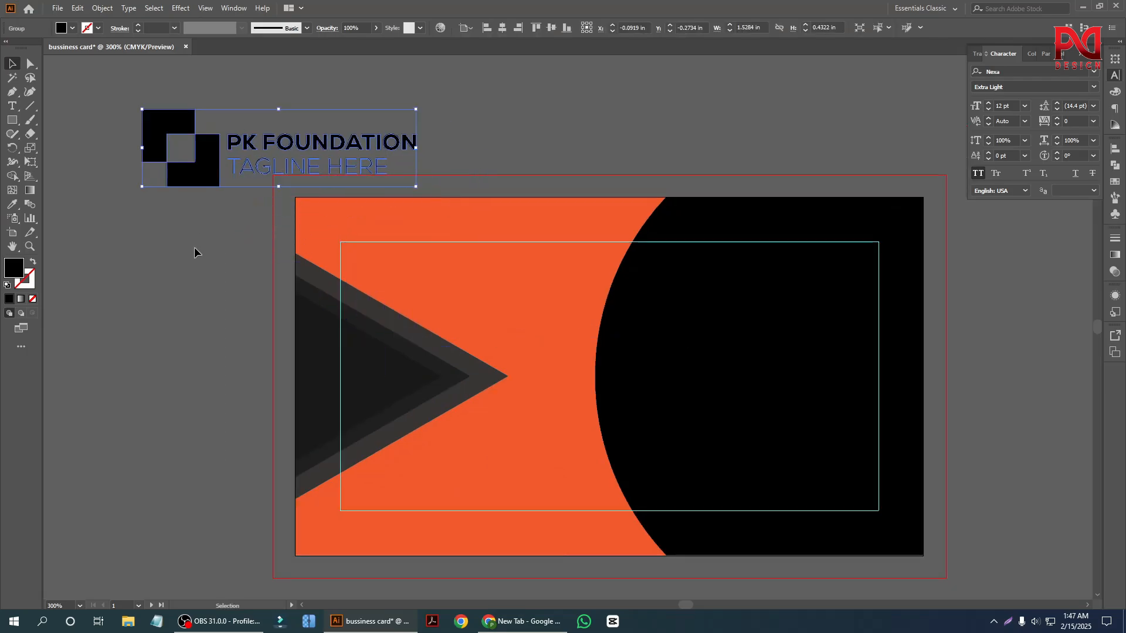
{"action": "scroll", "coordinate": [195, 251], "scroll_direction": "up", "scroll_amount": 2}
Fill the whole logo with white.
{"action": "left_click", "coordinate": [72, 28]}
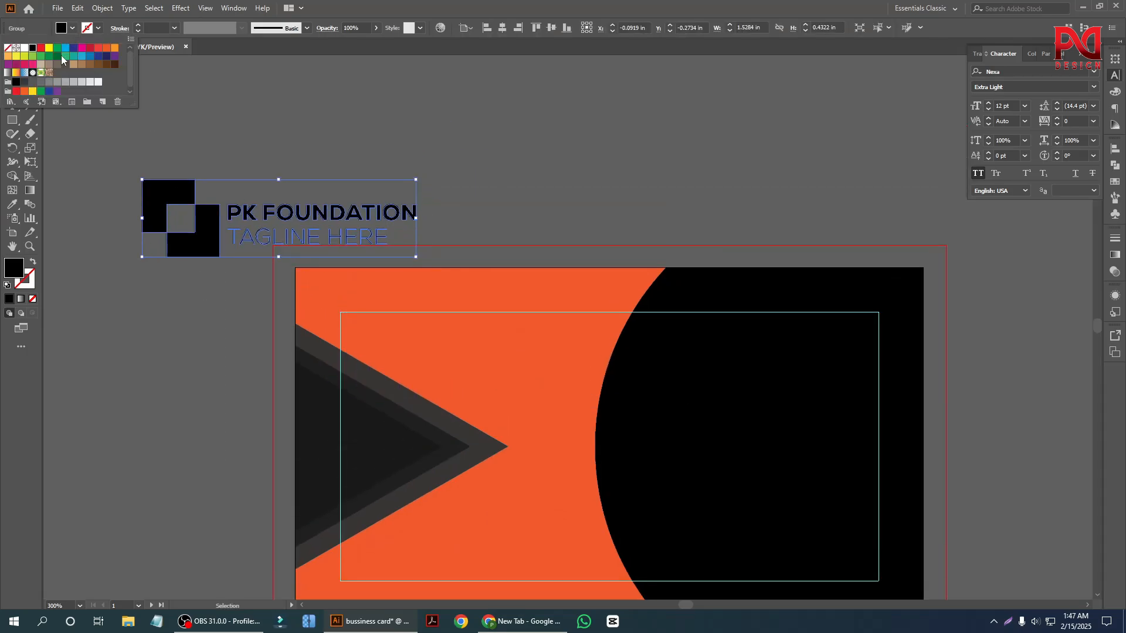
{"action": "left_click", "coordinate": [25, 49]}
{"action": "left_click", "coordinate": [472, 189]}
Move the white logo onto the front card's orange area and scale it down to about 0.93 in wide.
{"action": "left_click_drag", "start_coordinate": [365, 232], "coordinate": [501, 226]}
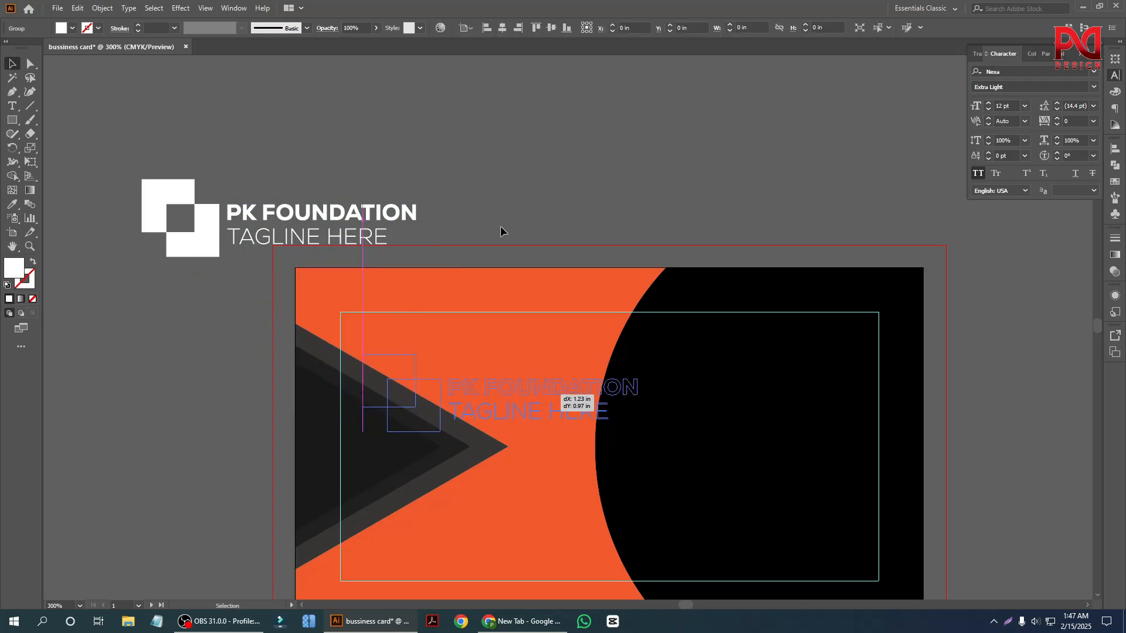
{"action": "left_click", "coordinate": [500, 227]}
{"action": "scroll", "coordinate": [378, 302], "scroll_direction": "down", "scroll_amount": 1}
{"action": "scroll", "coordinate": [472, 388], "scroll_direction": "up", "scroll_amount": 1}
{"action": "left_click", "coordinate": [504, 370]}
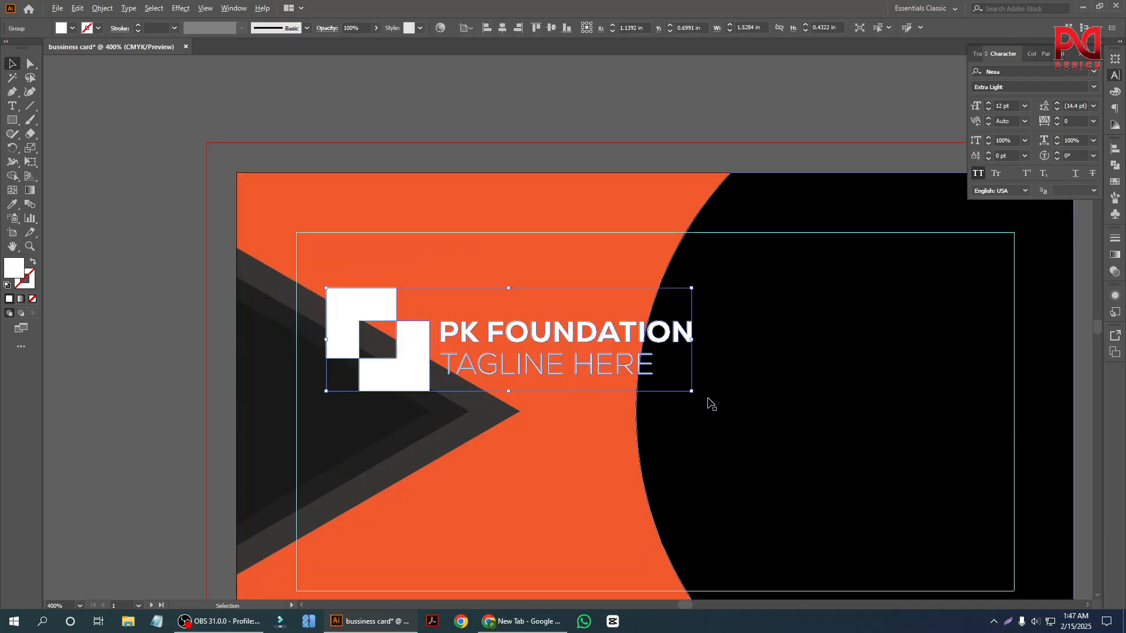
{"action": "left_click_drag", "start_coordinate": [691, 390], "coordinate": [571, 360]}
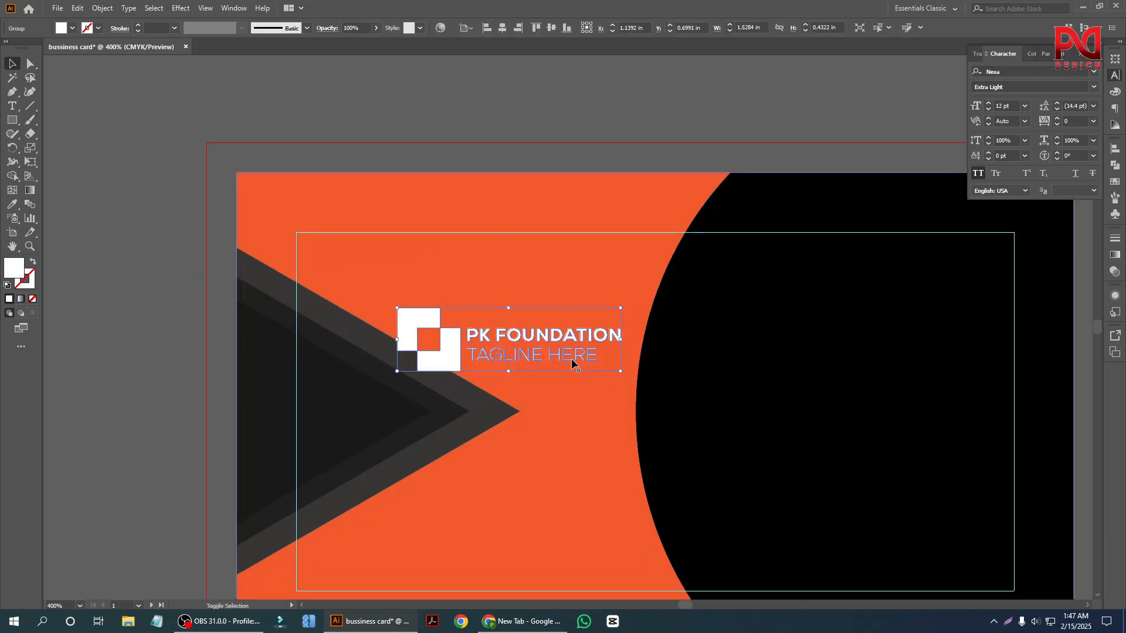
Lock the orange background rectangle of the front card.
{"action": "left_click", "coordinate": [477, 287]}
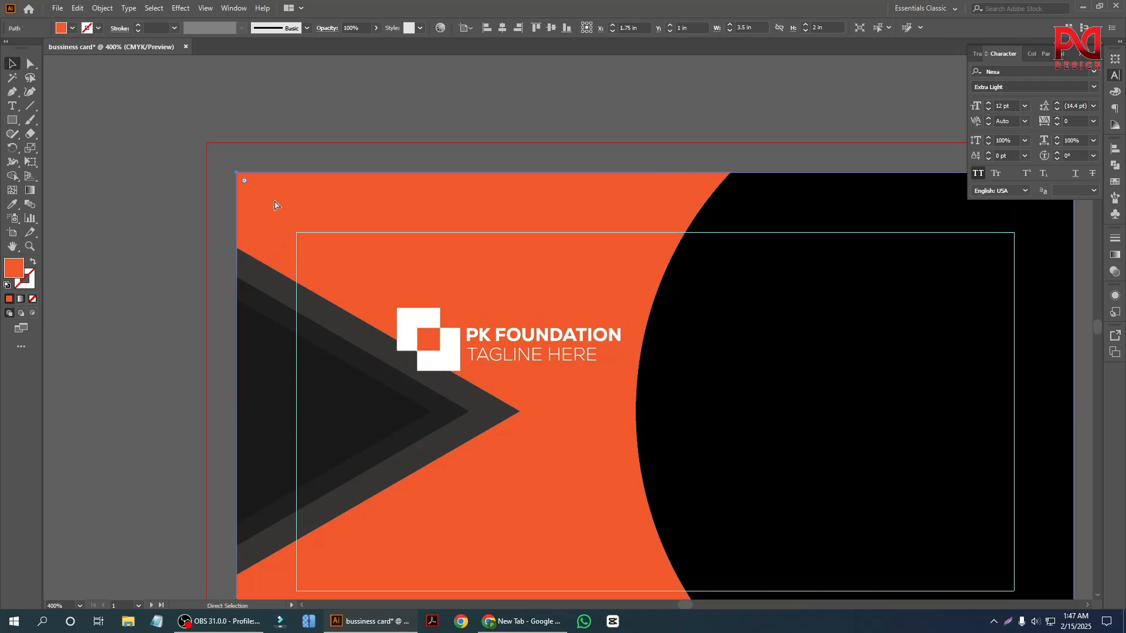
{"action": "key", "text": "ctrl+2"}
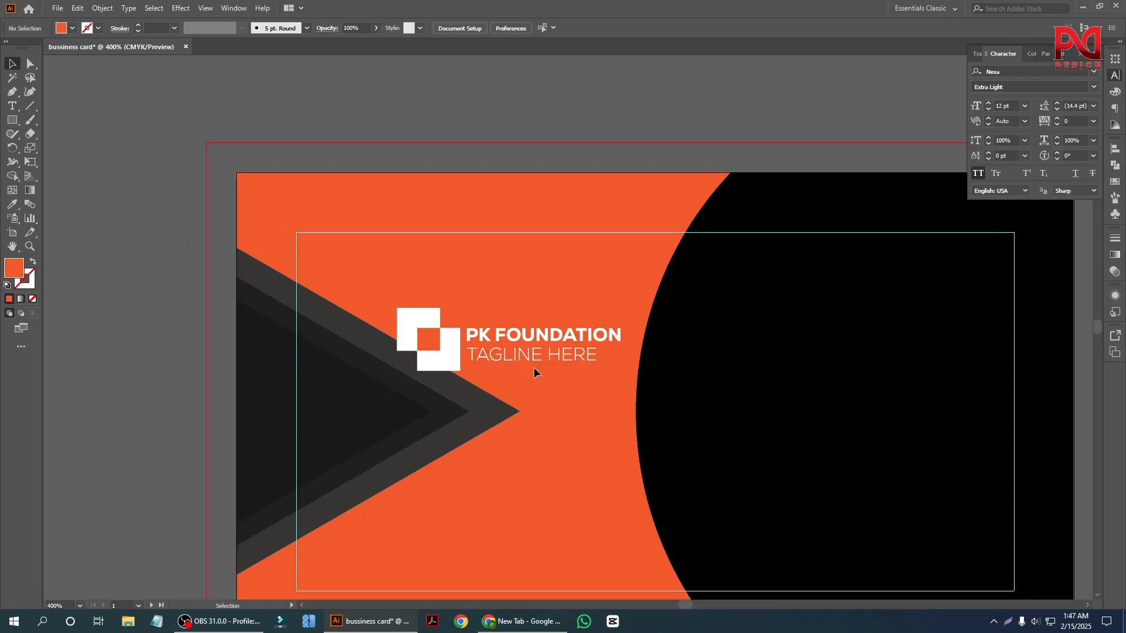
Shift the logo up and left so it sits just inside the upper-left corner of the card's inner margin frame.
{"action": "left_click_drag", "start_coordinate": [447, 318], "coordinate": [382, 297]}
{"action": "left_click", "coordinate": [159, 272]}
{"action": "key", "text": "ctrl+minus"}
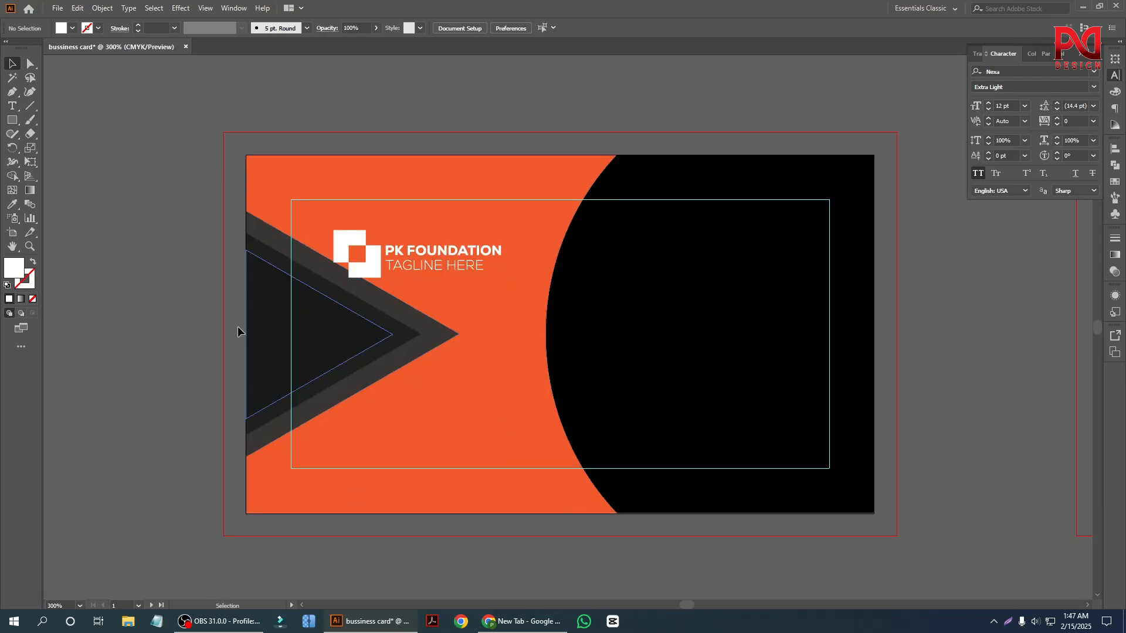
{"action": "scroll", "coordinate": [238, 343], "scroll_direction": "down", "scroll_amount": 1}
{"action": "scroll", "coordinate": [329, 367], "scroll_direction": "up", "scroll_amount": 3}
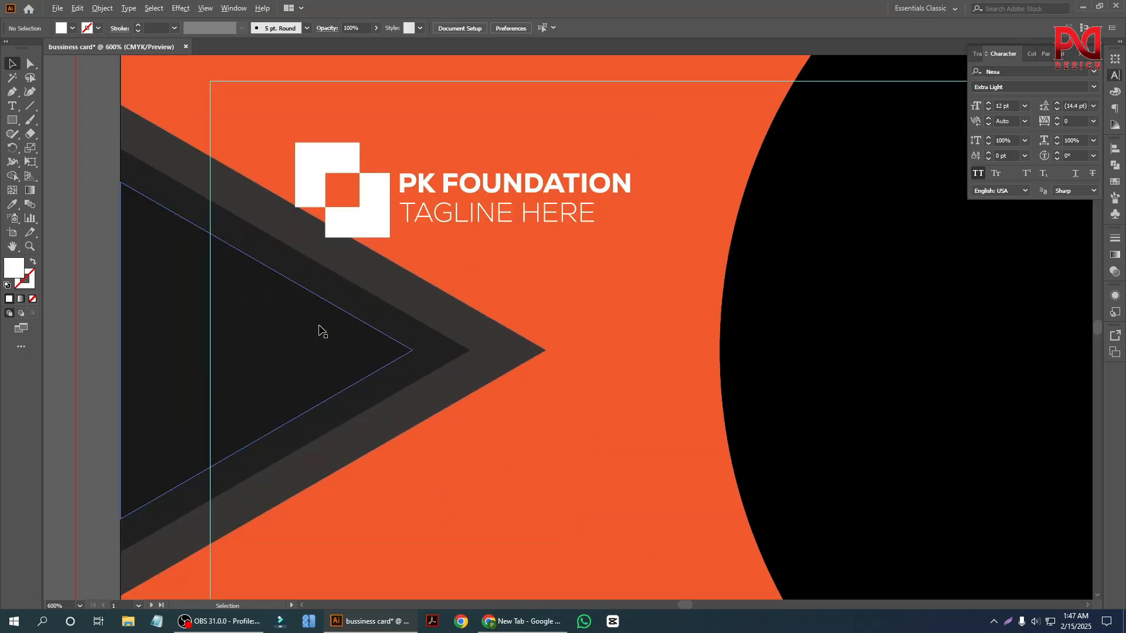
{"action": "left_click_drag", "start_coordinate": [355, 227], "coordinate": [329, 218]}
{"action": "scroll", "coordinate": [316, 294], "scroll_direction": "down", "scroll_amount": 3}
{"action": "left_click", "coordinate": [295, 355]}
{"action": "scroll", "coordinate": [454, 316], "scroll_direction": "up", "scroll_amount": 1}
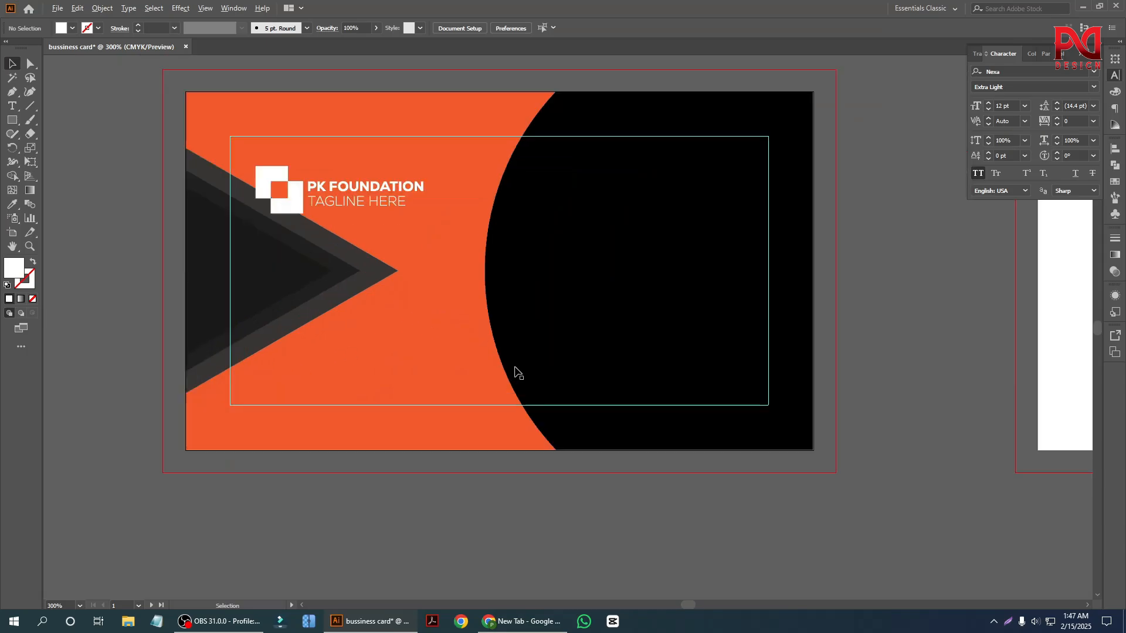
Add a line of placeholder point text on the upper part of the card's black area.
{"action": "scroll", "coordinate": [528, 370], "scroll_direction": "up", "scroll_amount": 2}
{"action": "left_click", "coordinate": [12, 106]}
{"action": "scroll", "coordinate": [686, 319], "scroll_direction": "up", "scroll_amount": 1}
{"action": "scroll", "coordinate": [510, 284], "scroll_direction": "up", "scroll_amount": 1}
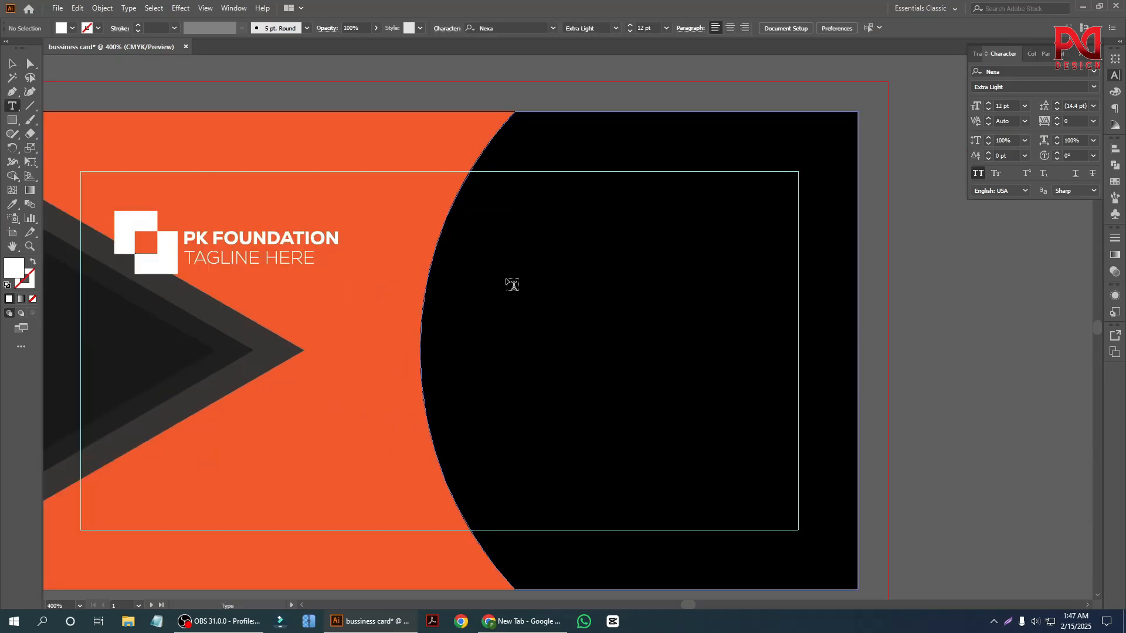
{"action": "left_click", "coordinate": [507, 282]}
Fill the placeholder text on the black area with white.
{"action": "left_click", "coordinate": [8, 59]}
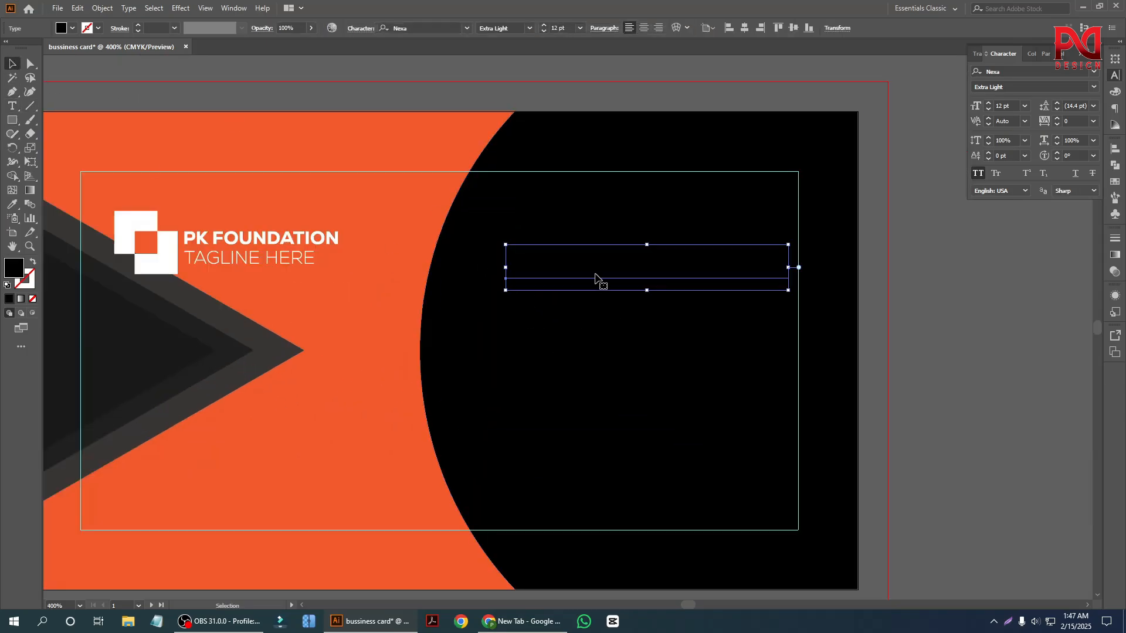
{"action": "left_click", "coordinate": [72, 28]}
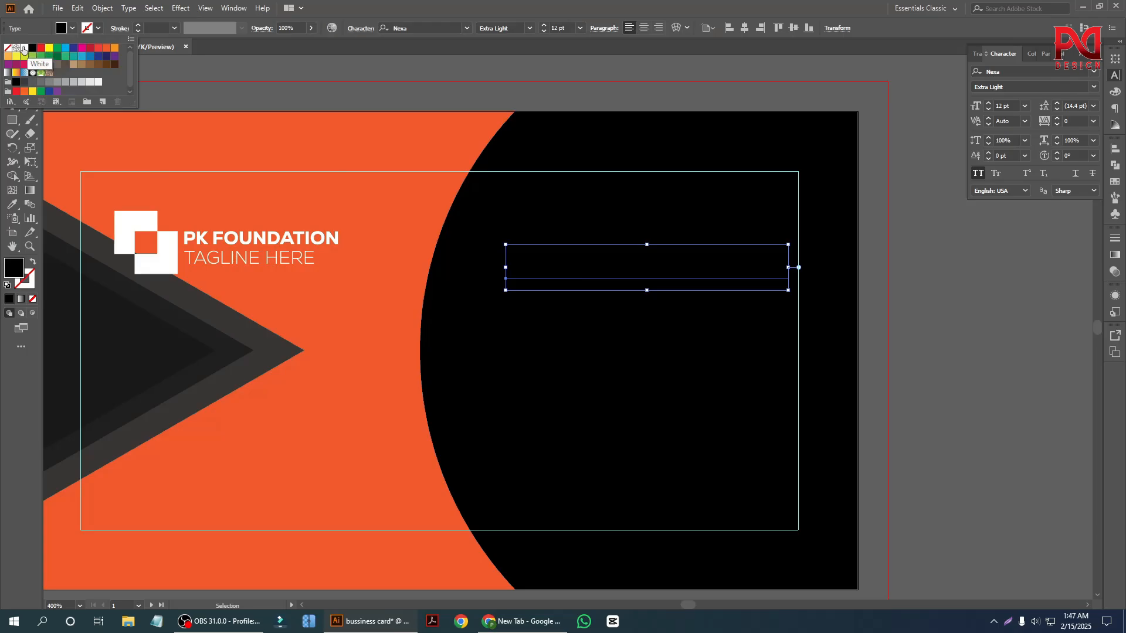
{"action": "left_click", "coordinate": [25, 48]}
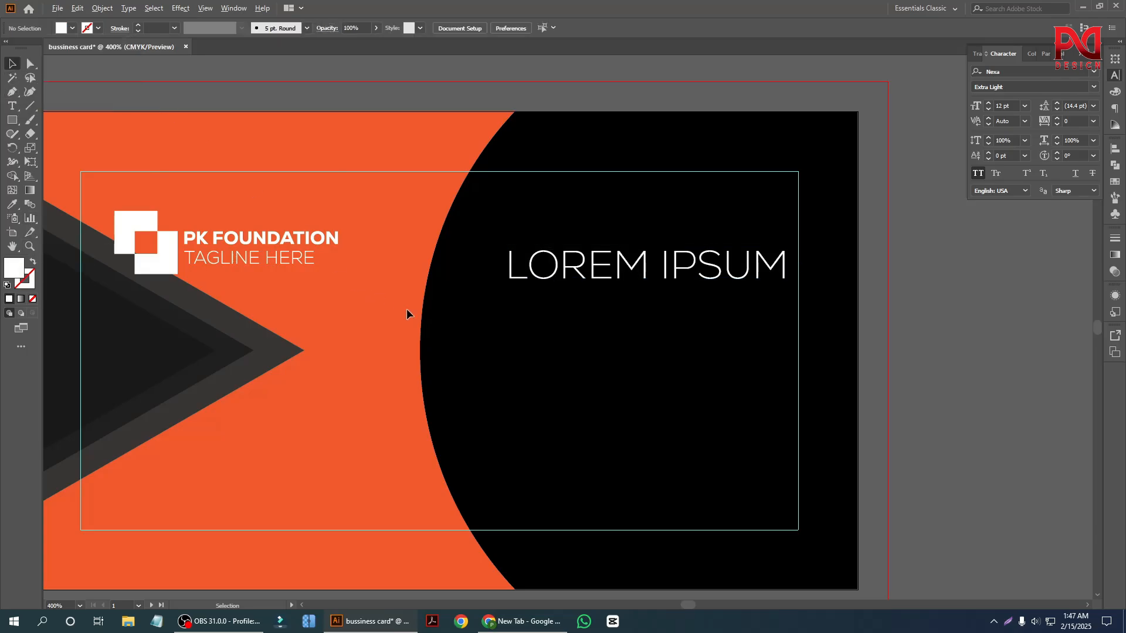
Open the placeholder text on the black area for editing with its whole line selected.
{"action": "scroll", "coordinate": [407, 311], "scroll_direction": "down", "scroll_amount": 3}
{"action": "scroll", "coordinate": [603, 395], "scroll_direction": "up", "scroll_amount": 3}
{"action": "triple_click", "coordinate": [483, 258]}
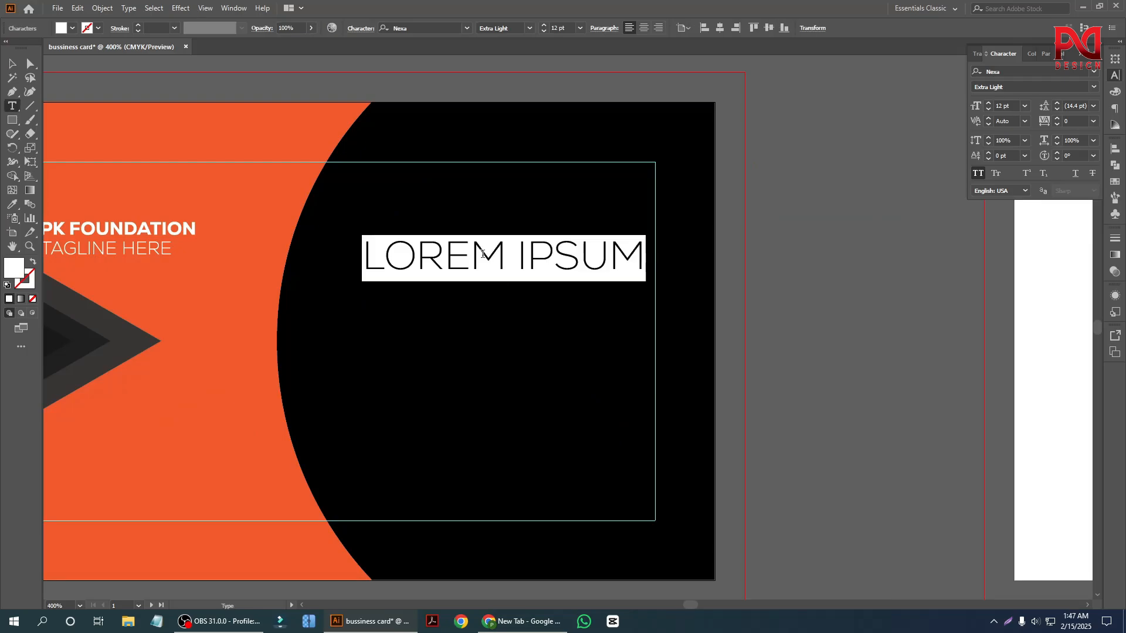
Replace the placeholder line on the black area with the cardholder's full name and move it up slightly.
{"action": "type", "text": "JOHN"}
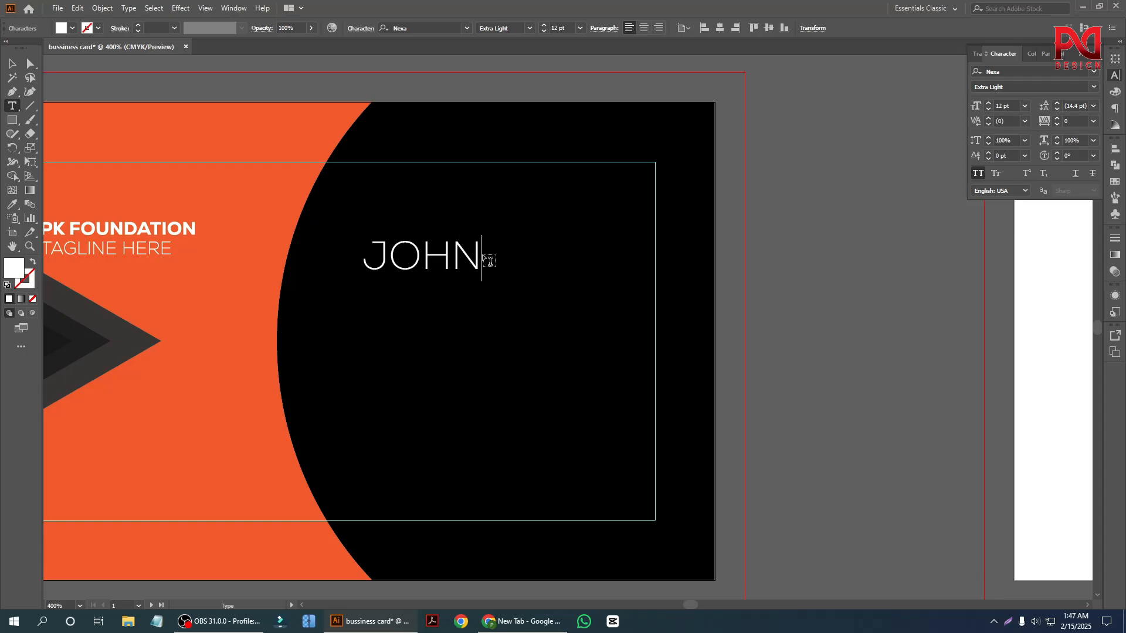
{"action": "type", "text": " SMITH"}
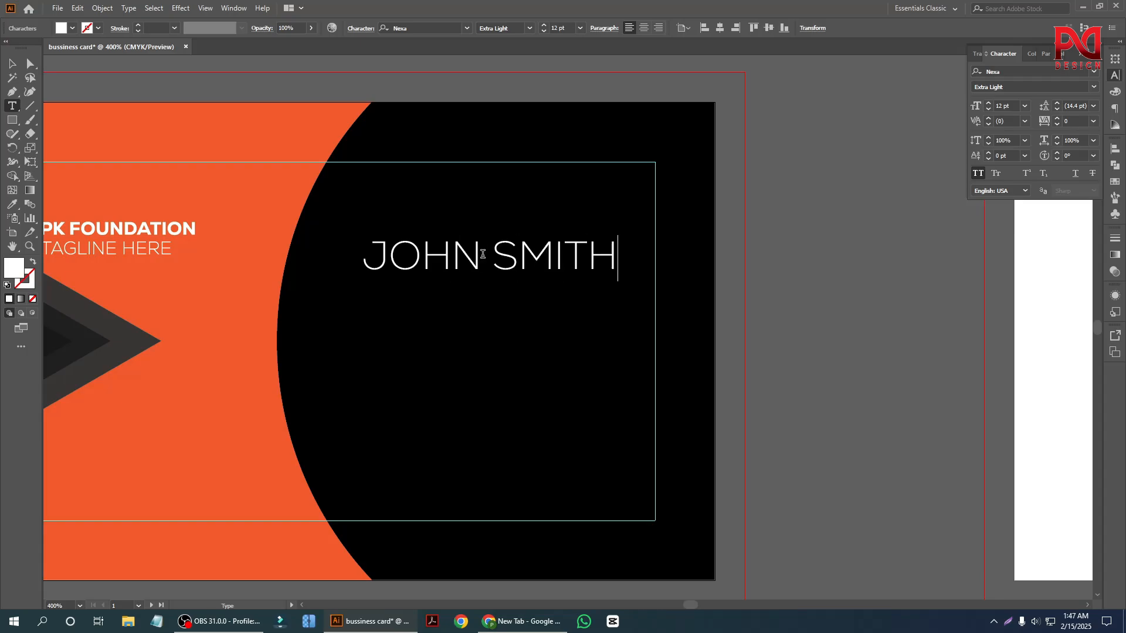
{"action": "left_click", "coordinate": [11, 66]}
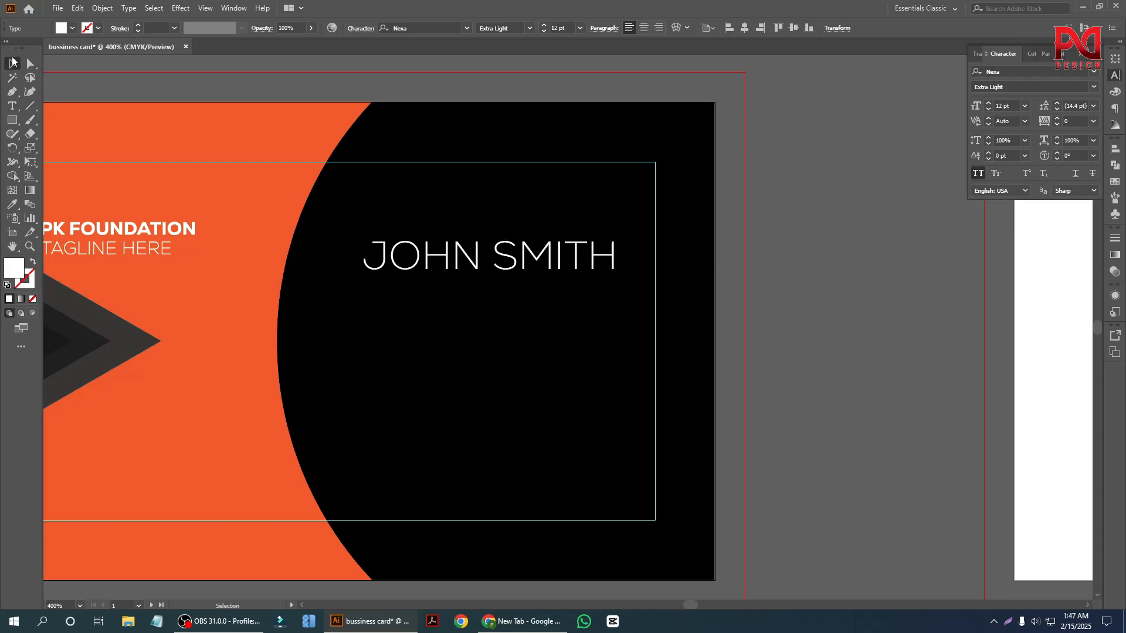
{"action": "left_click", "coordinate": [836, 298]}
{"action": "scroll", "coordinate": [604, 378], "scroll_direction": "down", "scroll_amount": 1}
{"action": "scroll", "coordinate": [520, 370], "scroll_direction": "up", "scroll_amount": 2}
{"action": "scroll", "coordinate": [520, 374], "scroll_direction": "up", "scroll_amount": 1}
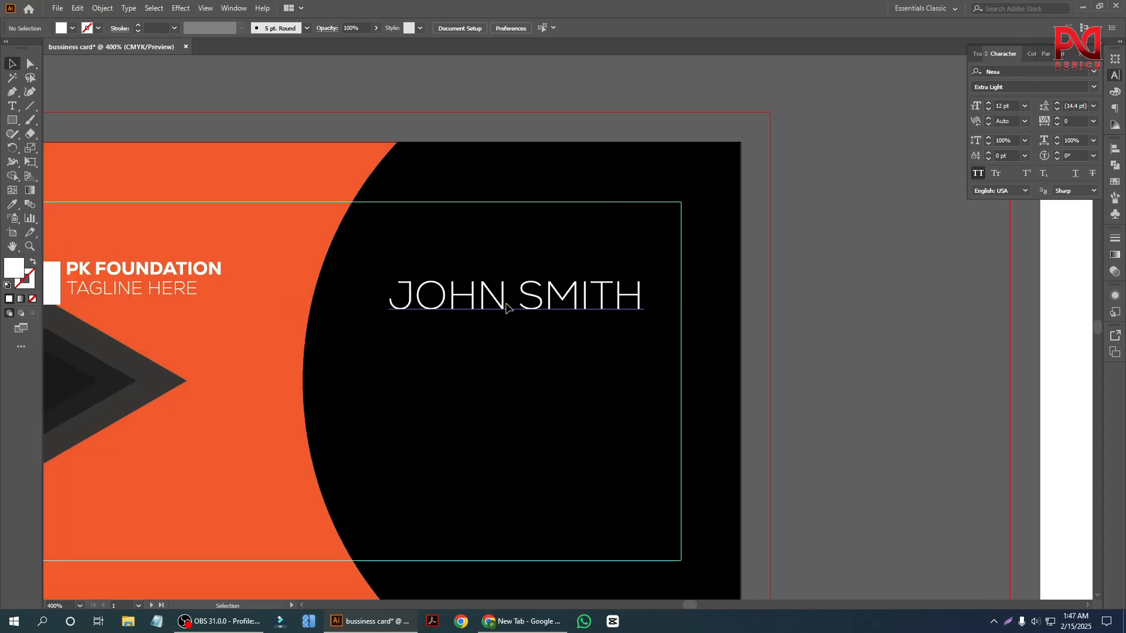
{"action": "left_click_drag", "start_coordinate": [550, 293], "coordinate": [550, 251]}
Set the name line's font to Lato Regular and enlarge it slightly to about 12.44 pt.
{"action": "left_click", "coordinate": [1044, 71]}
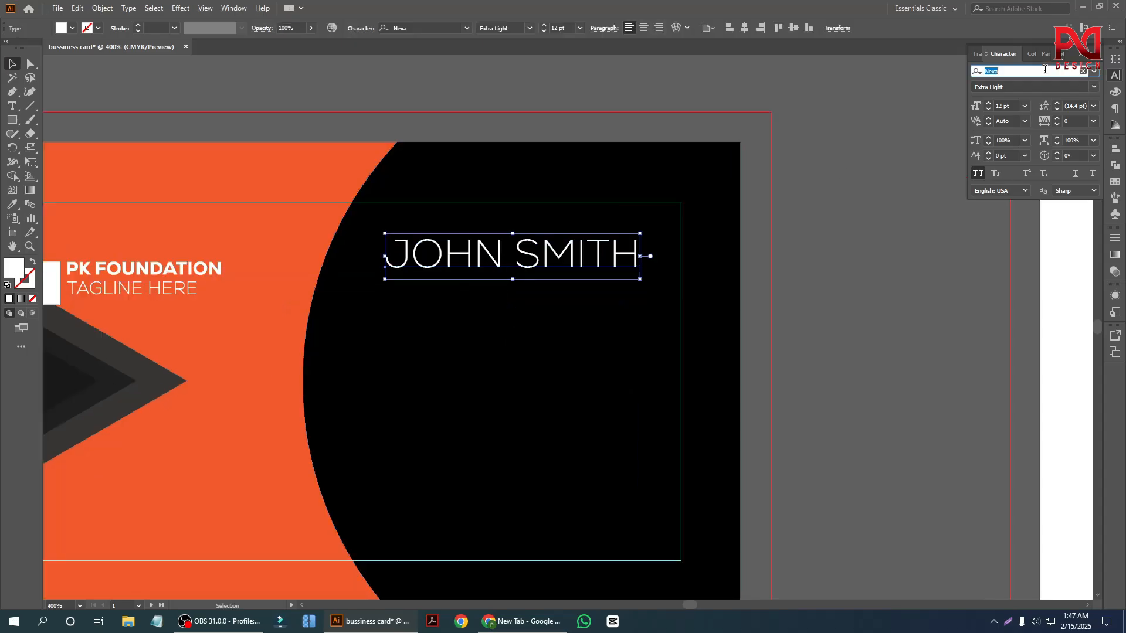
{"action": "type", "text": "lato"}
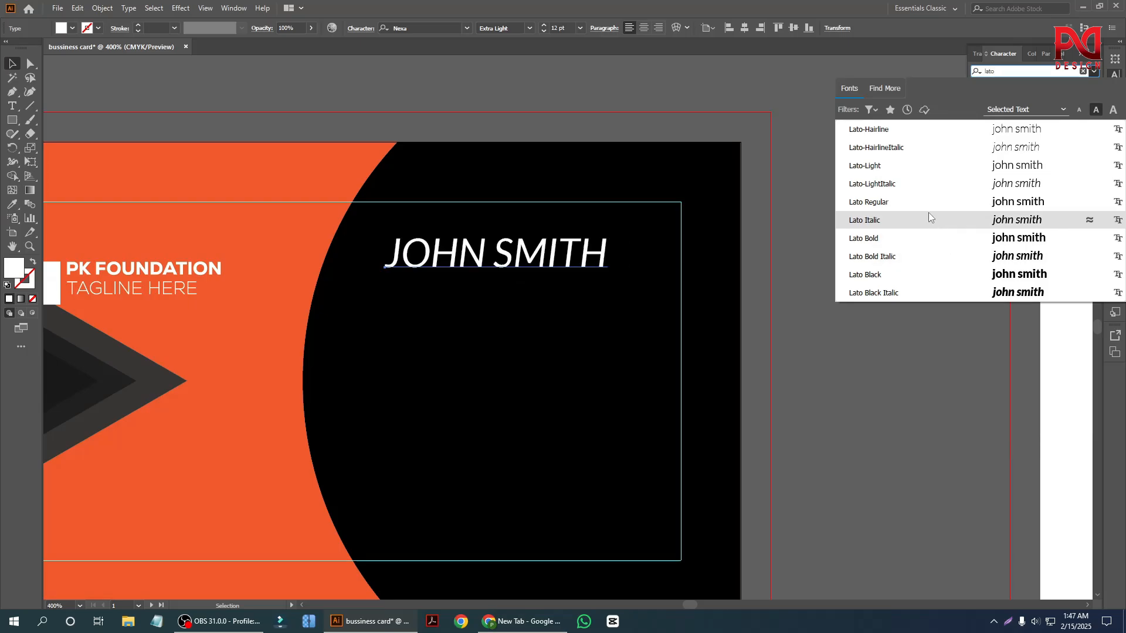
{"action": "left_click", "coordinate": [920, 199]}
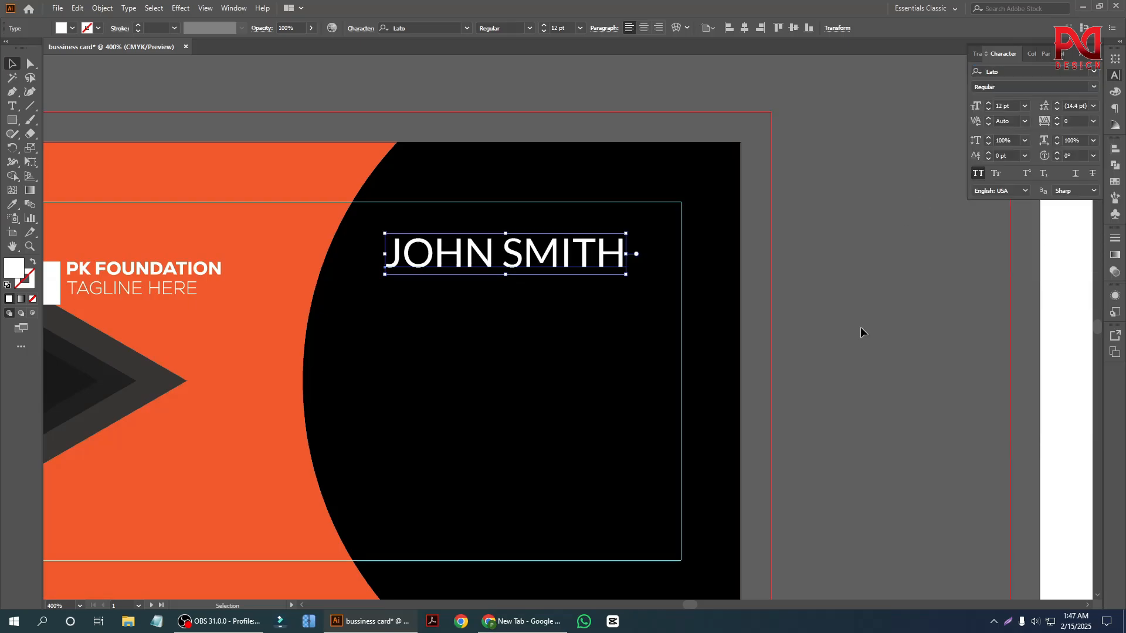
{"action": "left_click", "coordinate": [860, 326]}
{"action": "scroll", "coordinate": [641, 319], "scroll_direction": "down", "scroll_amount": 2}
{"action": "scroll", "coordinate": [602, 328], "scroll_direction": "up", "scroll_amount": 2}
{"action": "left_click", "coordinate": [614, 258]}
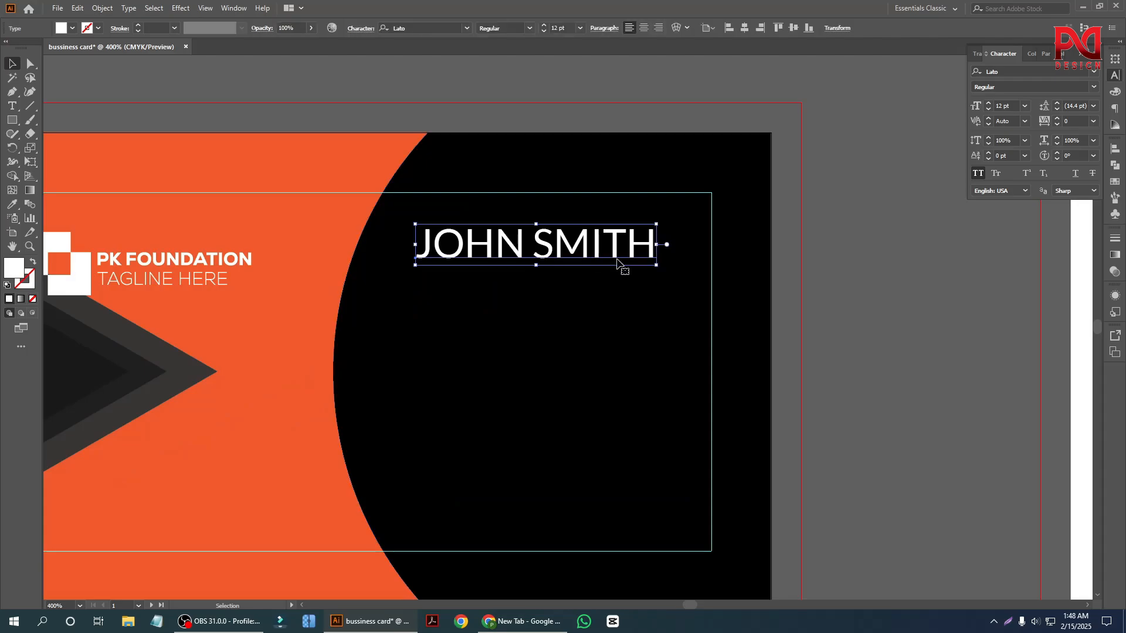
{"action": "left_click_drag", "start_coordinate": [660, 266], "coordinate": [661, 270]}
Duplicate the name line directly below itself and replace the copy's text with "GRAPHICS DESIGNER".
{"action": "left_click_drag", "start_coordinate": [592, 247], "coordinate": [583, 284]}
{"action": "left_click", "coordinate": [832, 287]}
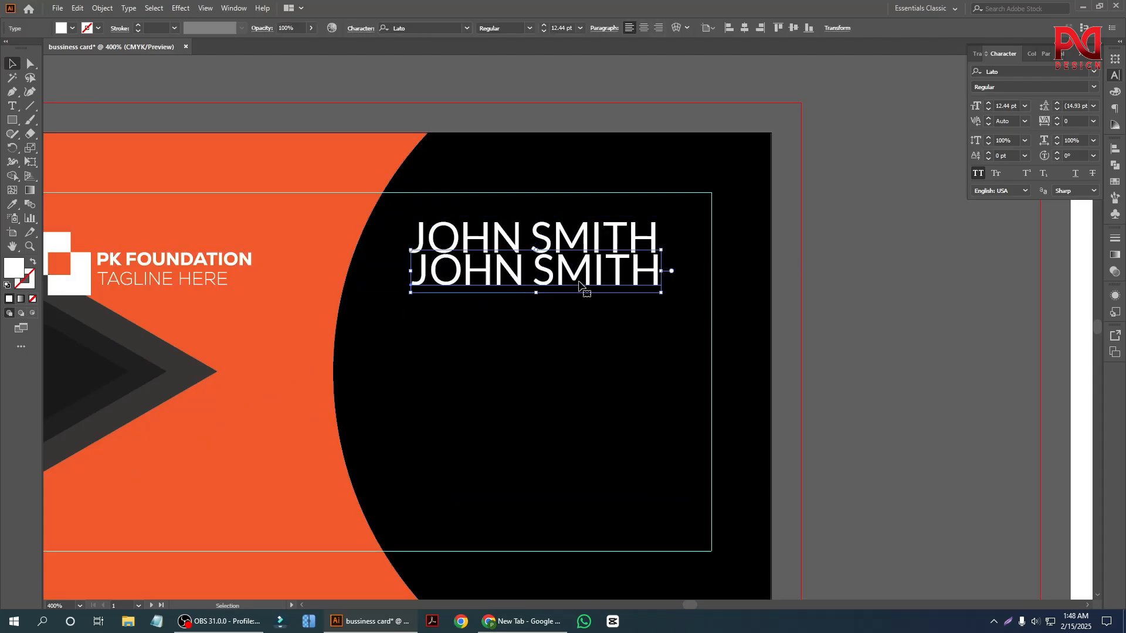
{"action": "double_click", "coordinate": [582, 284]}
{"action": "key", "text": "ctrl+a"}
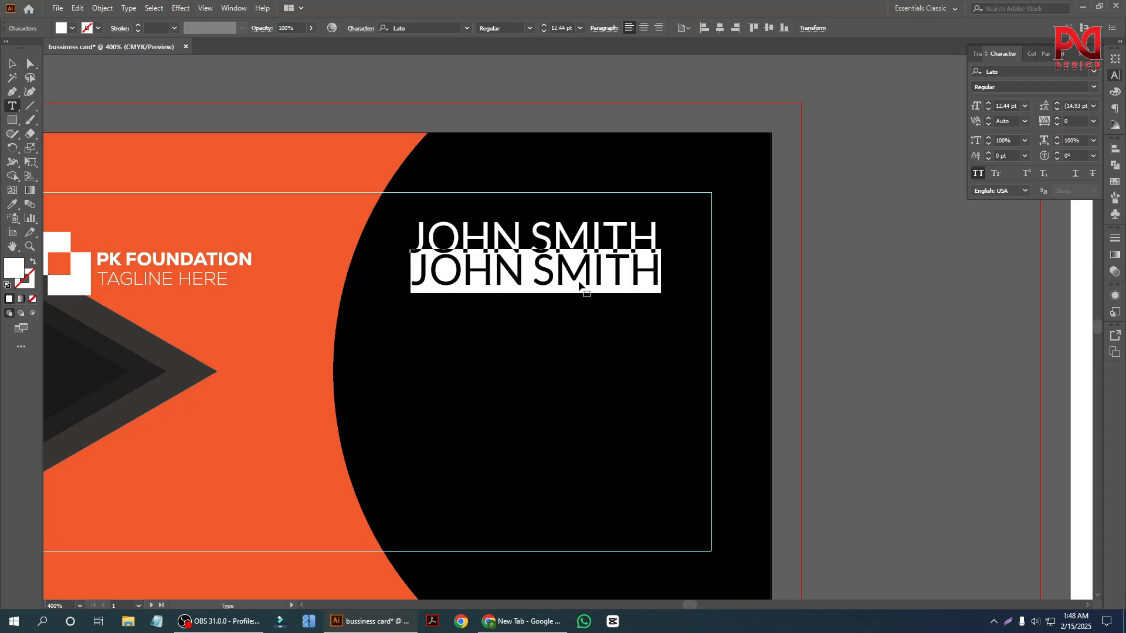
{"action": "type", "text": "G"}
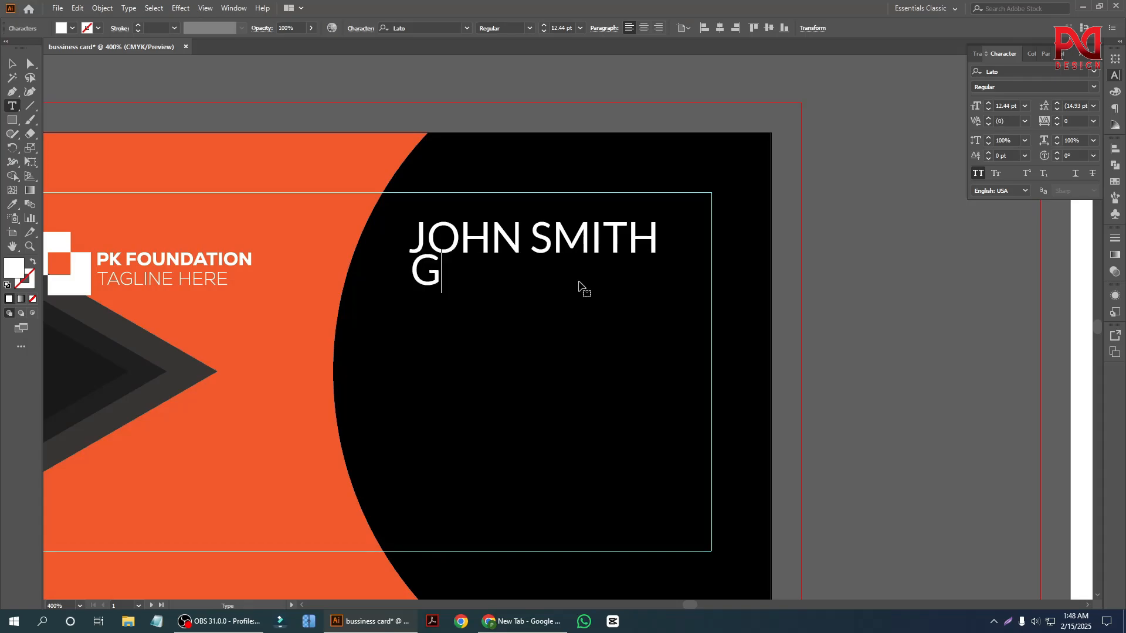
{"action": "type", "text": "RAPHIC"}
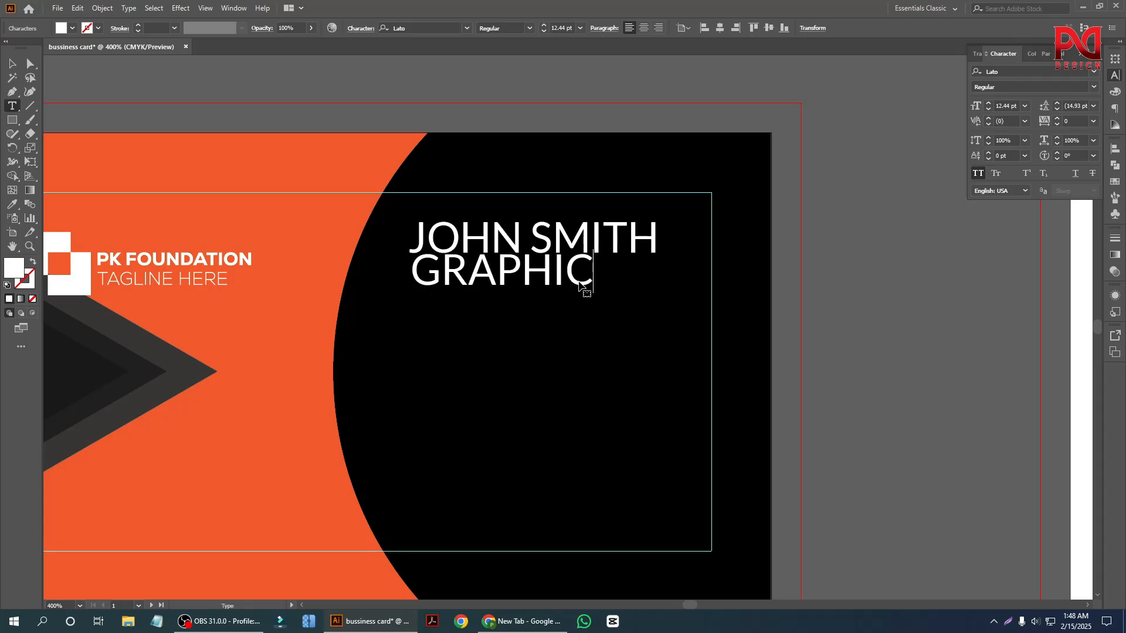
{"action": "type", "text": "S DESI"}
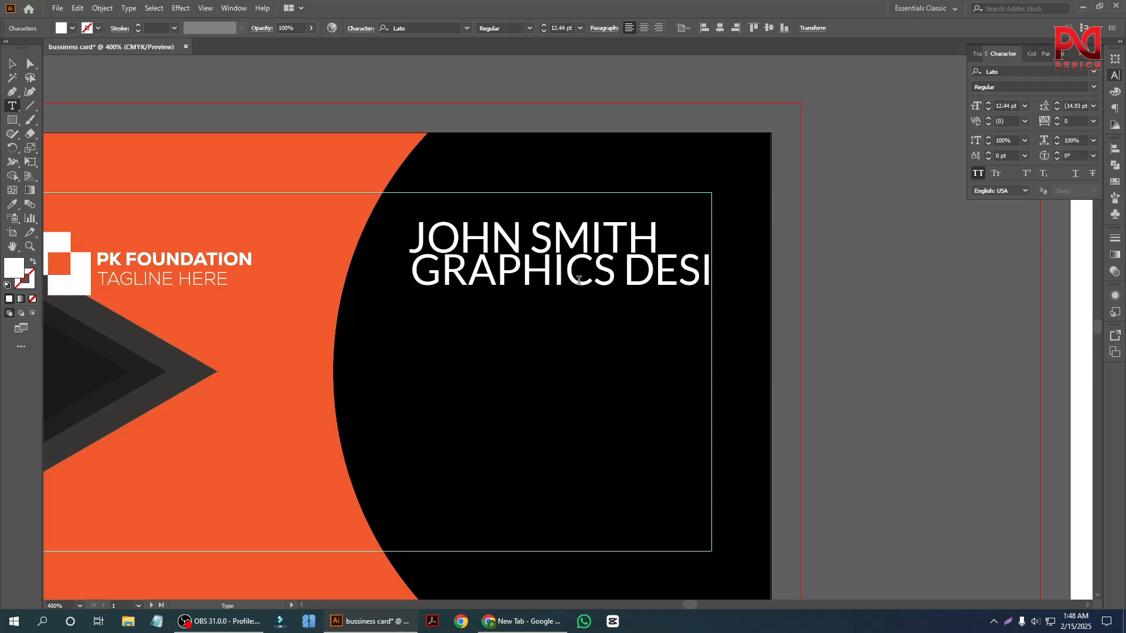
{"action": "type", "text": "GNER"}
{"action": "scroll", "coordinate": [733, 208], "scroll_direction": "up", "scroll_amount": 1}
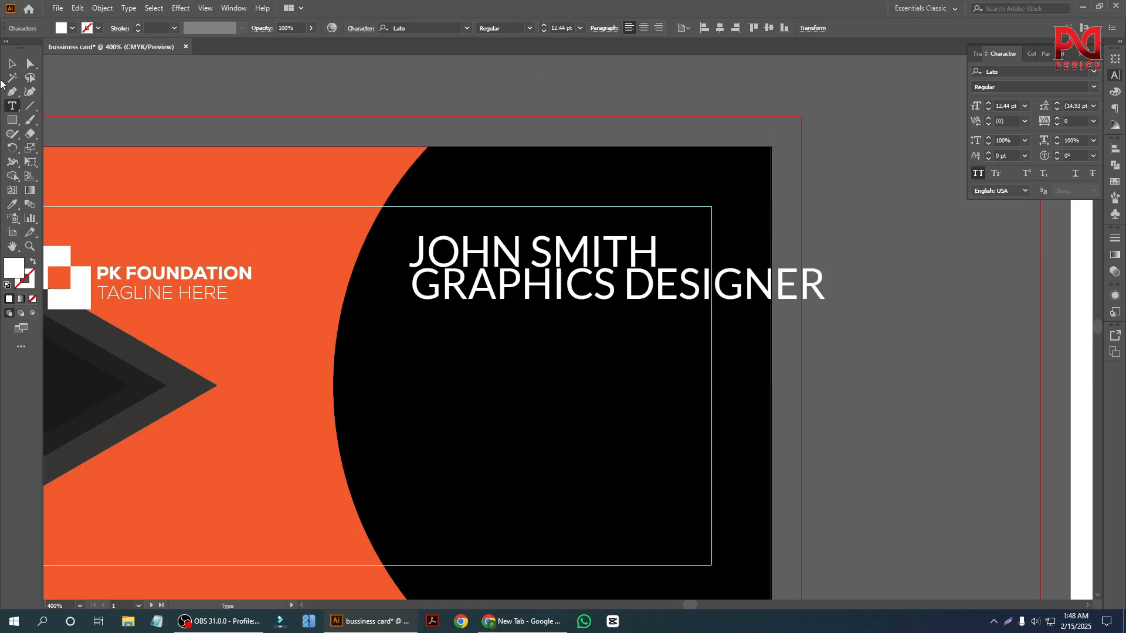
Move the job title lower on the black area and convert it to Title Case with All Caps turned off.
{"action": "left_click", "coordinate": [12, 63]}
{"action": "left_click", "coordinate": [583, 309]}
{"action": "left_click_drag", "start_coordinate": [583, 309], "coordinate": [540, 372]}
{"action": "left_click", "coordinate": [129, 7]}
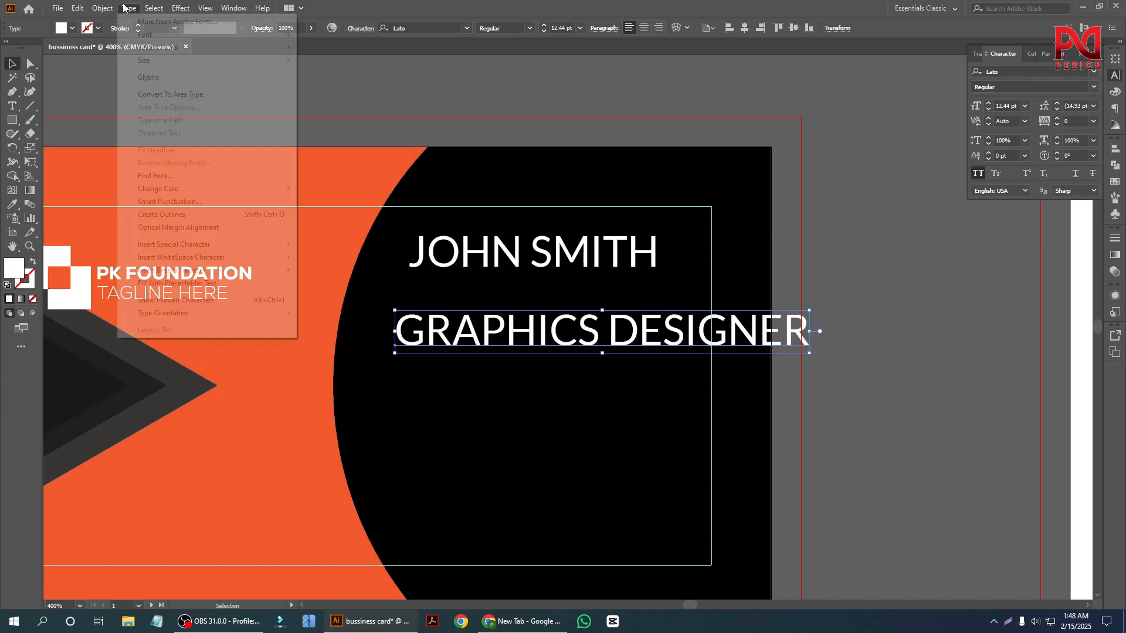
{"action": "mouse_move", "coordinate": [196, 190]}
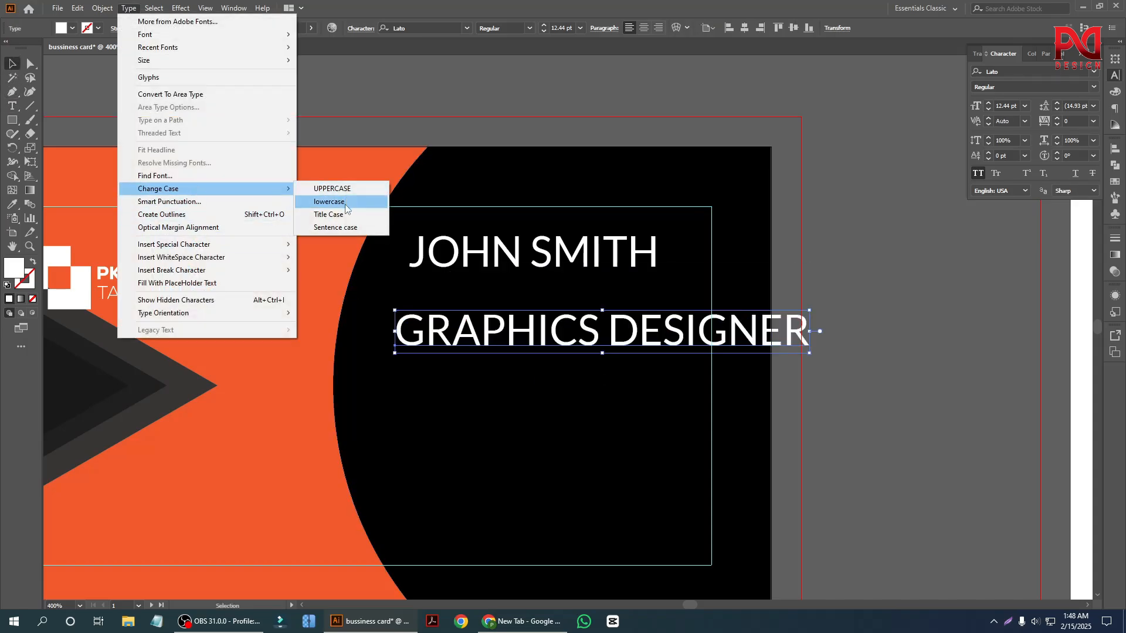
{"action": "left_click", "coordinate": [329, 215]}
{"action": "left_click_drag", "start_coordinate": [563, 345], "coordinate": [550, 388]}
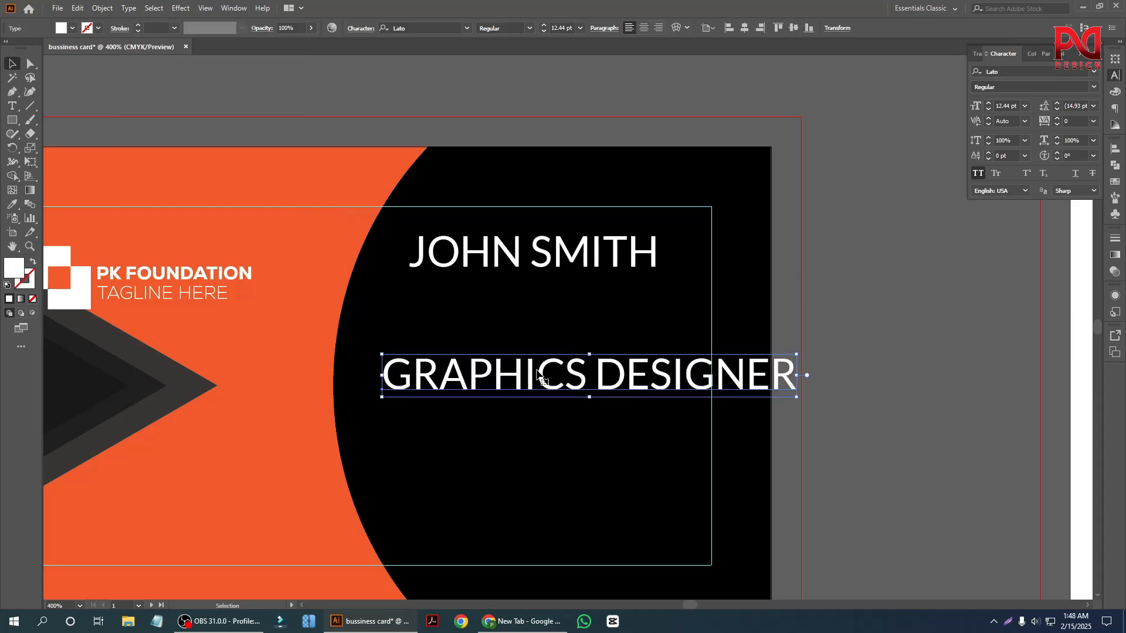
{"action": "left_click", "coordinate": [978, 173]}
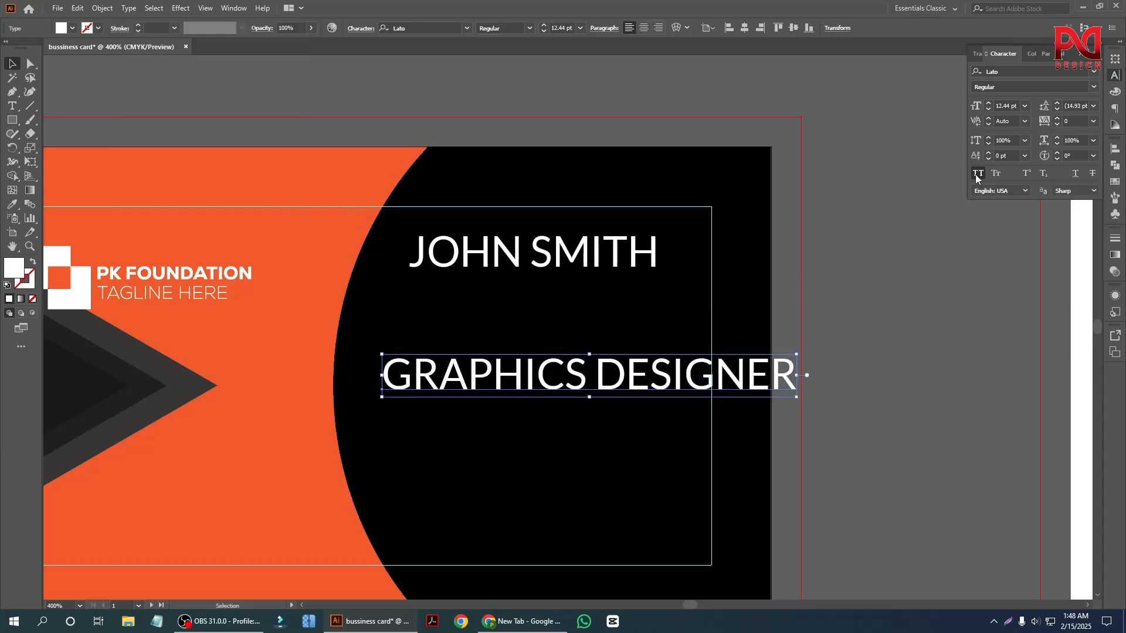
{"action": "left_click", "coordinate": [912, 376]}
{"action": "scroll", "coordinate": [581, 422], "scroll_direction": "down", "scroll_amount": 2}
{"action": "scroll", "coordinate": [574, 408], "scroll_direction": "up", "scroll_amount": 2}
Bring the job title up closer to the name and set its font style to Light.
{"action": "left_click", "coordinate": [575, 397]}
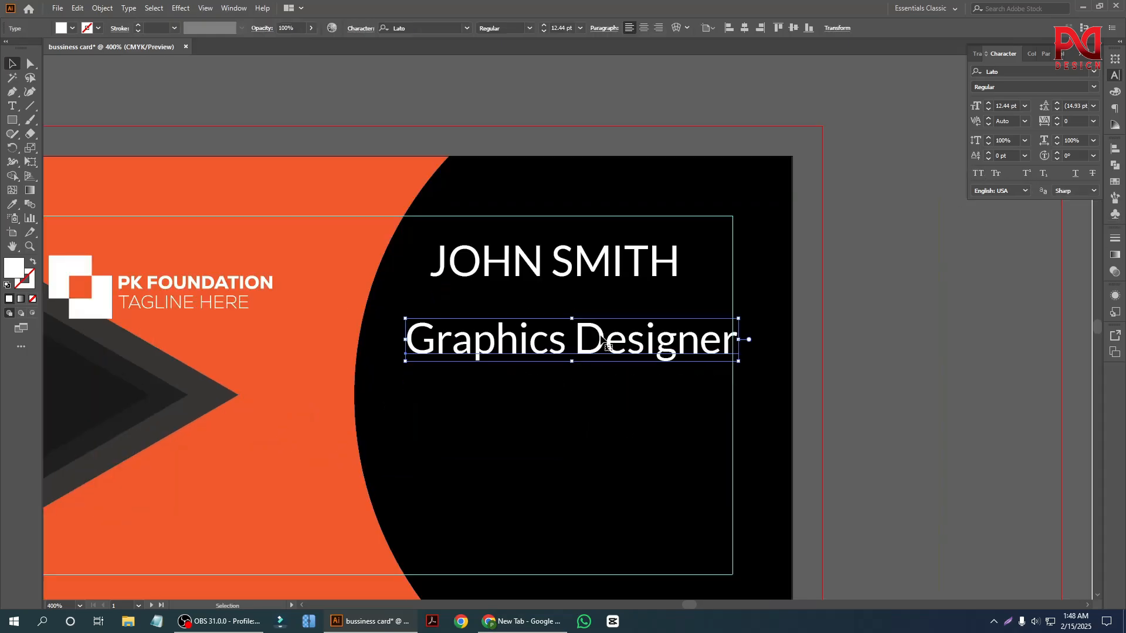
{"action": "scroll", "coordinate": [607, 337], "scroll_direction": "up", "scroll_amount": 1}
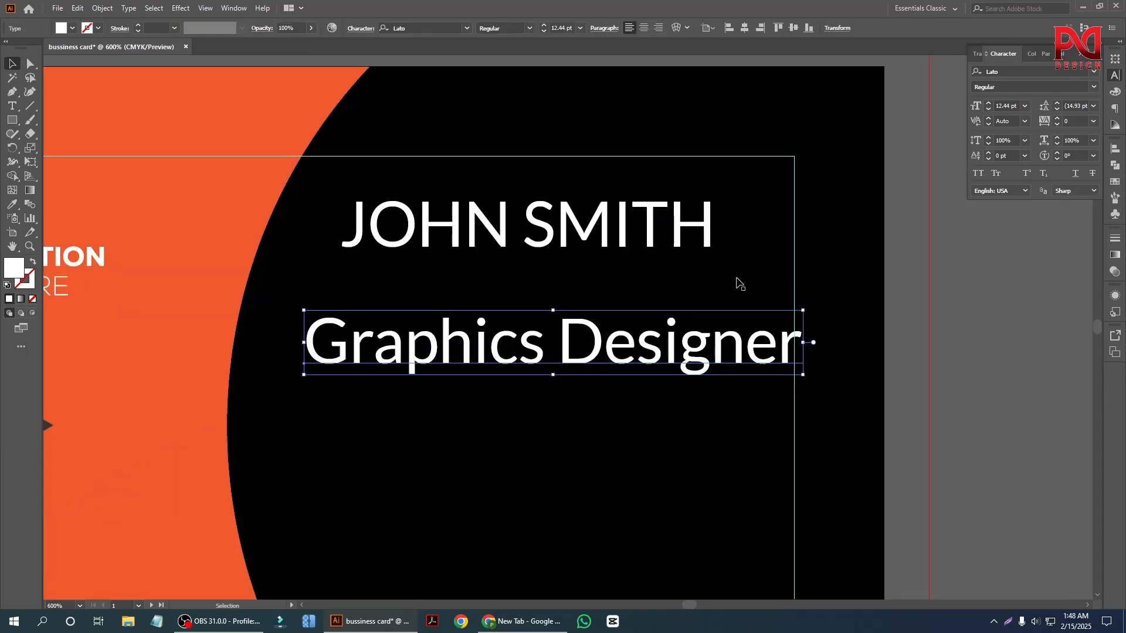
{"action": "left_click", "coordinate": [1092, 86]}
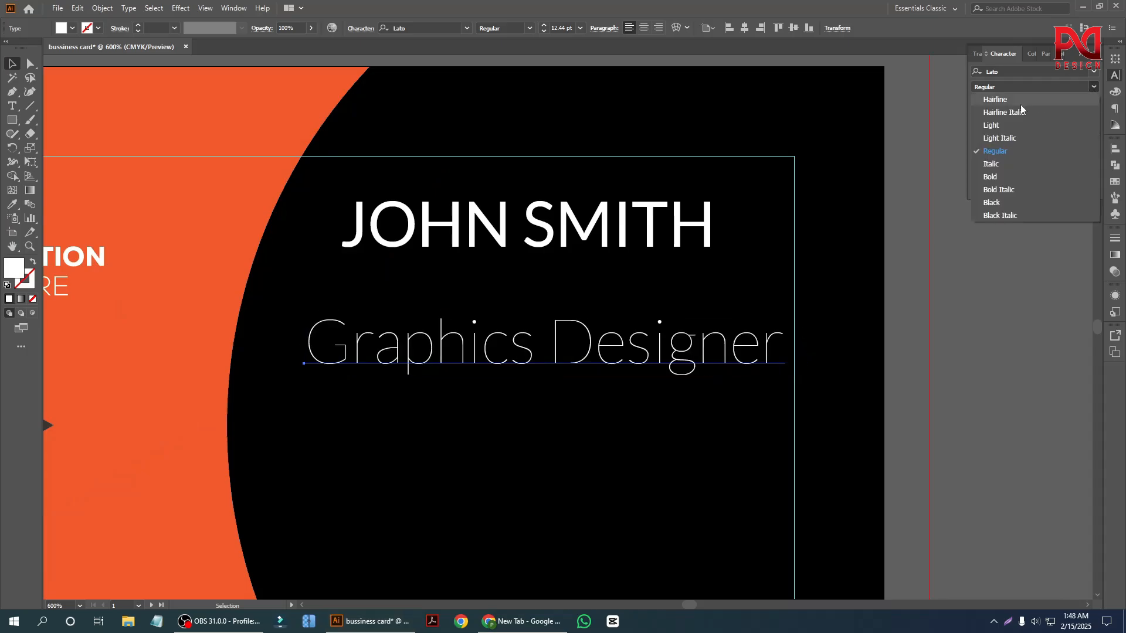
{"action": "left_click", "coordinate": [1000, 125]}
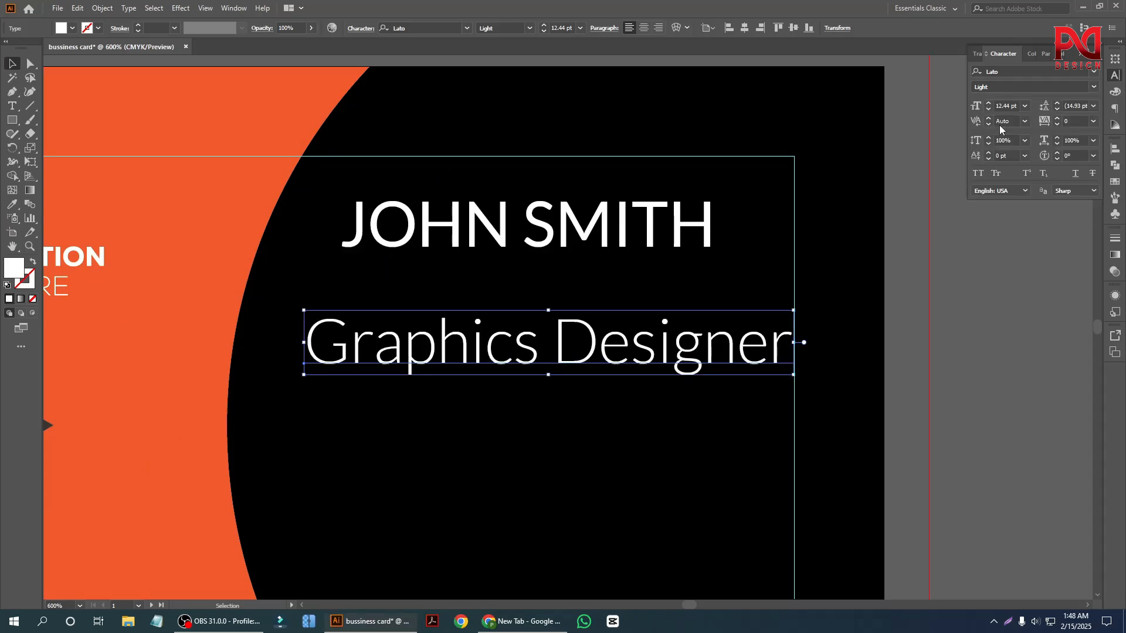
{"action": "left_click", "coordinate": [926, 332]}
{"action": "scroll", "coordinate": [854, 409], "scroll_direction": "down", "scroll_amount": 1}
{"action": "scroll", "coordinate": [630, 351], "scroll_direction": "up", "scroll_amount": 1}
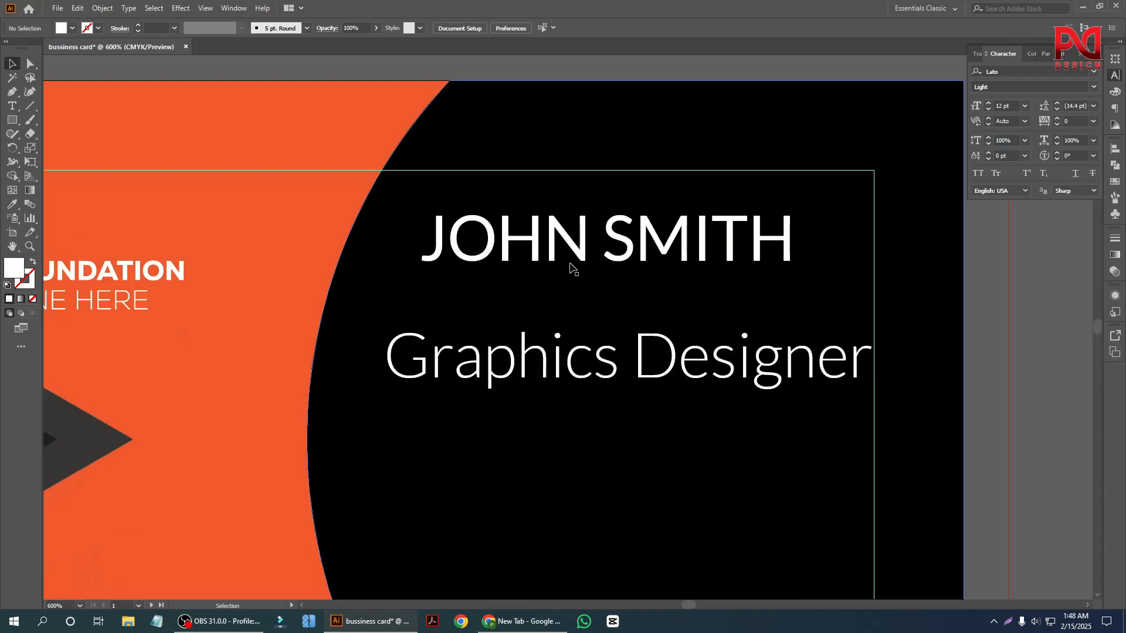
Enlarge the name line to about 12.81 pt and nudge it slightly down and to the right.
{"action": "left_click", "coordinate": [571, 269]}
{"action": "left_click_drag", "start_coordinate": [794, 273], "coordinate": [801, 275]}
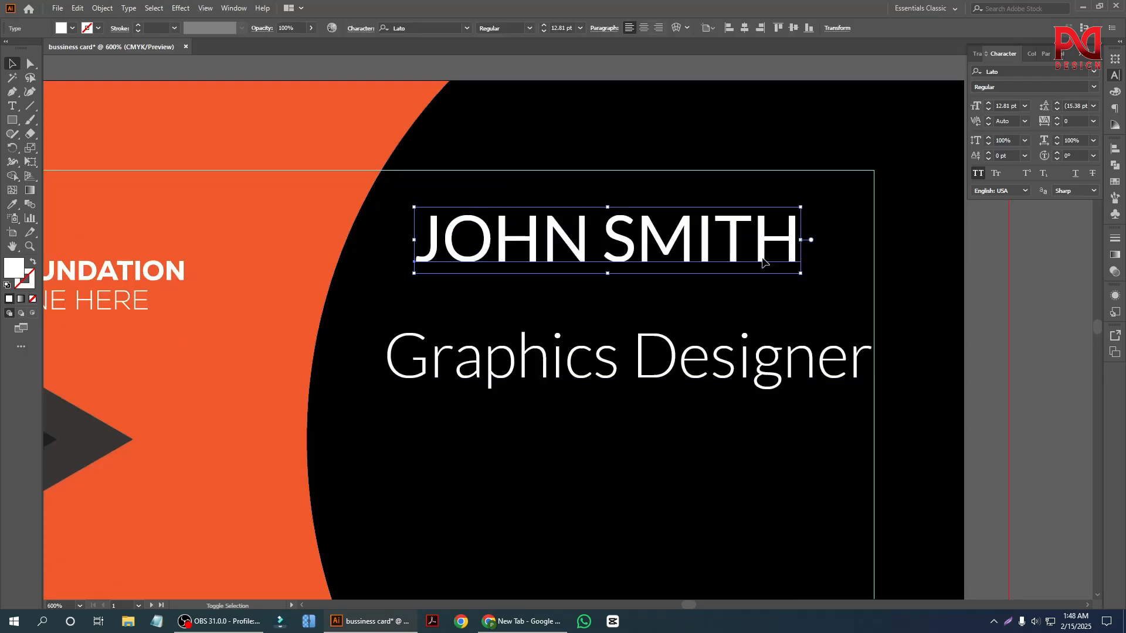
{"action": "left_click_drag", "start_coordinate": [716, 243], "coordinate": [725, 249]}
{"action": "scroll", "coordinate": [654, 298], "scroll_direction": "down", "scroll_amount": 2}
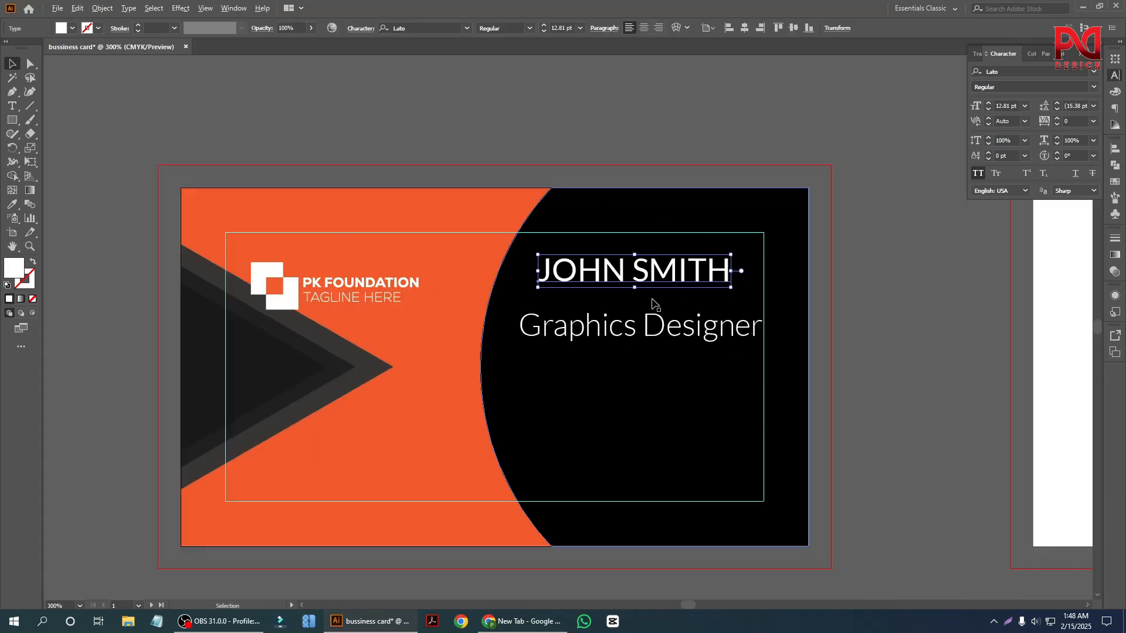
{"action": "left_click", "coordinate": [895, 394]}
{"action": "scroll", "coordinate": [639, 331], "scroll_direction": "up", "scroll_amount": 1}
Shrink the job title to about 9 pt and place it directly beneath the name.
{"action": "left_click", "coordinate": [639, 331]}
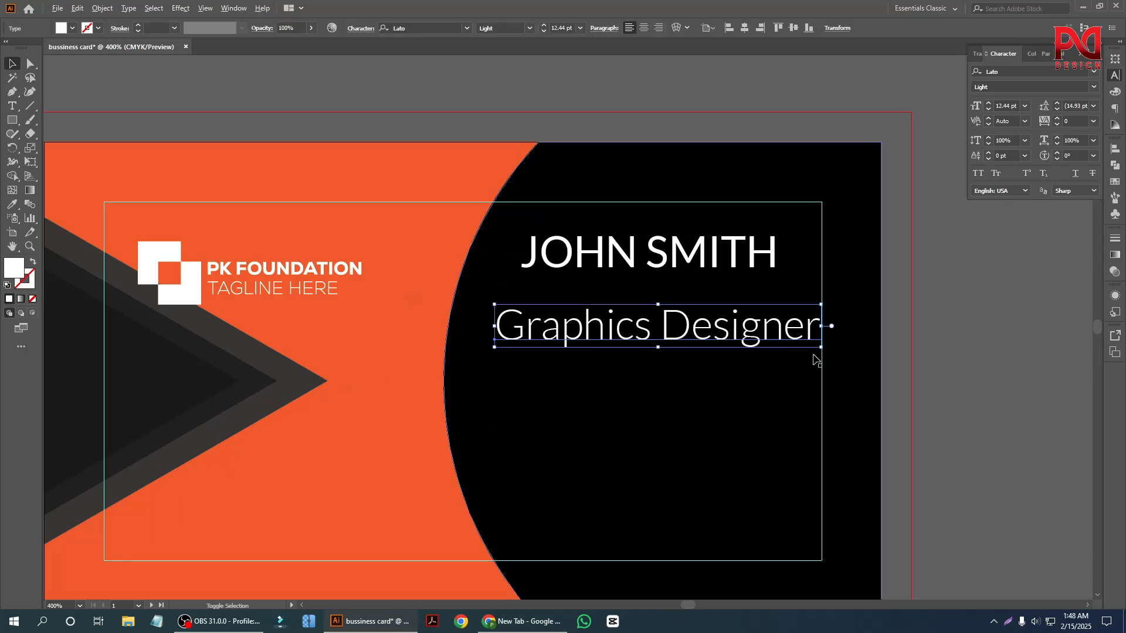
{"action": "left_click_drag", "start_coordinate": [822, 348], "coordinate": [777, 342]}
{"action": "left_click_drag", "start_coordinate": [660, 328], "coordinate": [658, 292]}
Set the job title's tracking to 20 and center it horizontally with the name.
{"action": "key", "text": "ctrl+plus"}
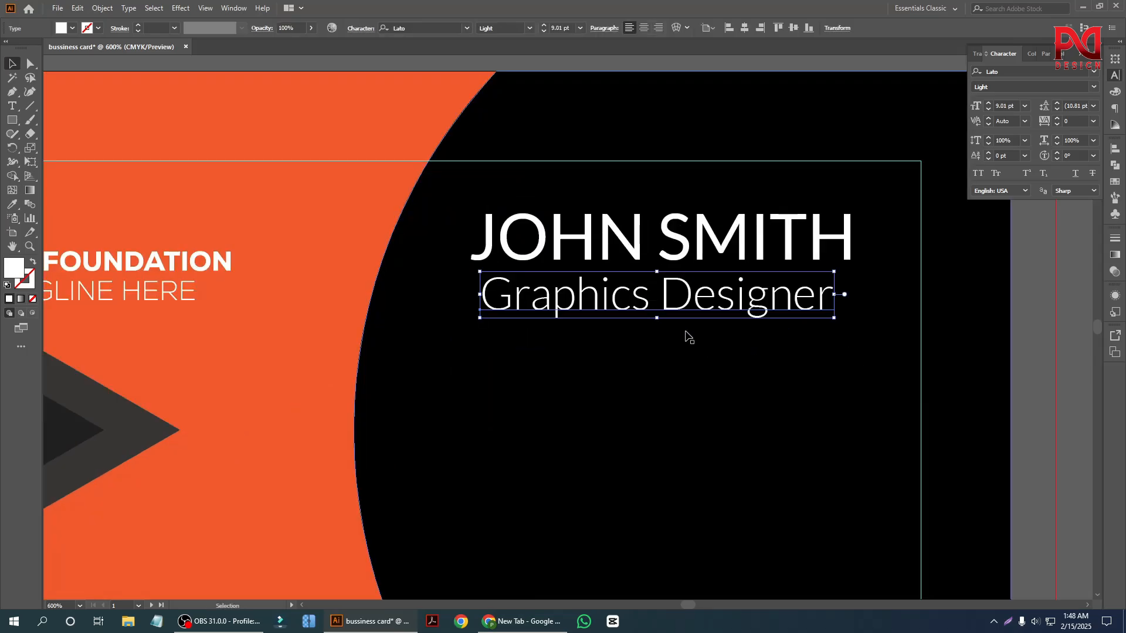
{"action": "key", "text": "alt+Right"}
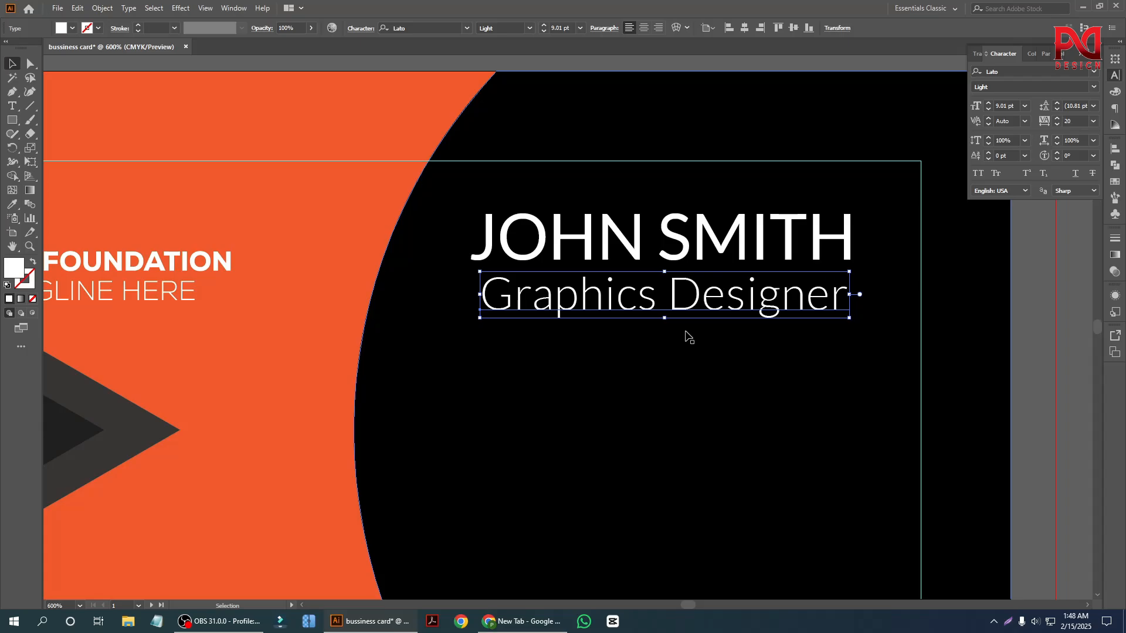
{"action": "left_click", "coordinate": [715, 235], "text": "shift"}
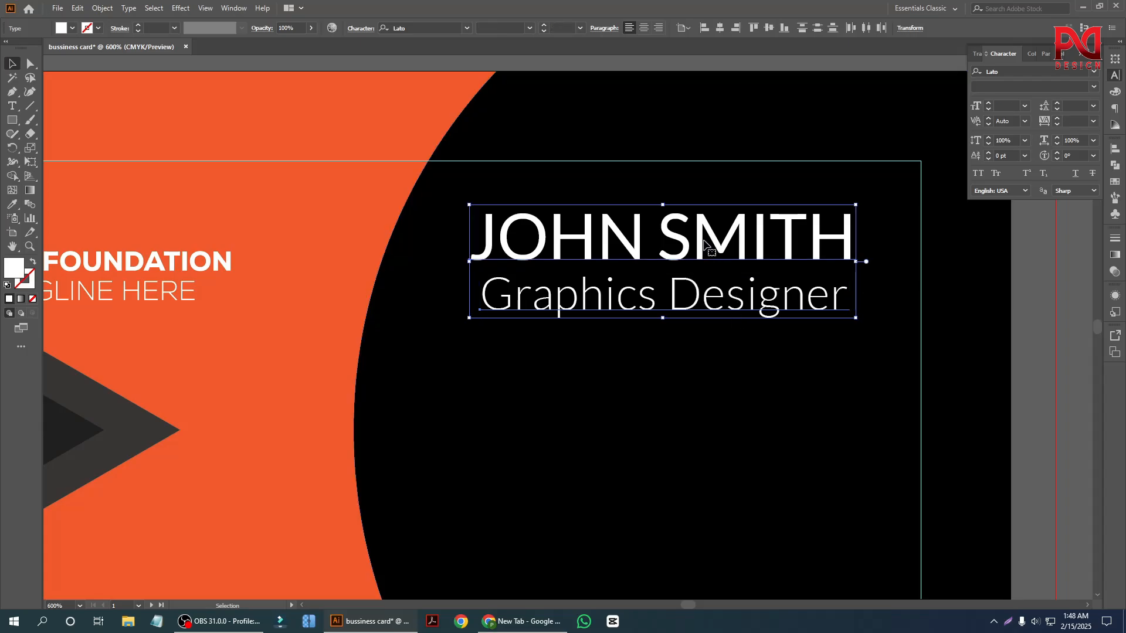
{"action": "left_click", "coordinate": [719, 28]}
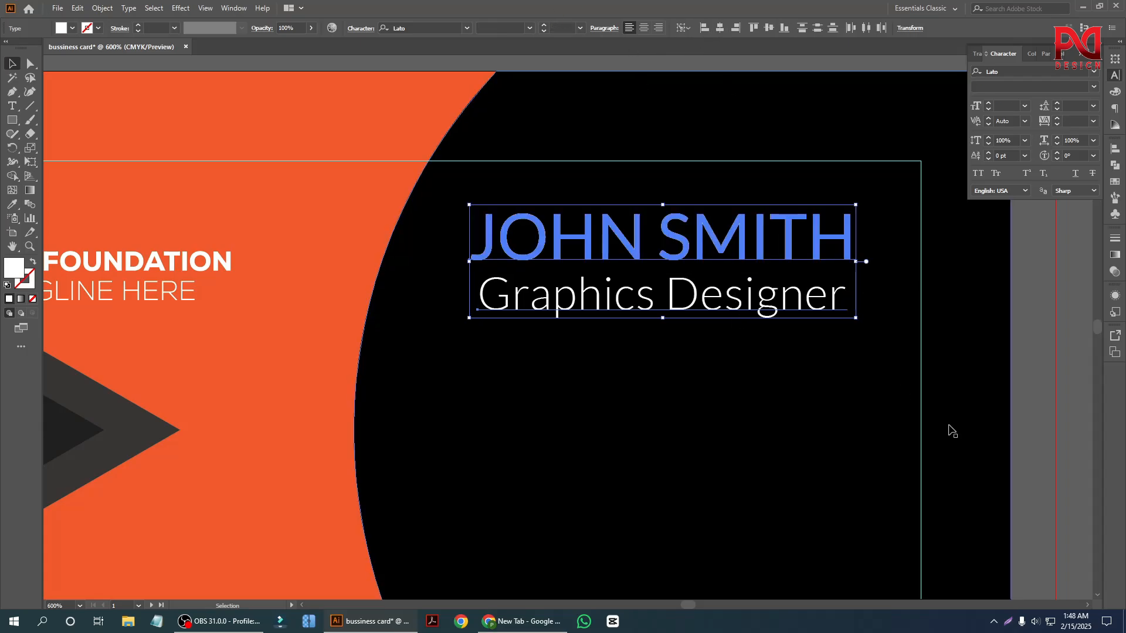
{"action": "left_click", "coordinate": [1004, 334]}
{"action": "scroll", "coordinate": [740, 335], "scroll_direction": "down", "scroll_amount": 2}
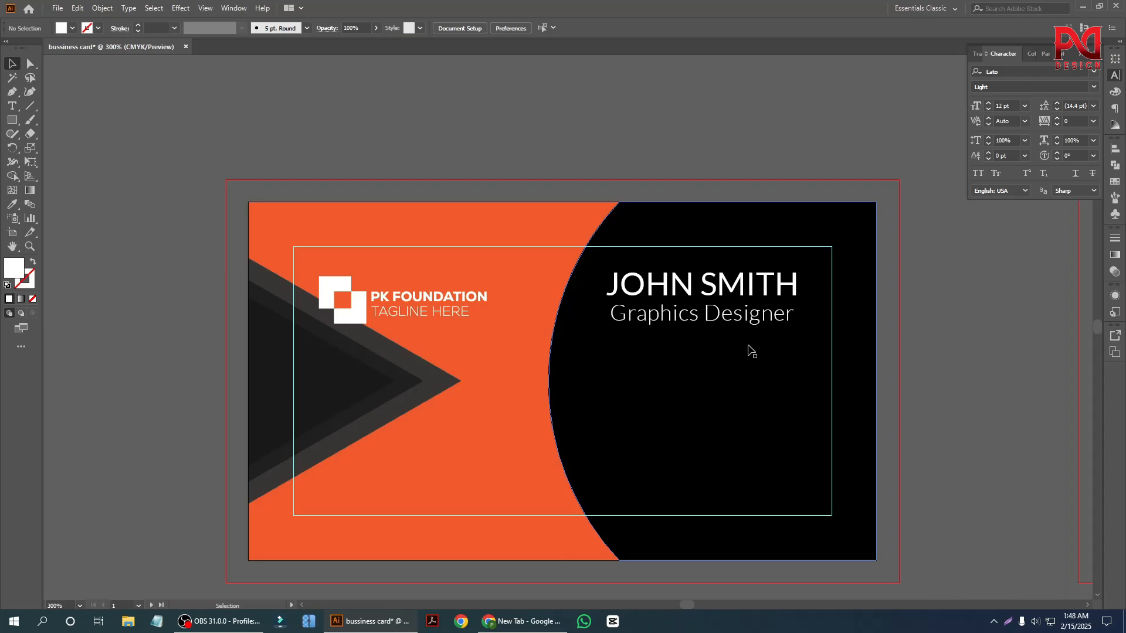
{"action": "scroll", "coordinate": [754, 345], "scroll_direction": "up", "scroll_amount": 1}
{"action": "scroll", "coordinate": [751, 343], "scroll_direction": "up", "scroll_amount": 1}
Group the name with the job title and shift the group slightly up and to the right.
{"action": "left_click", "coordinate": [667, 324]}
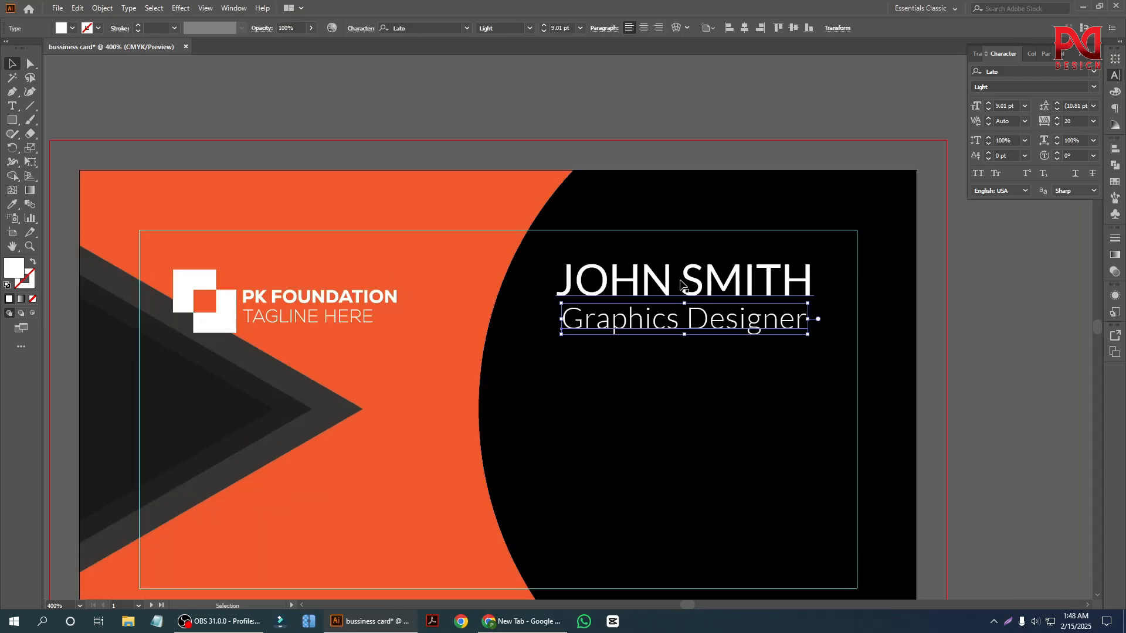
{"action": "left_click", "coordinate": [682, 285], "text": "shift"}
{"action": "key", "text": "ctrl+g"}
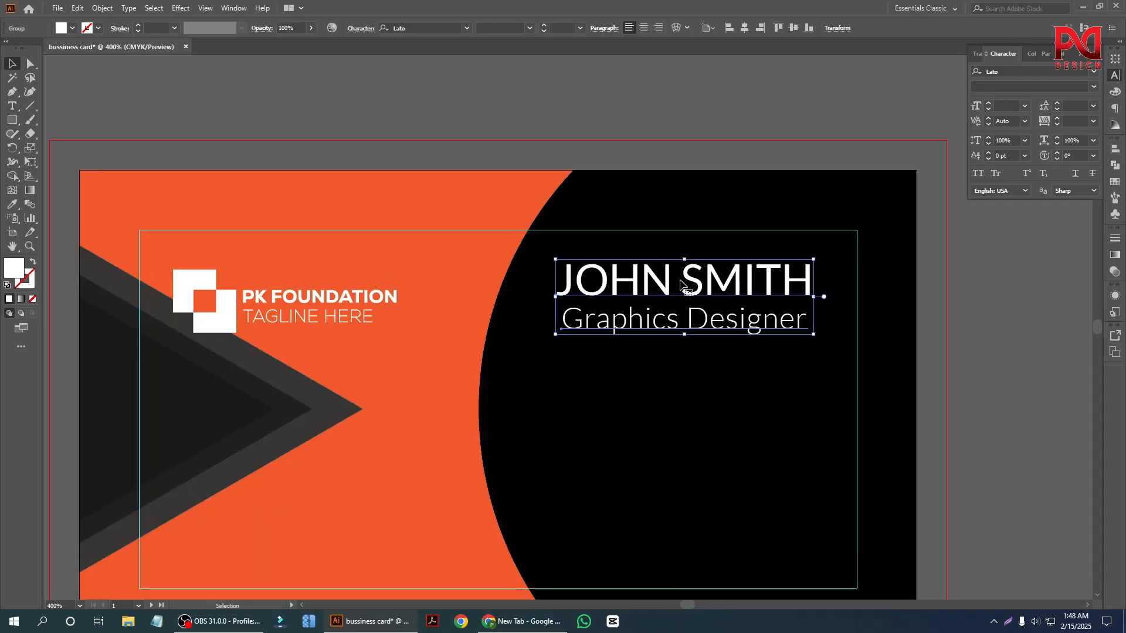
{"action": "left_click", "coordinate": [832, 346]}
{"action": "scroll", "coordinate": [832, 347], "scroll_direction": "down", "scroll_amount": 1}
{"action": "left_click_drag", "start_coordinate": [719, 302], "coordinate": [726, 297]}
Align the PK FOUNDATION logo group and the name and job title group along their top edges.
{"action": "left_click", "coordinate": [305, 283]}
{"action": "left_click", "coordinate": [669, 258], "text": "shift"}
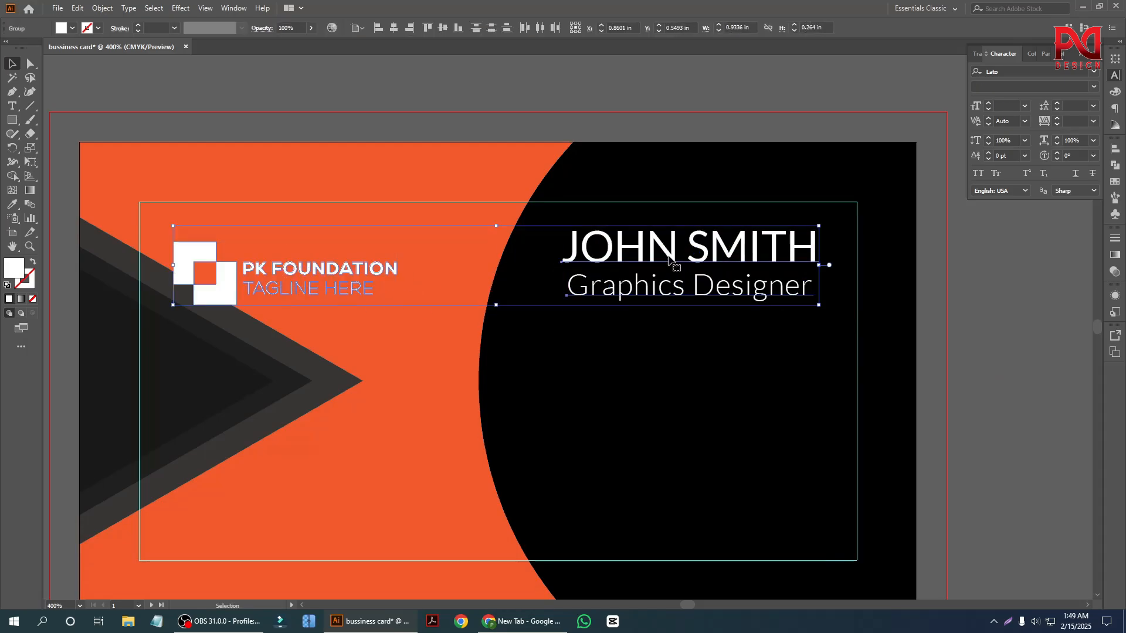
{"action": "left_click", "coordinate": [621, 254]}
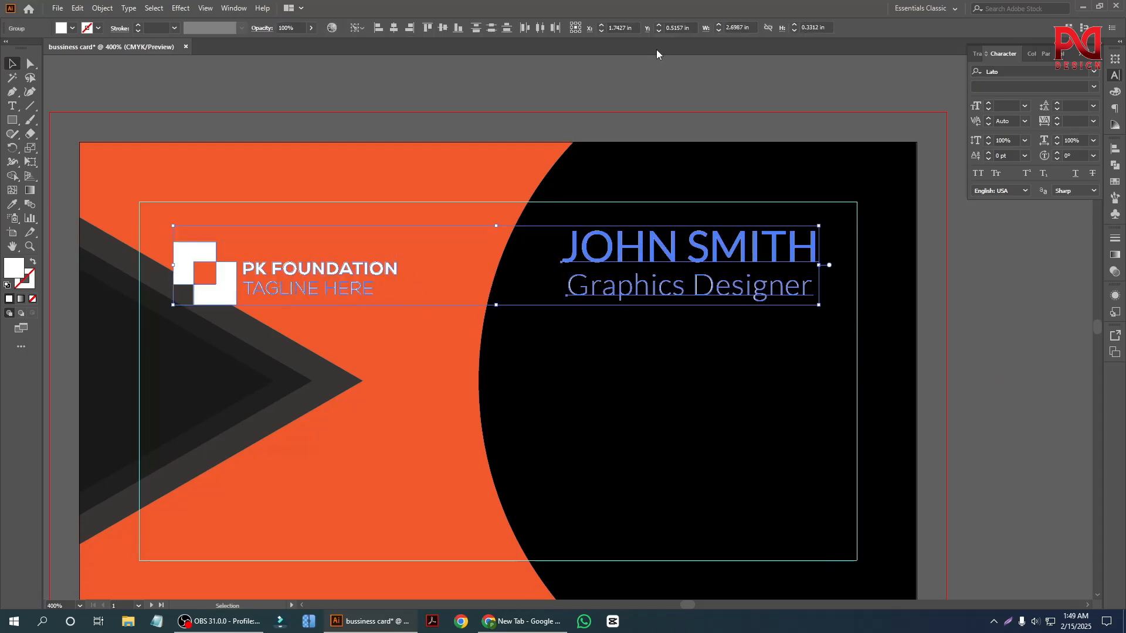
{"action": "left_click", "coordinate": [426, 28]}
{"action": "left_click", "coordinate": [432, 96]}
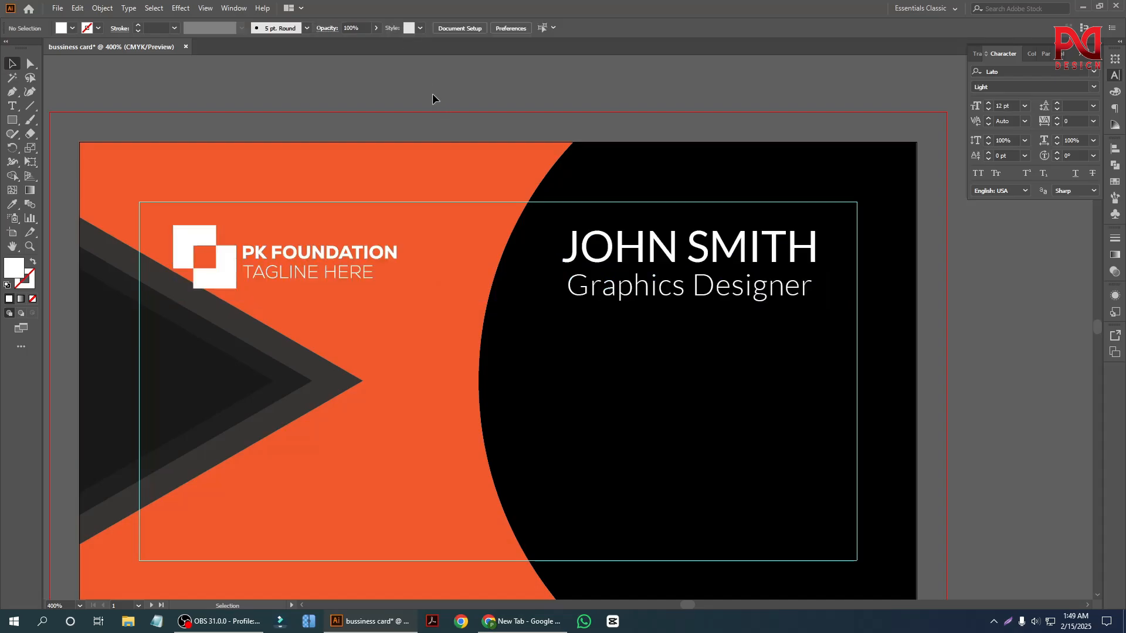
Examine the placement of the logo and the name block on the front of the card.
{"action": "scroll", "coordinate": [512, 328], "scroll_direction": "down", "scroll_amount": 2}
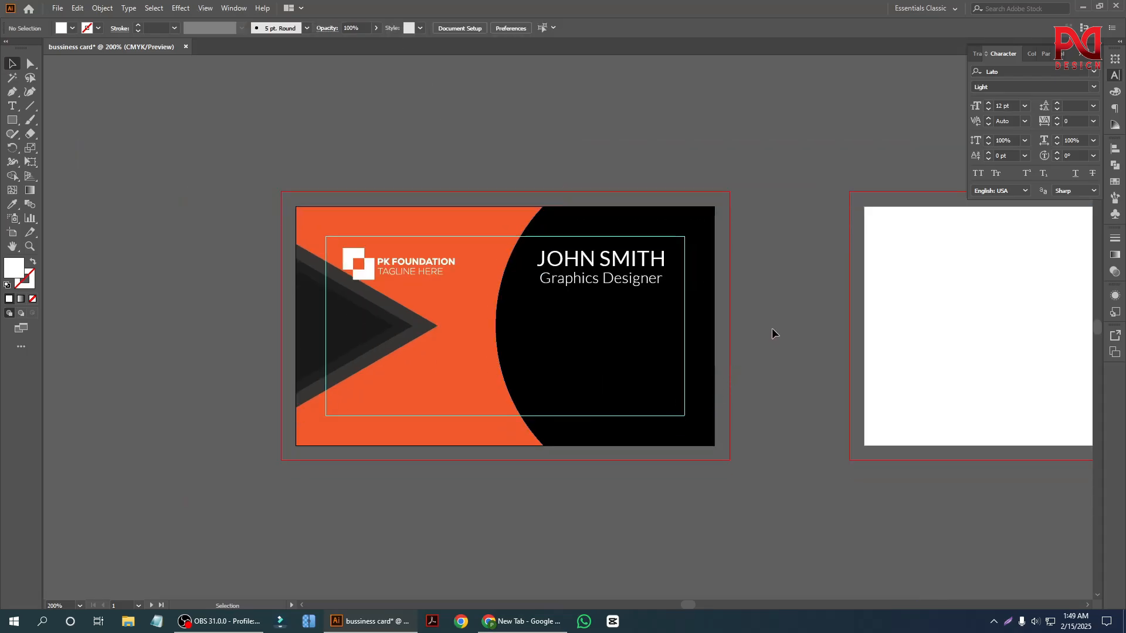
{"action": "scroll", "coordinate": [499, 340], "scroll_direction": "up", "scroll_amount": 1}
{"action": "scroll", "coordinate": [496, 359], "scroll_direction": "down", "scroll_amount": 1}
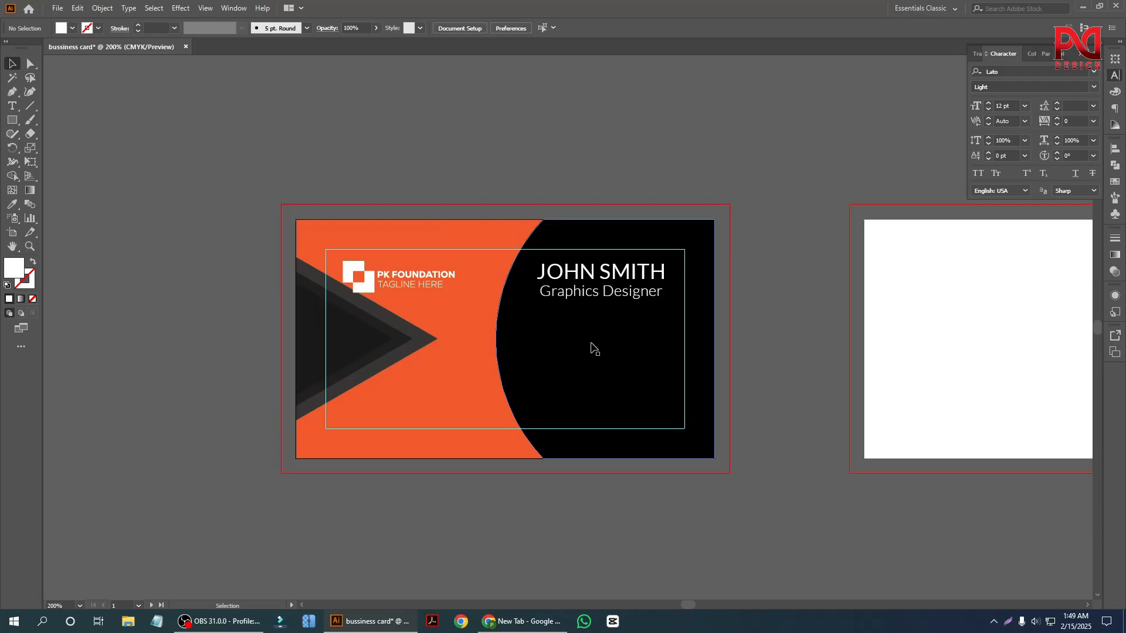
{"action": "scroll", "coordinate": [554, 345], "scroll_direction": "up", "scroll_amount": 2}
{"action": "scroll", "coordinate": [536, 352], "scroll_direction": "down", "scroll_amount": 1}
{"action": "scroll", "coordinate": [410, 354], "scroll_direction": "down", "scroll_amount": 1}
{"action": "scroll", "coordinate": [410, 355], "scroll_direction": "up", "scroll_amount": 1}
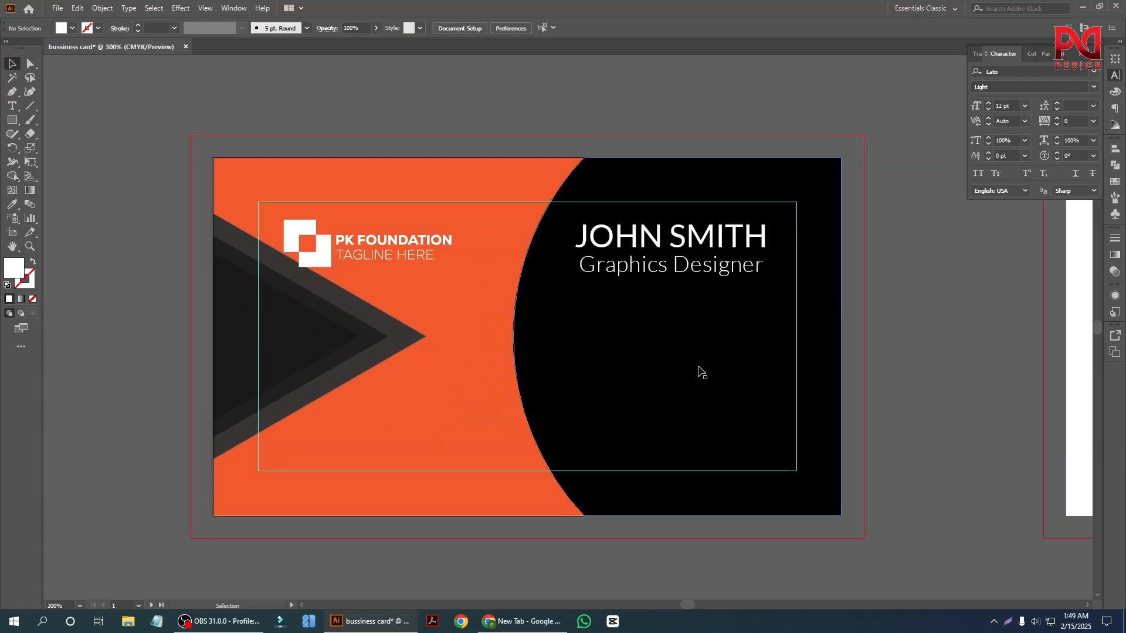
{"action": "left_click", "coordinate": [636, 265]}
{"action": "scroll", "coordinate": [628, 251], "scroll_direction": "up", "scroll_amount": 1}
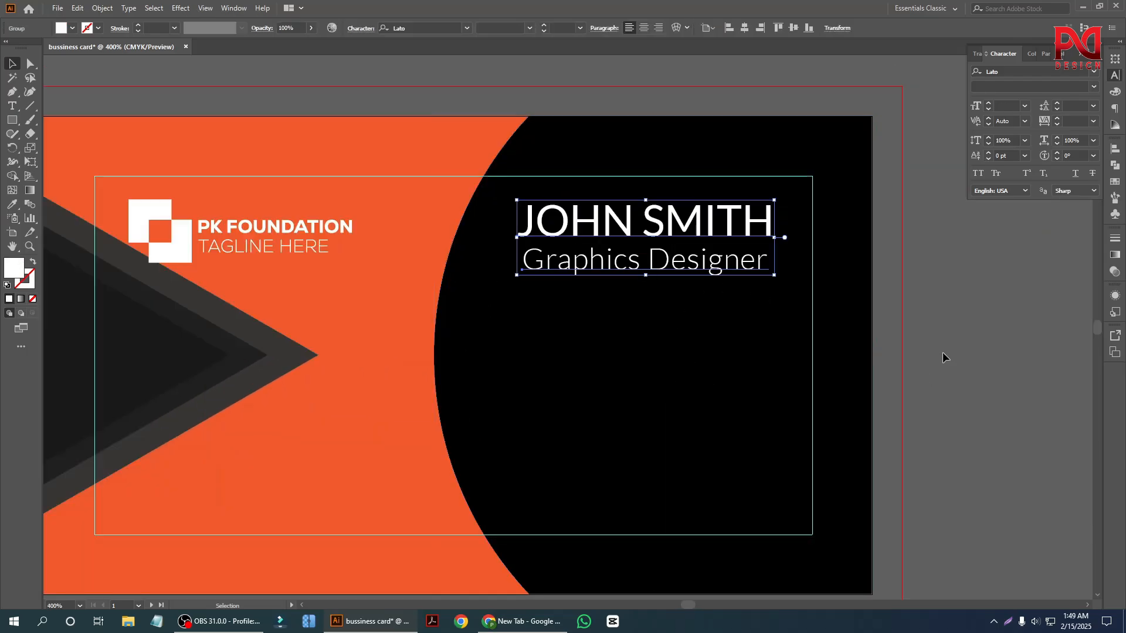
{"action": "scroll", "coordinate": [595, 307], "scroll_direction": "down", "scroll_amount": 2}
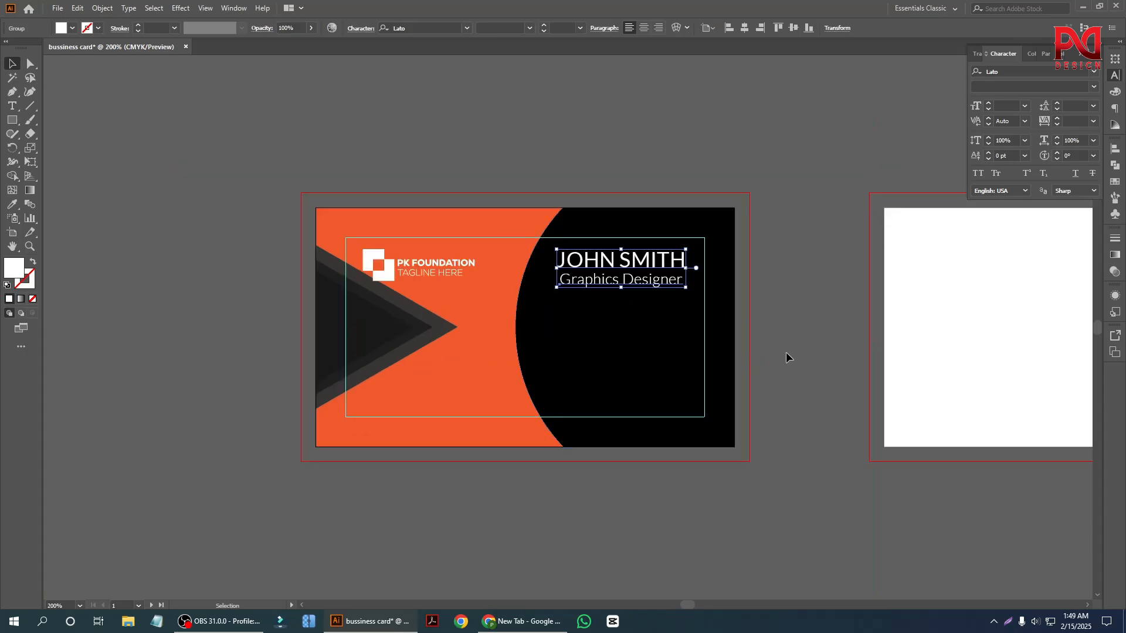
{"action": "left_click", "coordinate": [786, 354]}
Place an ungrouped copy of the name block below the original and delete the copied job title.
{"action": "scroll", "coordinate": [658, 304], "scroll_direction": "up", "scroll_amount": 2}
{"action": "left_click_drag", "start_coordinate": [567, 260], "coordinate": [550, 394]}
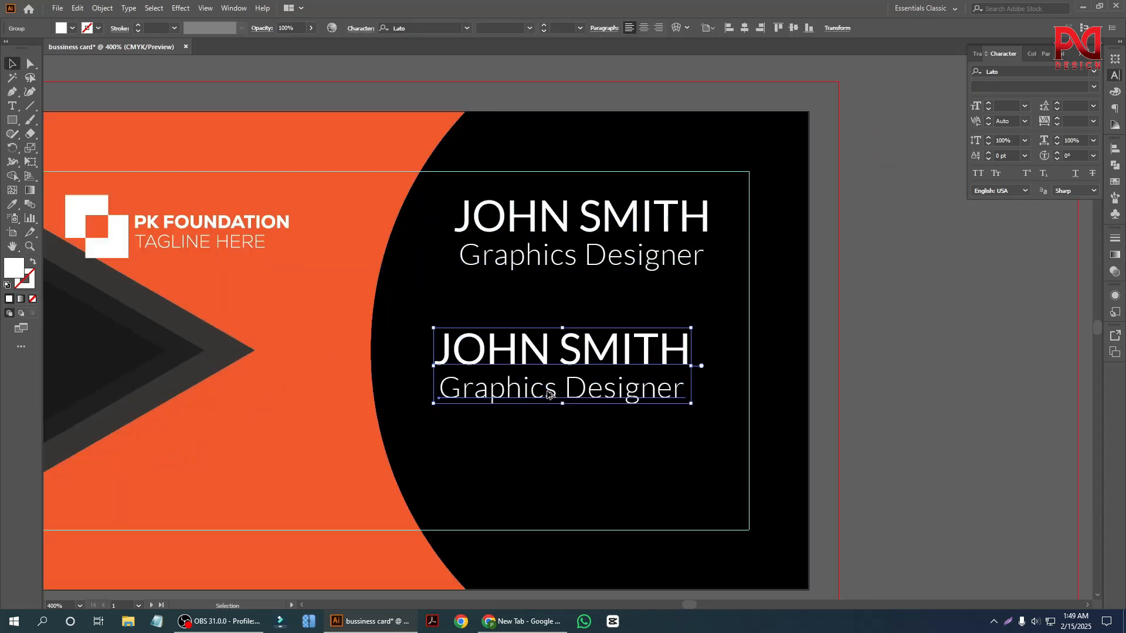
{"action": "right_click", "coordinate": [534, 368]}
{"action": "left_click", "coordinate": [577, 465]}
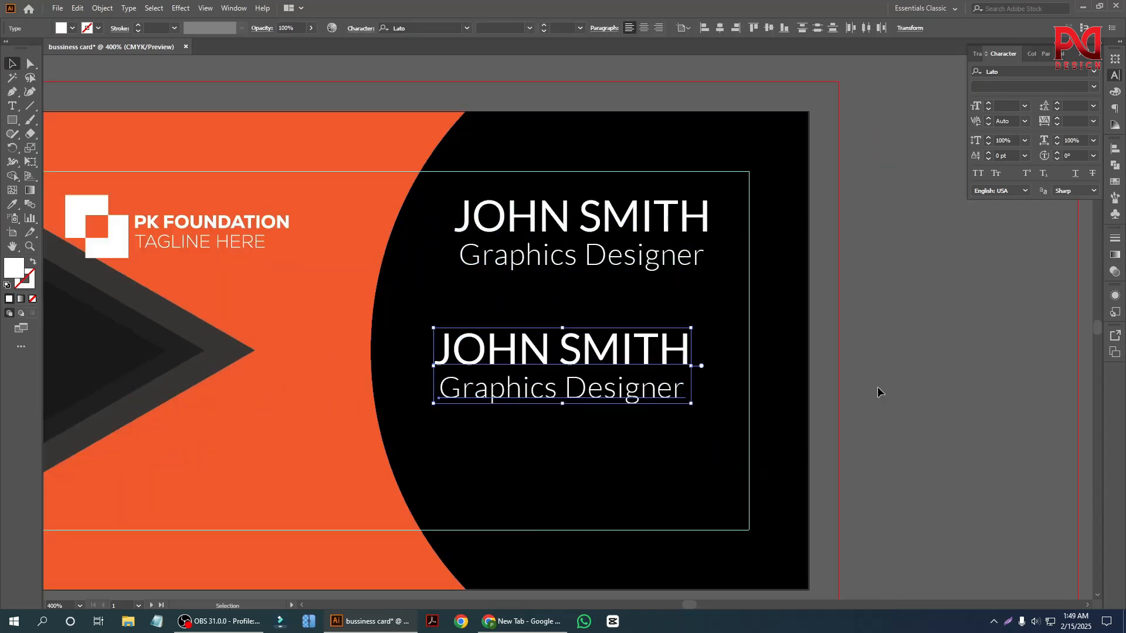
{"action": "left_click", "coordinate": [877, 390]}
{"action": "left_click", "coordinate": [576, 389]}
{"action": "key", "text": "Delete"}
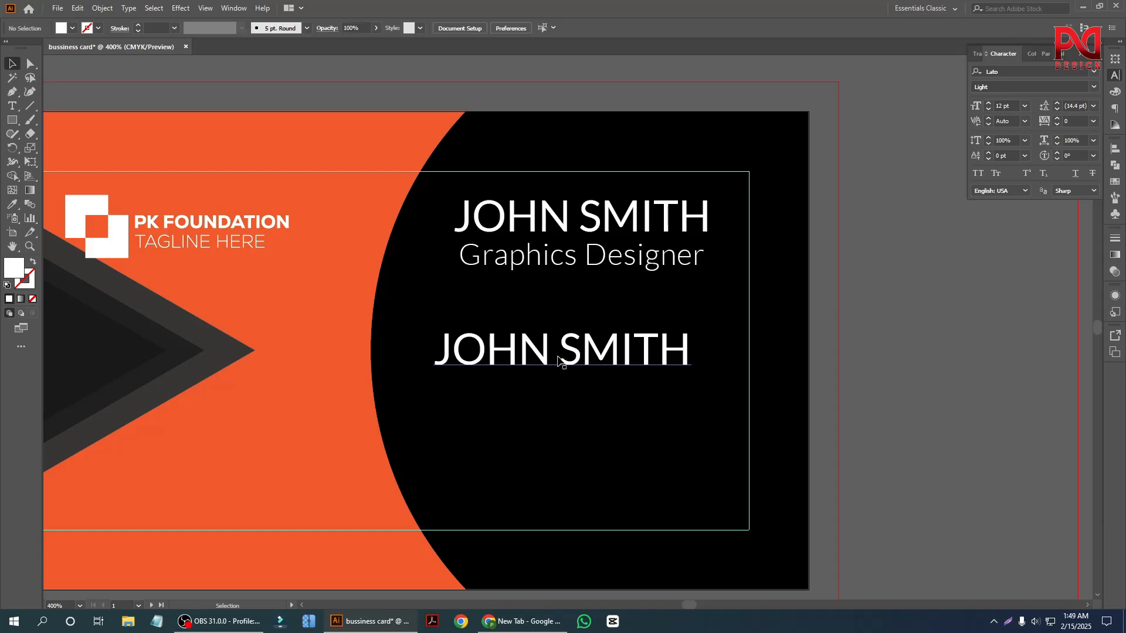
Shift the copied name line slightly down and to the left, and replace its text with the phone number.
{"action": "left_click_drag", "start_coordinate": [562, 352], "coordinate": [532, 374]}
{"action": "left_click", "coordinate": [701, 404]}
{"action": "scroll", "coordinate": [610, 412], "scroll_direction": "down", "scroll_amount": 1}
{"action": "scroll", "coordinate": [593, 405], "scroll_direction": "up", "scroll_amount": 2}
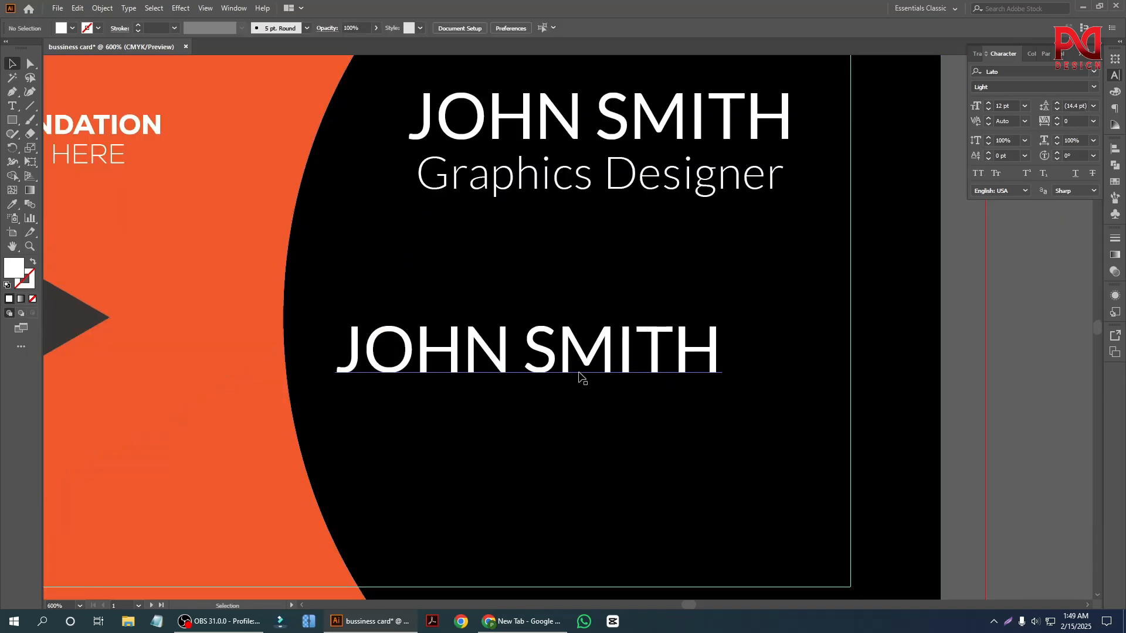
{"action": "double_click", "coordinate": [578, 368]}
{"action": "key", "text": "ctrl+a"}
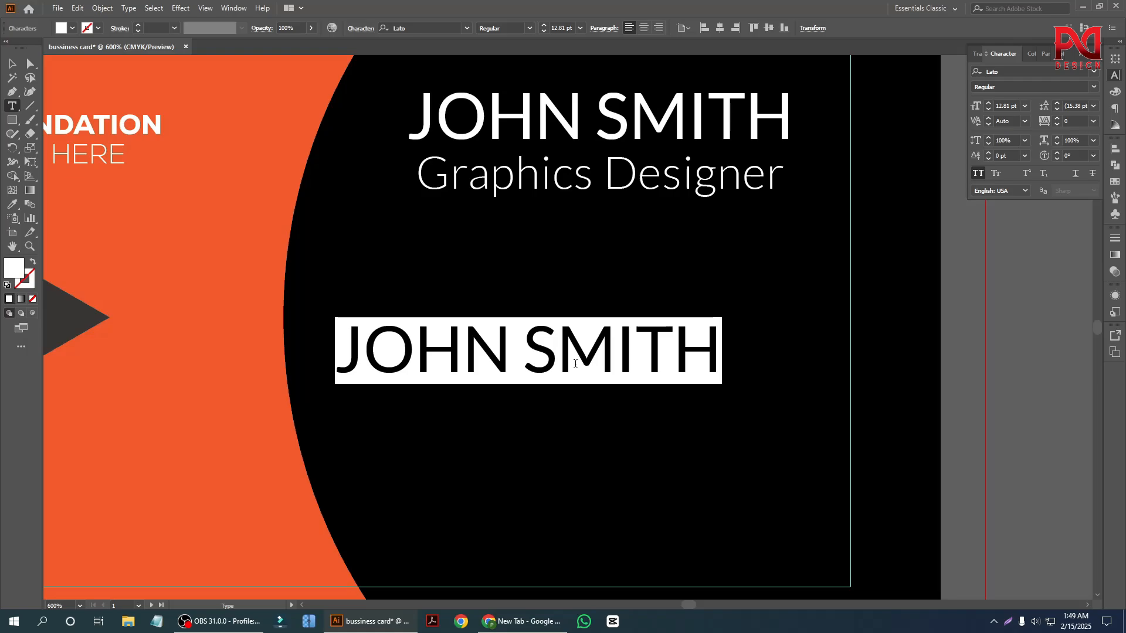
{"action": "type", "text": "+"}
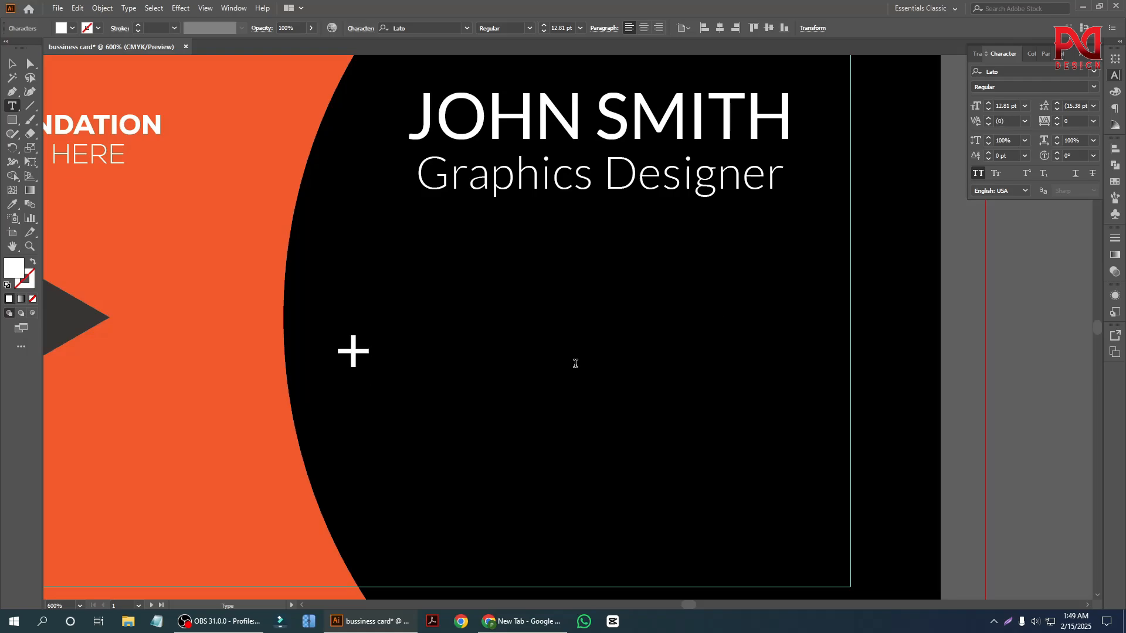
{"action": "type", "text": "1234"}
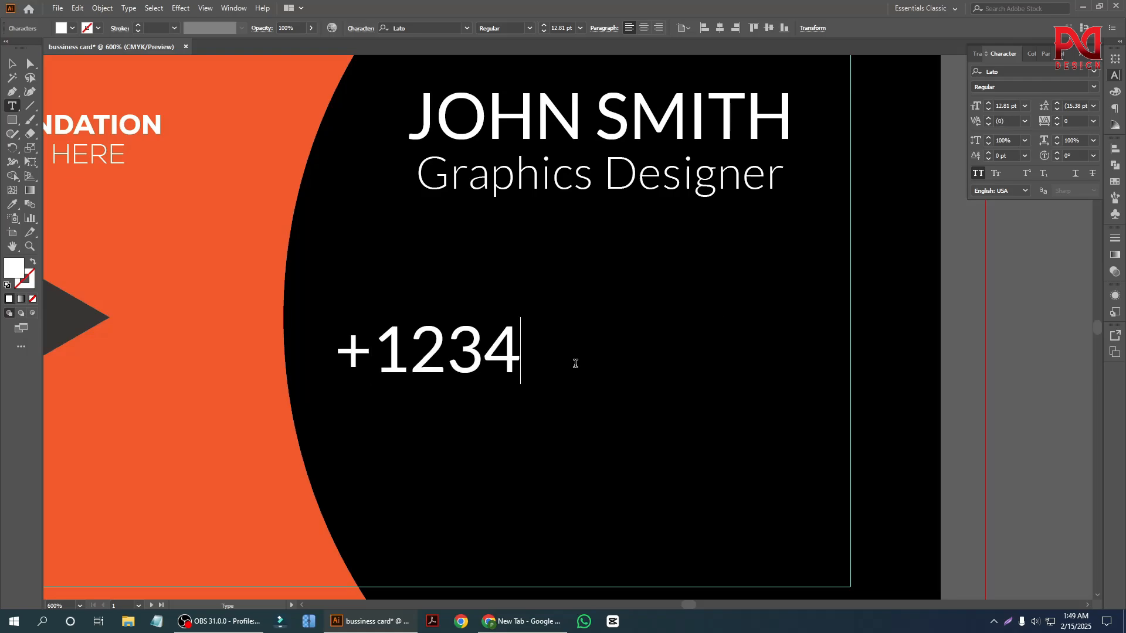
{"action": "type", "text": "5252"}
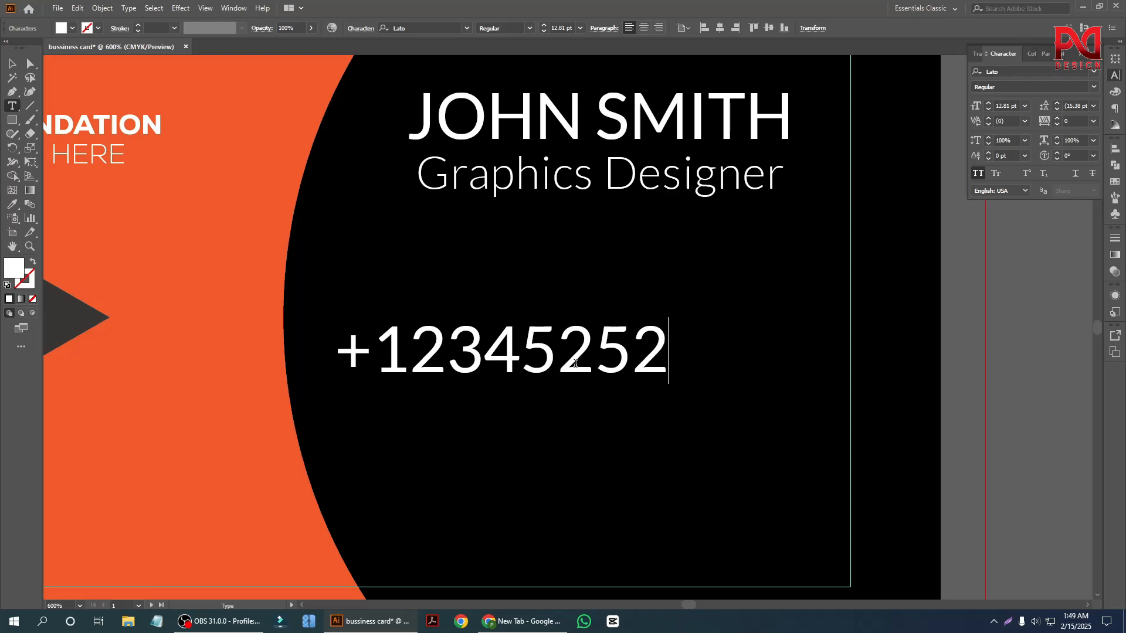
{"action": "left_click", "coordinate": [11, 63]}
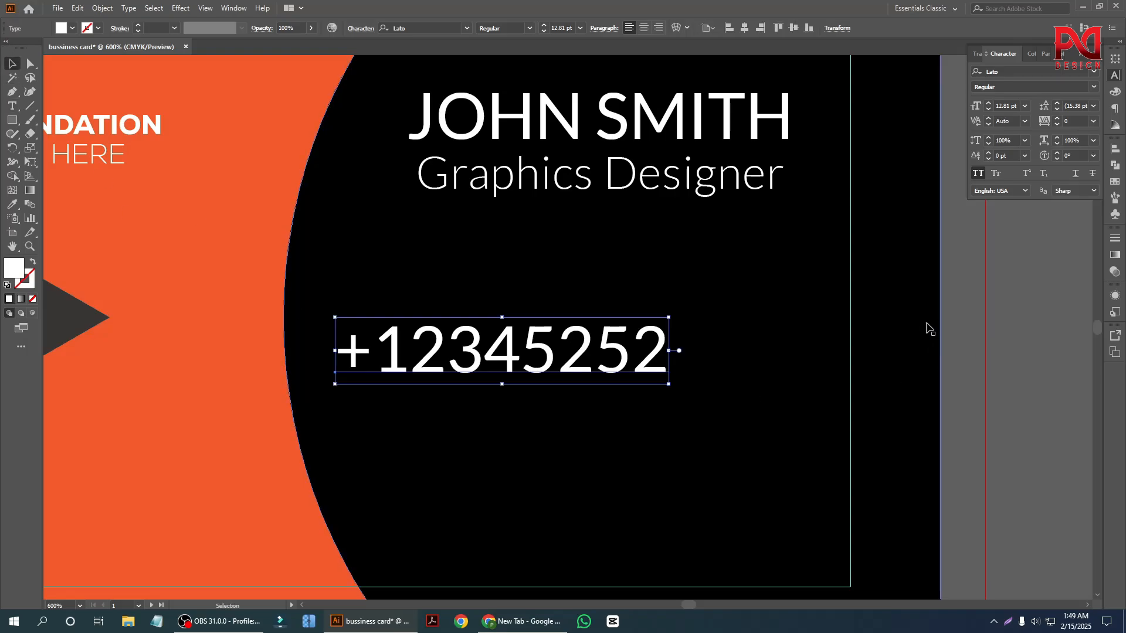
{"action": "left_click", "coordinate": [1018, 324]}
{"action": "left_click_drag", "start_coordinate": [552, 364], "coordinate": [629, 404]}
{"action": "left_click", "coordinate": [1029, 359]}
{"action": "double_click", "coordinate": [603, 408]}
{"action": "key", "text": "ctrl+a"}
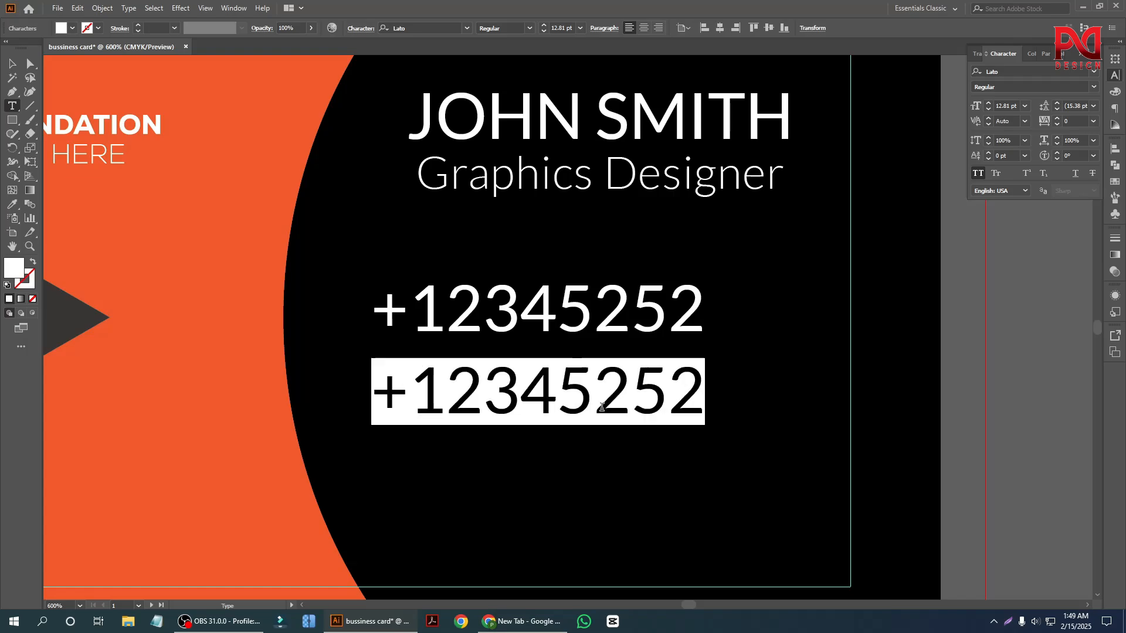
{"action": "type", "text": "www."}
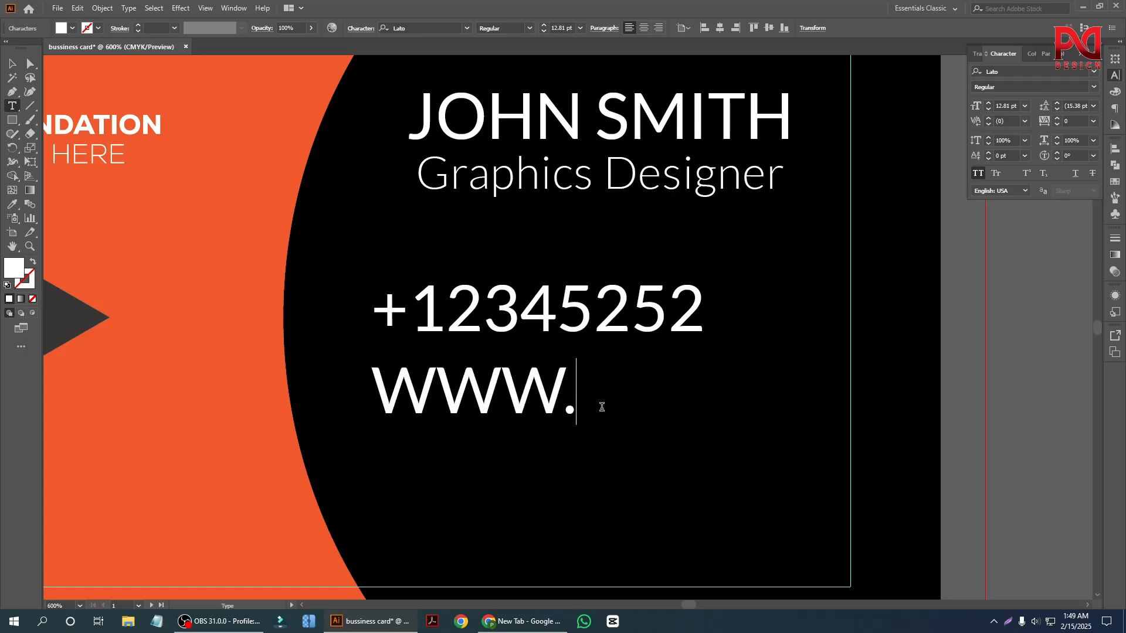
{"action": "type", "text": "freepik"}
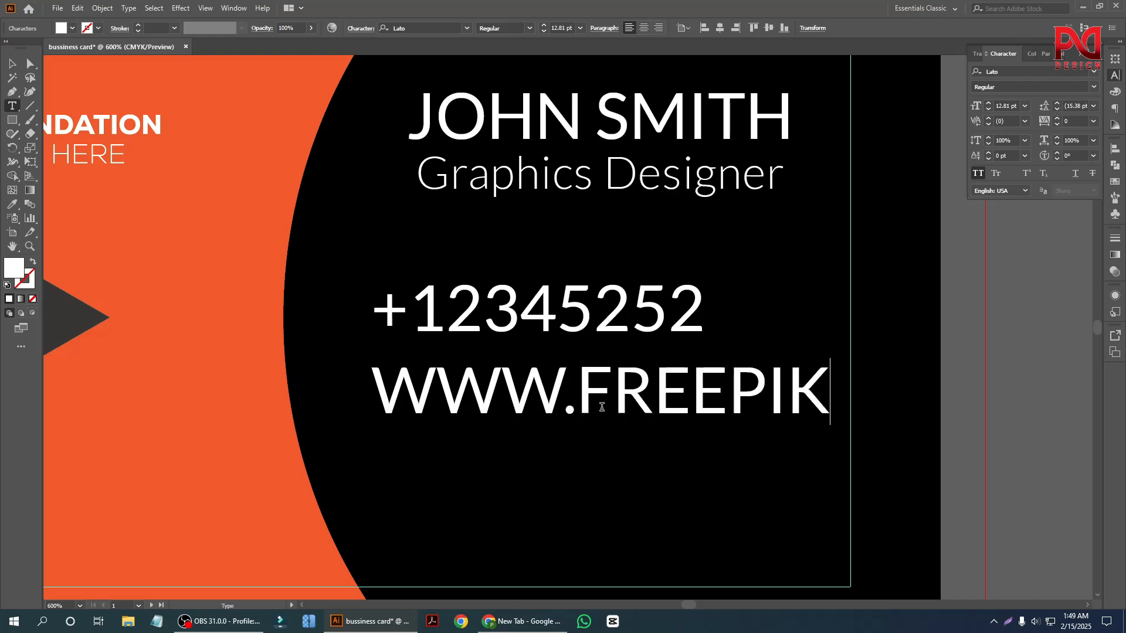
{"action": "type", "text": ".com"}
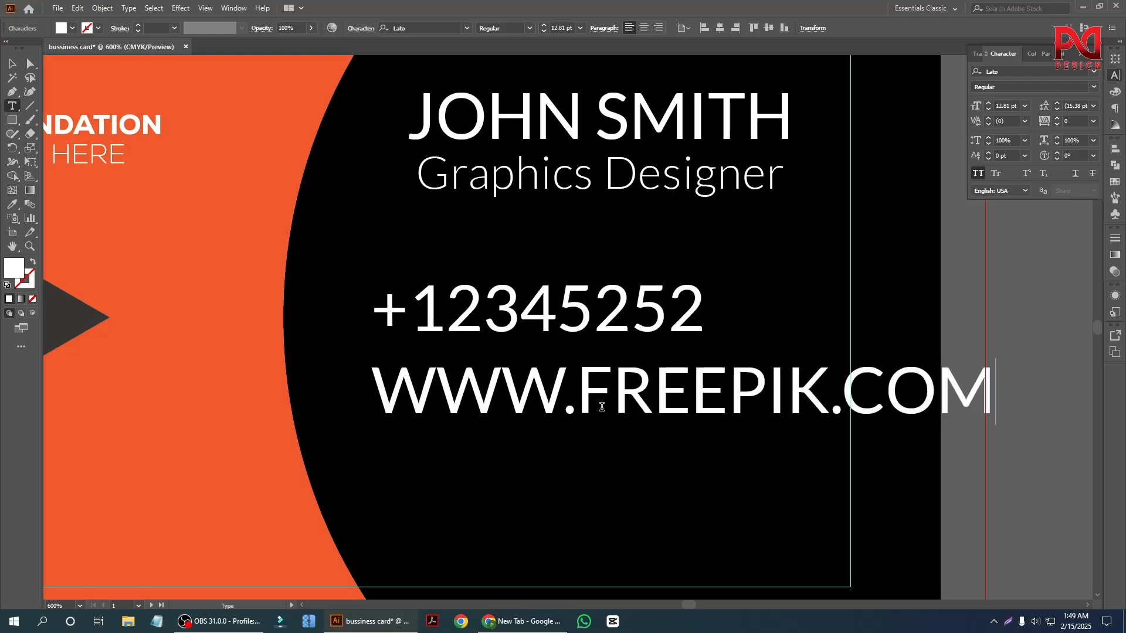
{"action": "left_click", "coordinate": [11, 64]}
Shift the website line to the left and turn off its All Caps formatting.
{"action": "left_click_drag", "start_coordinate": [618, 377], "coordinate": [557, 375]}
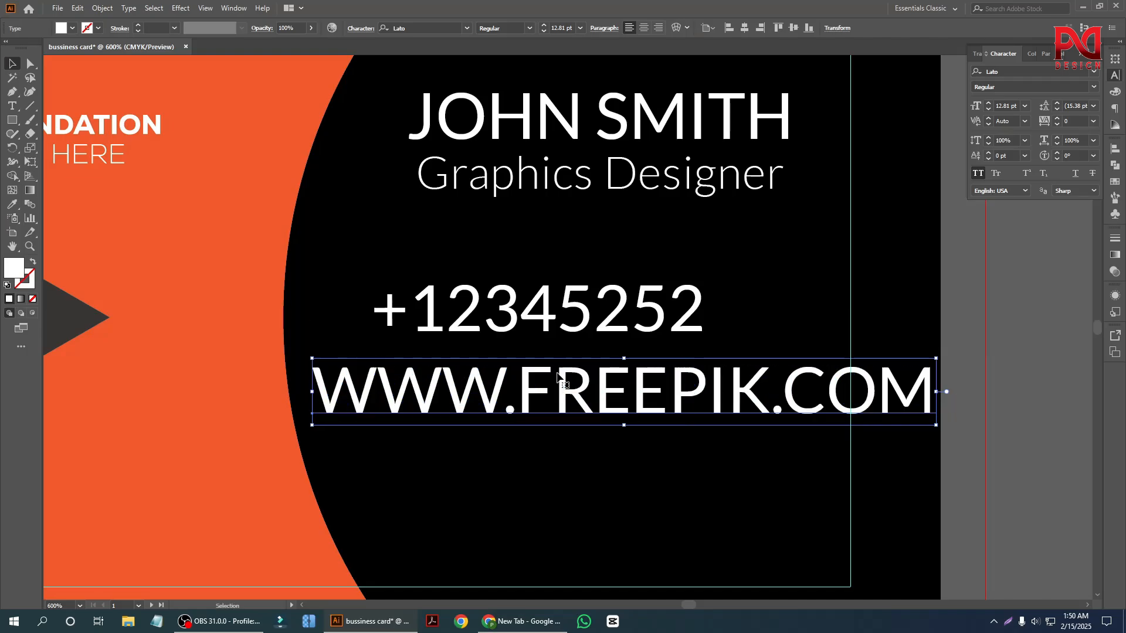
{"action": "left_click", "coordinate": [978, 174]}
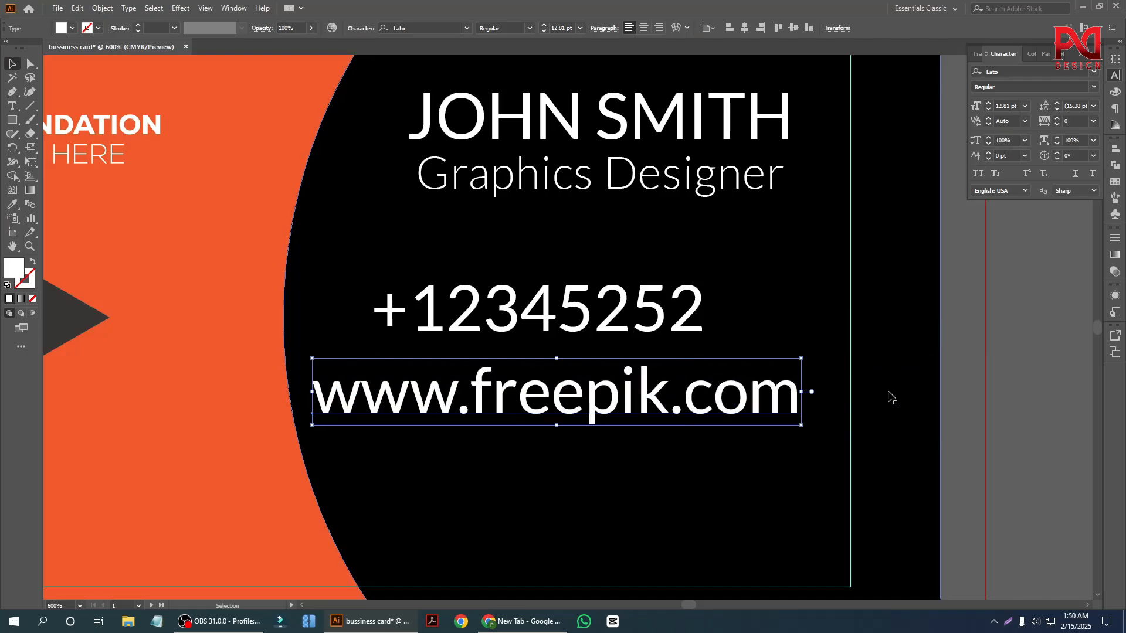
{"action": "left_click", "coordinate": [988, 351]}
Duplicate the website line directly beneath itself and replace the copy's text with the address.
{"action": "scroll", "coordinate": [604, 387], "scroll_direction": "down", "scroll_amount": 3}
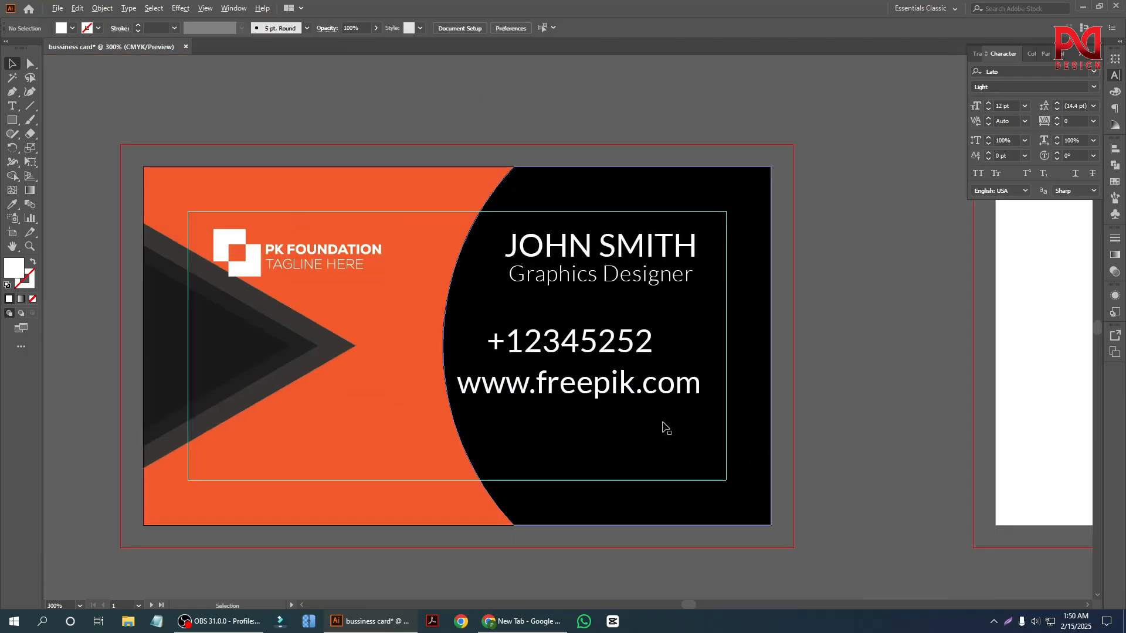
{"action": "scroll", "coordinate": [666, 427], "scroll_direction": "up", "scroll_amount": 3}
{"action": "left_click_drag", "start_coordinate": [582, 388], "coordinate": [582, 451]}
{"action": "double_click", "coordinate": [557, 452]}
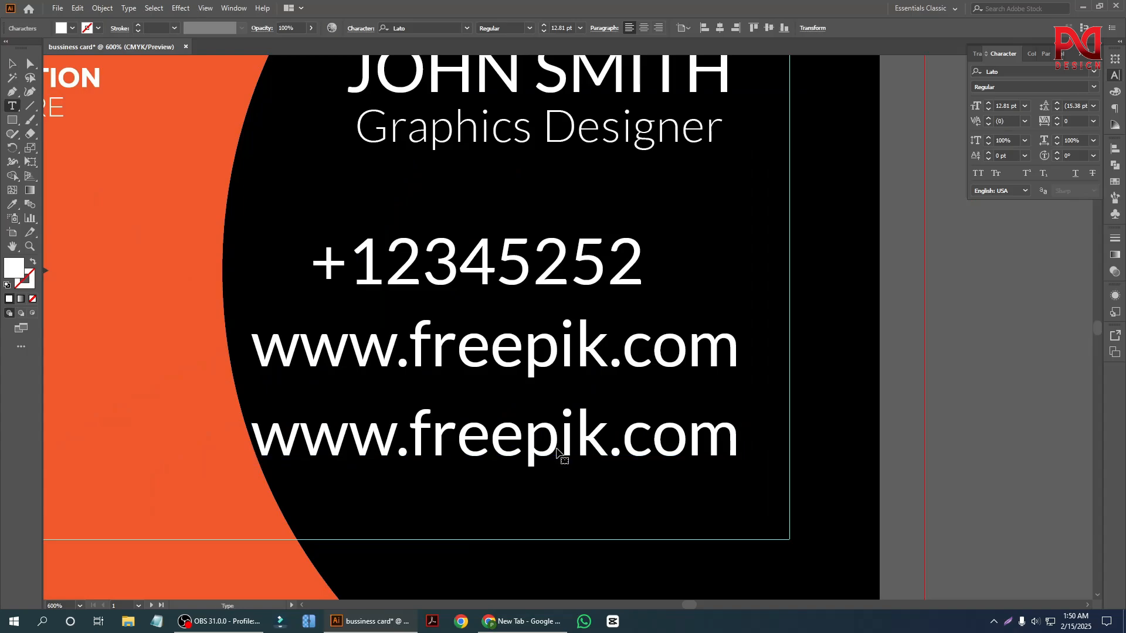
{"action": "key", "text": "ctrl+a"}
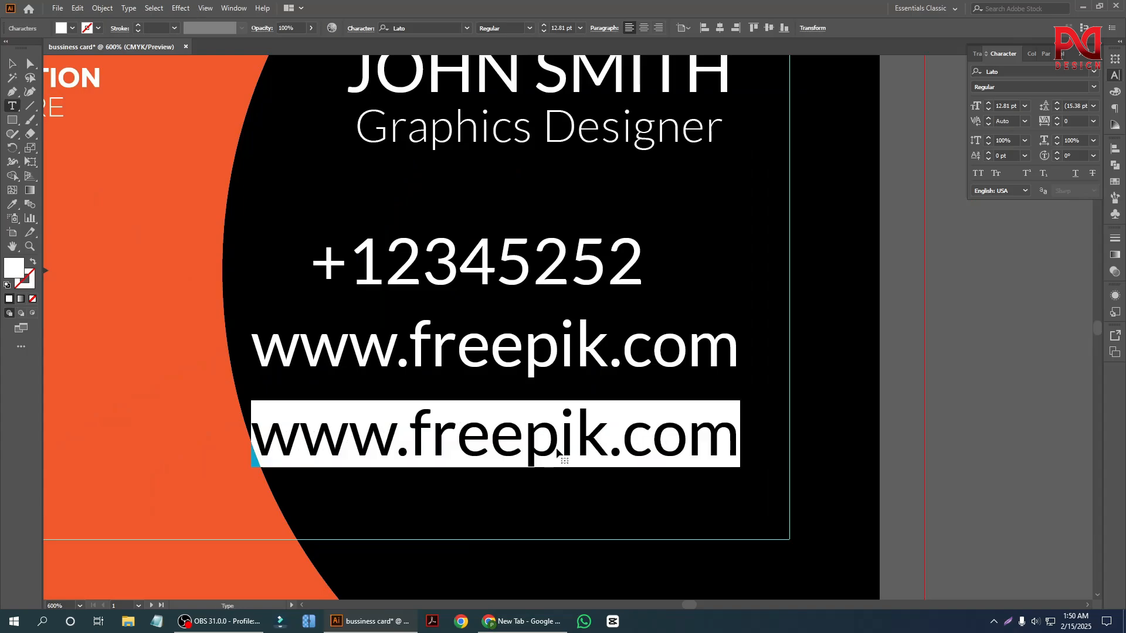
{"action": "type", "text": "dhak"}
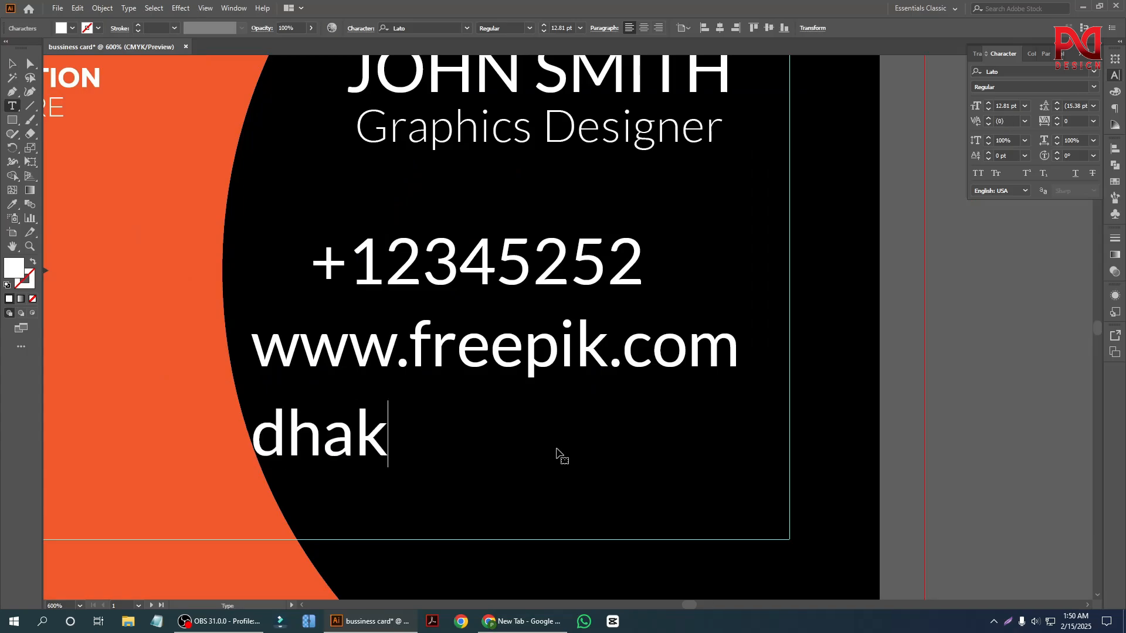
{"action": "type", "text": "a dinajpur"}
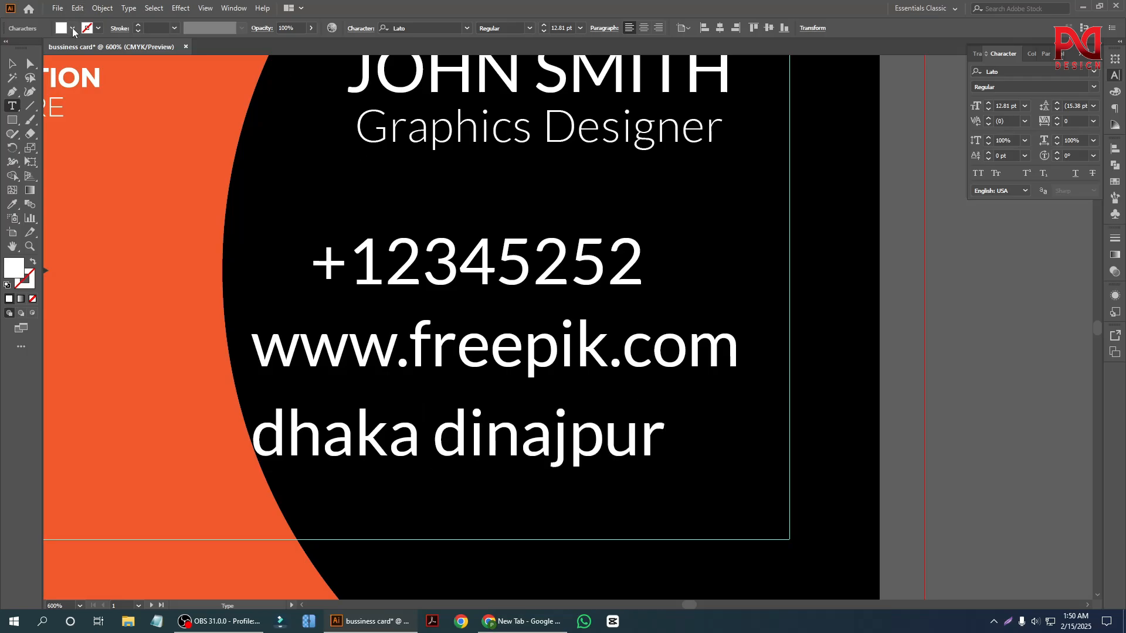
{"action": "key", "text": "Escape"}
{"action": "left_click", "coordinate": [942, 399]}
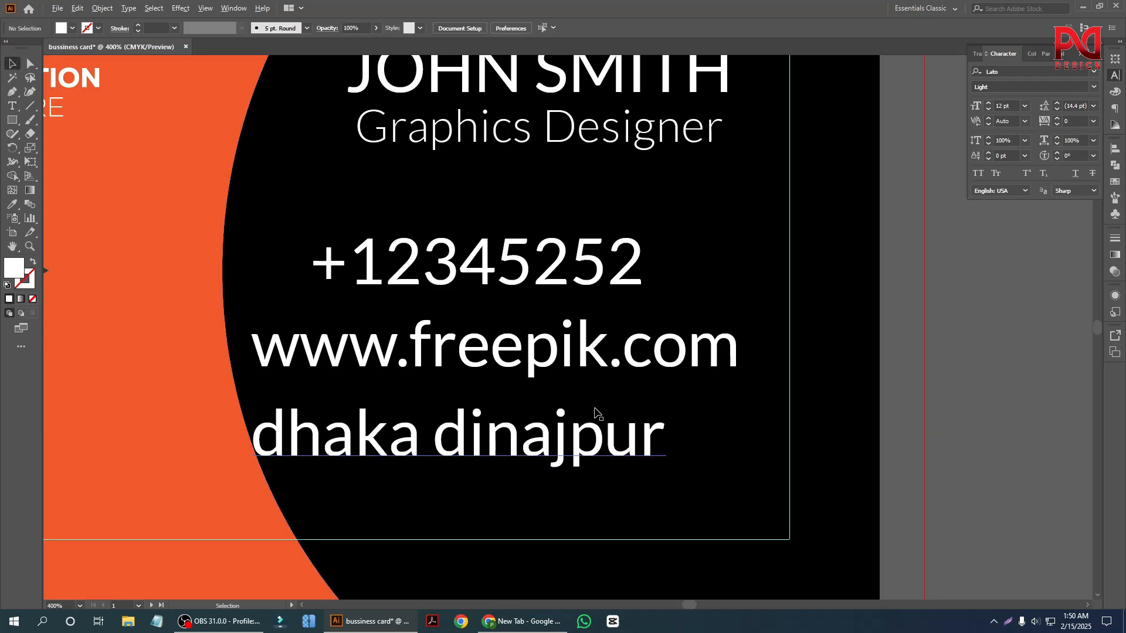
Duplicate the address line just below itself and replace the copy's text with "gmail".
{"action": "scroll", "coordinate": [595, 410], "scroll_direction": "down", "scroll_amount": 2}
{"action": "scroll", "coordinate": [600, 404], "scroll_direction": "down", "scroll_amount": 2}
{"action": "scroll", "coordinate": [548, 423], "scroll_direction": "up", "scroll_amount": 3}
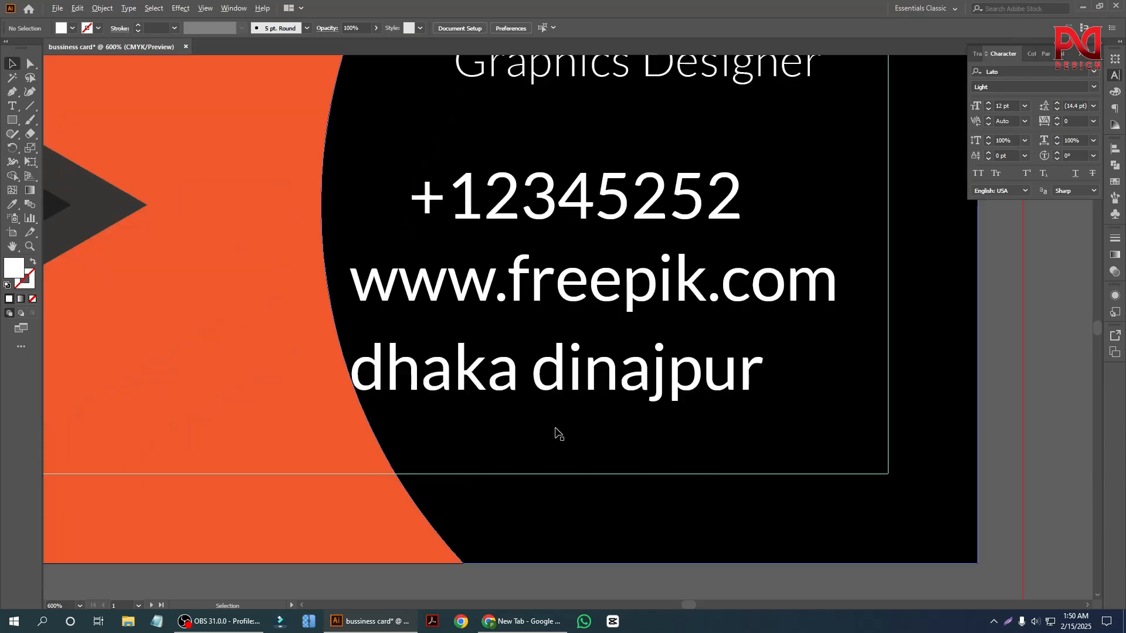
{"action": "scroll", "coordinate": [555, 427], "scroll_direction": "down", "scroll_amount": 1}
{"action": "left_click_drag", "start_coordinate": [567, 359], "coordinate": [589, 412], "text": "alt"}
{"action": "double_click", "coordinate": [589, 412]}
{"action": "key", "text": "ctrl+a"}
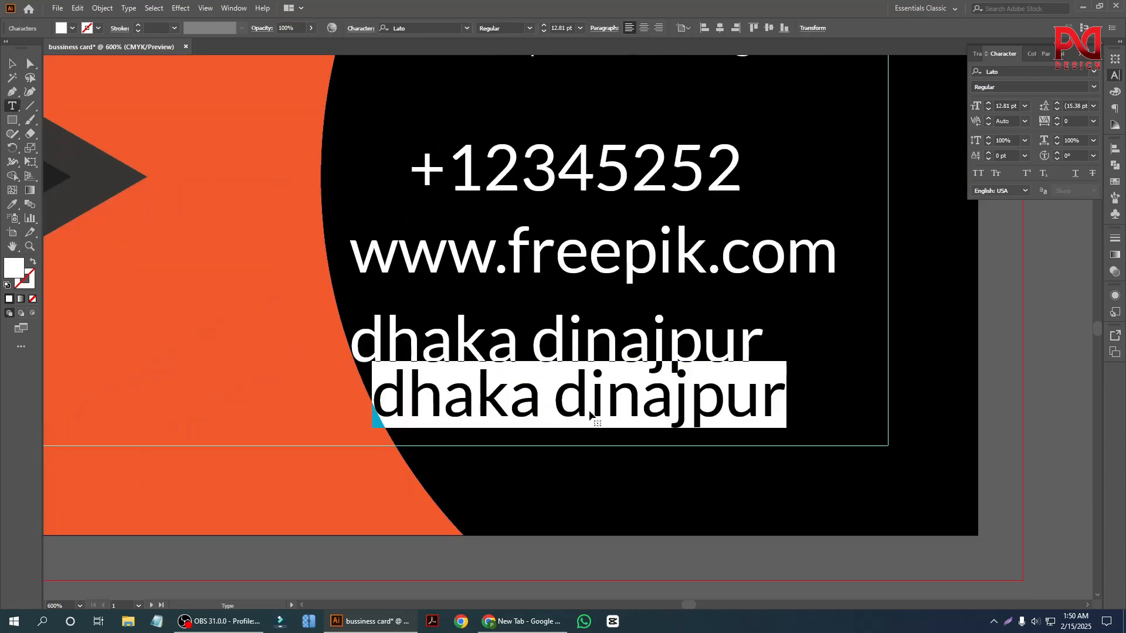
{"action": "type", "text": "gmail"}
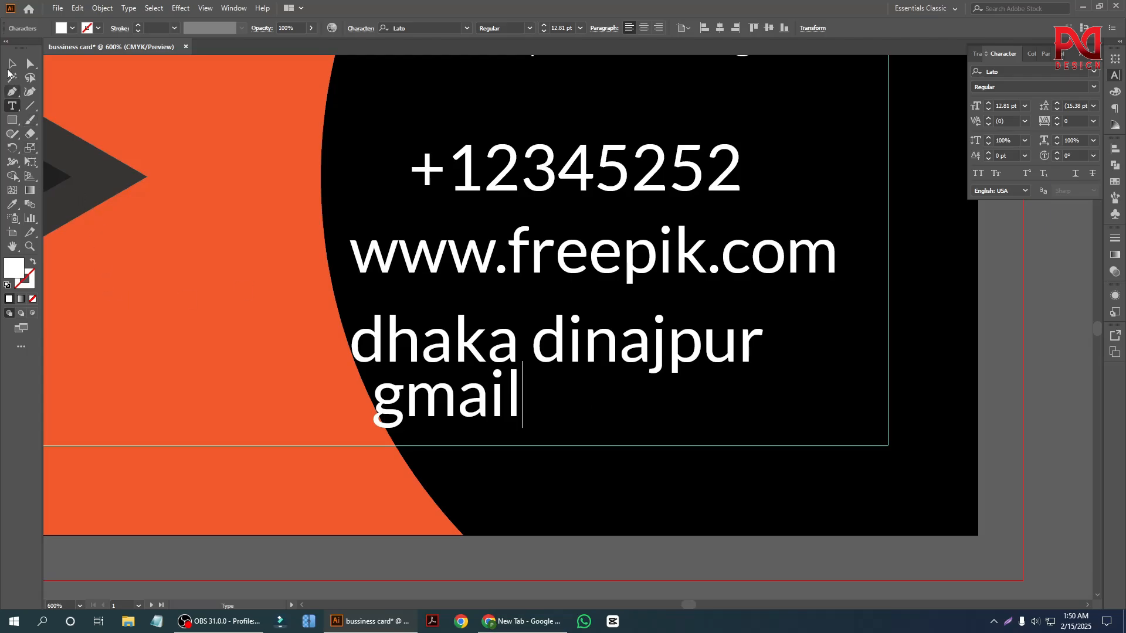
{"action": "key", "text": "Escape"}
Move the gmail line to the right, beneath the middle of the address line.
{"action": "scroll", "coordinate": [508, 436], "scroll_direction": "down", "scroll_amount": 2, "text": "alt"}
{"action": "scroll", "coordinate": [509, 437], "scroll_direction": "down", "scroll_amount": 2}
{"action": "scroll", "coordinate": [516, 416], "scroll_direction": "up", "scroll_amount": 3}
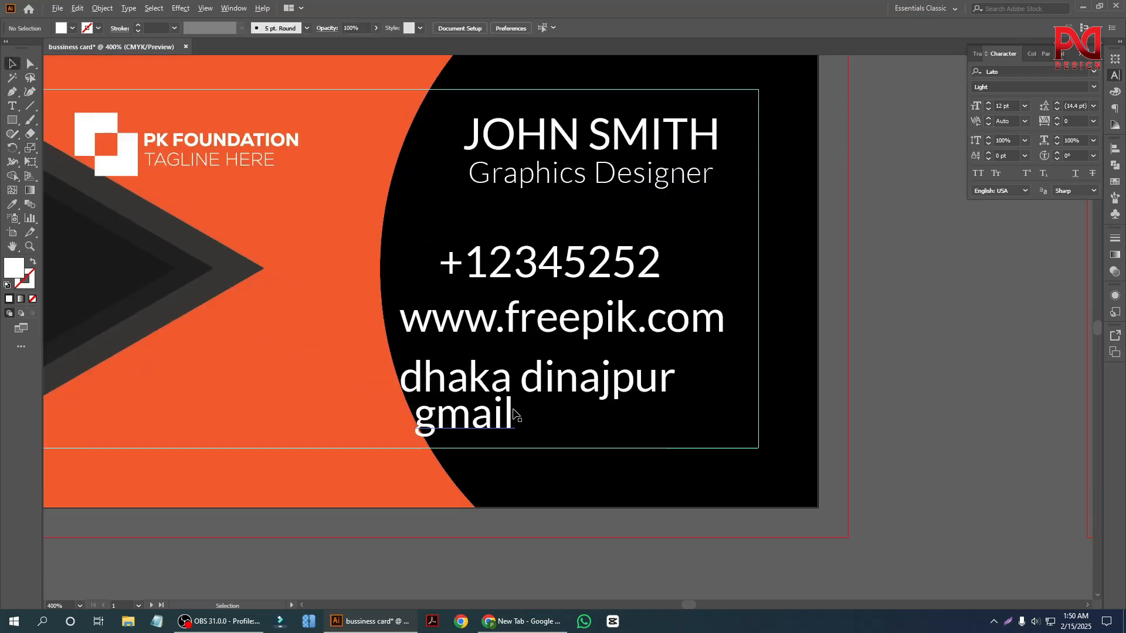
{"action": "left_click_drag", "start_coordinate": [516, 416], "coordinate": [578, 419]}
{"action": "scroll", "coordinate": [728, 459], "scroll_direction": "up", "scroll_amount": 2}
{"action": "left_click", "coordinate": [940, 405]}
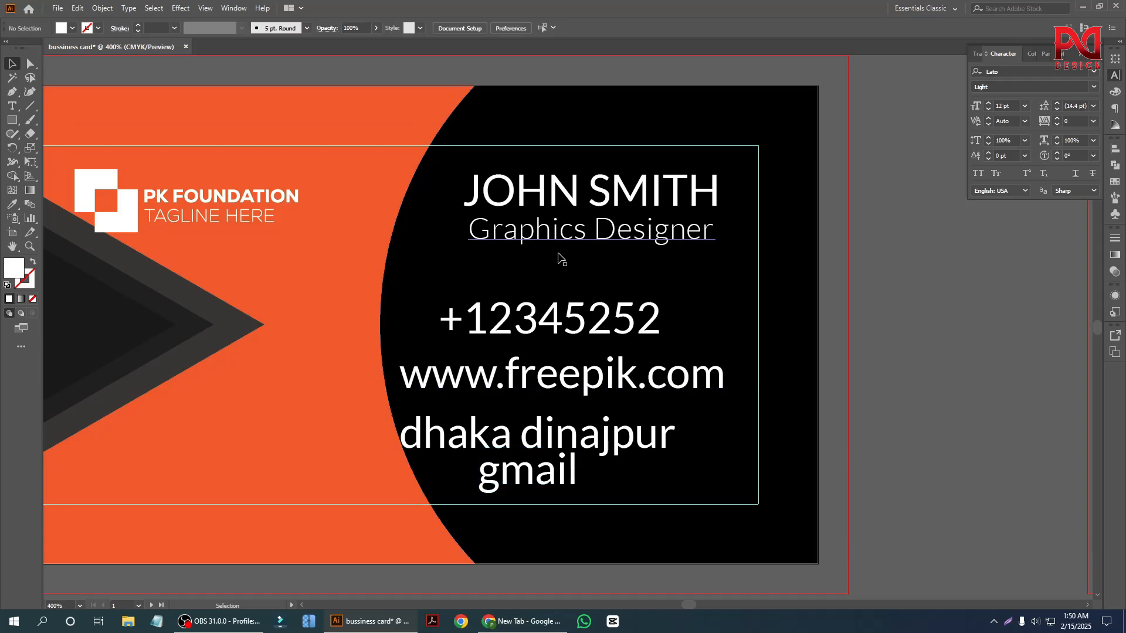
{"action": "scroll", "coordinate": [602, 370], "scroll_direction": "down", "scroll_amount": 1}
{"action": "scroll", "coordinate": [557, 417], "scroll_direction": "down", "scroll_amount": 1}
{"action": "scroll", "coordinate": [428, 410], "scroll_direction": "up", "scroll_amount": 1}
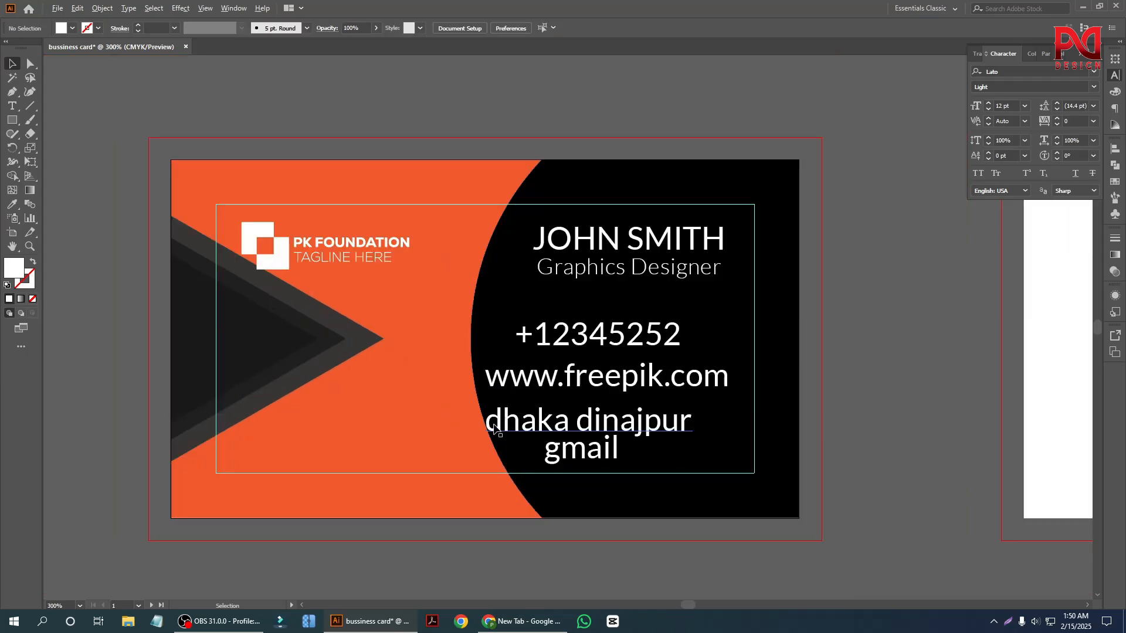
Switch to Chrome, search for flaticon and open the Flaticon website.
{"action": "scroll", "coordinate": [428, 410], "scroll_direction": "down", "scroll_amount": 1}
{"action": "scroll", "coordinate": [471, 432], "scroll_direction": "up", "scroll_amount": 1}
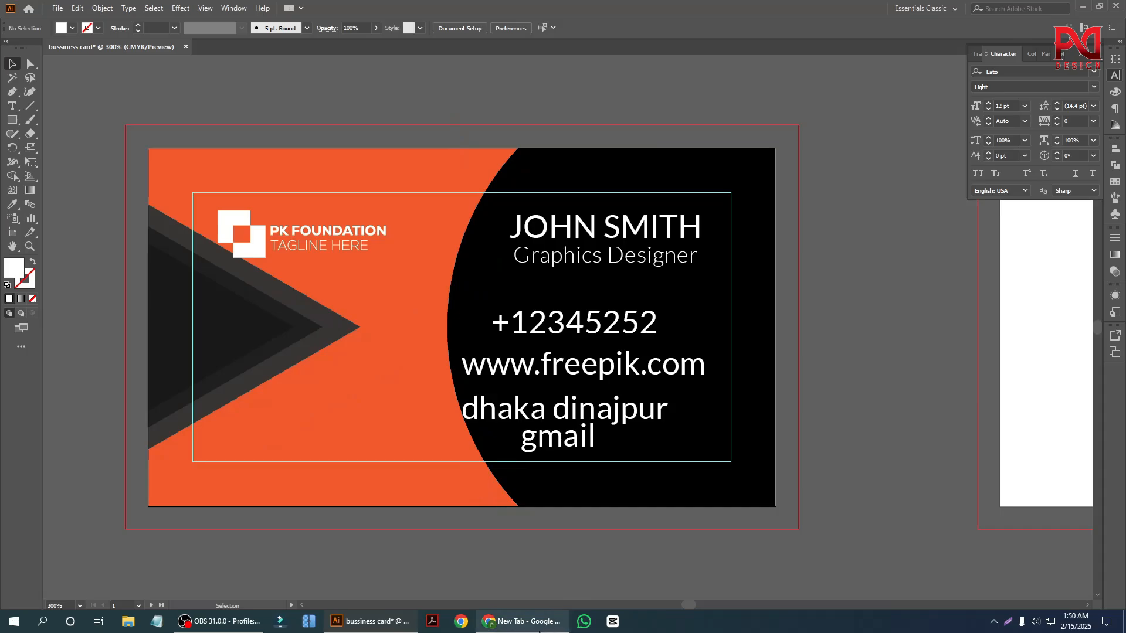
{"action": "left_click", "coordinate": [524, 623]}
{"action": "left_click", "coordinate": [489, 38]}
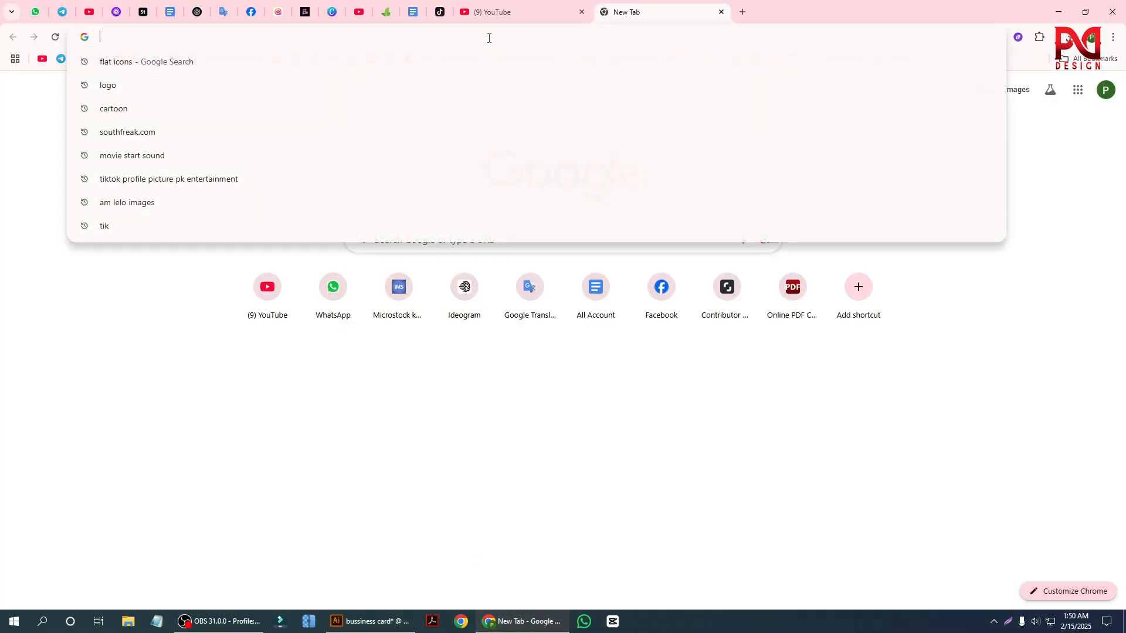
{"action": "type", "text": "fl"}
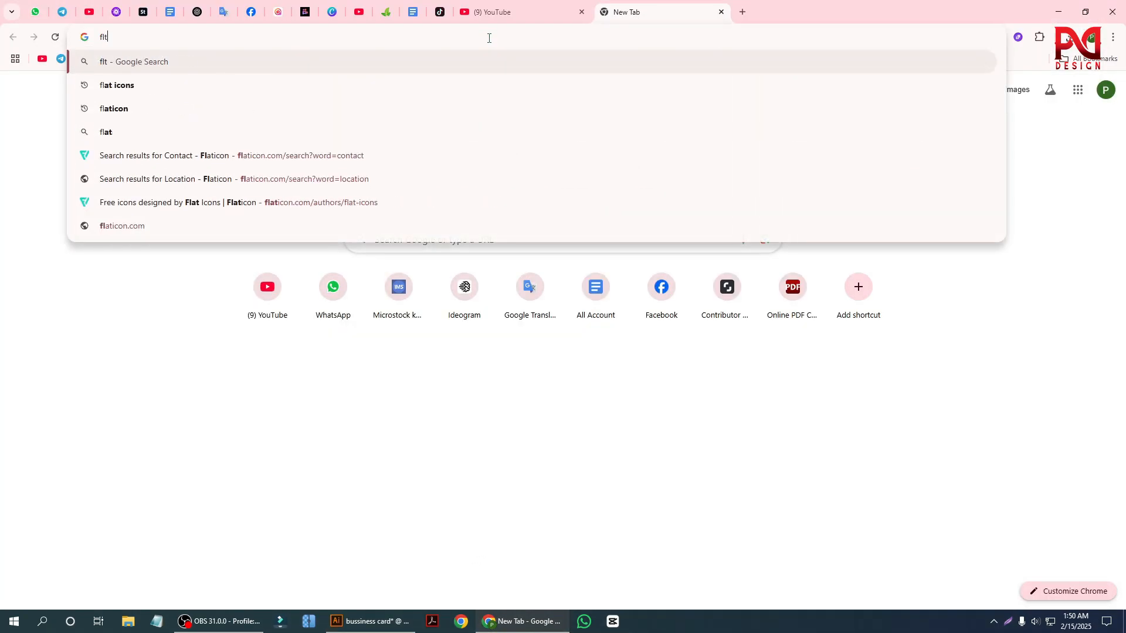
{"action": "type", "text": "a"}
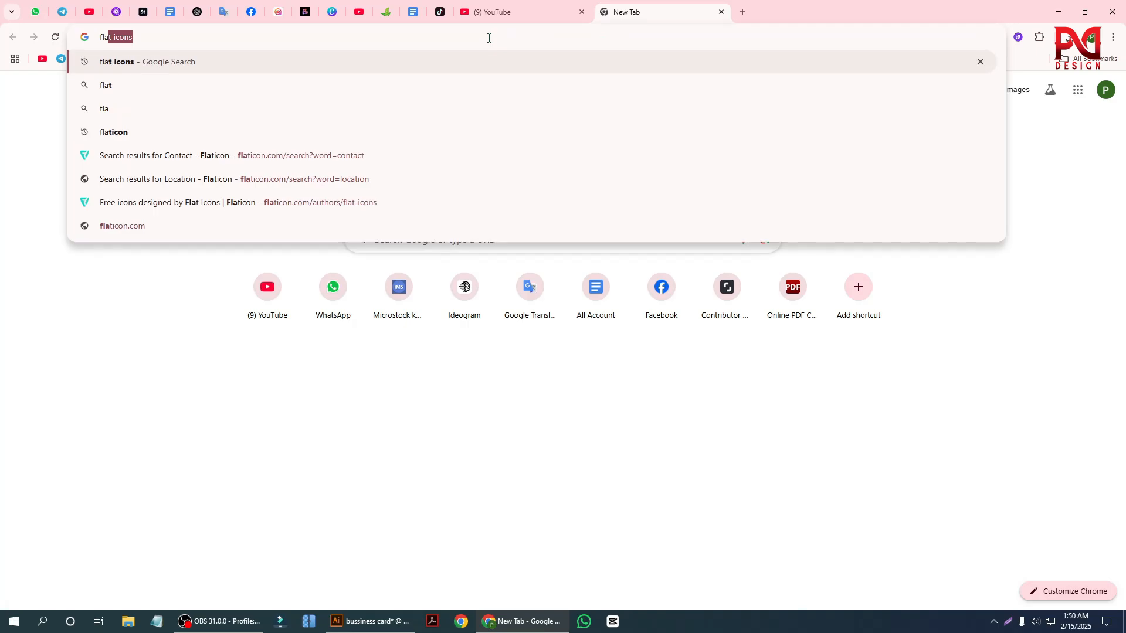
{"action": "left_click", "coordinate": [126, 135]}
{"action": "left_click", "coordinate": [161, 199]}
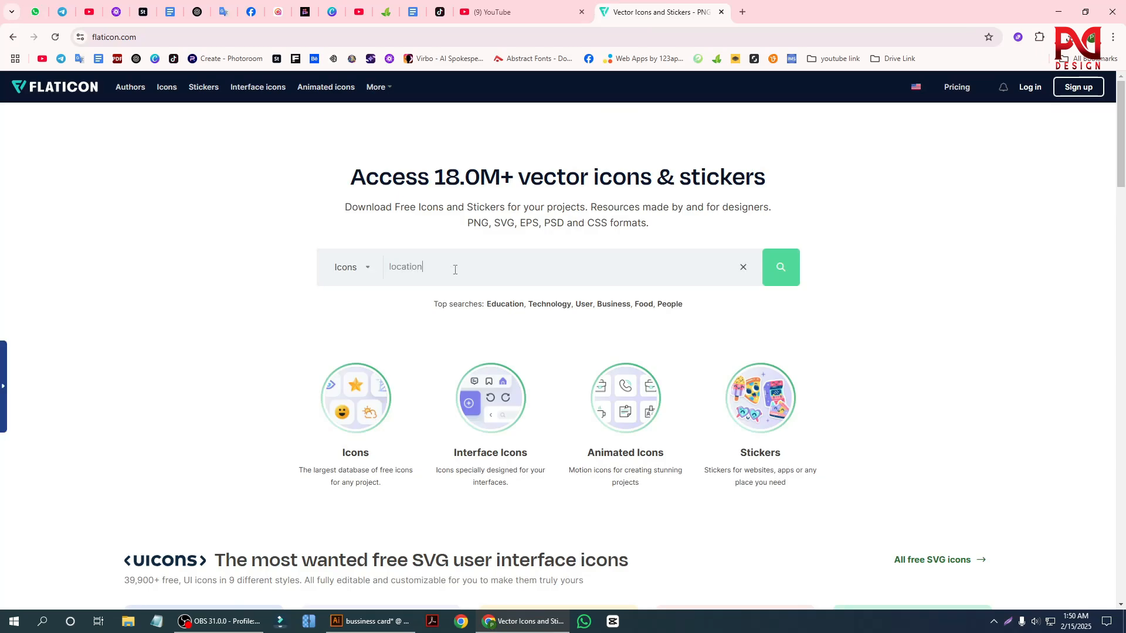
Search Flaticon for "location" icons and download the black Maps and Flags pin as a free PNG.
{"action": "key", "text": "Return"}
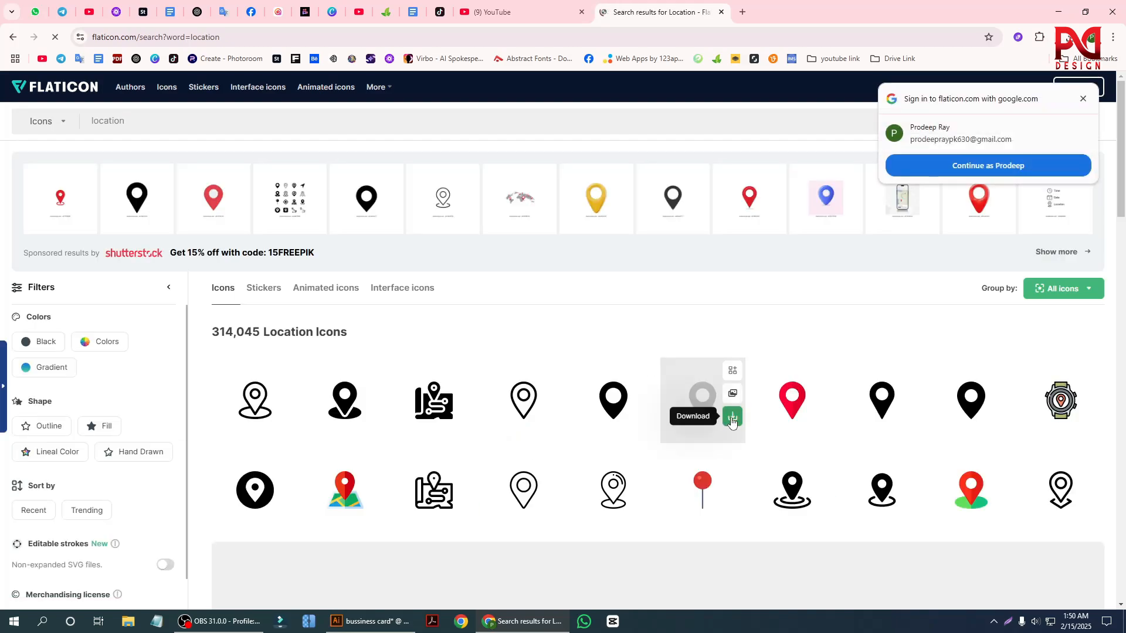
{"action": "left_click", "coordinate": [732, 417]}
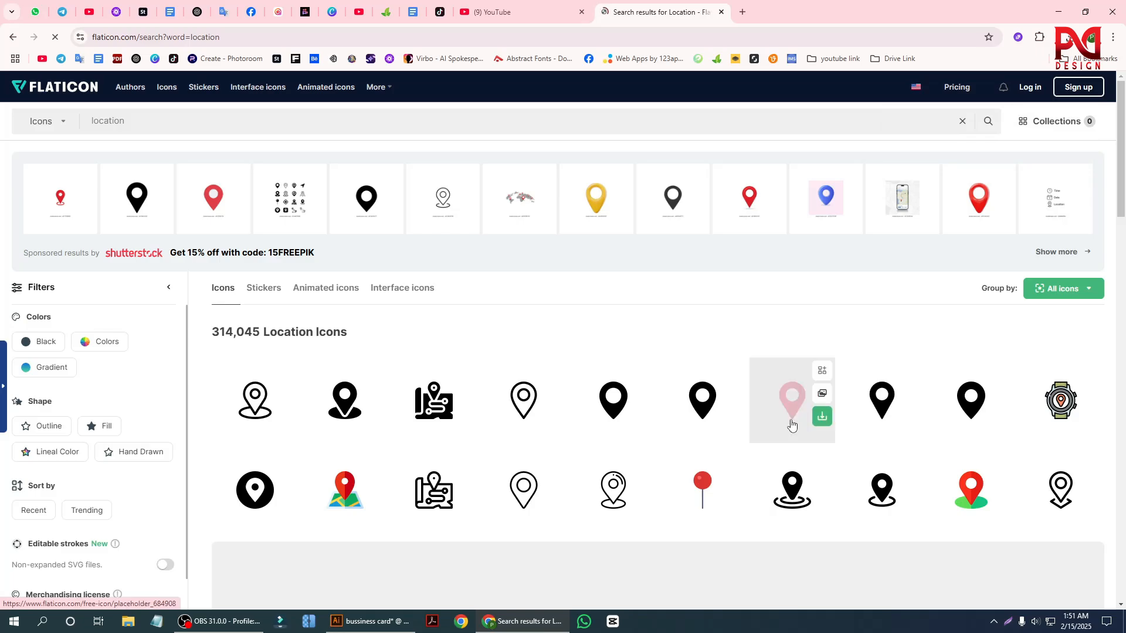
{"action": "left_click", "coordinate": [721, 418]}
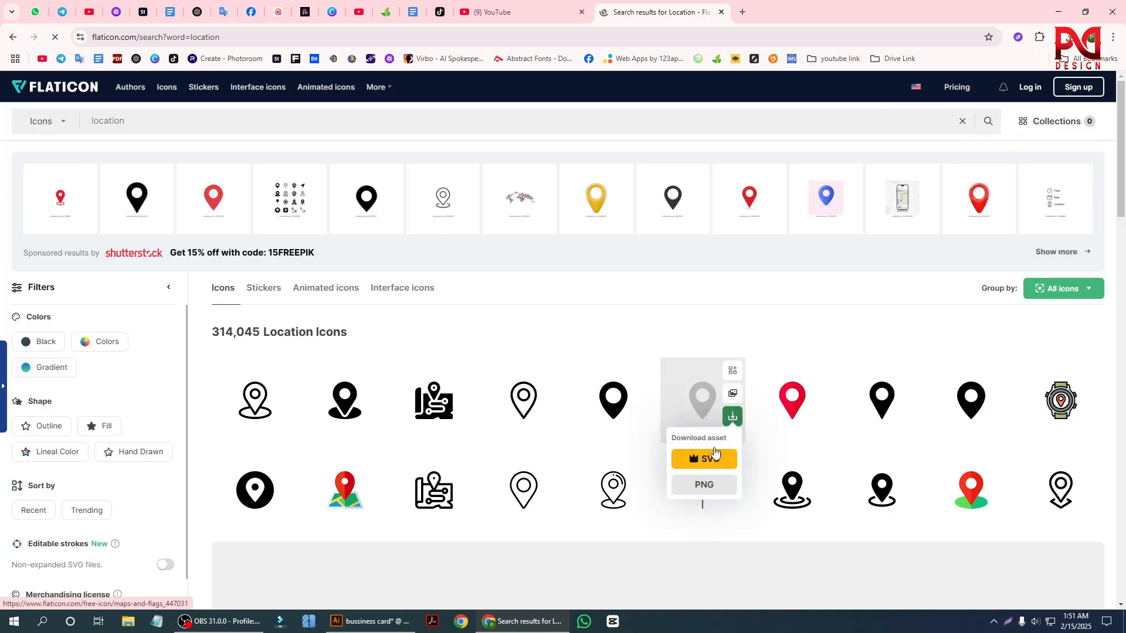
{"action": "left_click", "coordinate": [703, 485]}
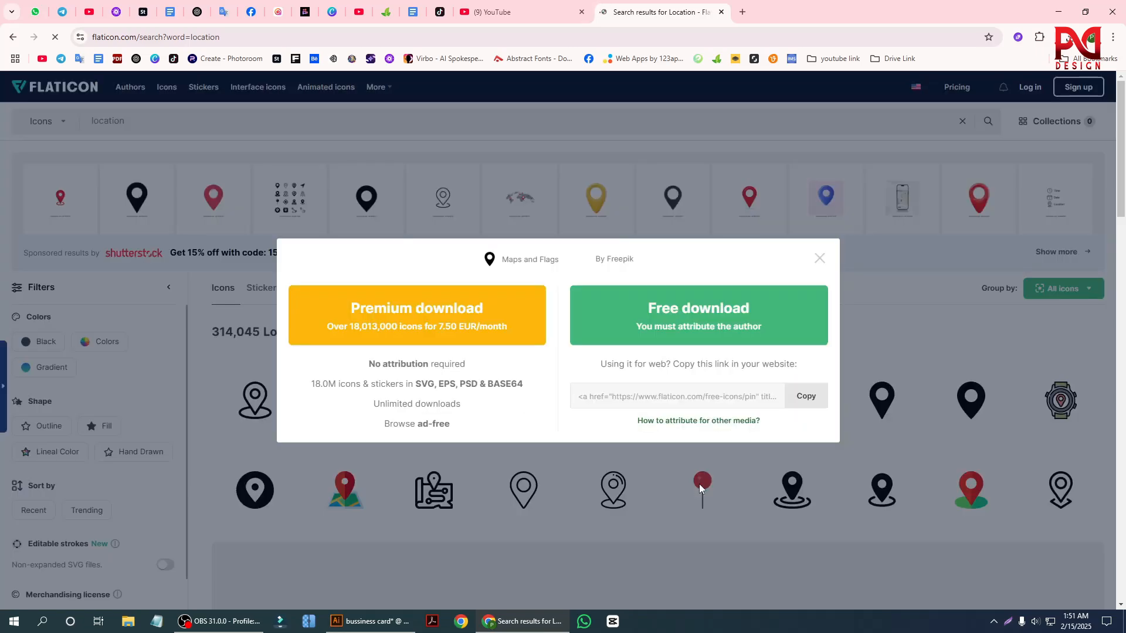
{"action": "left_click", "coordinate": [716, 318]}
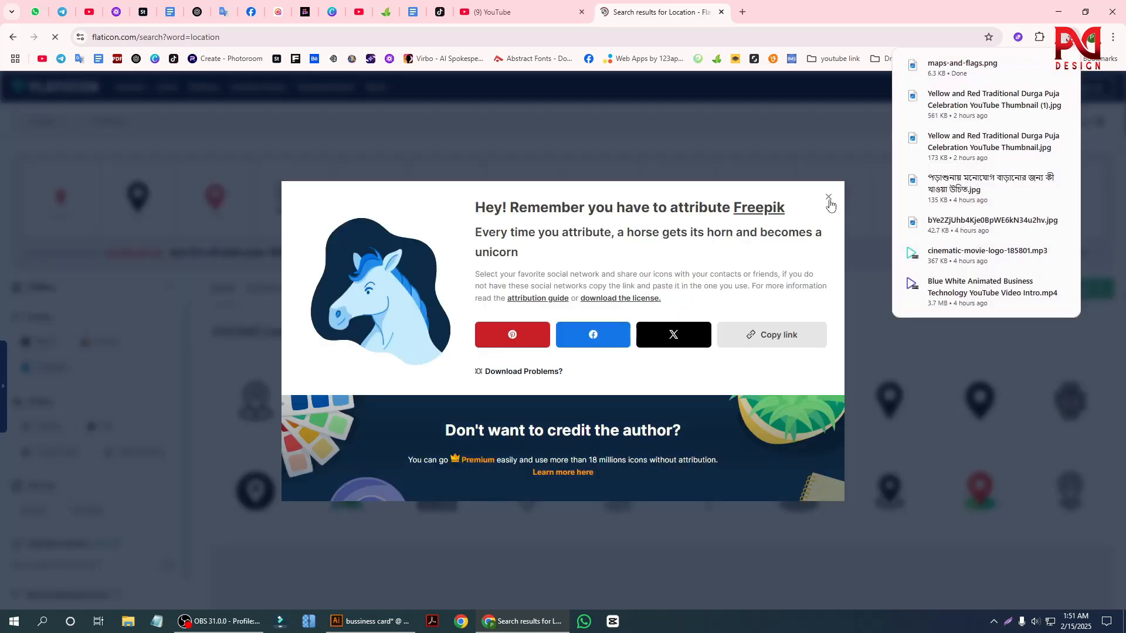
{"action": "left_click", "coordinate": [829, 197]}
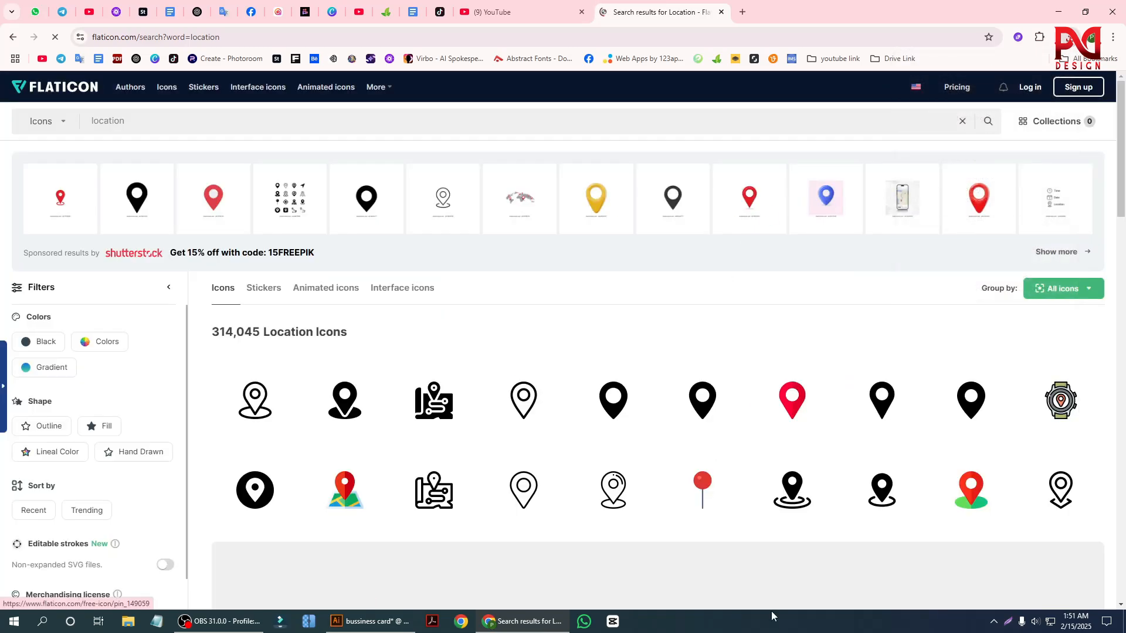
Search Flaticon for "contact" icons and download the solid black person silhouette as a free PNG.
{"action": "left_click", "coordinate": [160, 110]}
{"action": "type", "text": "contac"}
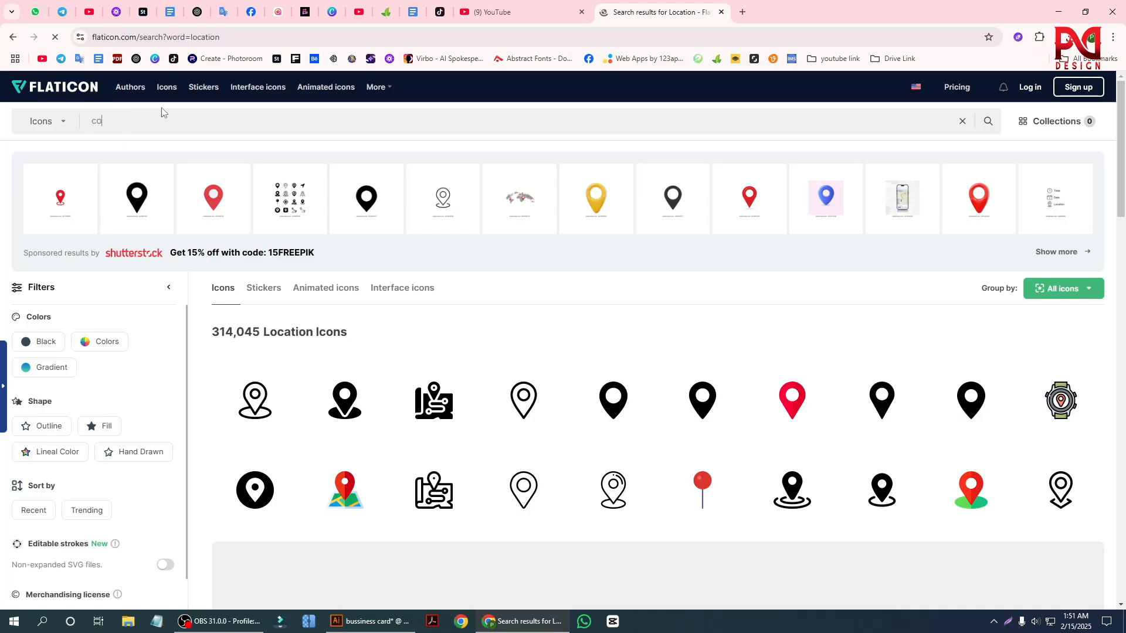
{"action": "type", "text": "t"}
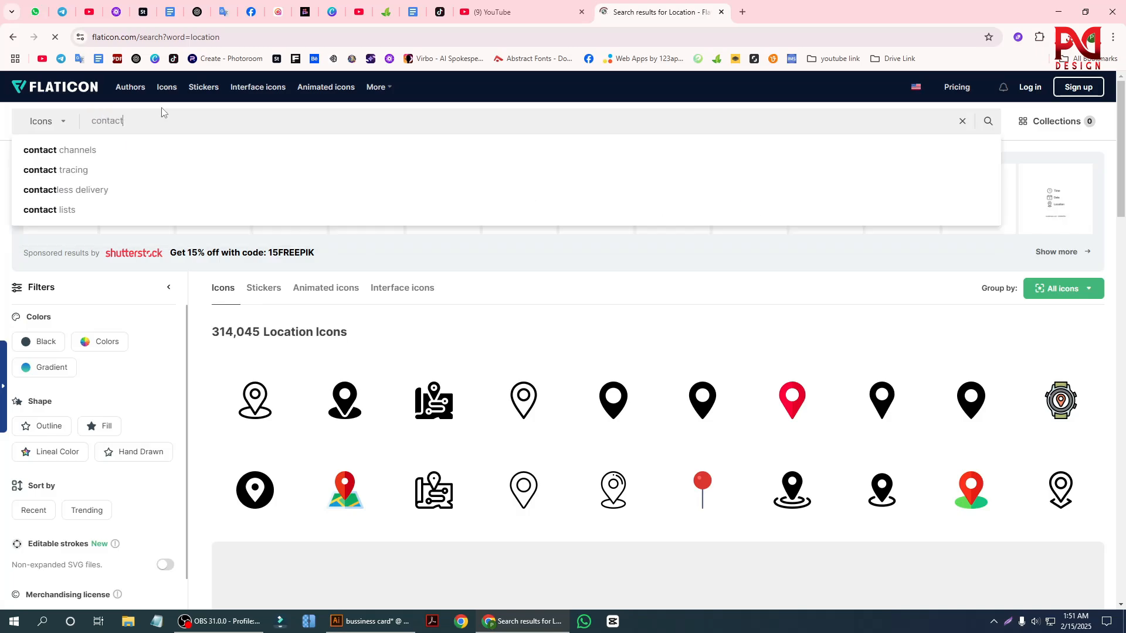
{"action": "key", "text": "Return"}
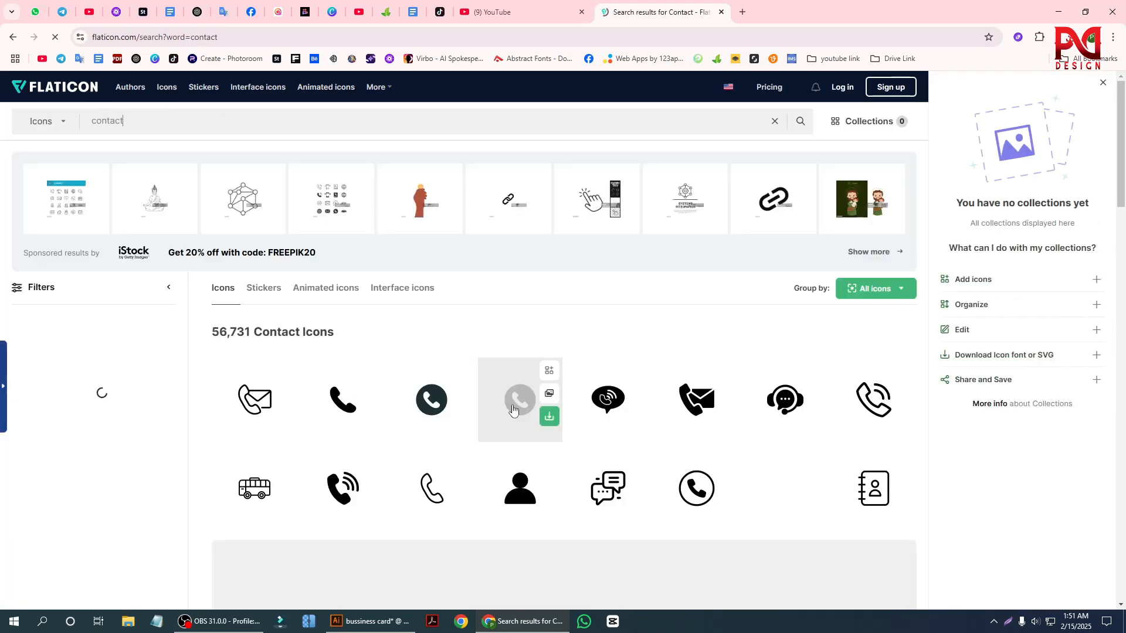
{"action": "scroll", "coordinate": [916, 456], "scroll_direction": "down", "scroll_amount": 4}
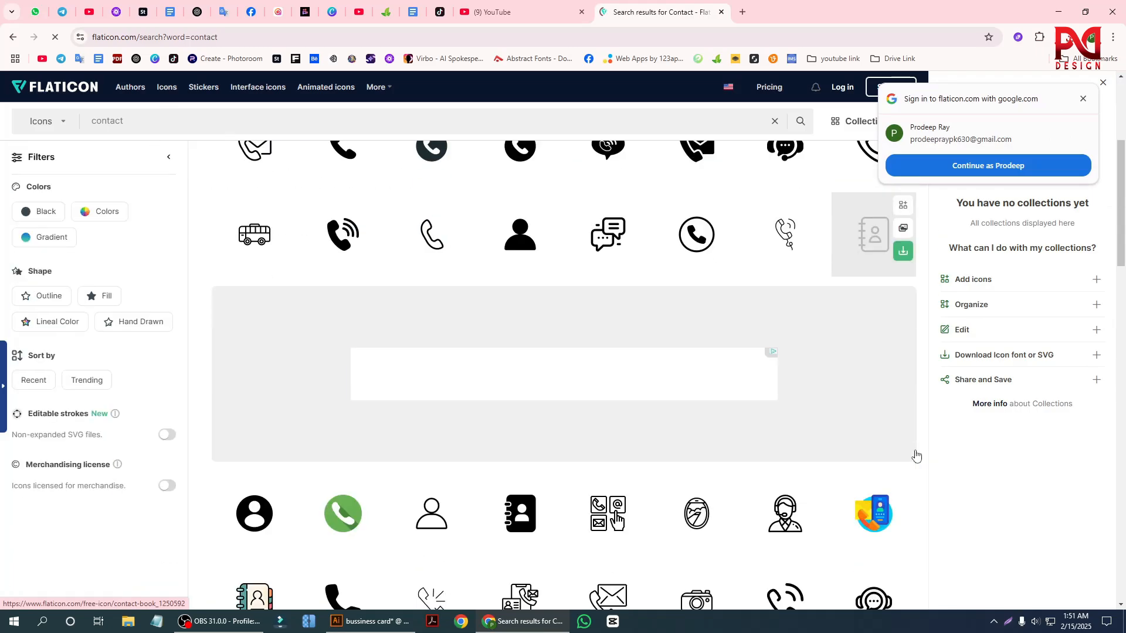
{"action": "left_click", "coordinate": [546, 259]}
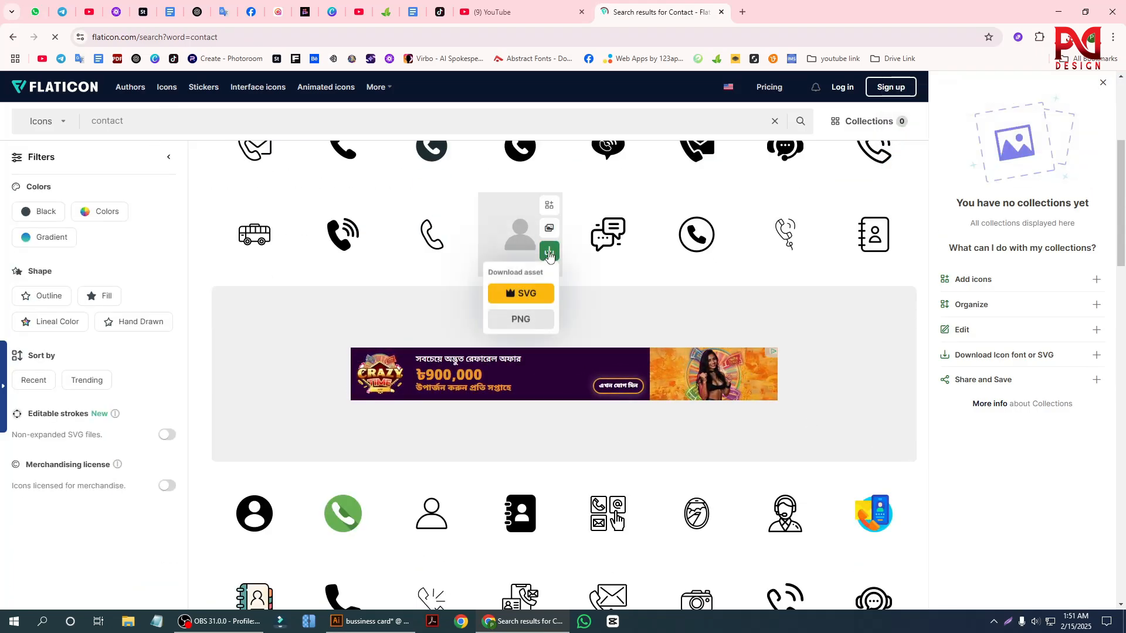
{"action": "left_click", "coordinate": [520, 320]}
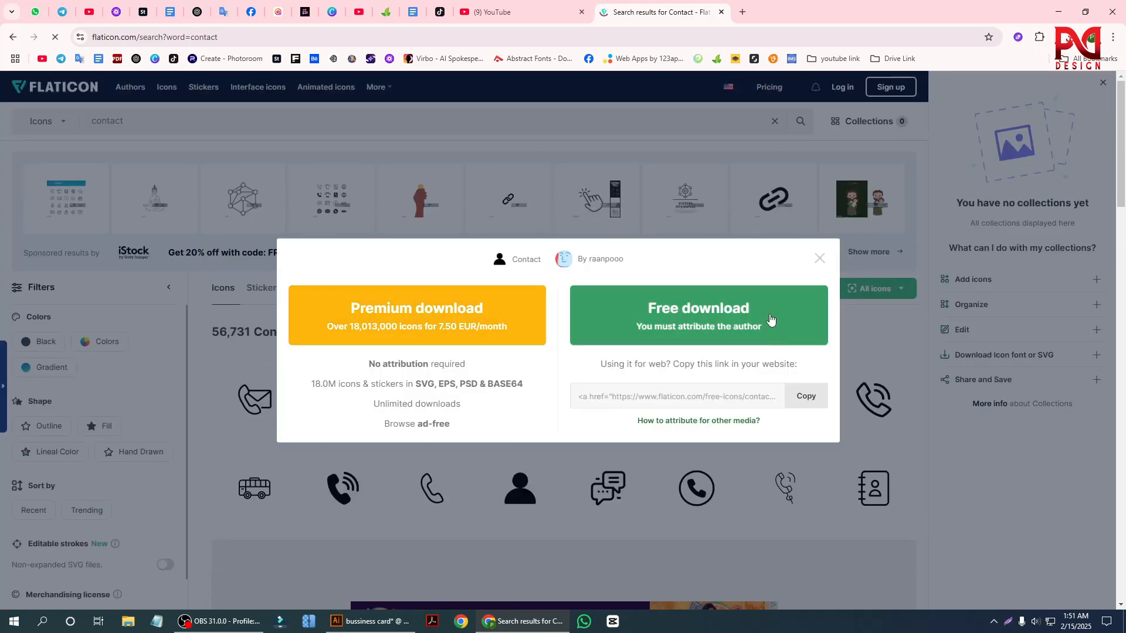
{"action": "left_click", "coordinate": [701, 321]}
{"action": "left_click", "coordinate": [828, 204]}
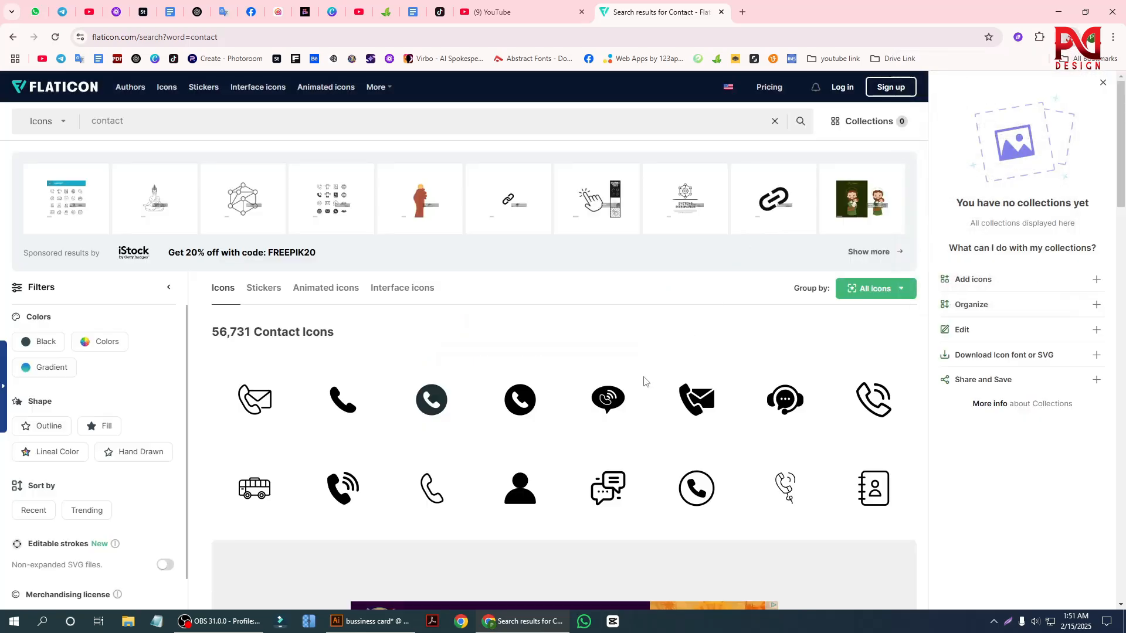
Search Flaticon for "website" icons and download the black World Wide Web globe as a 512 px PNG.
{"action": "left_click", "coordinate": [158, 115]}
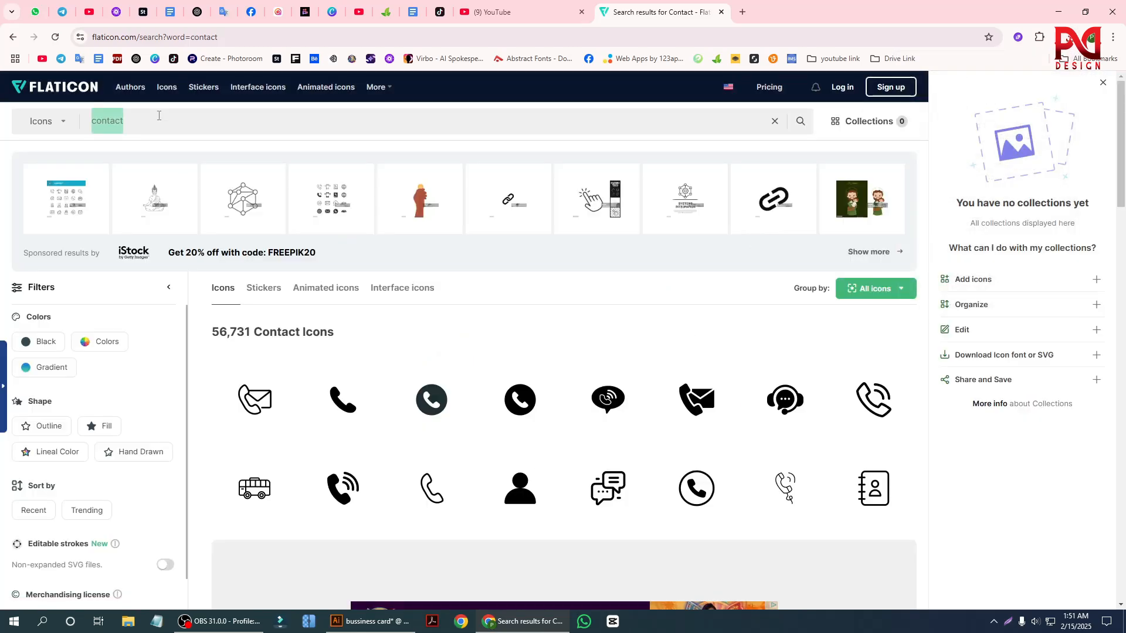
{"action": "key", "text": "BackSpace"}
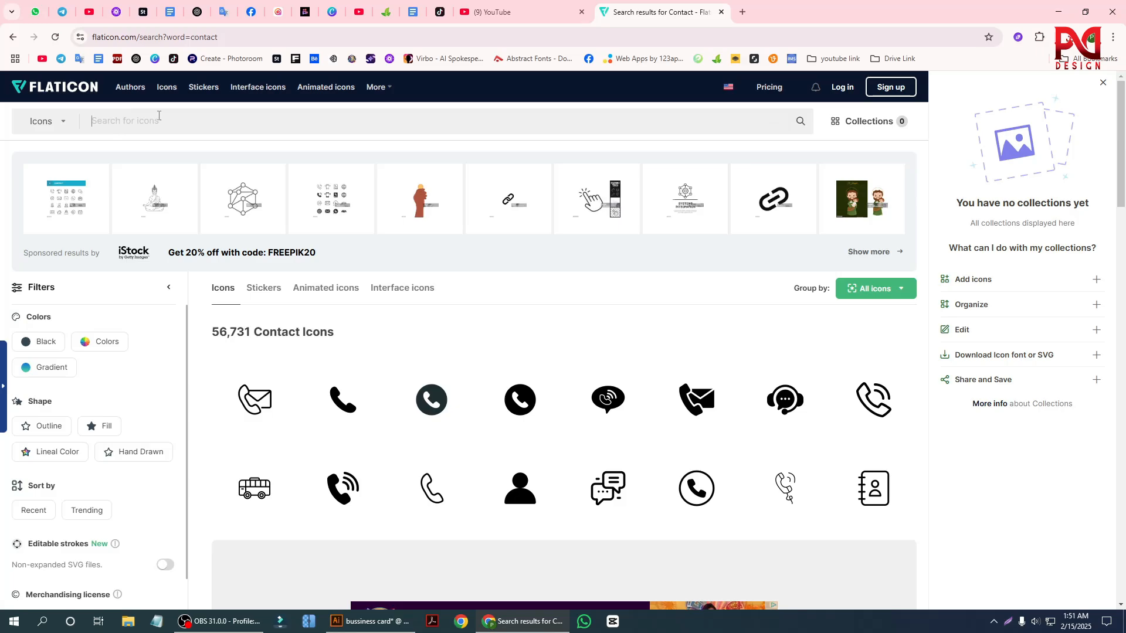
{"action": "type", "text": "website"}
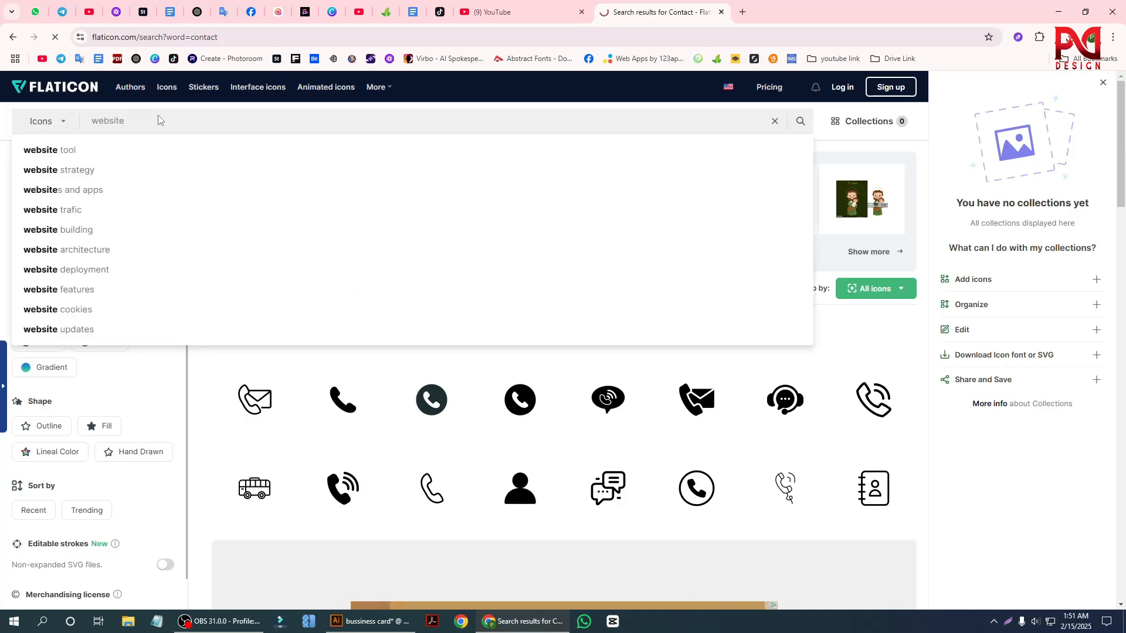
{"action": "key", "text": "Return"}
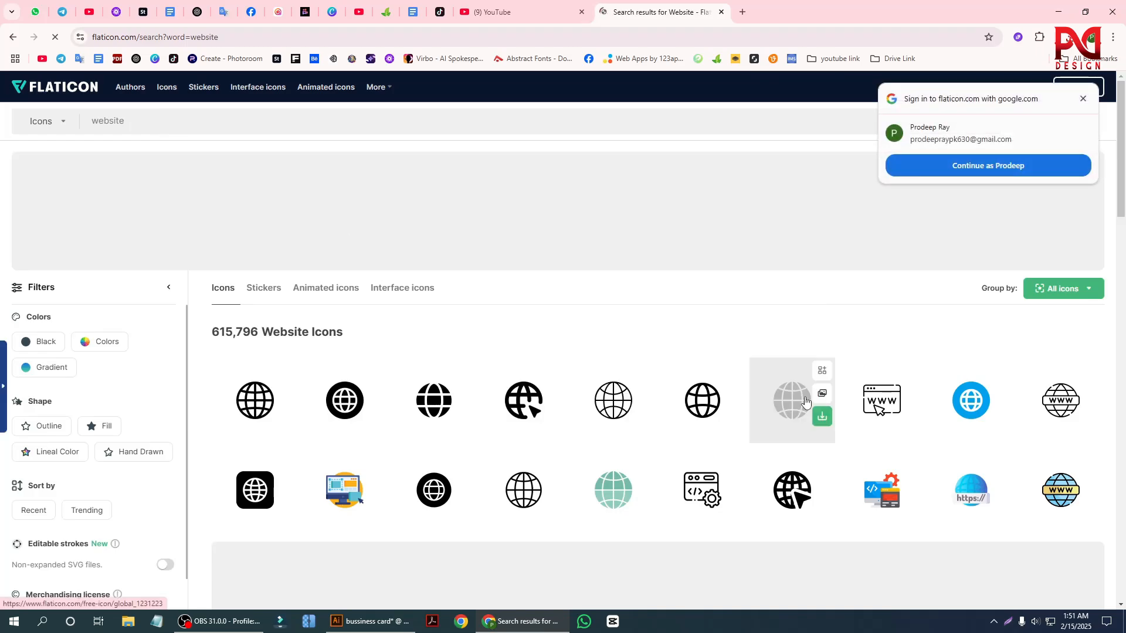
{"action": "left_click", "coordinate": [261, 420]}
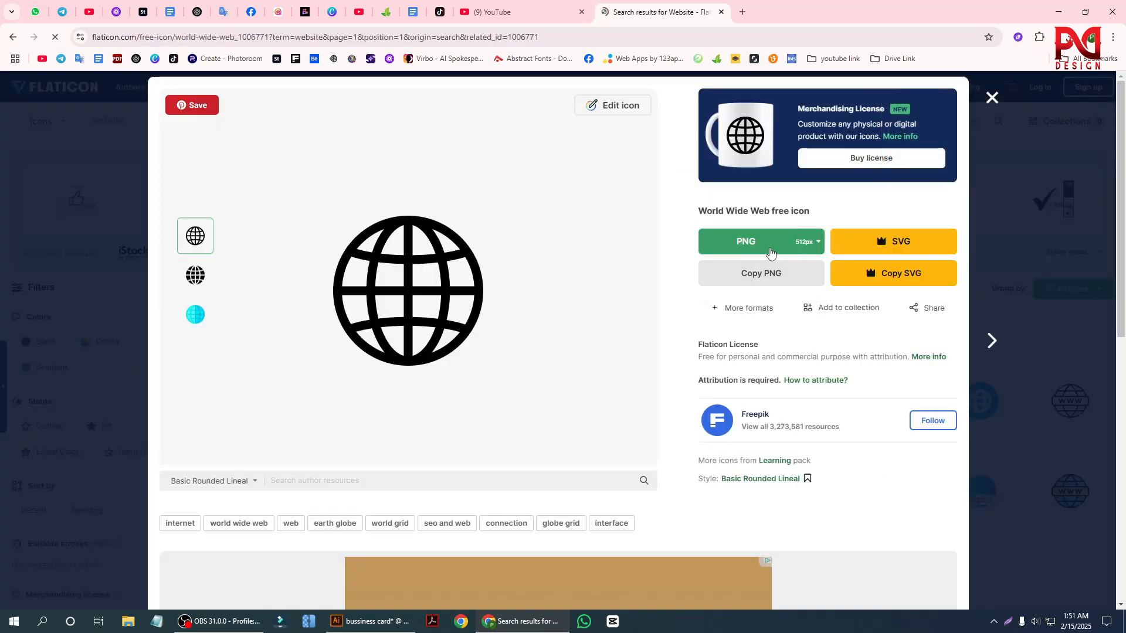
{"action": "left_click", "coordinate": [770, 252]}
{"action": "left_click", "coordinate": [827, 418]}
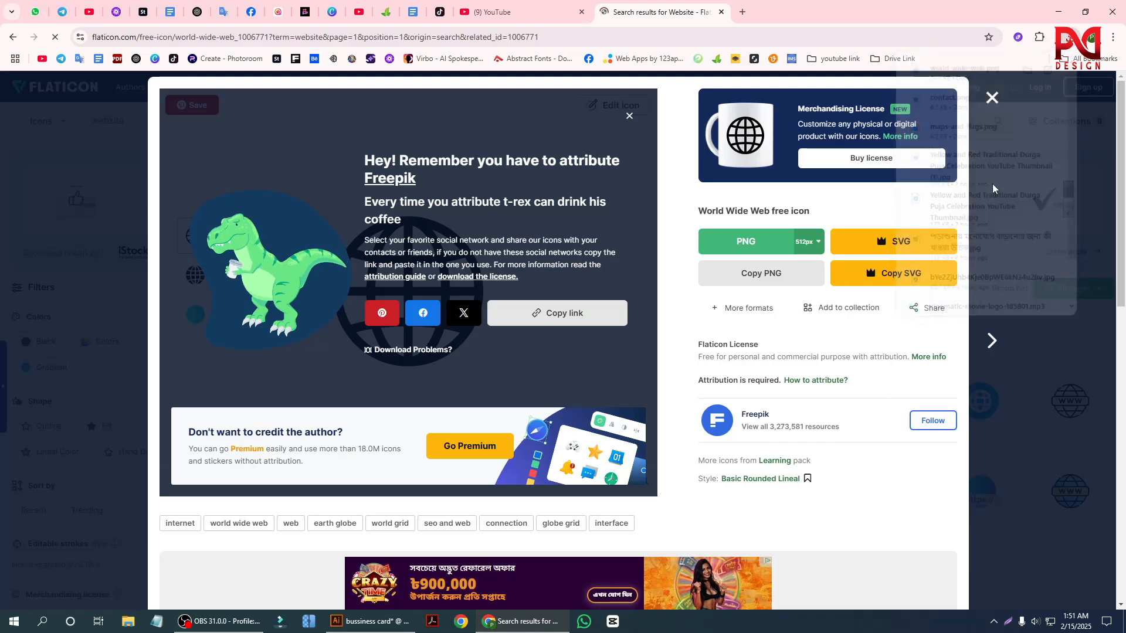
{"action": "left_click", "coordinate": [992, 97]}
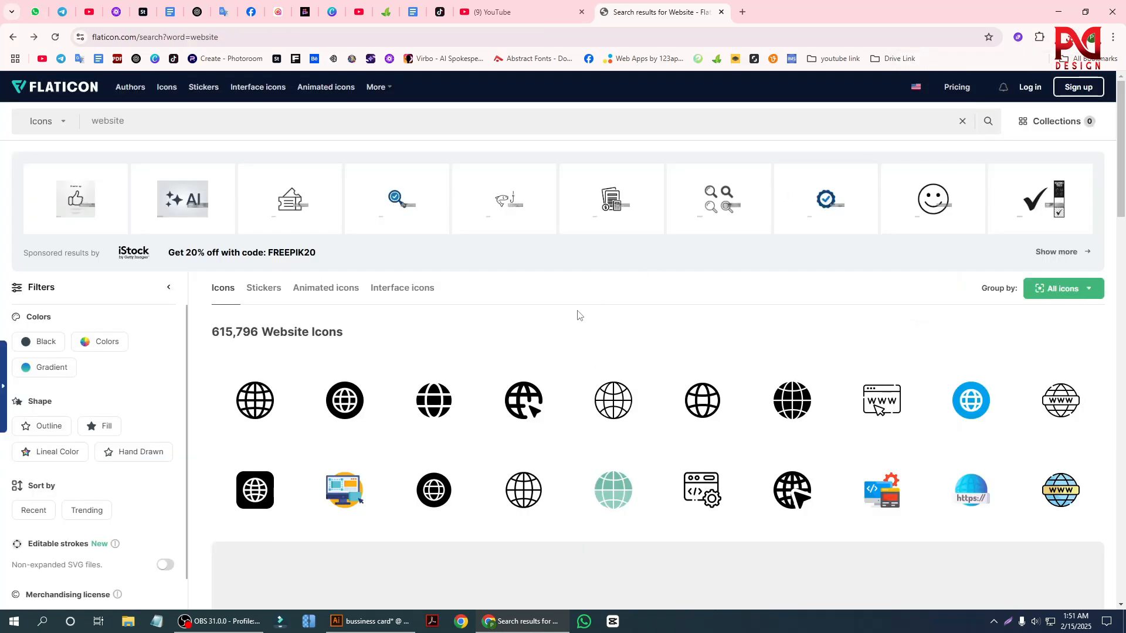
Search Flaticon for "gmail" icons and download the white envelope in a black circle as a 512 px PNG.
{"action": "left_click", "coordinate": [193, 119]}
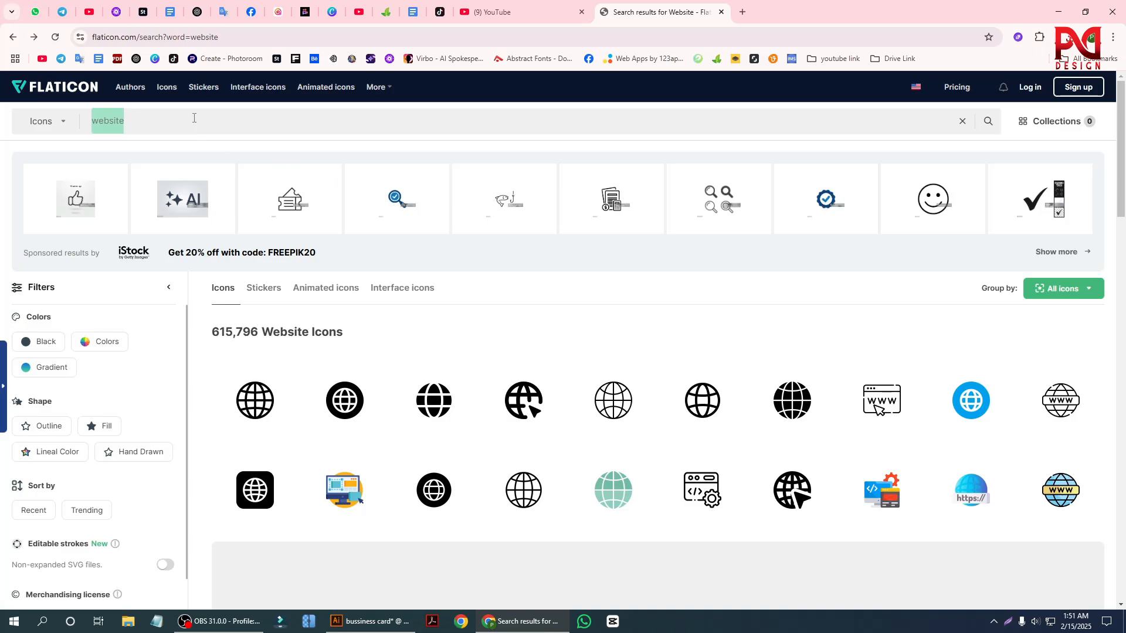
{"action": "key", "text": "BackSpace"}
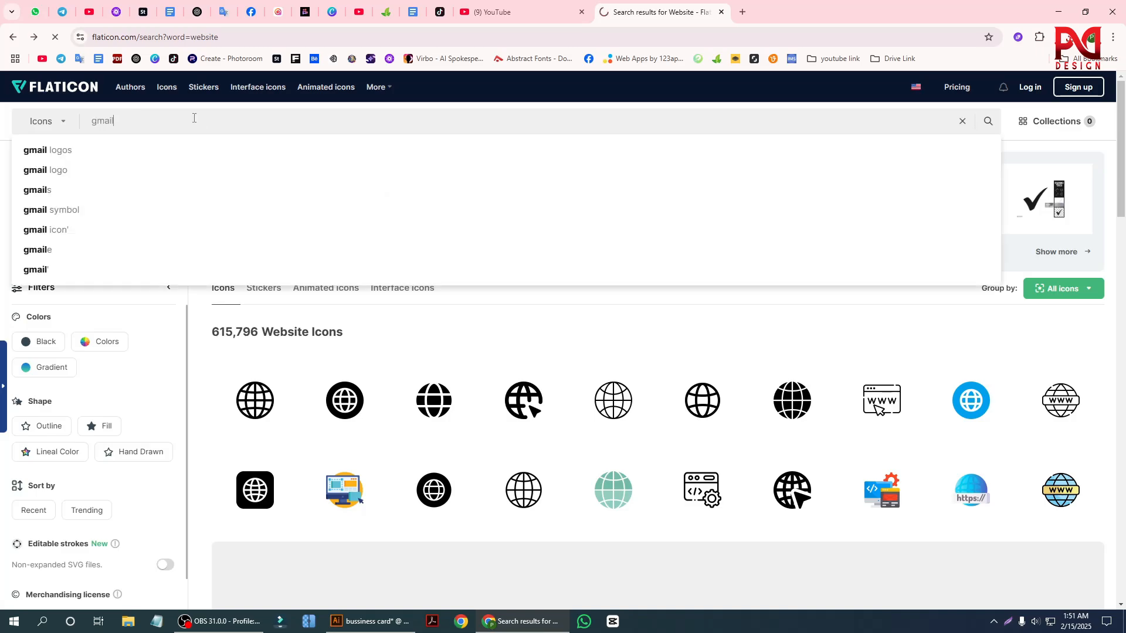
{"action": "key", "text": "Return"}
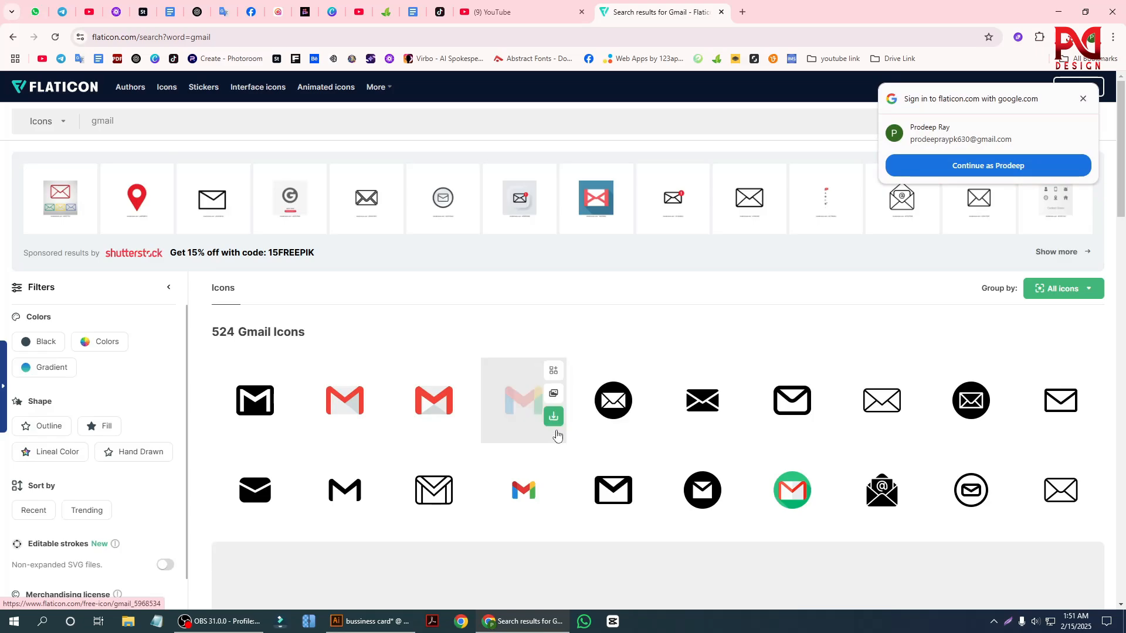
{"action": "left_click", "coordinate": [646, 433]}
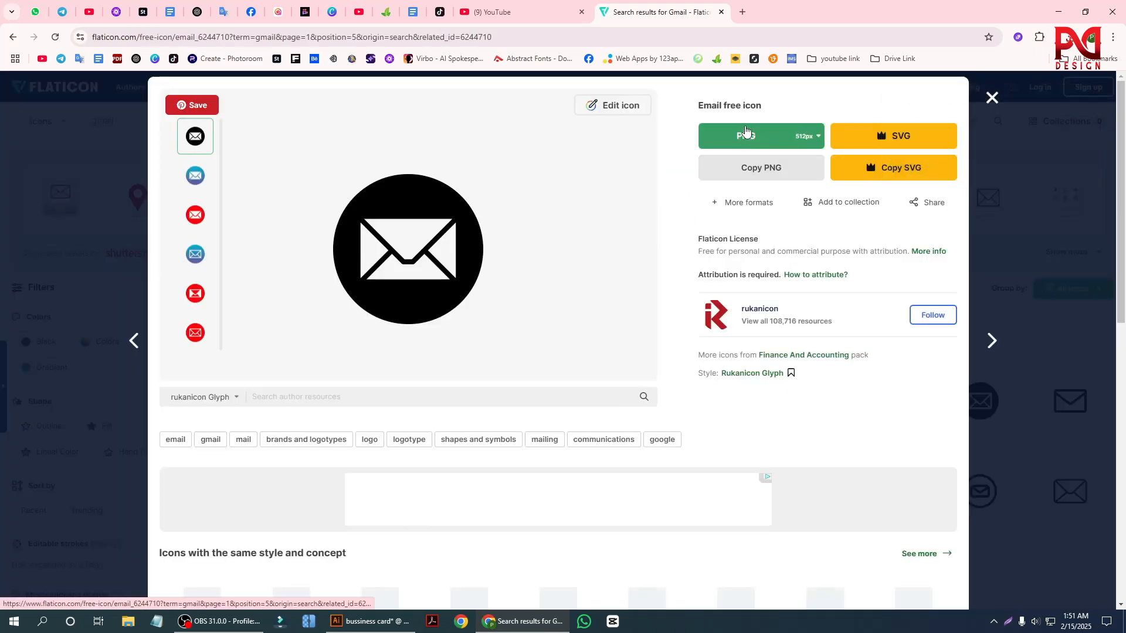
{"action": "left_click", "coordinate": [745, 136]}
{"action": "left_click", "coordinate": [801, 314]}
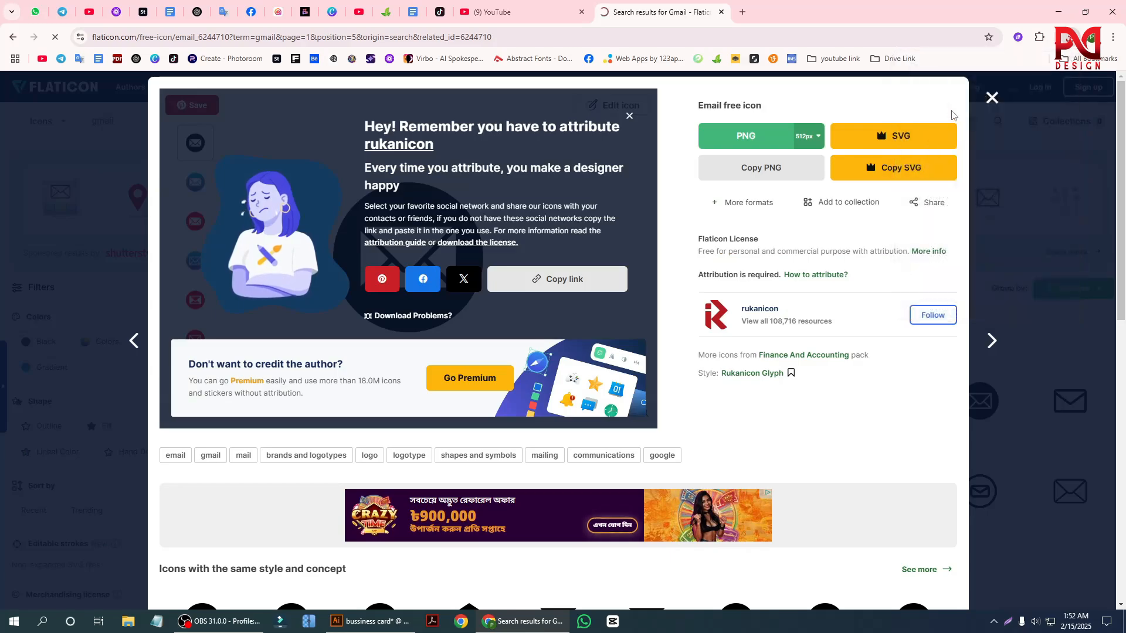
{"action": "left_click", "coordinate": [992, 98]}
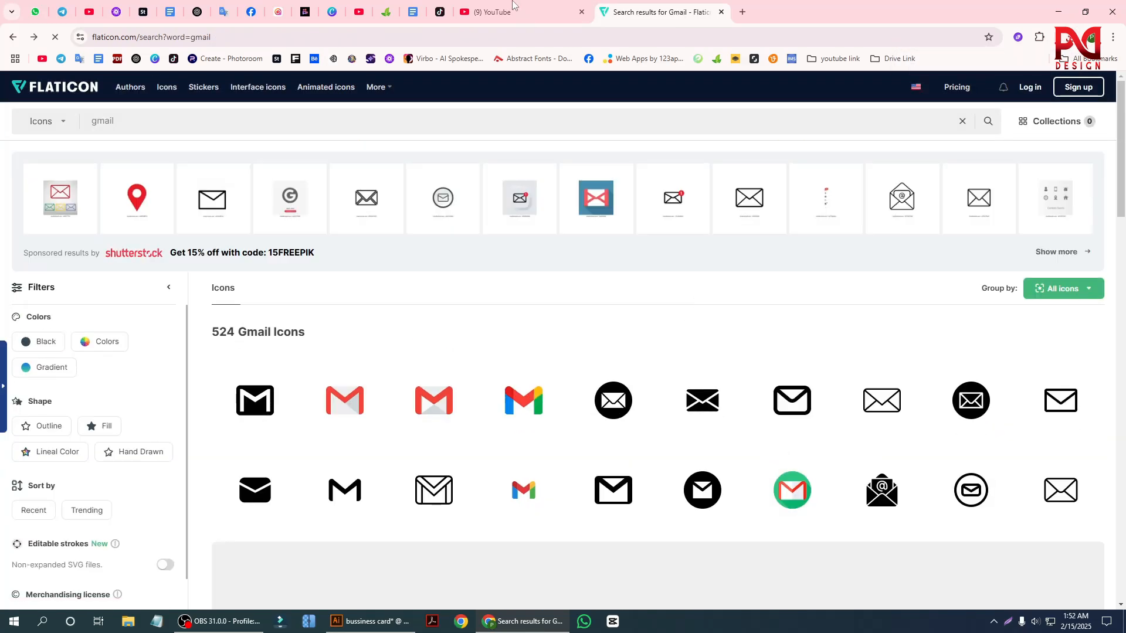
Place email.png, world-wide-web.png, contact.png and maps-and-flags.png from the Downloads folder into the Illustrator business card document.
{"action": "left_click", "coordinate": [372, 622]}
{"action": "scroll", "coordinate": [455, 425], "scroll_direction": "down", "scroll_amount": 1}
{"action": "scroll", "coordinate": [410, 445], "scroll_direction": "down", "scroll_amount": 3}
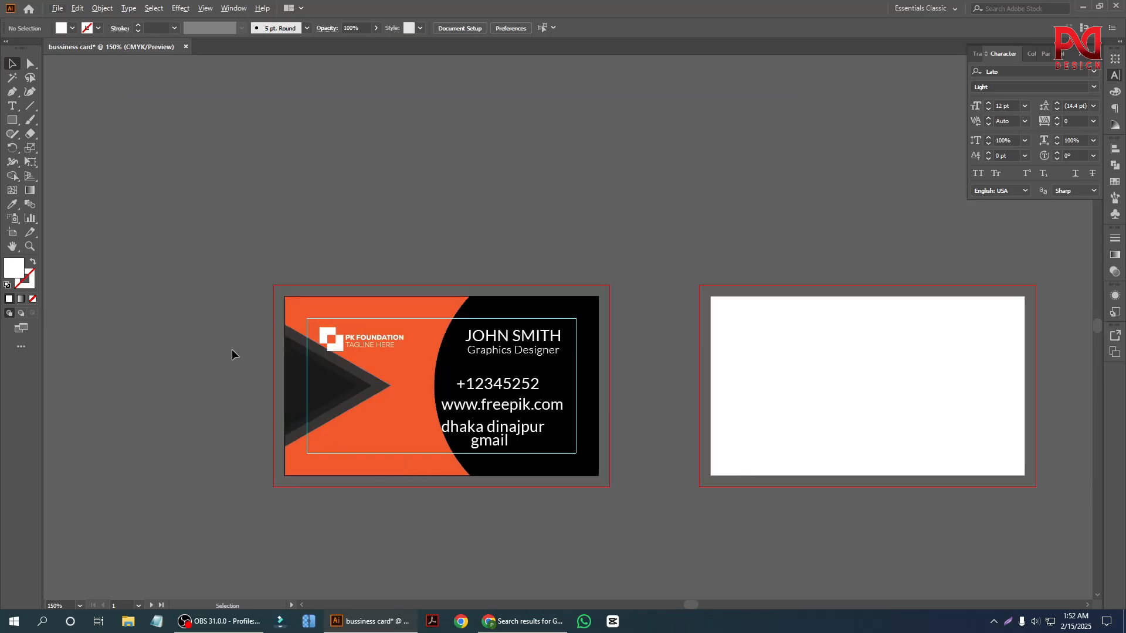
{"action": "left_click", "coordinate": [128, 622]}
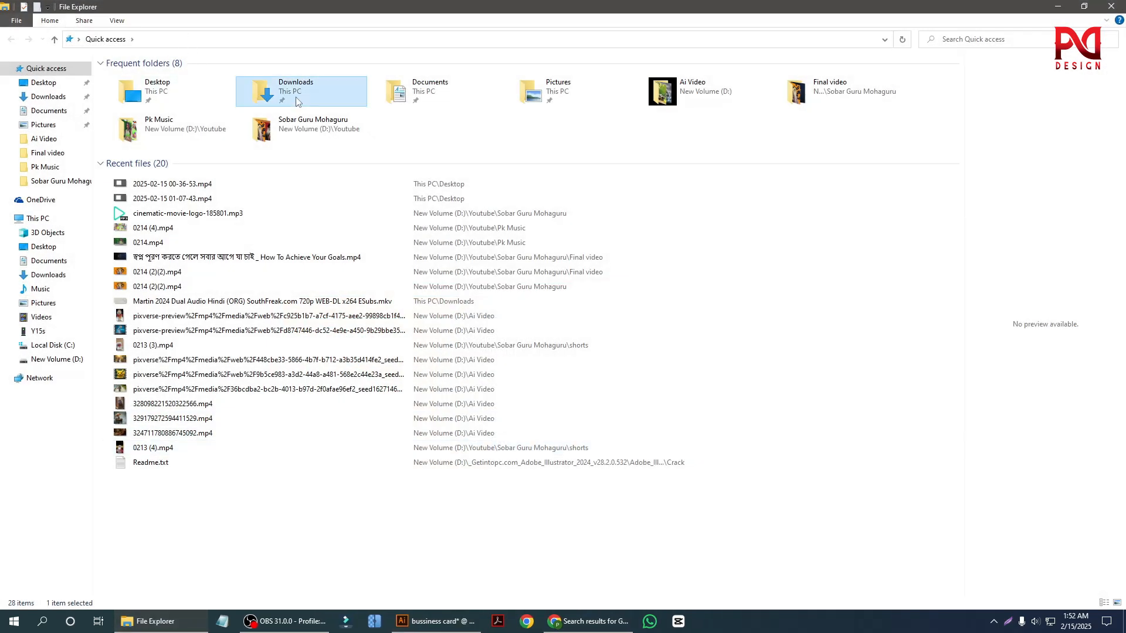
{"action": "double_click", "coordinate": [276, 90]}
{"action": "left_click", "coordinate": [131, 100]}
{"action": "left_click", "coordinate": [356, 115], "text": "shift"}
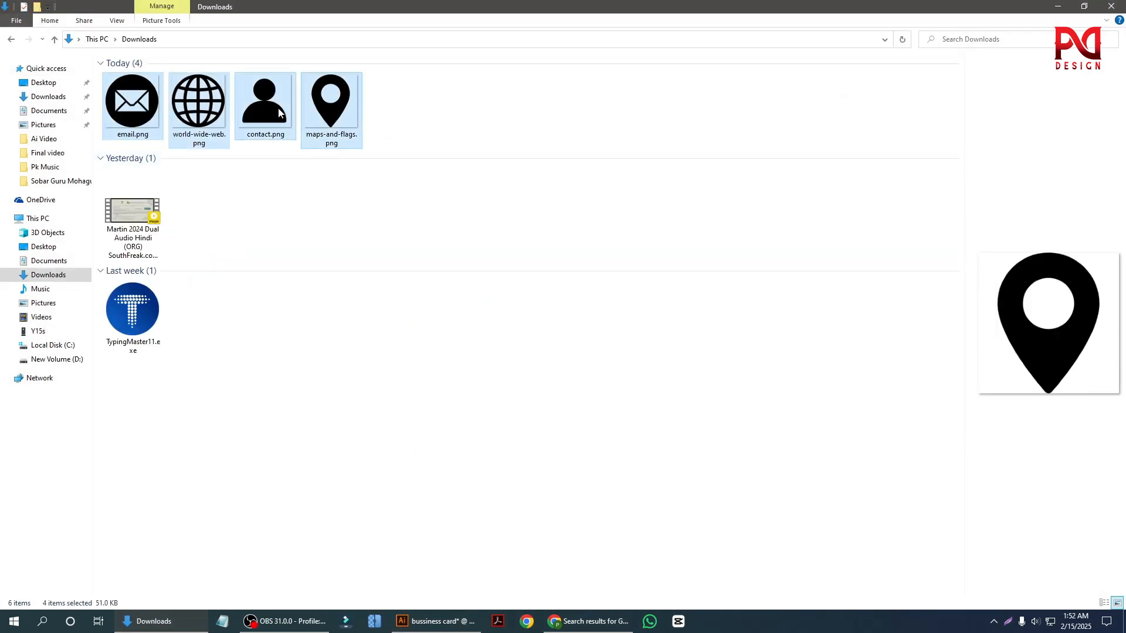
{"action": "left_click_drag", "start_coordinate": [278, 107], "coordinate": [375, 255]}
Move the globe icon off the stacked icons to a free area above the card artboards.
{"action": "scroll", "coordinate": [565, 424], "scroll_direction": "down", "scroll_amount": 2}
{"action": "scroll", "coordinate": [578, 455], "scroll_direction": "up", "scroll_amount": 1}
{"action": "left_click_drag", "start_coordinate": [509, 382], "coordinate": [612, 253]}
{"action": "left_click", "coordinate": [495, 273]}
{"action": "scroll", "coordinate": [440, 298], "scroll_direction": "down", "scroll_amount": 1}
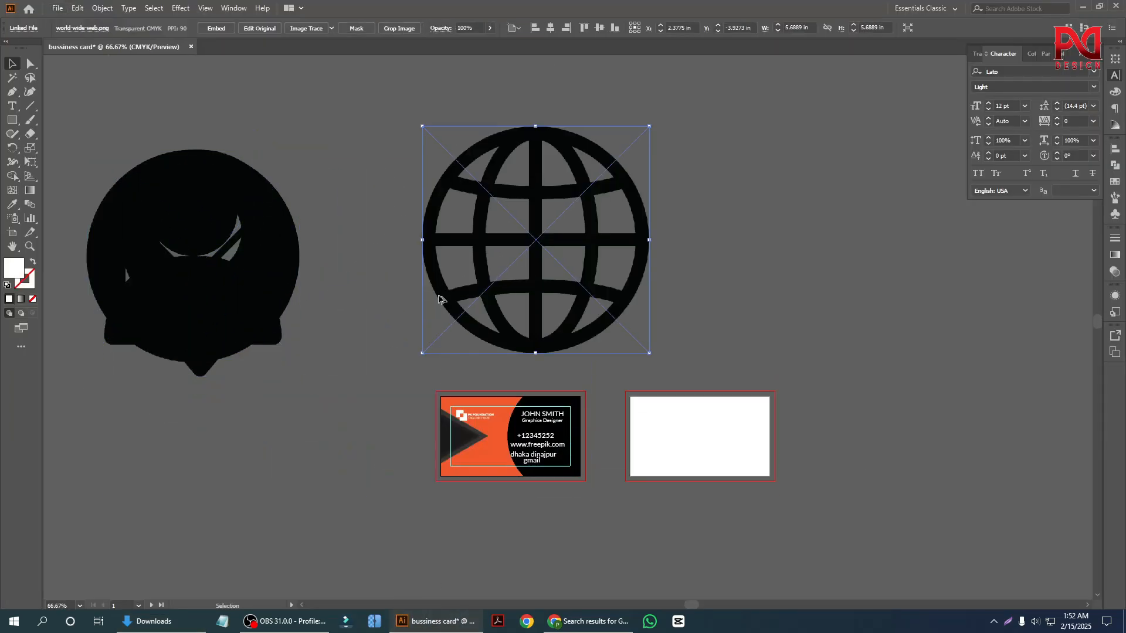
Separate the envelope, location pin and person icons on the empty canvas beside the globe, leaving the pin selected.
{"action": "scroll", "coordinate": [441, 298], "scroll_direction": "down", "scroll_amount": 1}
{"action": "left_click_drag", "start_coordinate": [270, 290], "coordinate": [253, 459]}
{"action": "left_click_drag", "start_coordinate": [273, 333], "coordinate": [188, 251]}
{"action": "left_click", "coordinate": [293, 308]}
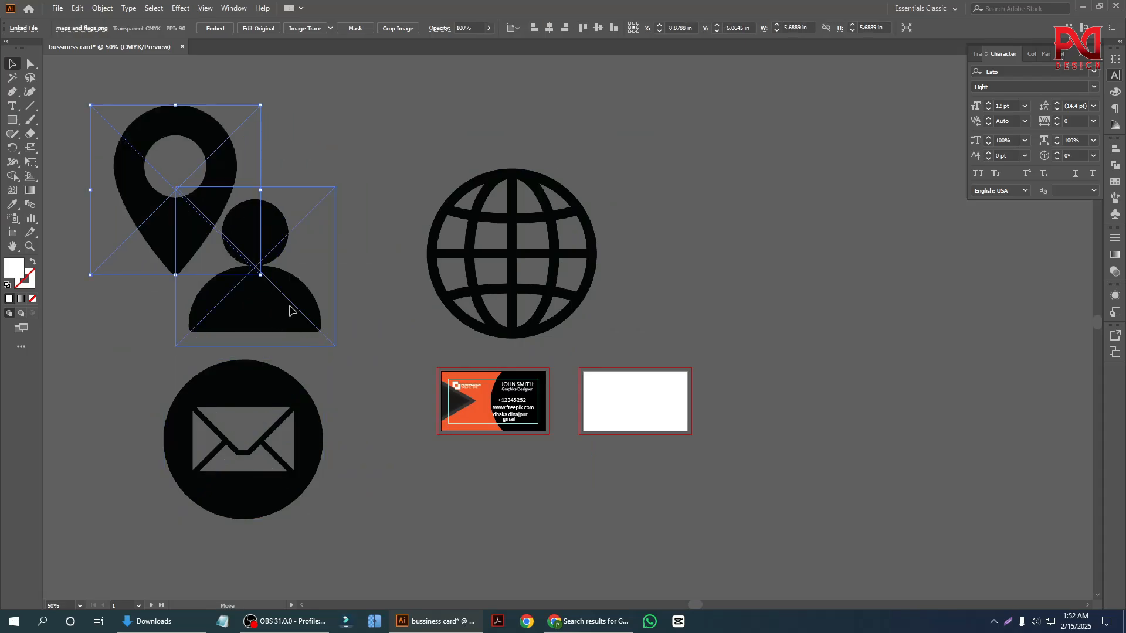
{"action": "left_click_drag", "start_coordinate": [294, 309], "coordinate": [379, 265]}
{"action": "scroll", "coordinate": [298, 343], "scroll_direction": "up", "scroll_amount": 1}
{"action": "scroll", "coordinate": [298, 343], "scroll_direction": "down", "scroll_amount": 1}
{"action": "left_click", "coordinate": [139, 216]}
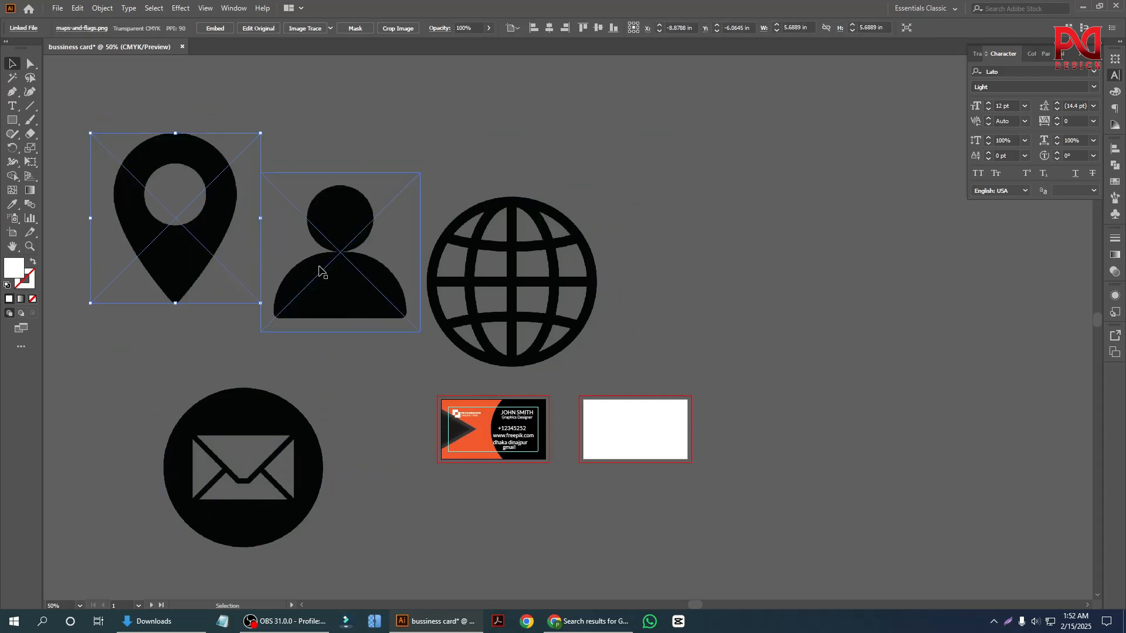
{"action": "scroll", "coordinate": [163, 256], "scroll_direction": "up", "scroll_amount": 1}
{"action": "scroll", "coordinate": [243, 340], "scroll_direction": "down", "scroll_amount": 1}
{"action": "scroll", "coordinate": [247, 343], "scroll_direction": "up", "scroll_amount": 1}
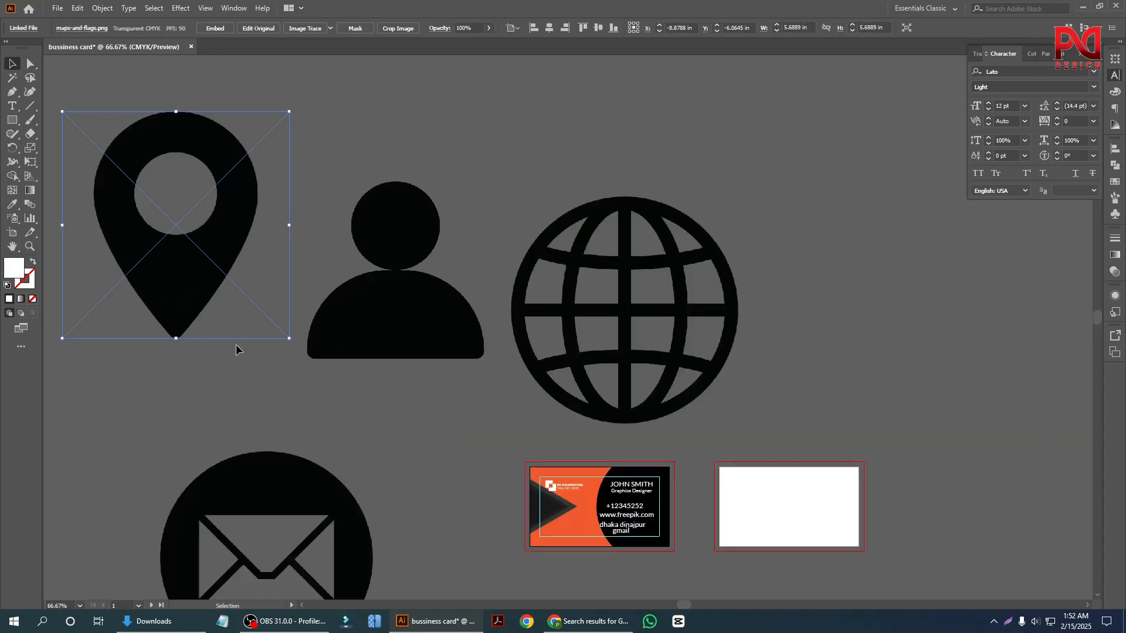
{"action": "scroll", "coordinate": [240, 346], "scroll_direction": "down", "scroll_amount": 1}
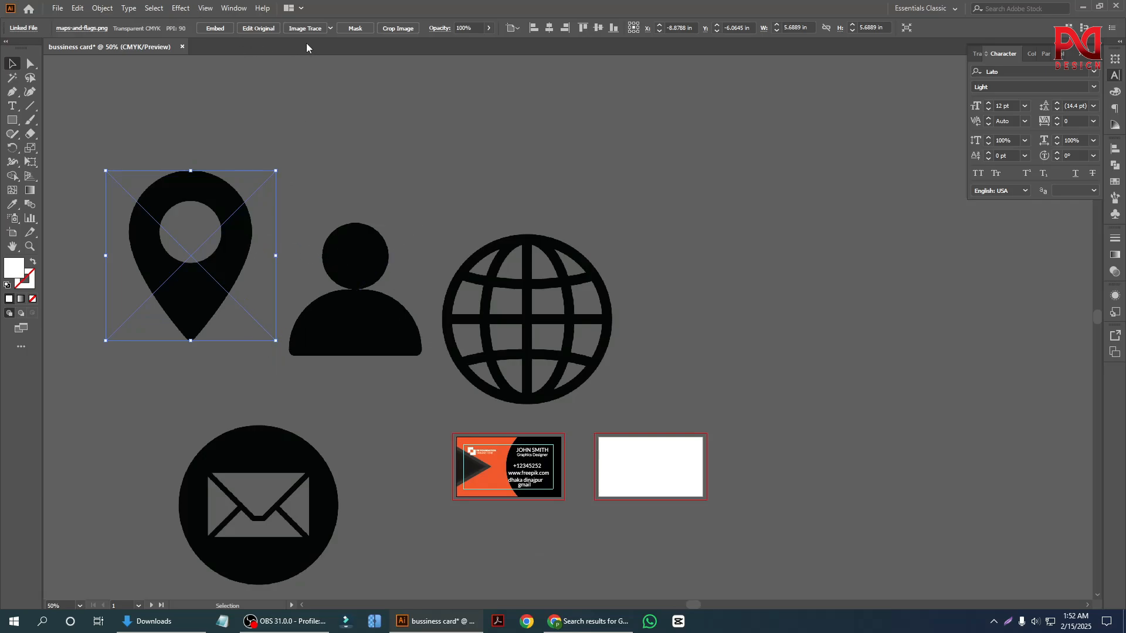
Try the Black and White Logo Image Trace preset on the location pin.
{"action": "left_click", "coordinate": [331, 28]}
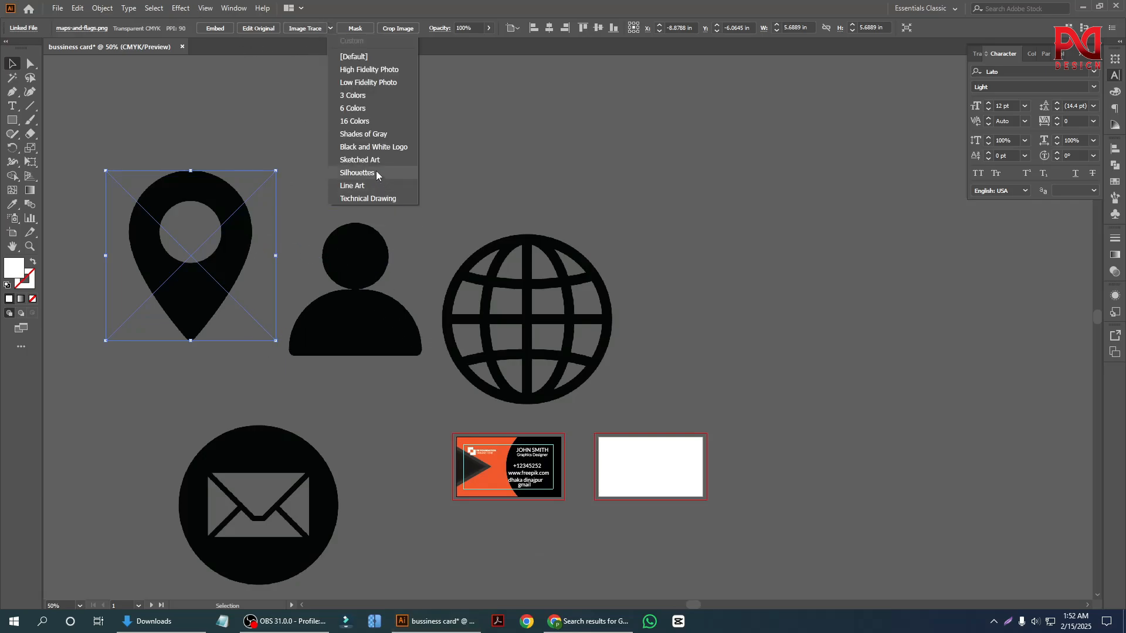
{"action": "left_click", "coordinate": [374, 147]}
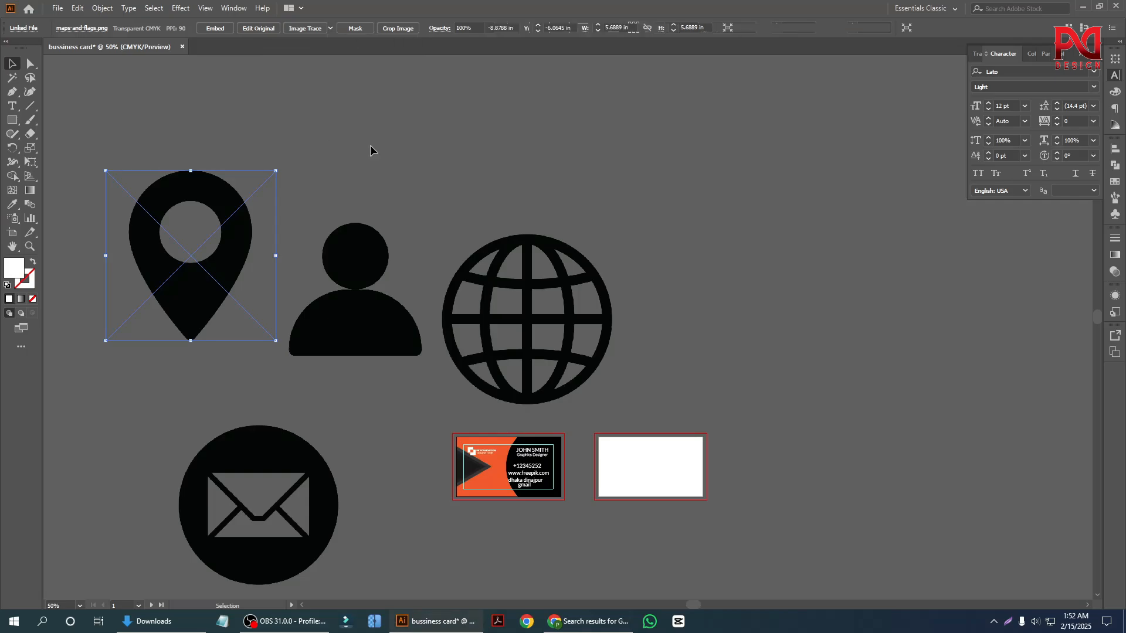
{"action": "key", "text": "ctrl+z"}
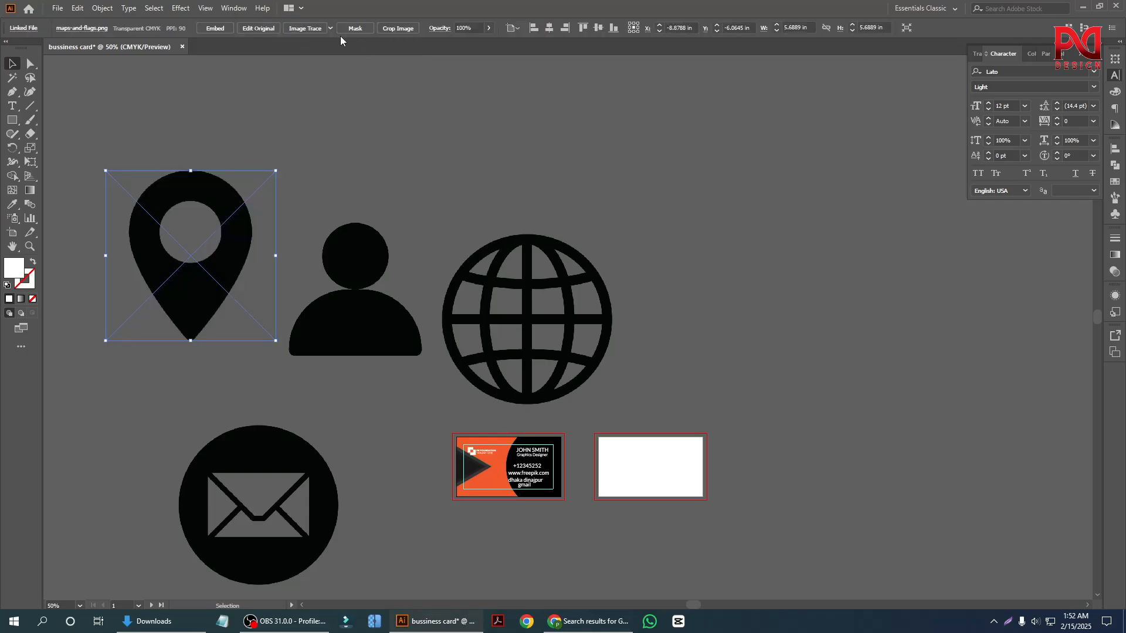
Image Trace the location pin and the person icon with the Silhouettes preset, moving the person slightly higher.
{"action": "left_click", "coordinate": [331, 28]}
{"action": "left_click", "coordinate": [371, 170]}
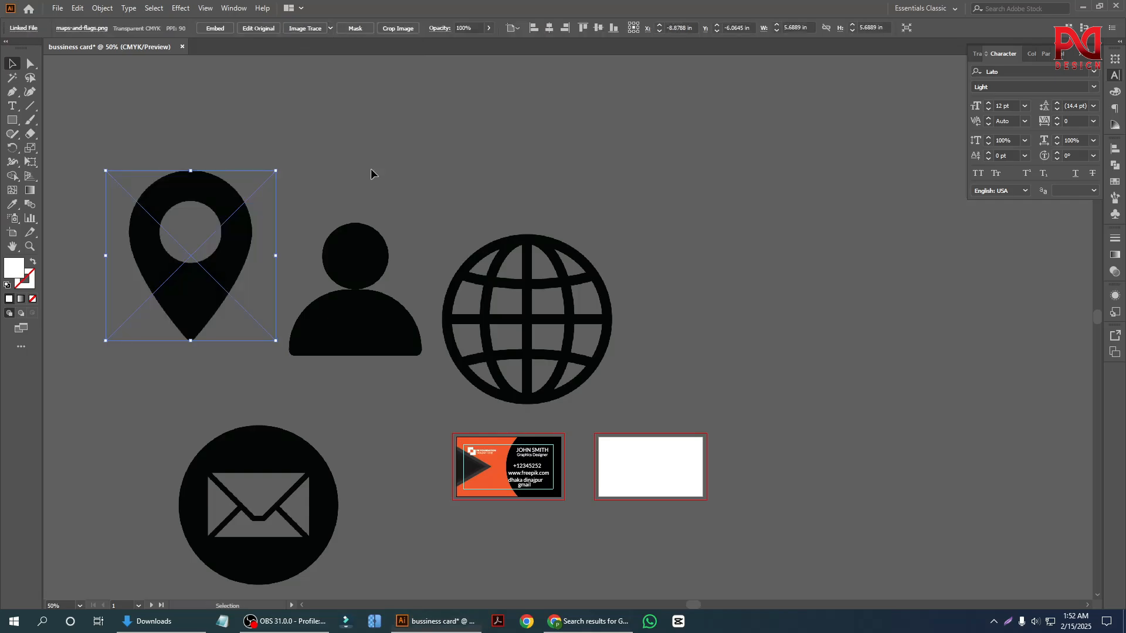
{"action": "left_click_drag", "start_coordinate": [344, 233], "coordinate": [341, 160]}
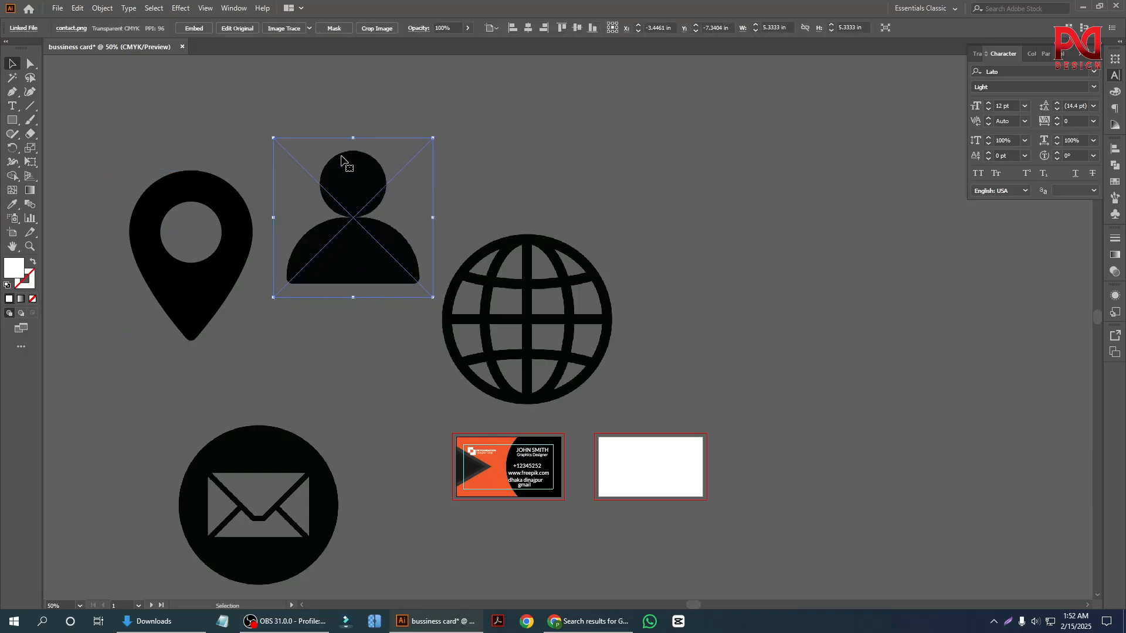
{"action": "left_click", "coordinate": [309, 28]}
{"action": "left_click", "coordinate": [346, 172]}
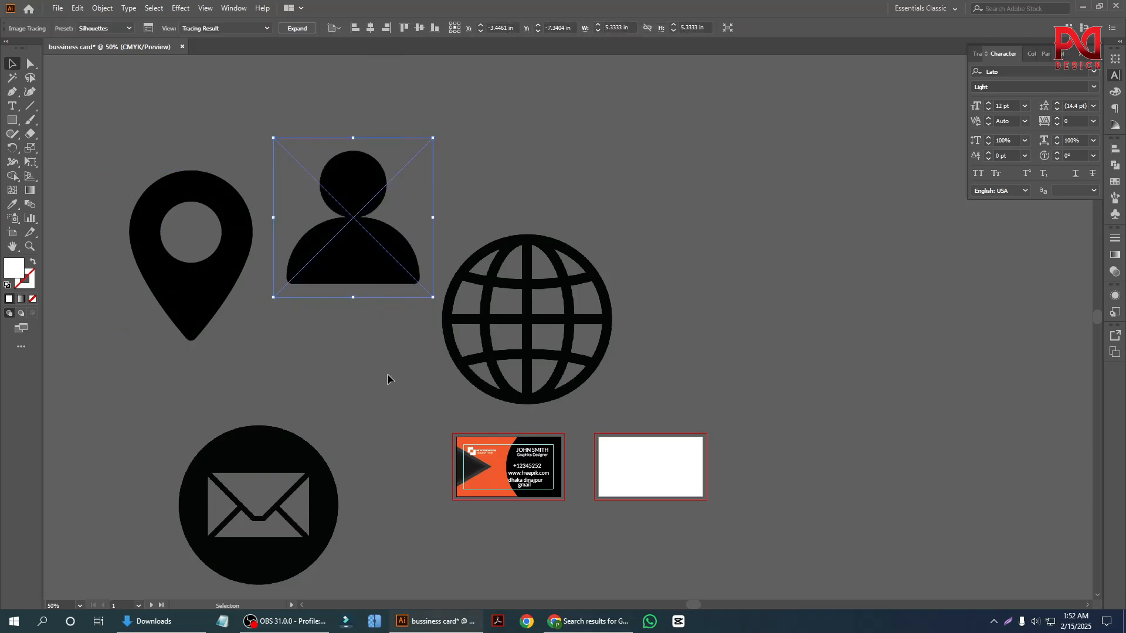
Image Trace the globe and the envelope icon with the Silhouettes preset.
{"action": "left_click", "coordinate": [507, 326]}
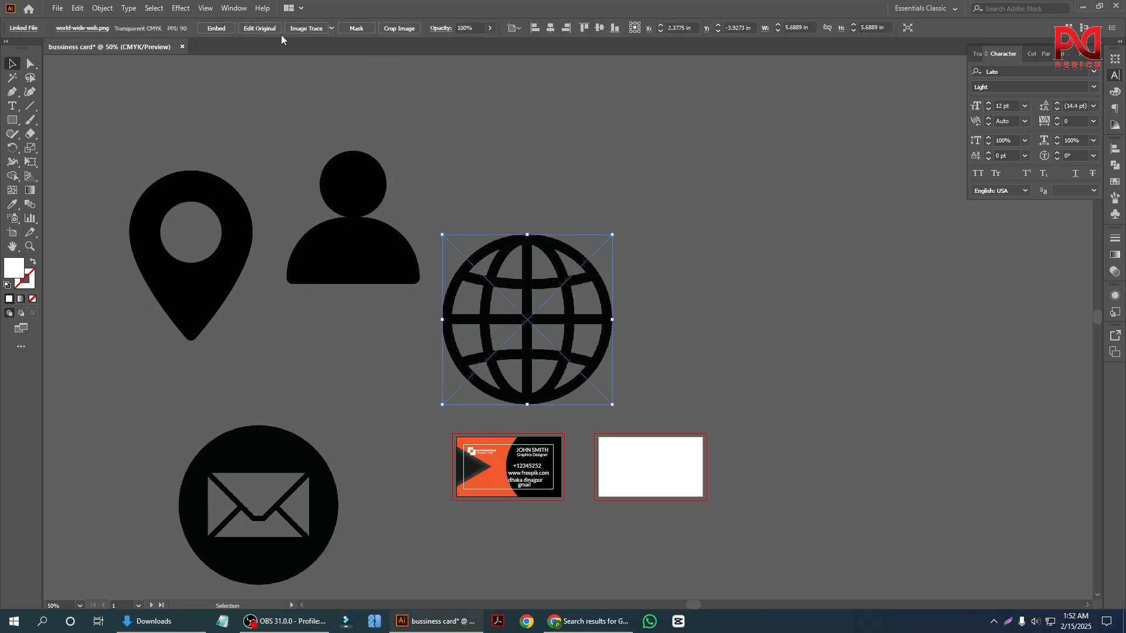
{"action": "left_click", "coordinate": [331, 27]}
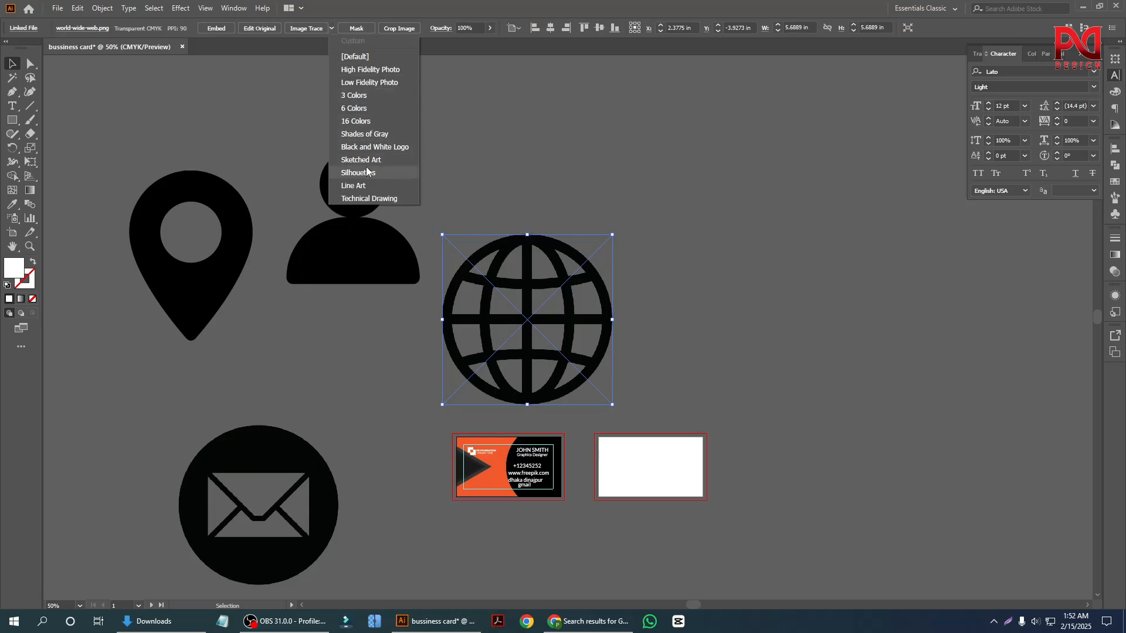
{"action": "left_click", "coordinate": [371, 173]}
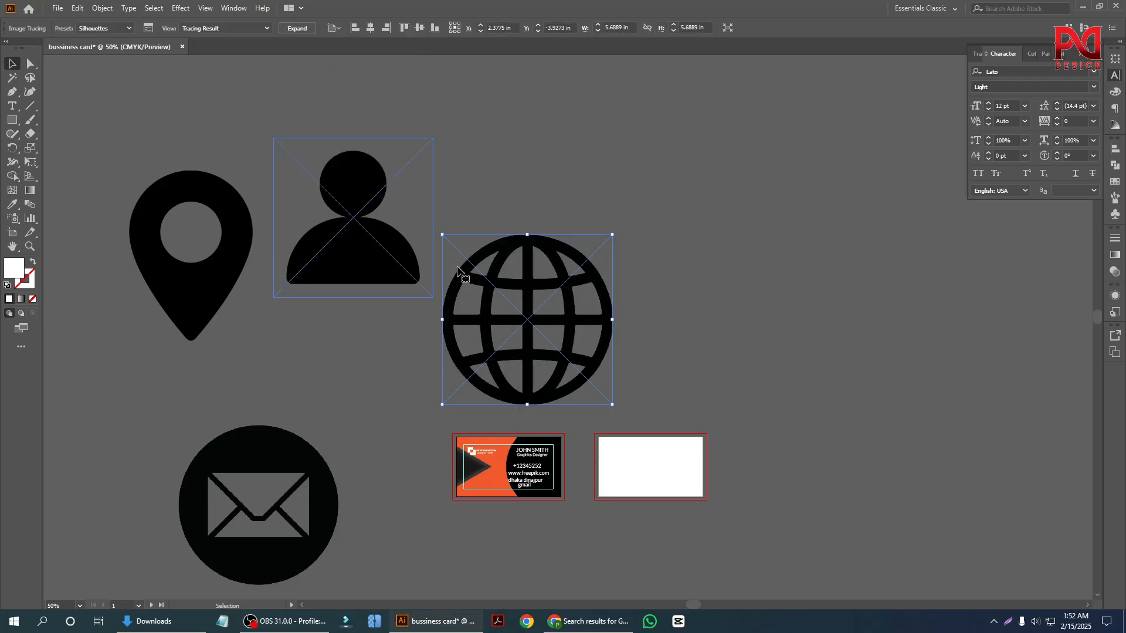
{"action": "scroll", "coordinate": [528, 294], "scroll_direction": "down", "scroll_amount": 1}
{"action": "left_click", "coordinate": [258, 464]}
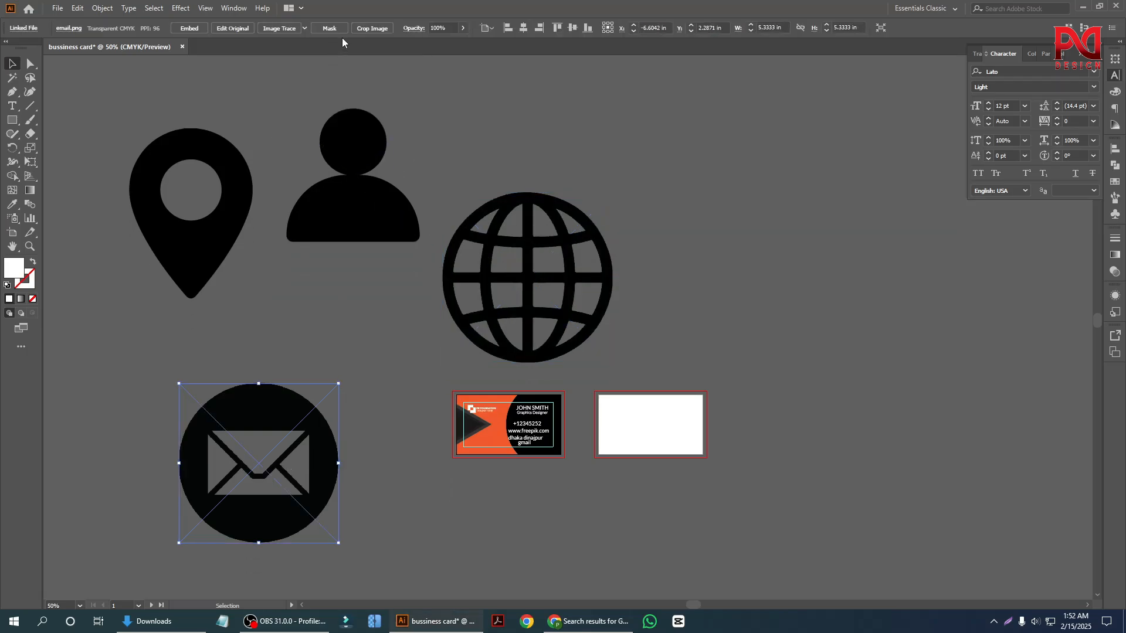
{"action": "left_click", "coordinate": [305, 27]}
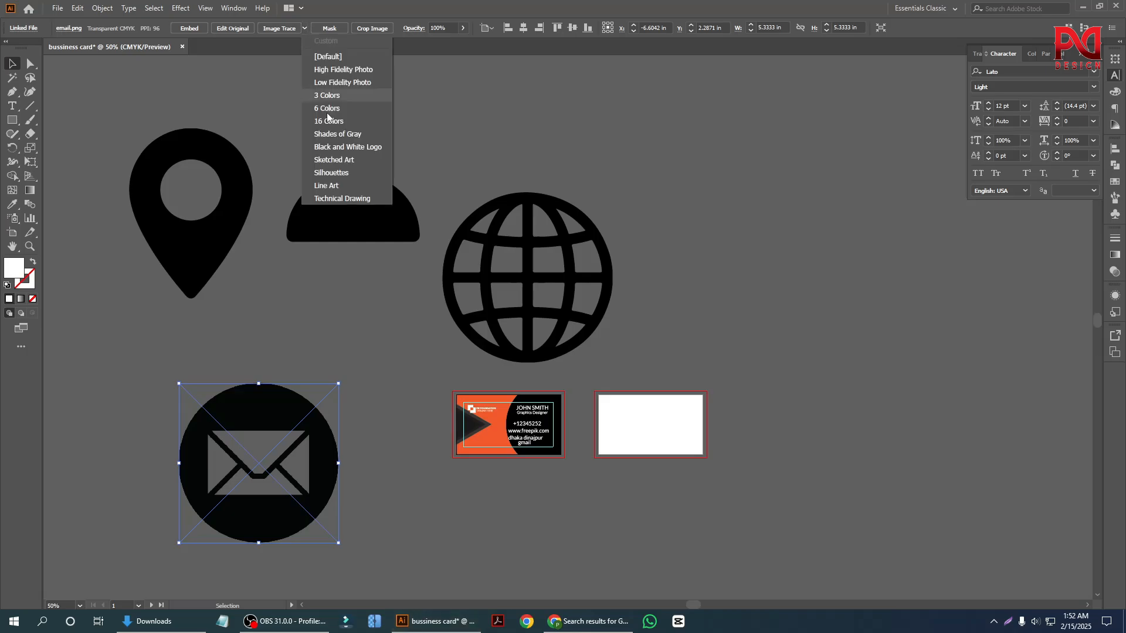
{"action": "left_click", "coordinate": [340, 174]}
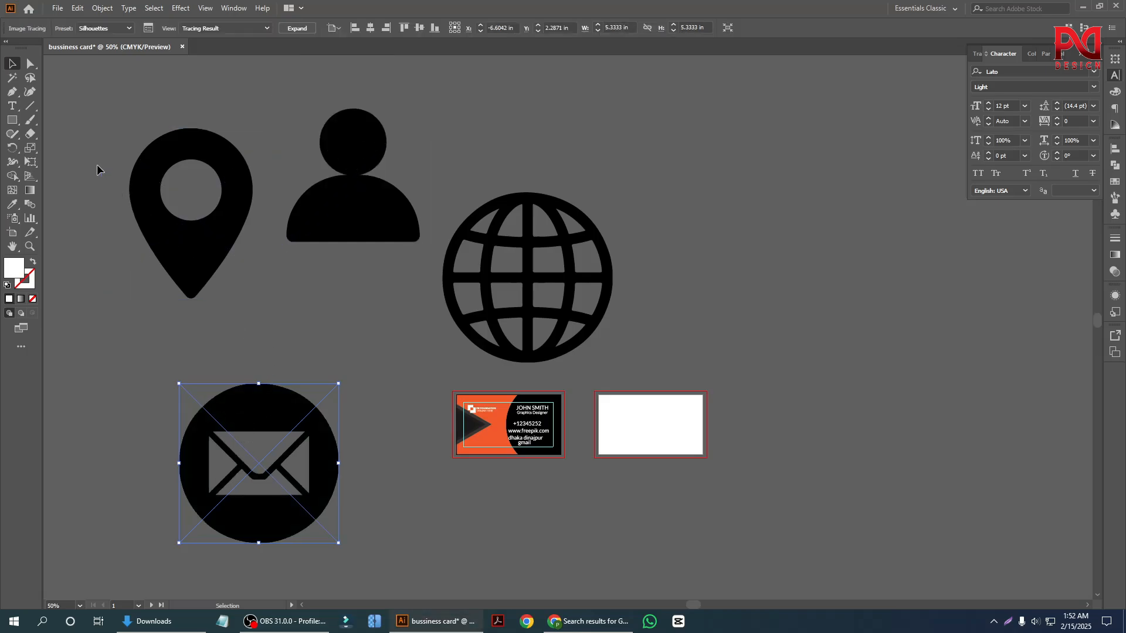
Expand the tracing results of all four icons into vector shapes.
{"action": "left_click_drag", "start_coordinate": [448, 228], "coordinate": [449, 228]}
{"action": "left_click", "coordinate": [234, 476], "text": "shift"}
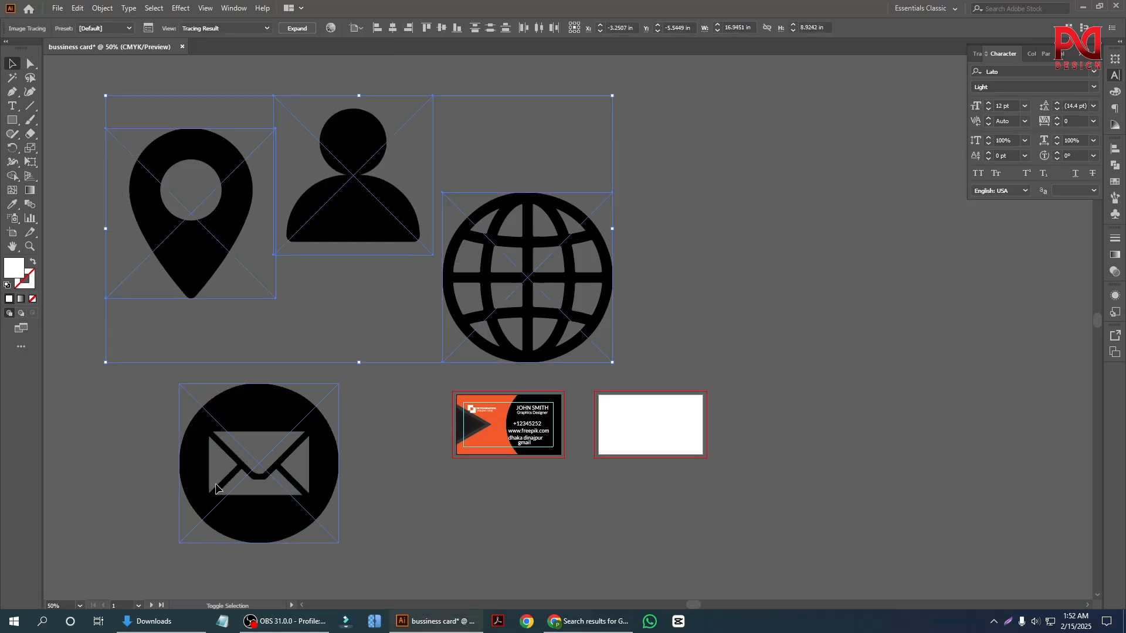
{"action": "left_click", "coordinate": [296, 29]}
Reposition the four expanded icons together on the empty canvas above and to the left of the artboards.
{"action": "scroll", "coordinate": [337, 295], "scroll_direction": "down", "scroll_amount": 1}
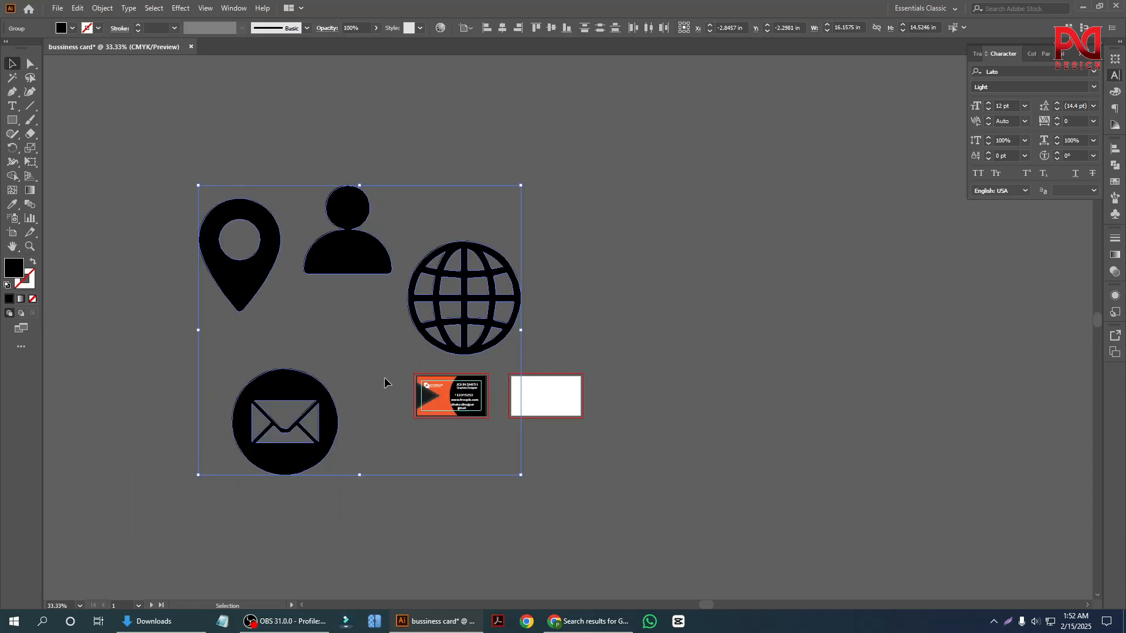
{"action": "scroll", "coordinate": [384, 377], "scroll_direction": "up", "scroll_amount": 1}
{"action": "left_click_drag", "start_coordinate": [365, 285], "coordinate": [591, 260]}
{"action": "scroll", "coordinate": [400, 311], "scroll_direction": "down", "scroll_amount": 2}
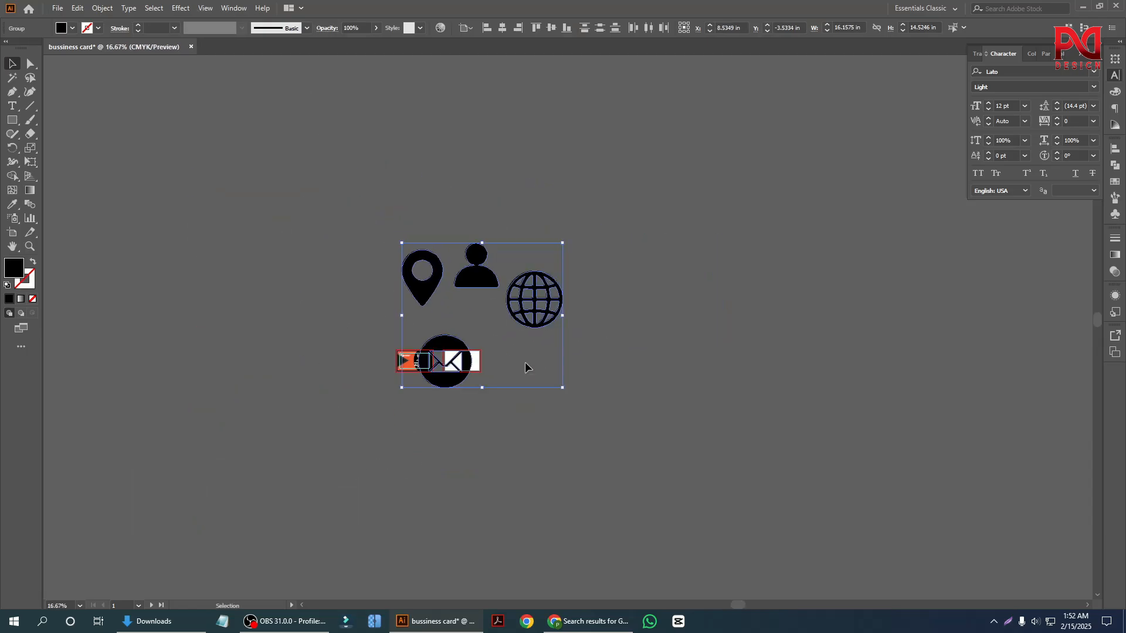
{"action": "scroll", "coordinate": [525, 361], "scroll_direction": "down", "scroll_amount": 1}
{"action": "scroll", "coordinate": [502, 345], "scroll_direction": "up", "scroll_amount": 1}
{"action": "left_click_drag", "start_coordinate": [452, 252], "coordinate": [223, 186]}
{"action": "scroll", "coordinate": [585, 291], "scroll_direction": "up", "scroll_amount": 1}
{"action": "left_click", "coordinate": [585, 291]}
{"action": "scroll", "coordinate": [482, 378], "scroll_direction": "down", "scroll_amount": 1}
{"action": "scroll", "coordinate": [199, 394], "scroll_direction": "up", "scroll_amount": 2}
{"action": "scroll", "coordinate": [181, 377], "scroll_direction": "up", "scroll_amount": 2}
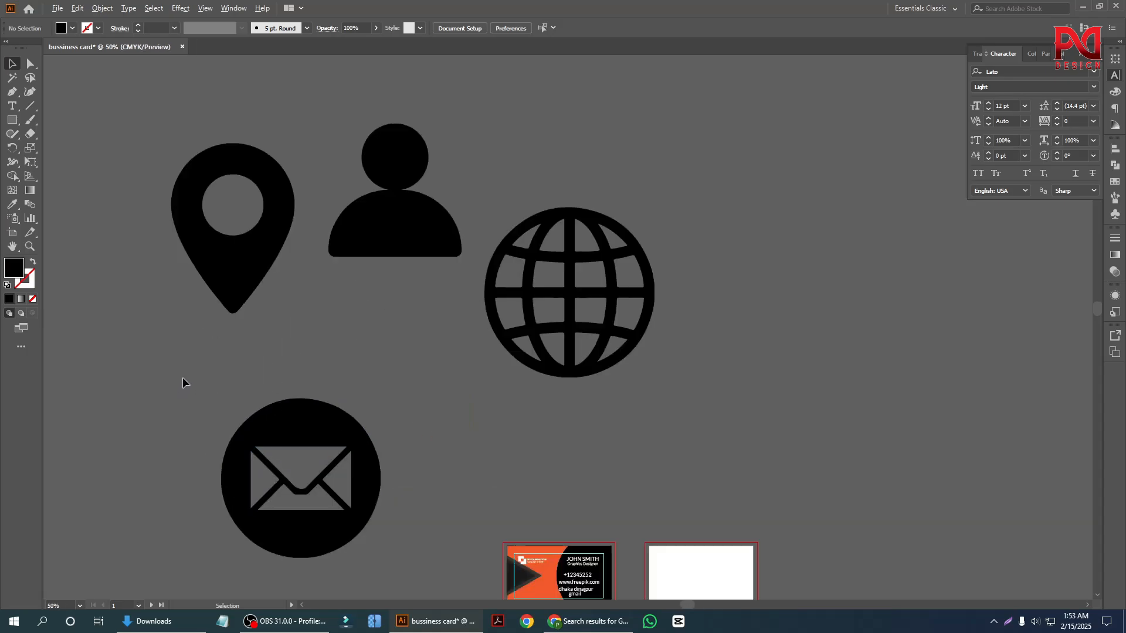
Fill all four icons with the near-white lightest gray swatch.
{"action": "left_click", "coordinate": [253, 255]}
{"action": "scroll", "coordinate": [218, 364], "scroll_direction": "down", "scroll_amount": 1}
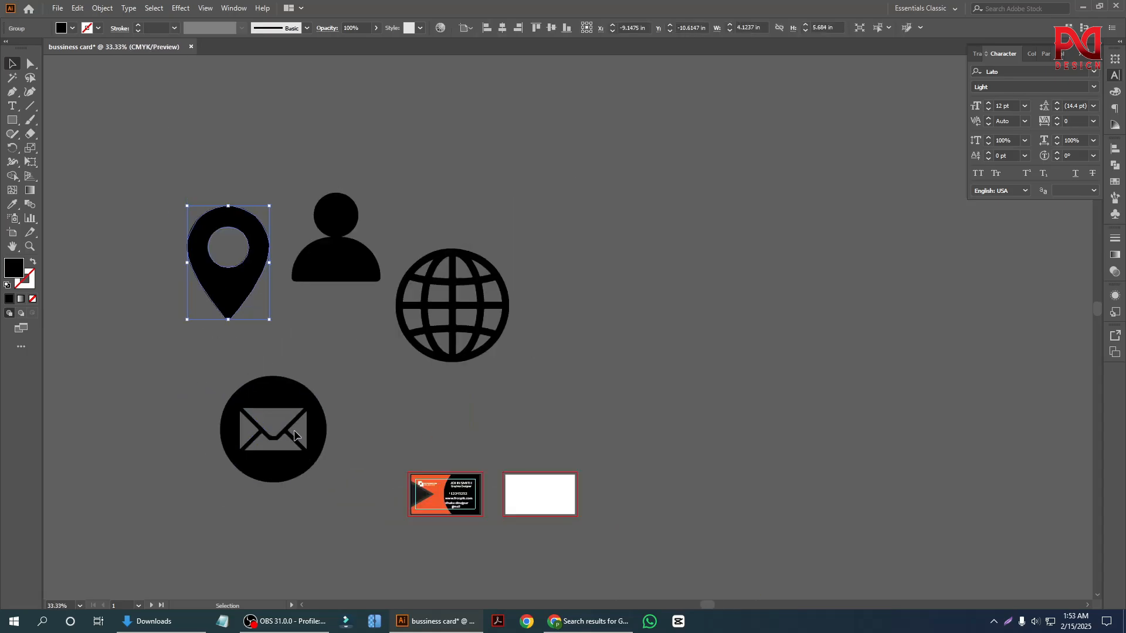
{"action": "left_click_drag", "start_coordinate": [429, 406], "coordinate": [431, 411]}
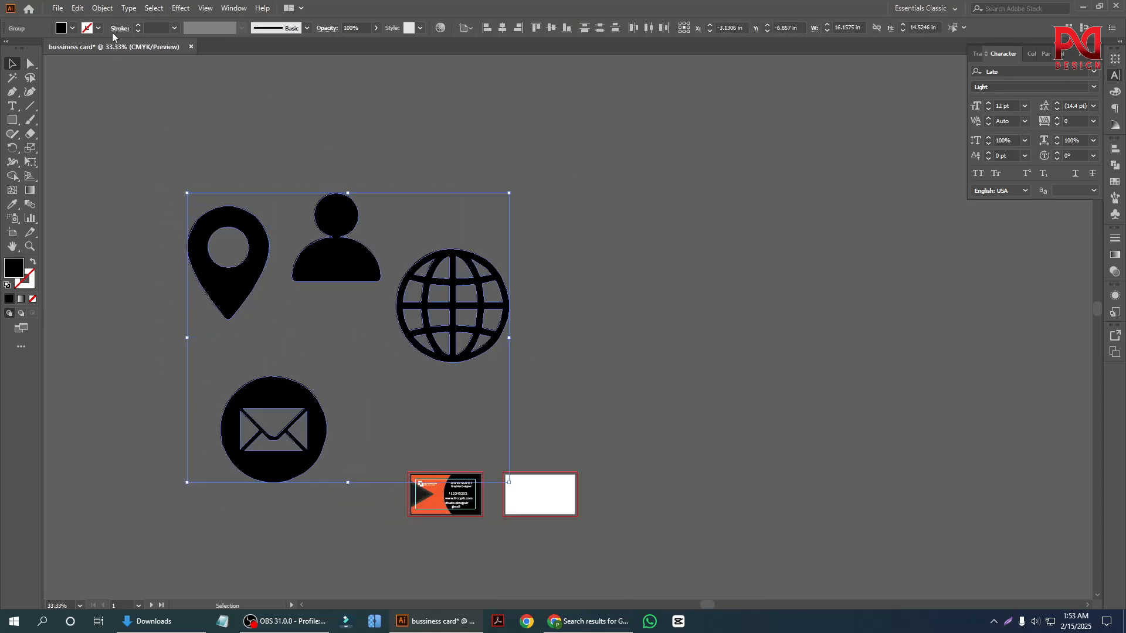
{"action": "left_click", "coordinate": [73, 28]}
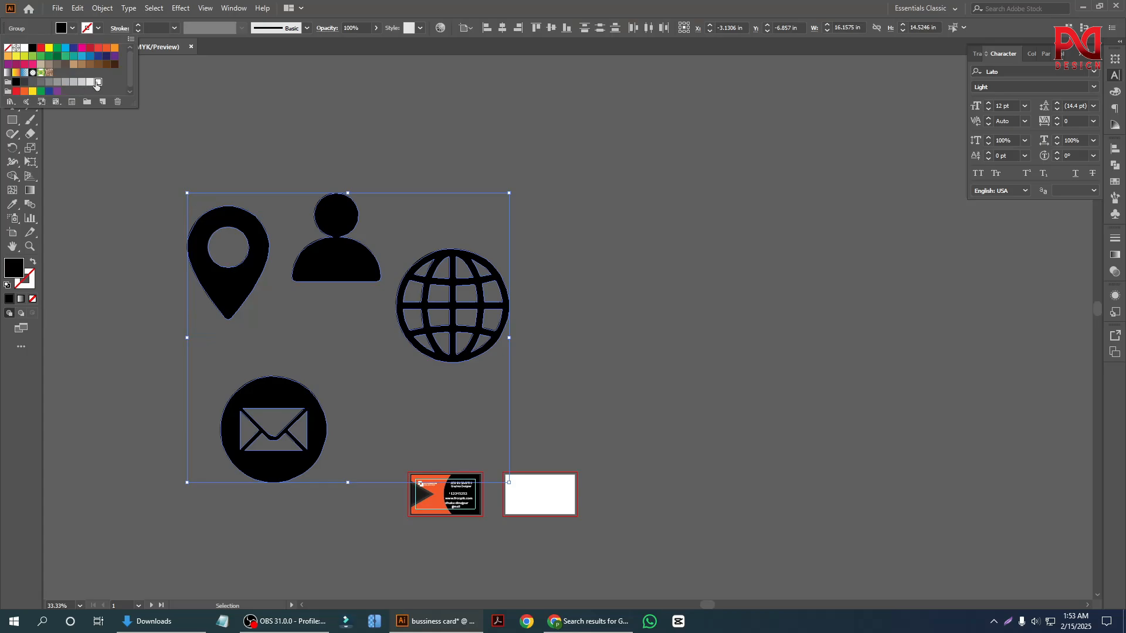
{"action": "left_click", "coordinate": [97, 82]}
Scale the location pin down to less than half its size and move the person icon beside it.
{"action": "left_click", "coordinate": [221, 306]}
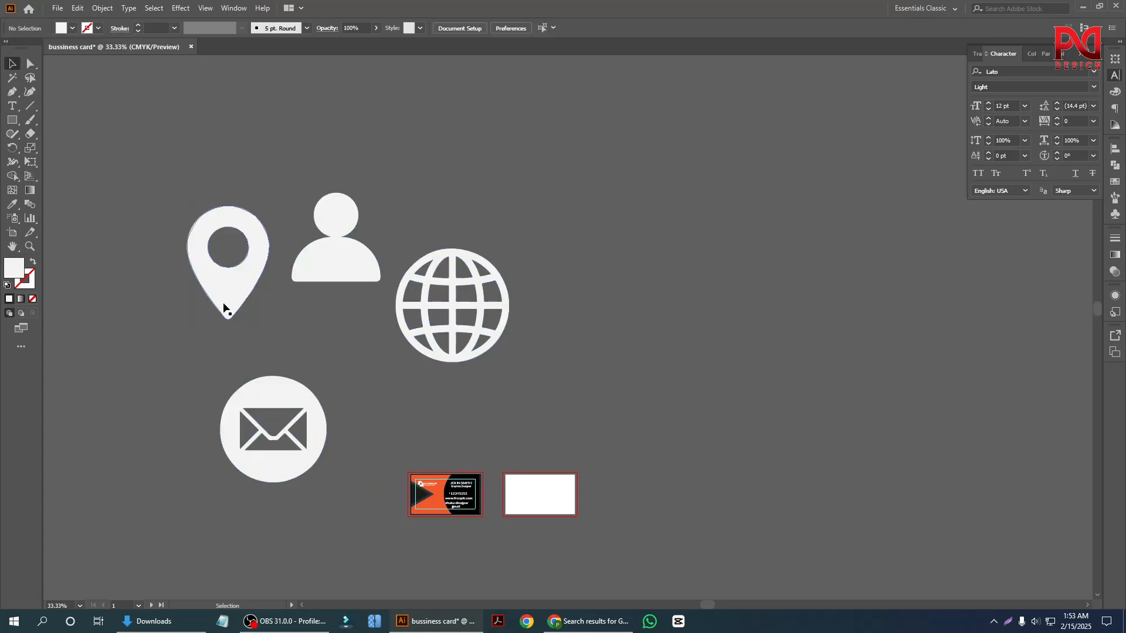
{"action": "scroll", "coordinate": [221, 306], "scroll_direction": "up", "scroll_amount": 2}
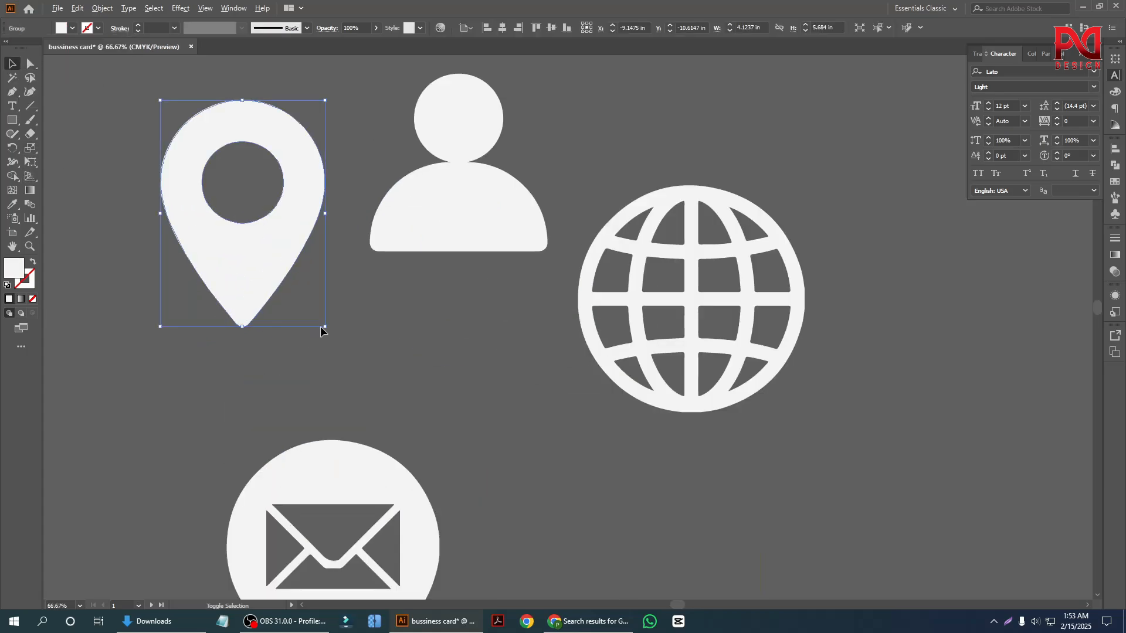
{"action": "left_click_drag", "start_coordinate": [322, 328], "coordinate": [276, 259]}
{"action": "left_click_drag", "start_coordinate": [418, 241], "coordinate": [256, 372]}
Try to shrink the person icon to a tiny size beside the location pin.
{"action": "left_click_drag", "start_coordinate": [383, 380], "coordinate": [307, 303]}
{"action": "left_click", "coordinate": [438, 352]}
{"action": "scroll", "coordinate": [349, 314], "scroll_direction": "down", "scroll_amount": 1}
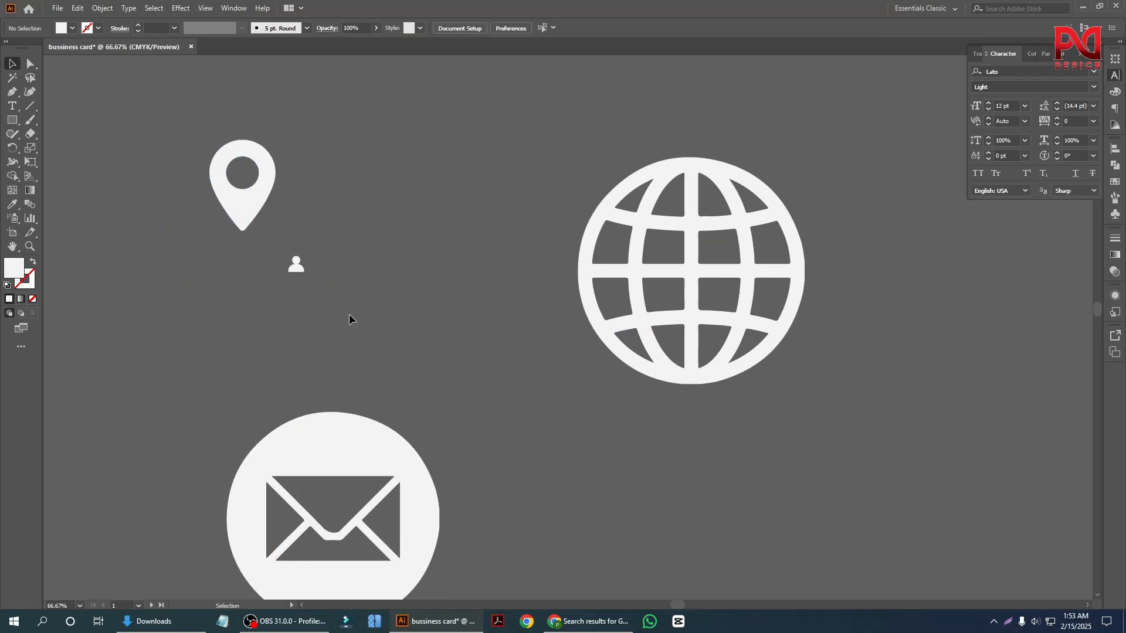
{"action": "key", "text": "ctrl+z"}
{"action": "left_click", "coordinate": [392, 359]}
Scale the envelope icon down to about 2.93 in wide and place it above and left of the card.
{"action": "scroll", "coordinate": [293, 352], "scroll_direction": "down", "scroll_amount": 3}
{"action": "scroll", "coordinate": [384, 375], "scroll_direction": "down", "scroll_amount": 1}
{"action": "scroll", "coordinate": [387, 378], "scroll_direction": "up", "scroll_amount": 3}
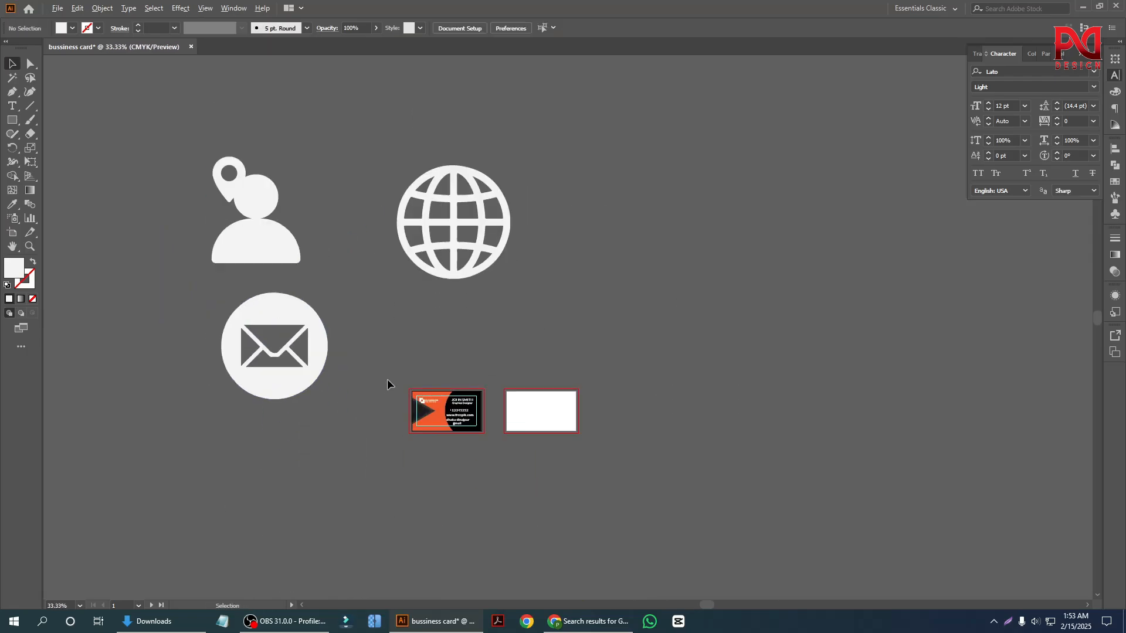
{"action": "scroll", "coordinate": [363, 388], "scroll_direction": "down", "scroll_amount": 2}
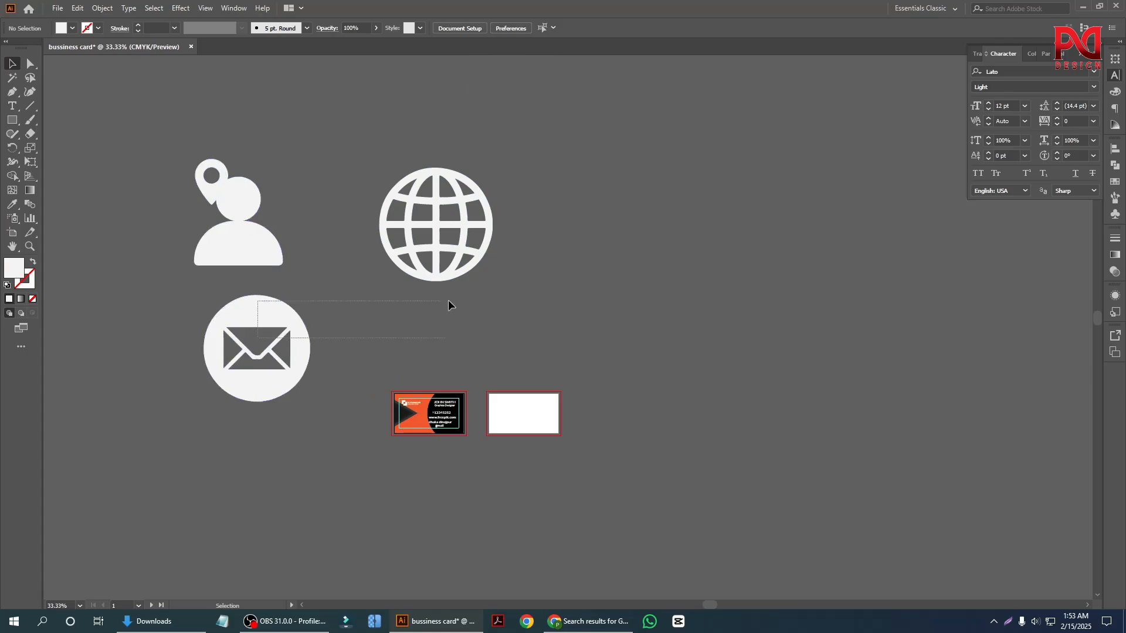
{"action": "left_click_drag", "start_coordinate": [448, 305], "coordinate": [288, 377]}
{"action": "scroll", "coordinate": [230, 334], "scroll_direction": "up", "scroll_amount": 2}
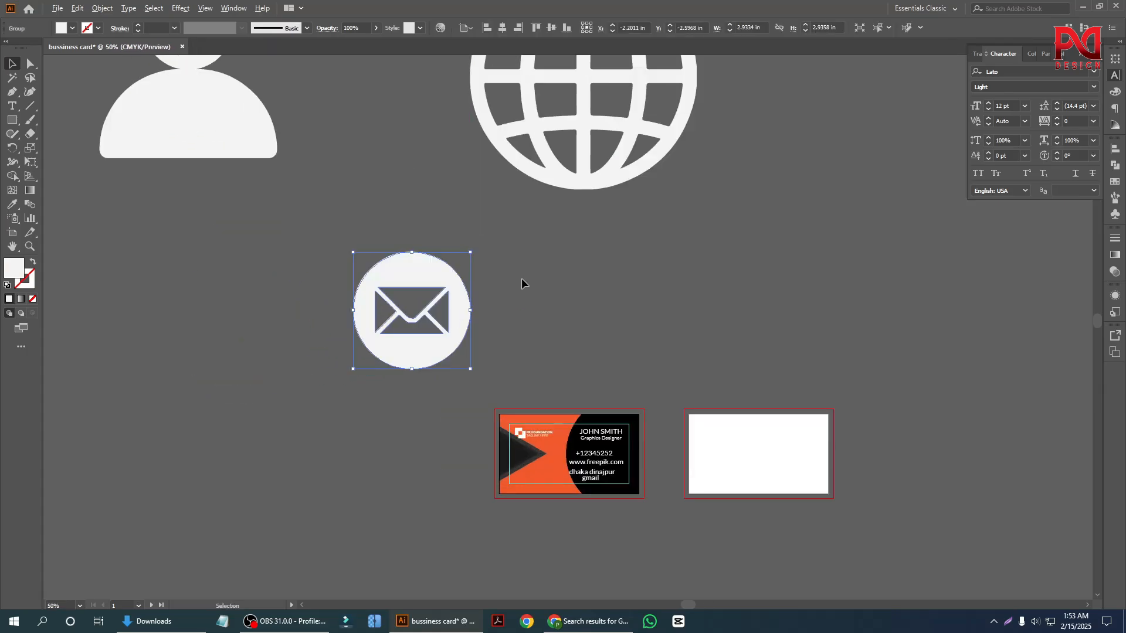
{"action": "scroll", "coordinate": [516, 285], "scroll_direction": "down", "scroll_amount": 1}
Shrink the globe icon proportionally to about 0.85 in wide.
{"action": "left_click_drag", "start_coordinate": [572, 203], "coordinate": [569, 276]}
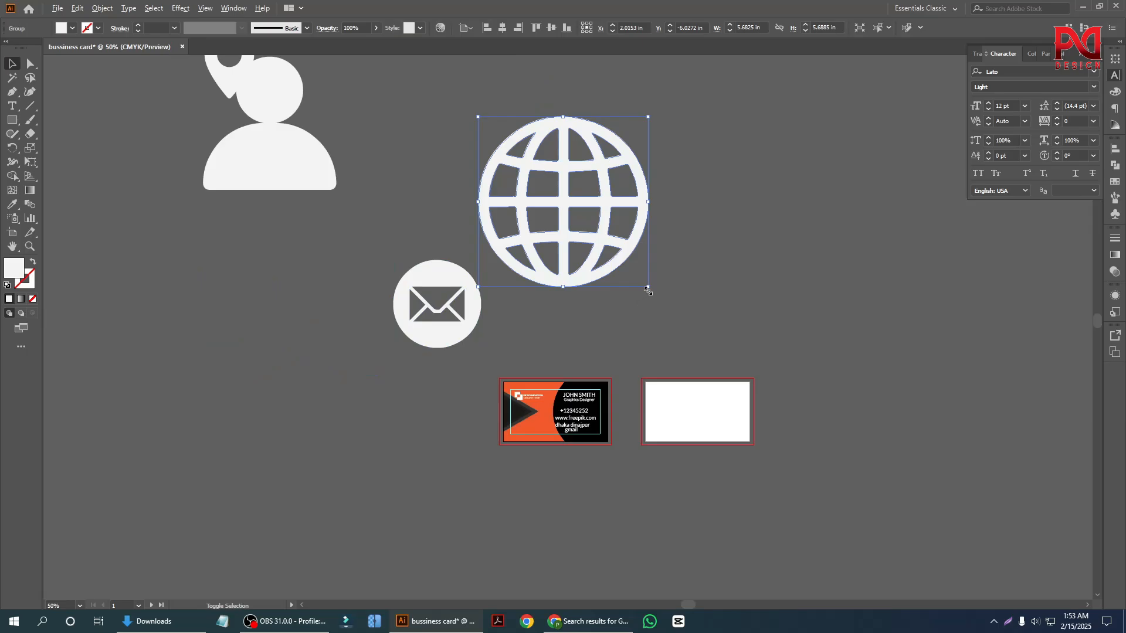
{"action": "left_click_drag", "start_coordinate": [648, 289], "coordinate": [575, 279]}
{"action": "left_click", "coordinate": [586, 276]}
{"action": "scroll", "coordinate": [725, 264], "scroll_direction": "up", "scroll_amount": 2}
{"action": "scroll", "coordinate": [448, 325], "scroll_direction": "down", "scroll_amount": 1}
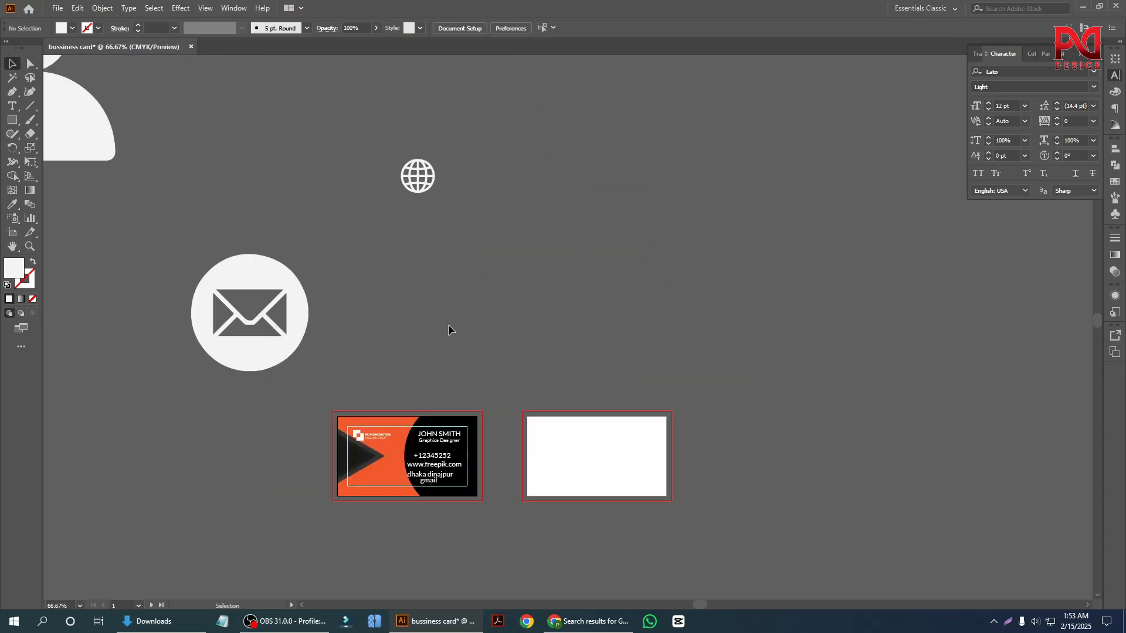
Place the globe icon on the front of the card beside the contact lines and keep it selected.
{"action": "scroll", "coordinate": [448, 324], "scroll_direction": "down", "scroll_amount": 1}
{"action": "left_click_drag", "start_coordinate": [431, 157], "coordinate": [410, 438]}
{"action": "left_click", "coordinate": [421, 252]}
{"action": "scroll", "coordinate": [377, 473], "scroll_direction": "up", "scroll_amount": 1}
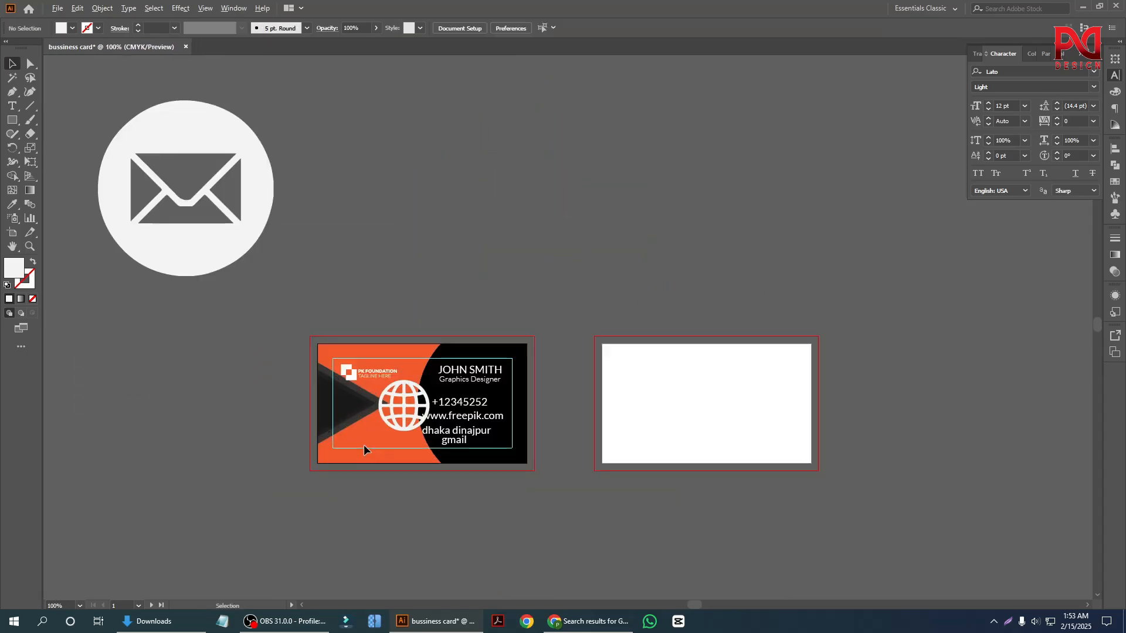
{"action": "scroll", "coordinate": [364, 444], "scroll_direction": "up", "scroll_amount": 4}
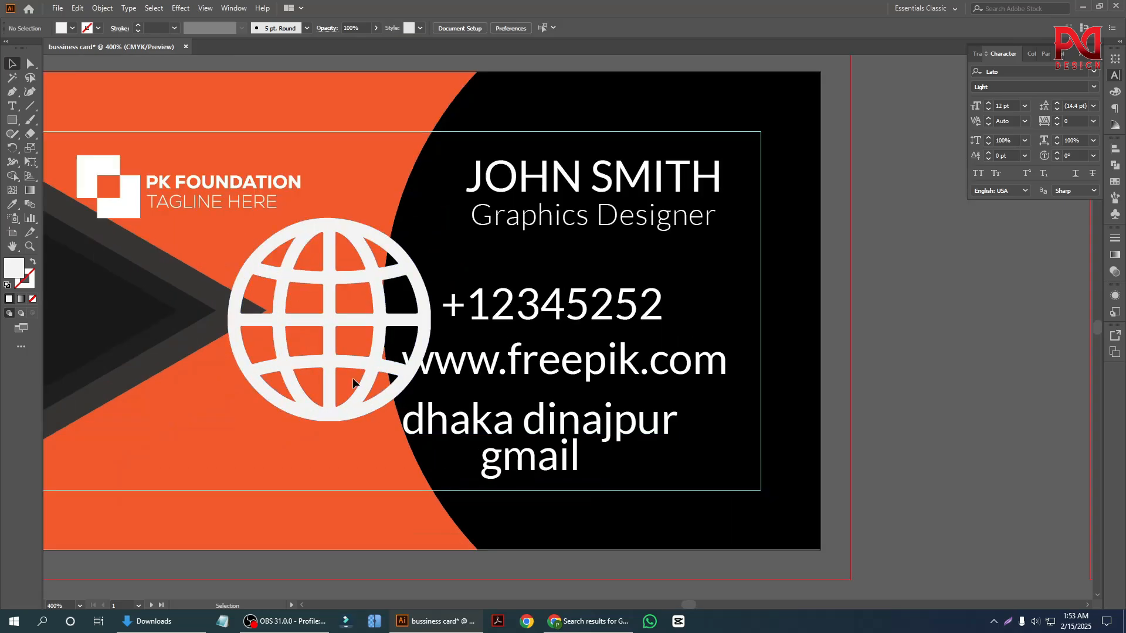
{"action": "left_click", "coordinate": [366, 417]}
{"action": "scroll", "coordinate": [384, 417], "scroll_direction": "down", "scroll_amount": 4}
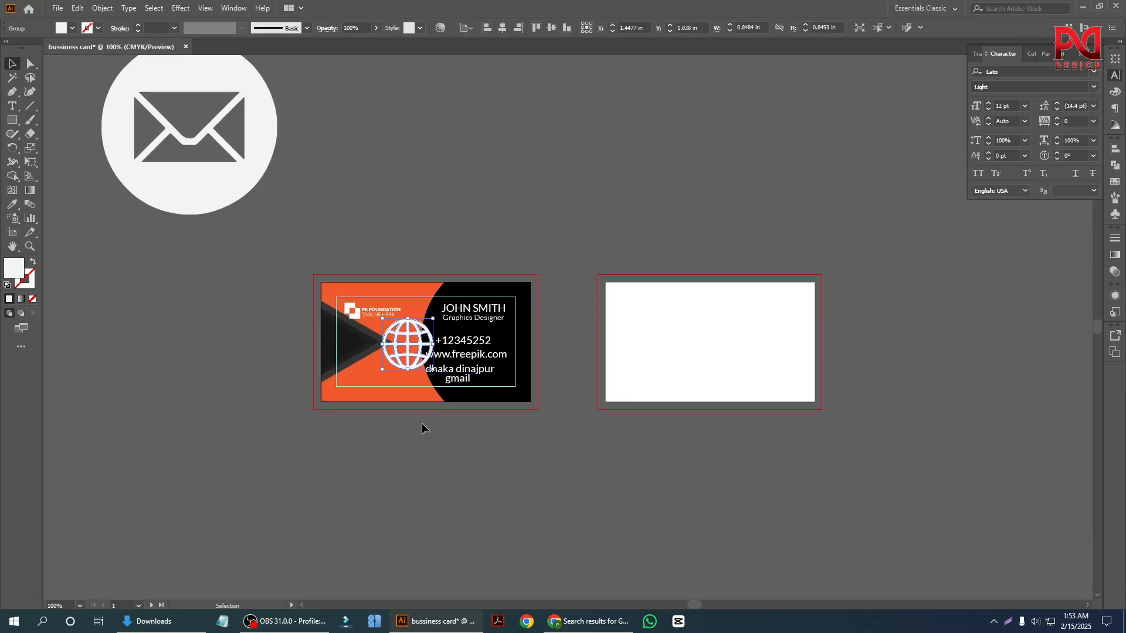
Draw a near-white square about 0.54 in wide in the empty area above the card.
{"action": "scroll", "coordinate": [417, 396], "scroll_direction": "up", "scroll_amount": 1}
{"action": "scroll", "coordinate": [448, 426], "scroll_direction": "down", "scroll_amount": 1}
{"action": "left_click", "coordinate": [436, 477]}
{"action": "scroll", "coordinate": [411, 446], "scroll_direction": "up", "scroll_amount": 7}
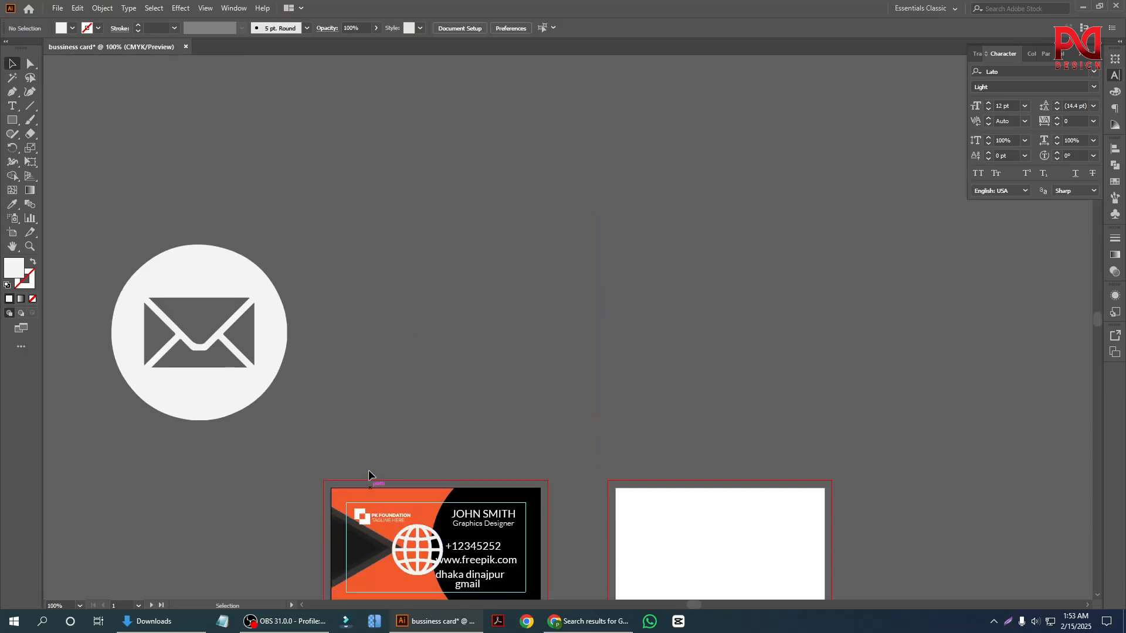
{"action": "scroll", "coordinate": [352, 434], "scroll_direction": "up", "scroll_amount": 1}
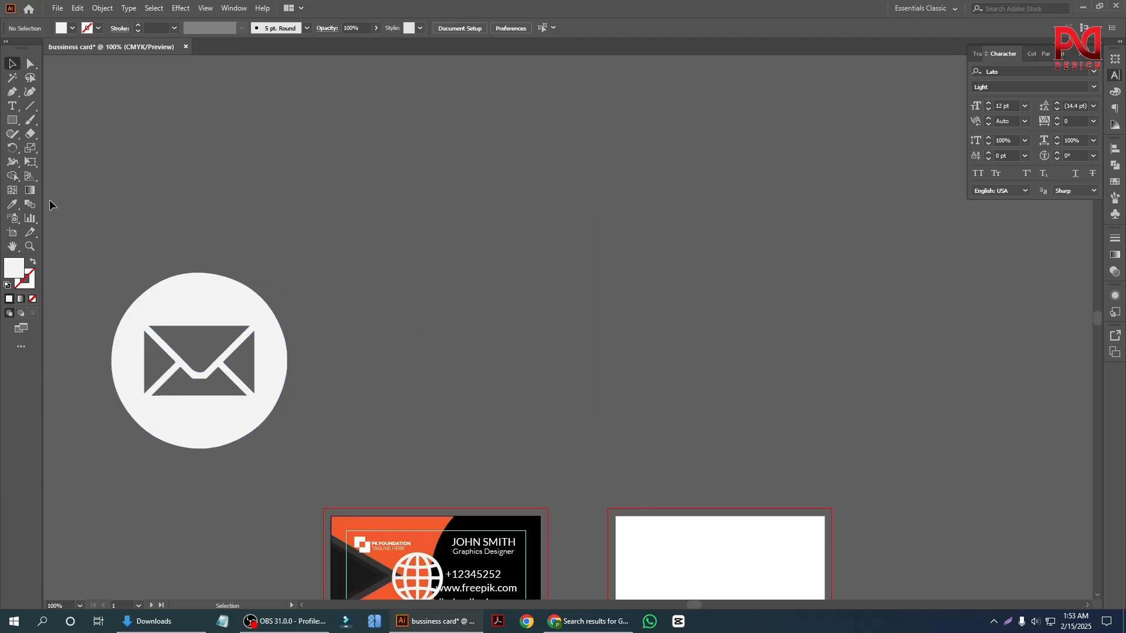
{"action": "scroll", "coordinate": [462, 329], "scroll_direction": "up", "scroll_amount": 1}
{"action": "scroll", "coordinate": [427, 292], "scroll_direction": "up", "scroll_amount": 2}
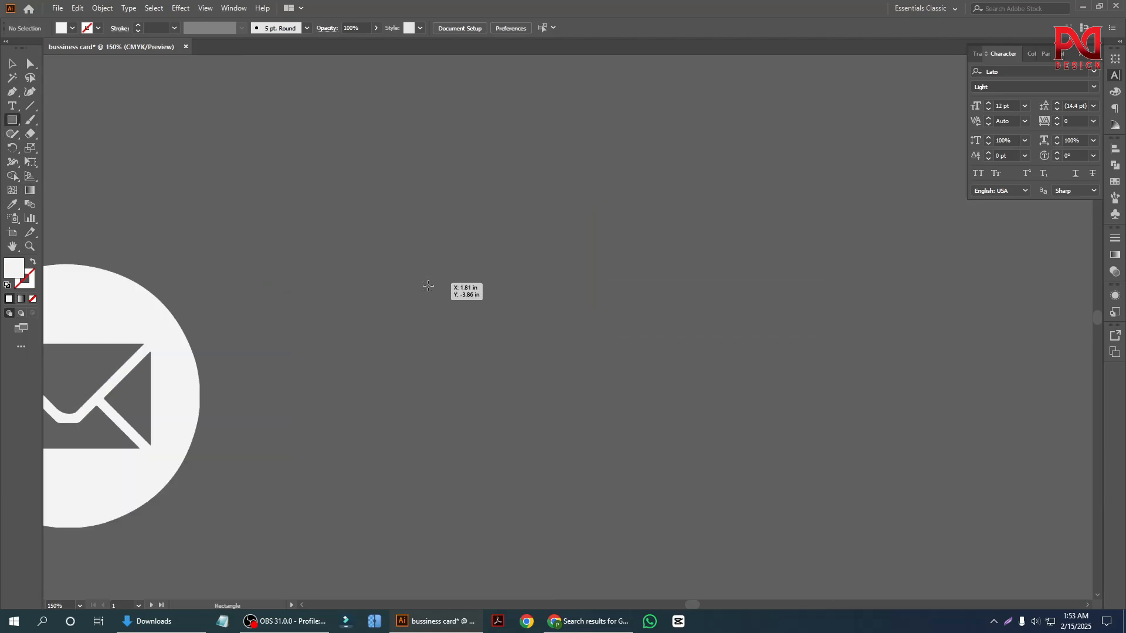
{"action": "left_click_drag", "start_coordinate": [403, 259], "coordinate": [452, 307]}
{"action": "scroll", "coordinate": [445, 304], "scroll_direction": "up", "scroll_amount": 2}
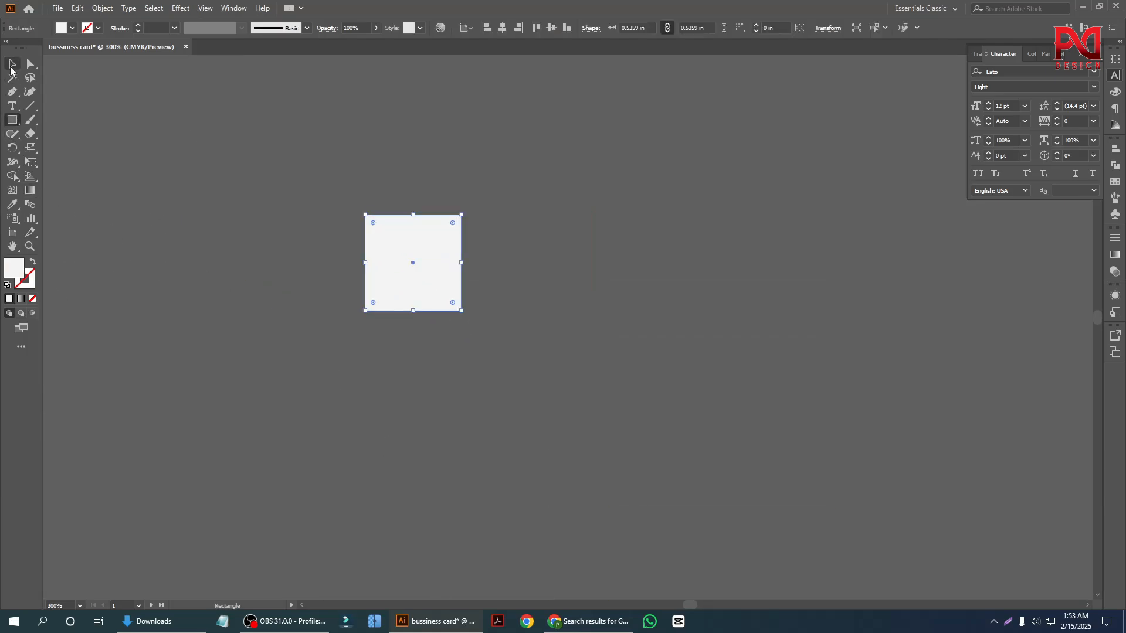
Move the globe icon off the card beside the white square and place the person icon above it.
{"action": "scroll", "coordinate": [449, 386], "scroll_direction": "down", "scroll_amount": 4}
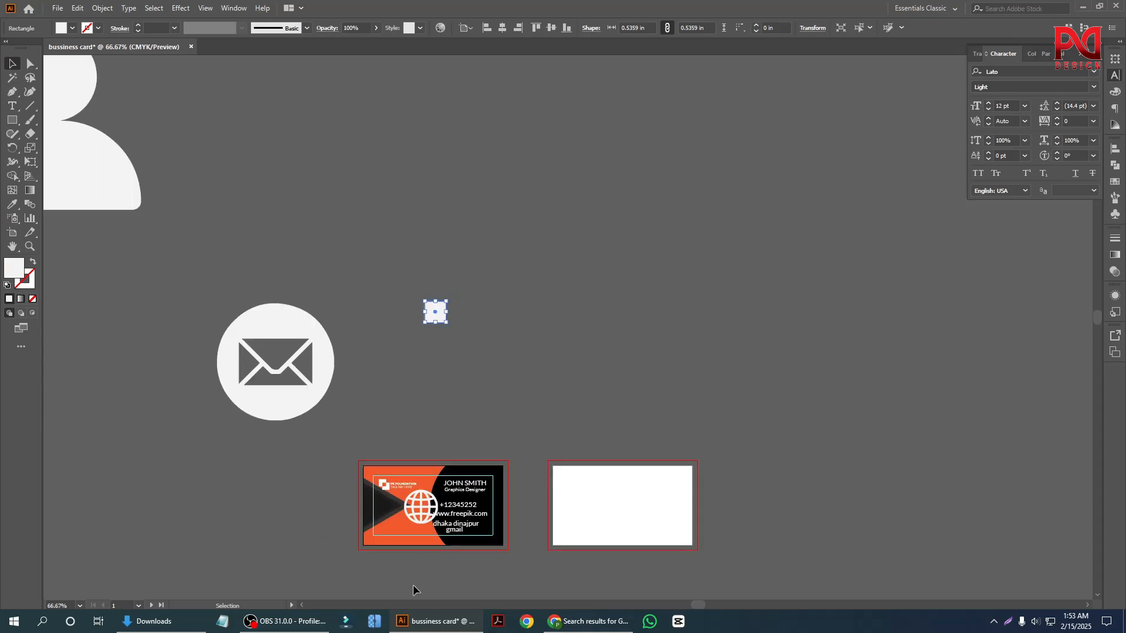
{"action": "left_click_drag", "start_coordinate": [418, 528], "coordinate": [489, 359]}
{"action": "left_click", "coordinate": [453, 334]}
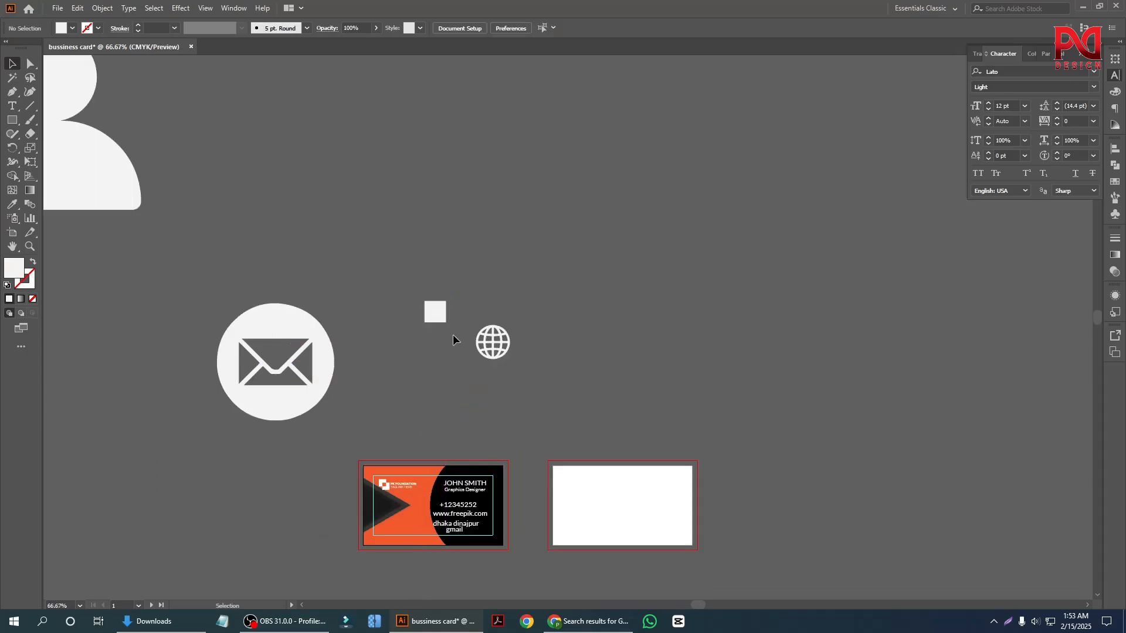
{"action": "scroll", "coordinate": [384, 332], "scroll_direction": "down", "scroll_amount": 1}
{"action": "left_click_drag", "start_coordinate": [94, 144], "coordinate": [495, 215]}
{"action": "left_click", "coordinate": [392, 261]}
{"action": "left_click", "coordinate": [320, 388]}
{"action": "left_click", "coordinate": [417, 306]}
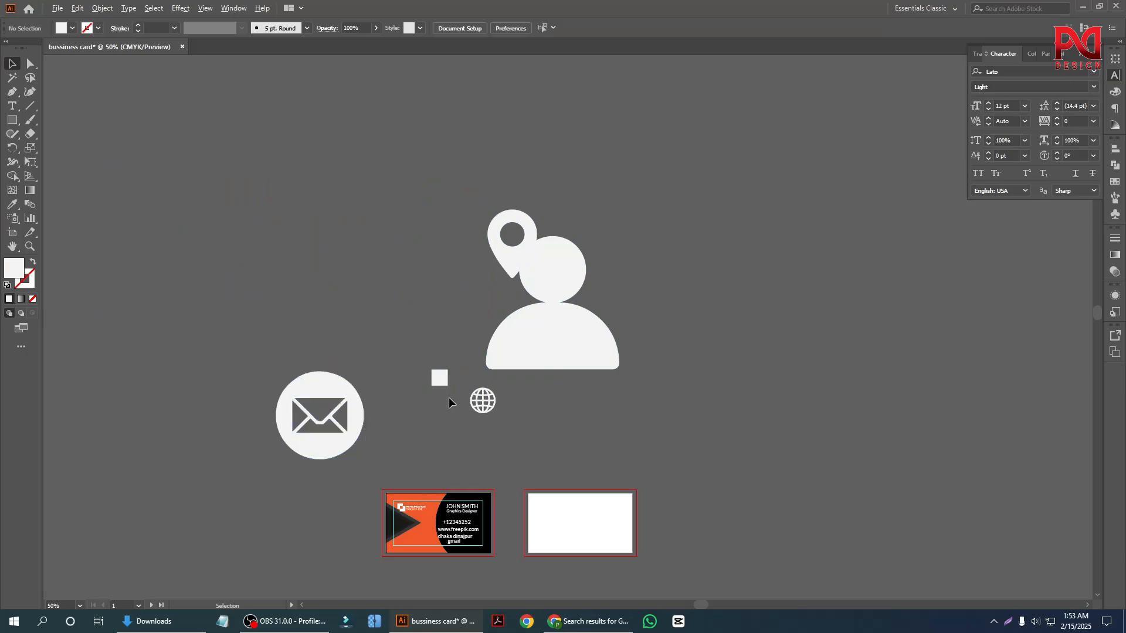
Move the globe icon to the area just below the white square.
{"action": "scroll", "coordinate": [452, 400], "scroll_direction": "up", "scroll_amount": 4}
{"action": "left_click", "coordinate": [458, 408]}
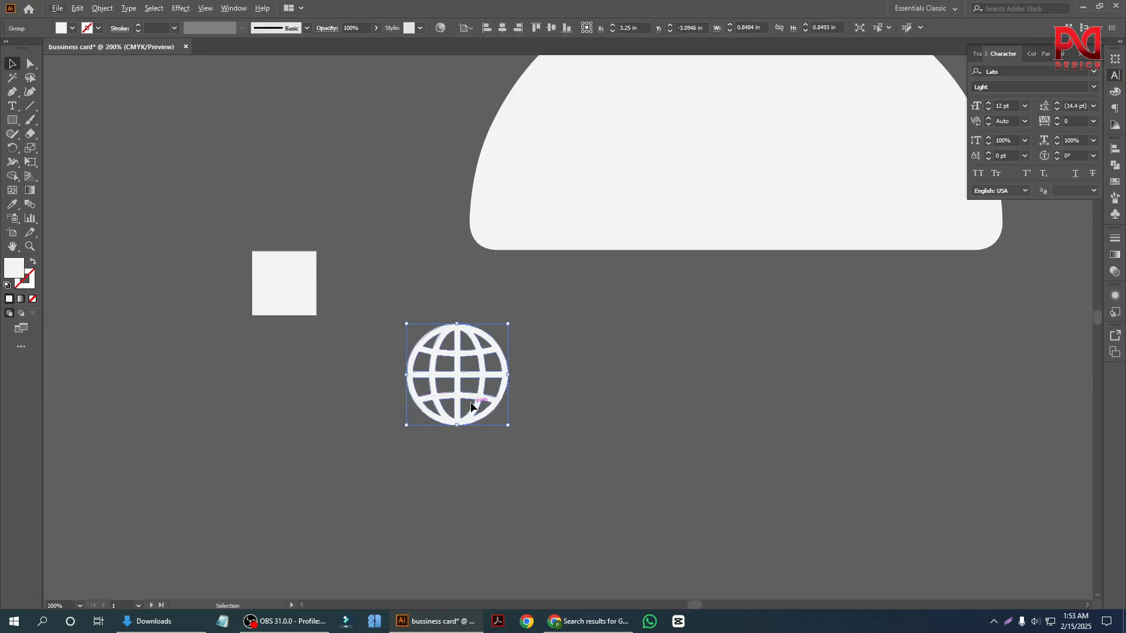
{"action": "left_click_drag", "start_coordinate": [472, 406], "coordinate": [239, 415]}
Fill the square with the card's orange using the Eyedropper.
{"action": "scroll", "coordinate": [252, 375], "scroll_direction": "up", "scroll_amount": 3}
{"action": "left_click", "coordinate": [314, 246]}
{"action": "scroll", "coordinate": [315, 316], "scroll_direction": "down", "scroll_amount": 3}
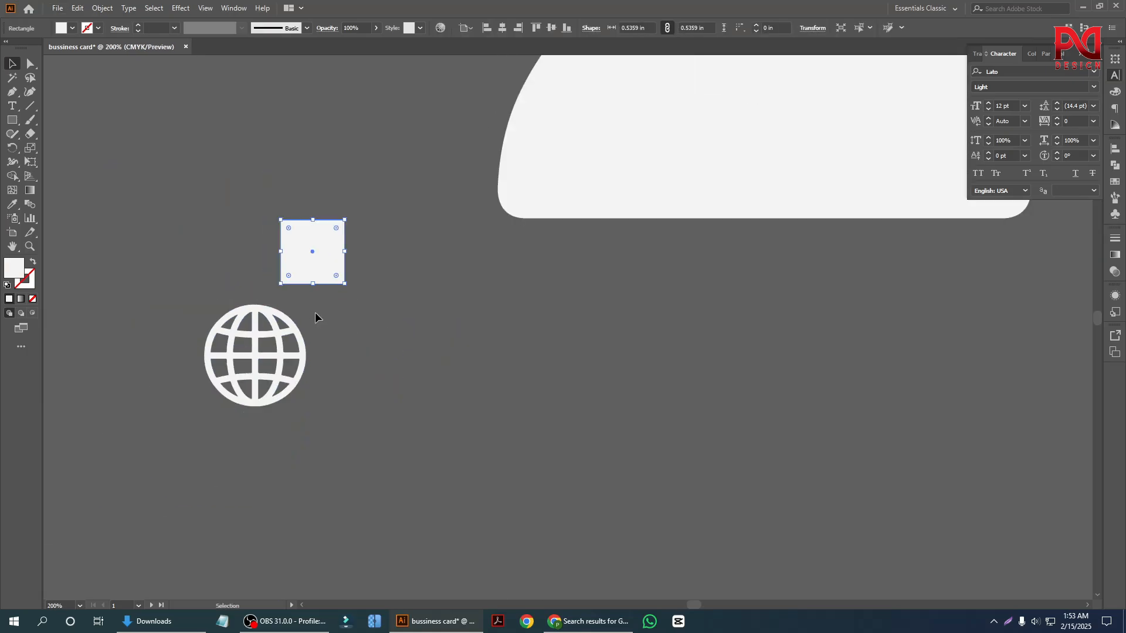
{"action": "scroll", "coordinate": [315, 317], "scroll_direction": "down", "scroll_amount": 2}
{"action": "left_click", "coordinate": [13, 204]}
{"action": "scroll", "coordinate": [287, 358], "scroll_direction": "down", "scroll_amount": 3}
{"action": "scroll", "coordinate": [363, 387], "scroll_direction": "down", "scroll_amount": 2}
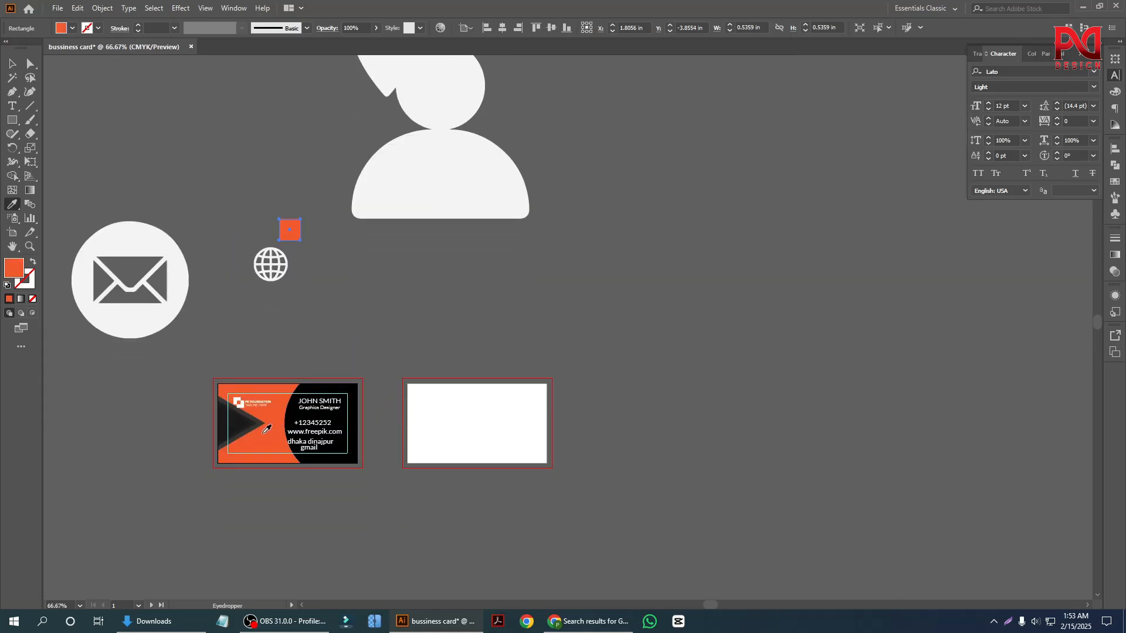
{"action": "left_click", "coordinate": [13, 65]}
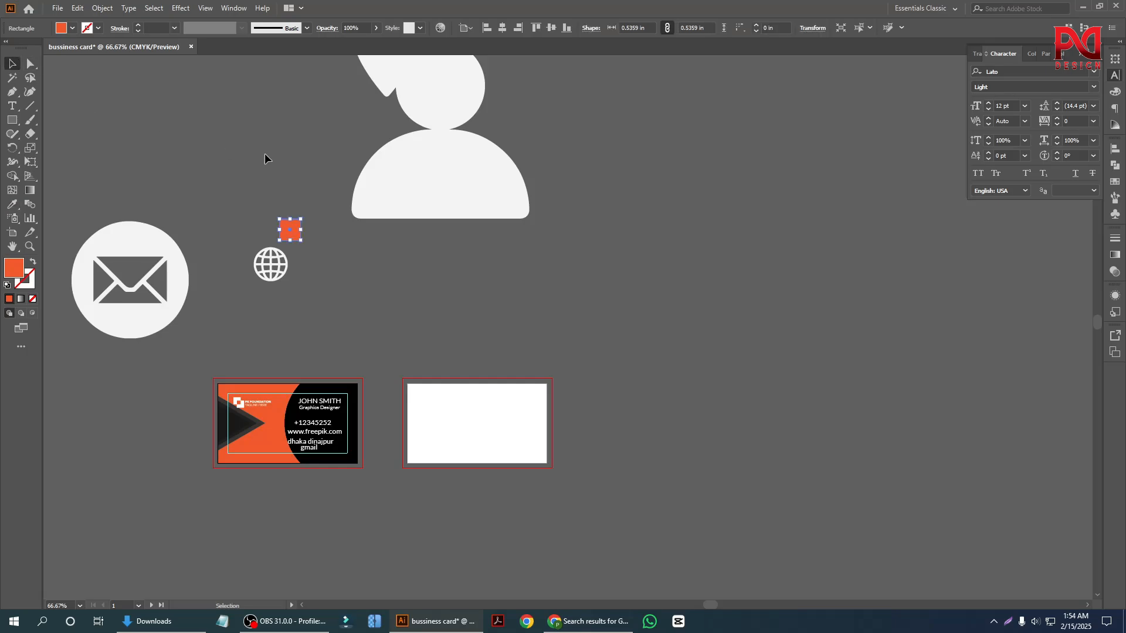
{"action": "left_click", "coordinate": [265, 155]}
Move the orange square onto the card's contact lines and shrink it proportionally.
{"action": "scroll", "coordinate": [308, 367], "scroll_direction": "up", "scroll_amount": 3}
{"action": "scroll", "coordinate": [308, 366], "scroll_direction": "down", "scroll_amount": 1}
{"action": "scroll", "coordinate": [305, 357], "scroll_direction": "down", "scroll_amount": 1}
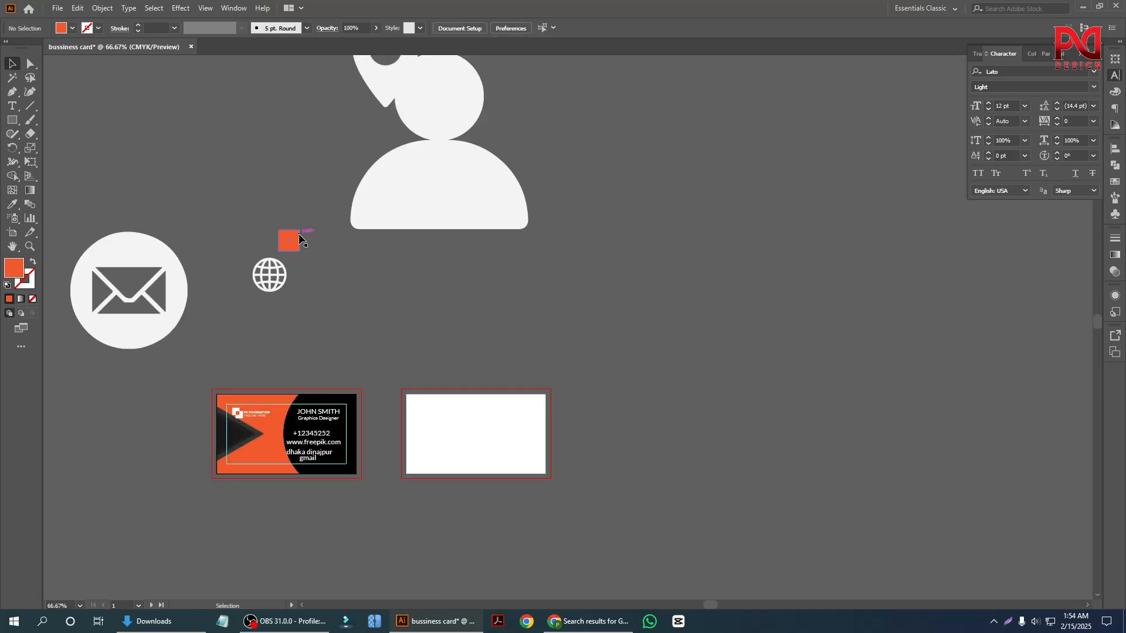
{"action": "left_click_drag", "start_coordinate": [292, 239], "coordinate": [331, 434]}
{"action": "left_click", "coordinate": [337, 508]}
{"action": "scroll", "coordinate": [328, 458], "scroll_direction": "up", "scroll_amount": 6}
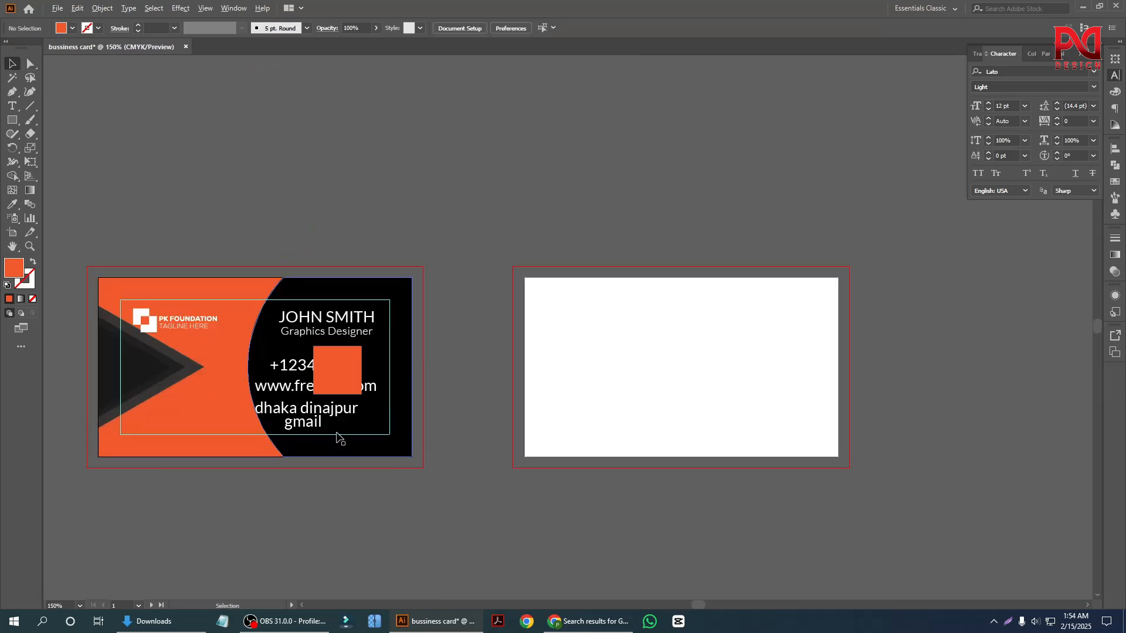
{"action": "left_click", "coordinate": [345, 317]}
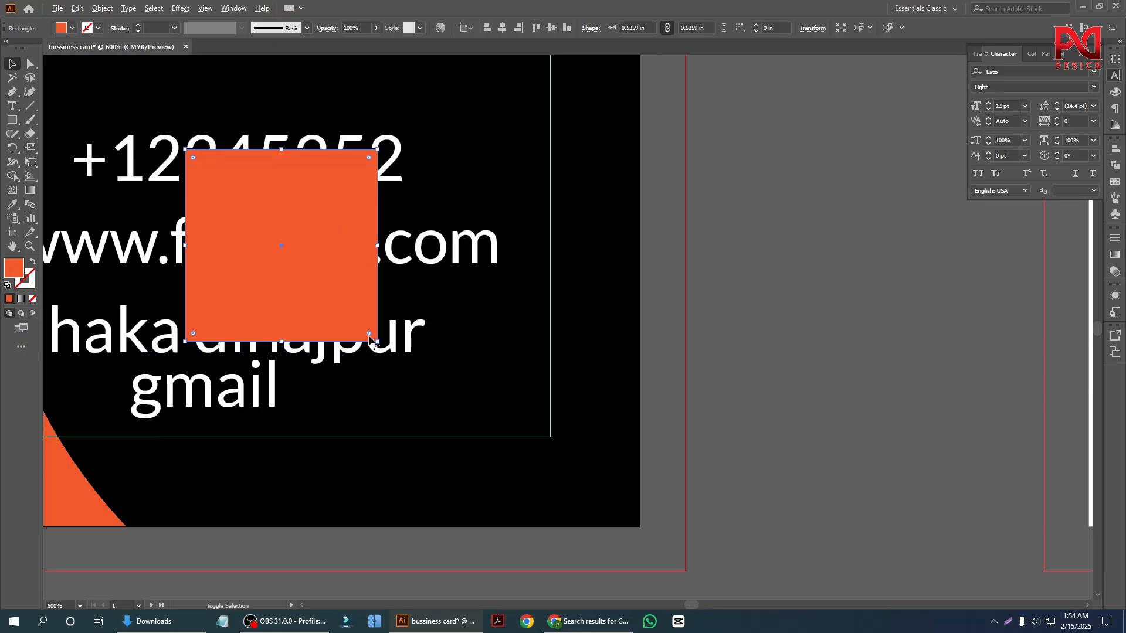
{"action": "left_click_drag", "start_coordinate": [376, 343], "coordinate": [319, 314]}
{"action": "scroll", "coordinate": [452, 329], "scroll_direction": "down", "scroll_amount": 2}
{"action": "left_click", "coordinate": [670, 405]}
{"action": "scroll", "coordinate": [373, 316], "scroll_direction": "up", "scroll_amount": 3}
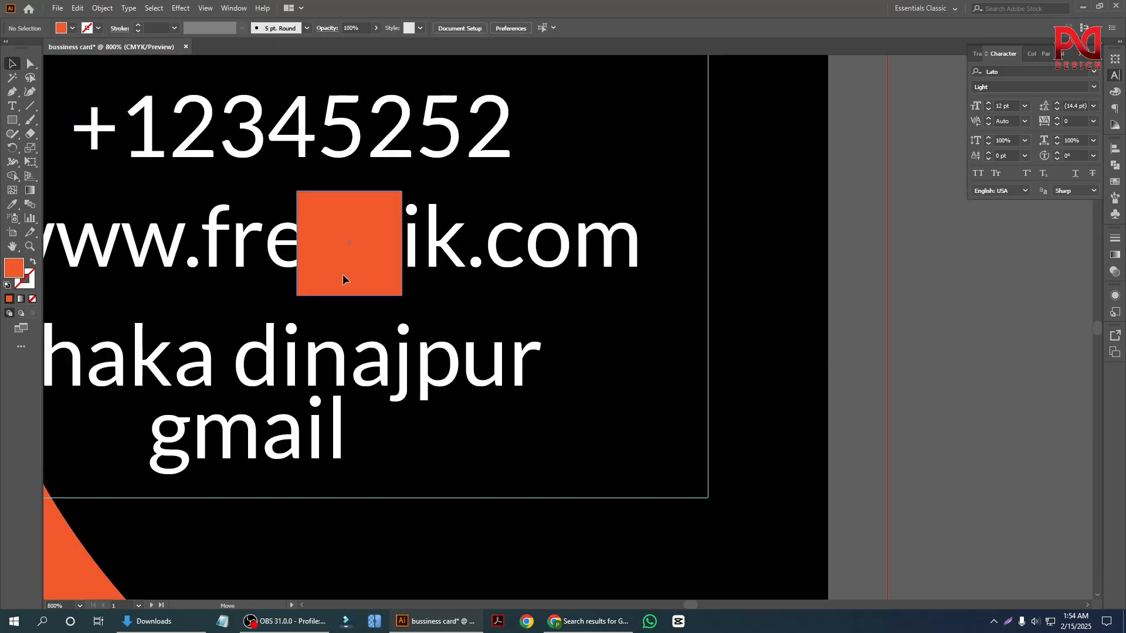
Shrink the orange square to about 0.13 in and place it just before the phone number.
{"action": "left_click_drag", "start_coordinate": [344, 276], "coordinate": [201, 259]}
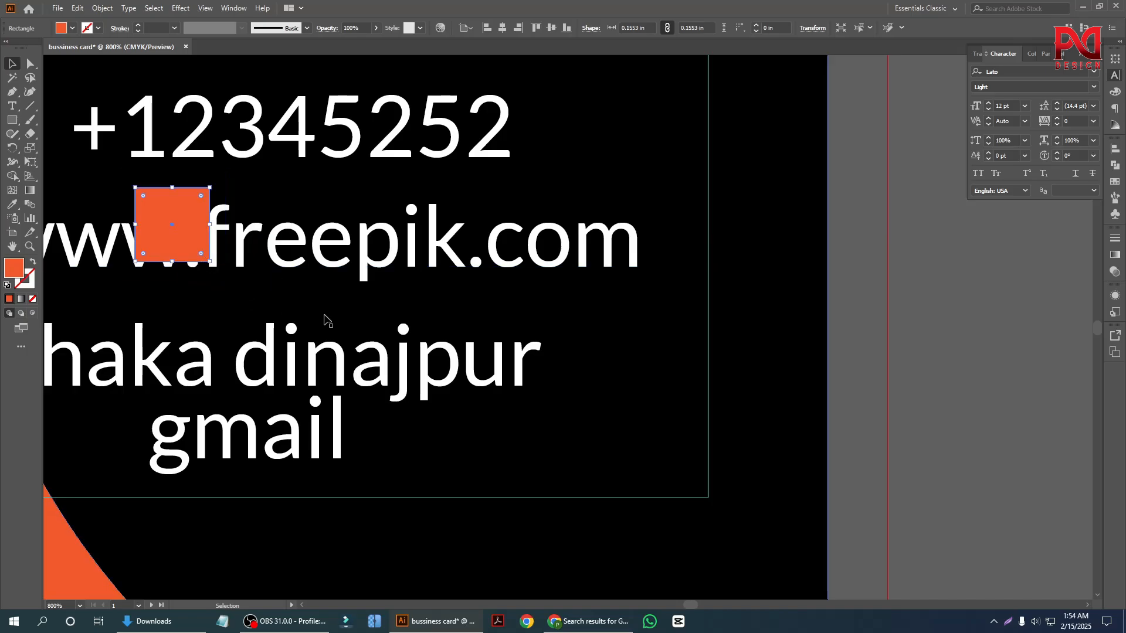
{"action": "scroll", "coordinate": [344, 321], "scroll_direction": "down", "scroll_amount": 3}
{"action": "left_click", "coordinate": [560, 396]}
{"action": "scroll", "coordinate": [167, 304], "scroll_direction": "up", "scroll_amount": 2}
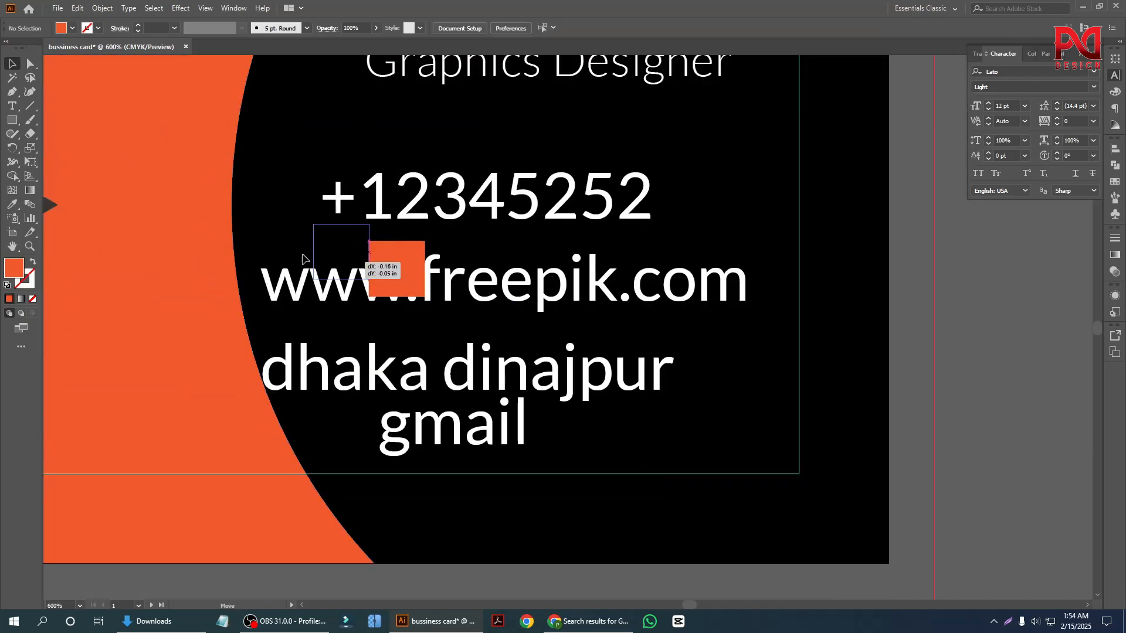
{"action": "left_click_drag", "start_coordinate": [302, 259], "coordinate": [278, 227]}
{"action": "scroll", "coordinate": [321, 263], "scroll_direction": "down", "scroll_amount": 3}
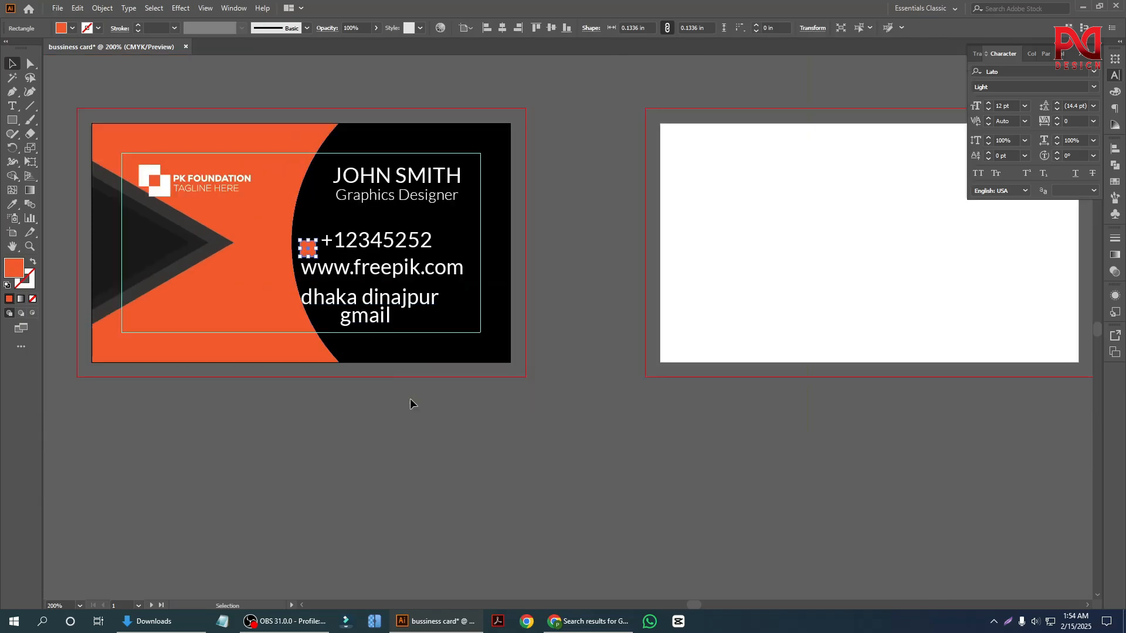
Move the small orange square off the card into the empty area above it.
{"action": "left_click", "coordinate": [350, 488]}
{"action": "scroll", "coordinate": [349, 490], "scroll_direction": "up", "scroll_amount": 4}
{"action": "left_click_drag", "start_coordinate": [308, 319], "coordinate": [276, 126]}
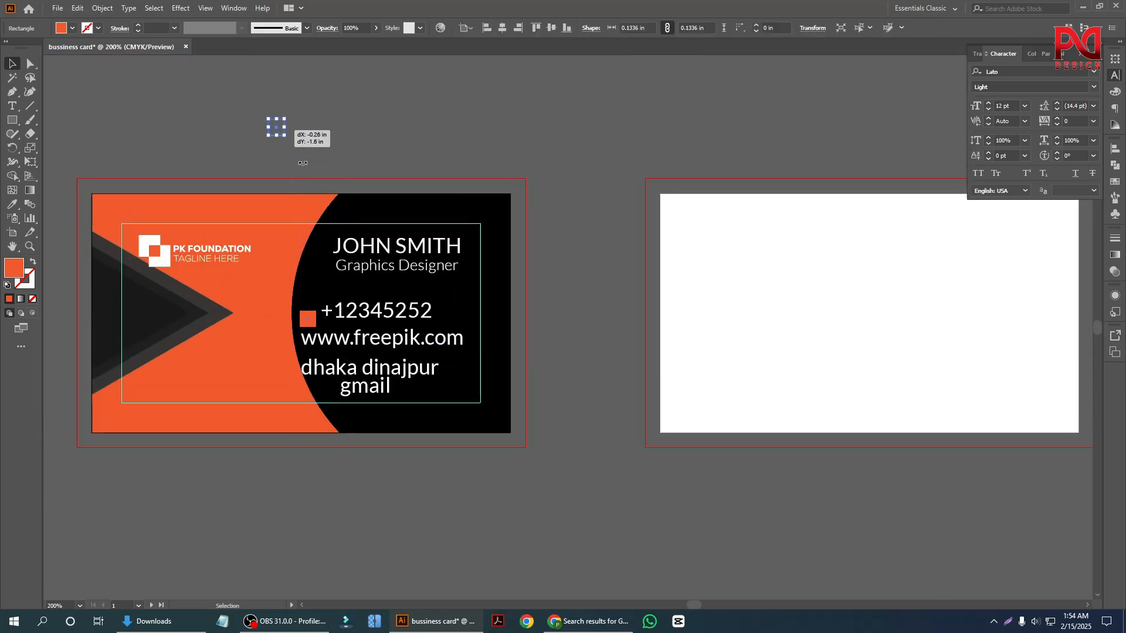
{"action": "scroll", "coordinate": [330, 196], "scroll_direction": "up", "scroll_amount": 9}
{"action": "scroll", "coordinate": [323, 240], "scroll_direction": "down", "scroll_amount": 2}
{"action": "scroll", "coordinate": [326, 263], "scroll_direction": "up", "scroll_amount": 5}
{"action": "left_click", "coordinate": [357, 265]}
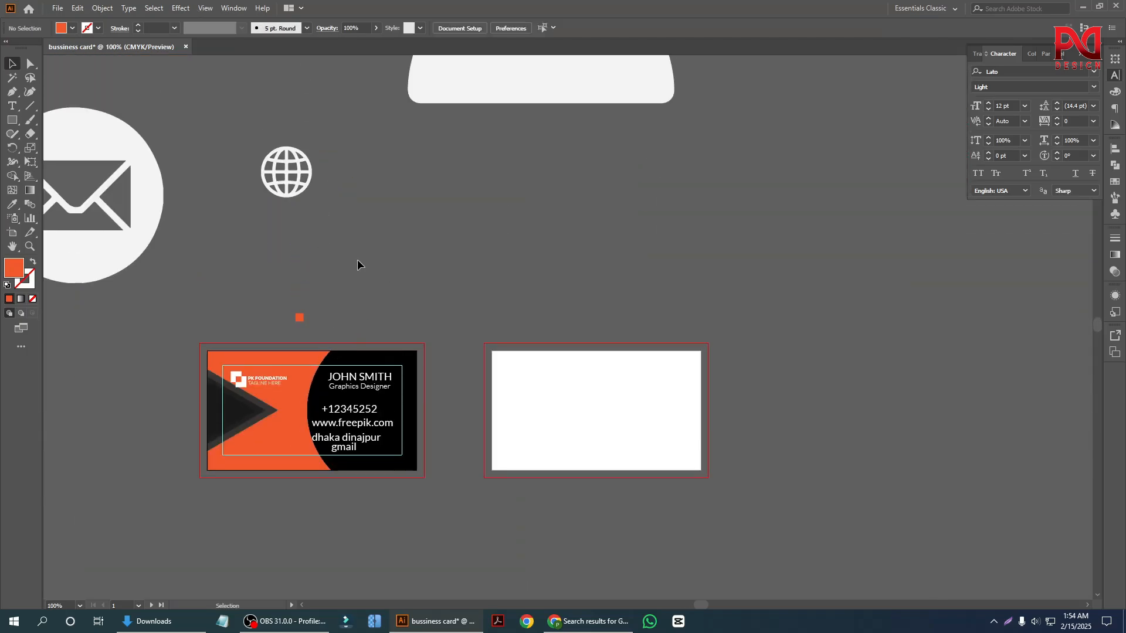
Shrink the globe icon to about 0.69 in wide and move it near the small orange square.
{"action": "left_click", "coordinate": [287, 180]}
{"action": "left_click_drag", "start_coordinate": [313, 200], "coordinate": [307, 194]}
{"action": "left_click", "coordinate": [321, 188]}
{"action": "left_click_drag", "start_coordinate": [292, 174], "coordinate": [273, 289]}
{"action": "left_click", "coordinate": [354, 331]}
Scale the globe icon down to about 0.10 in wide and place it close to the orange square.
{"action": "scroll", "coordinate": [291, 329], "scroll_direction": "up", "scroll_amount": 6}
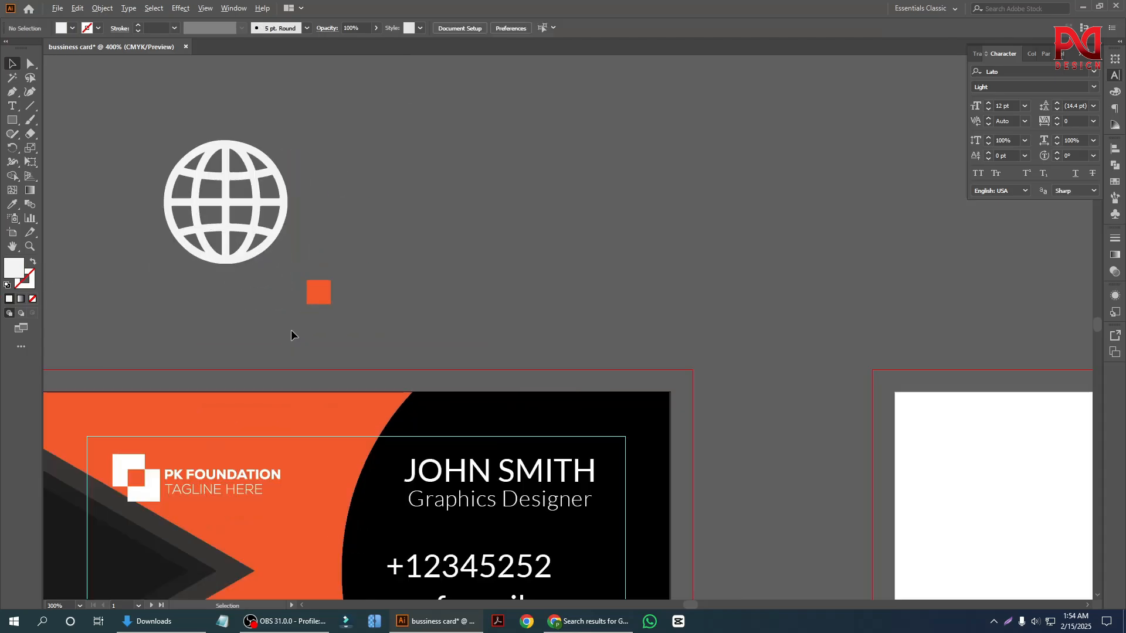
{"action": "left_click", "coordinate": [235, 286]}
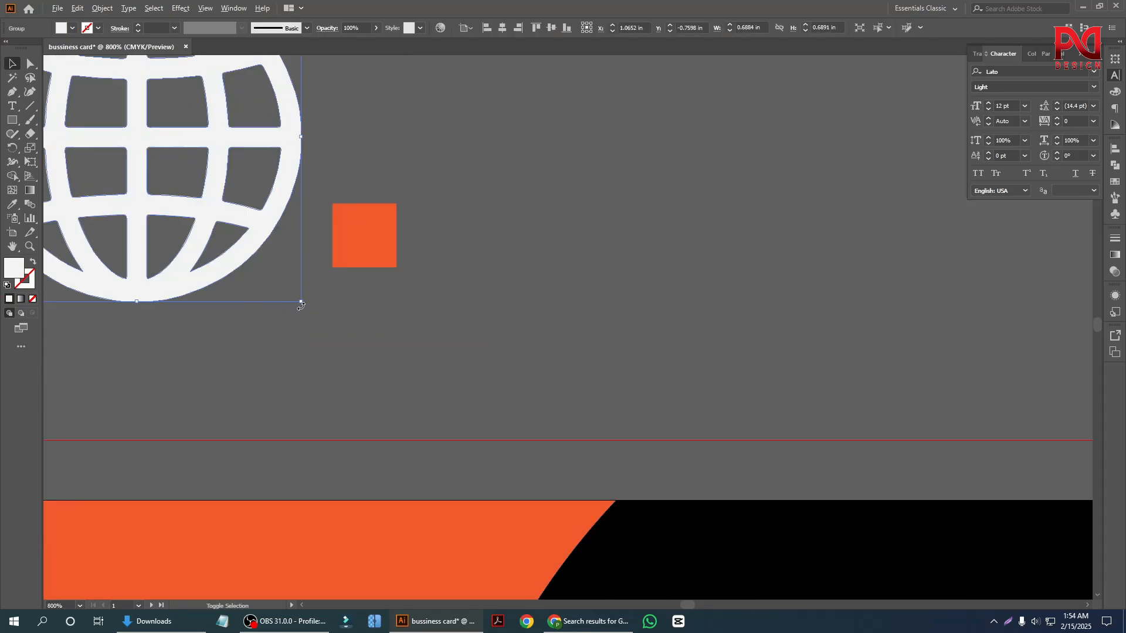
{"action": "left_click_drag", "start_coordinate": [300, 303], "coordinate": [191, 249]}
{"action": "left_click", "coordinate": [191, 250]}
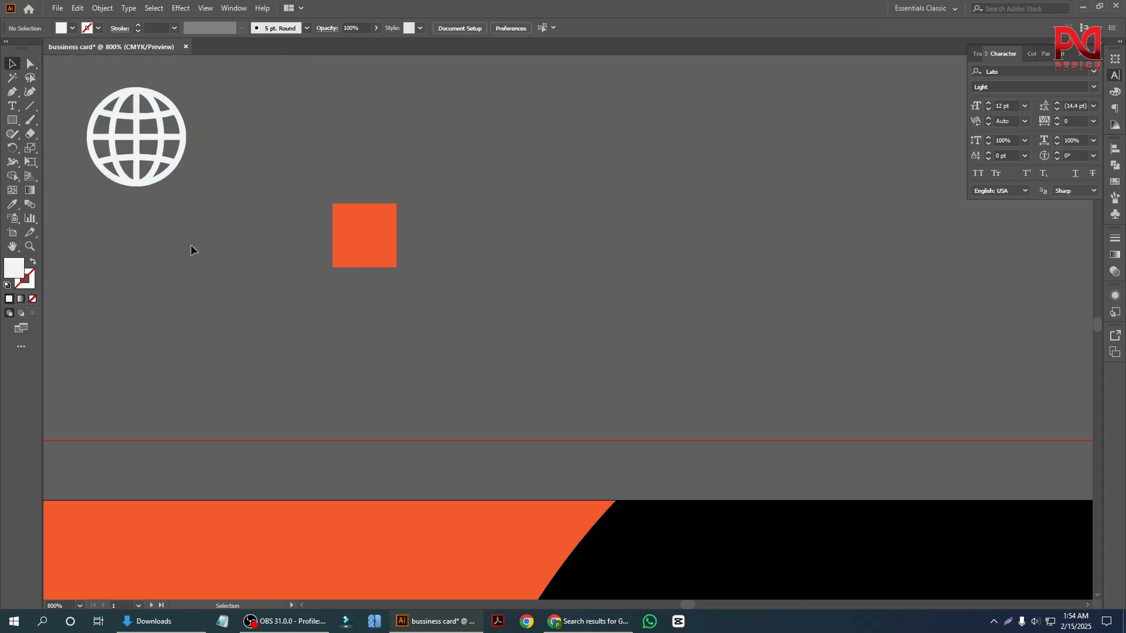
{"action": "left_click_drag", "start_coordinate": [145, 143], "coordinate": [238, 296]}
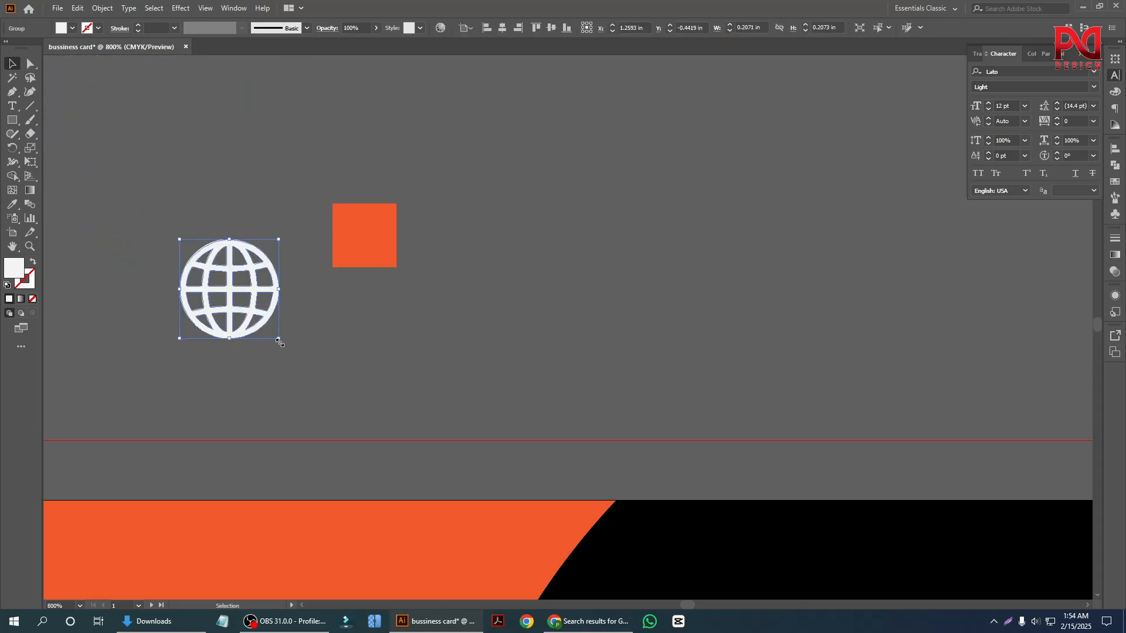
{"action": "left_click_drag", "start_coordinate": [277, 340], "coordinate": [253, 320]}
Align the globe icon and the orange square on their horizontal and vertical centers.
{"action": "left_click", "coordinate": [359, 260], "text": "shift"}
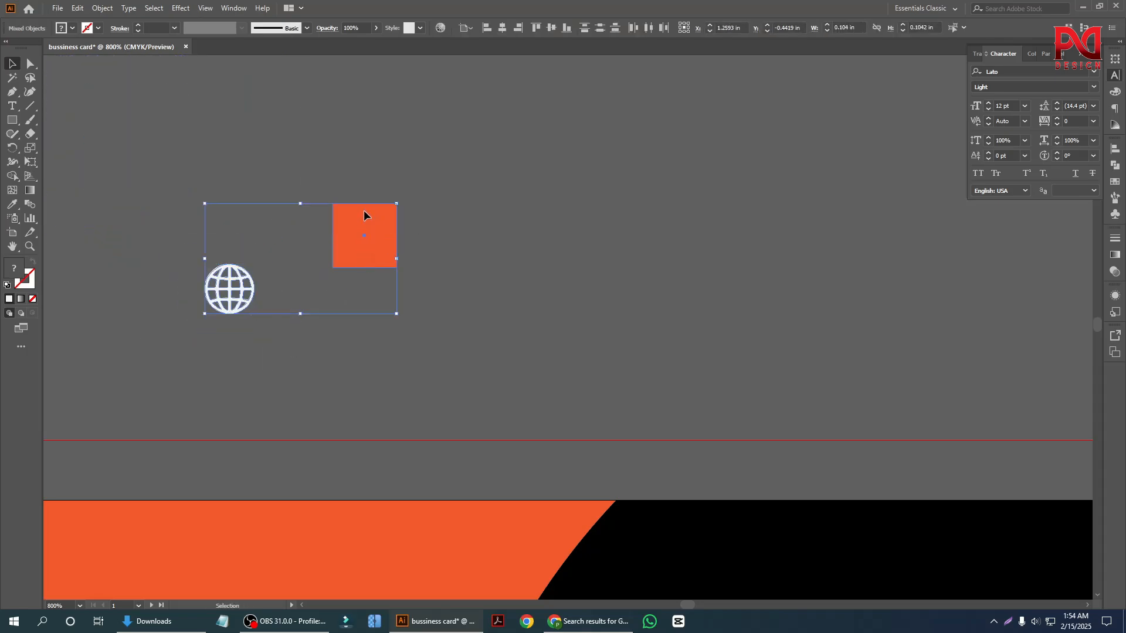
{"action": "left_click", "coordinate": [503, 27]}
{"action": "left_click", "coordinate": [551, 27]}
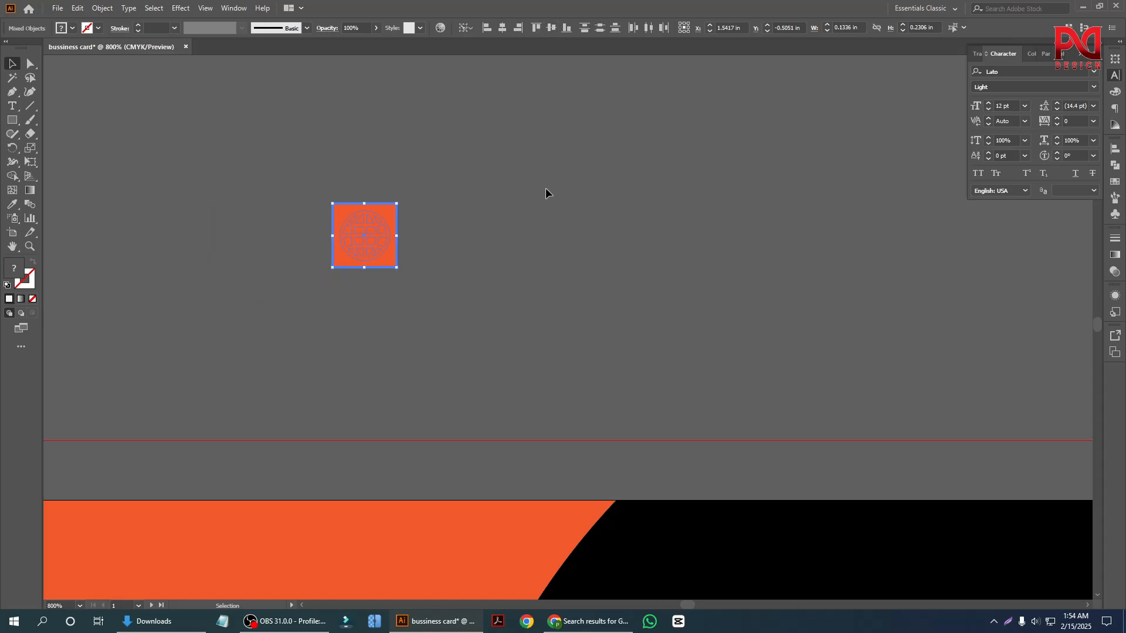
{"action": "left_click", "coordinate": [481, 217]}
Send the orange square to the back, behind the globe icon.
{"action": "scroll", "coordinate": [422, 252], "scroll_direction": "up", "scroll_amount": 1}
{"action": "left_click", "coordinate": [356, 214]}
{"action": "right_click", "coordinate": [355, 214]}
{"action": "mouse_move", "coordinate": [434, 411]}
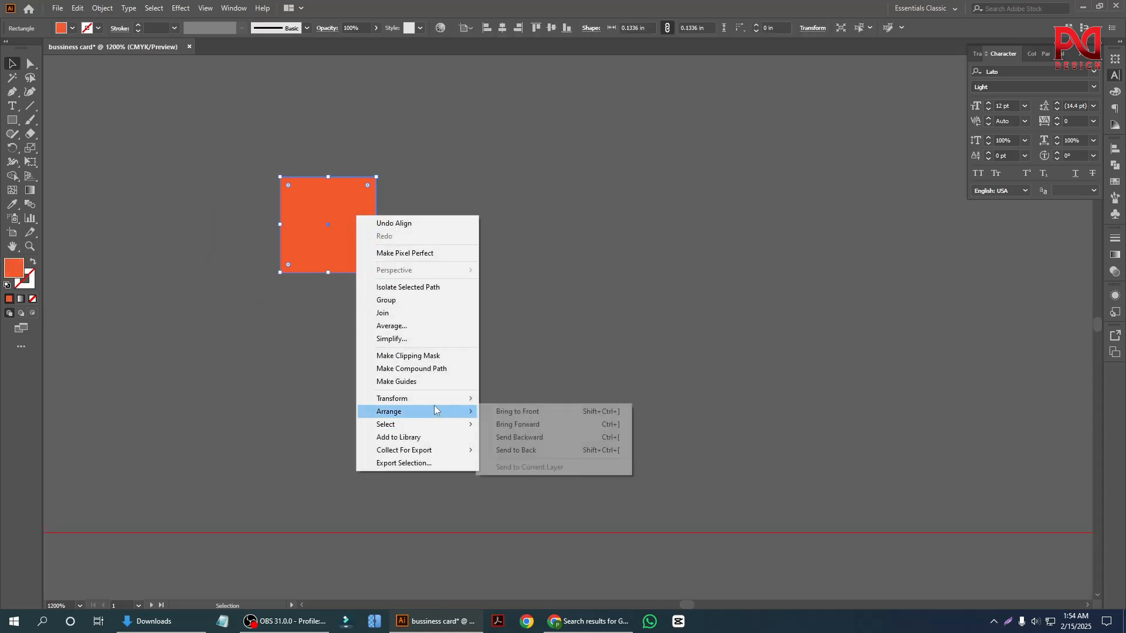
{"action": "left_click", "coordinate": [521, 451]}
Enlarge the globe icon slightly from its center within the orange square.
{"action": "scroll", "coordinate": [352, 275], "scroll_direction": "up", "scroll_amount": 2}
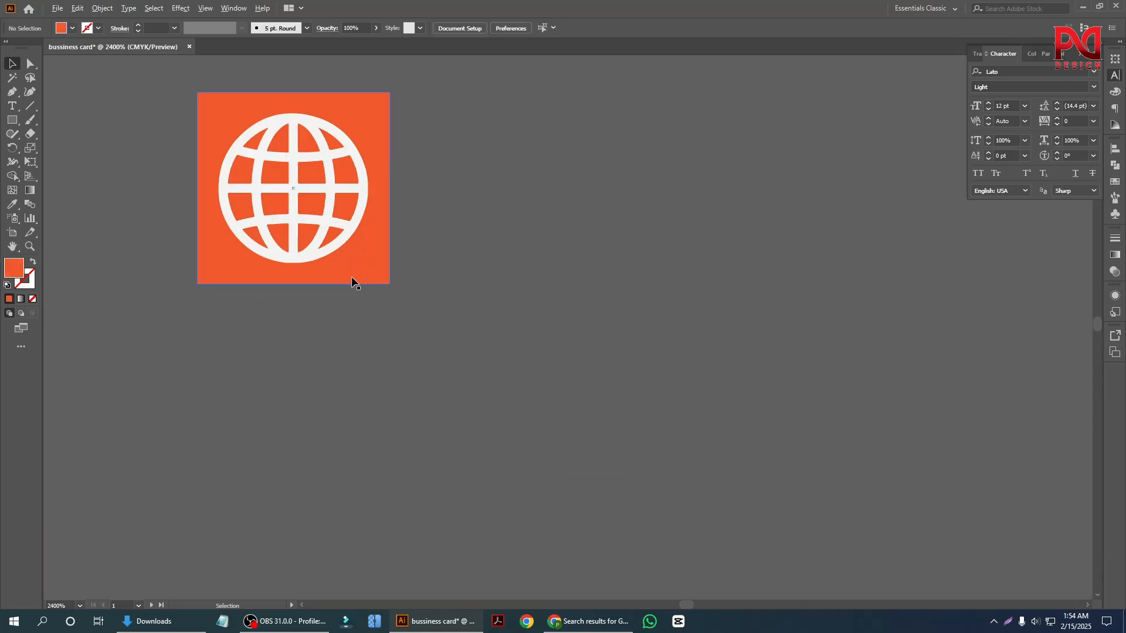
{"action": "left_click", "coordinate": [332, 249]}
{"action": "left_click_drag", "start_coordinate": [368, 265], "coordinate": [377, 273]}
{"action": "left_click", "coordinate": [494, 298]}
Move the large envelope icon up and closer to the globe badge above the card.
{"action": "scroll", "coordinate": [361, 353], "scroll_direction": "down", "scroll_amount": 6}
{"action": "scroll", "coordinate": [338, 373], "scroll_direction": "down", "scroll_amount": 3}
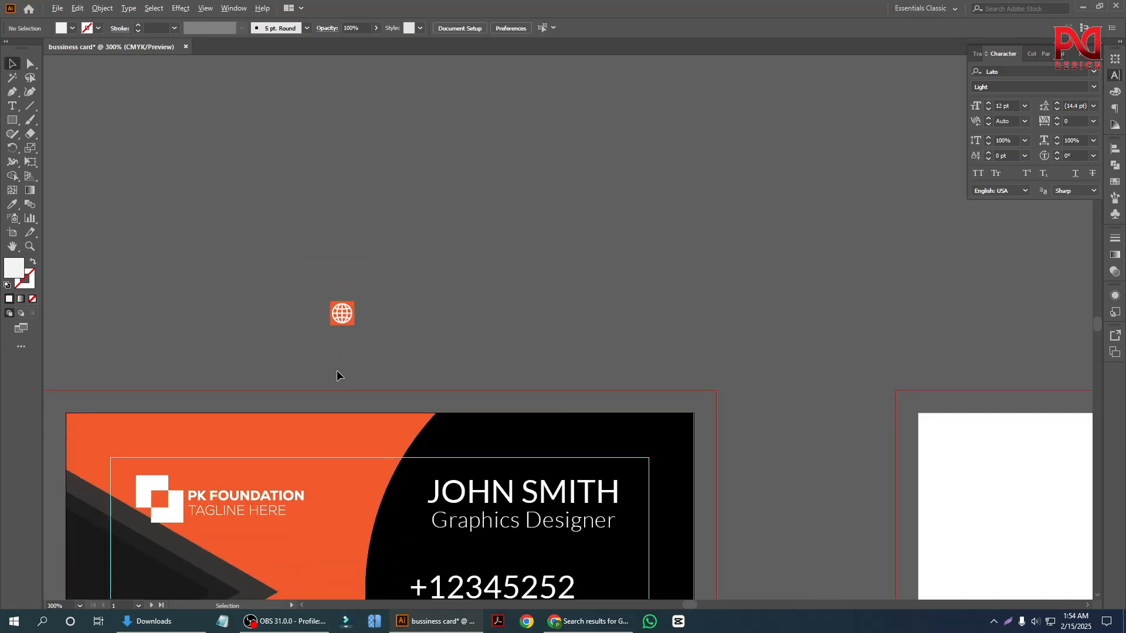
{"action": "left_click_drag", "start_coordinate": [418, 284], "coordinate": [356, 279]}
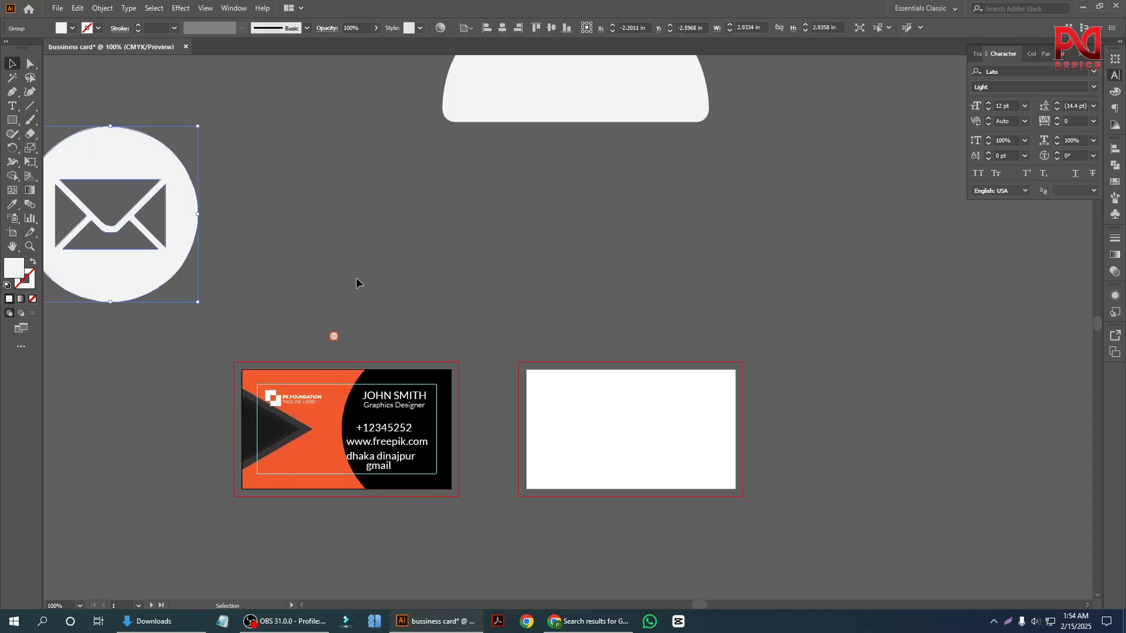
{"action": "left_click_drag", "start_coordinate": [184, 236], "coordinate": [259, 222]}
{"action": "left_click", "coordinate": [514, 299]}
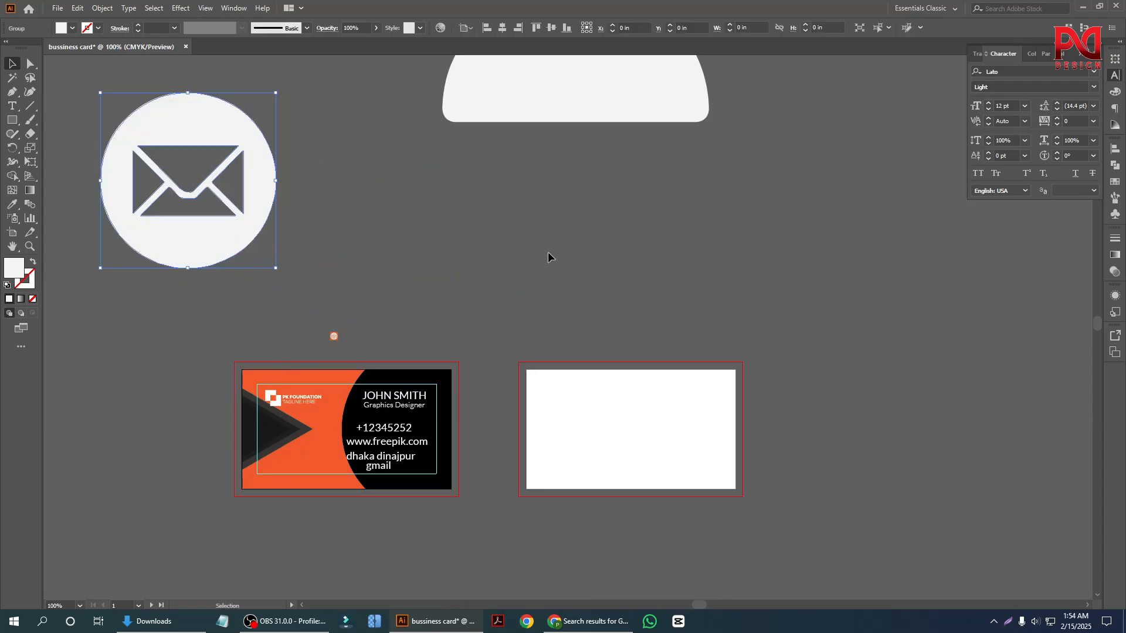
{"action": "left_click", "coordinate": [550, 255]}
Duplicate the orange square three times in an evenly spaced row beside the globe badge.
{"action": "scroll", "coordinate": [322, 349], "scroll_direction": "up", "scroll_amount": 1}
{"action": "scroll", "coordinate": [319, 355], "scroll_direction": "up", "scroll_amount": 5}
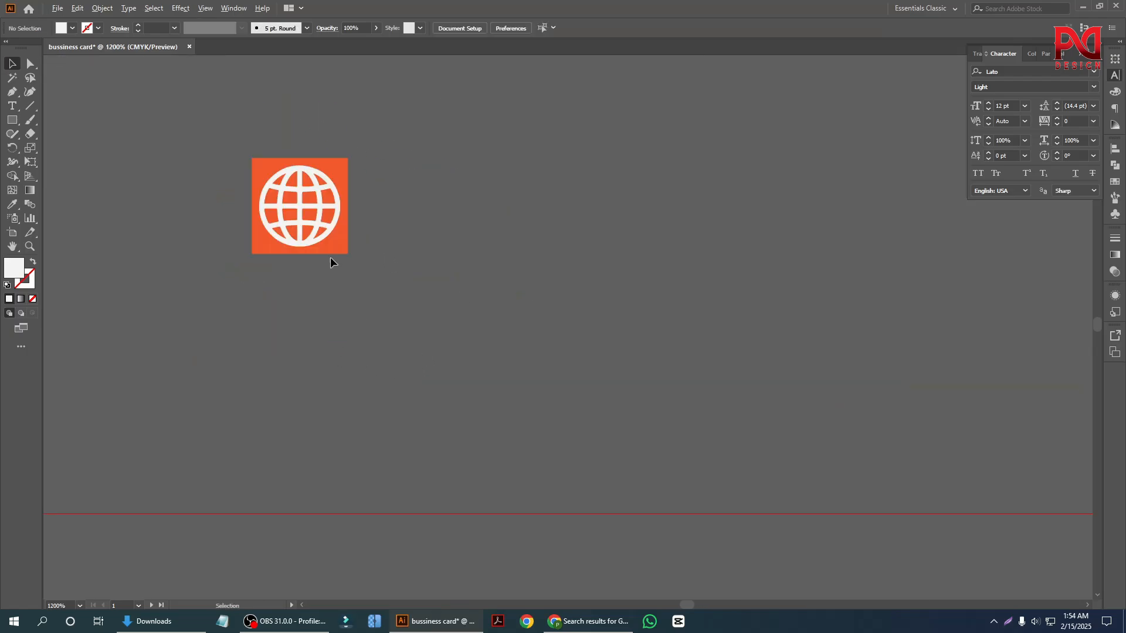
{"action": "left_click_drag", "start_coordinate": [330, 256], "coordinate": [438, 257]}
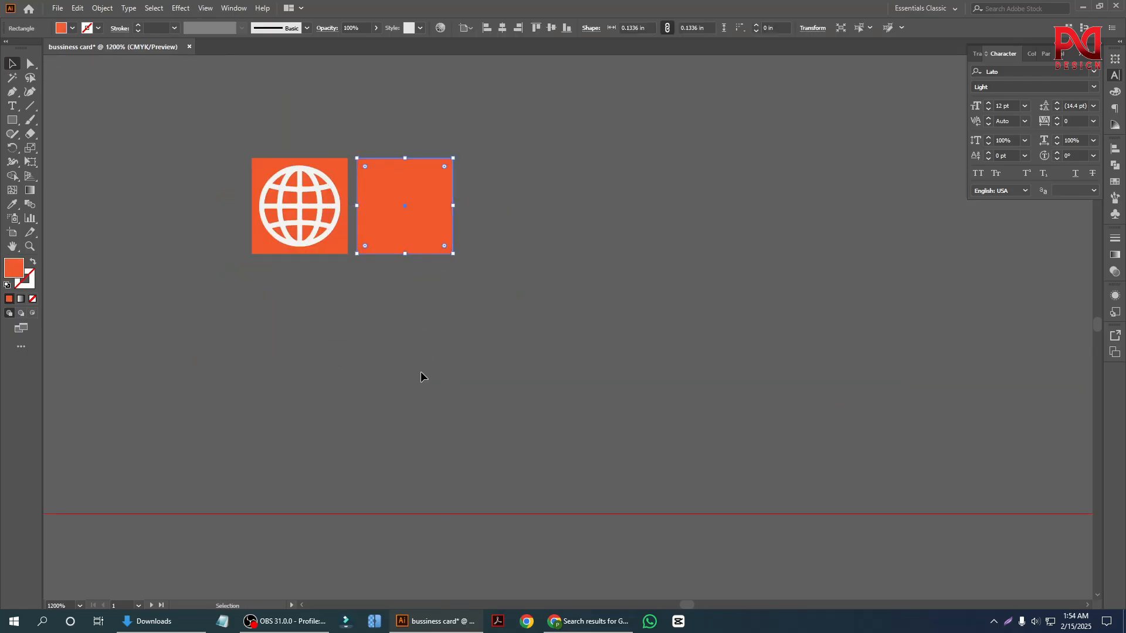
{"action": "scroll", "coordinate": [255, 369], "scroll_direction": "down", "scroll_amount": 2}
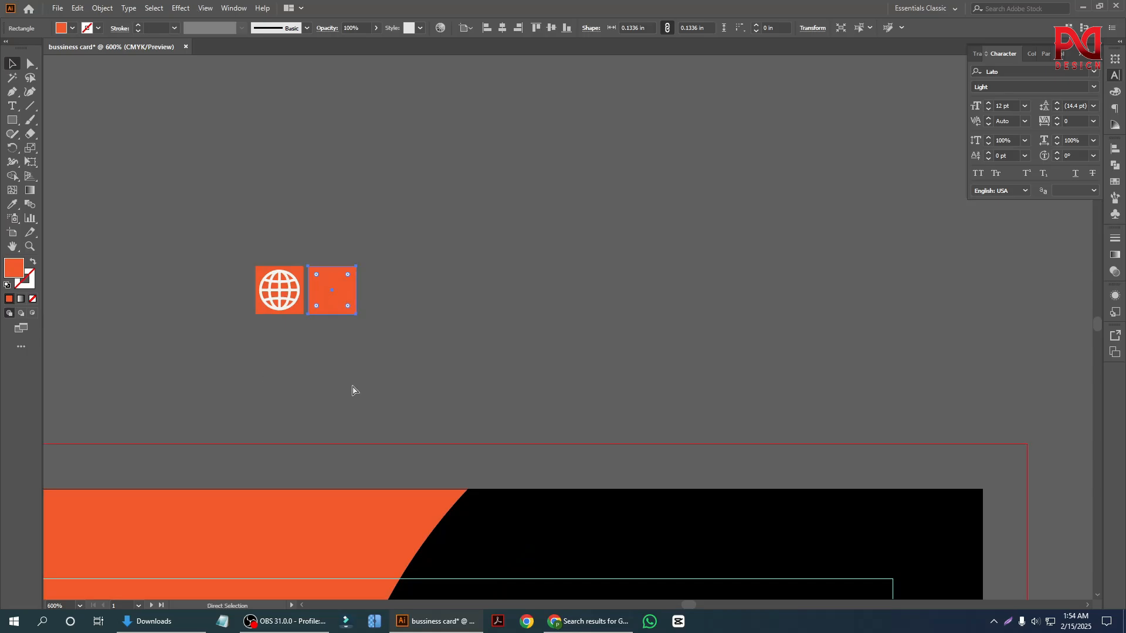
{"action": "key", "text": "ctrl+d"}
{"action": "key", "text": "ctrl+d"}
{"action": "left_click", "coordinate": [544, 360]}
{"action": "scroll", "coordinate": [404, 373], "scroll_direction": "down", "scroll_amount": 4}
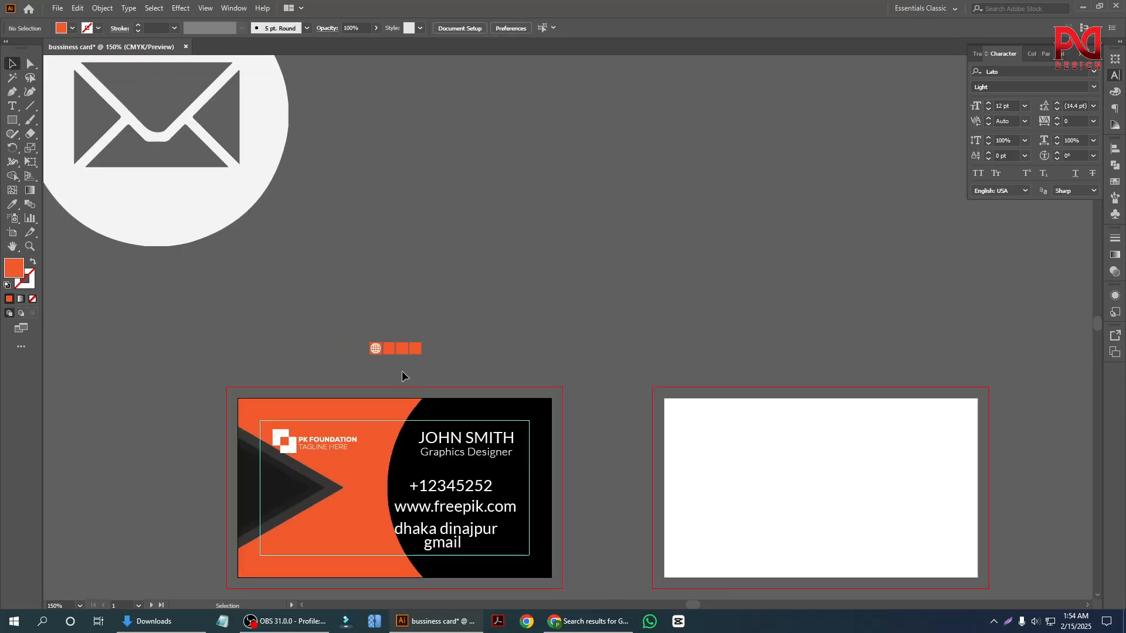
Move the large envelope icon near the card and shrink it proportionally to a small size.
{"action": "scroll", "coordinate": [375, 358], "scroll_direction": "up", "scroll_amount": 1}
{"action": "scroll", "coordinate": [319, 346], "scroll_direction": "down", "scroll_amount": 1}
{"action": "left_click_drag", "start_coordinate": [250, 232], "coordinate": [381, 252]}
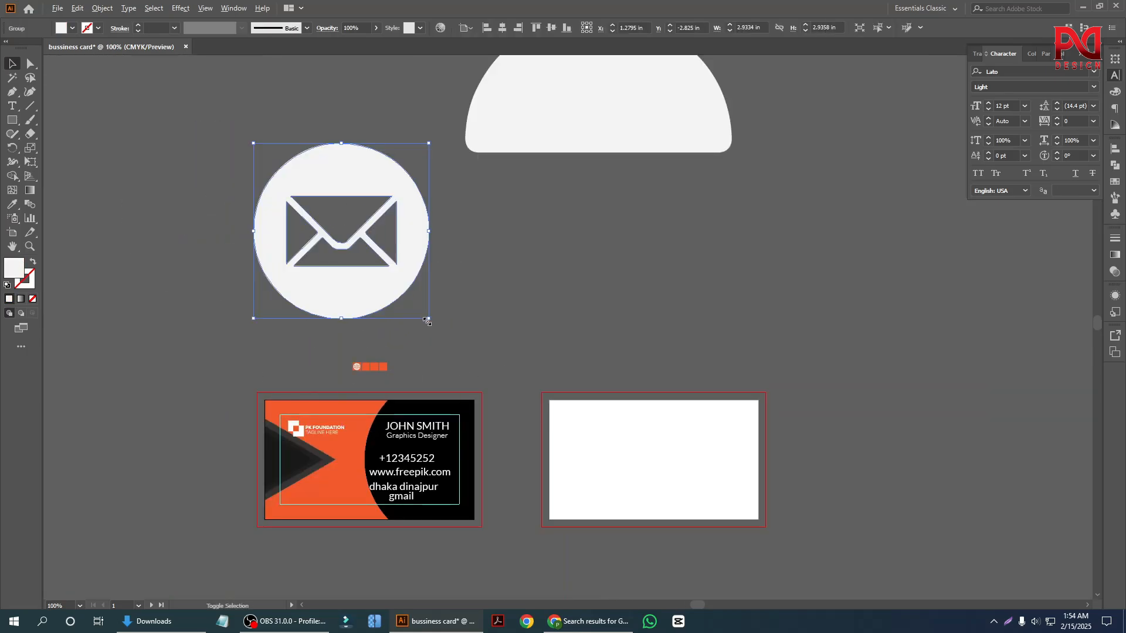
{"action": "left_click_drag", "start_coordinate": [426, 320], "coordinate": [332, 352]}
{"action": "left_click", "coordinate": [406, 289]}
Shrink the person icon and bring the location pin down beside it, above the two artboards.
{"action": "scroll", "coordinate": [313, 294], "scroll_direction": "down", "scroll_amount": 1}
{"action": "scroll", "coordinate": [313, 293], "scroll_direction": "down", "scroll_amount": 2}
{"action": "scroll", "coordinate": [399, 270], "scroll_direction": "up", "scroll_amount": 3}
{"action": "left_click_drag", "start_coordinate": [485, 359], "coordinate": [384, 319]}
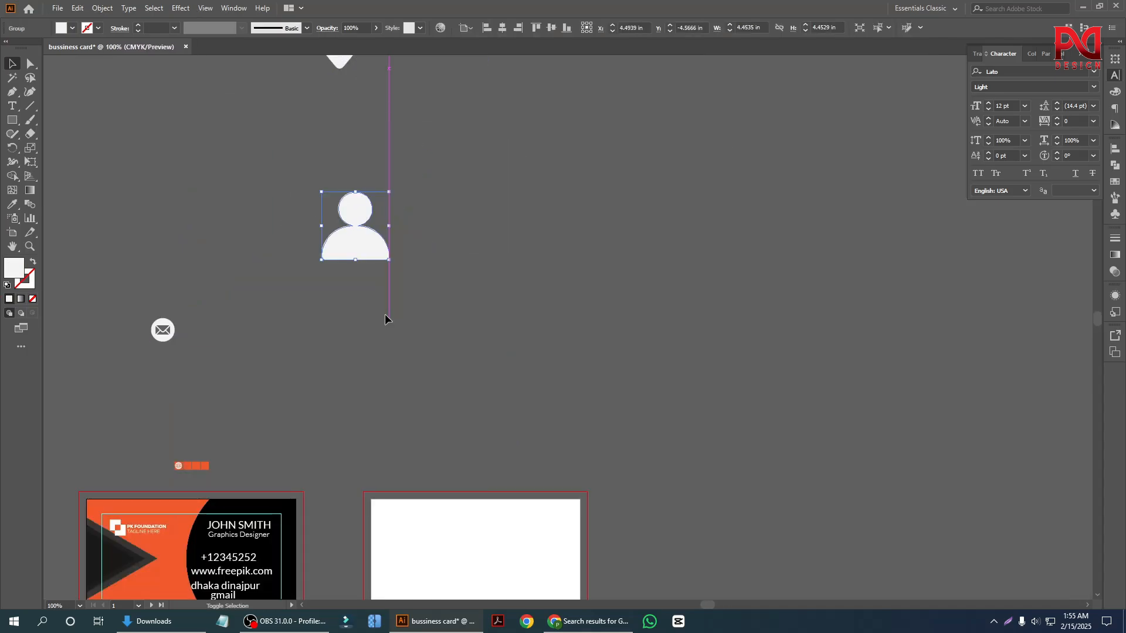
{"action": "left_click_drag", "start_coordinate": [321, 417], "coordinate": [321, 417]}
{"action": "left_click_drag", "start_coordinate": [339, 61], "coordinate": [408, 325]}
{"action": "left_click", "coordinate": [286, 264]}
{"action": "scroll", "coordinate": [286, 264], "scroll_direction": "down", "scroll_amount": 2}
{"action": "scroll", "coordinate": [168, 387], "scroll_direction": "up", "scroll_amount": 3}
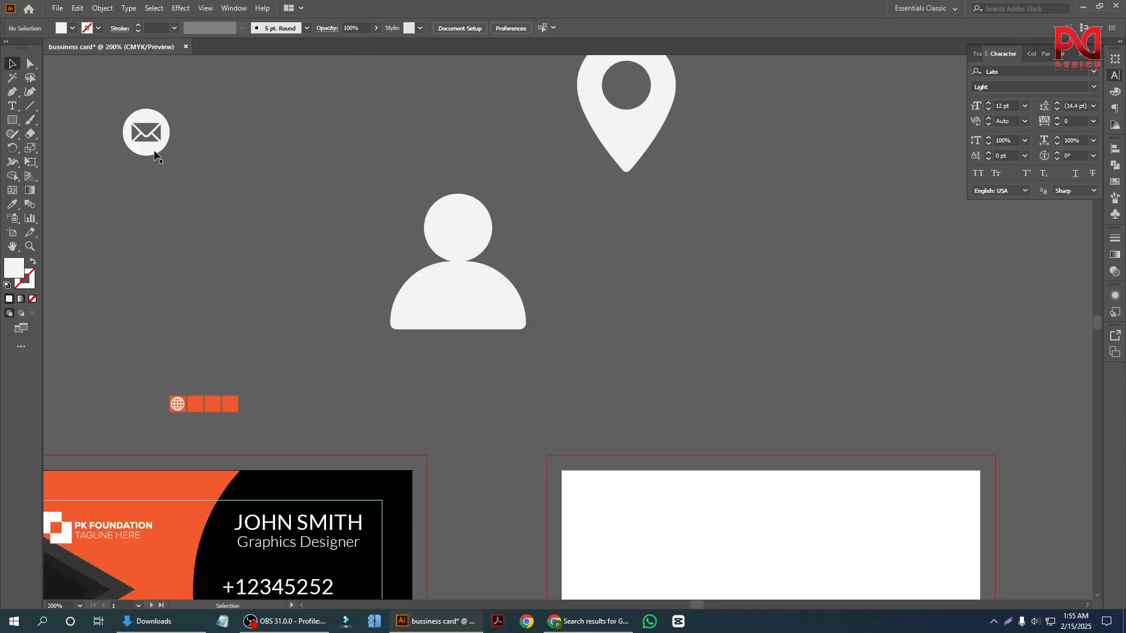
Center the envelope icon horizontally and vertically on the second orange square.
{"action": "left_click_drag", "start_coordinate": [195, 316], "coordinate": [196, 316]}
{"action": "scroll", "coordinate": [201, 400], "scroll_direction": "up", "scroll_amount": 3}
{"action": "left_click", "coordinate": [210, 451], "text": "shift"}
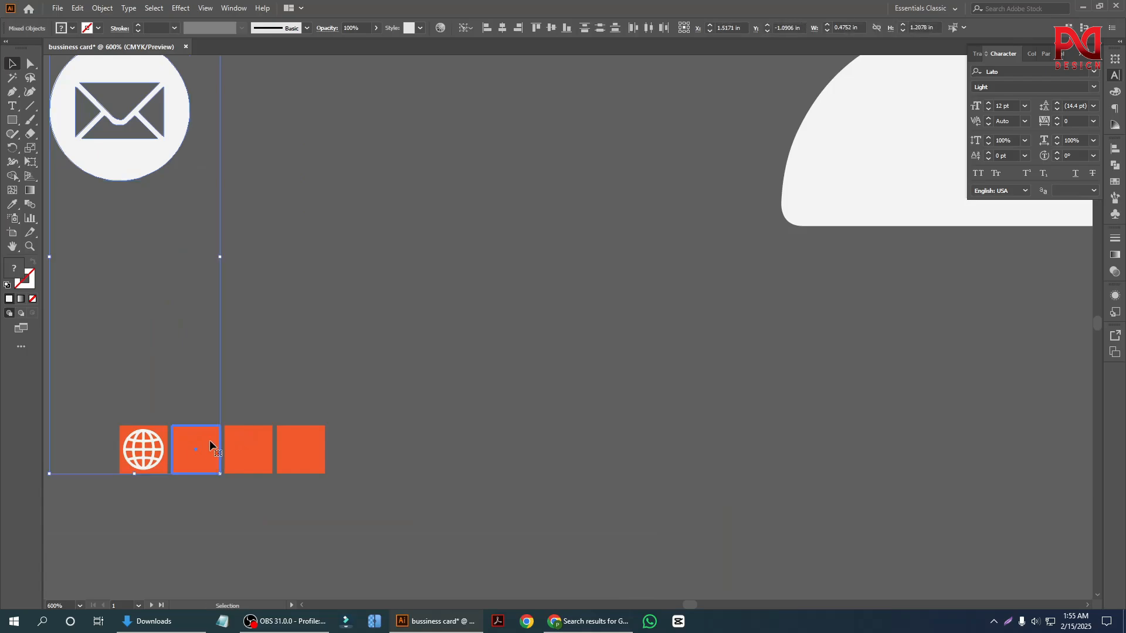
{"action": "left_click", "coordinate": [502, 28]}
{"action": "left_click", "coordinate": [552, 28]}
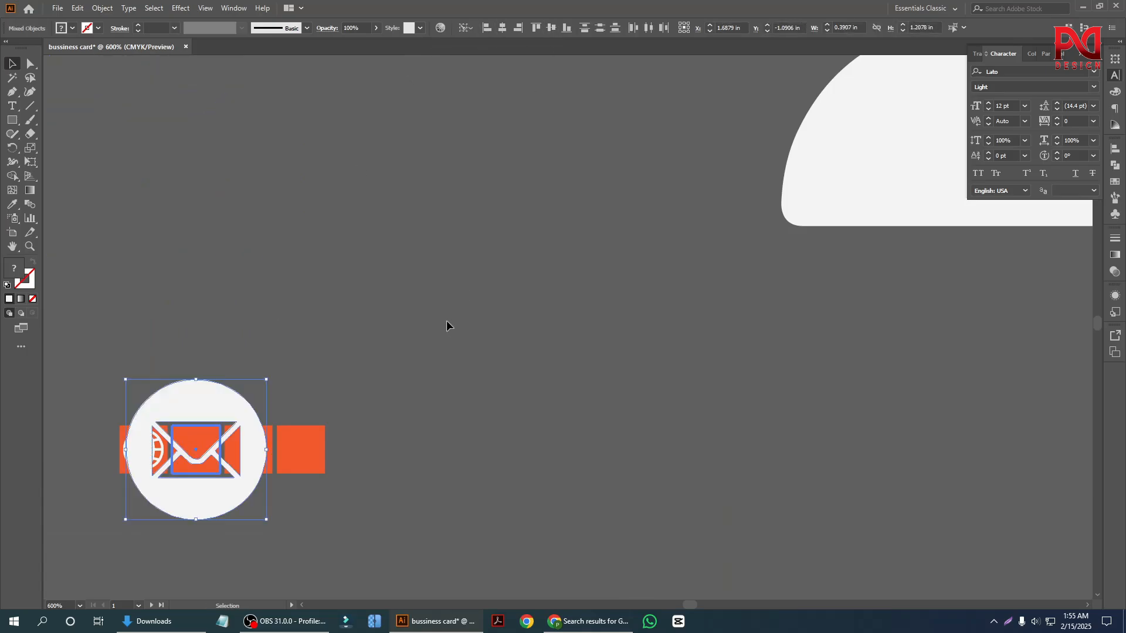
{"action": "left_click", "coordinate": [446, 320]}
Scale the envelope icon down from its center until it fits inside the second orange square.
{"action": "scroll", "coordinate": [234, 441], "scroll_direction": "up", "scroll_amount": 1}
{"action": "left_click", "coordinate": [234, 441]}
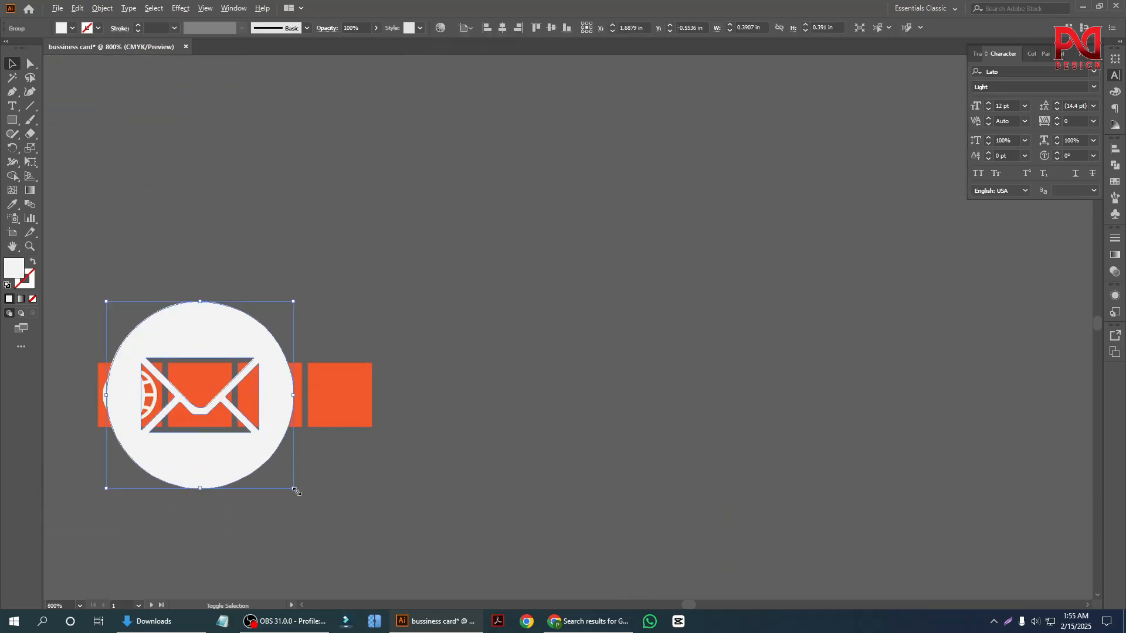
{"action": "left_click_drag", "start_coordinate": [295, 491], "coordinate": [228, 423]}
{"action": "left_click", "coordinate": [268, 252]}
{"action": "scroll", "coordinate": [189, 414], "scroll_direction": "up", "scroll_amount": 2}
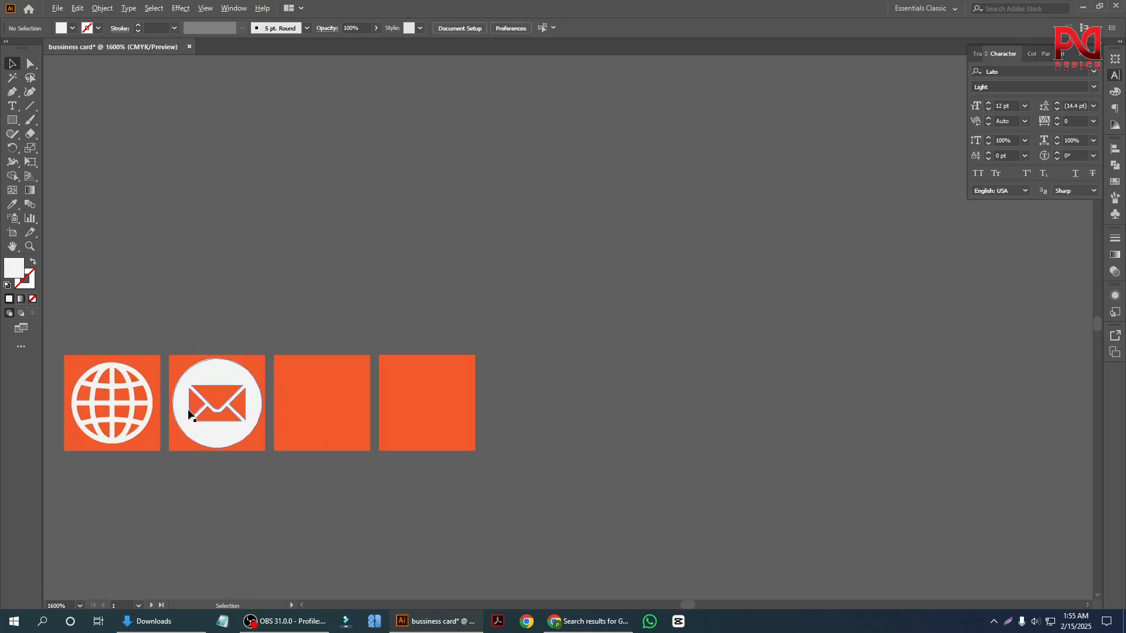
Move the person icon above the badge row, shrink it, and center it on the third orange square.
{"action": "scroll", "coordinate": [198, 413], "scroll_direction": "down", "scroll_amount": 6}
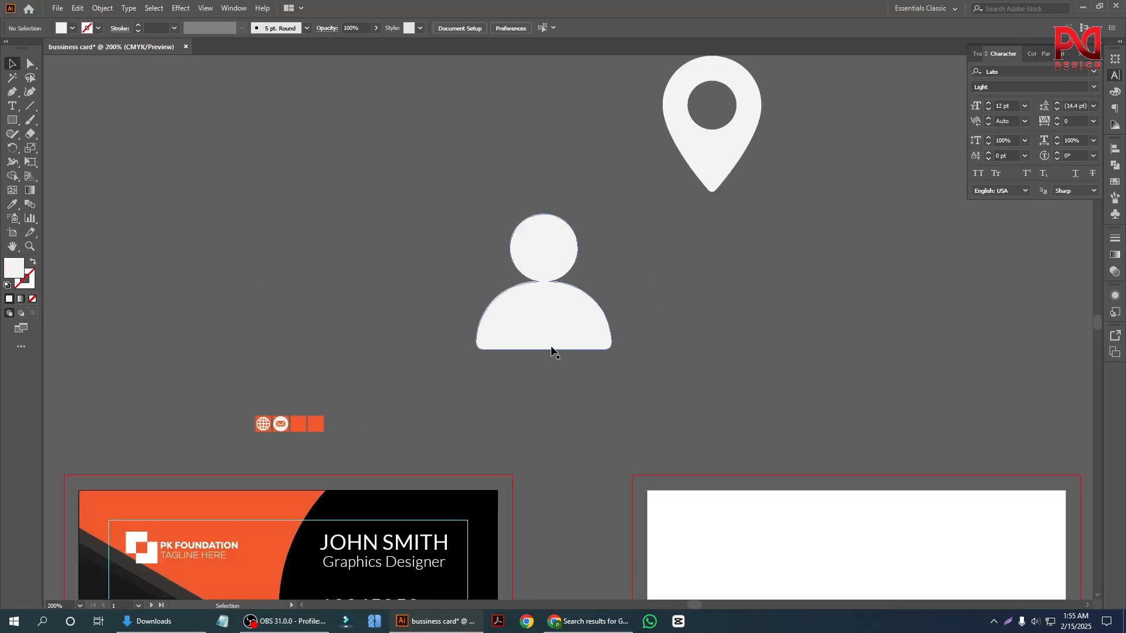
{"action": "left_click_drag", "start_coordinate": [551, 350], "coordinate": [347, 368]}
{"action": "scroll", "coordinate": [346, 368], "scroll_direction": "up", "scroll_amount": 2}
{"action": "left_click_drag", "start_coordinate": [484, 334], "coordinate": [373, 222]}
{"action": "scroll", "coordinate": [303, 439], "scroll_direction": "up", "scroll_amount": 1}
{"action": "left_click", "coordinate": [178, 579], "text": "shift"}
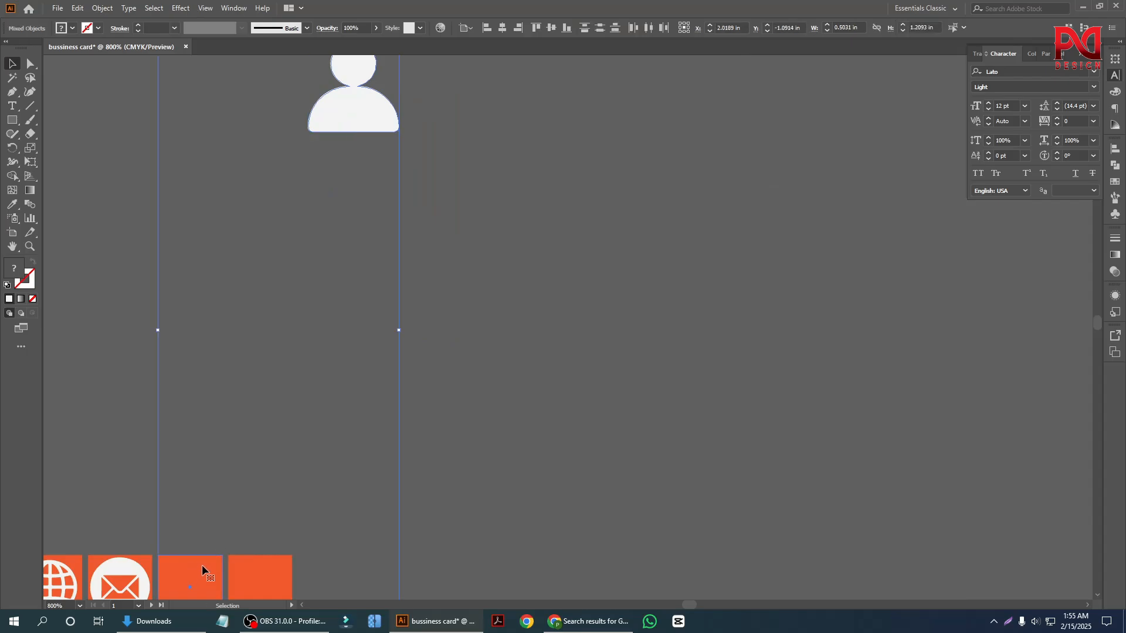
{"action": "left_click", "coordinate": [507, 30]}
{"action": "left_click", "coordinate": [549, 31]}
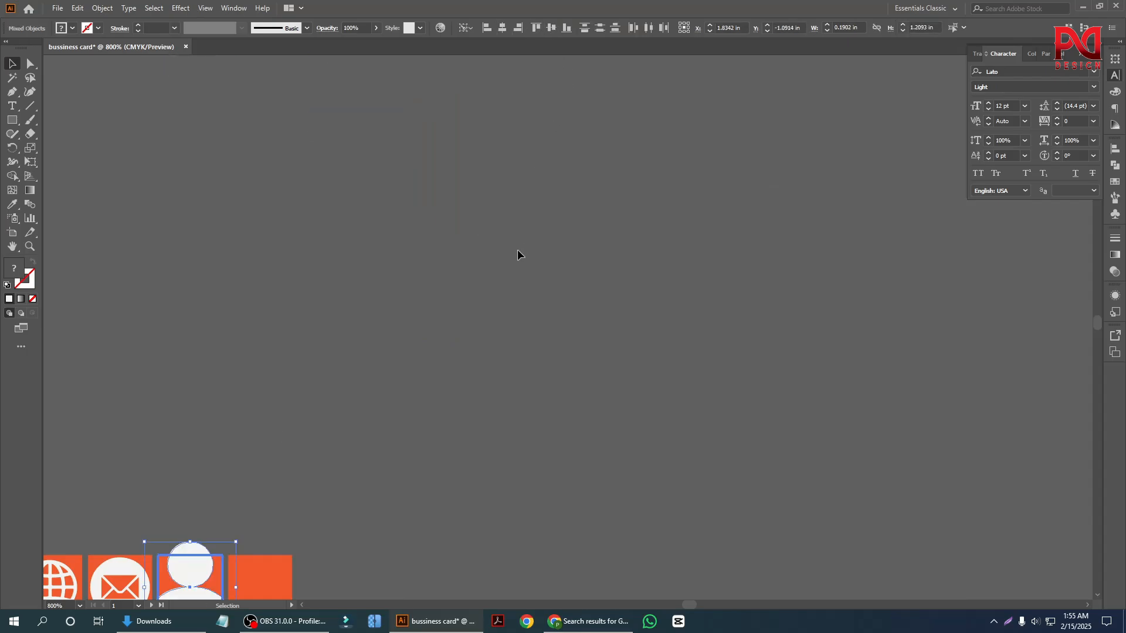
{"action": "left_click", "coordinate": [518, 252]}
Scale the person icon down from its center to fit inside the third orange square.
{"action": "scroll", "coordinate": [531, 278], "scroll_direction": "down", "scroll_amount": 7}
{"action": "scroll", "coordinate": [198, 429], "scroll_direction": "up", "scroll_amount": 2}
{"action": "left_click", "coordinate": [195, 287]}
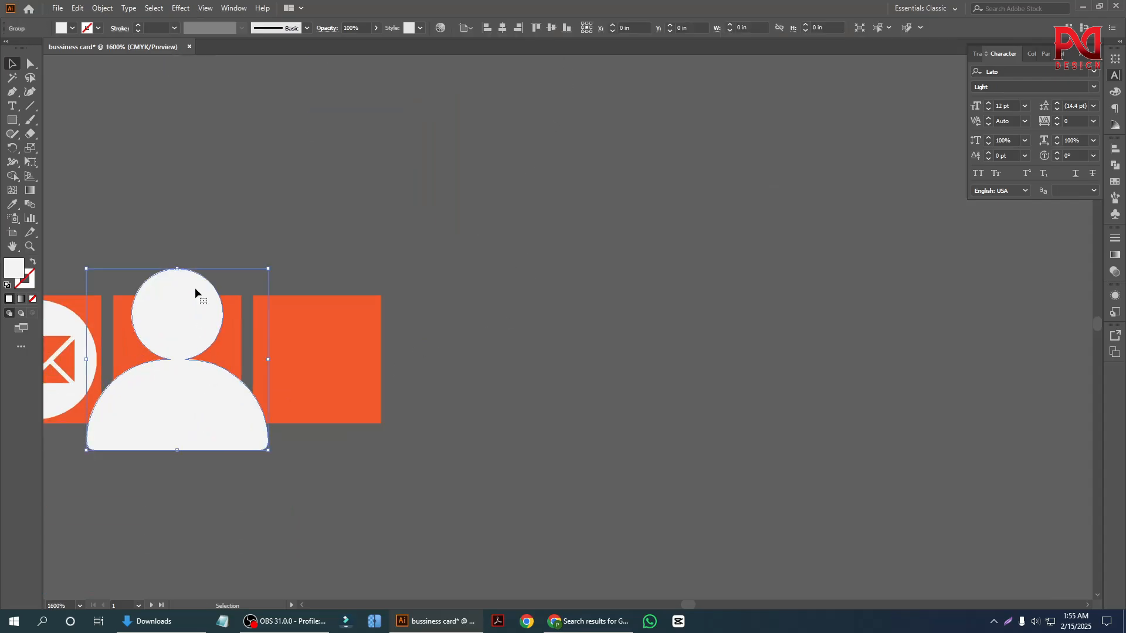
{"action": "left_click_drag", "start_coordinate": [271, 452], "coordinate": [237, 404]}
{"action": "left_click", "coordinate": [256, 447]}
Bring the location pin closer, reduce its size, and center it on the fourth orange square.
{"action": "scroll", "coordinate": [349, 378], "scroll_direction": "down", "scroll_amount": 5}
{"action": "scroll", "coordinate": [349, 378], "scroll_direction": "down", "scroll_amount": 3}
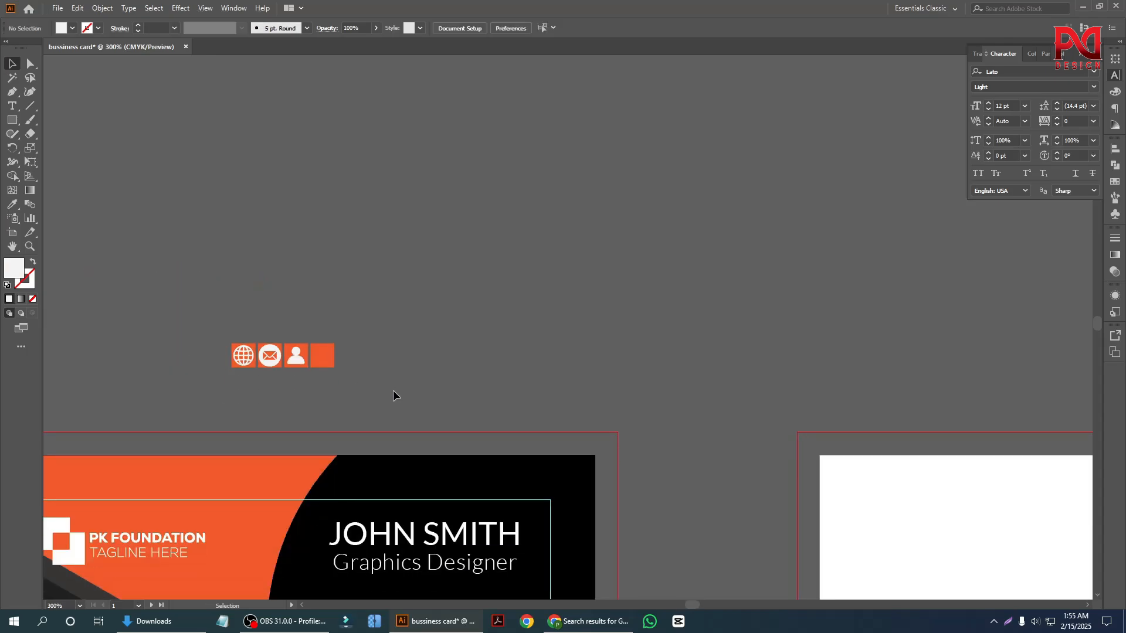
{"action": "left_click_drag", "start_coordinate": [435, 275], "coordinate": [377, 350]}
{"action": "scroll", "coordinate": [375, 347], "scroll_direction": "up", "scroll_amount": 1}
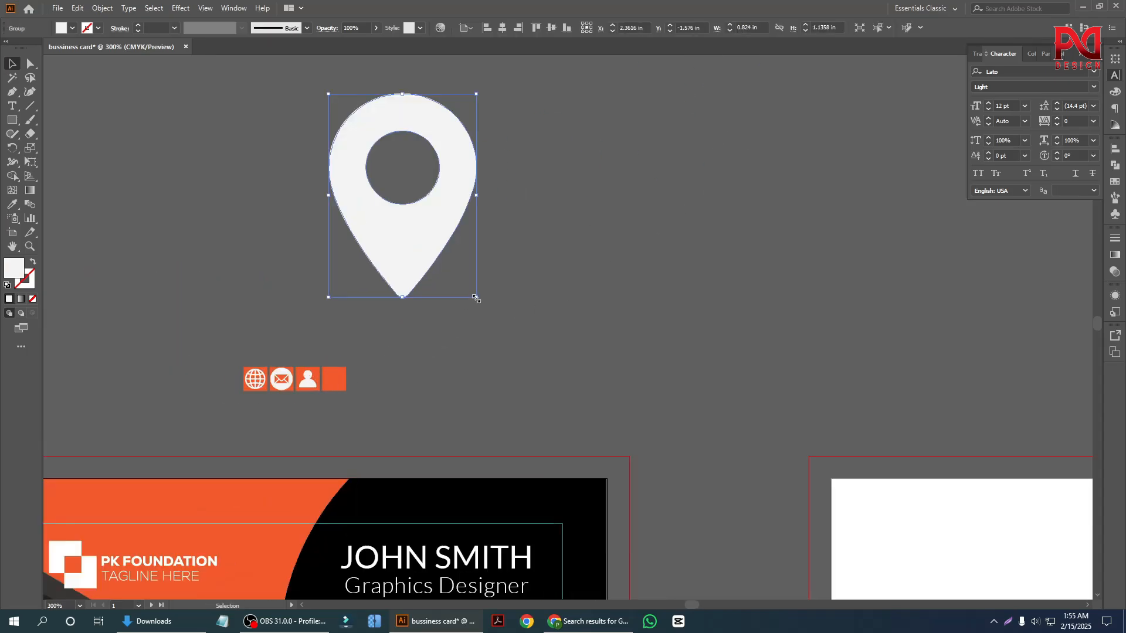
{"action": "left_click_drag", "start_coordinate": [477, 299], "coordinate": [423, 273]}
{"action": "scroll", "coordinate": [307, 399], "scroll_direction": "up", "scroll_amount": 2}
{"action": "left_click_drag", "start_coordinate": [323, 426], "coordinate": [451, 91]}
{"action": "left_click", "coordinate": [505, 28]}
{"action": "left_click", "coordinate": [551, 28]}
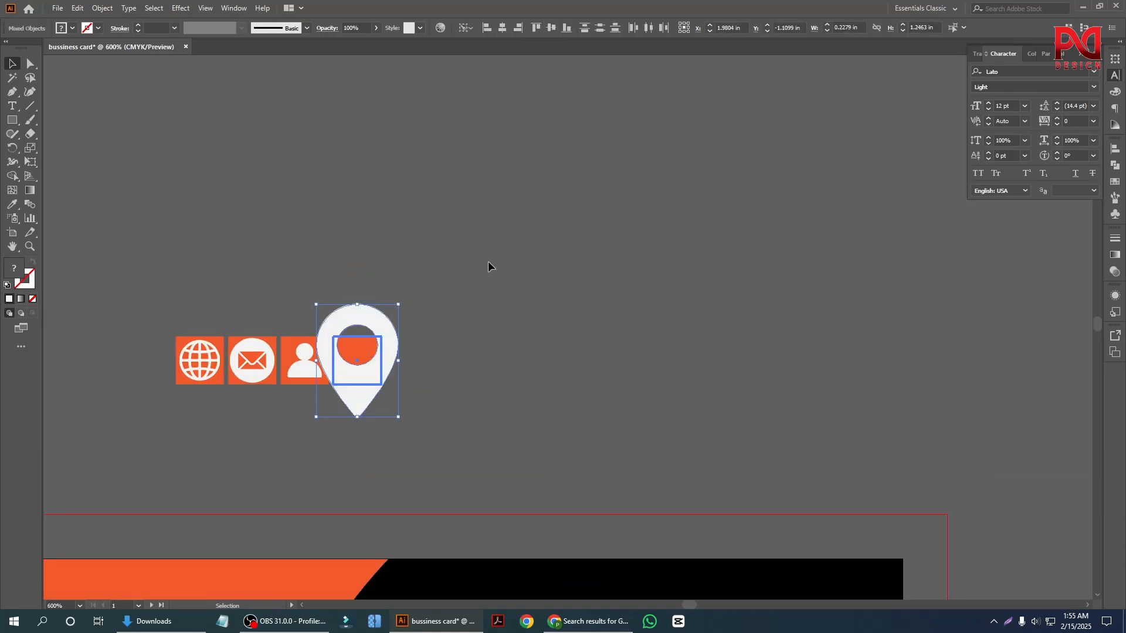
{"action": "left_click", "coordinate": [487, 261]}
Scale the location pin down from its center to fit inside the fourth orange square.
{"action": "scroll", "coordinate": [359, 384], "scroll_direction": "up", "scroll_amount": 2}
{"action": "left_click", "coordinate": [362, 392]}
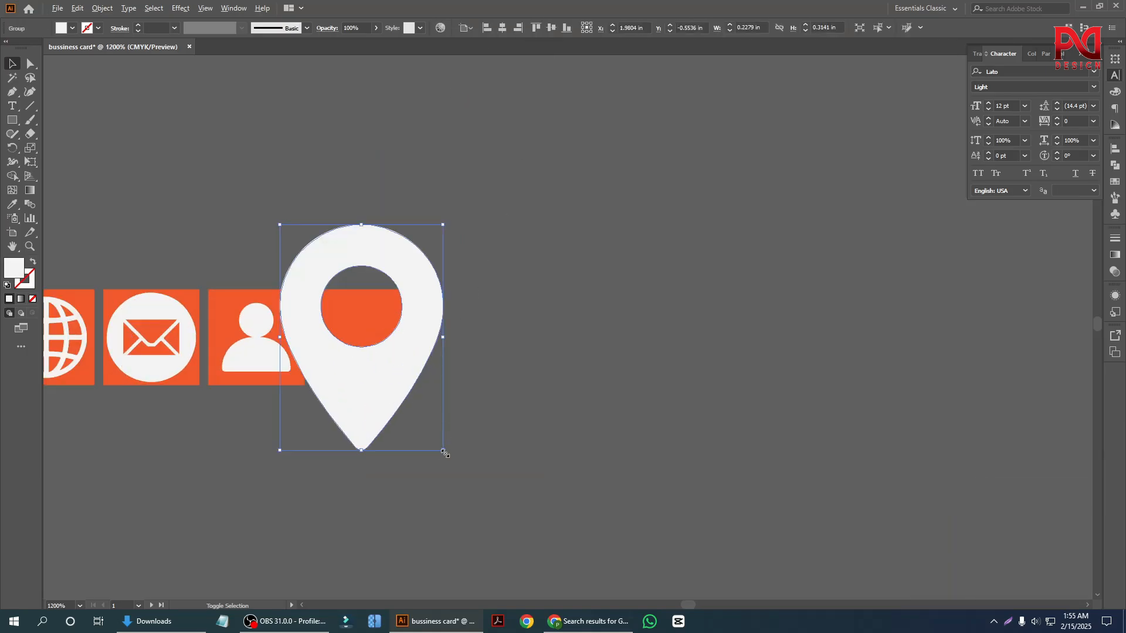
{"action": "left_click_drag", "start_coordinate": [444, 452], "coordinate": [387, 397]}
{"action": "left_click", "coordinate": [387, 397]}
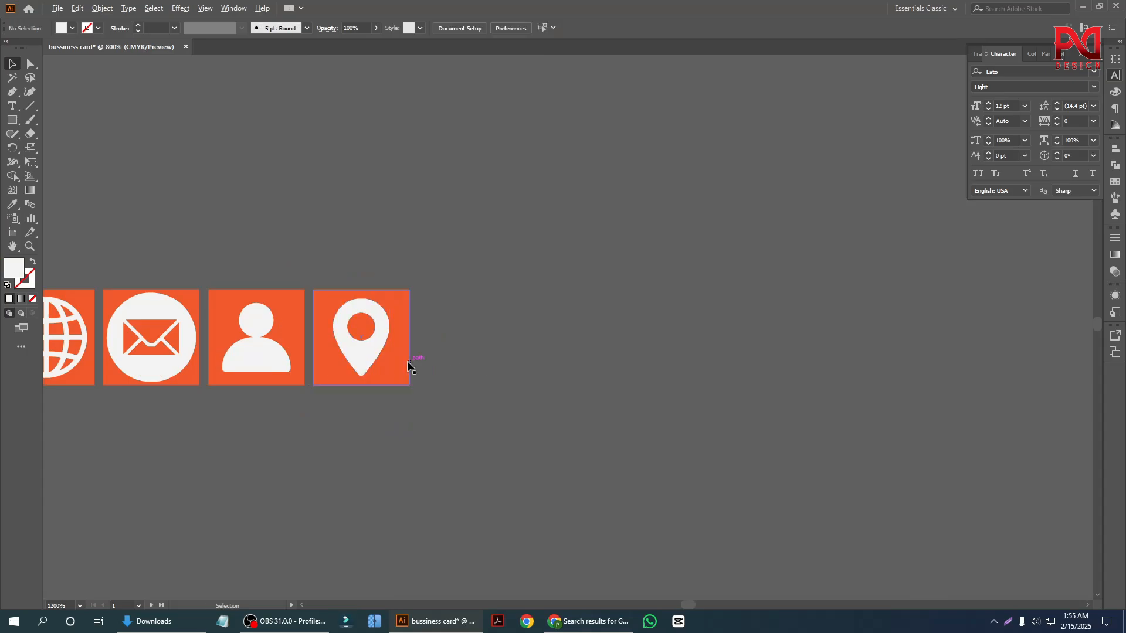
Group each of the four white icons with its own orange square.
{"action": "scroll", "coordinate": [409, 366], "scroll_direction": "down", "scroll_amount": 3}
{"action": "scroll", "coordinate": [297, 426], "scroll_direction": "up", "scroll_amount": 2}
{"action": "left_click_drag", "start_coordinate": [280, 340], "coordinate": [280, 340]}
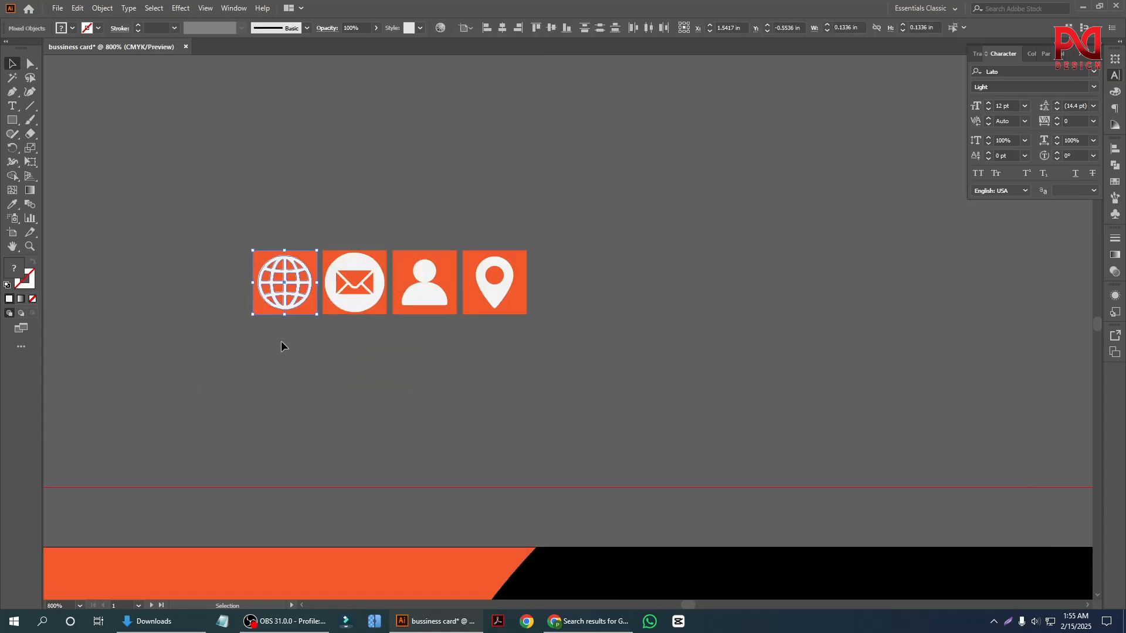
{"action": "left_click_drag", "start_coordinate": [341, 247], "coordinate": [388, 375]}
{"action": "left_click_drag", "start_coordinate": [419, 206], "coordinate": [441, 381]}
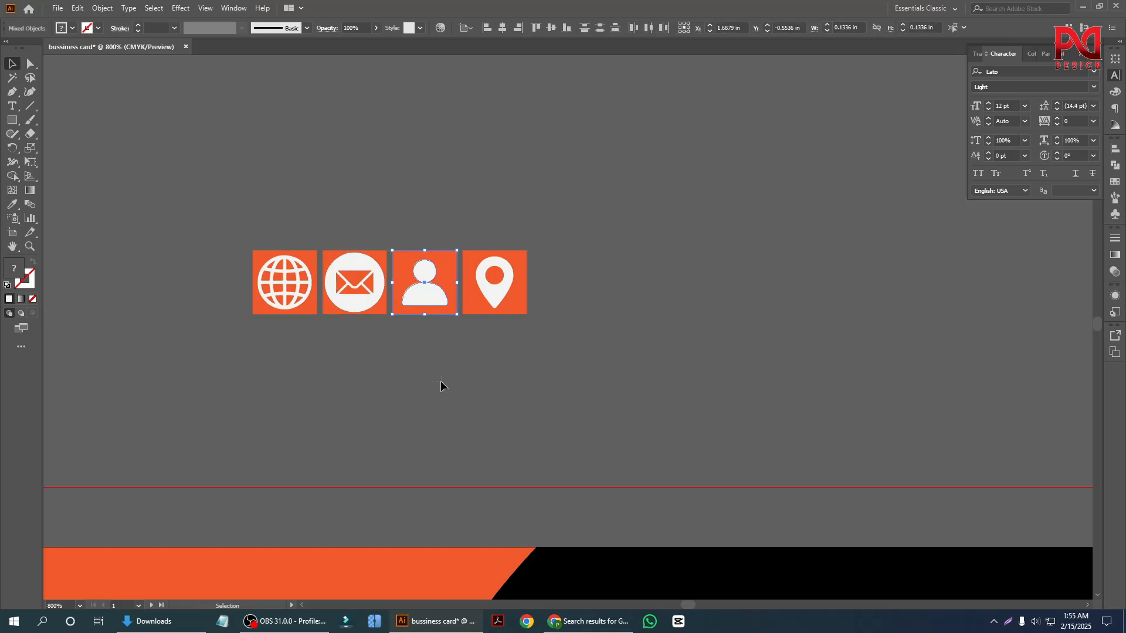
{"action": "right_click", "coordinate": [439, 294]}
{"action": "left_click", "coordinate": [478, 382]}
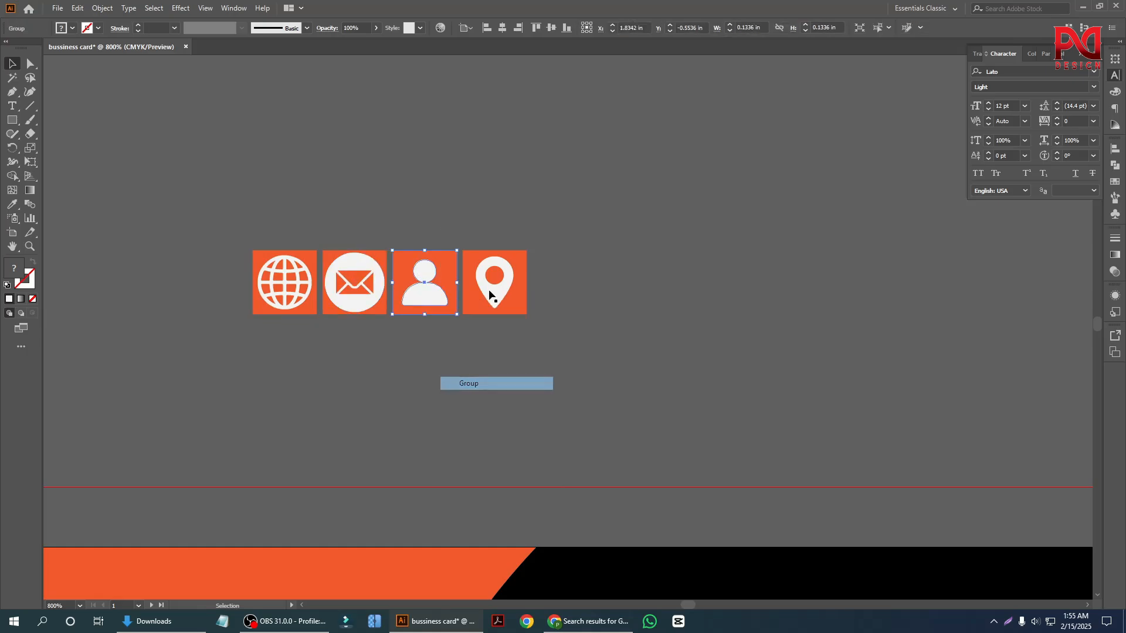
{"action": "right_click", "coordinate": [497, 298]}
{"action": "left_click", "coordinate": [537, 386]}
{"action": "left_click", "coordinate": [440, 375]}
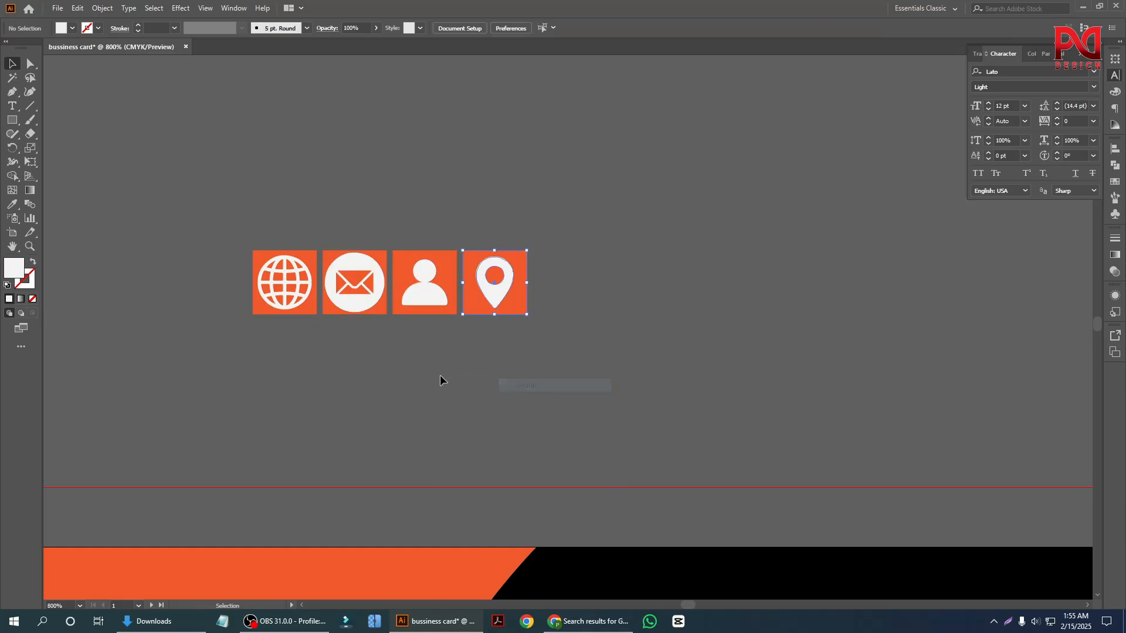
Shift the phone, website, address and gmail lines to the right on the card to make room for the icon badges.
{"action": "scroll", "coordinate": [350, 335], "scroll_direction": "down", "scroll_amount": 3}
{"action": "scroll", "coordinate": [375, 340], "scroll_direction": "down", "scroll_amount": 1}
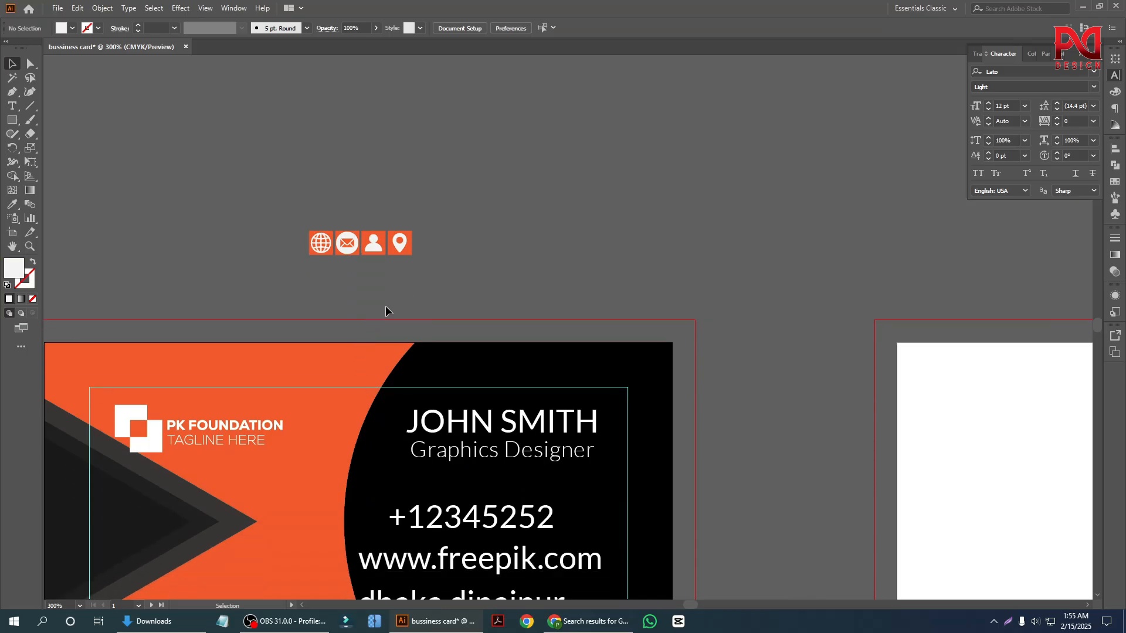
{"action": "scroll", "coordinate": [393, 302], "scroll_direction": "up", "scroll_amount": 1}
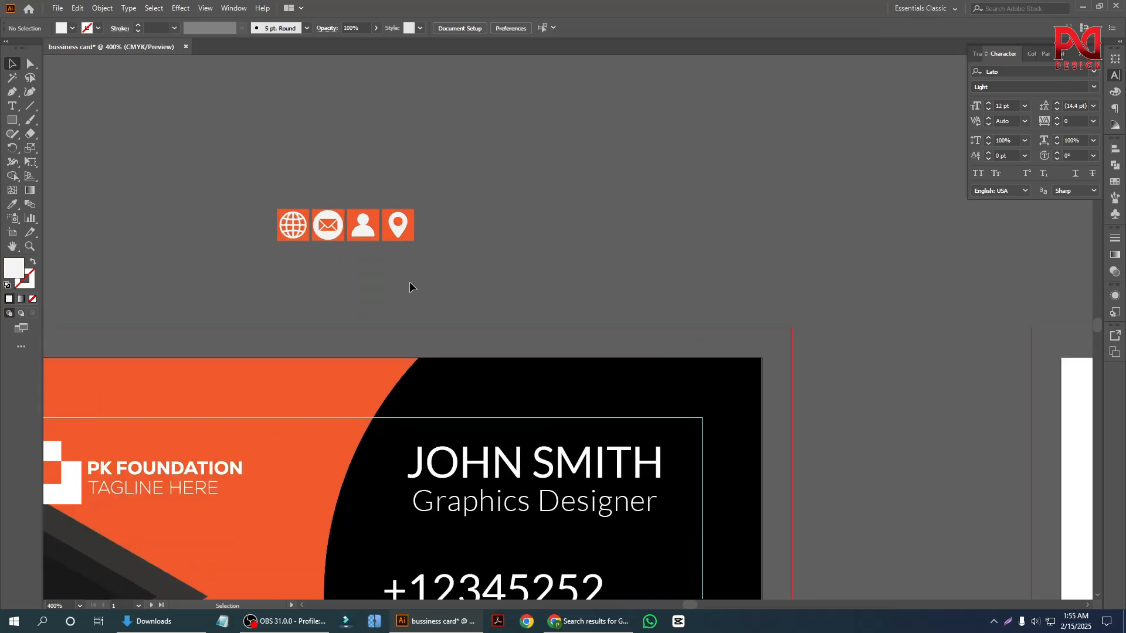
{"action": "scroll", "coordinate": [344, 272], "scroll_direction": "down", "scroll_amount": 4}
{"action": "scroll", "coordinate": [430, 436], "scroll_direction": "up", "scroll_amount": 1}
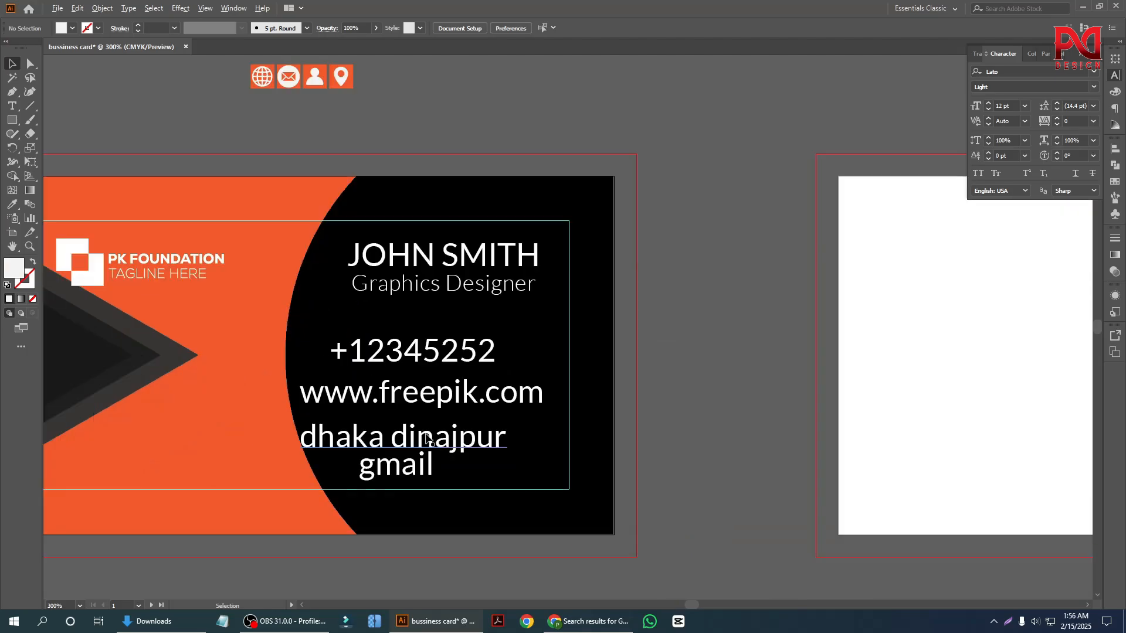
{"action": "left_click_drag", "start_coordinate": [376, 401], "coordinate": [468, 402]}
{"action": "left_click_drag", "start_coordinate": [405, 364], "coordinate": [512, 377]}
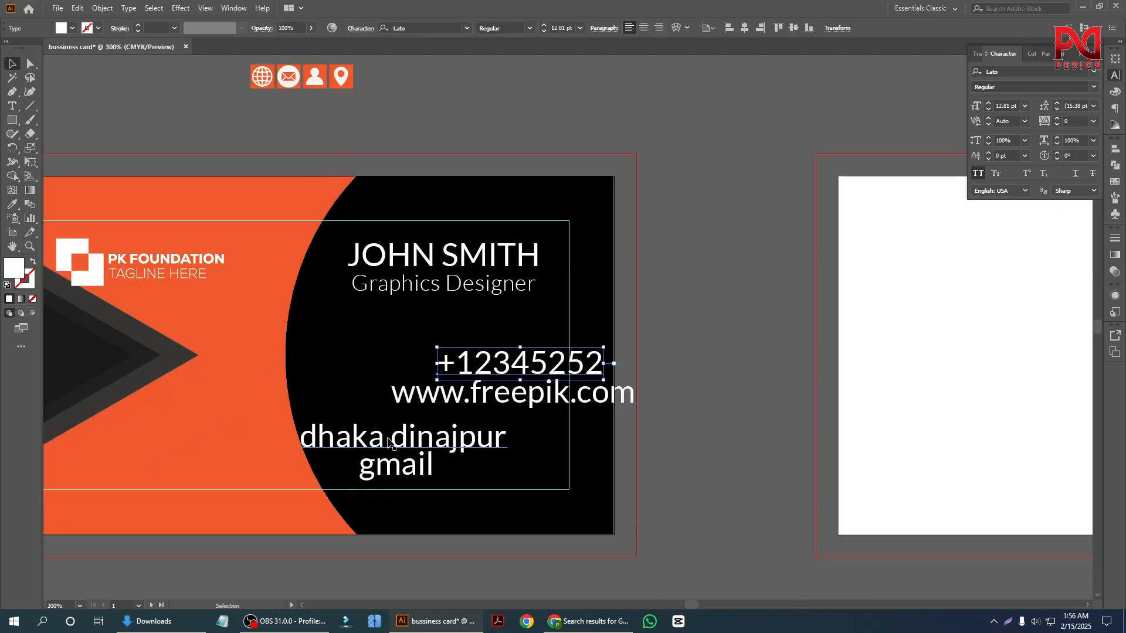
{"action": "left_click_drag", "start_coordinate": [388, 440], "coordinate": [517, 446]}
{"action": "left_click_drag", "start_coordinate": [396, 466], "coordinate": [489, 484]}
{"action": "left_click", "coordinate": [666, 343]}
Place the pin, person, globe and envelope badges in a rough column on the black area, left of the contact lines.
{"action": "scroll", "coordinate": [507, 372], "scroll_direction": "down", "scroll_amount": 2}
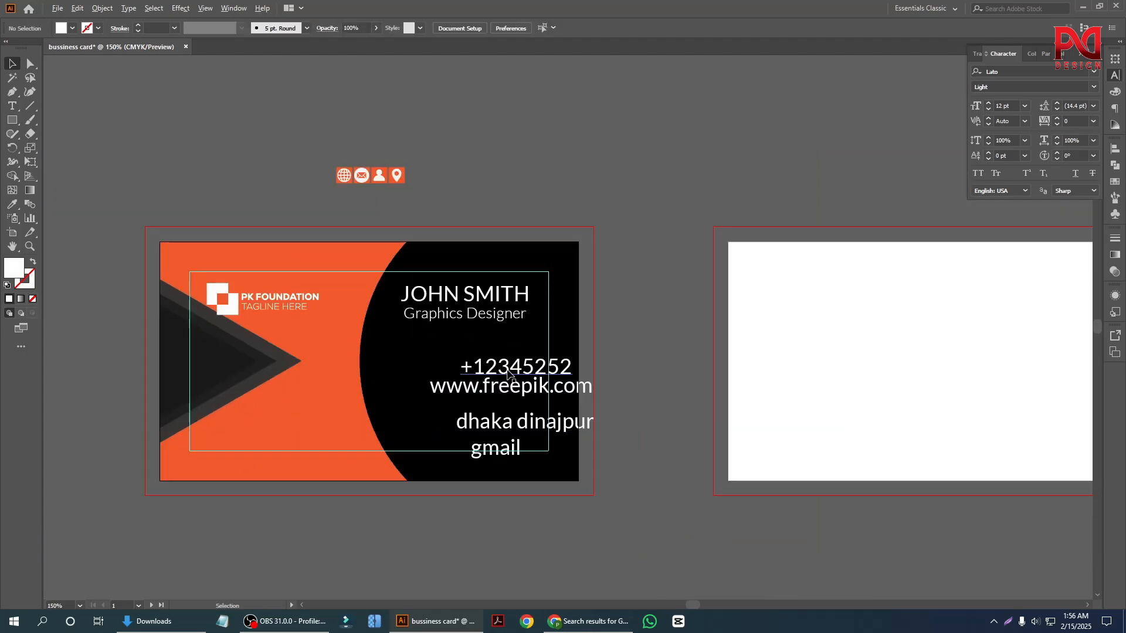
{"action": "scroll", "coordinate": [473, 311], "scroll_direction": "up", "scroll_amount": 2}
{"action": "scroll", "coordinate": [389, 235], "scroll_direction": "down", "scroll_amount": 2}
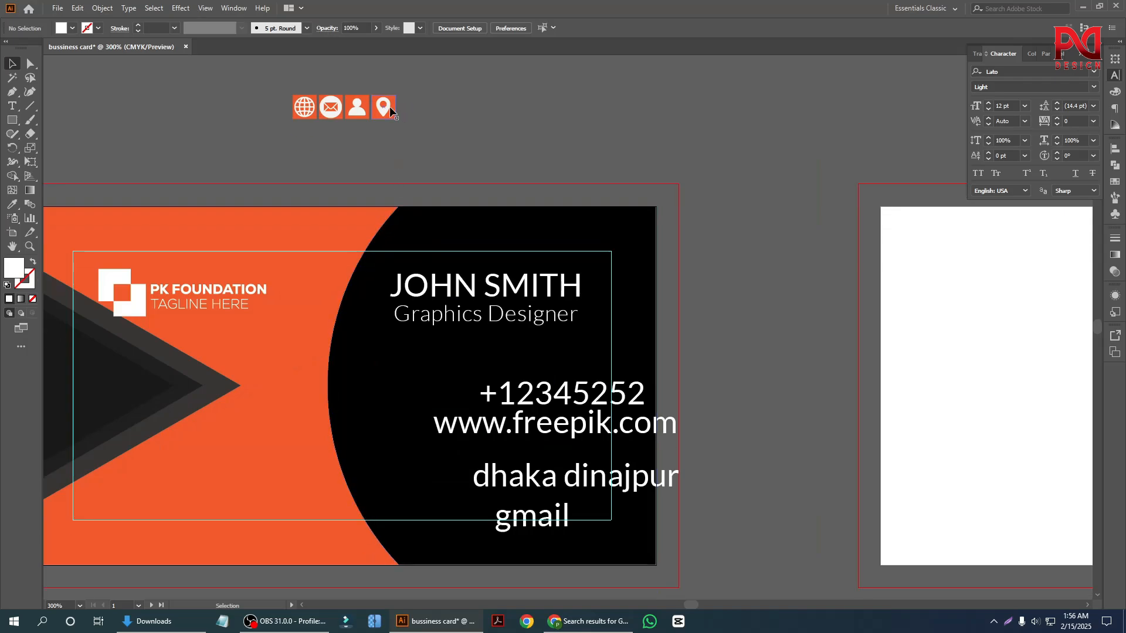
{"action": "left_click_drag", "start_coordinate": [390, 110], "coordinate": [376, 391]}
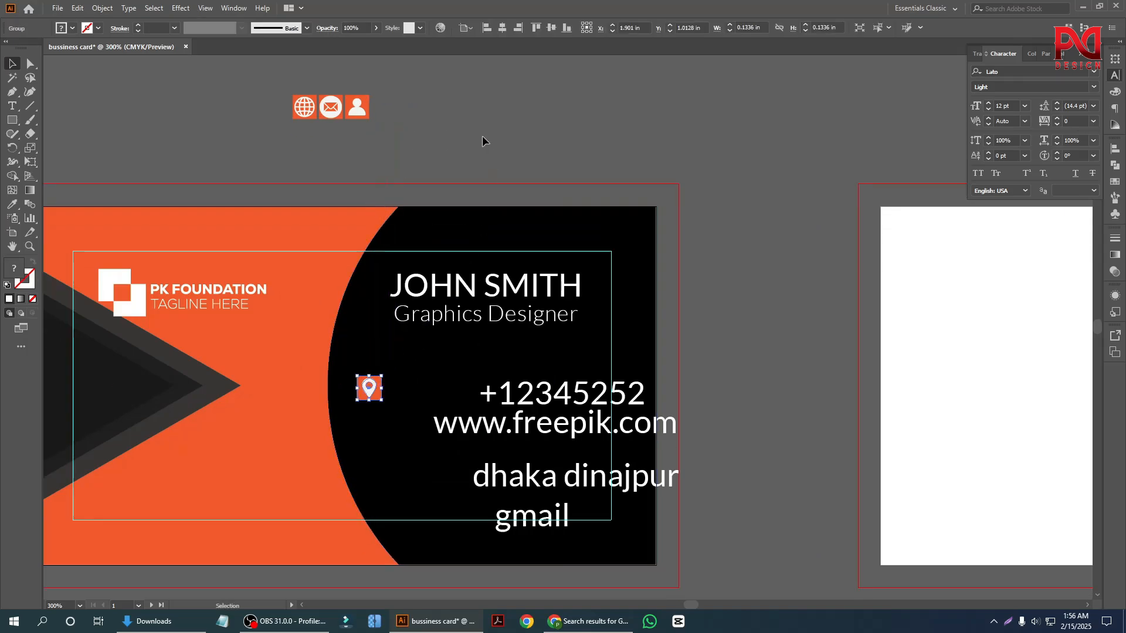
{"action": "left_click", "coordinate": [482, 141]}
{"action": "left_click_drag", "start_coordinate": [355, 112], "coordinate": [363, 428]}
{"action": "left_click_drag", "start_coordinate": [309, 125], "coordinate": [367, 490]}
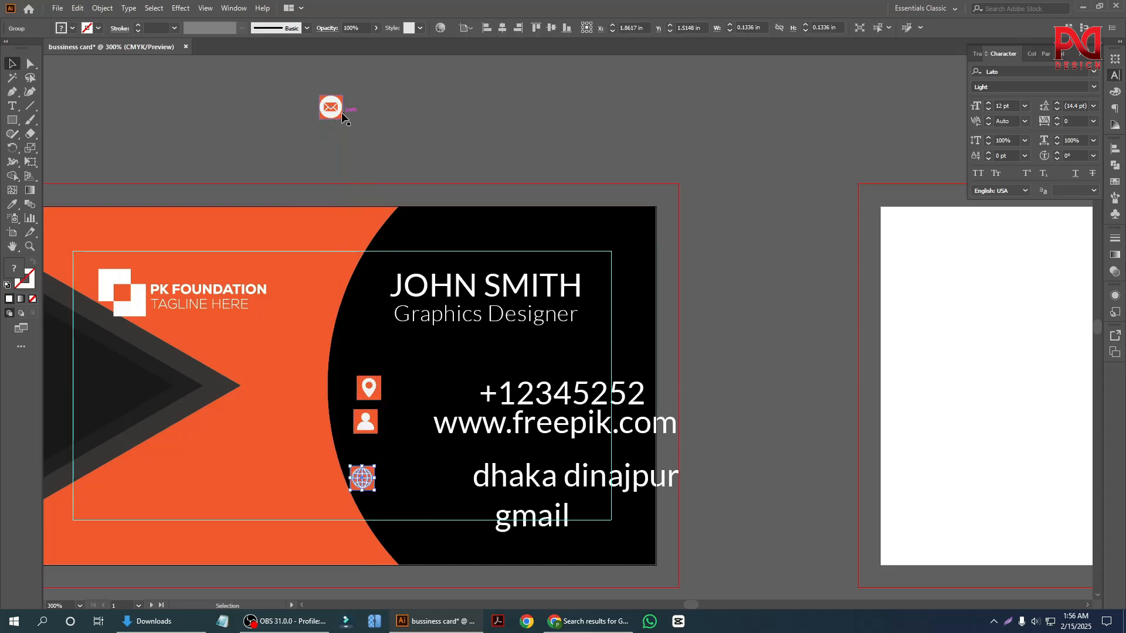
{"action": "left_click_drag", "start_coordinate": [343, 116], "coordinate": [367, 458]}
{"action": "left_click", "coordinate": [411, 233]}
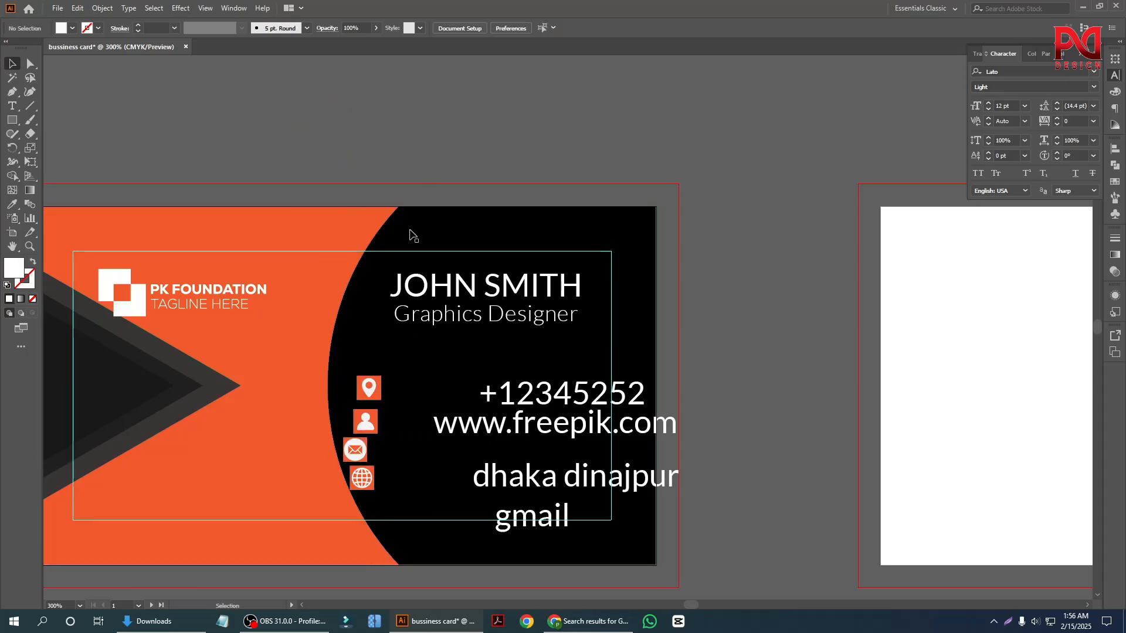
Left-align the person badge with the location pin badge above it.
{"action": "scroll", "coordinate": [412, 234], "scroll_direction": "down", "scroll_amount": 1}
{"action": "scroll", "coordinate": [370, 361], "scroll_direction": "up", "scroll_amount": 4}
{"action": "left_click", "coordinate": [394, 259]}
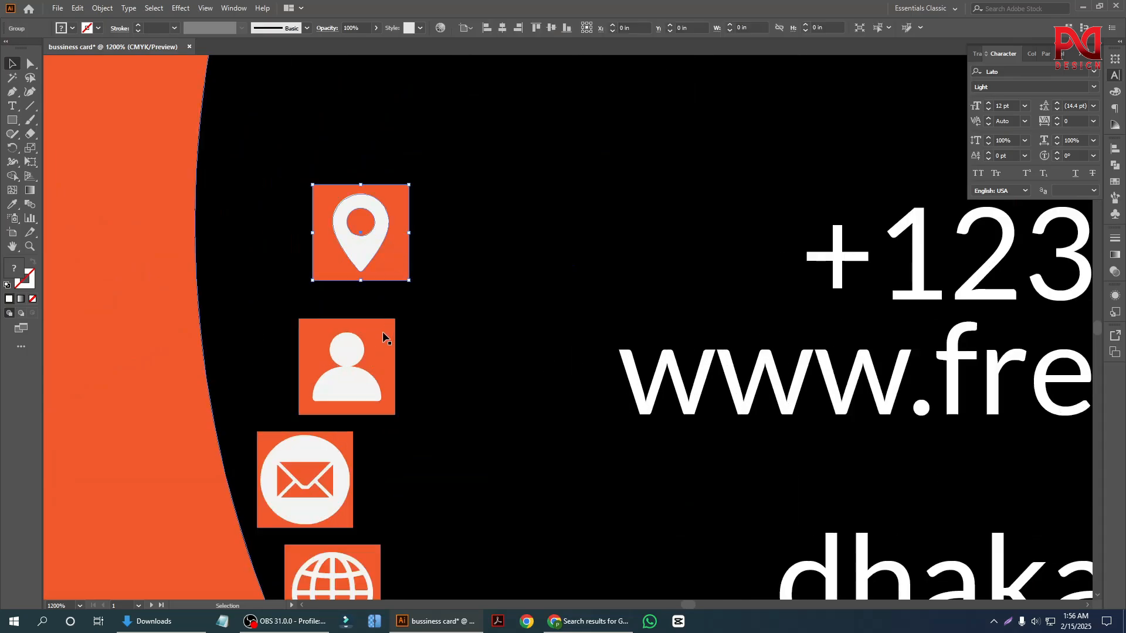
{"action": "left_click", "coordinate": [368, 347], "text": "shift"}
{"action": "left_click", "coordinate": [382, 249]}
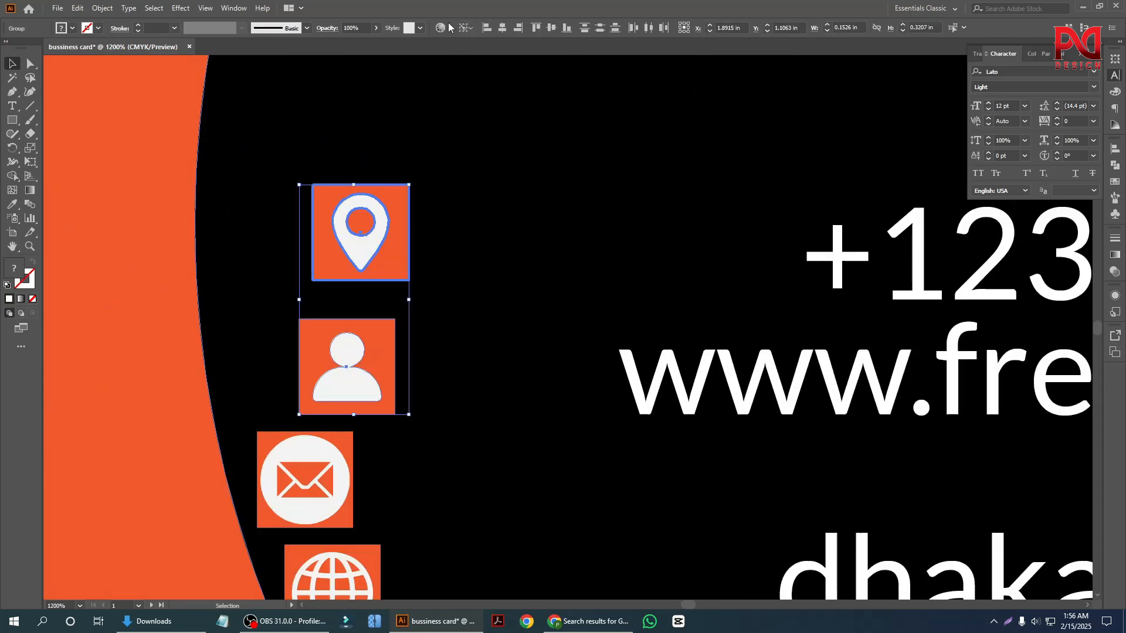
{"action": "left_click", "coordinate": [488, 30]}
{"action": "scroll", "coordinate": [444, 218], "scroll_direction": "down", "scroll_amount": 4}
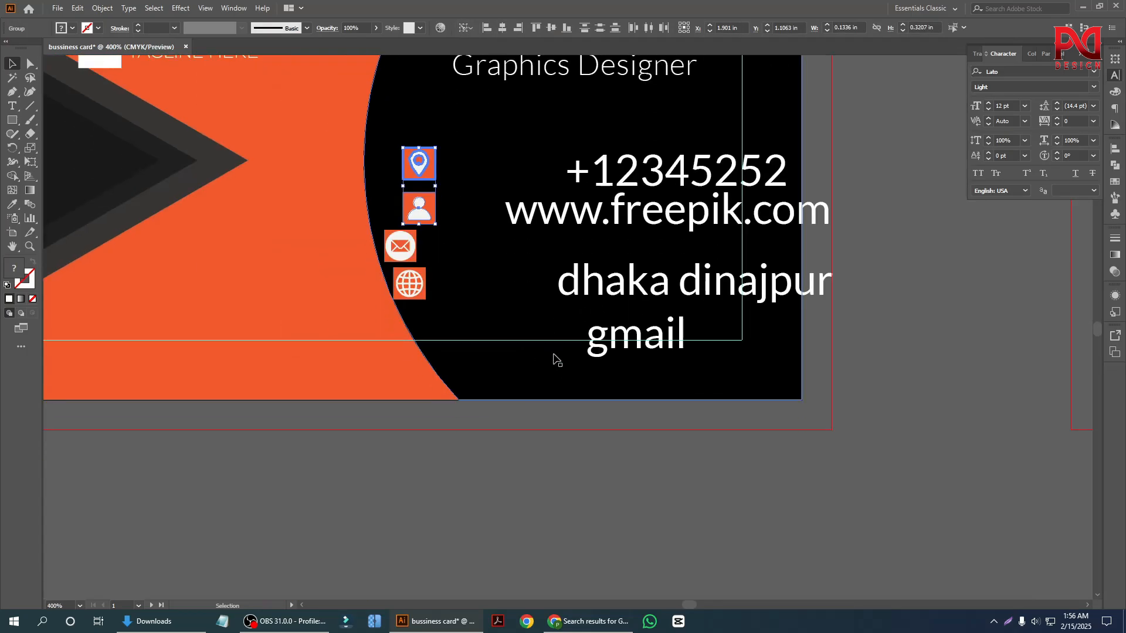
Move the envelope and globe badges down below the person badge, and left-align the envelope badge with the person badge.
{"action": "scroll", "coordinate": [514, 351], "scroll_direction": "up", "scroll_amount": 3}
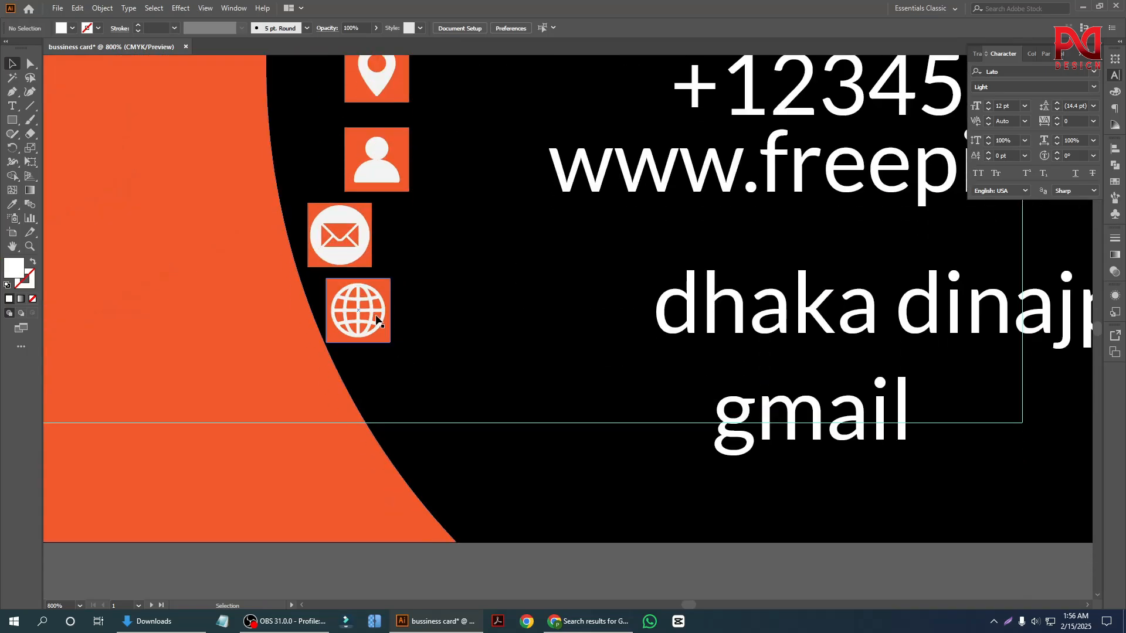
{"action": "left_click", "coordinate": [410, 283]}
{"action": "left_click_drag", "start_coordinate": [348, 248], "coordinate": [389, 300]}
{"action": "left_click", "coordinate": [372, 159], "text": "shift"}
{"action": "left_click", "coordinate": [372, 158]}
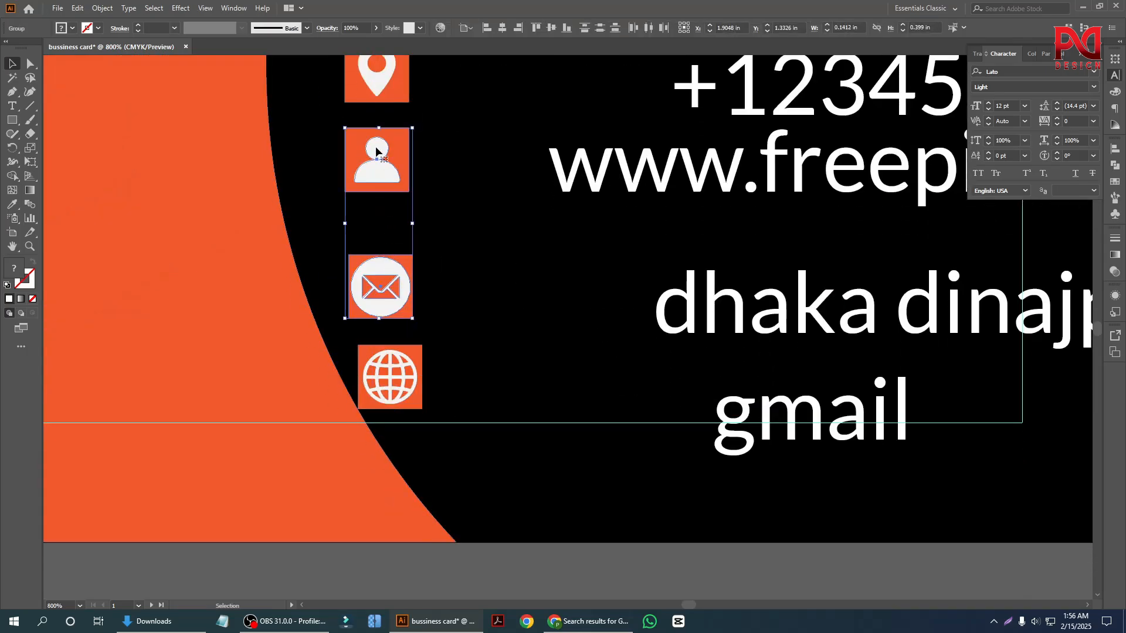
{"action": "left_click", "coordinate": [488, 29]}
Align the globe badge horizontally with the envelope badge above it.
{"action": "left_click", "coordinate": [405, 376]}
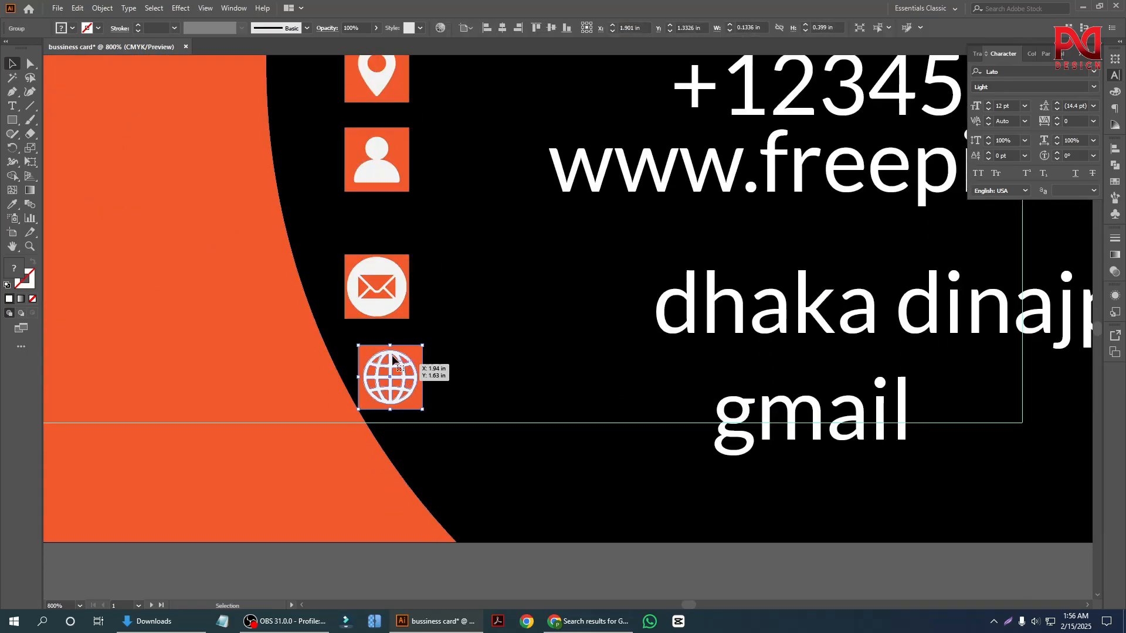
{"action": "left_click", "coordinate": [381, 304], "text": "shift"}
{"action": "left_click", "coordinate": [381, 304]}
{"action": "left_click", "coordinate": [508, 30]}
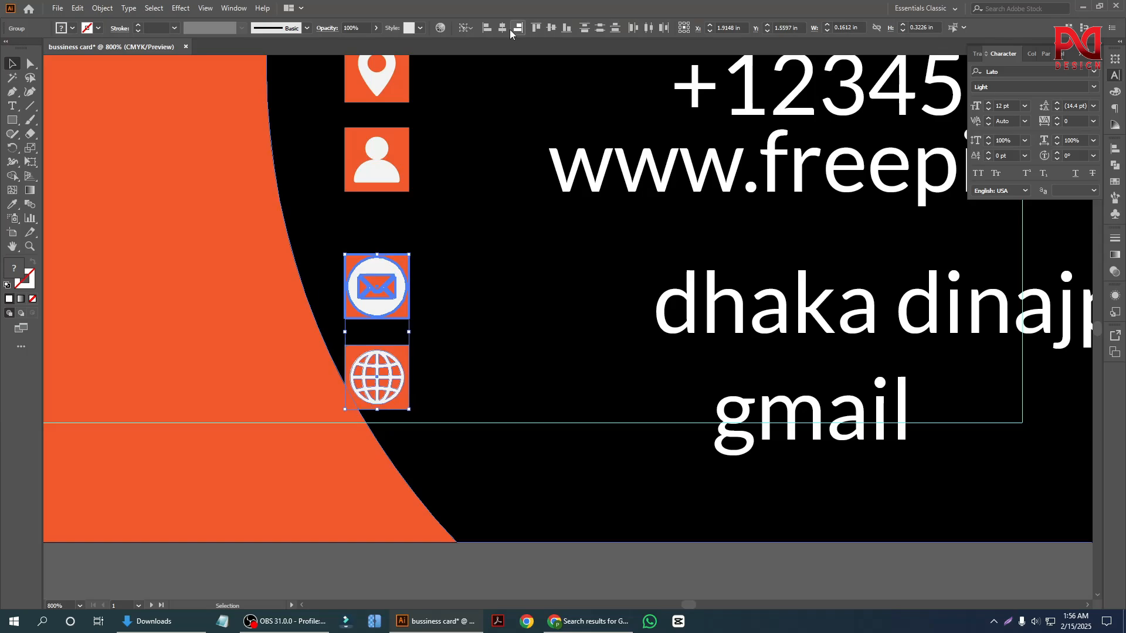
{"action": "scroll", "coordinate": [381, 303], "scroll_direction": "down", "scroll_amount": 3}
{"action": "left_click", "coordinate": [473, 518]}
{"action": "scroll", "coordinate": [394, 282], "scroll_direction": "up", "scroll_amount": 3}
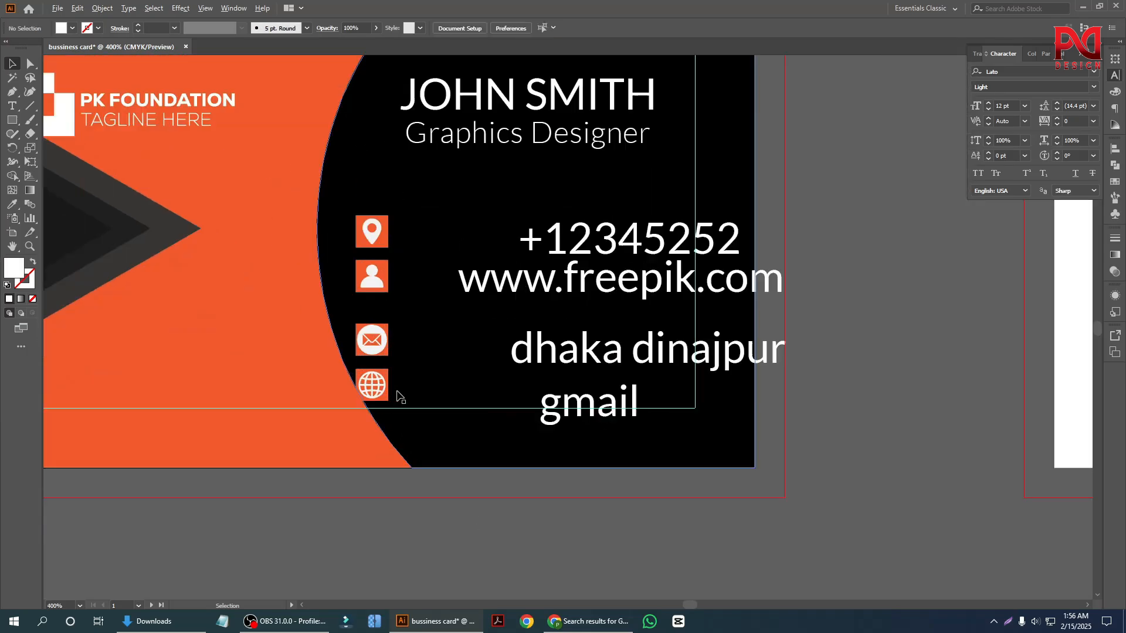
Select the pin, person, envelope and globe badges together.
{"action": "left_click", "coordinate": [362, 379]}
{"action": "left_click", "coordinate": [367, 307], "text": "shift"}
{"action": "left_click", "coordinate": [361, 216], "text": "shift"}
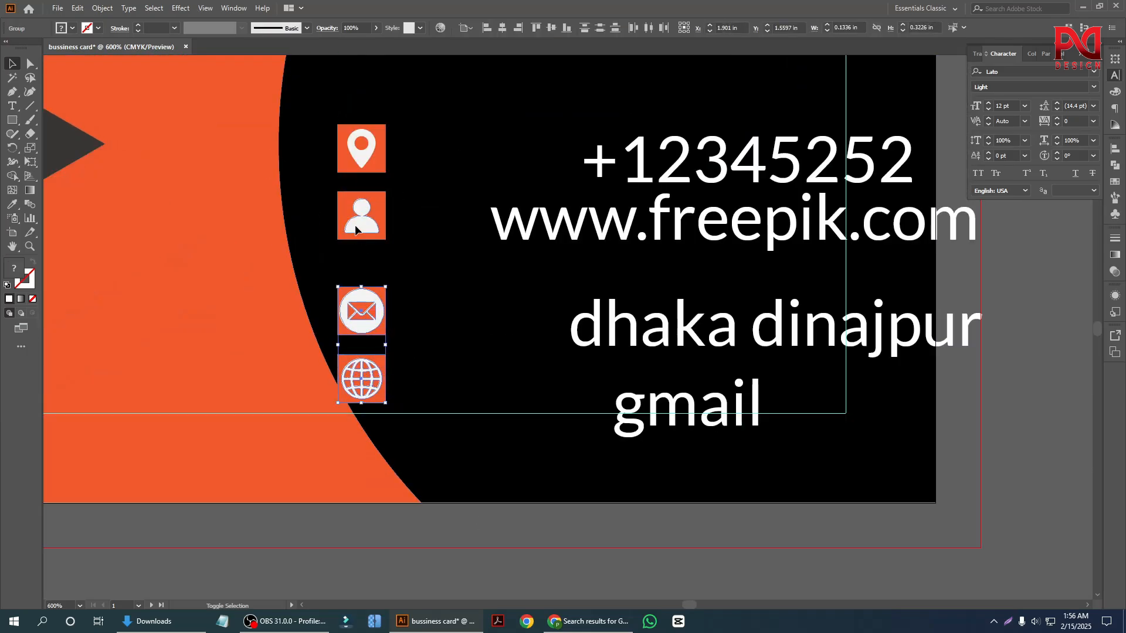
{"action": "left_click", "coordinate": [354, 162], "text": "shift"}
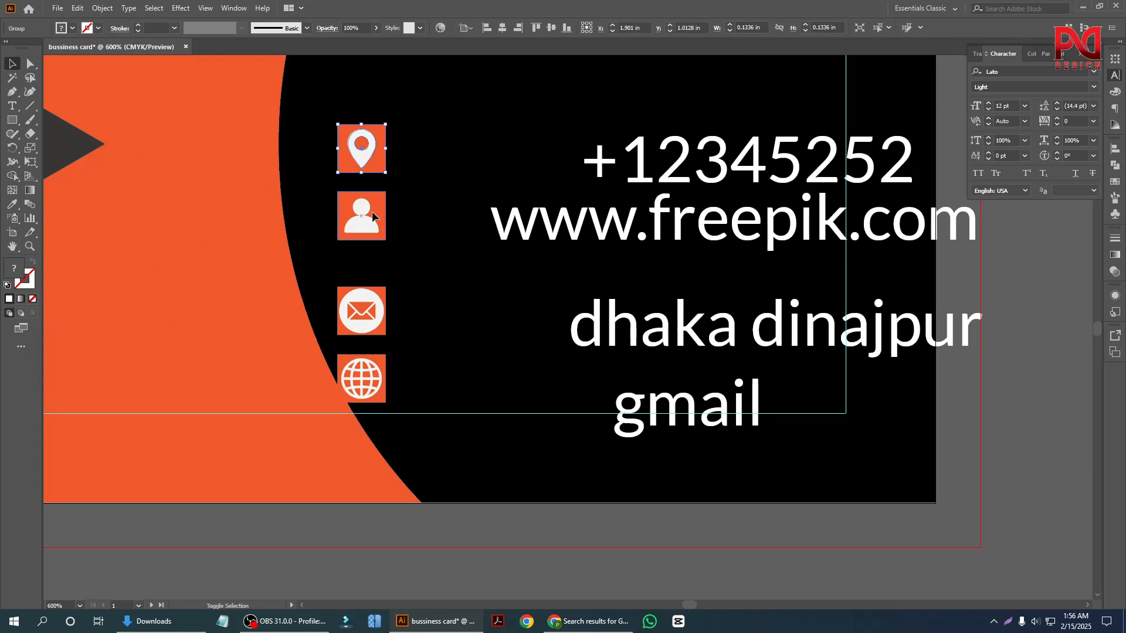
{"action": "left_click", "coordinate": [371, 380], "text": "shift"}
{"action": "left_click", "coordinate": [372, 381], "text": "shift"}
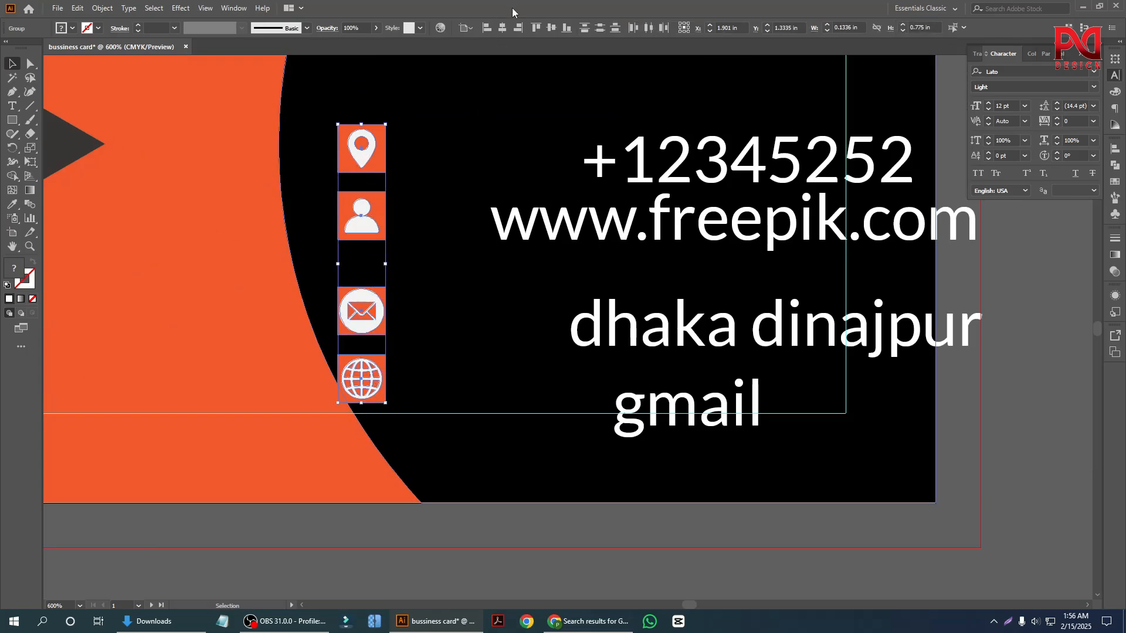
Try to distribute the four selected badges vertically by their centers, and undo the distribution.
{"action": "left_click", "coordinate": [604, 30]}
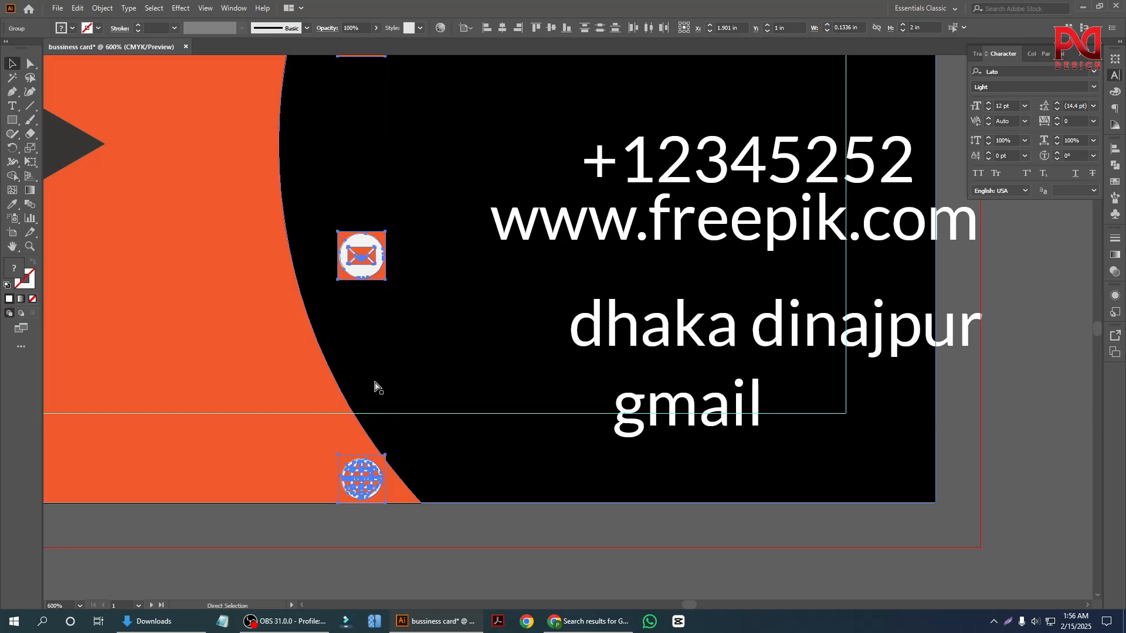
{"action": "key", "text": "ctrl+z"}
{"action": "scroll", "coordinate": [374, 363], "scroll_direction": "down", "scroll_amount": 1}
{"action": "scroll", "coordinate": [366, 373], "scroll_direction": "up", "scroll_amount": 1}
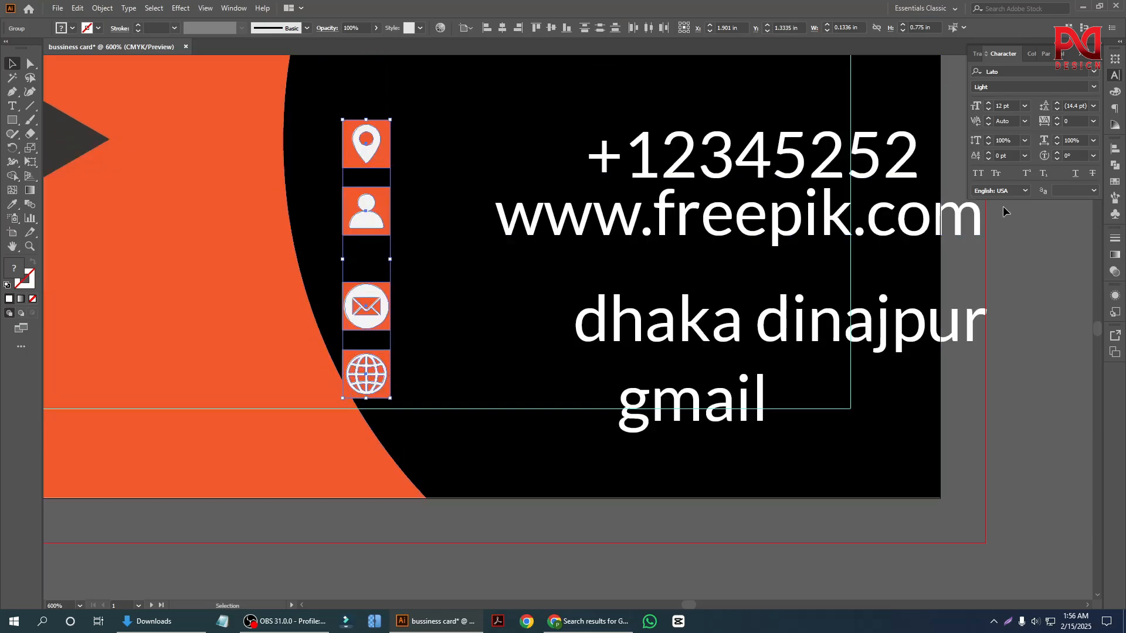
Set the alignment reference to Align to Artboard, try distributing the four badges vertically again, and undo that distribution.
{"action": "left_click", "coordinate": [1115, 150]}
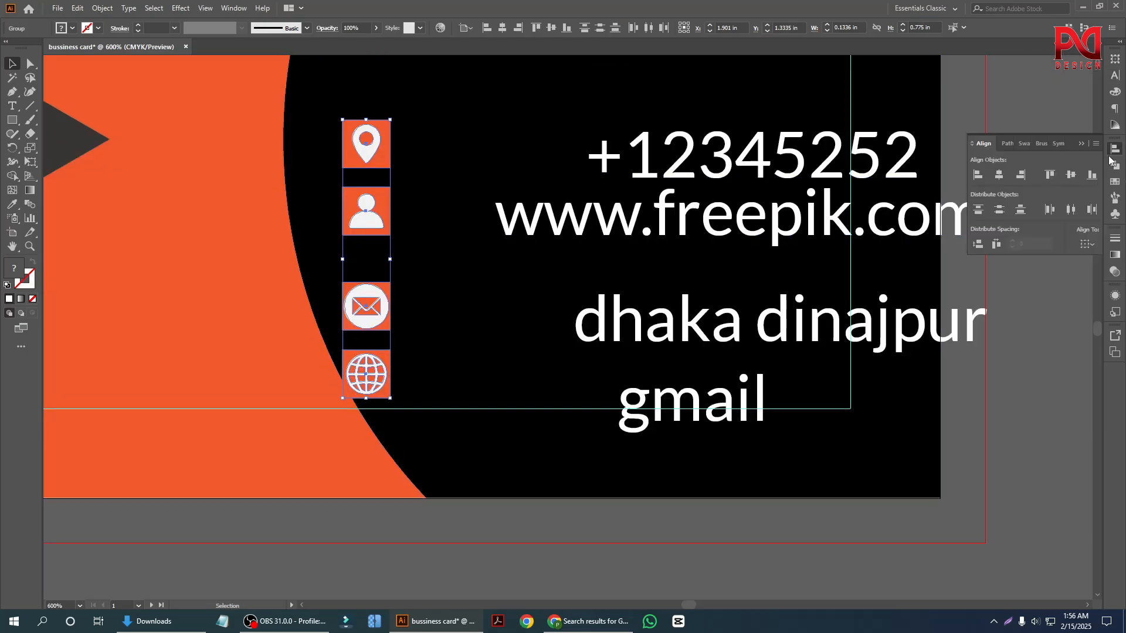
{"action": "left_click", "coordinate": [1086, 244]}
{"action": "left_click", "coordinate": [1065, 283]}
{"action": "scroll", "coordinate": [347, 291], "scroll_direction": "up", "scroll_amount": 1}
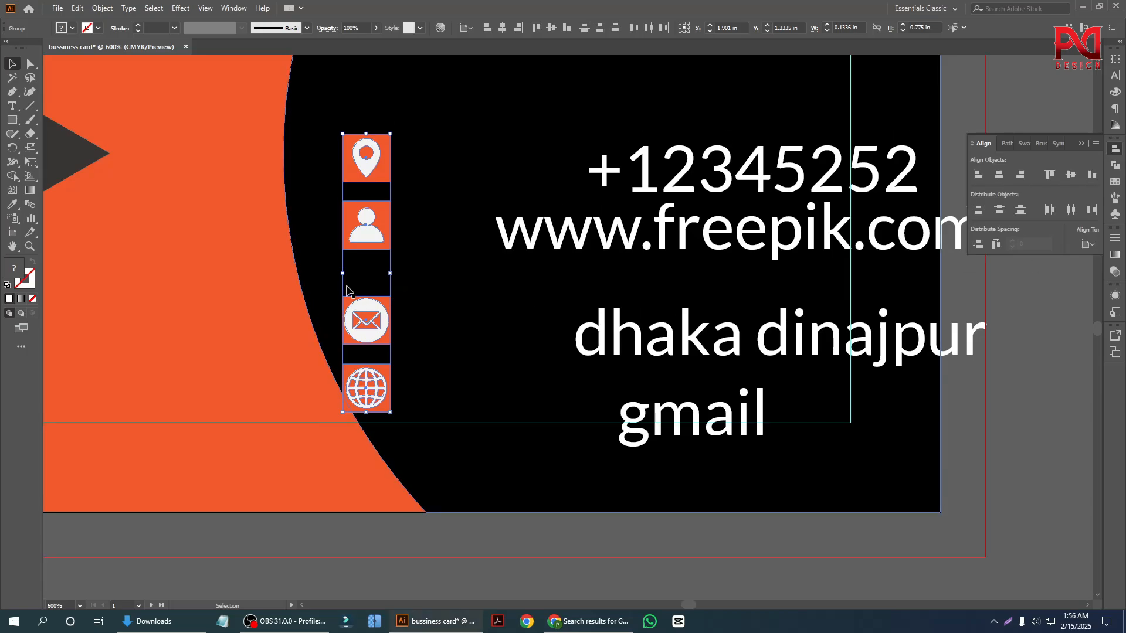
{"action": "scroll", "coordinate": [346, 290], "scroll_direction": "up", "scroll_amount": 1}
{"action": "scroll", "coordinate": [346, 290], "scroll_direction": "up", "scroll_amount": 2}
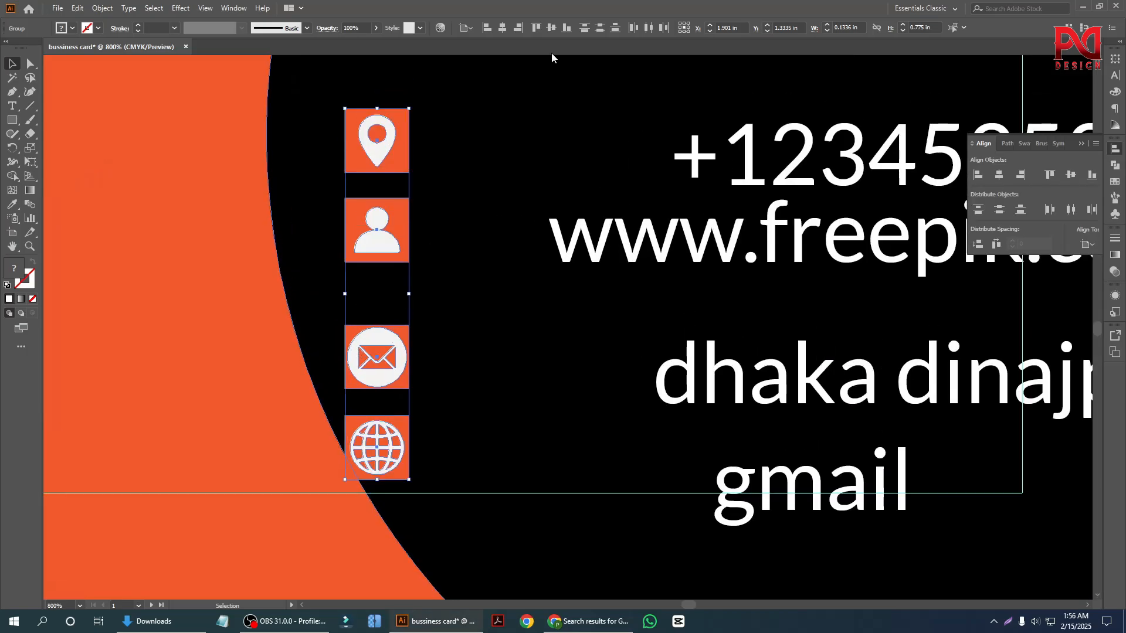
{"action": "left_click", "coordinate": [600, 31]}
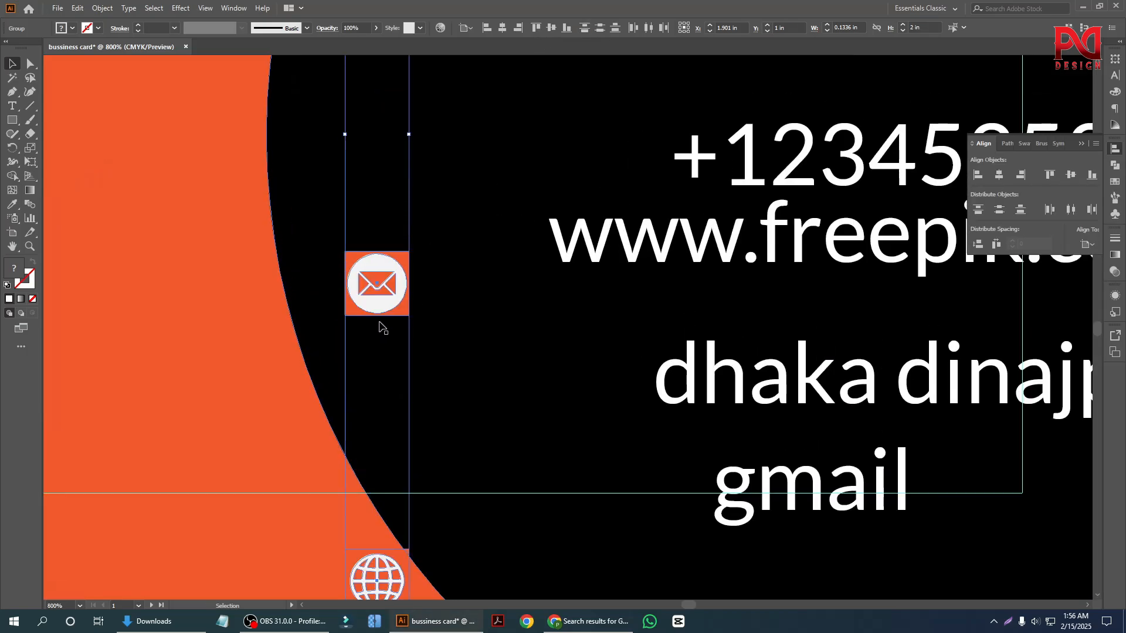
{"action": "key", "text": "ctrl+z"}
{"action": "scroll", "coordinate": [381, 329], "scroll_direction": "down", "scroll_amount": 1}
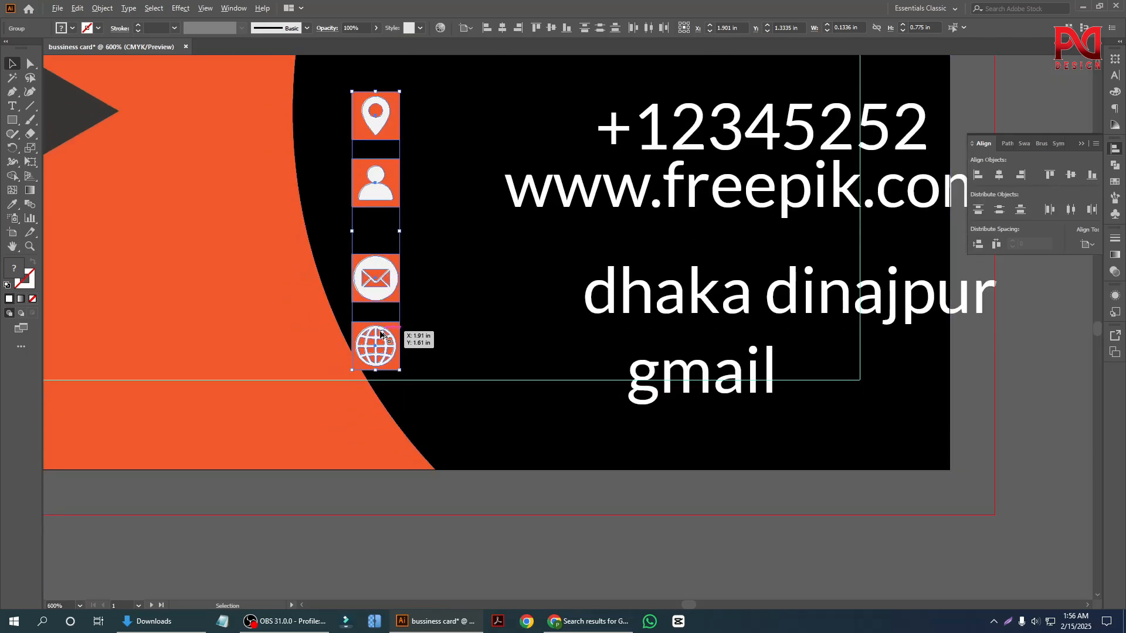
Show the rulers and set their units to pixels.
{"action": "scroll", "coordinate": [381, 333], "scroll_direction": "up", "scroll_amount": 1}
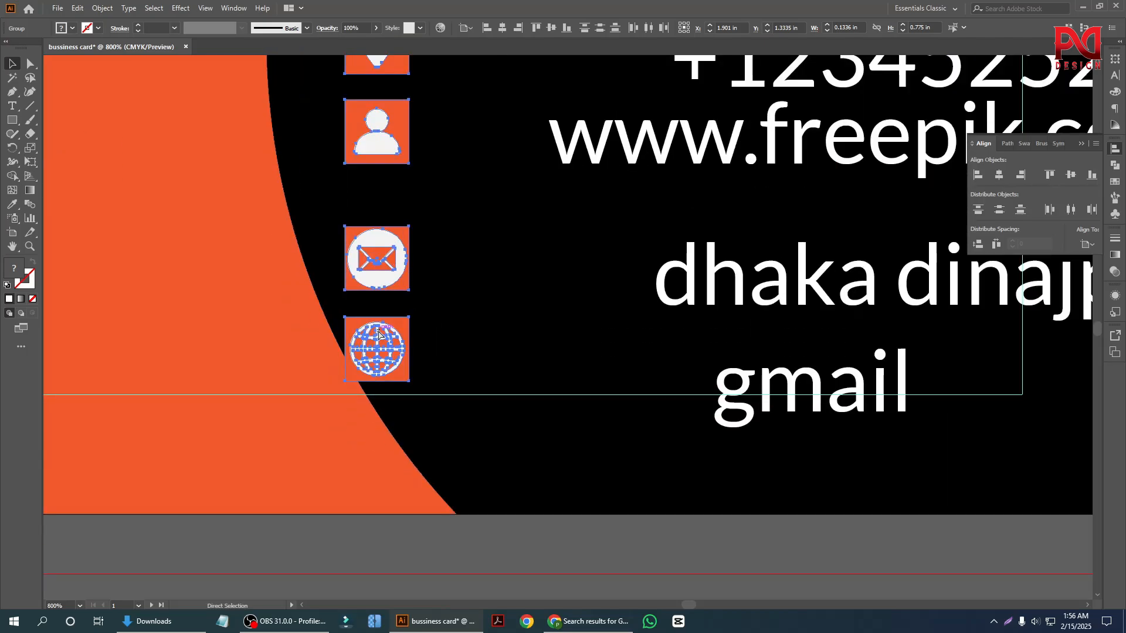
{"action": "key", "text": "ctrl+r"}
{"action": "right_click", "coordinate": [392, 61]}
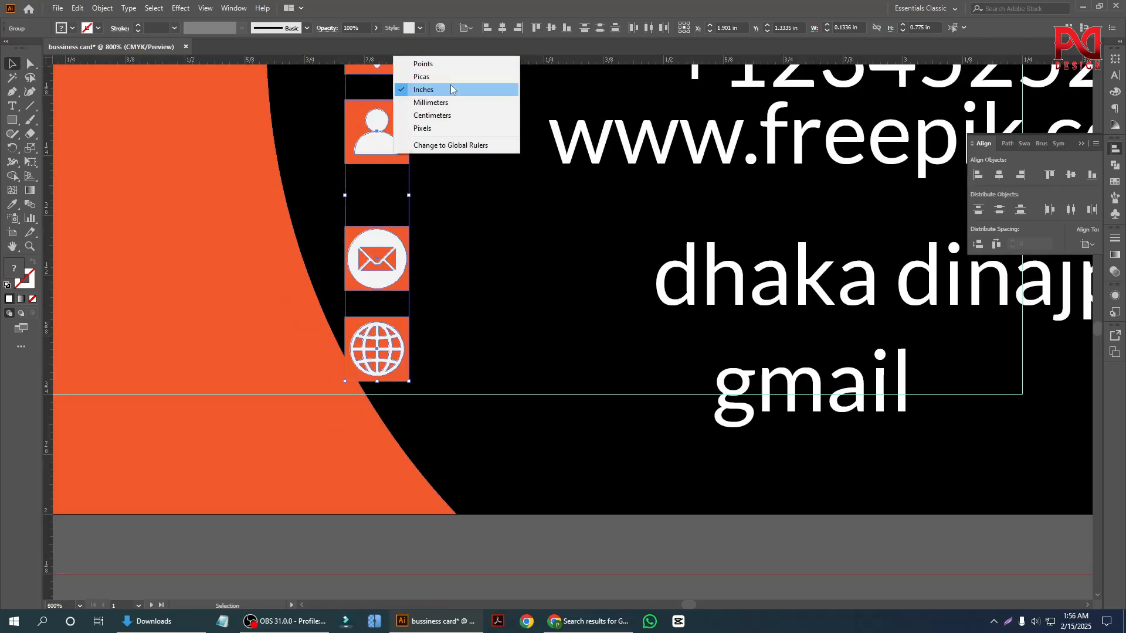
{"action": "left_click", "coordinate": [434, 127]}
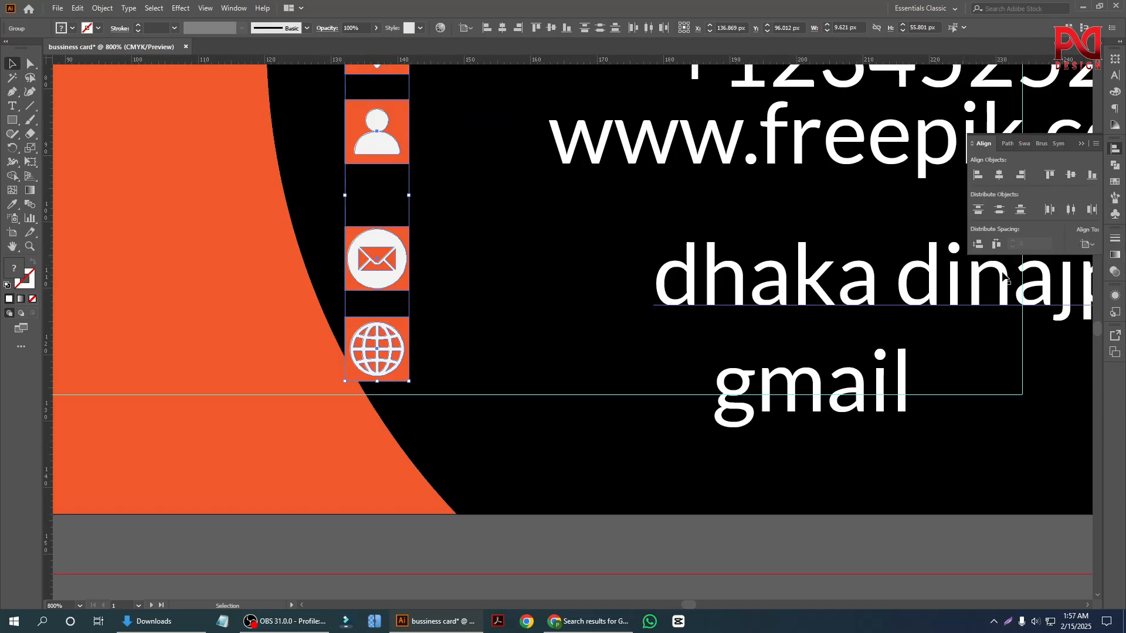
Distribute the vertical spacing of the four badges across the artboard, and switch the alignment reference to Align to Selection.
{"action": "left_click", "coordinate": [983, 247]}
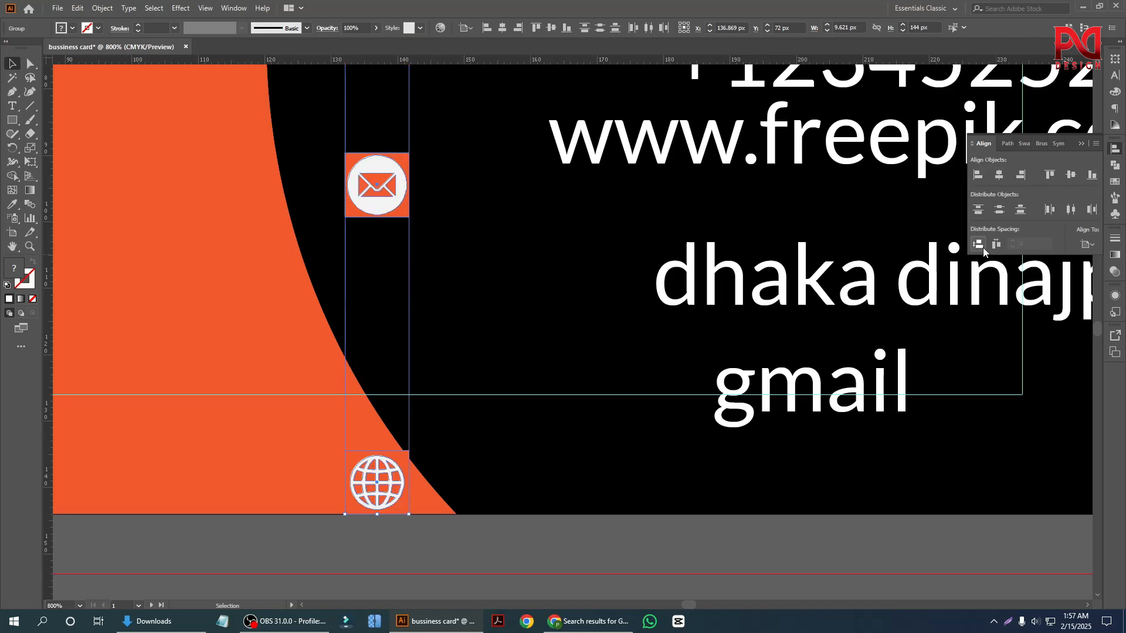
{"action": "left_click", "coordinate": [1082, 247]}
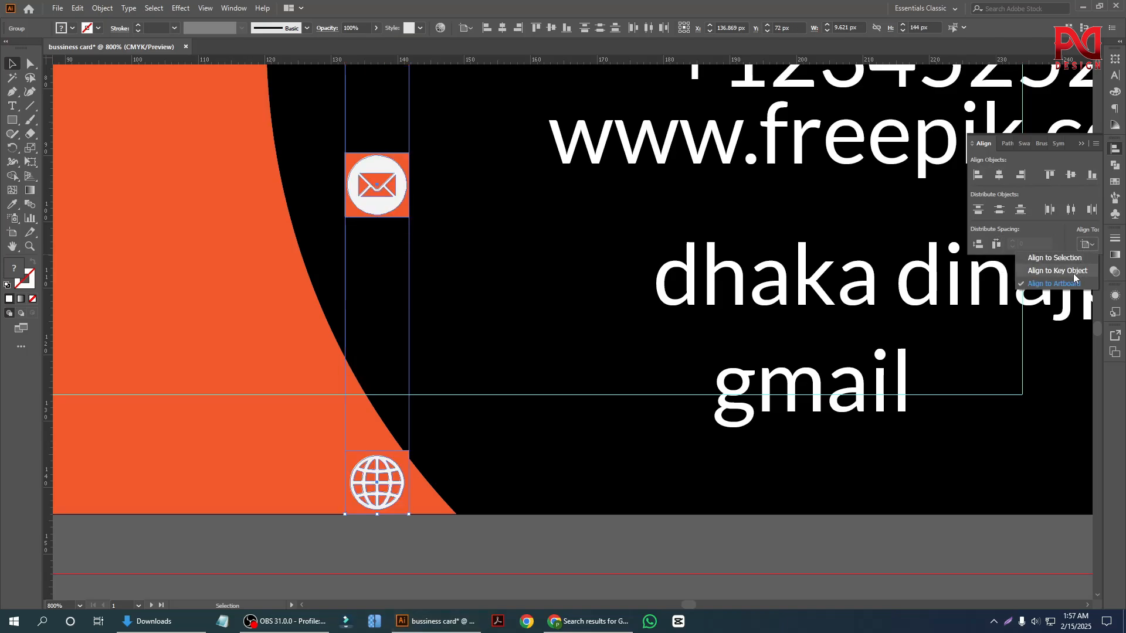
{"action": "left_click", "coordinate": [1065, 284]}
{"action": "left_click", "coordinate": [1084, 249]}
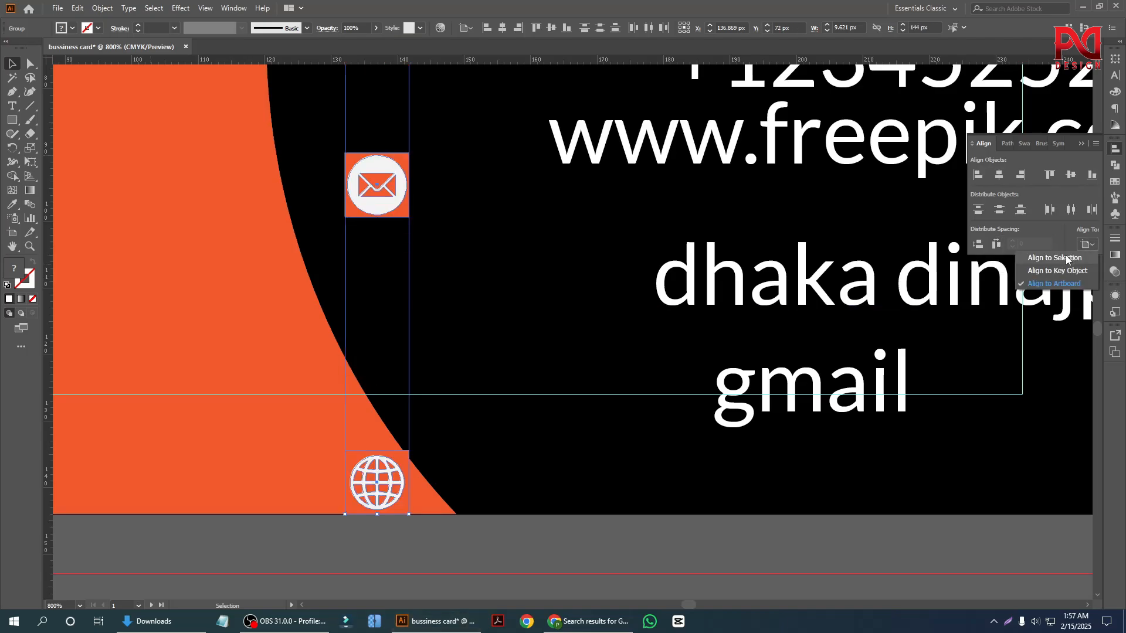
{"action": "left_click", "coordinate": [1066, 261]}
{"action": "scroll", "coordinate": [437, 359], "scroll_direction": "down", "scroll_amount": 1}
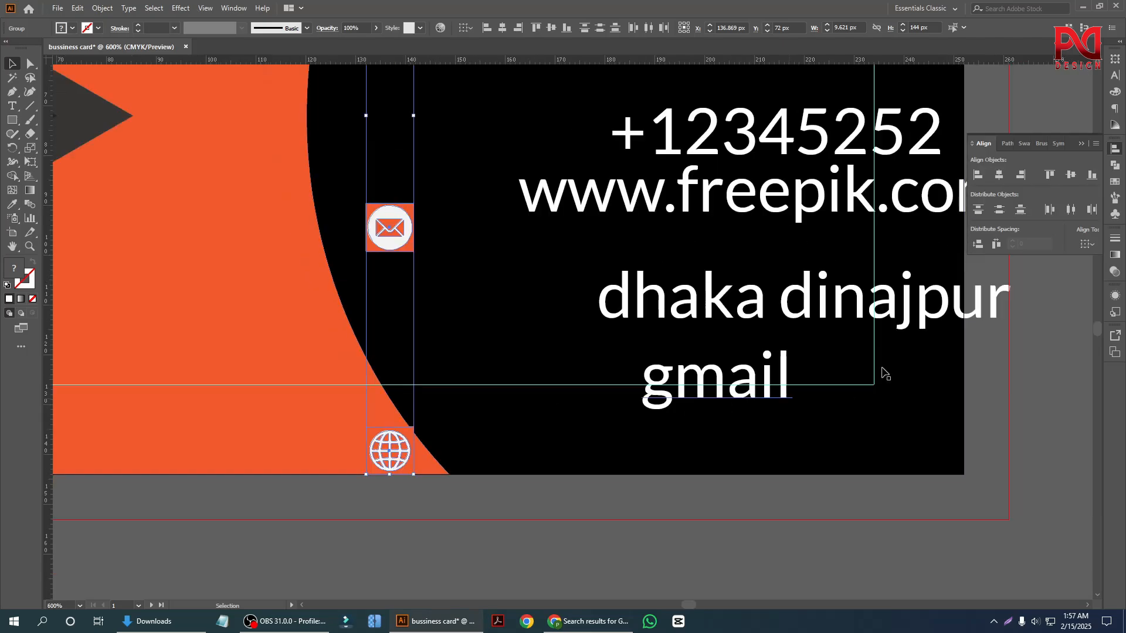
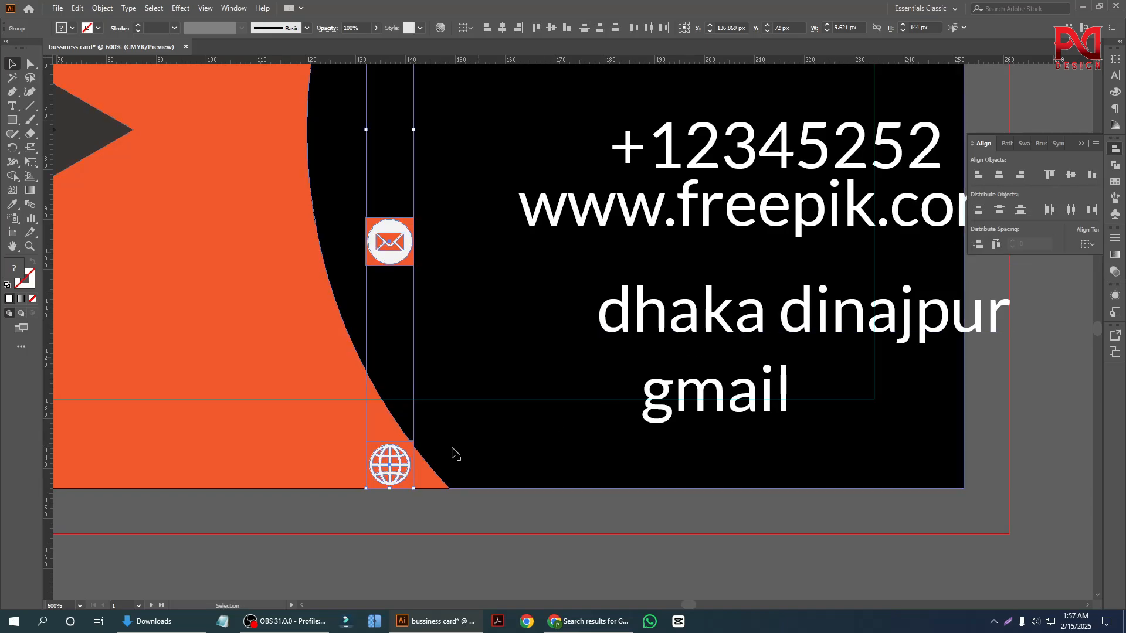
Undo the vertical distribution of the four badges across the artboard.
{"action": "scroll", "coordinate": [445, 452], "scroll_direction": "down", "scroll_amount": 2}
{"action": "key", "text": "ctrl+z"}
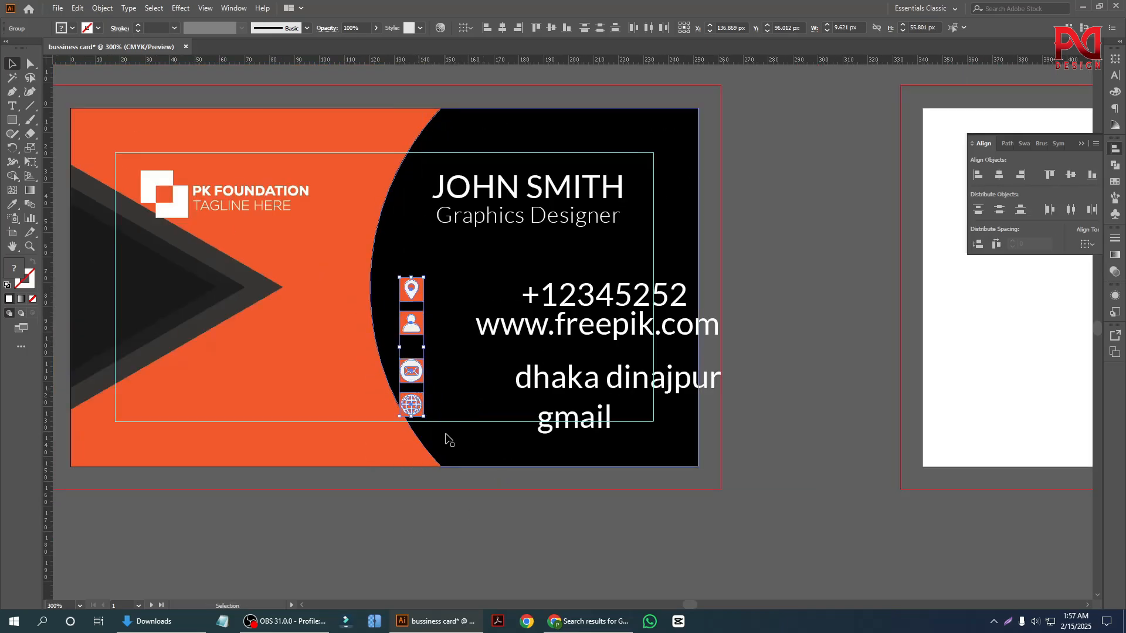
{"action": "scroll", "coordinate": [447, 438], "scroll_direction": "down", "scroll_amount": 1}
{"action": "scroll", "coordinate": [475, 505], "scroll_direction": "up", "scroll_amount": 1}
{"action": "scroll", "coordinate": [491, 538], "scroll_direction": "up", "scroll_amount": 1}
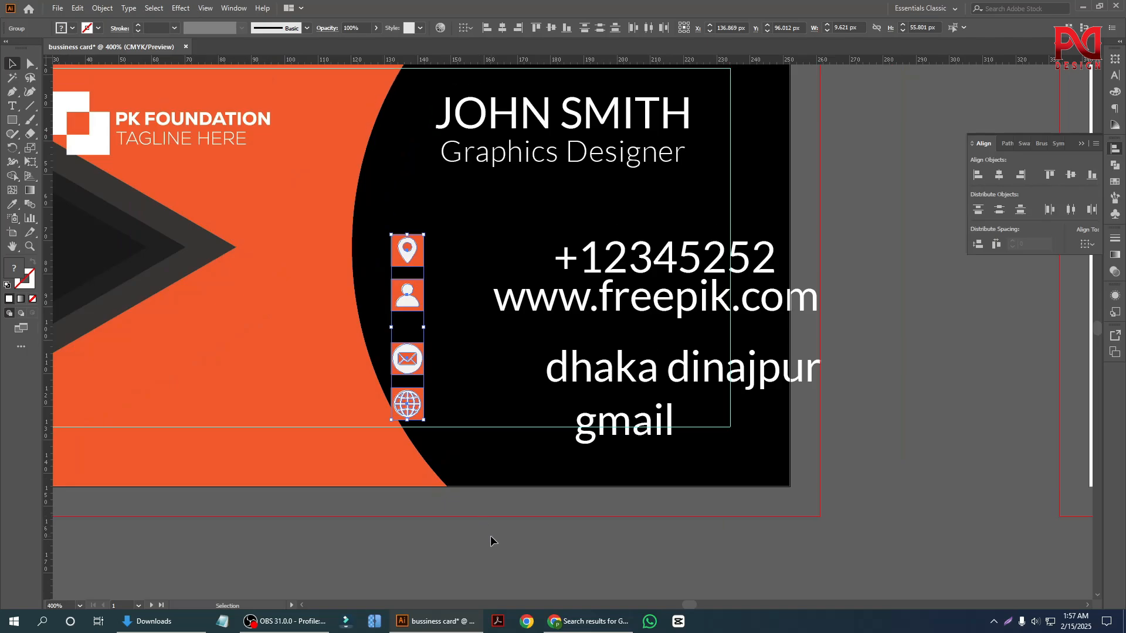
{"action": "scroll", "coordinate": [400, 360], "scroll_direction": "up", "scroll_amount": 1}
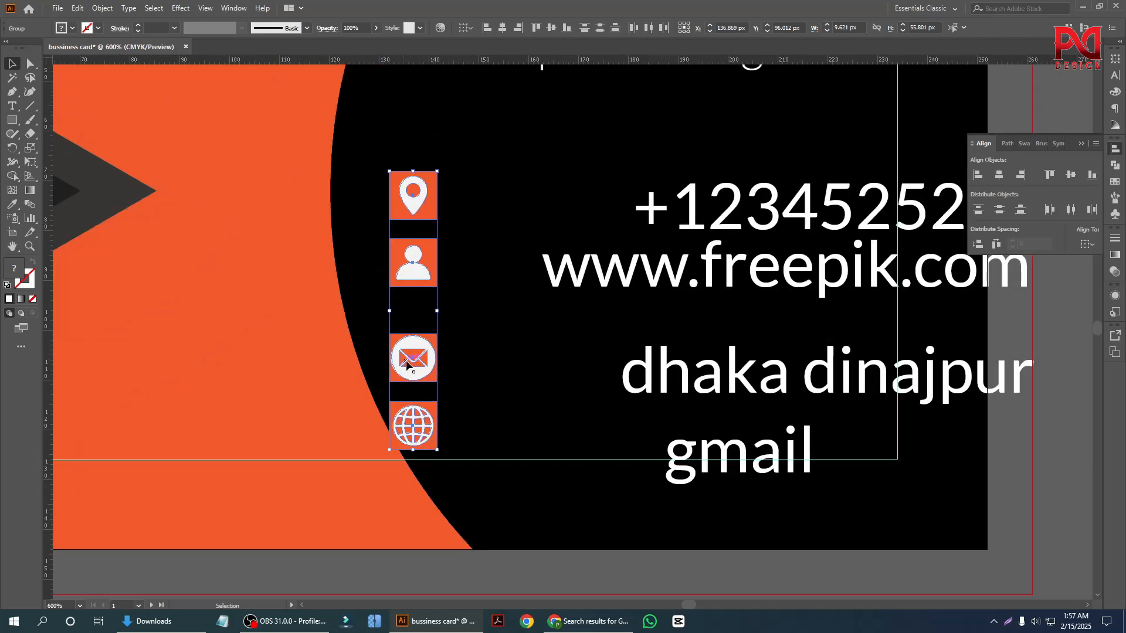
Set the alignment reference to Align to Key Object with the globe badge as key, and distribute the badges' vertical spacing at 20 px.
{"action": "left_click", "coordinate": [1087, 245]}
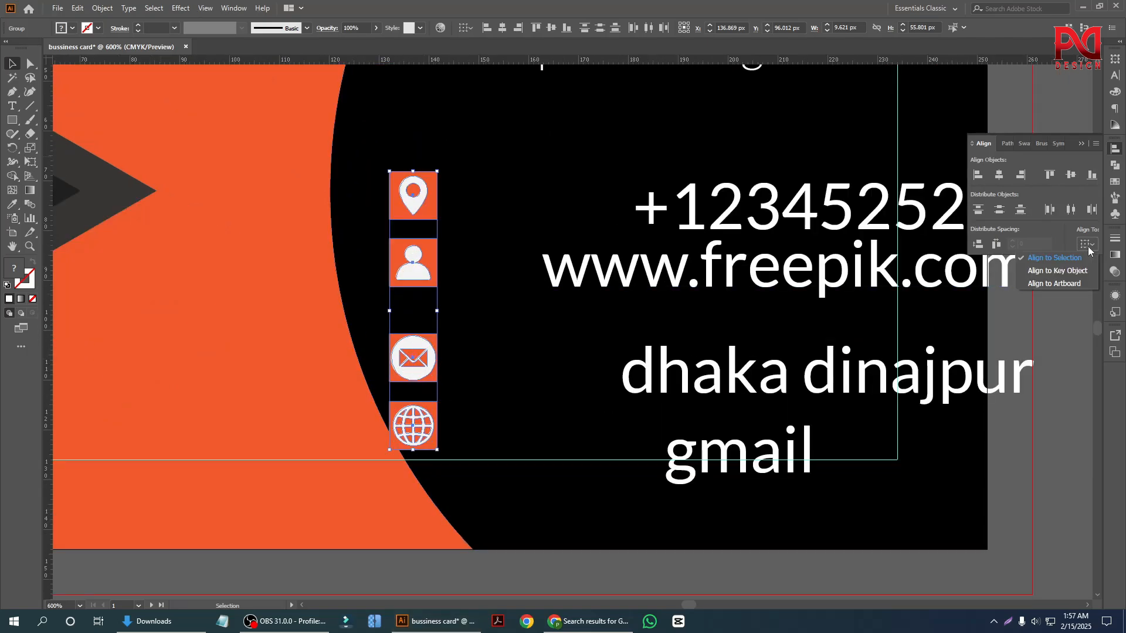
{"action": "left_click", "coordinate": [1063, 272]}
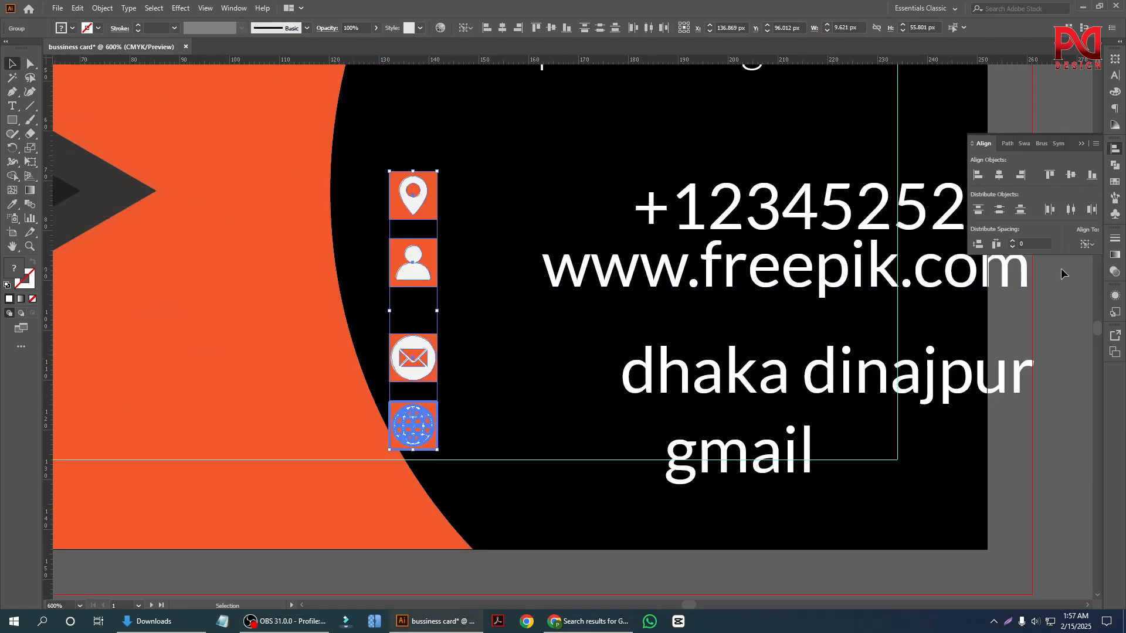
{"action": "left_click", "coordinate": [981, 247]}
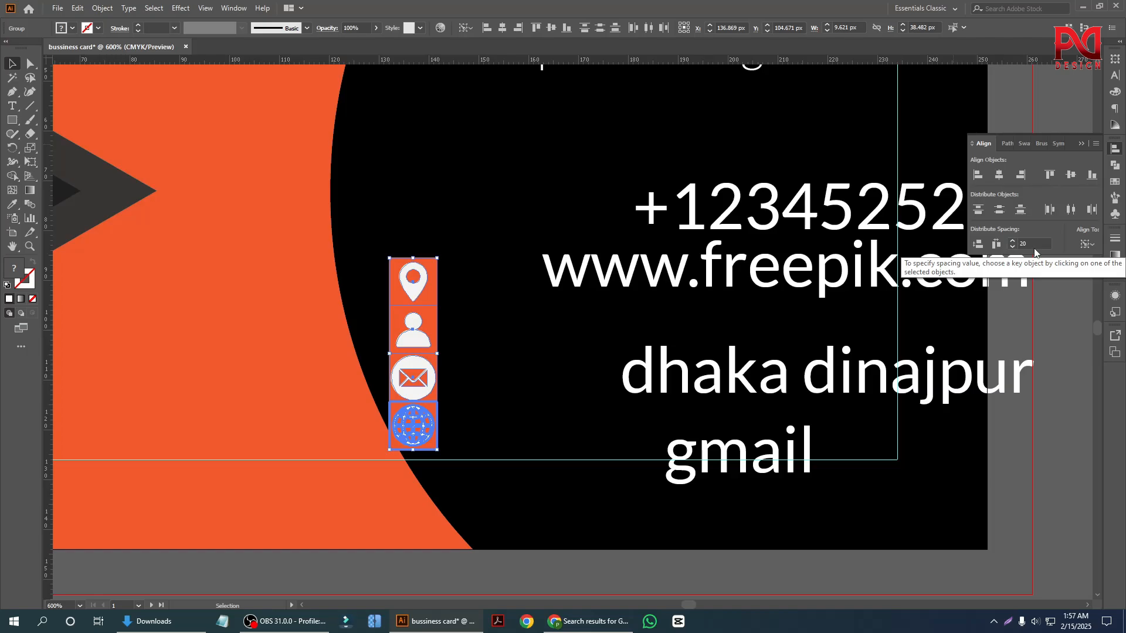
{"action": "left_click", "coordinate": [983, 244]}
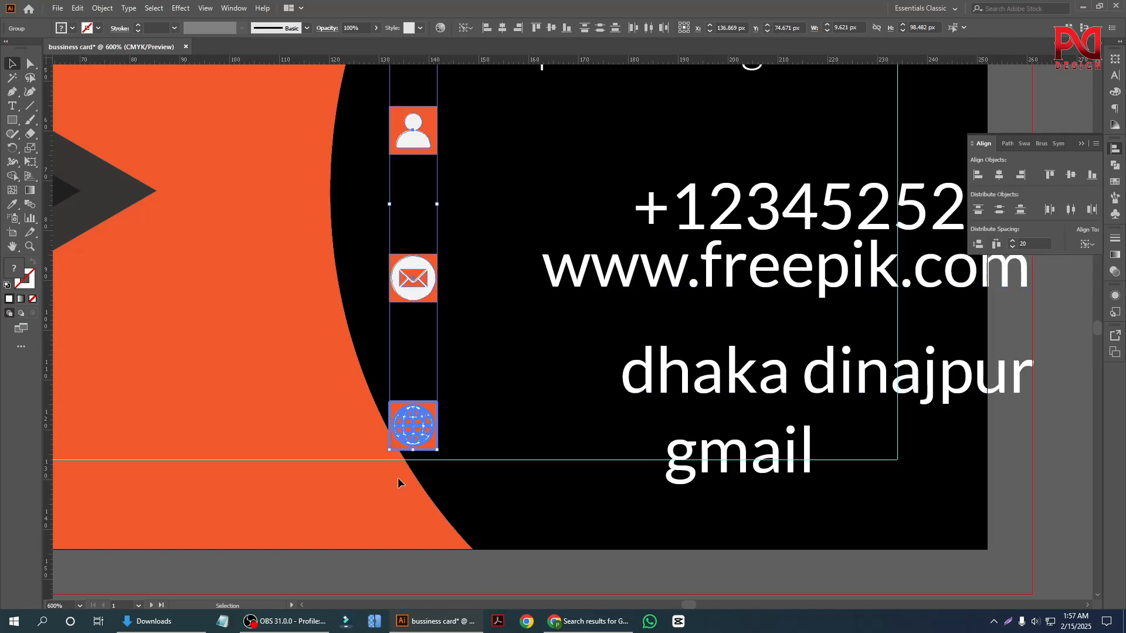
Set the spacing value to 10 px and redistribute the four badges vertically from the globe badge.
{"action": "left_click", "coordinate": [1036, 243]}
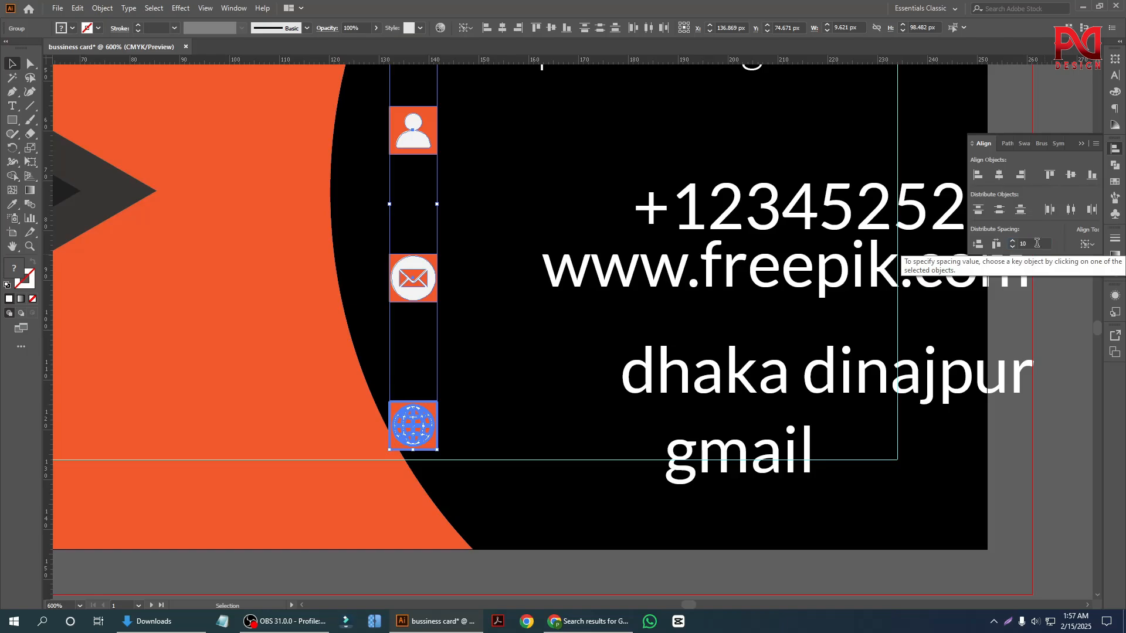
{"action": "left_click", "coordinate": [978, 245]}
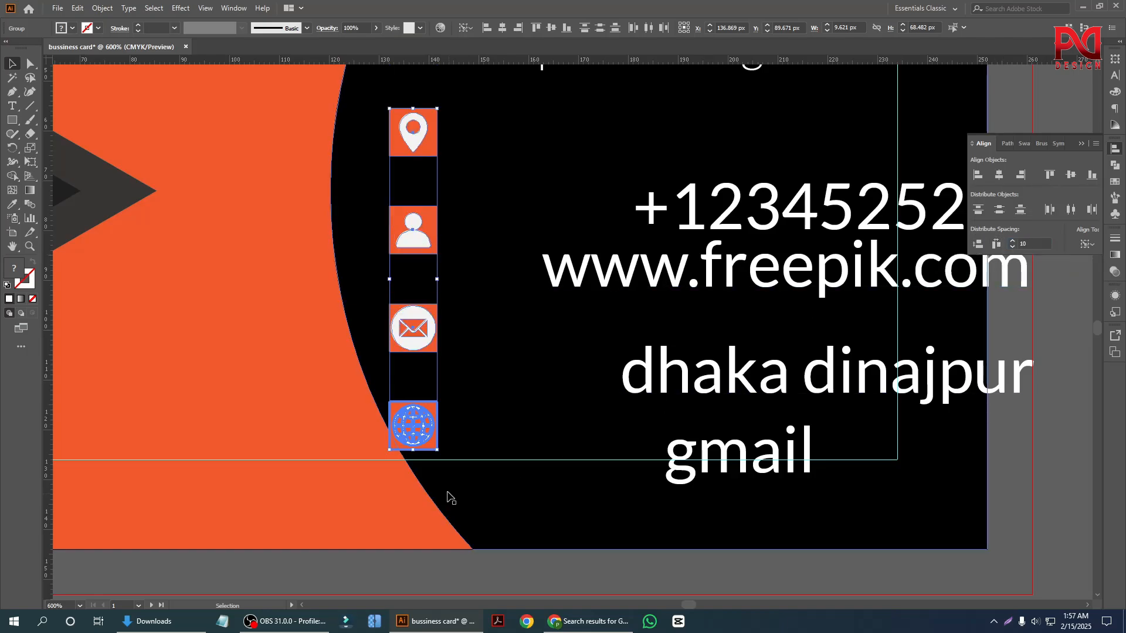
{"action": "scroll", "coordinate": [448, 494], "scroll_direction": "down", "scroll_amount": 3}
{"action": "scroll", "coordinate": [429, 410], "scroll_direction": "up", "scroll_amount": 3}
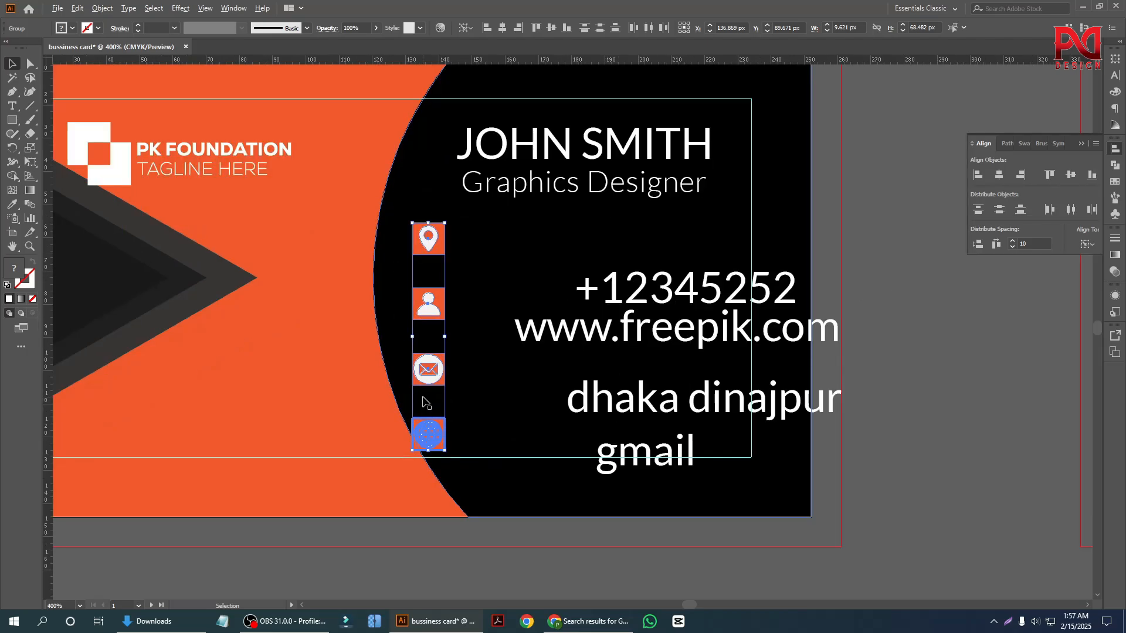
{"action": "scroll", "coordinate": [466, 434], "scroll_direction": "down", "scroll_amount": 1}
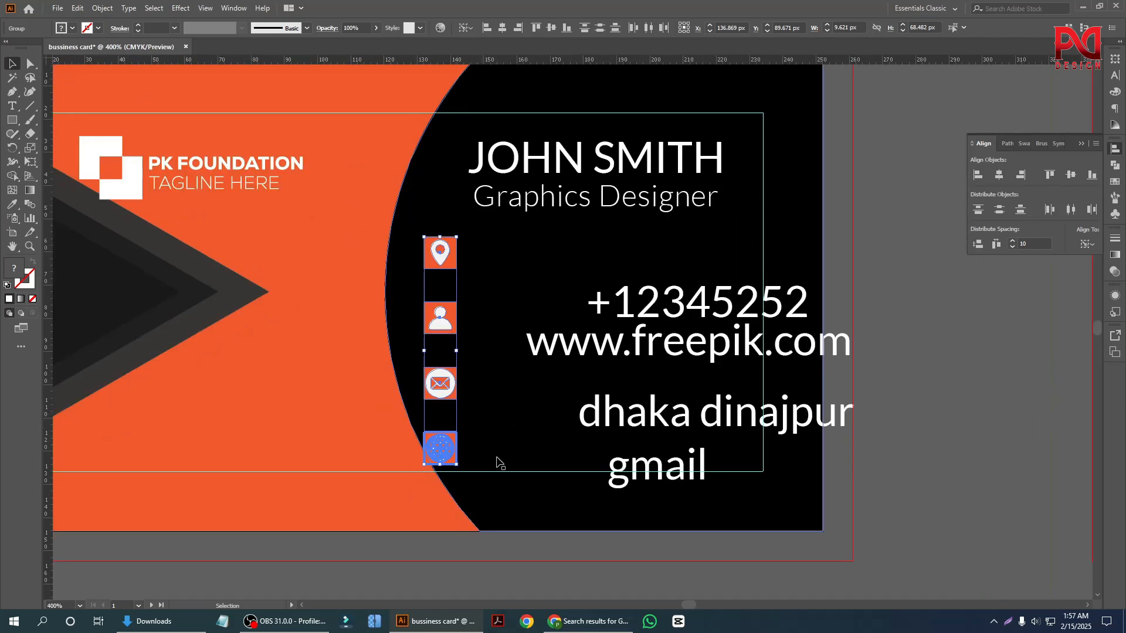
{"action": "scroll", "coordinate": [494, 461], "scroll_direction": "down", "scroll_amount": 1}
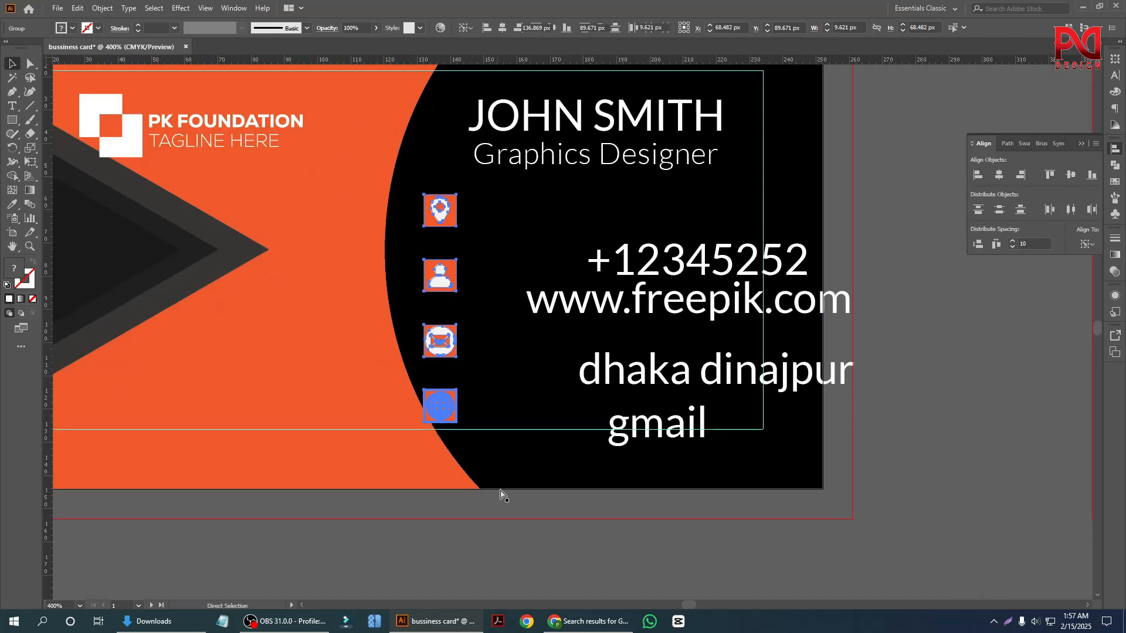
Group the four badges and shift them right and slightly down, farther from the curved orange edge.
{"action": "left_click", "coordinate": [501, 540]}
{"action": "left_click_drag", "start_coordinate": [453, 287], "coordinate": [480, 312]}
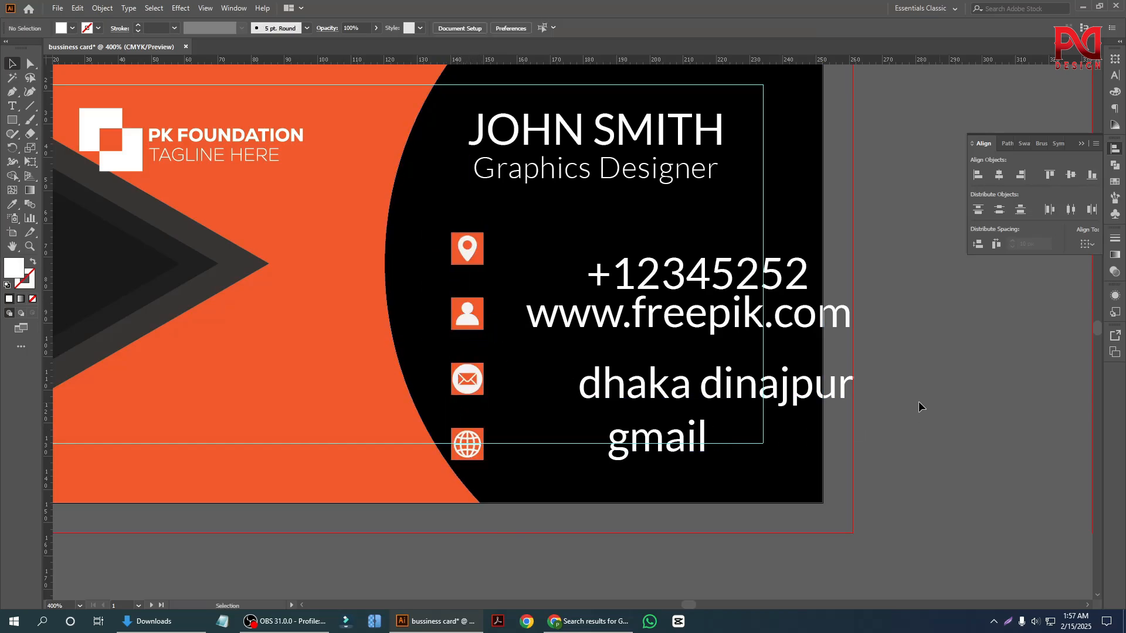
{"action": "key", "text": "super"}
{"action": "left_click", "coordinate": [602, 544]}
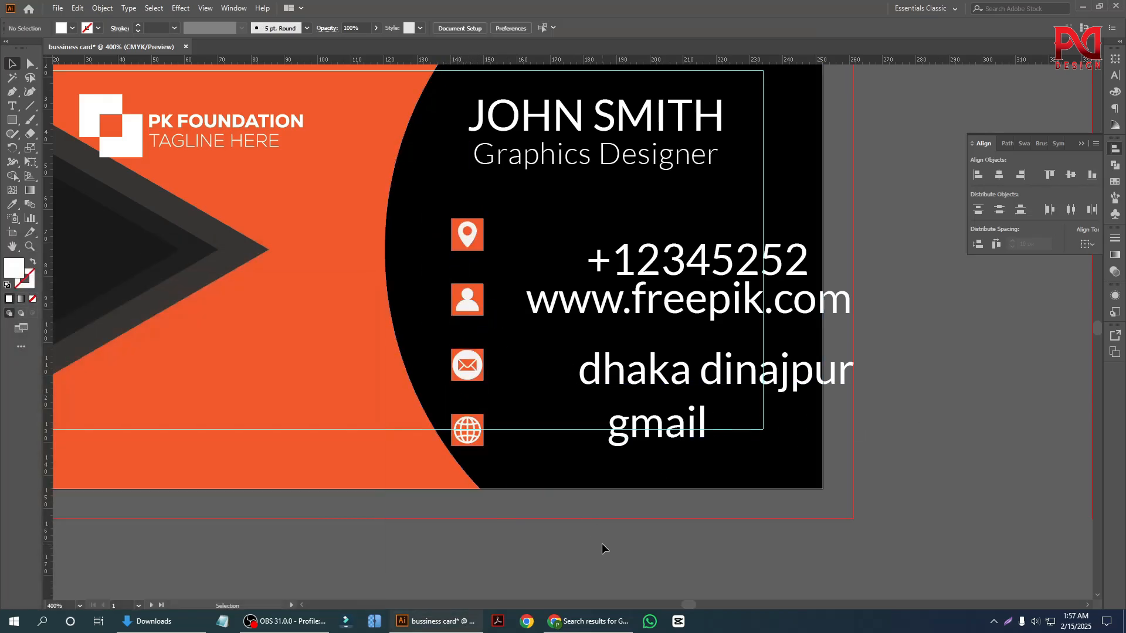
Move the phone number aside, past the card's right edge, and place the address line beside the location pin badge.
{"action": "scroll", "coordinate": [535, 508], "scroll_direction": "down", "scroll_amount": 1, "text": "alt"}
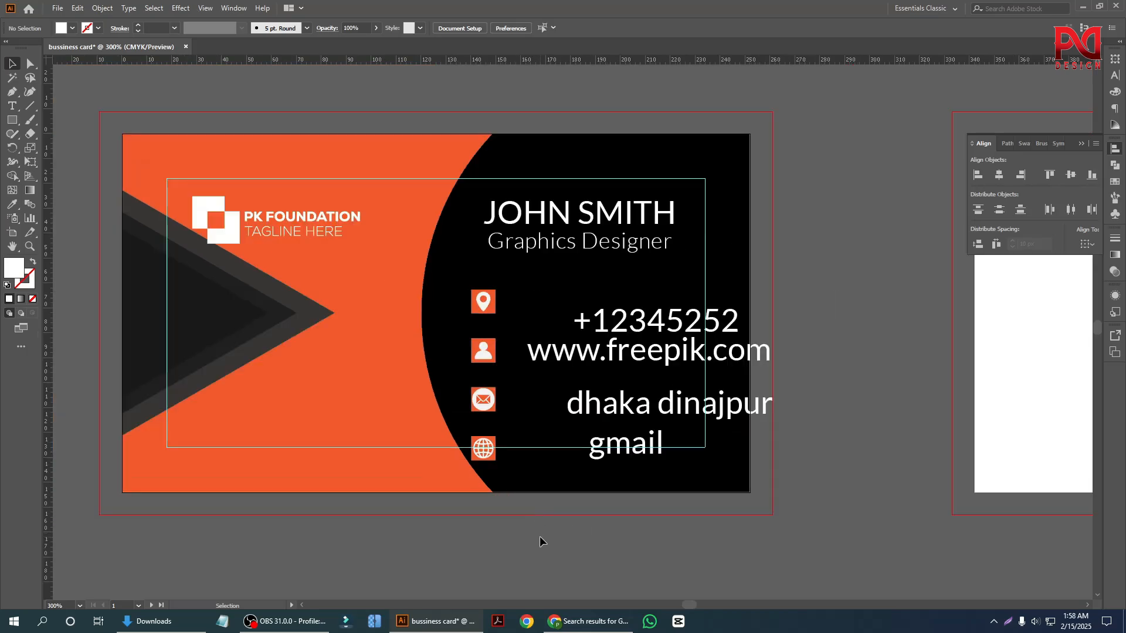
{"action": "scroll", "coordinate": [593, 399], "scroll_direction": "up", "scroll_amount": 3, "text": "alt"}
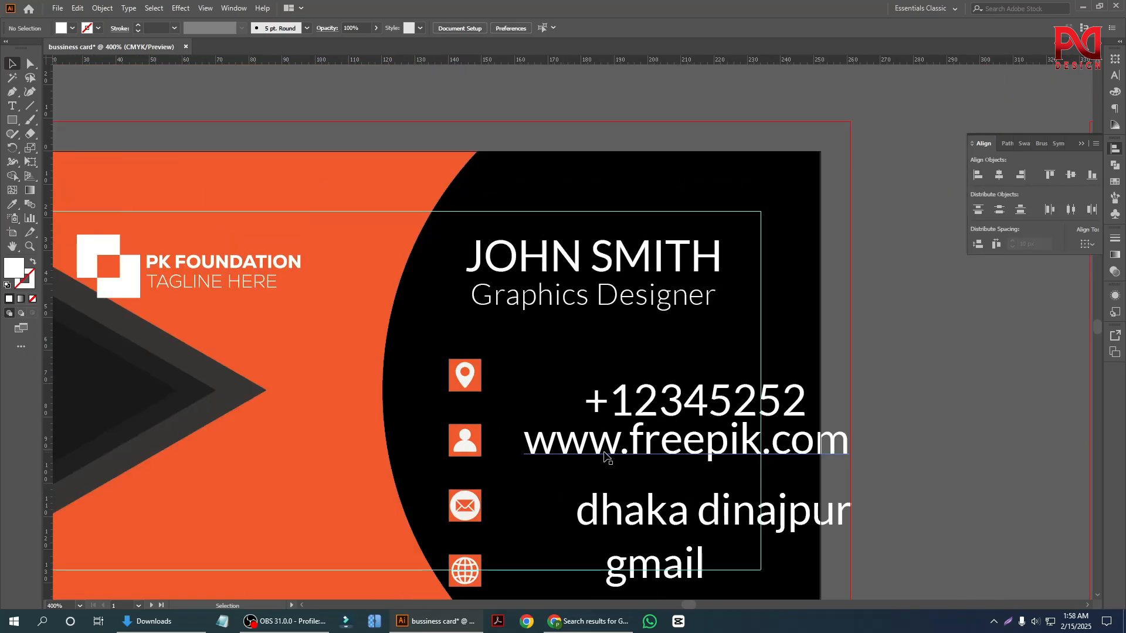
{"action": "scroll", "coordinate": [604, 454], "scroll_direction": "down", "scroll_amount": 1}
{"action": "left_click_drag", "start_coordinate": [664, 385], "coordinate": [823, 509]}
{"action": "left_click_drag", "start_coordinate": [641, 491], "coordinate": [554, 357]}
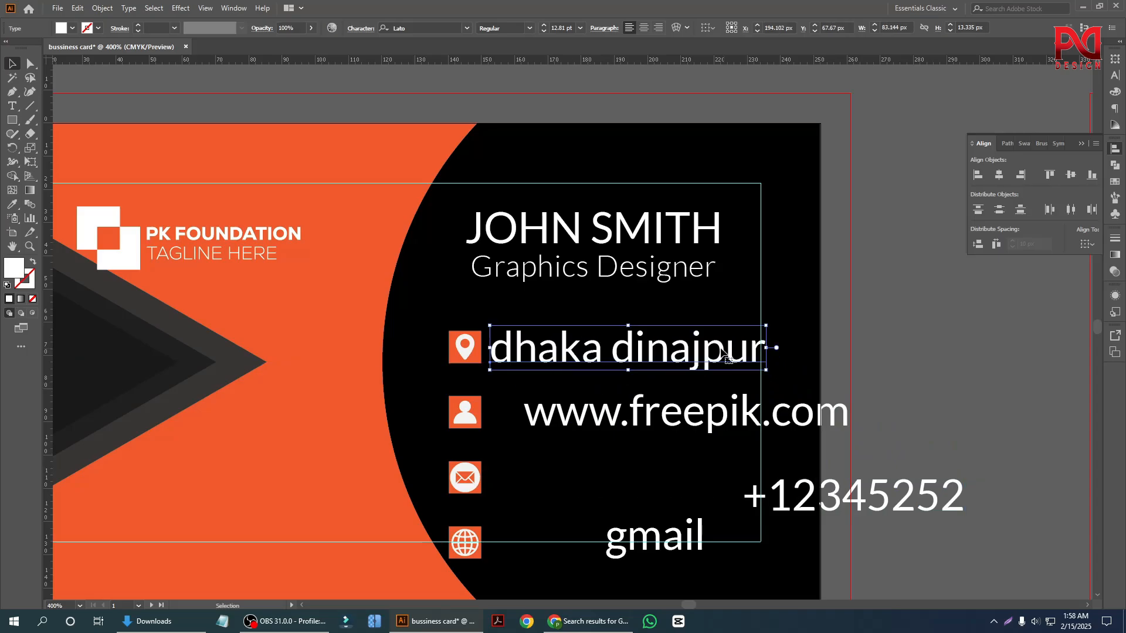
Change the case of the address line to Title Case.
{"action": "left_click", "coordinate": [152, 8]}
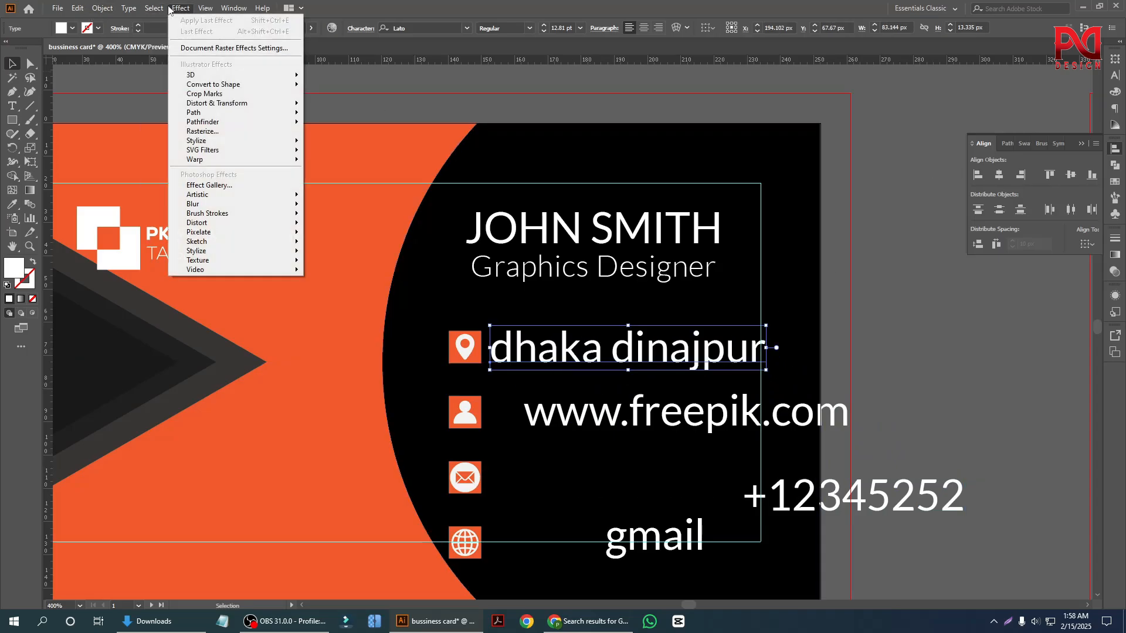
{"action": "left_click", "coordinate": [128, 9]}
{"action": "left_click", "coordinate": [129, 10]}
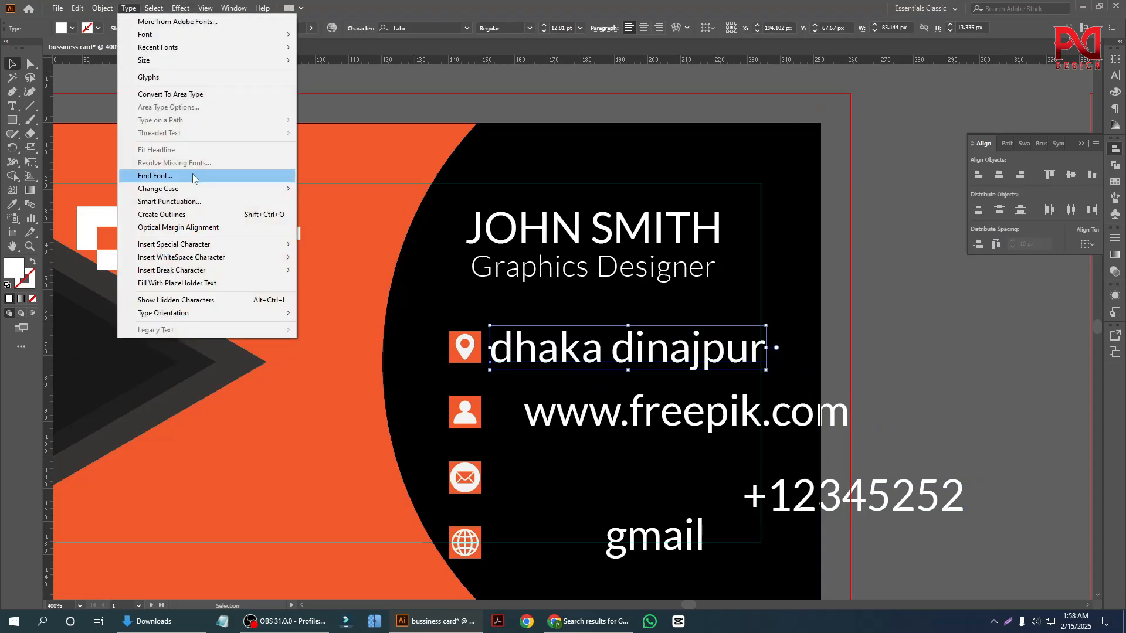
{"action": "mouse_move", "coordinate": [196, 189]}
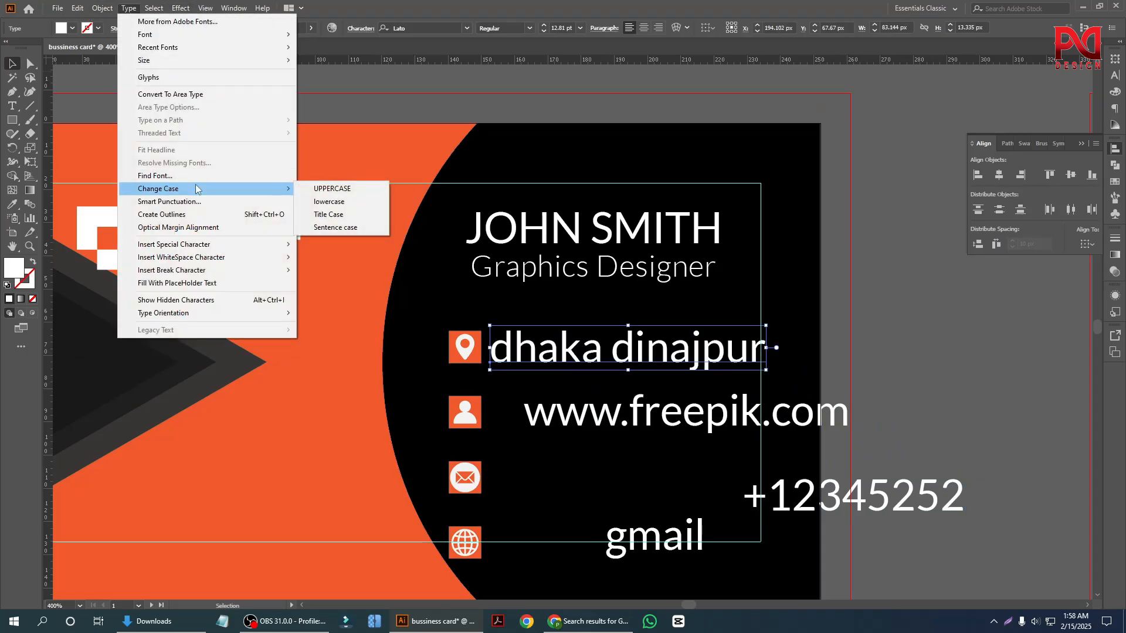
{"action": "left_click", "coordinate": [334, 215]}
{"action": "left_click", "coordinate": [946, 405]}
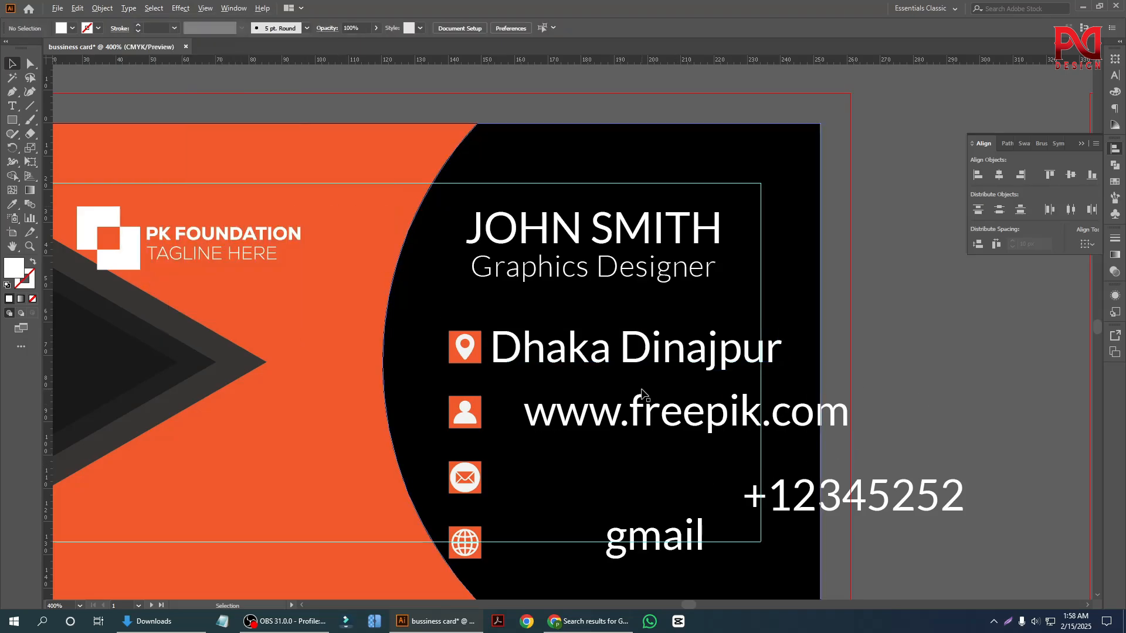
Nudge the group of four badges slightly right, toward the address line.
{"action": "scroll", "coordinate": [642, 390], "scroll_direction": "up", "scroll_amount": 2}
{"action": "scroll", "coordinate": [504, 409], "scroll_direction": "down", "scroll_amount": 4}
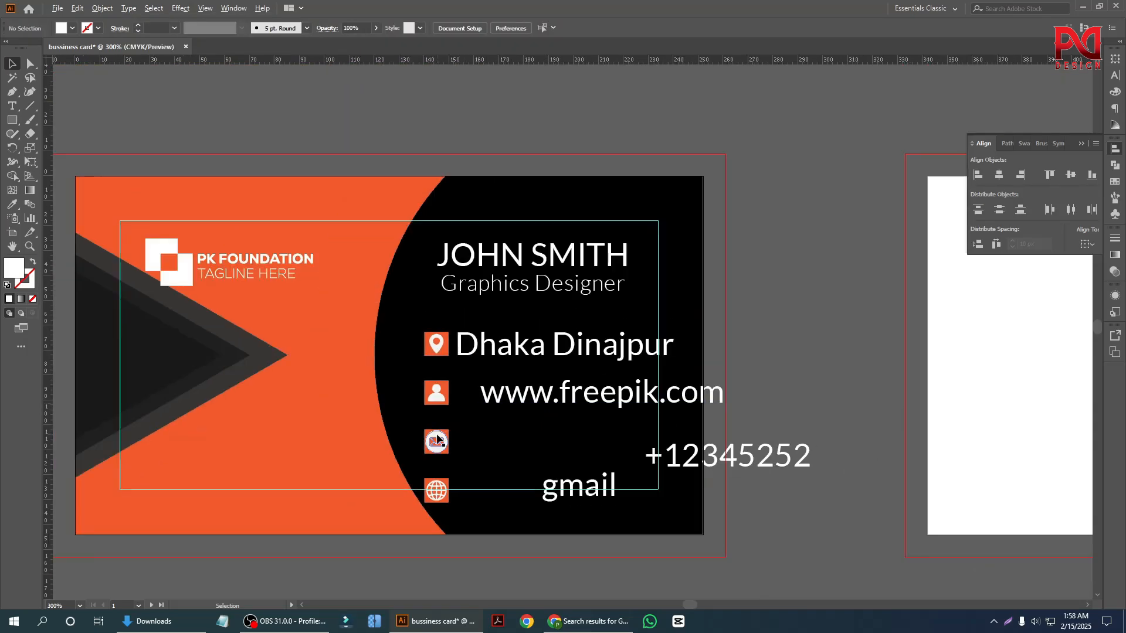
{"action": "scroll", "coordinate": [438, 440], "scroll_direction": "up", "scroll_amount": 1}
{"action": "left_click", "coordinate": [440, 390]}
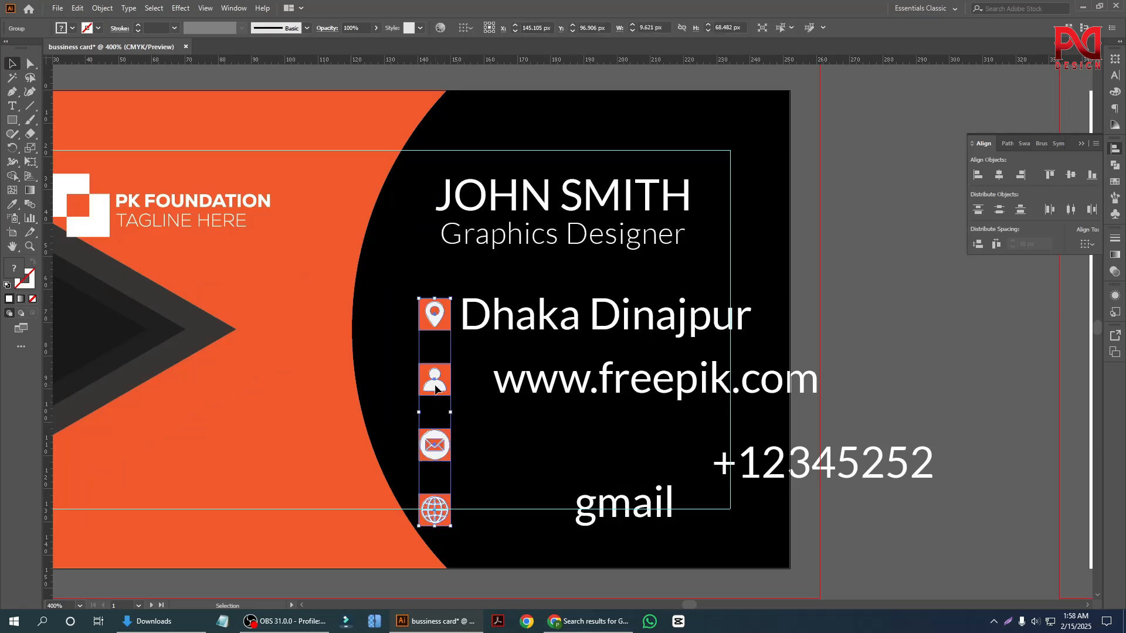
{"action": "left_click_drag", "start_coordinate": [435, 385], "coordinate": [439, 385]}
{"action": "left_click", "coordinate": [880, 349]}
Scale the address line down to about 10.31 pt and position it beside the location pin badge with a small gap.
{"action": "scroll", "coordinate": [663, 328], "scroll_direction": "up", "scroll_amount": 2}
{"action": "left_click", "coordinate": [617, 326]}
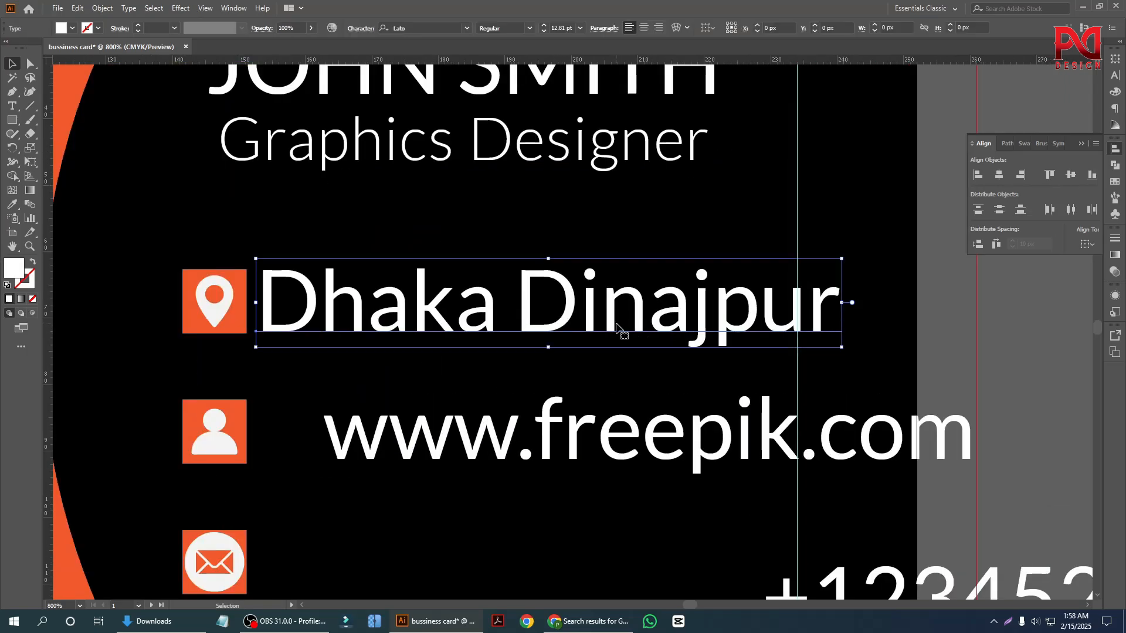
{"action": "left_click_drag", "start_coordinate": [841, 350], "coordinate": [784, 338]}
{"action": "left_click_drag", "start_coordinate": [602, 319], "coordinate": [555, 317]}
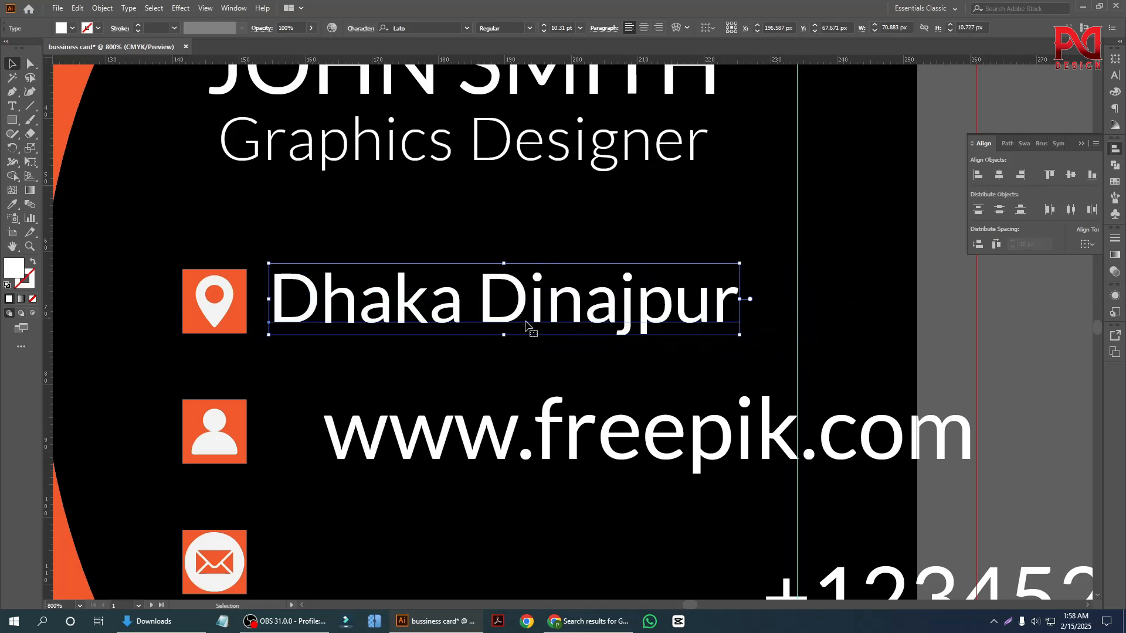
Move the website line down below the badges and place the phone number beside the person badge.
{"action": "scroll", "coordinate": [490, 335], "scroll_direction": "down", "scroll_amount": 2}
{"action": "left_click", "coordinate": [927, 401]}
{"action": "left_click_drag", "start_coordinate": [652, 394], "coordinate": [596, 545]}
{"action": "left_click_drag", "start_coordinate": [712, 478], "coordinate": [463, 395]}
Scale down the phone number slightly, check the address line's character size, and set the phone number's font size to 11 pt.
{"action": "scroll", "coordinate": [442, 414], "scroll_direction": "up", "scroll_amount": 1}
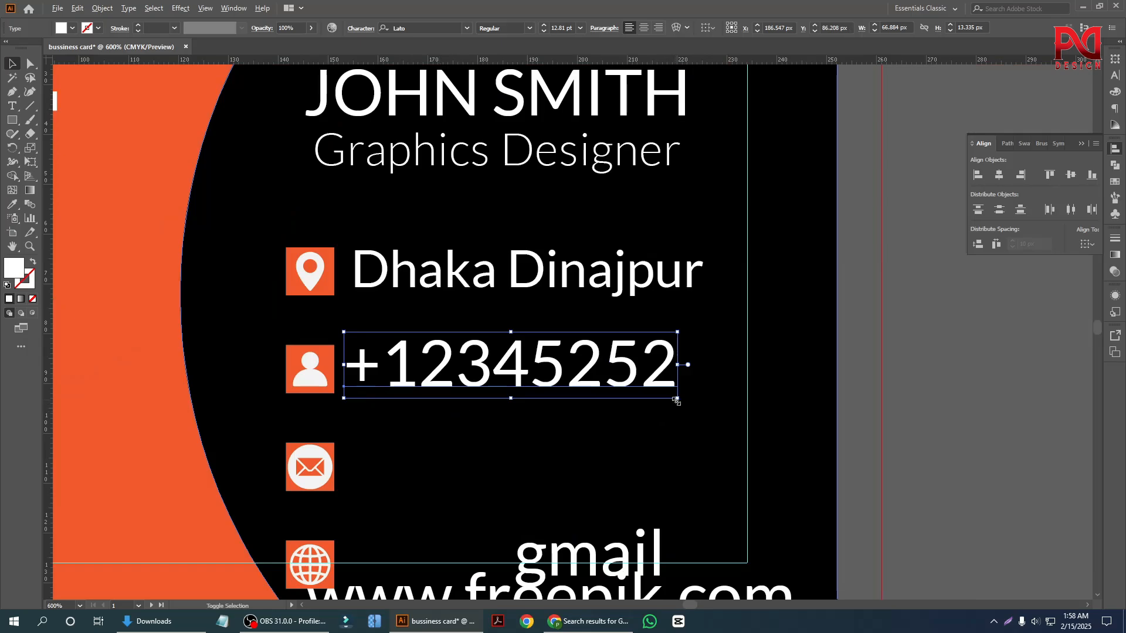
{"action": "left_click_drag", "start_coordinate": [676, 401], "coordinate": [667, 396]}
{"action": "left_click", "coordinate": [551, 278]}
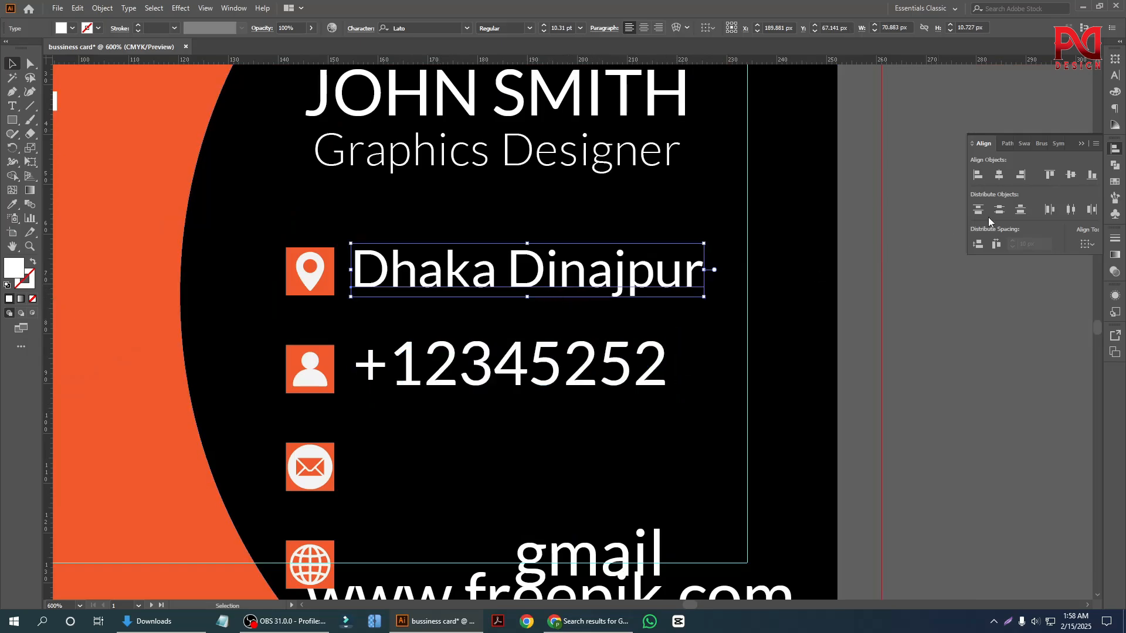
{"action": "left_click", "coordinate": [1117, 78]}
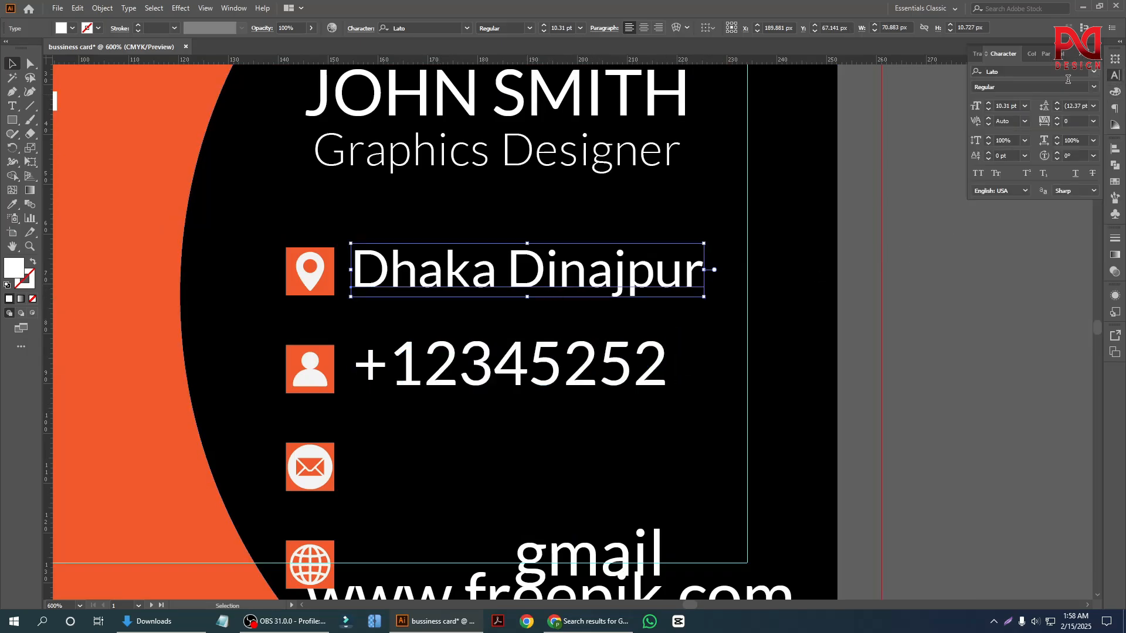
{"action": "left_click", "coordinate": [503, 375]}
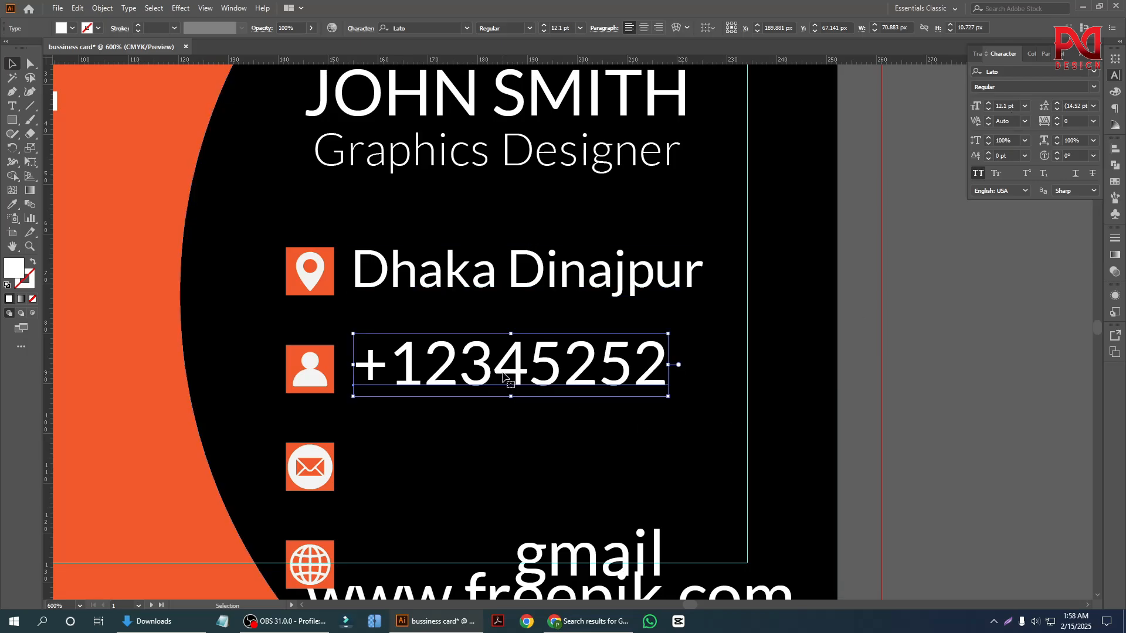
{"action": "left_click", "coordinate": [989, 109]}
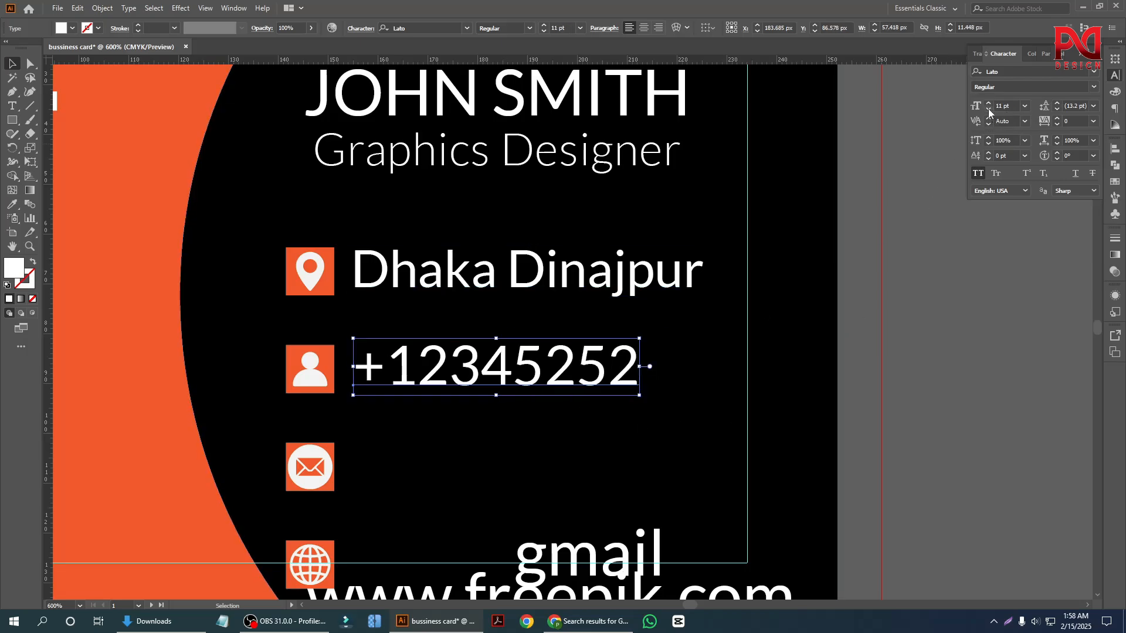
{"action": "left_click", "coordinate": [946, 393]}
Move the gmail line up beside the envelope badge.
{"action": "scroll", "coordinate": [625, 396], "scroll_direction": "down", "scroll_amount": 2}
{"action": "scroll", "coordinate": [502, 487], "scroll_direction": "up", "scroll_amount": 1}
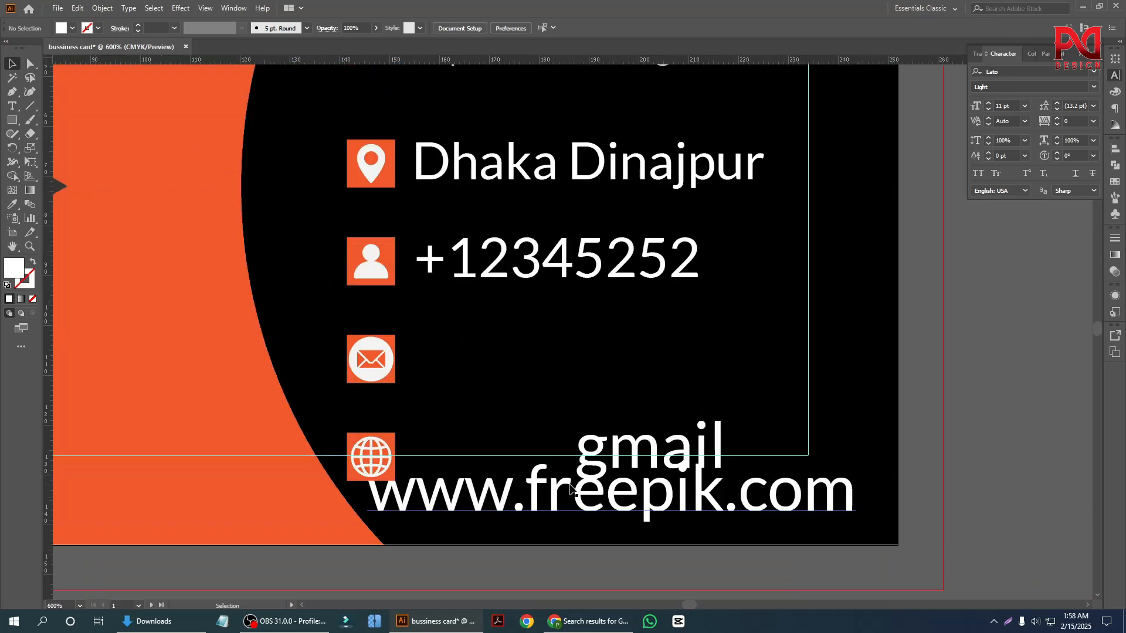
{"action": "scroll", "coordinate": [502, 415], "scroll_direction": "down", "scroll_amount": 1}
{"action": "left_click_drag", "start_coordinate": [539, 345], "coordinate": [540, 345]}
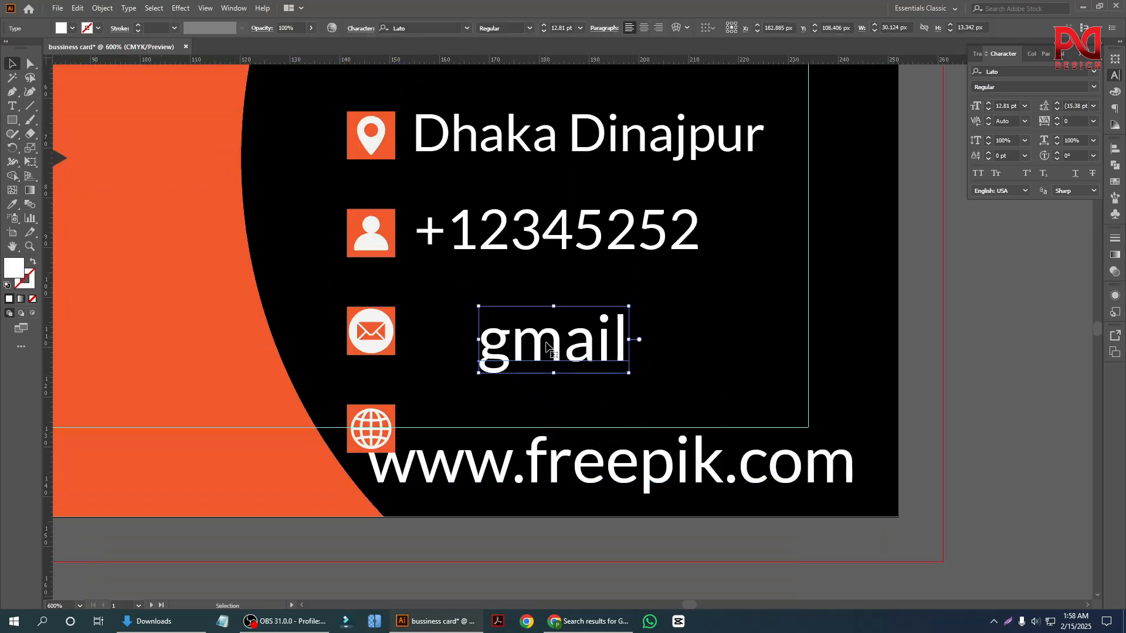
Replace the gmail text beside the envelope badge with a full sample e-mail address.
{"action": "double_click", "coordinate": [546, 347]}
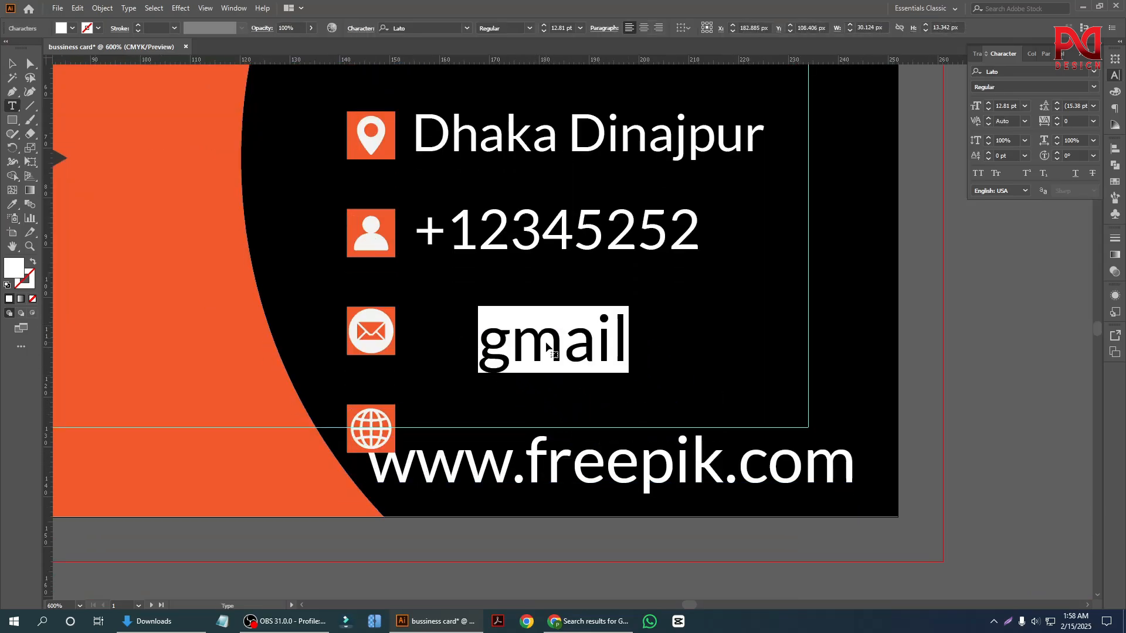
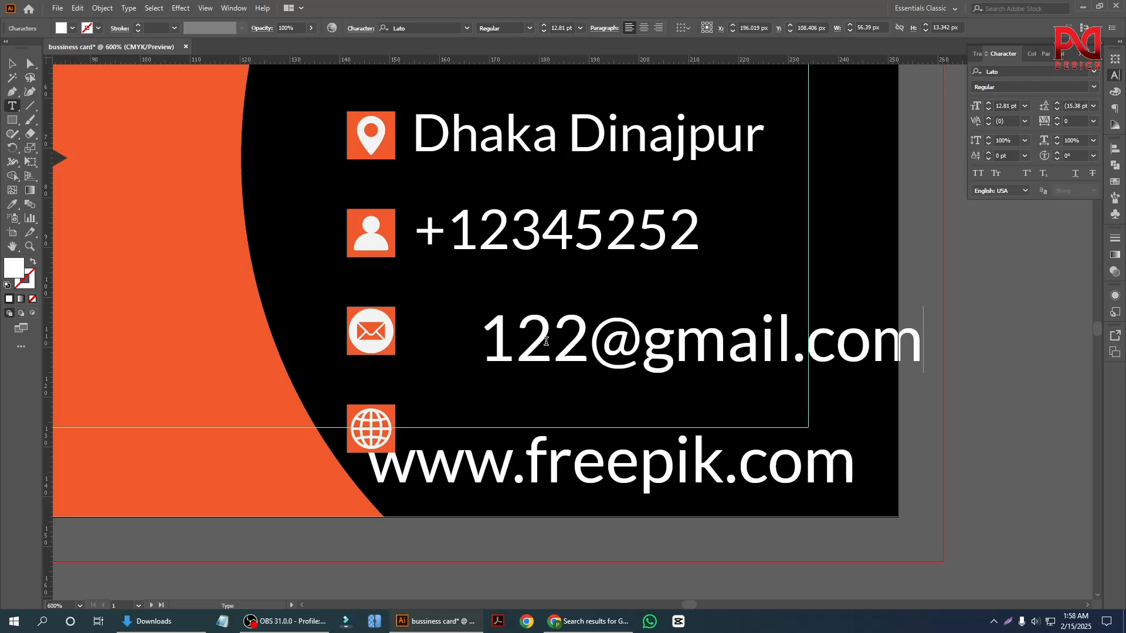
{"action": "key", "text": "Escape"}
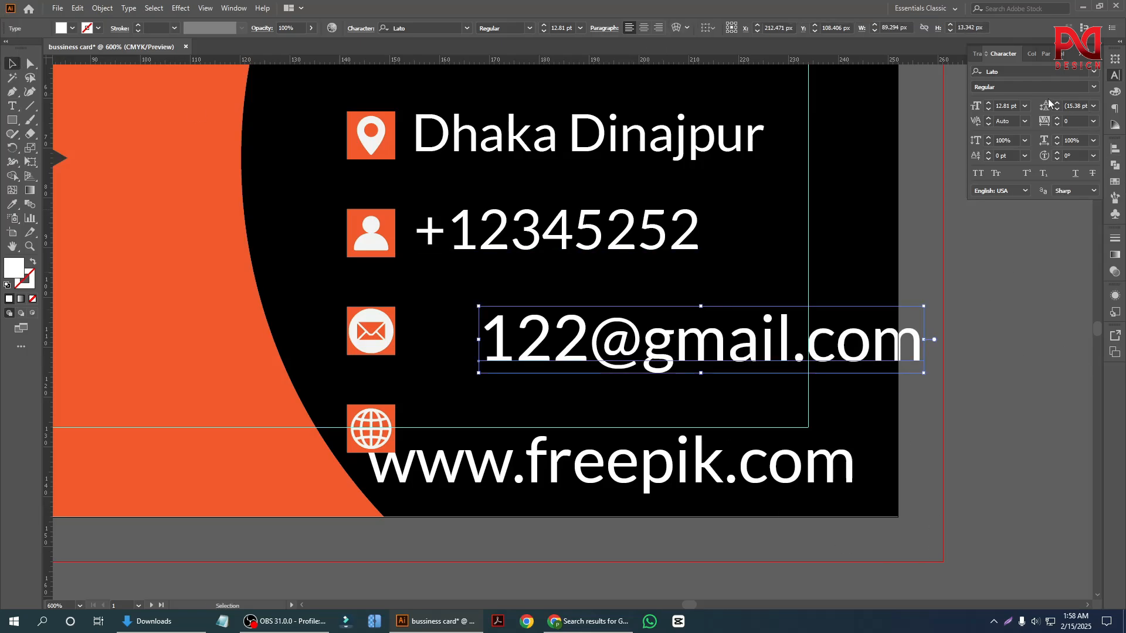
Set the e-mail line's font size to 11 pt and position it beside the envelope badge with a small gap.
{"action": "left_click", "coordinate": [1005, 349]}
{"action": "left_click_drag", "start_coordinate": [672, 350], "coordinate": [606, 331]}
{"action": "key", "text": "ctrl+minus"}
{"action": "key", "text": "ctrl+minus"}
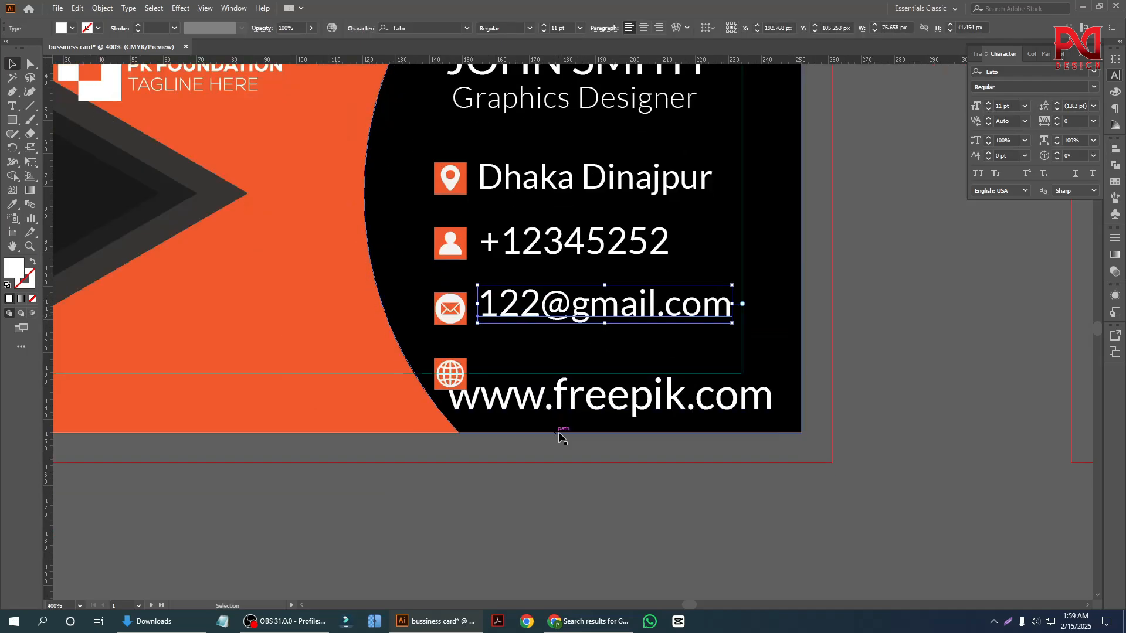
Scale the website line down to about 10.42 pt and move it up beside the globe badge.
{"action": "scroll", "coordinate": [569, 410], "scroll_direction": "up", "scroll_amount": 2}
{"action": "left_click", "coordinate": [586, 378]}
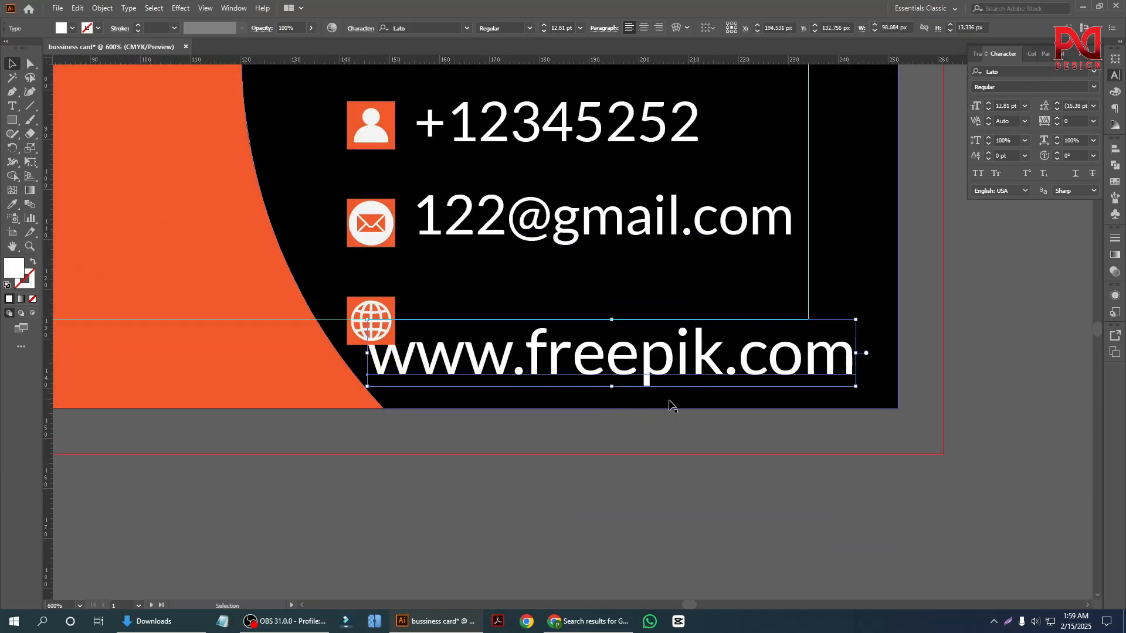
{"action": "left_click_drag", "start_coordinate": [857, 389], "coordinate": [816, 377]}
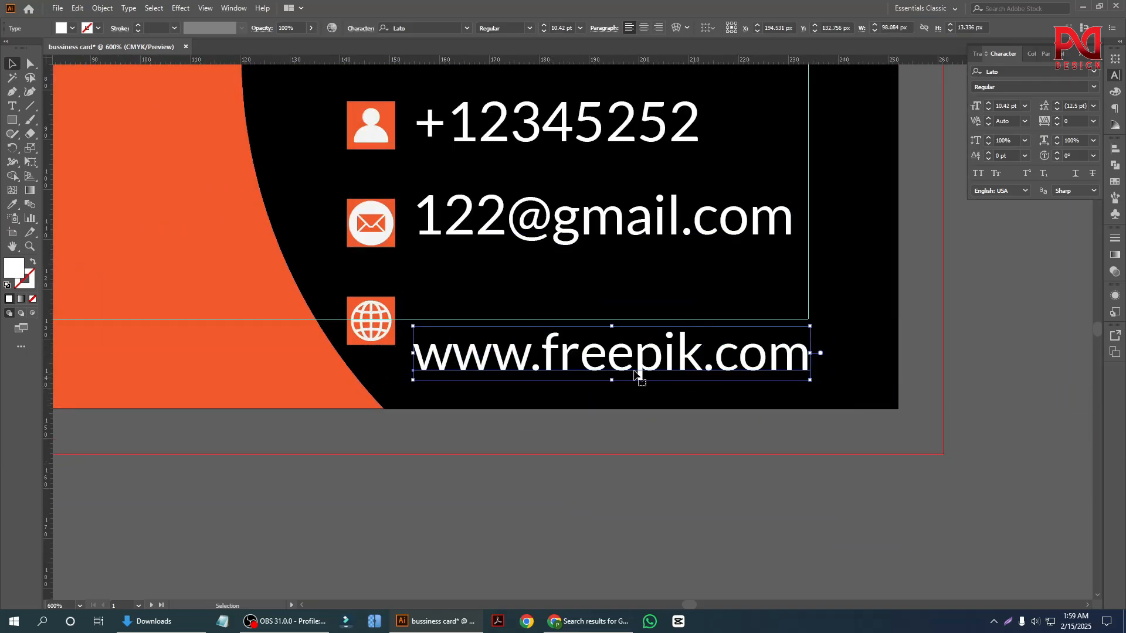
{"action": "left_click_drag", "start_coordinate": [621, 362], "coordinate": [615, 320]}
{"action": "scroll", "coordinate": [531, 355], "scroll_direction": "down", "scroll_amount": 2}
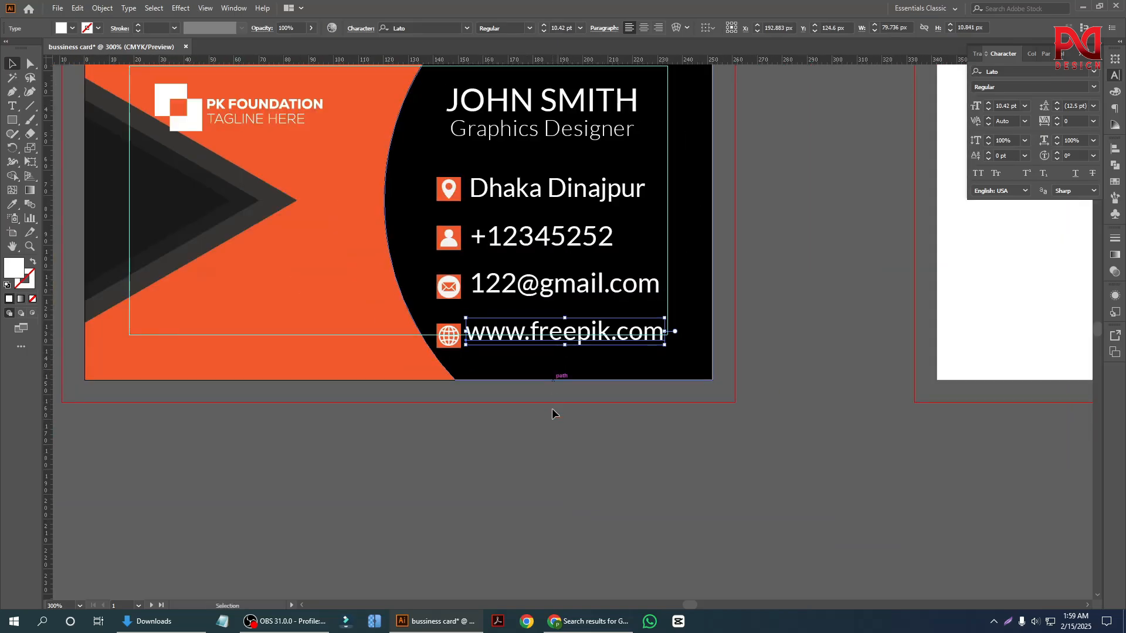
{"action": "scroll", "coordinate": [621, 439], "scroll_direction": "up", "scroll_amount": 1}
{"action": "left_click", "coordinate": [747, 341]}
{"action": "scroll", "coordinate": [745, 346], "scroll_direction": "up", "scroll_amount": 1}
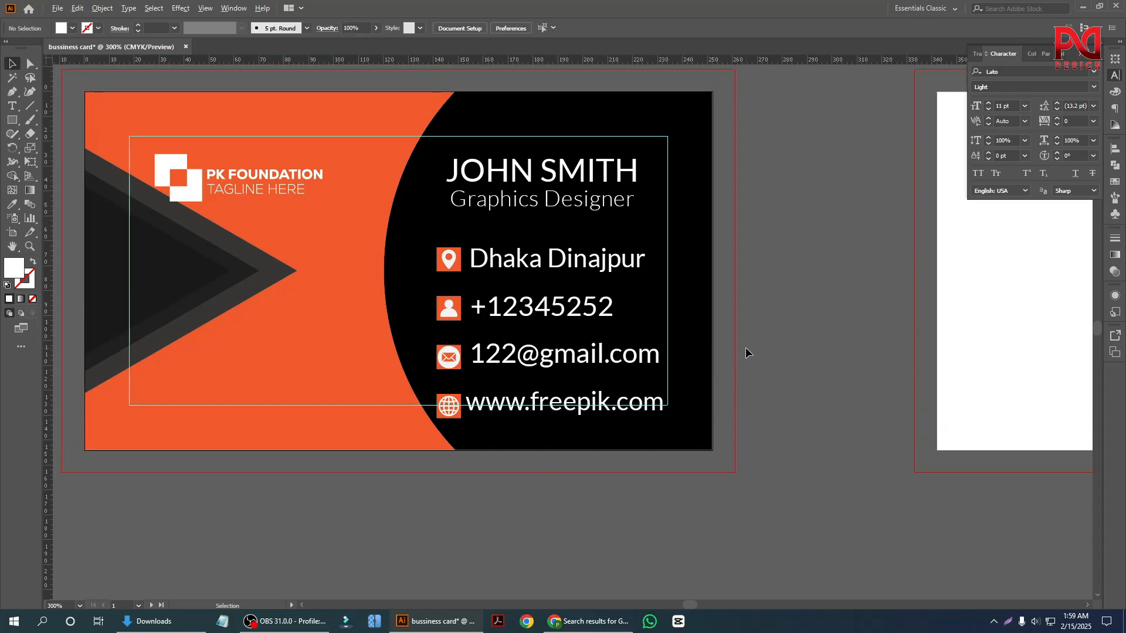
Ungroup the column of icon badges twice to separate the four badges, keeping alignment relative to the selection.
{"action": "scroll", "coordinate": [744, 347], "scroll_direction": "up", "scroll_amount": 1}
{"action": "left_click", "coordinate": [336, 298]}
{"action": "right_click", "coordinate": [356, 286]}
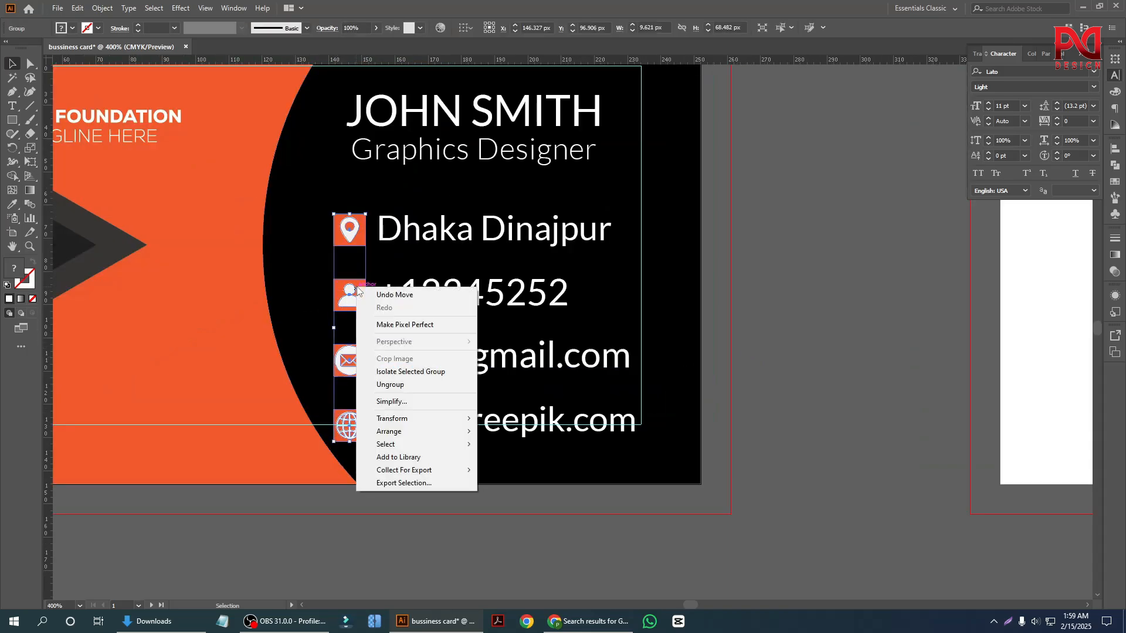
{"action": "left_click", "coordinate": [419, 383]}
{"action": "scroll", "coordinate": [389, 363], "scroll_direction": "up", "scroll_amount": 1}
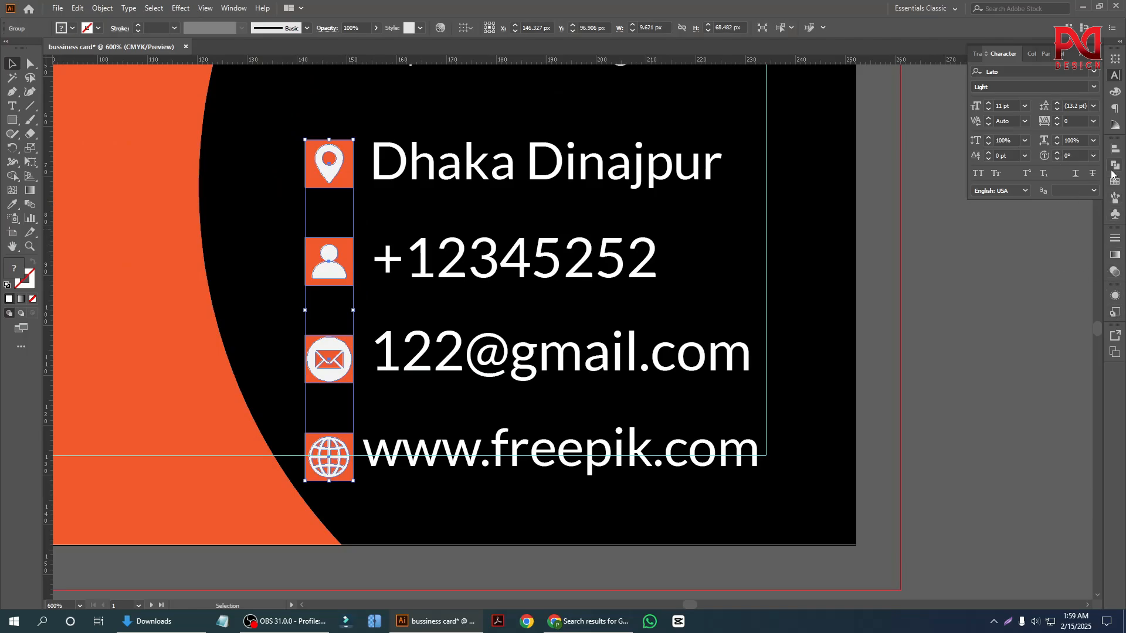
{"action": "left_click", "coordinate": [1115, 149]}
{"action": "left_click", "coordinate": [1087, 244]}
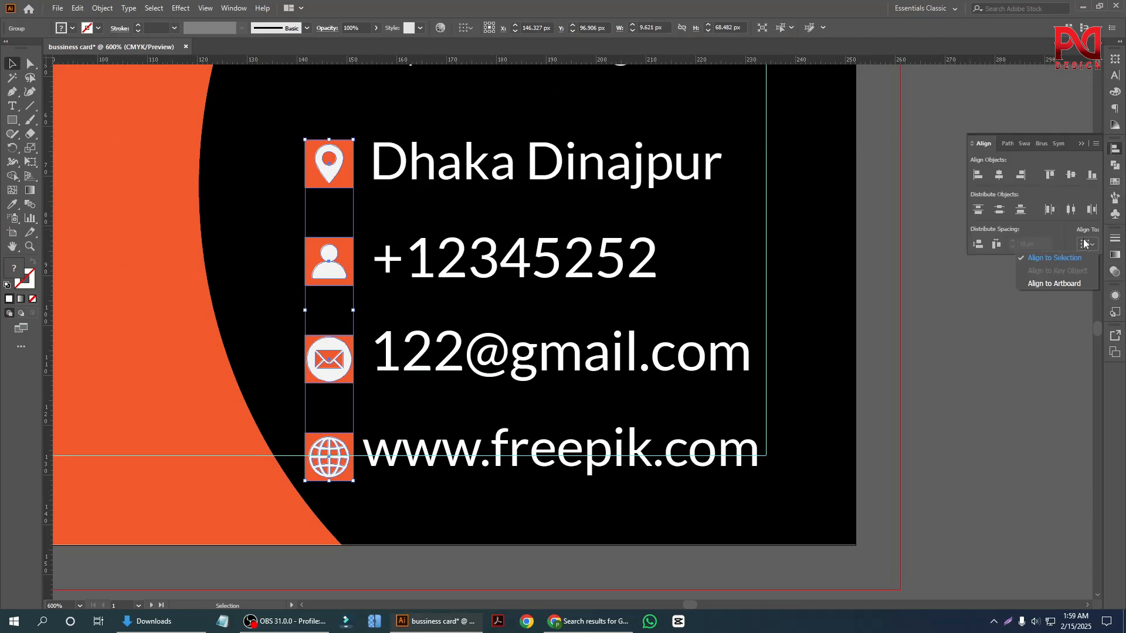
{"action": "left_click", "coordinate": [1063, 259]}
{"action": "left_click", "coordinate": [980, 407]}
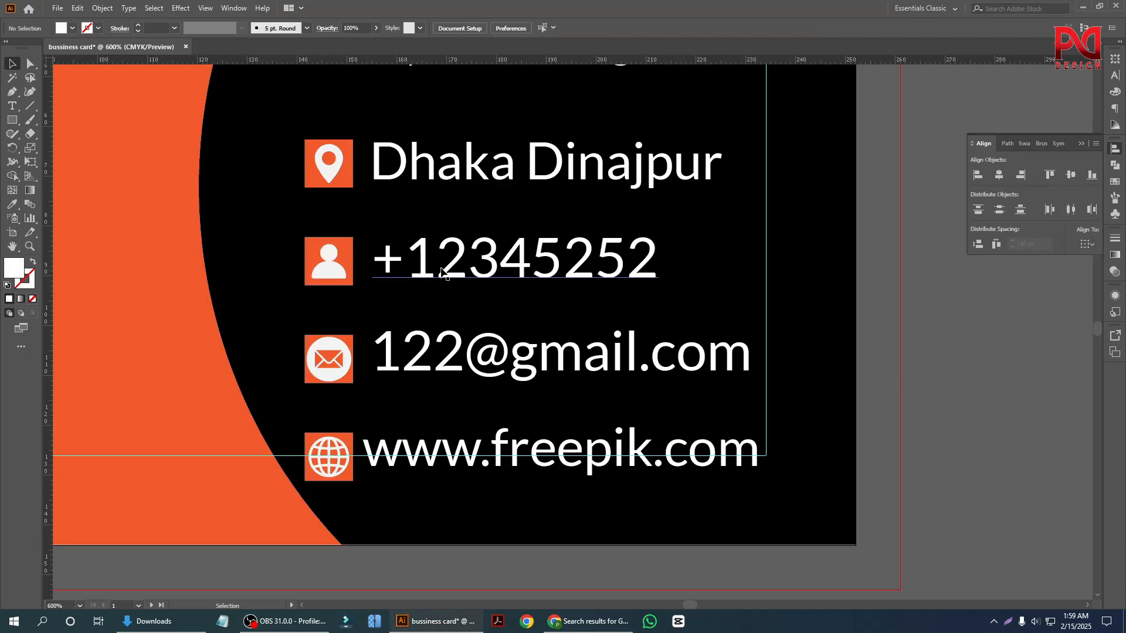
{"action": "right_click", "coordinate": [326, 256]}
{"action": "left_click", "coordinate": [350, 354]}
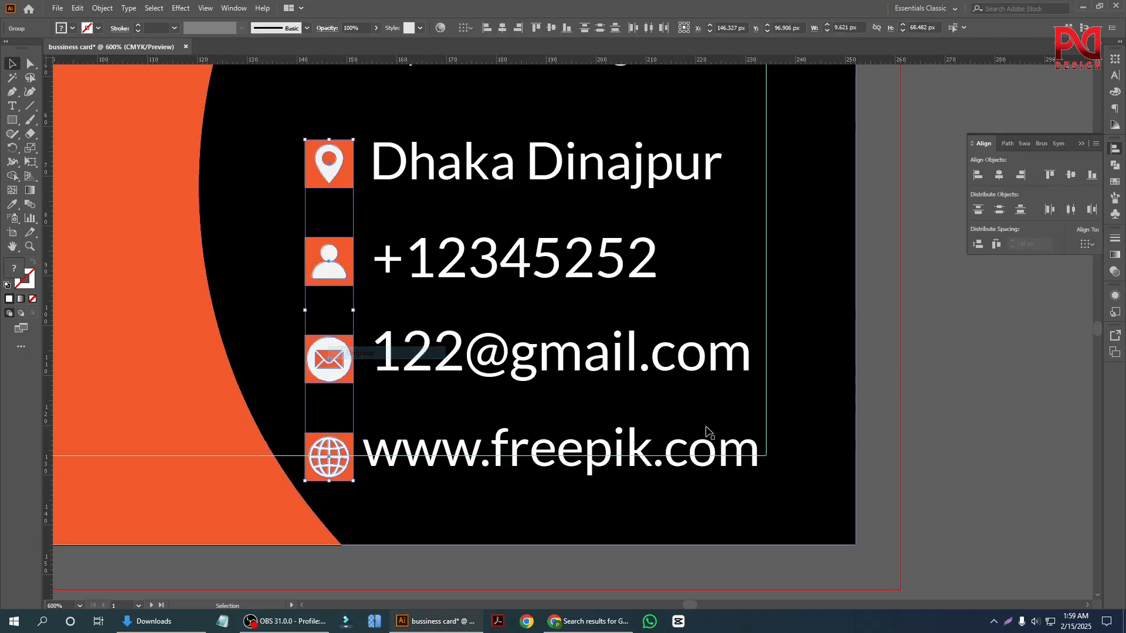
{"action": "left_click", "coordinate": [920, 387]}
Distribute the four icon badges vertically with 5 px spacing, using the globe badge as the key object.
{"action": "left_click", "coordinate": [329, 170]}
{"action": "left_click", "coordinate": [329, 266], "text": "shift"}
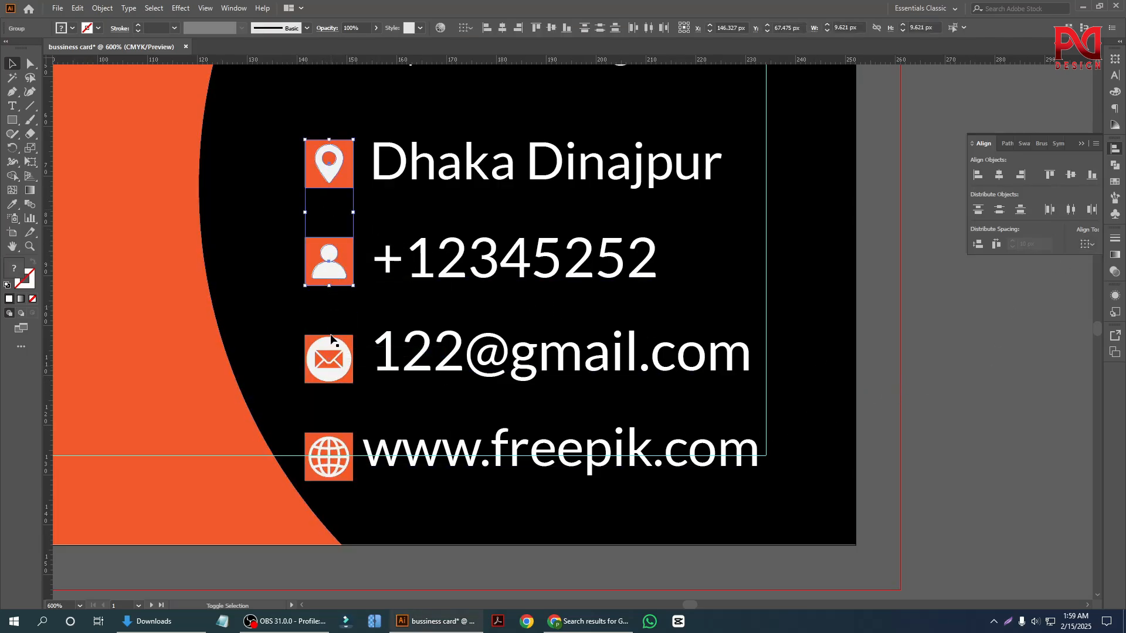
{"action": "left_click", "coordinate": [330, 375], "text": "shift"}
{"action": "left_click", "coordinate": [329, 457], "text": "shift"}
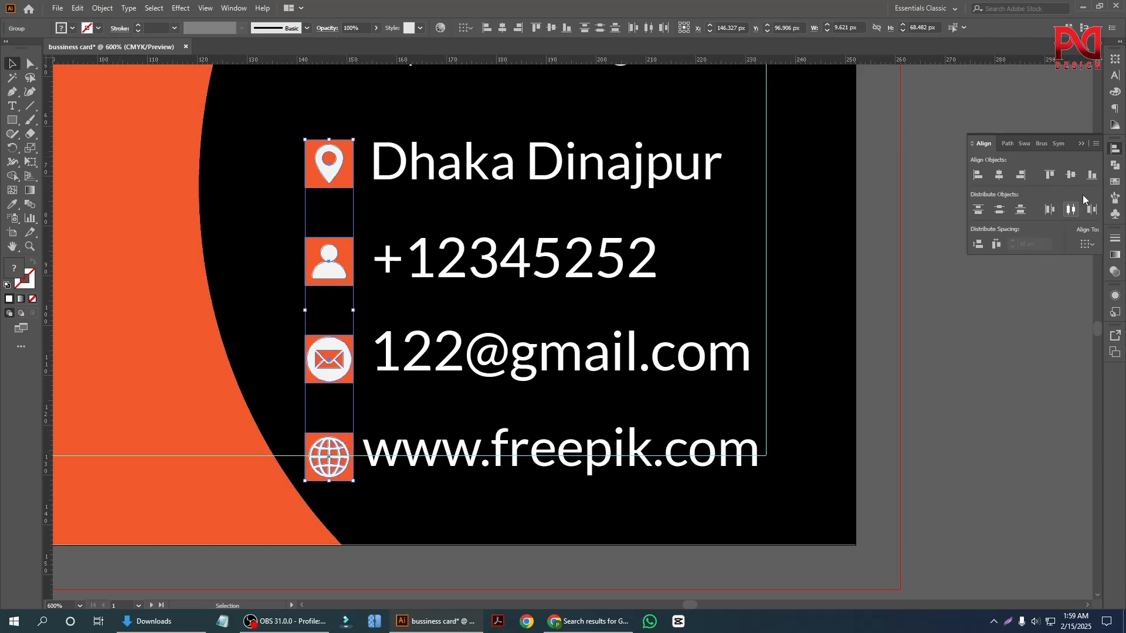
{"action": "left_click", "coordinate": [1085, 246]}
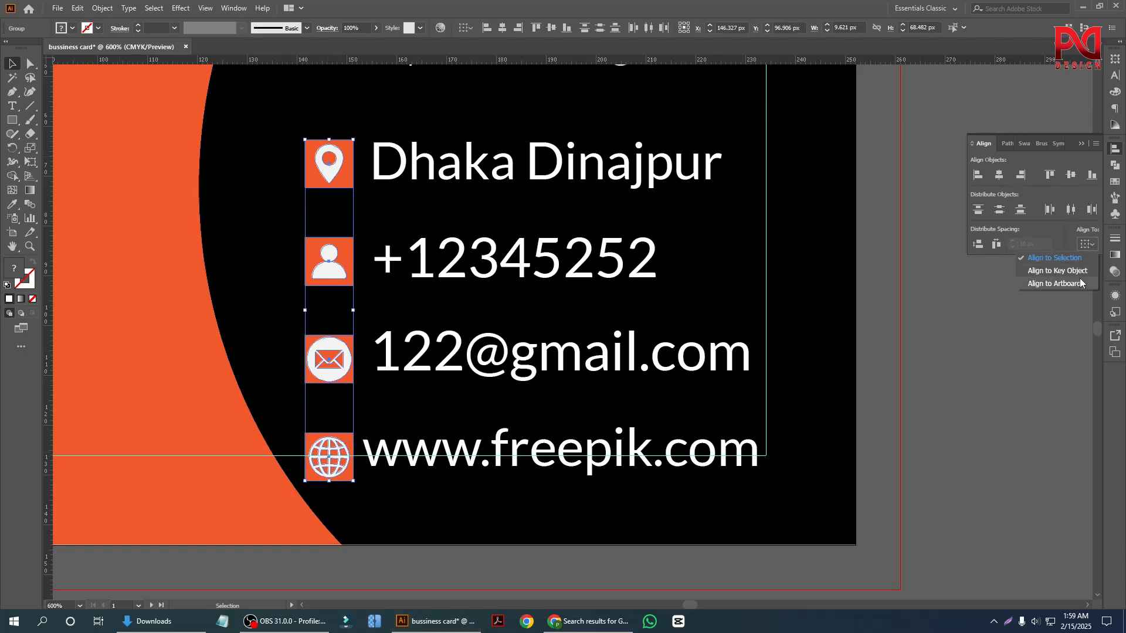
{"action": "left_click", "coordinate": [1067, 271]}
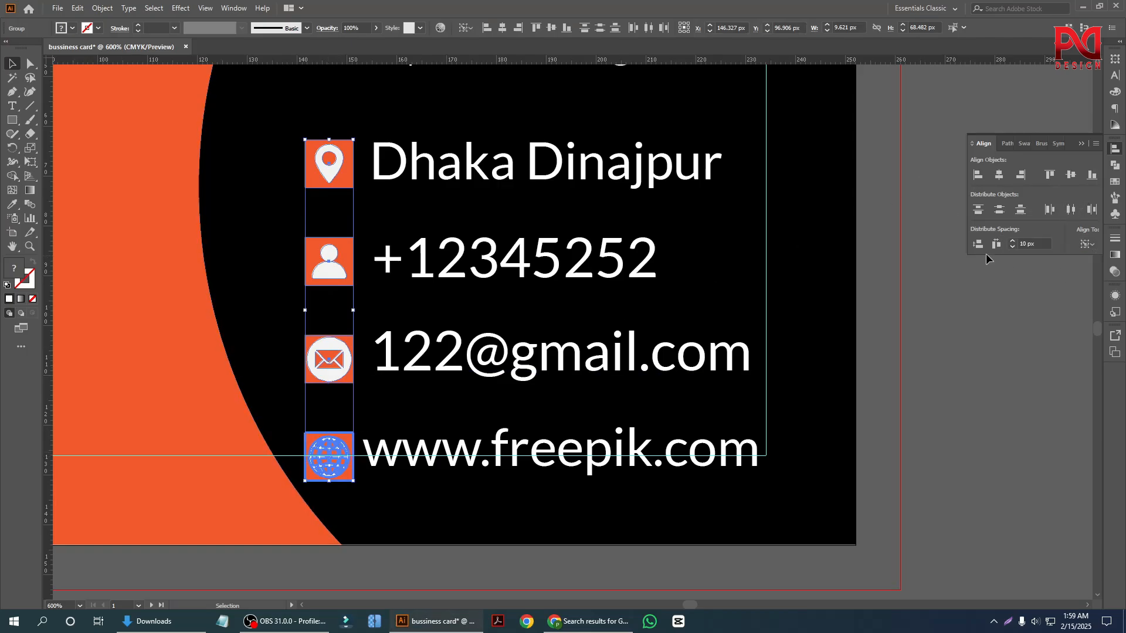
{"action": "double_click", "coordinate": [1025, 244]}
{"action": "type", "text": "5"}
{"action": "key", "text": "Return"}
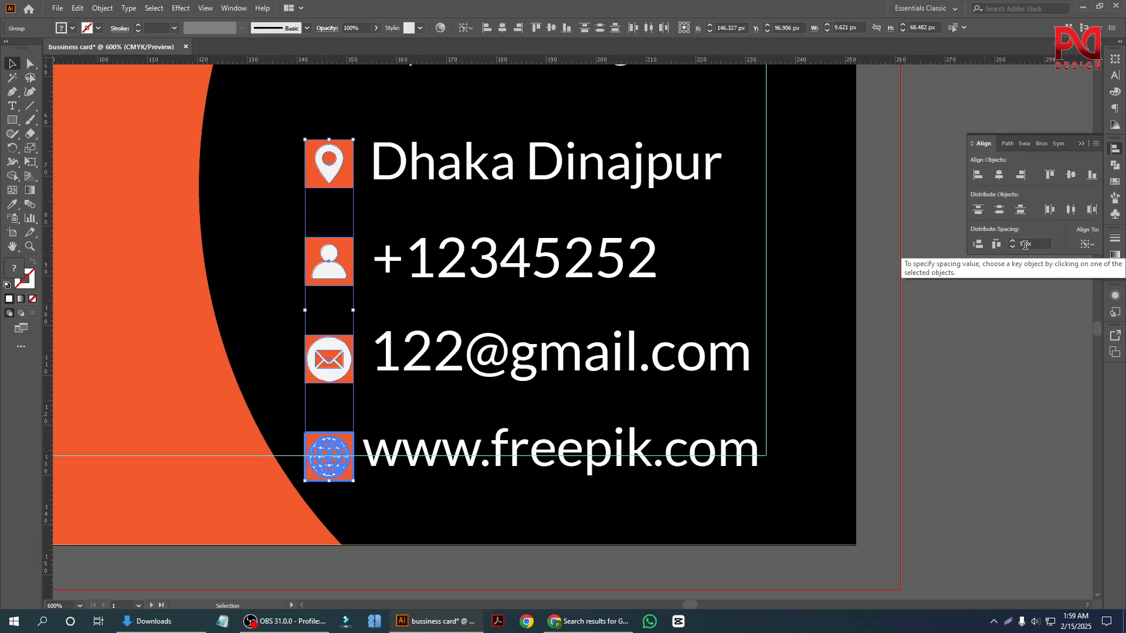
{"action": "left_click", "coordinate": [985, 245]}
Change the document's ruler units to inches and deselect the badges.
{"action": "scroll", "coordinate": [389, 370], "scroll_direction": "down", "scroll_amount": 1}
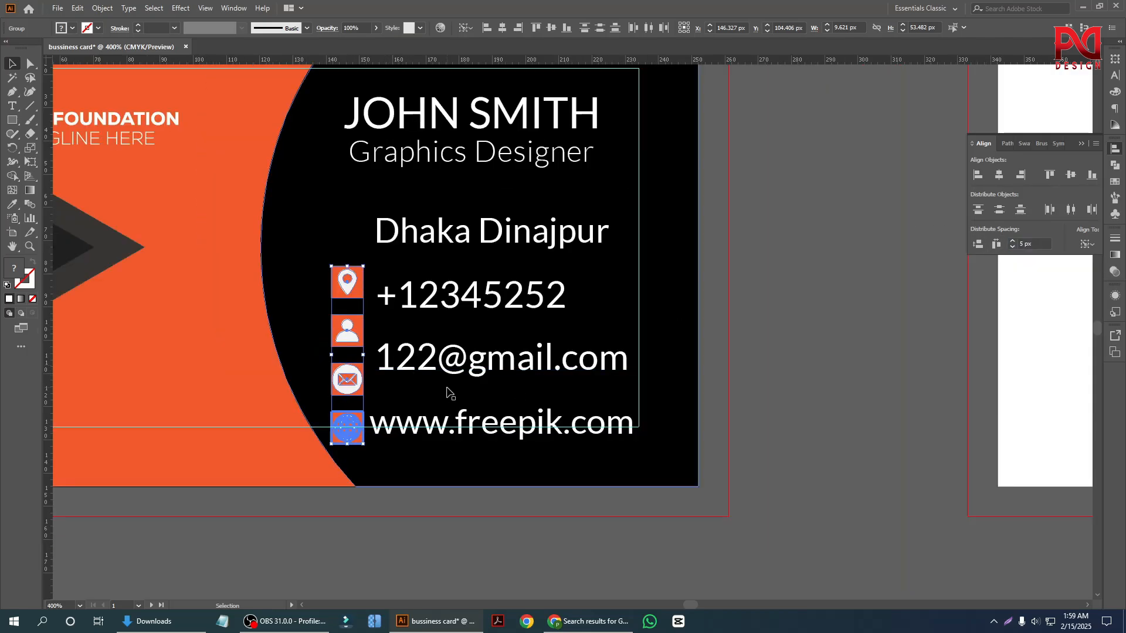
{"action": "scroll", "coordinate": [410, 394], "scroll_direction": "up", "scroll_amount": 1}
{"action": "scroll", "coordinate": [352, 399], "scroll_direction": "down", "scroll_amount": 1}
{"action": "scroll", "coordinate": [328, 378], "scroll_direction": "up", "scroll_amount": 2}
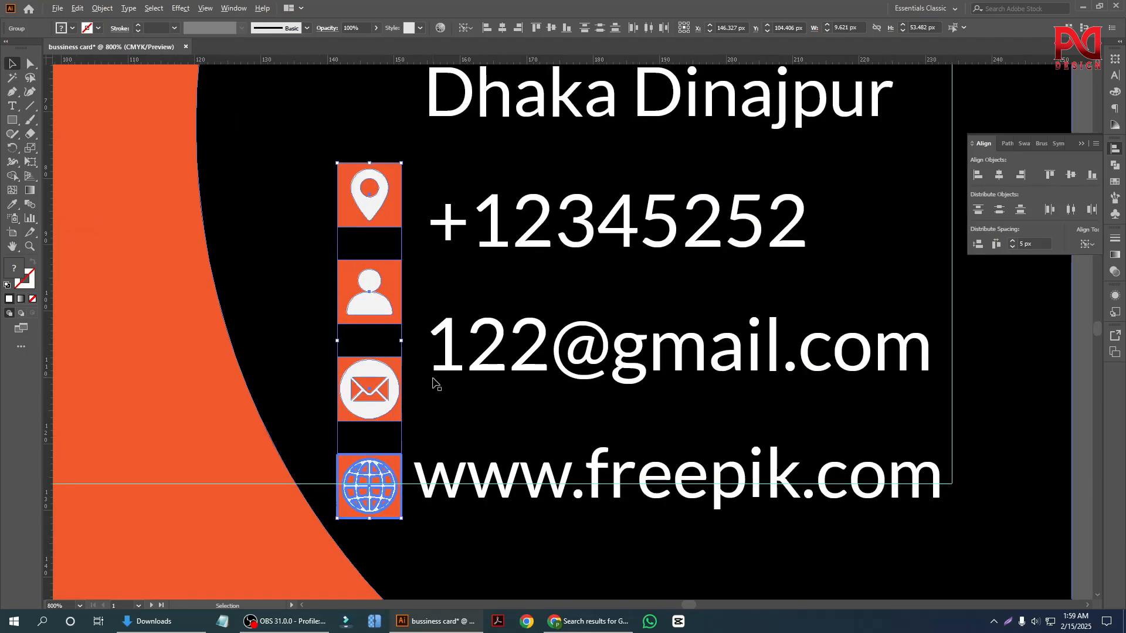
{"action": "scroll", "coordinate": [434, 382], "scroll_direction": "down", "scroll_amount": 3}
{"action": "scroll", "coordinate": [442, 319], "scroll_direction": "up", "scroll_amount": 2}
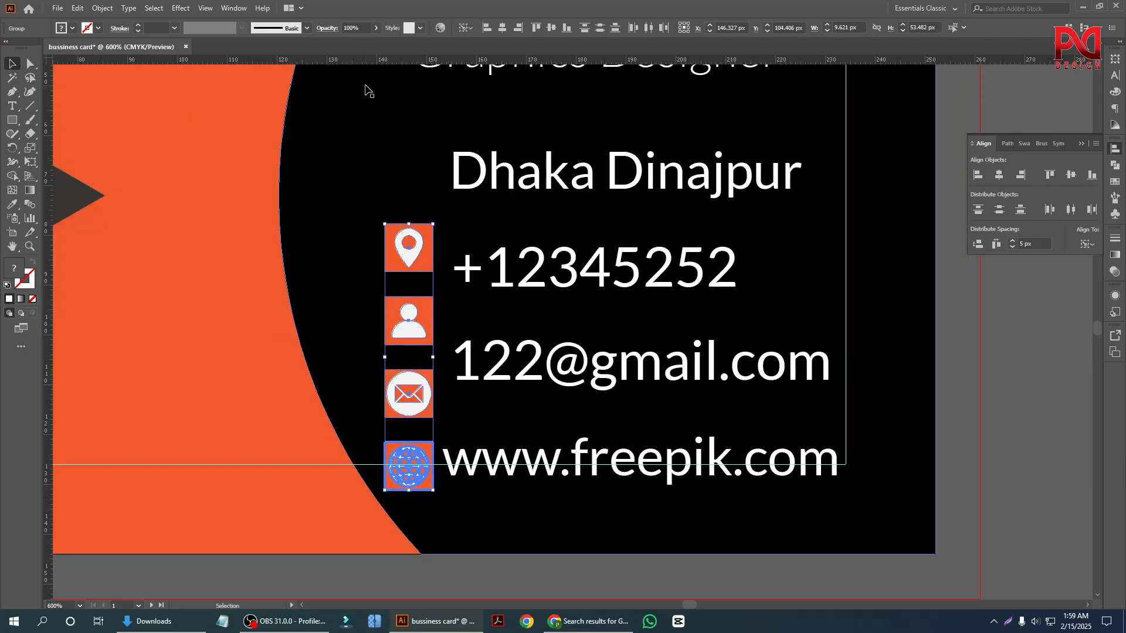
{"action": "right_click", "coordinate": [363, 60]}
{"action": "left_click", "coordinate": [403, 97]}
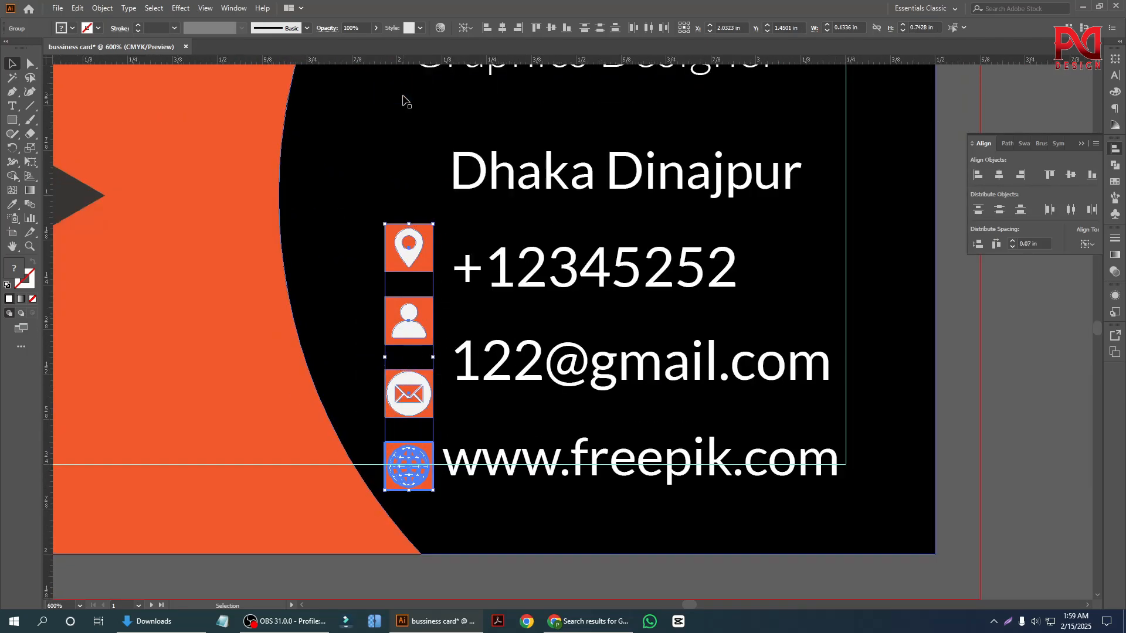
{"action": "left_click", "coordinate": [1012, 436]}
Reduce the font size of the address, phone, e-mail and website lines together to 8 pt.
{"action": "scroll", "coordinate": [441, 420], "scroll_direction": "down", "scroll_amount": 3}
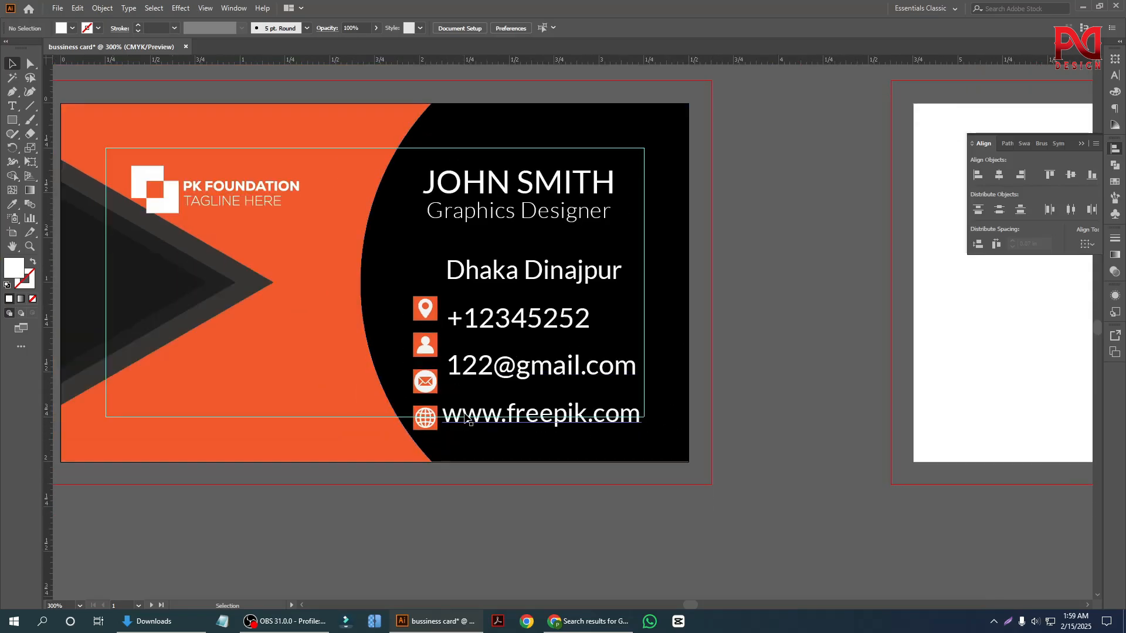
{"action": "scroll", "coordinate": [466, 418], "scroll_direction": "down", "scroll_amount": 1}
{"action": "scroll", "coordinate": [465, 395], "scroll_direction": "up", "scroll_amount": 2}
{"action": "scroll", "coordinate": [465, 381], "scroll_direction": "up", "scroll_amount": 1}
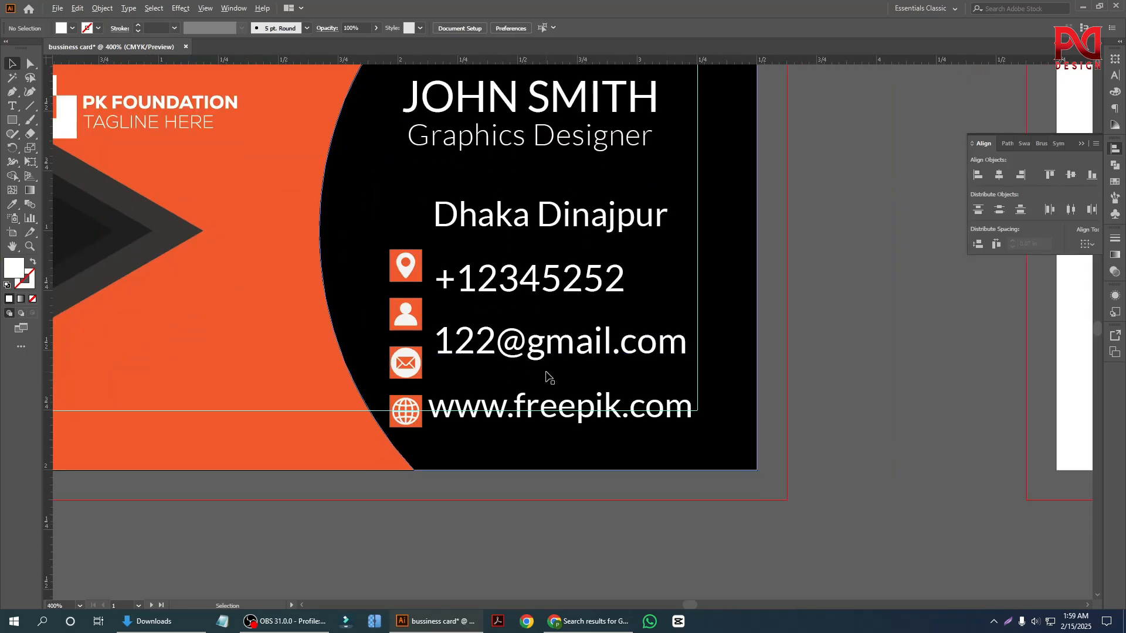
{"action": "scroll", "coordinate": [528, 387], "scroll_direction": "up", "scroll_amount": 1}
{"action": "left_click", "coordinate": [510, 391]}
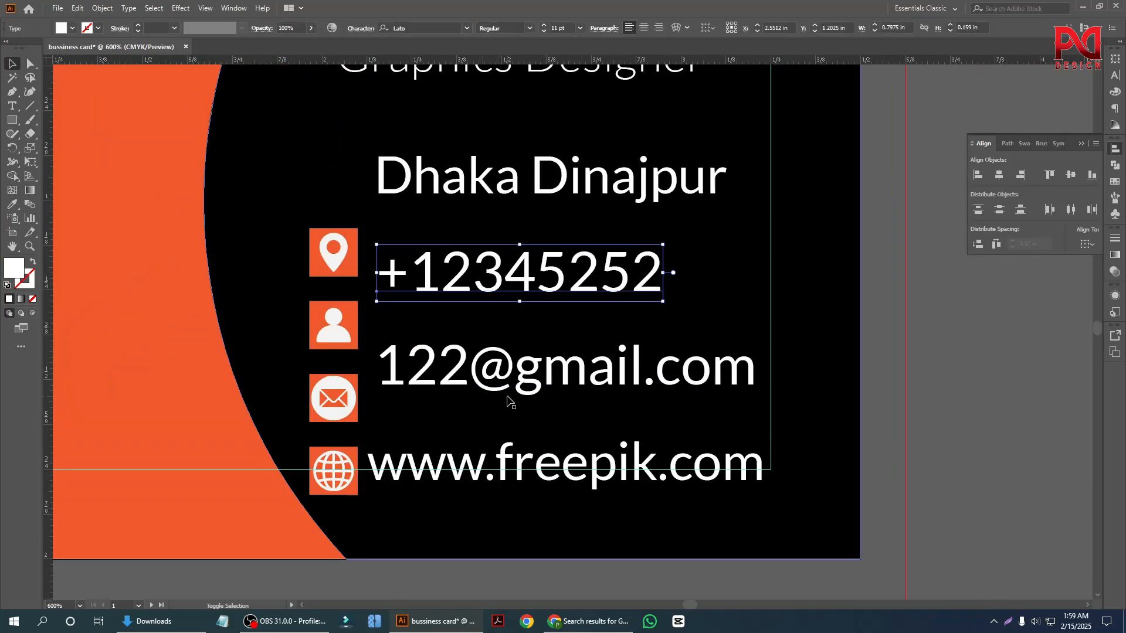
{"action": "left_click", "coordinate": [504, 463], "text": "shift"}
{"action": "left_click", "coordinate": [513, 163], "text": "shift"}
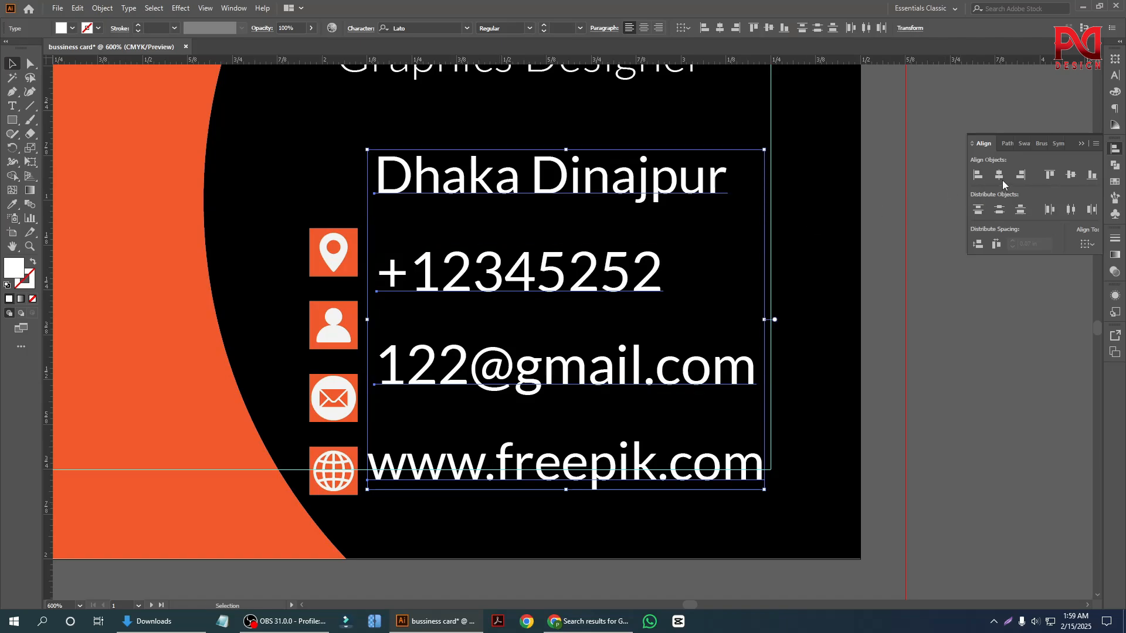
{"action": "left_click", "coordinate": [1115, 76]}
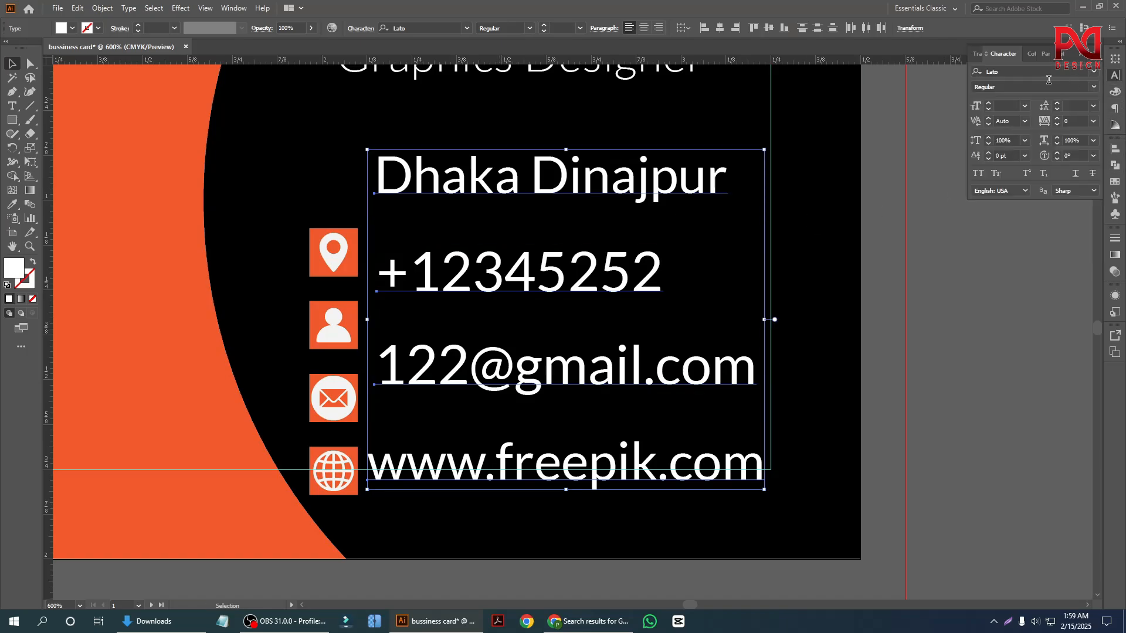
{"action": "left_click", "coordinate": [987, 110]}
{"action": "left_click", "coordinate": [988, 109]}
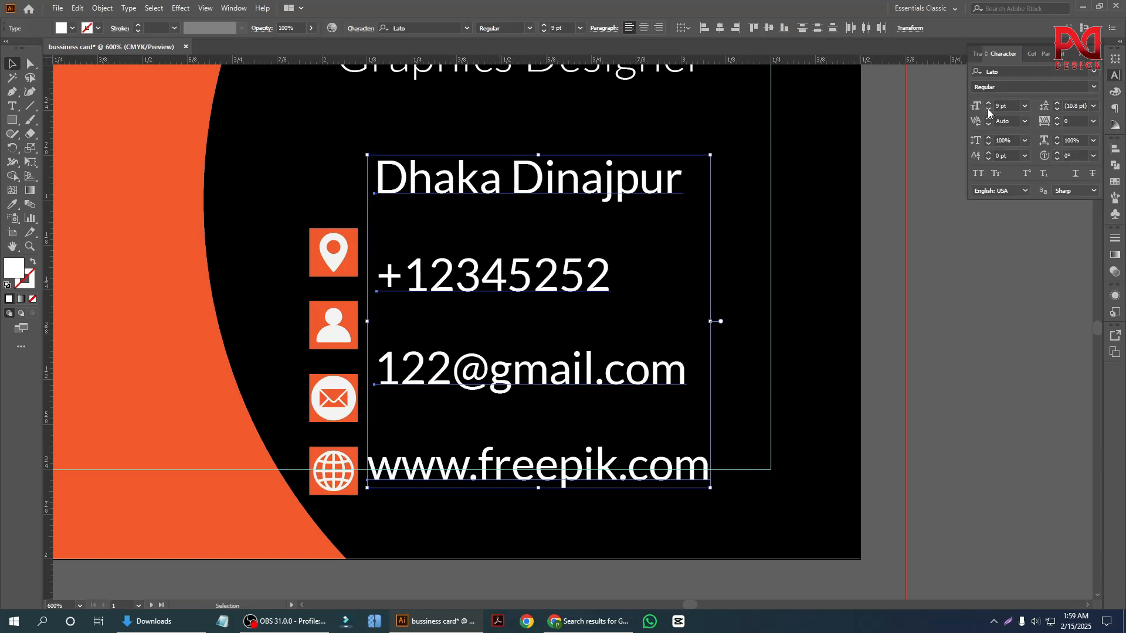
{"action": "left_click", "coordinate": [987, 109]}
{"action": "left_click", "coordinate": [573, 243]}
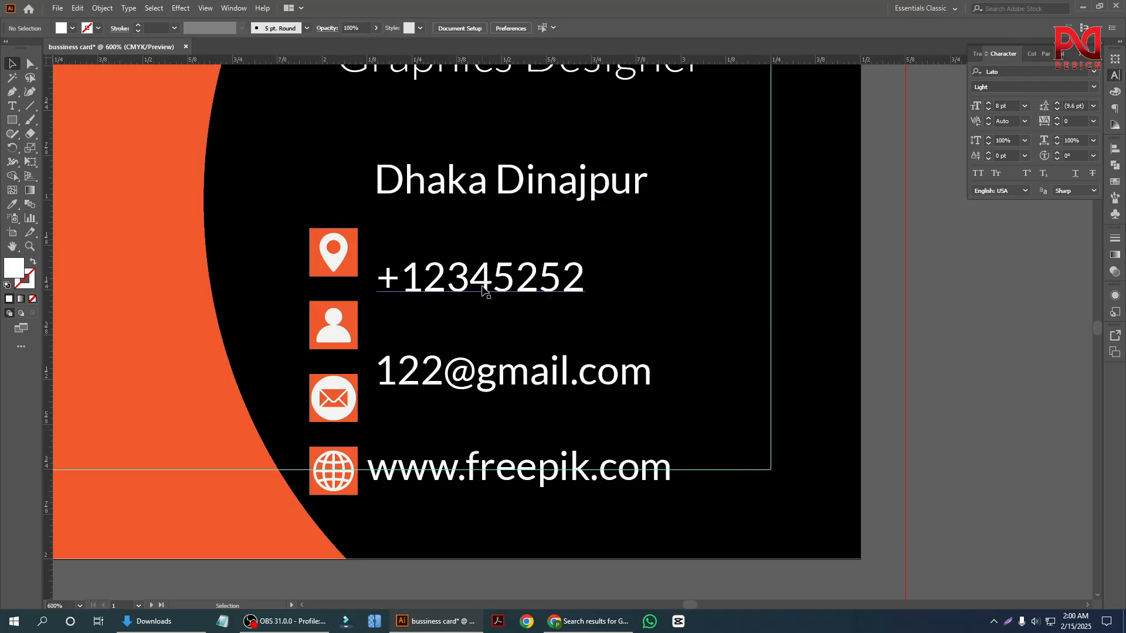
Move the phone number down beside the person badge and the address line down beside the location pin badge.
{"action": "left_click_drag", "start_coordinate": [482, 290], "coordinate": [482, 338]}
{"action": "left_click_drag", "start_coordinate": [491, 197], "coordinate": [485, 269]}
{"action": "scroll", "coordinate": [478, 240], "scroll_direction": "down", "scroll_amount": 1}
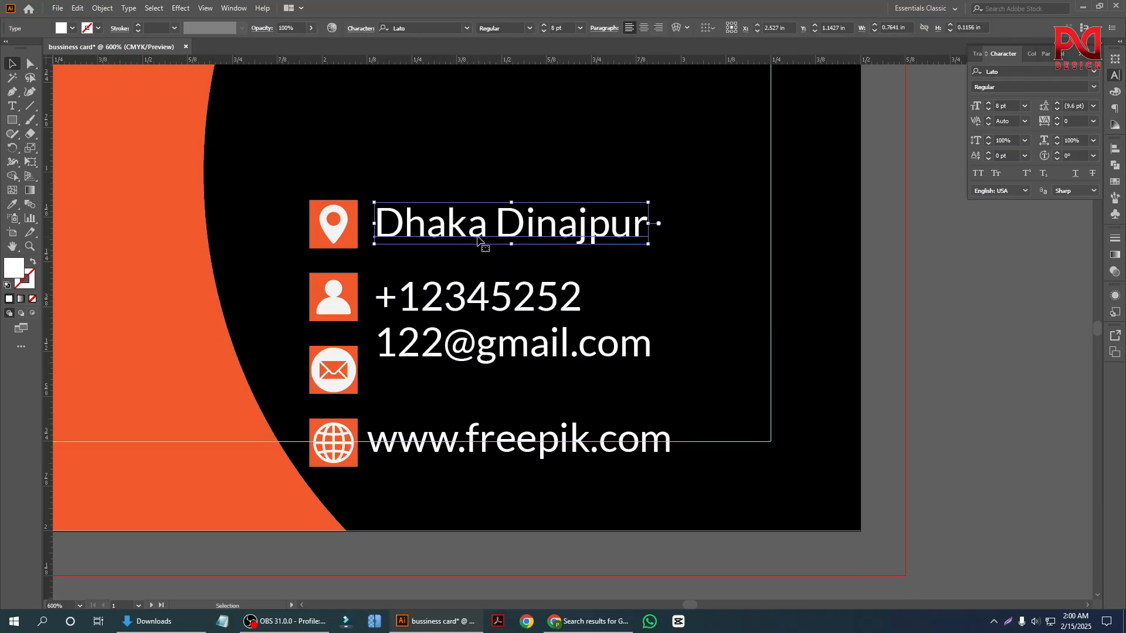
Try to distribute the address line and the location pin badge vertically by their centres.
{"action": "left_click", "coordinate": [333, 225], "text": "shift"}
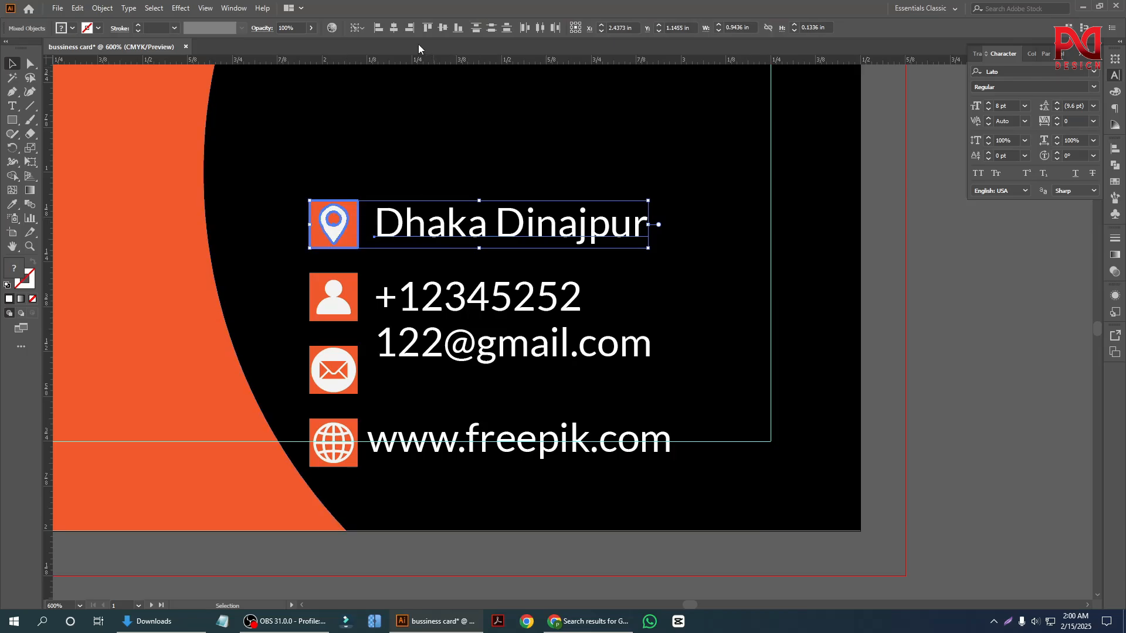
{"action": "left_click", "coordinate": [491, 27]}
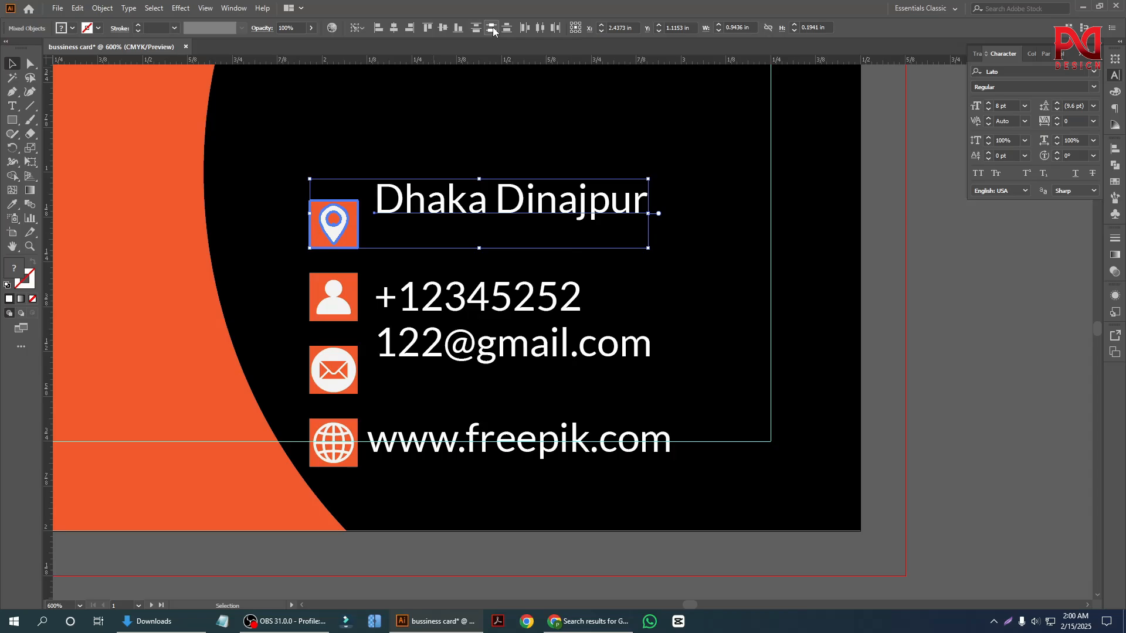
{"action": "key", "text": "ctrl+z"}
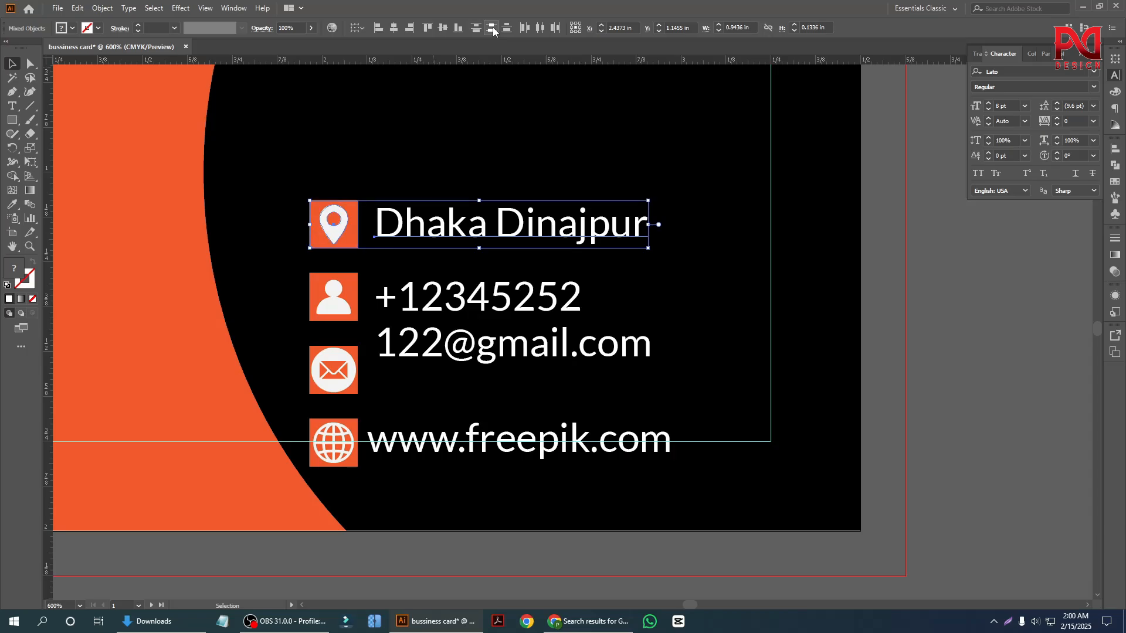
{"action": "left_click", "coordinate": [350, 234]}
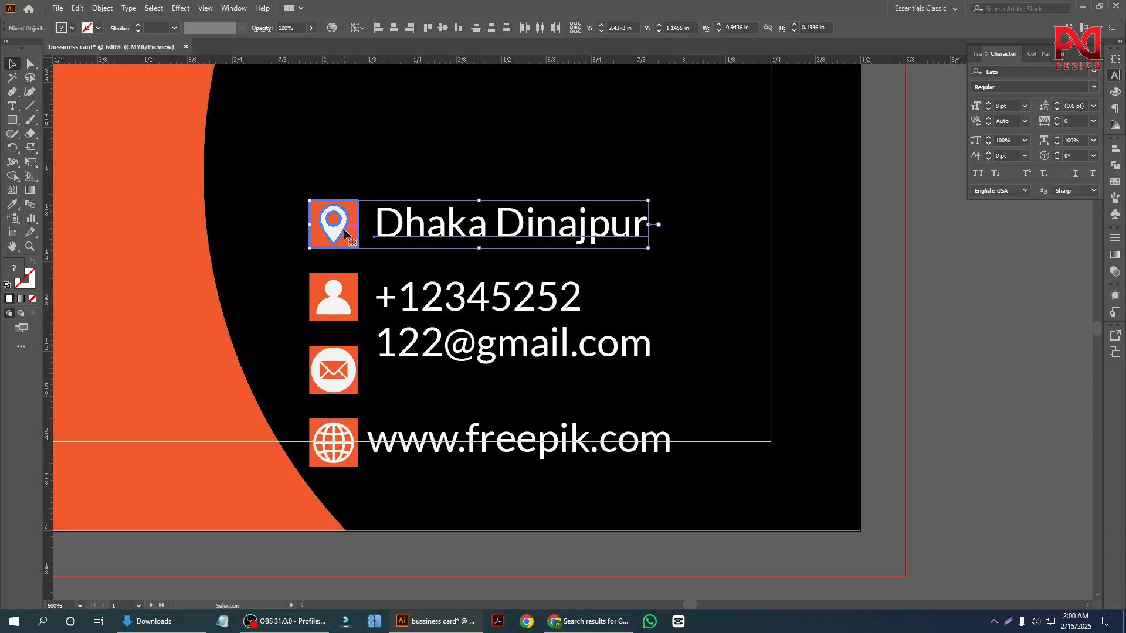
{"action": "left_click", "coordinate": [490, 32]}
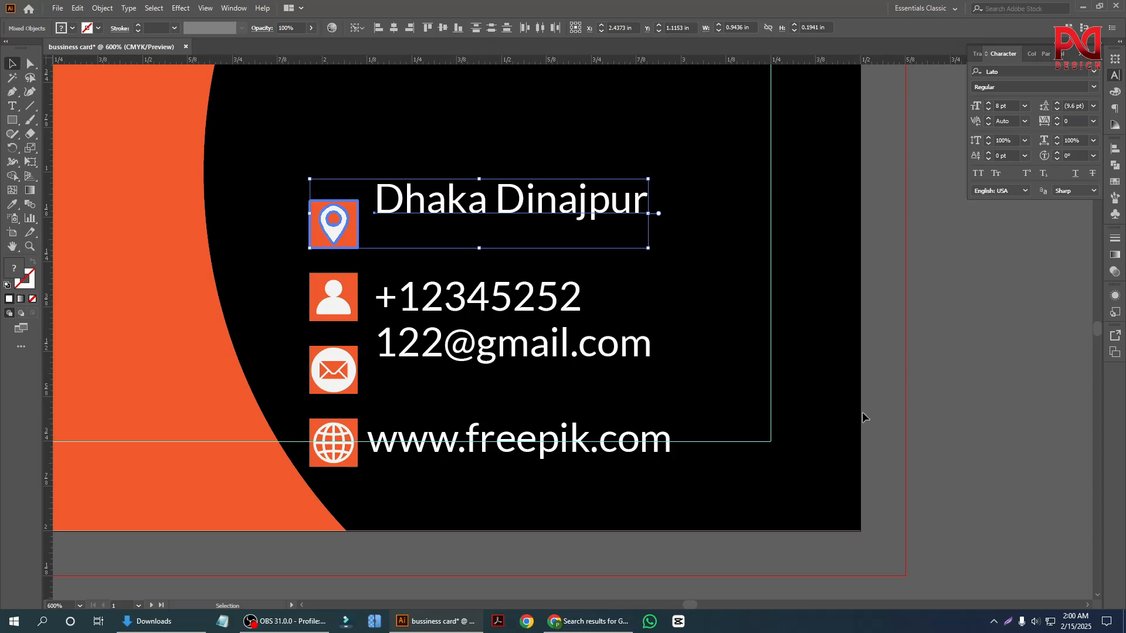
{"action": "left_click", "coordinate": [986, 354]}
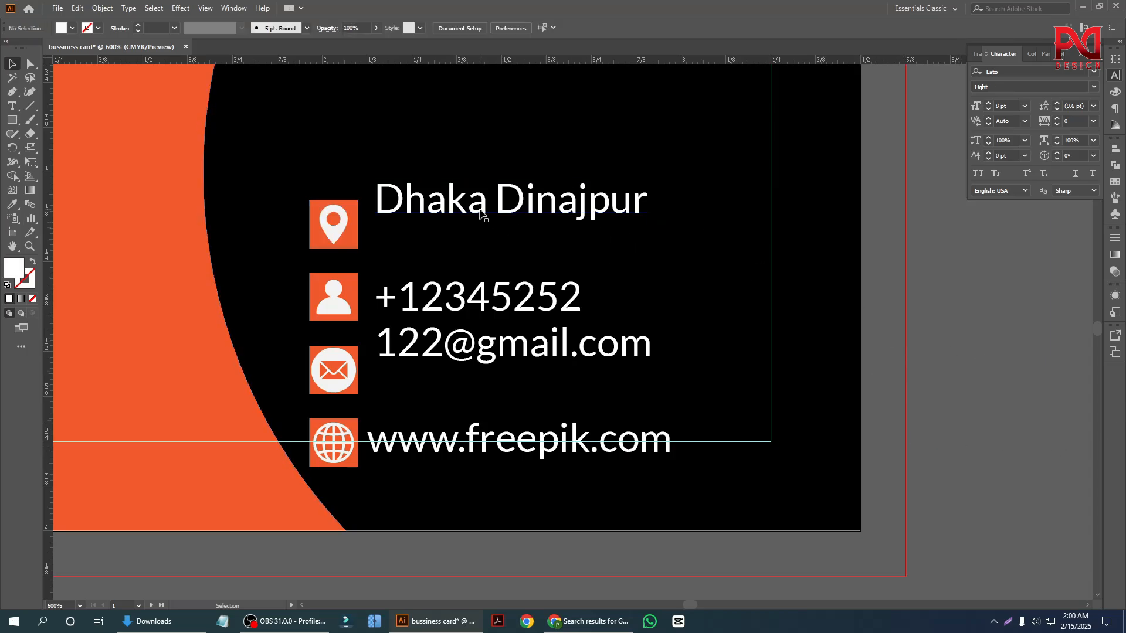
Vertically centre the address line on the location pin badge, and the phone number on the person badge.
{"action": "left_click", "coordinate": [482, 214]}
{"action": "left_click", "coordinate": [349, 231], "text": "shift"}
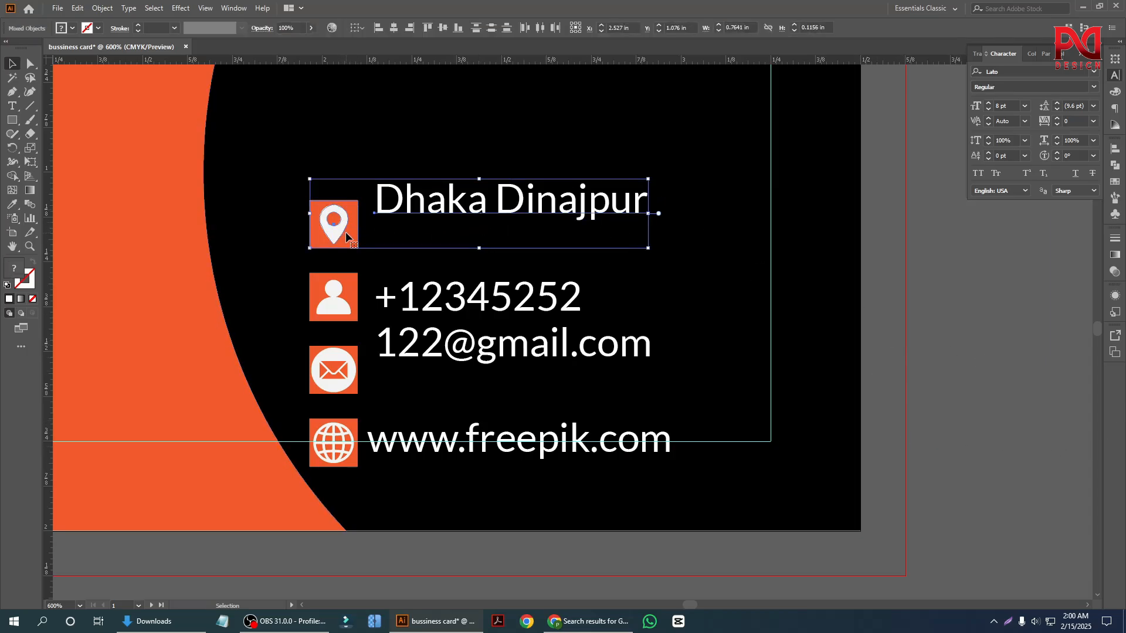
{"action": "left_click", "coordinate": [439, 32]}
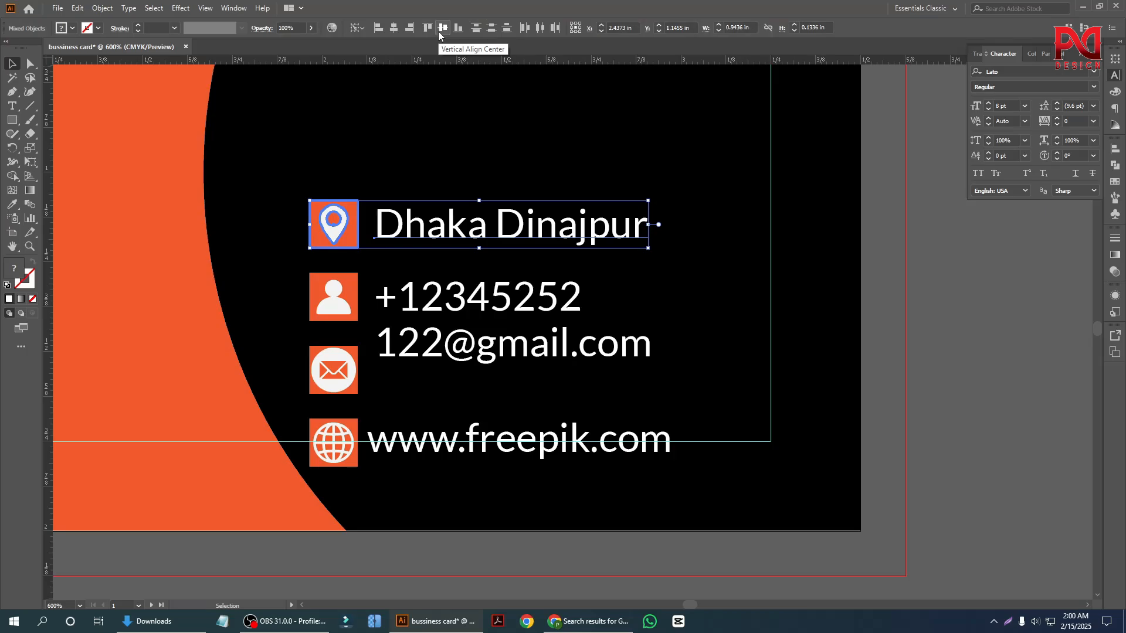
{"action": "left_click", "coordinate": [905, 293]}
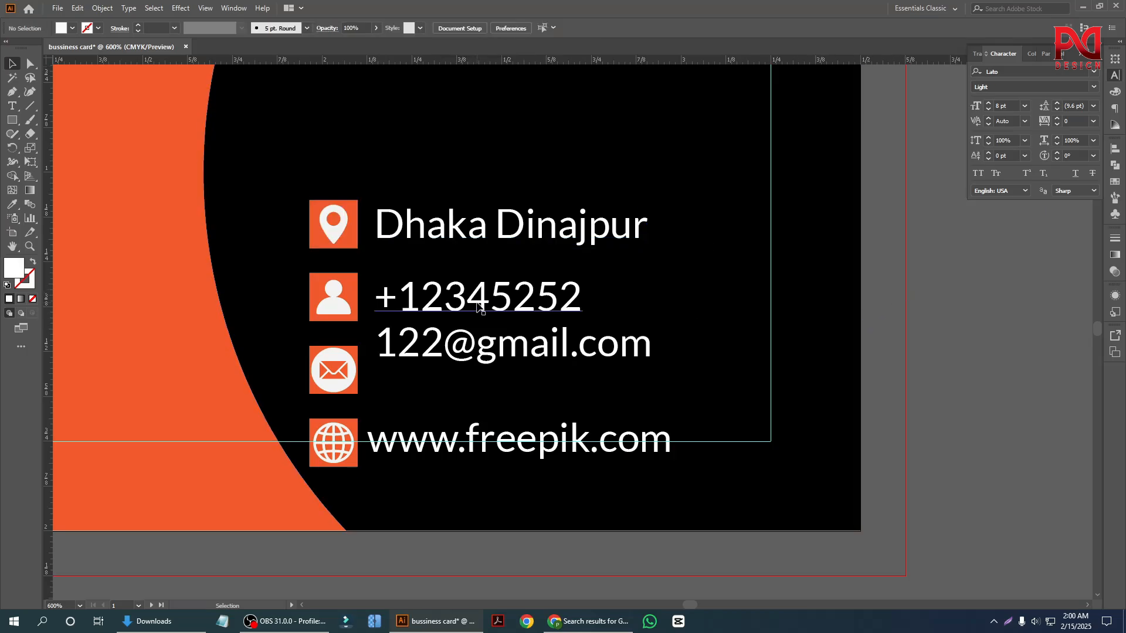
{"action": "left_click", "coordinate": [422, 297]}
{"action": "left_click", "coordinate": [343, 298], "text": "shift"}
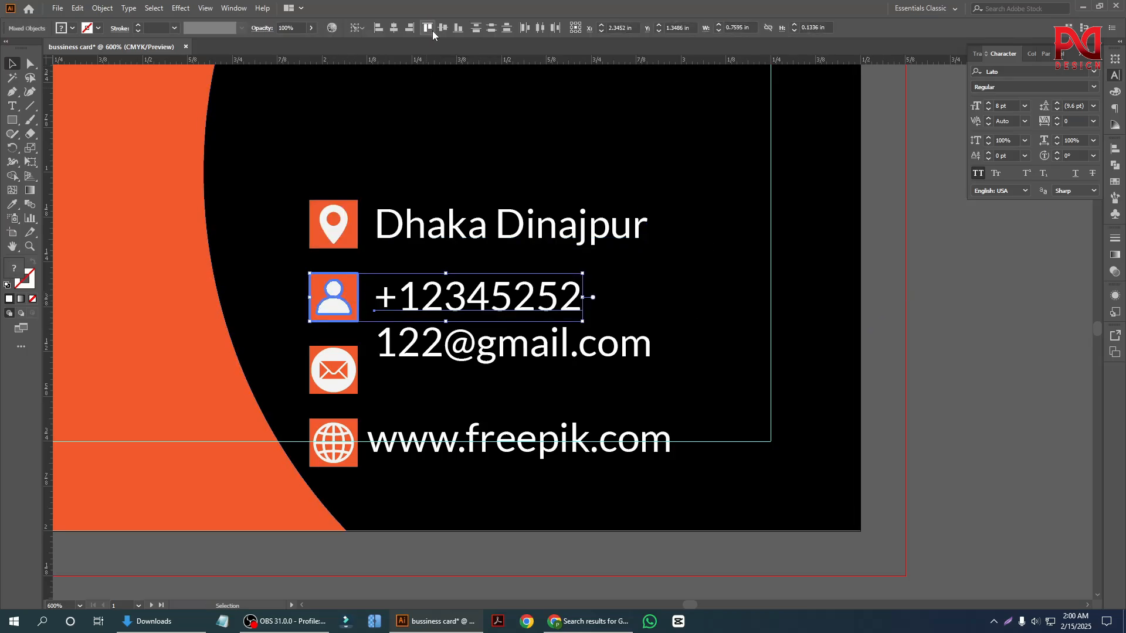
{"action": "left_click", "coordinate": [916, 344]}
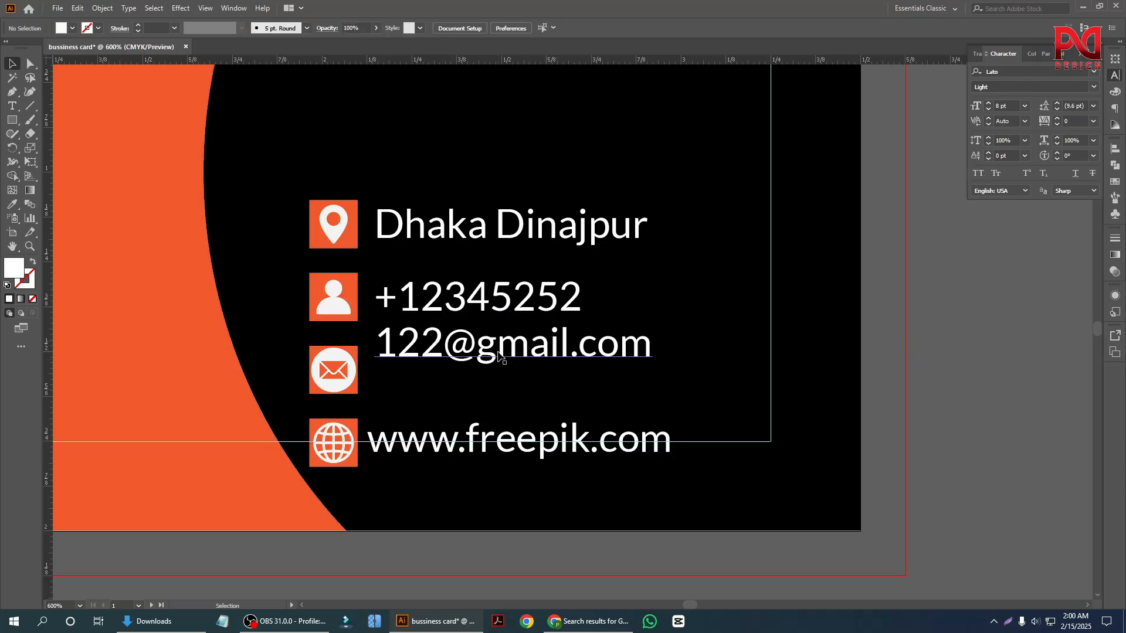
Vertically centre the e-mail line on the envelope badge, and the website line on the globe badge.
{"action": "left_click", "coordinate": [410, 345]}
{"action": "left_click", "coordinate": [315, 378], "text": "shift"}
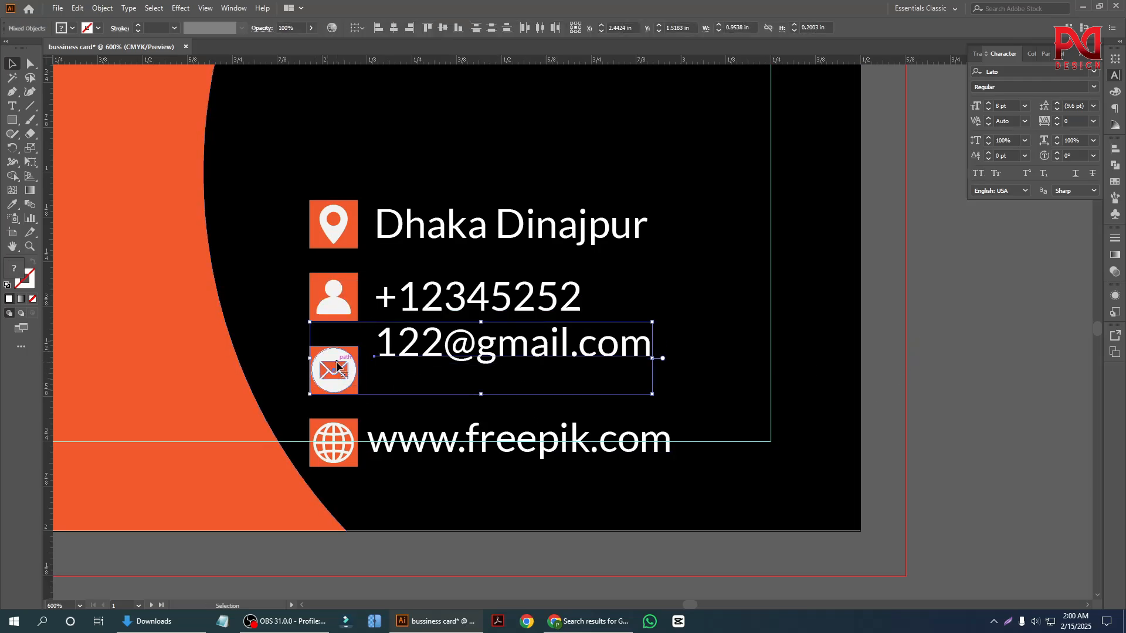
{"action": "left_click", "coordinate": [443, 27]}
{"action": "left_click", "coordinate": [914, 369]}
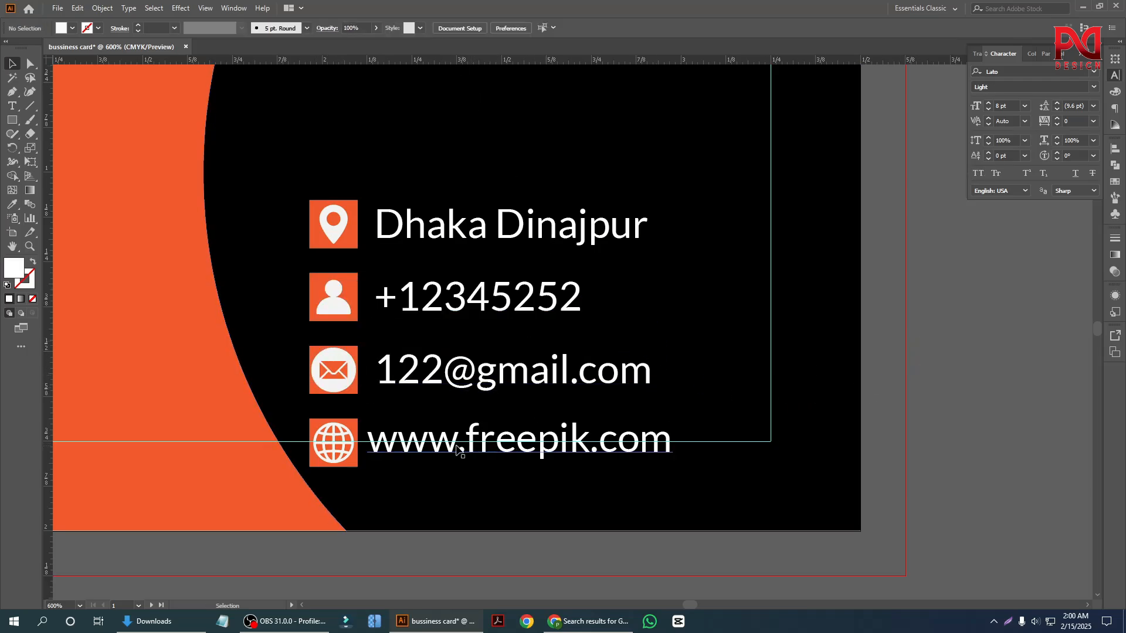
{"action": "left_click", "coordinate": [367, 451]}
{"action": "left_click", "coordinate": [331, 450], "text": "shift"}
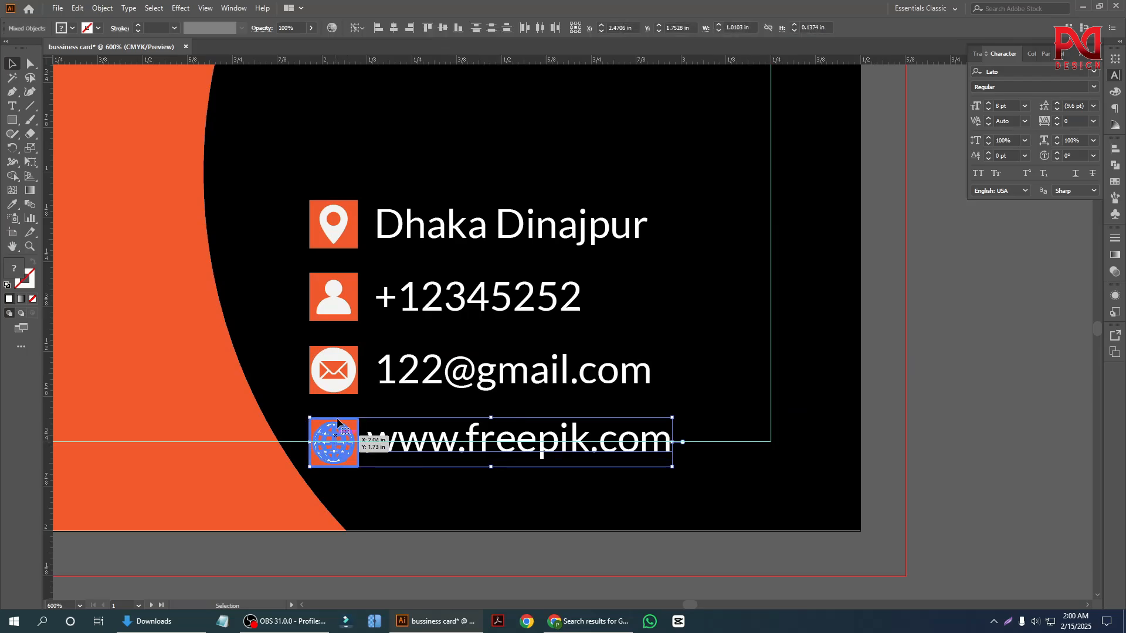
{"action": "left_click", "coordinate": [444, 32]}
{"action": "left_click", "coordinate": [902, 437]}
Lock the black curved background shape so the contact rows above it can be selected without it.
{"action": "scroll", "coordinate": [473, 391], "scroll_direction": "down", "scroll_amount": 1}
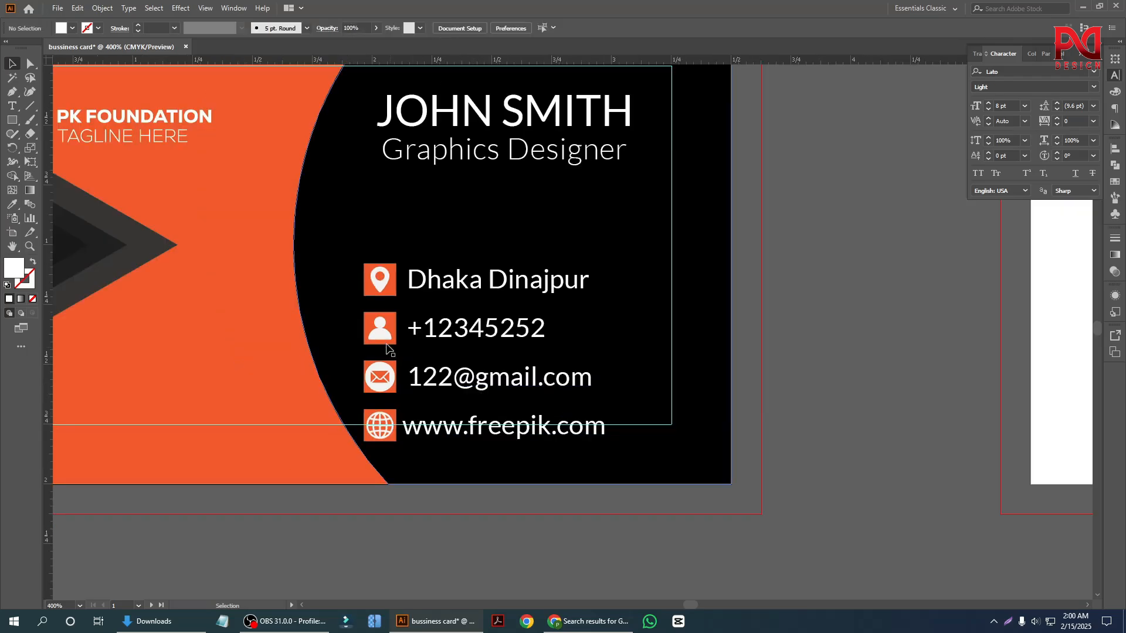
{"action": "left_click", "coordinate": [334, 317]}
{"action": "key", "text": "a"}
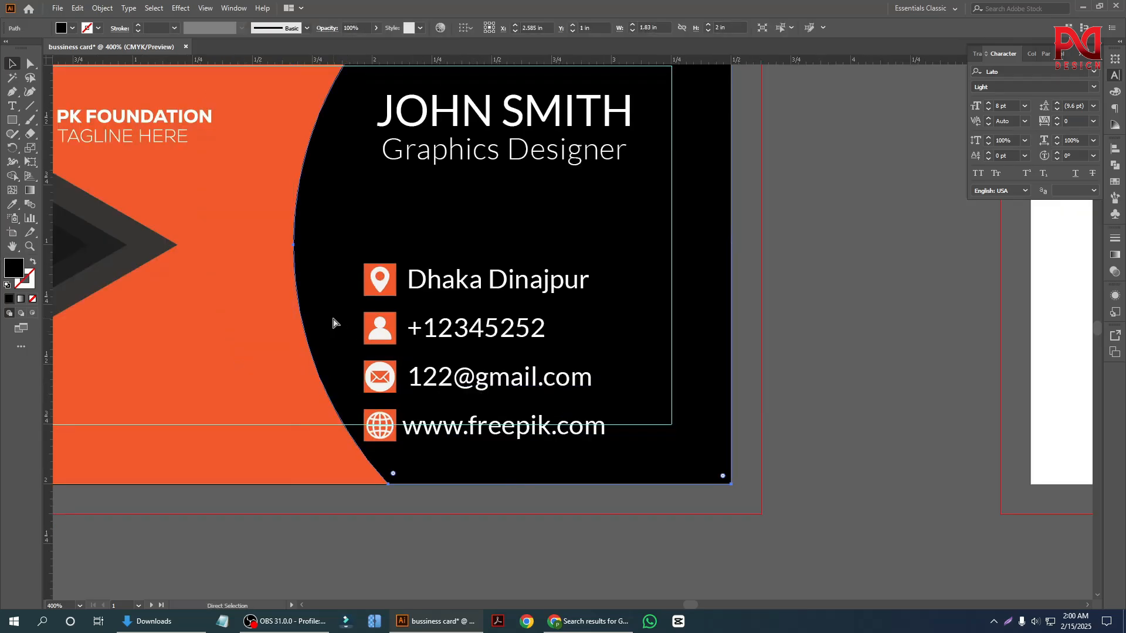
{"action": "key", "text": "v"}
{"action": "key", "text": "ctrl+shift+a"}
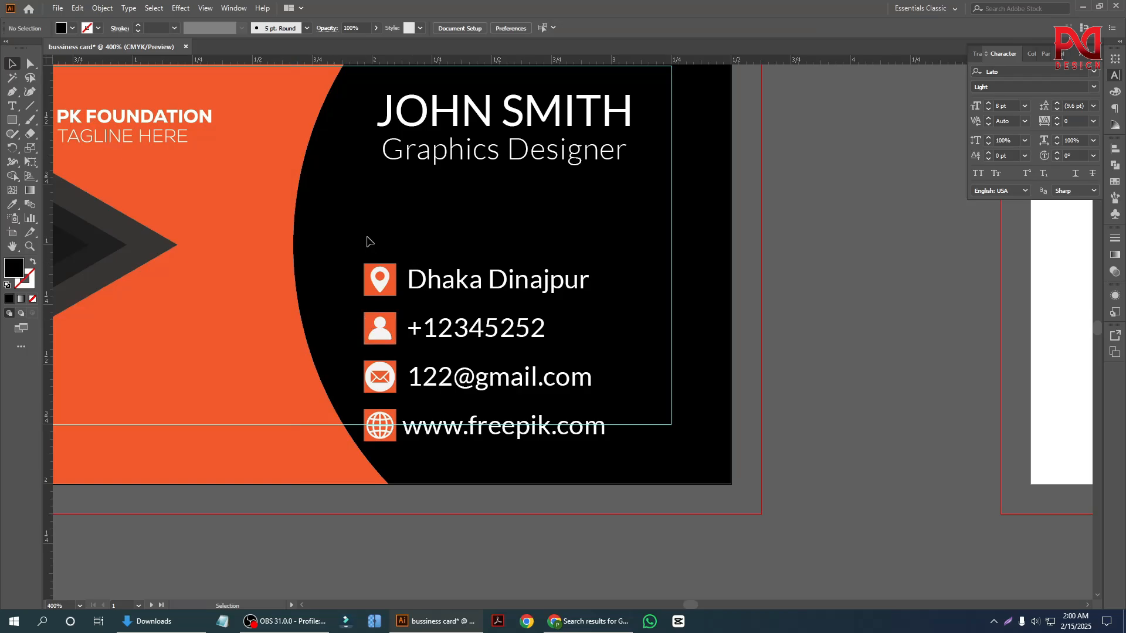
Group the four icon badges together with their contact lines.
{"action": "left_click_drag", "start_coordinate": [366, 240], "coordinate": [609, 466]}
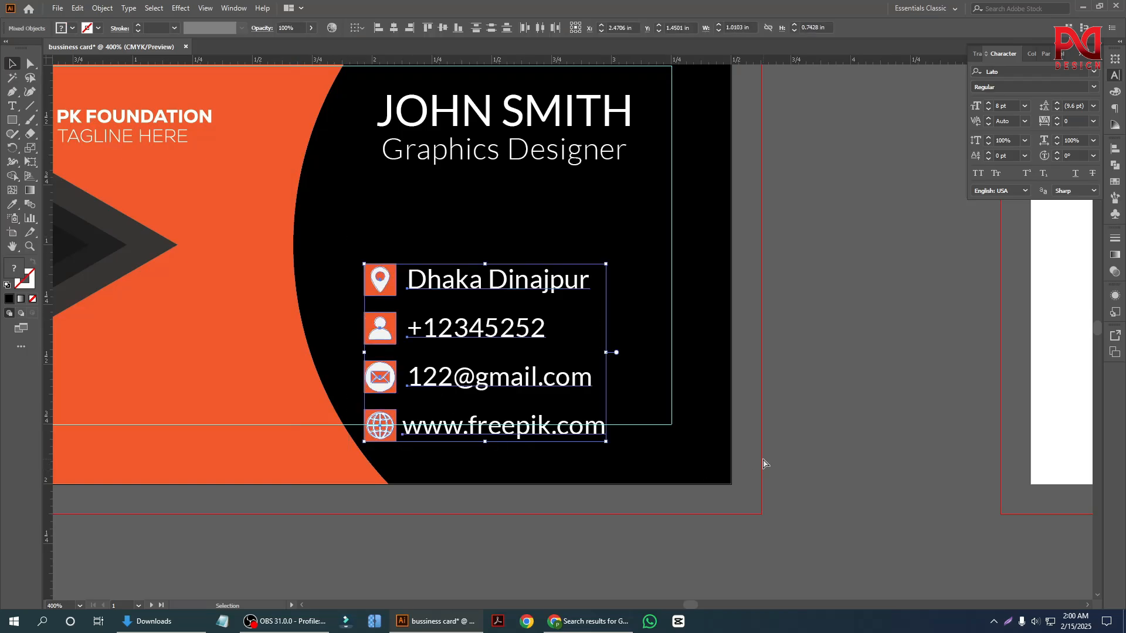
{"action": "left_click", "coordinate": [782, 433]}
{"action": "scroll", "coordinate": [597, 418], "scroll_direction": "down", "scroll_amount": 2, "text": "alt"}
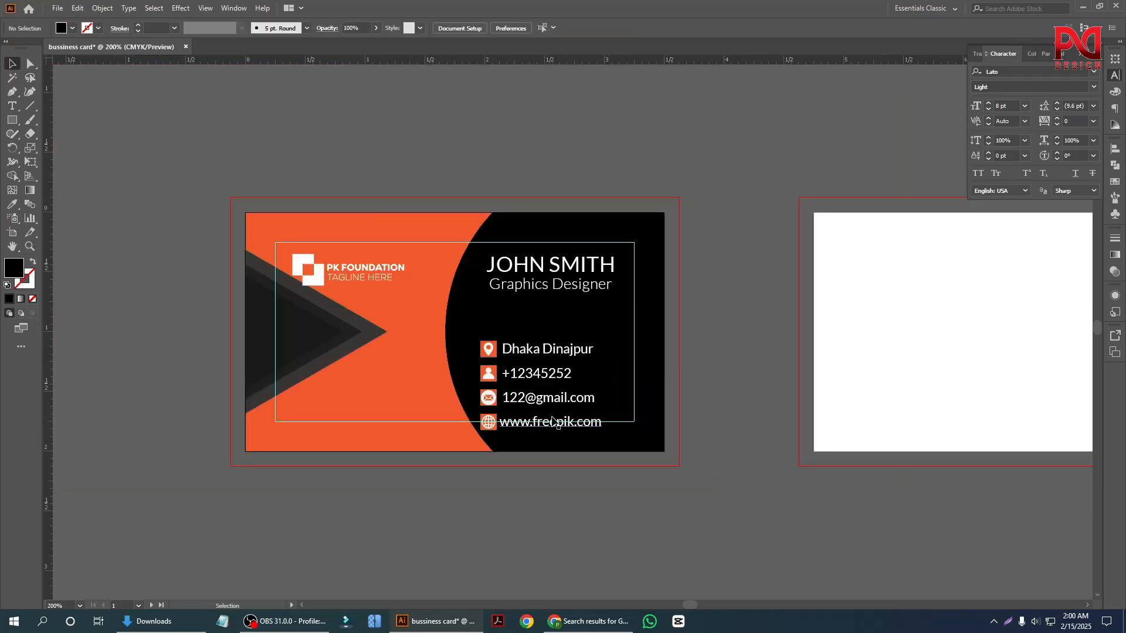
{"action": "scroll", "coordinate": [421, 427], "scroll_direction": "up", "scroll_amount": 2, "text": "alt"}
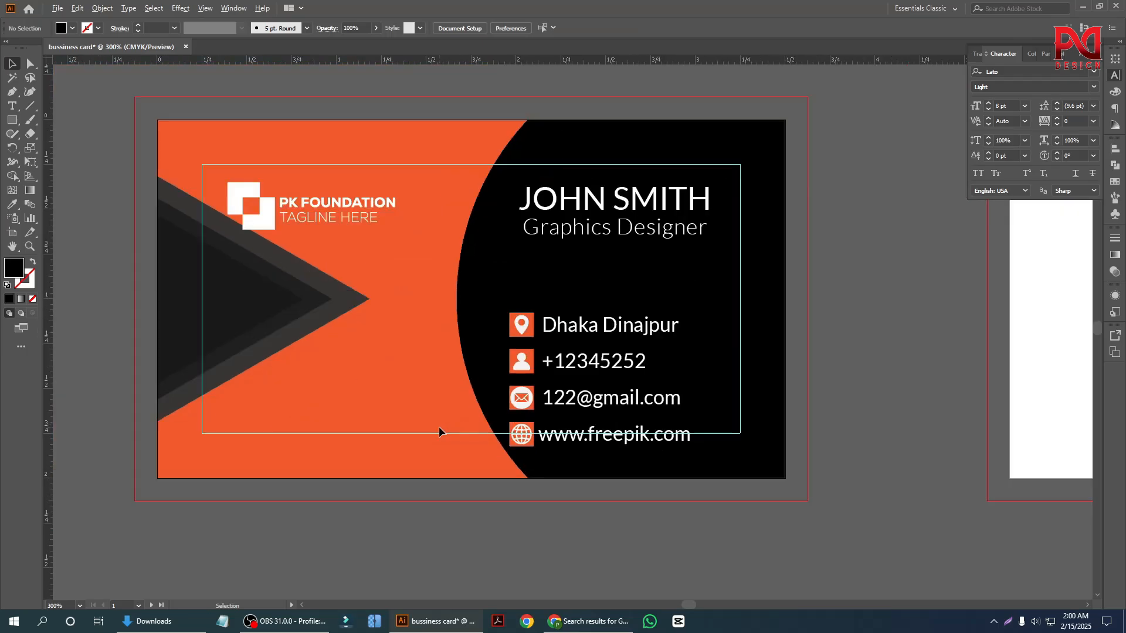
Try the contact group on the orange half of the card, below the logo.
{"action": "left_click_drag", "start_coordinate": [585, 370], "coordinate": [326, 347]}
{"action": "left_click", "coordinate": [397, 484]}
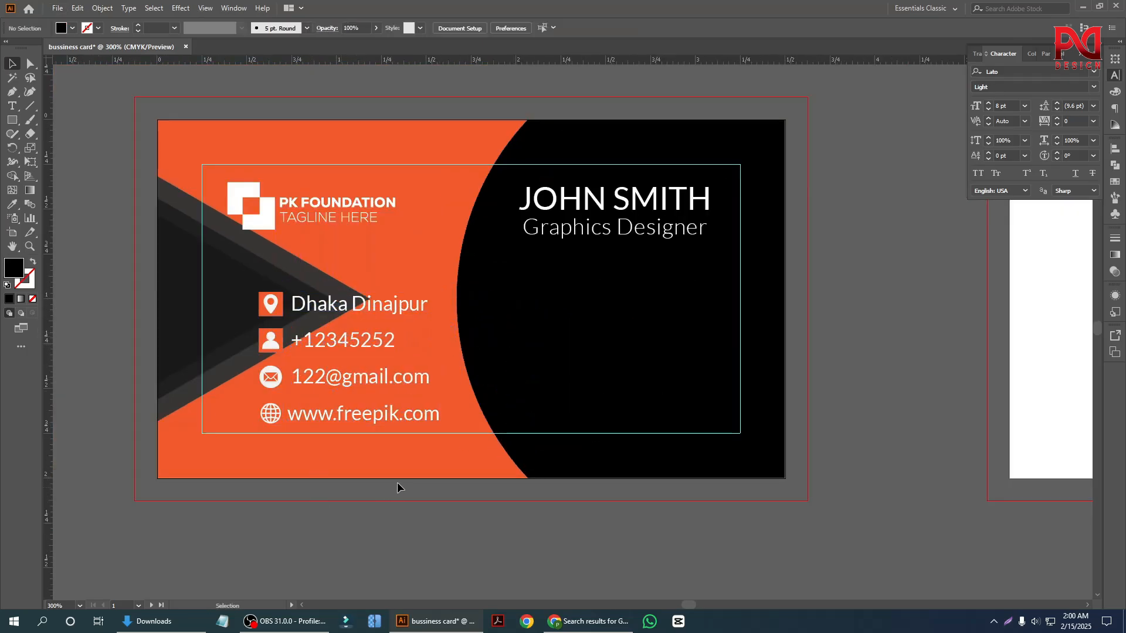
{"action": "scroll", "coordinate": [442, 461], "scroll_direction": "down", "scroll_amount": 1, "text": "alt"}
{"action": "scroll", "coordinate": [249, 430], "scroll_direction": "up", "scroll_amount": 2, "text": "alt"}
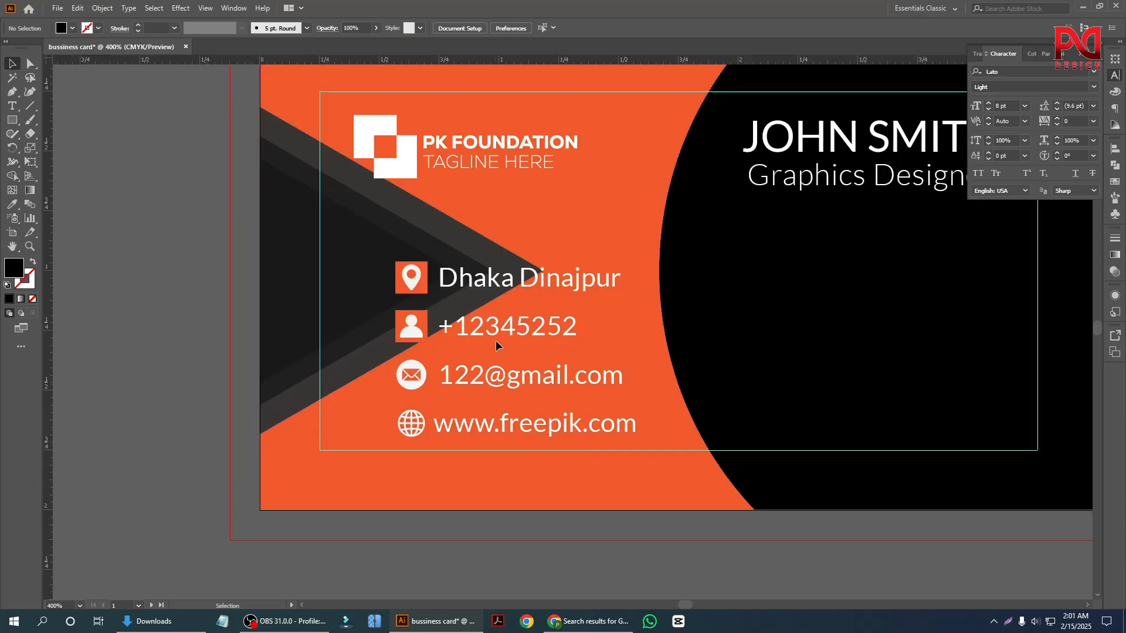
{"action": "left_click_drag", "start_coordinate": [495, 333], "coordinate": [463, 334]}
{"action": "scroll", "coordinate": [221, 406], "scroll_direction": "down", "scroll_amount": 1, "text": "alt"}
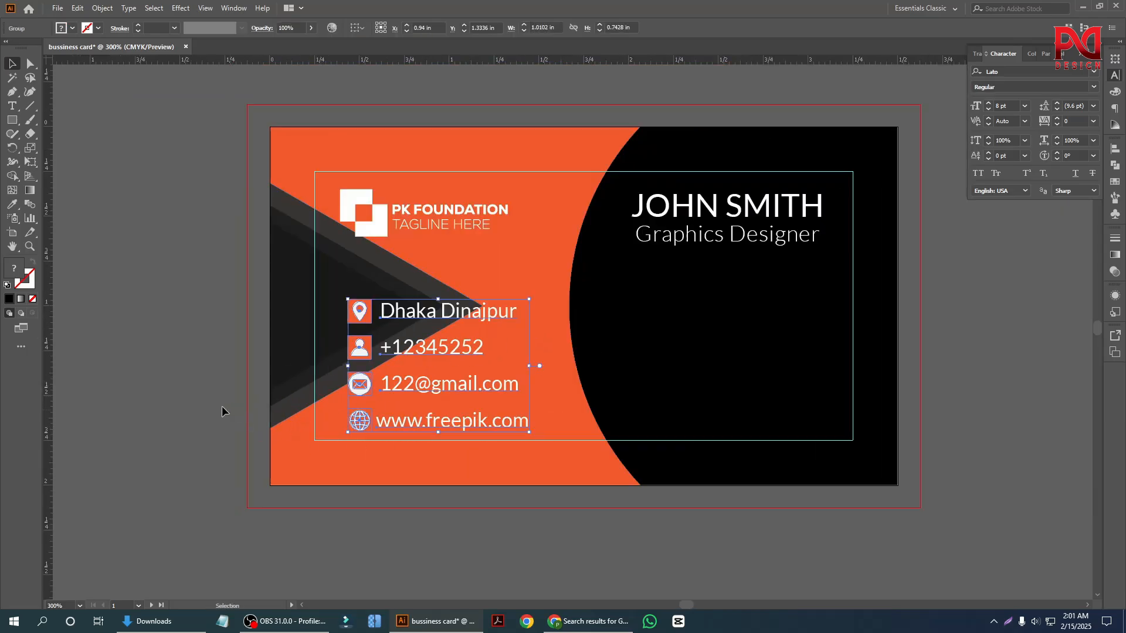
{"action": "left_click", "coordinate": [166, 406]}
{"action": "scroll", "coordinate": [166, 405], "scroll_direction": "down", "scroll_amount": 1, "text": "alt"}
{"action": "scroll", "coordinate": [362, 463], "scroll_direction": "up", "scroll_amount": 1, "text": "alt"}
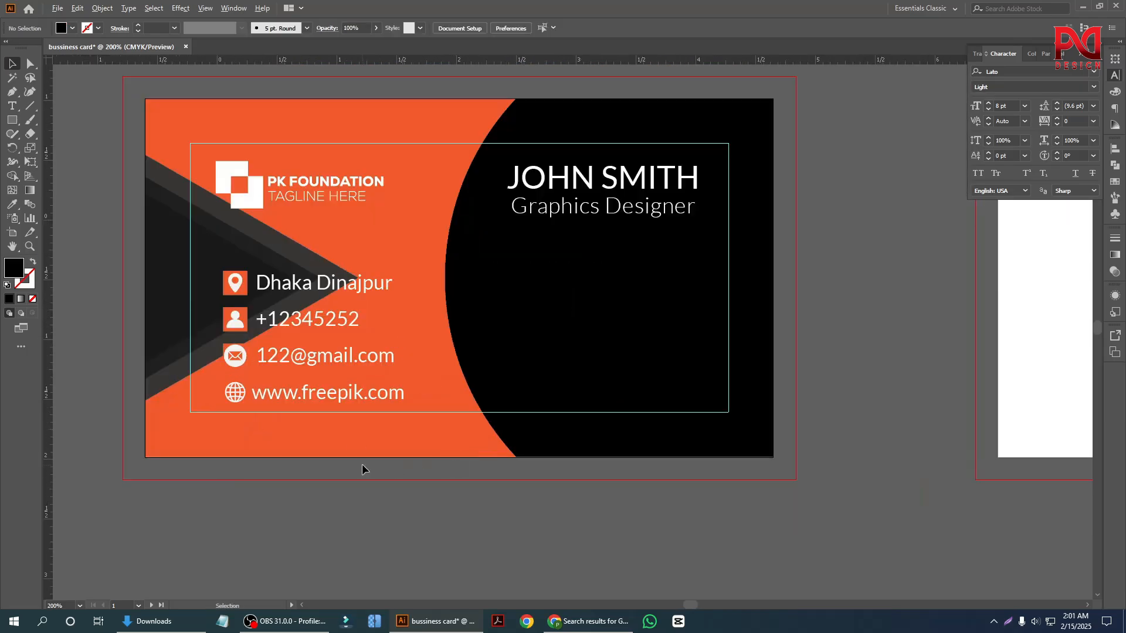
{"action": "scroll", "coordinate": [410, 515], "scroll_direction": "down", "scroll_amount": 1, "text": "alt"}
{"action": "scroll", "coordinate": [411, 515], "scroll_direction": "up", "scroll_amount": 1, "text": "alt"}
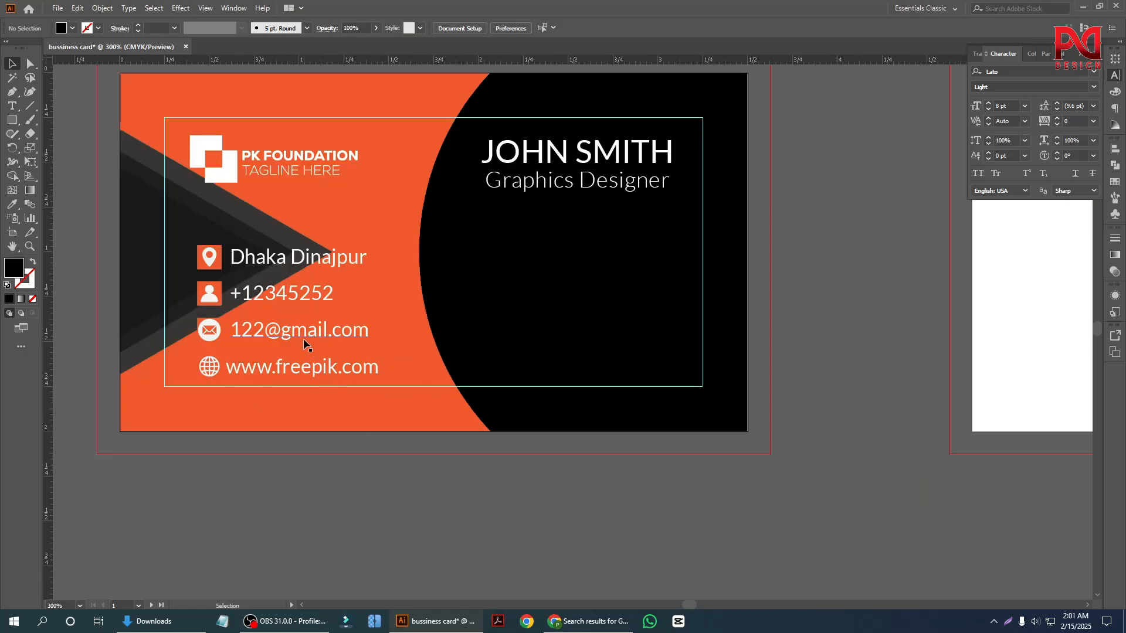
Move the contact group onto the black area below the job title, inside the safe-margin guide.
{"action": "left_click_drag", "start_coordinate": [302, 332], "coordinate": [563, 321]}
{"action": "scroll", "coordinate": [857, 488], "scroll_direction": "up", "scroll_amount": 1, "text": "alt"}
{"action": "left_click", "coordinate": [723, 460]}
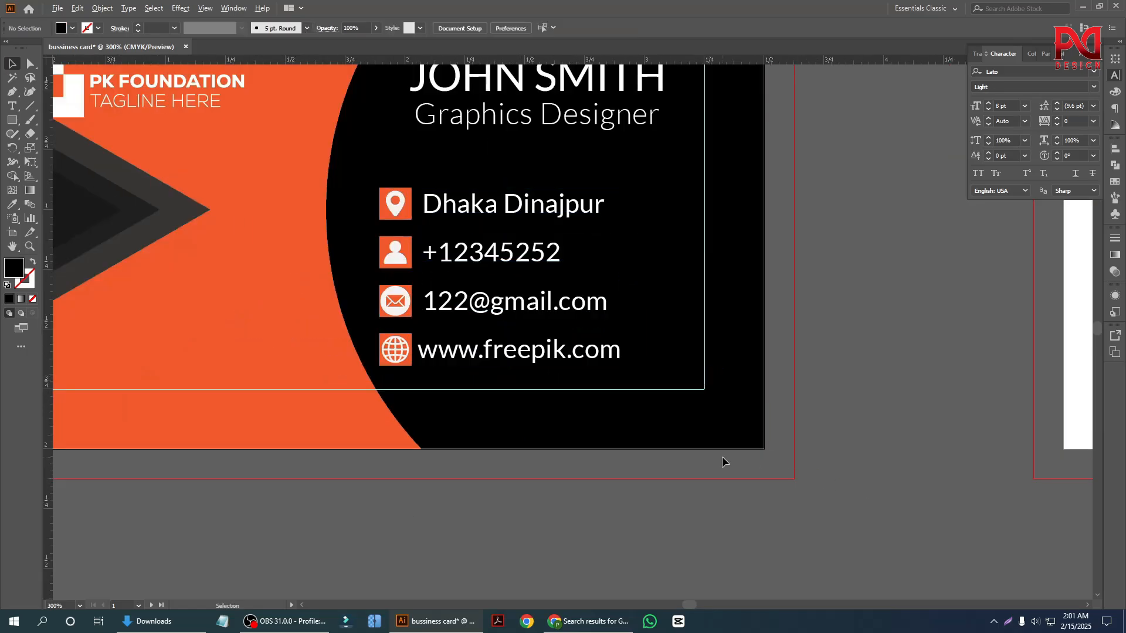
Duplicate the PK FOUNDATION logo straight down into the lower part of the orange area.
{"action": "scroll", "coordinate": [365, 397], "scroll_direction": "down", "scroll_amount": 1, "text": "alt"}
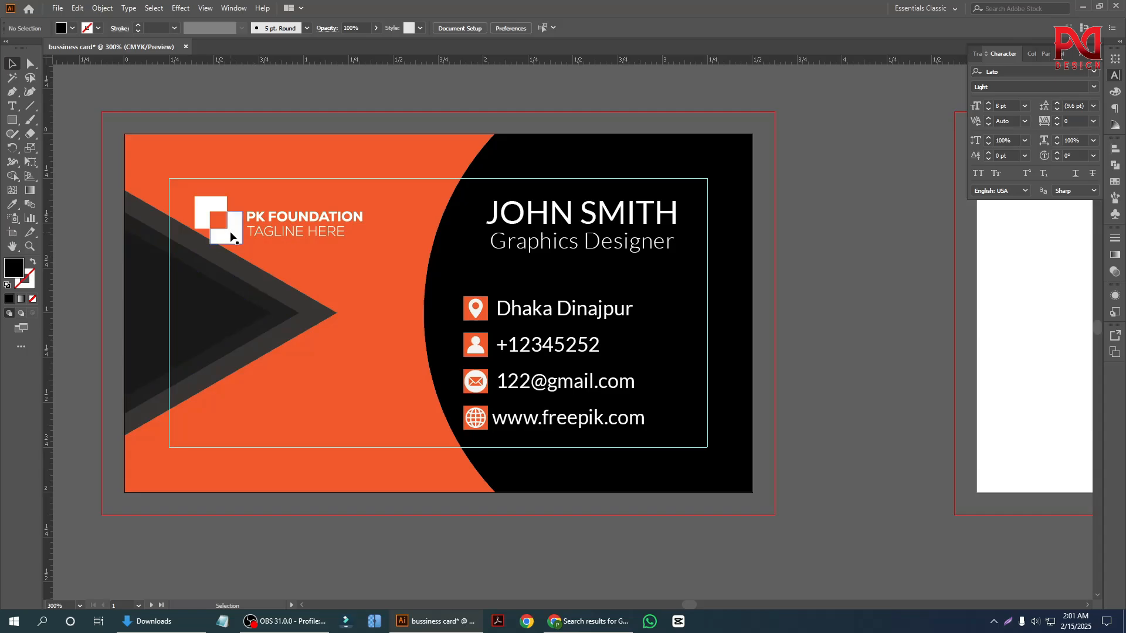
{"action": "left_click_drag", "start_coordinate": [231, 236], "coordinate": [231, 410]}
{"action": "scroll", "coordinate": [294, 421], "scroll_direction": "down", "scroll_amount": 2}
{"action": "left_click", "coordinate": [349, 495]}
{"action": "scroll", "coordinate": [305, 445], "scroll_direction": "down", "scroll_amount": 1, "text": "alt"}
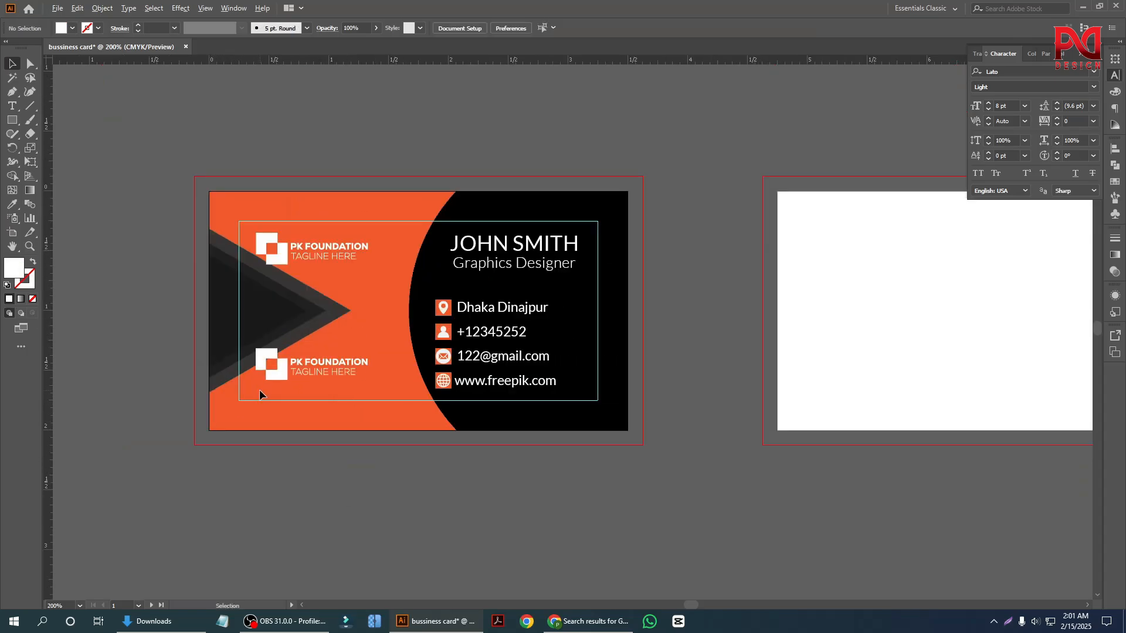
Scale the lower logo copy down to about 0.35 in wide and place it in the card's lower-left corner inside the guide.
{"action": "scroll", "coordinate": [259, 389], "scroll_direction": "up", "scroll_amount": 2, "text": "alt"}
{"action": "left_click", "coordinate": [278, 376]}
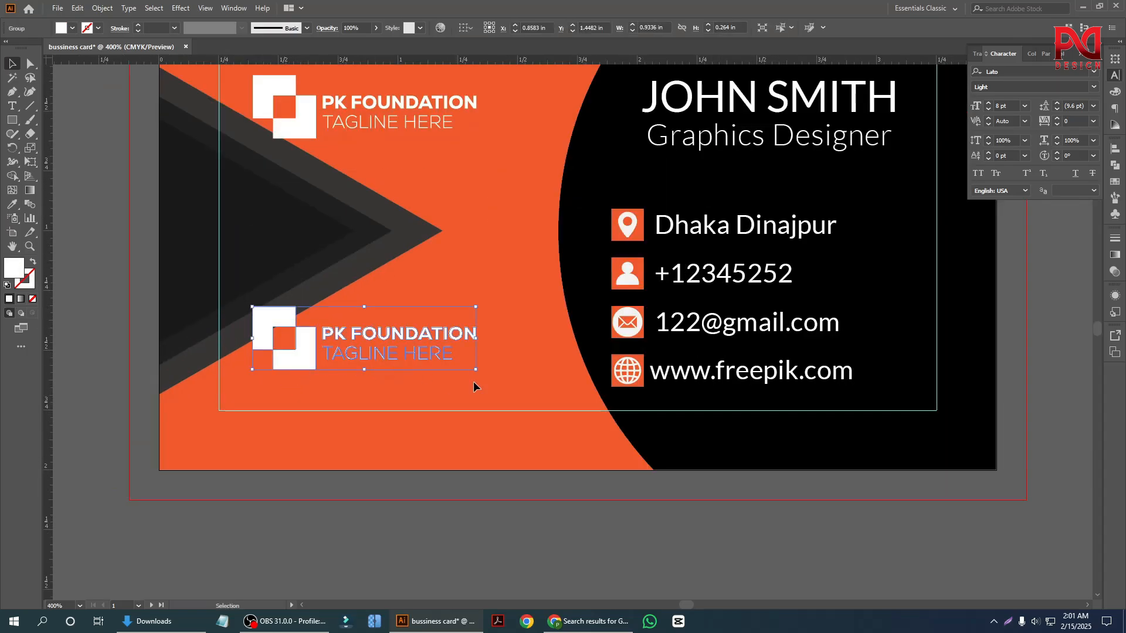
{"action": "left_click_drag", "start_coordinate": [478, 371], "coordinate": [279, 393]}
{"action": "left_click", "coordinate": [314, 522]}
{"action": "scroll", "coordinate": [317, 515], "scroll_direction": "down", "scroll_amount": 2, "text": "alt"}
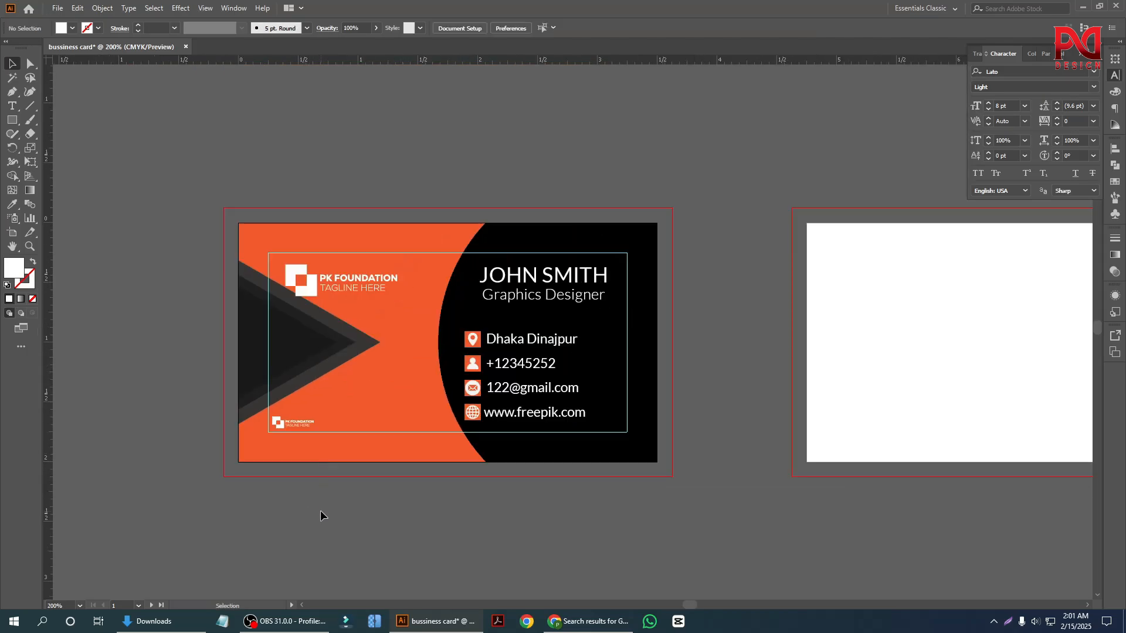
Align the small logo copy's left edge with the large logo, using the large logo as the key object.
{"action": "scroll", "coordinate": [311, 487], "scroll_direction": "up", "scroll_amount": 2, "text": "alt"}
{"action": "scroll", "coordinate": [287, 437], "scroll_direction": "up", "scroll_amount": 1, "text": "alt"}
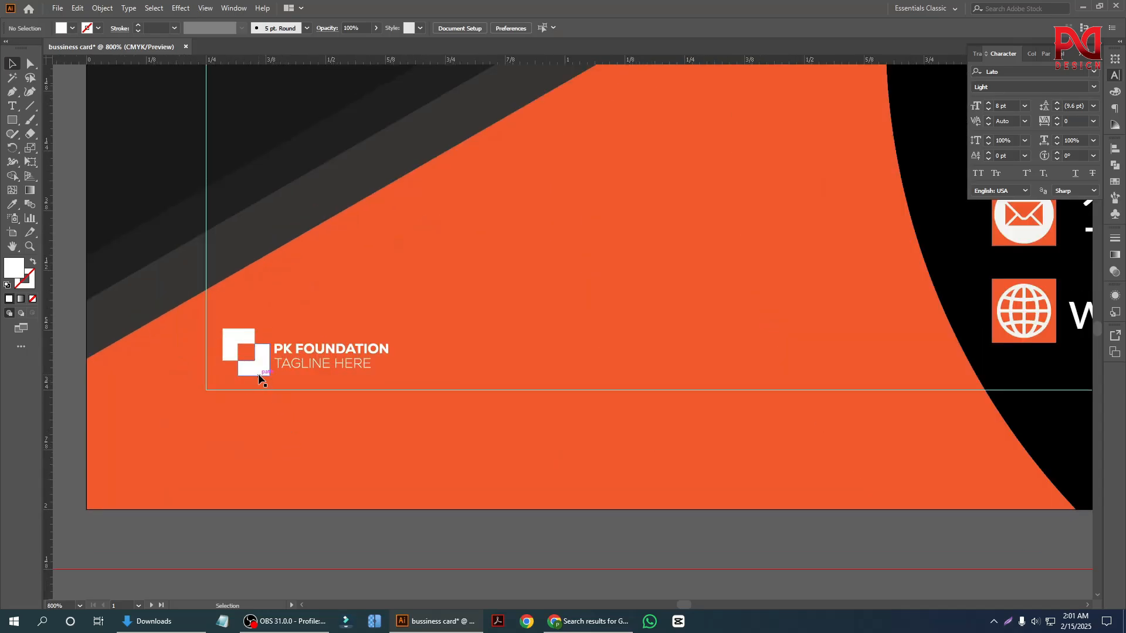
{"action": "left_click", "coordinate": [270, 371]}
{"action": "scroll", "coordinate": [319, 393], "scroll_direction": "down", "scroll_amount": 1, "text": "alt"}
{"action": "scroll", "coordinate": [311, 469], "scroll_direction": "up", "scroll_amount": 1}
{"action": "scroll", "coordinate": [353, 157], "scroll_direction": "up", "scroll_amount": 5}
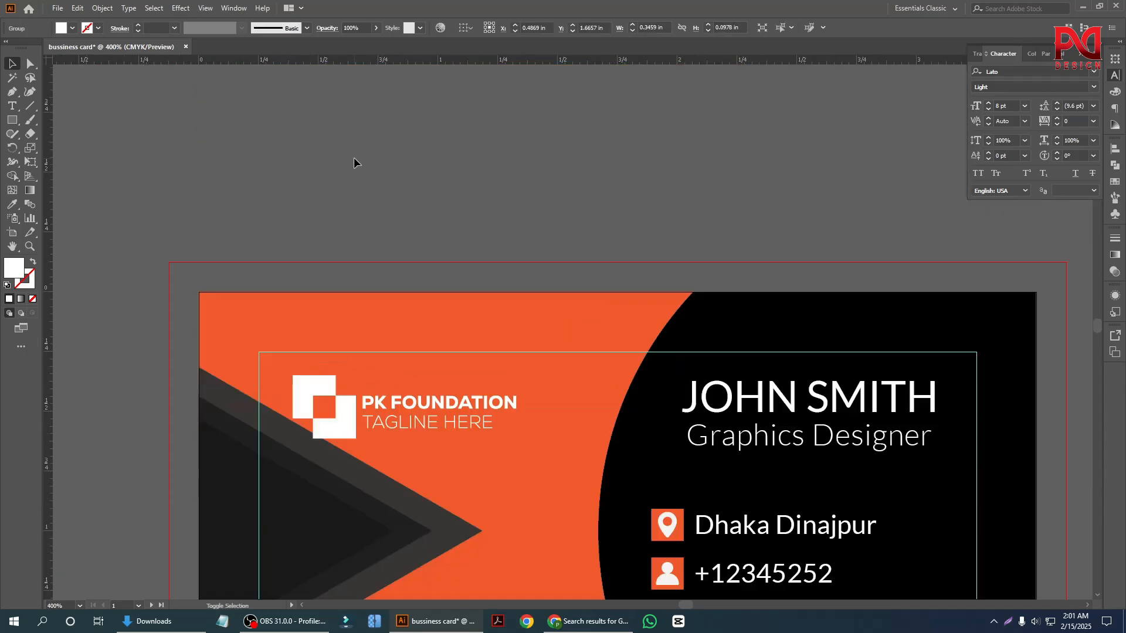
{"action": "scroll", "coordinate": [355, 331], "scroll_direction": "down", "scroll_amount": 1, "text": "alt"}
{"action": "scroll", "coordinate": [337, 364], "scroll_direction": "down", "scroll_amount": 3}
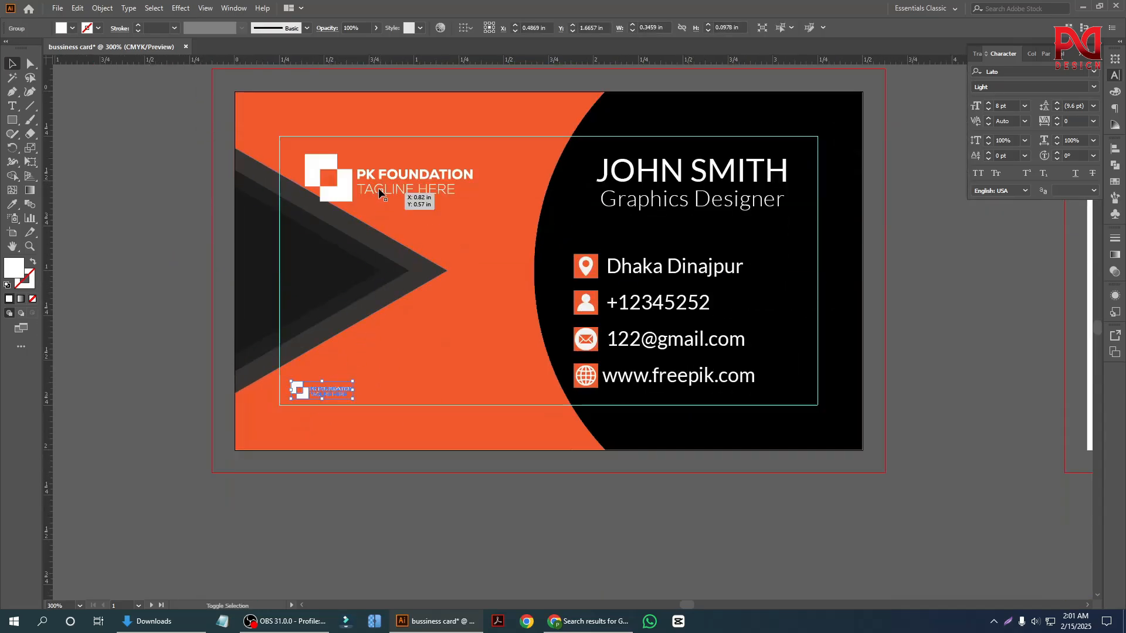
{"action": "left_click", "coordinate": [340, 177], "text": "shift"}
{"action": "left_click", "coordinate": [487, 28]}
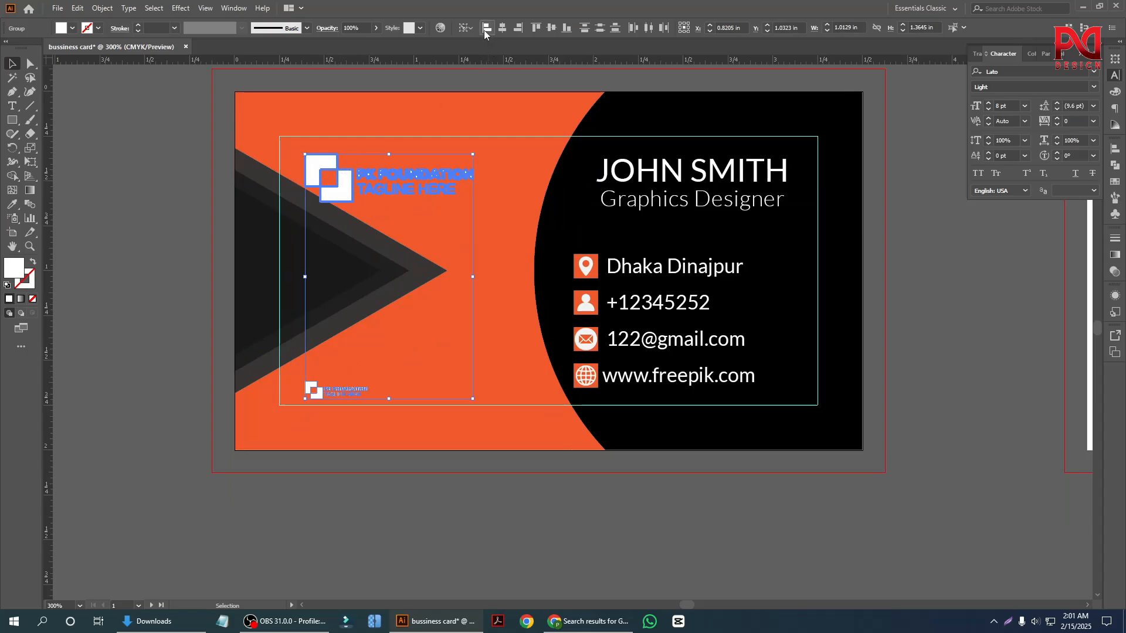
{"action": "left_click", "coordinate": [183, 292]}
{"action": "scroll", "coordinate": [206, 352], "scroll_direction": "down", "scroll_amount": 1, "text": "alt"}
{"action": "scroll", "coordinate": [316, 422], "scroll_direction": "up", "scroll_amount": 2}
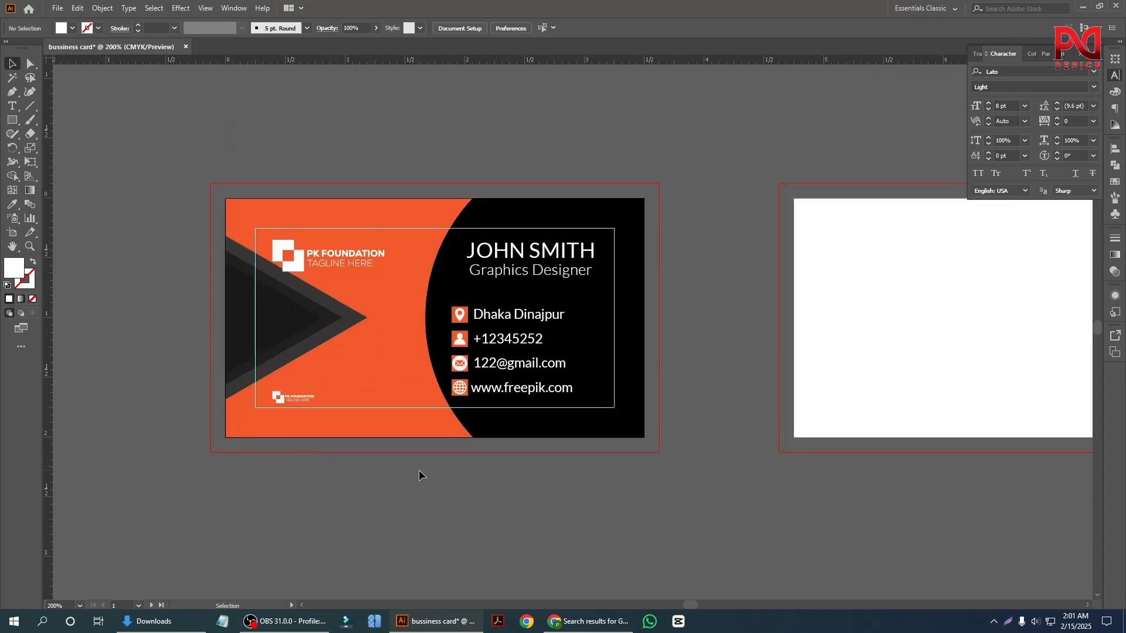
Move the name and job title group about 0.07 in to the left within the black area.
{"action": "scroll", "coordinate": [493, 446], "scroll_direction": "up", "scroll_amount": 1, "text": "alt"}
{"action": "scroll", "coordinate": [527, 423], "scroll_direction": "down", "scroll_amount": 1, "text": "alt"}
{"action": "scroll", "coordinate": [493, 405], "scroll_direction": "up", "scroll_amount": 2, "text": "alt"}
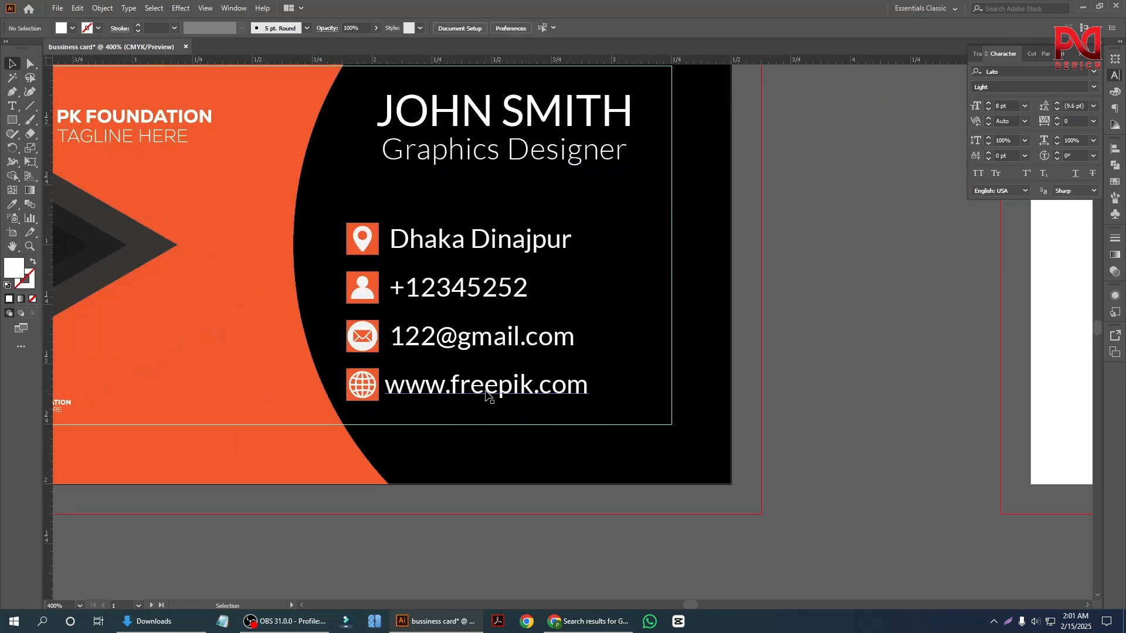
{"action": "left_click", "coordinate": [471, 394]}
{"action": "scroll", "coordinate": [469, 352], "scroll_direction": "up", "scroll_amount": 2}
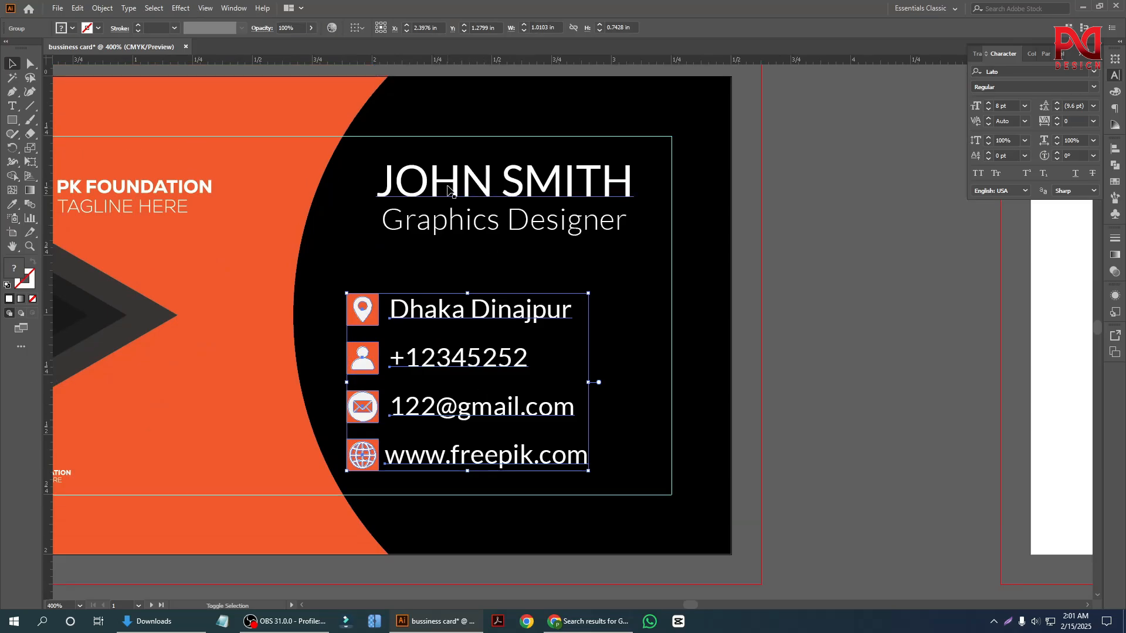
{"action": "left_click", "coordinate": [461, 193]}
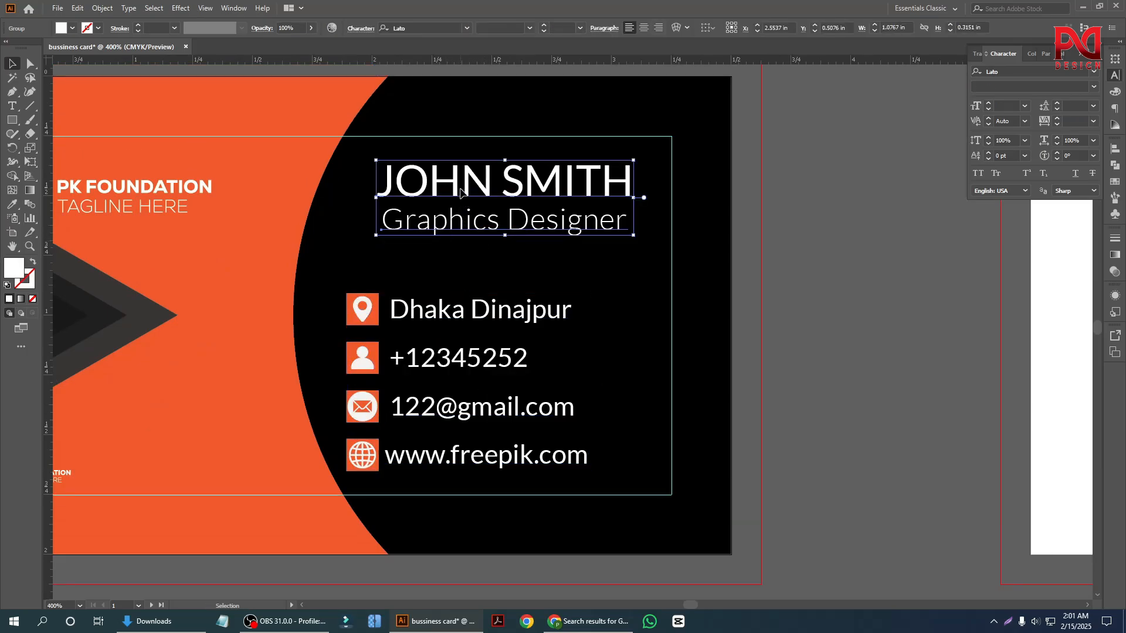
{"action": "left_click_drag", "start_coordinate": [461, 192], "coordinate": [444, 193]}
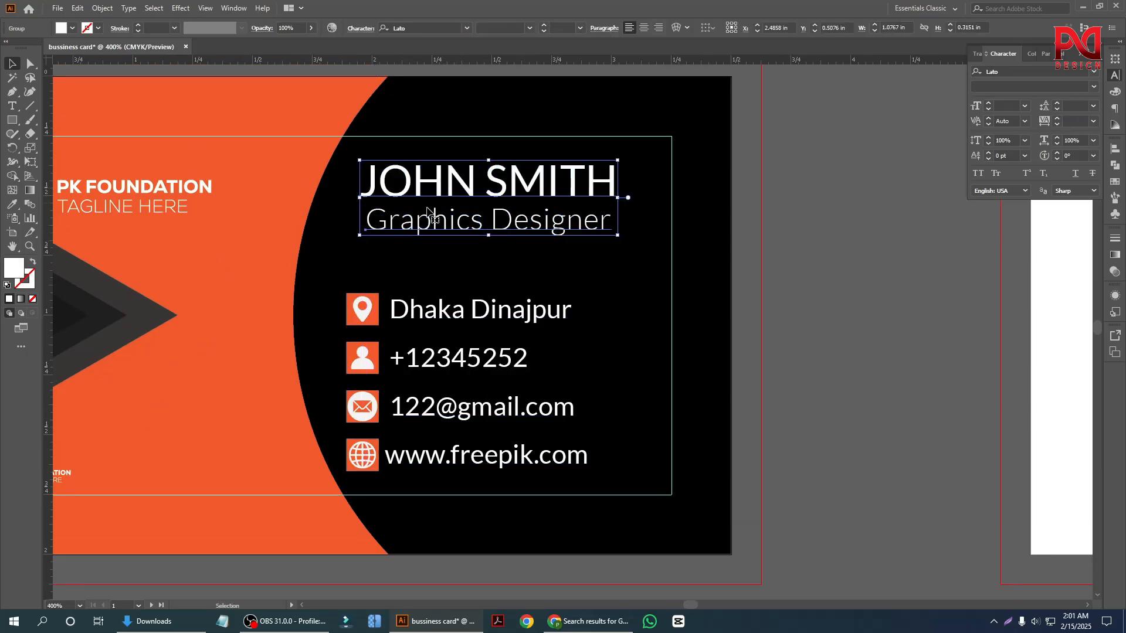
Align the left edges of the contact group and the name and job title group.
{"action": "left_click", "coordinate": [430, 321], "text": "shift"}
{"action": "left_click", "coordinate": [429, 187]}
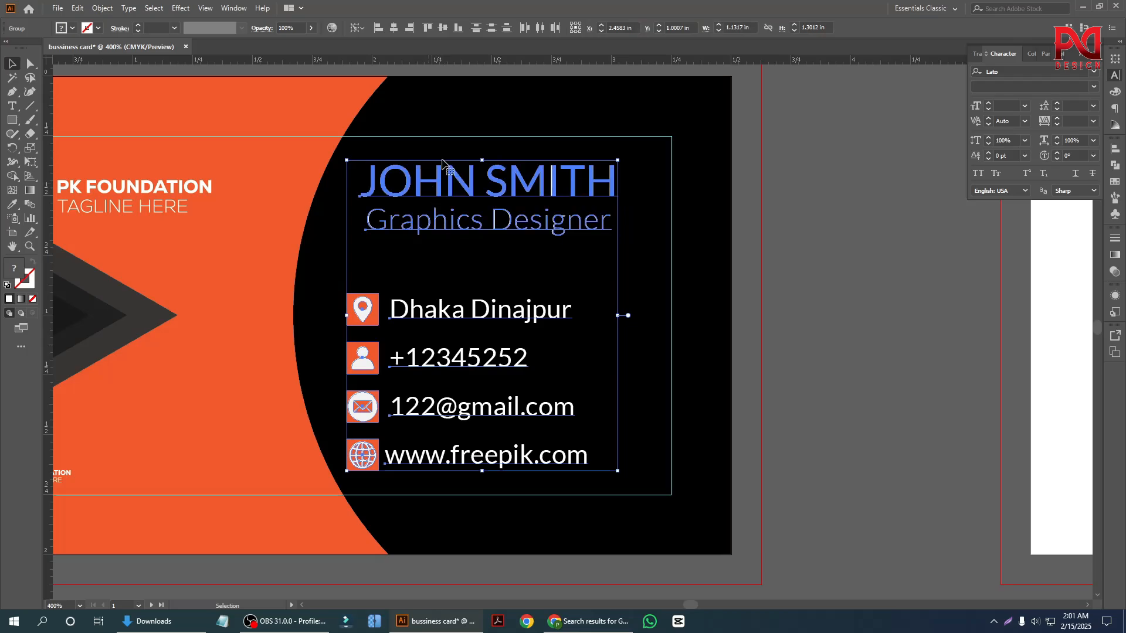
{"action": "left_click", "coordinate": [378, 28]}
{"action": "left_click", "coordinate": [795, 347]}
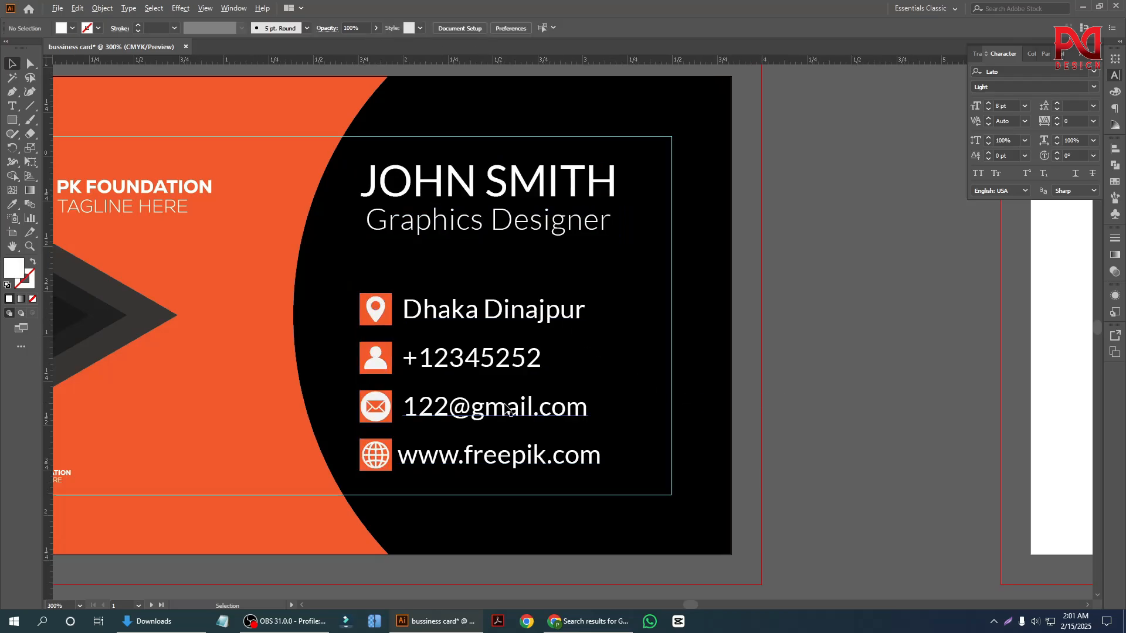
Examine the front card's overall layout, checking the logos, triangles, name and contact lines against the safe-margin guide.
{"action": "scroll", "coordinate": [504, 405], "scroll_direction": "down", "scroll_amount": 2}
{"action": "scroll", "coordinate": [553, 425], "scroll_direction": "down", "scroll_amount": 5}
{"action": "scroll", "coordinate": [439, 432], "scroll_direction": "up", "scroll_amount": 4}
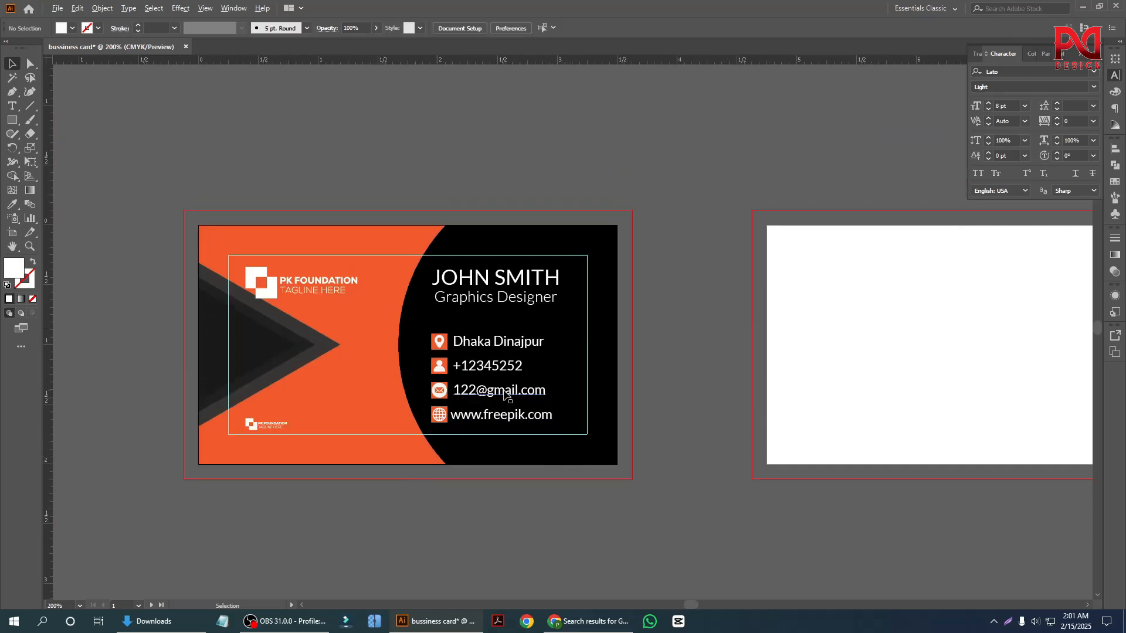
{"action": "scroll", "coordinate": [504, 394], "scroll_direction": "up", "scroll_amount": 2}
{"action": "scroll", "coordinate": [481, 390], "scroll_direction": "down", "scroll_amount": 3}
{"action": "scroll", "coordinate": [457, 384], "scroll_direction": "up", "scroll_amount": 3}
{"action": "scroll", "coordinate": [428, 381], "scroll_direction": "down", "scroll_amount": 3}
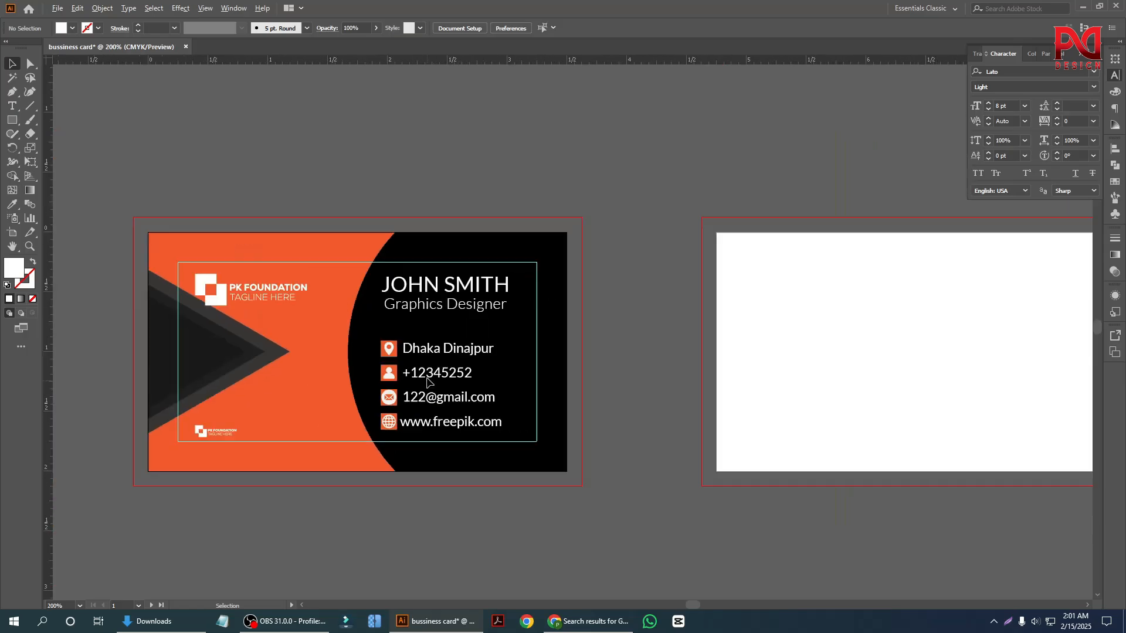
{"action": "scroll", "coordinate": [431, 413], "scroll_direction": "up", "scroll_amount": 2}
{"action": "scroll", "coordinate": [385, 396], "scroll_direction": "down", "scroll_amount": 2}
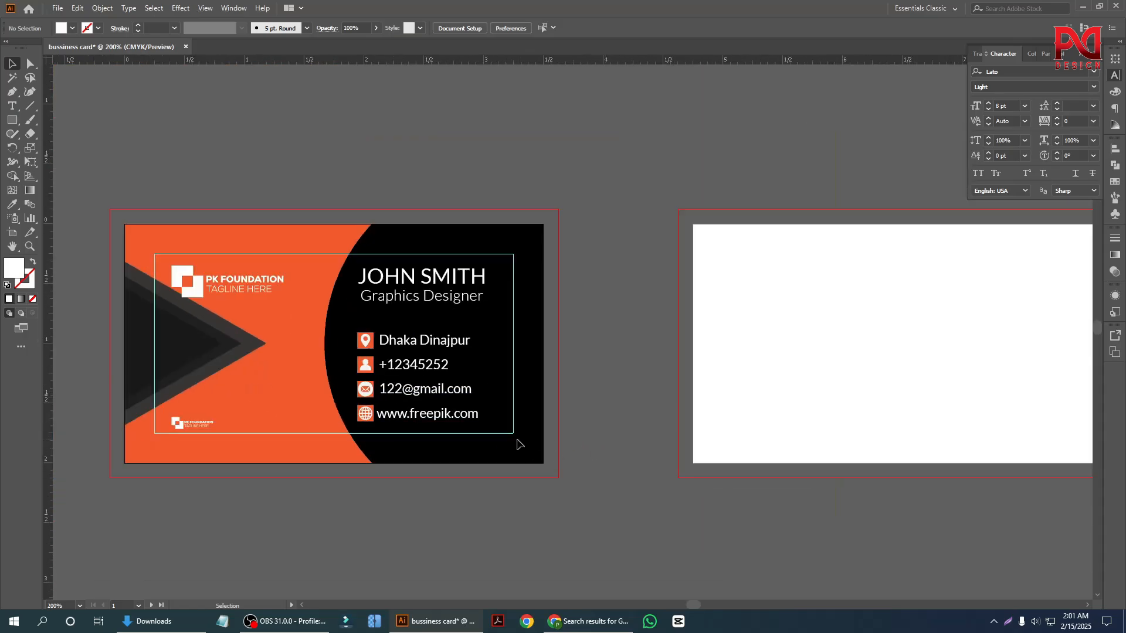
{"action": "scroll", "coordinate": [421, 428], "scroll_direction": "up", "scroll_amount": 1}
{"action": "scroll", "coordinate": [438, 435], "scroll_direction": "down", "scroll_amount": 1}
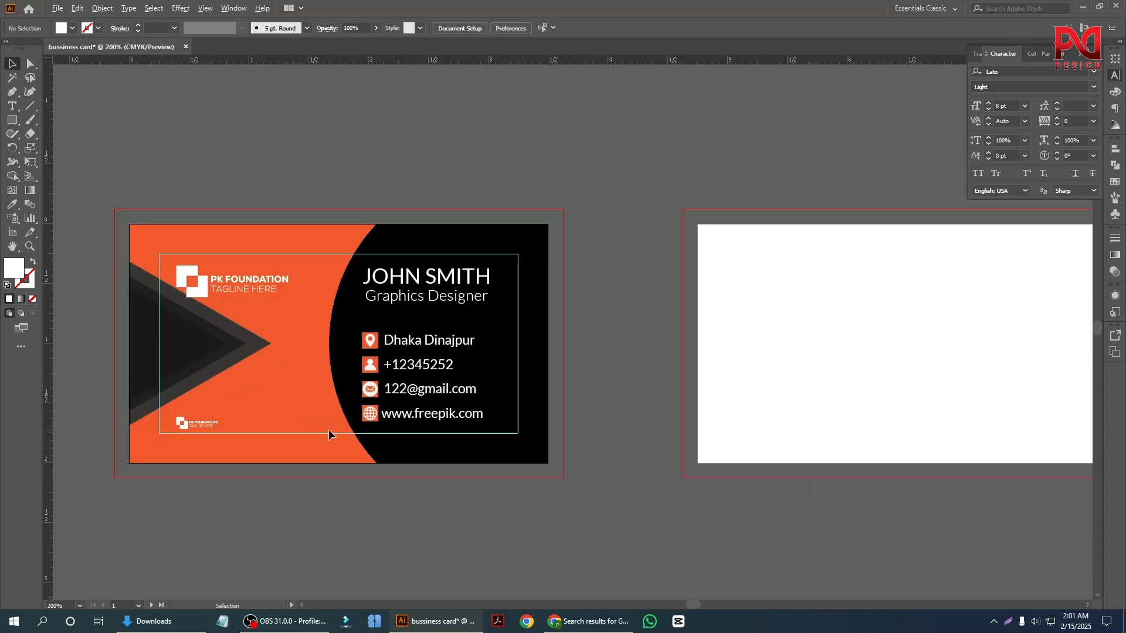
{"action": "scroll", "coordinate": [326, 433], "scroll_direction": "up", "scroll_amount": 1}
{"action": "scroll", "coordinate": [389, 427], "scroll_direction": "down", "scroll_amount": 1}
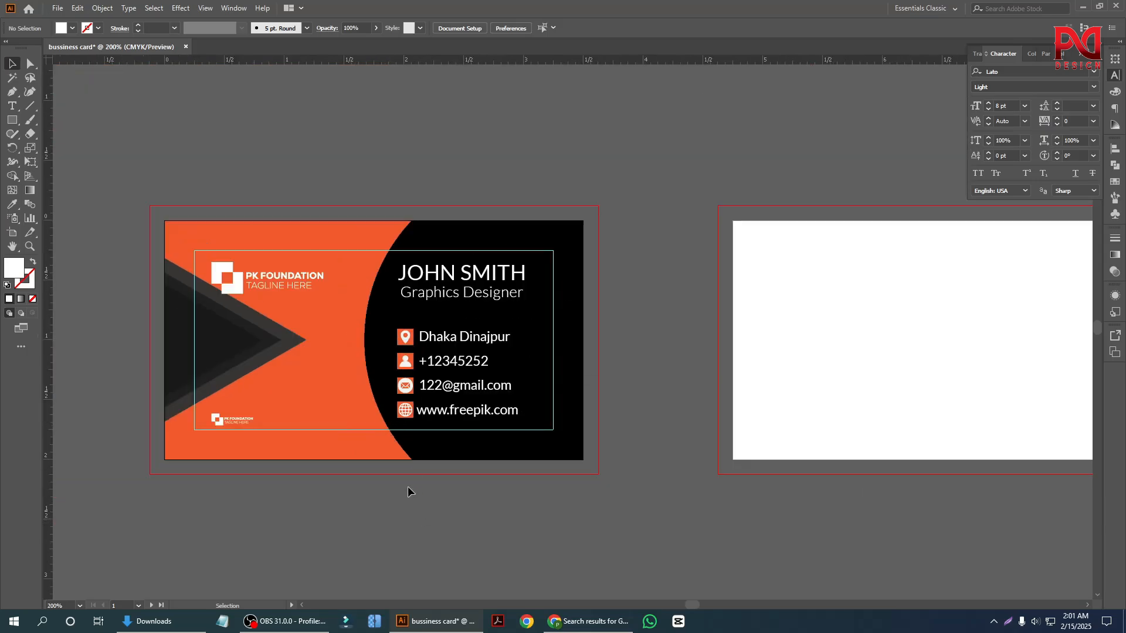
{"action": "scroll", "coordinate": [407, 486], "scroll_direction": "down", "scroll_amount": 1}
{"action": "scroll", "coordinate": [503, 384], "scroll_direction": "up", "scroll_amount": 2}
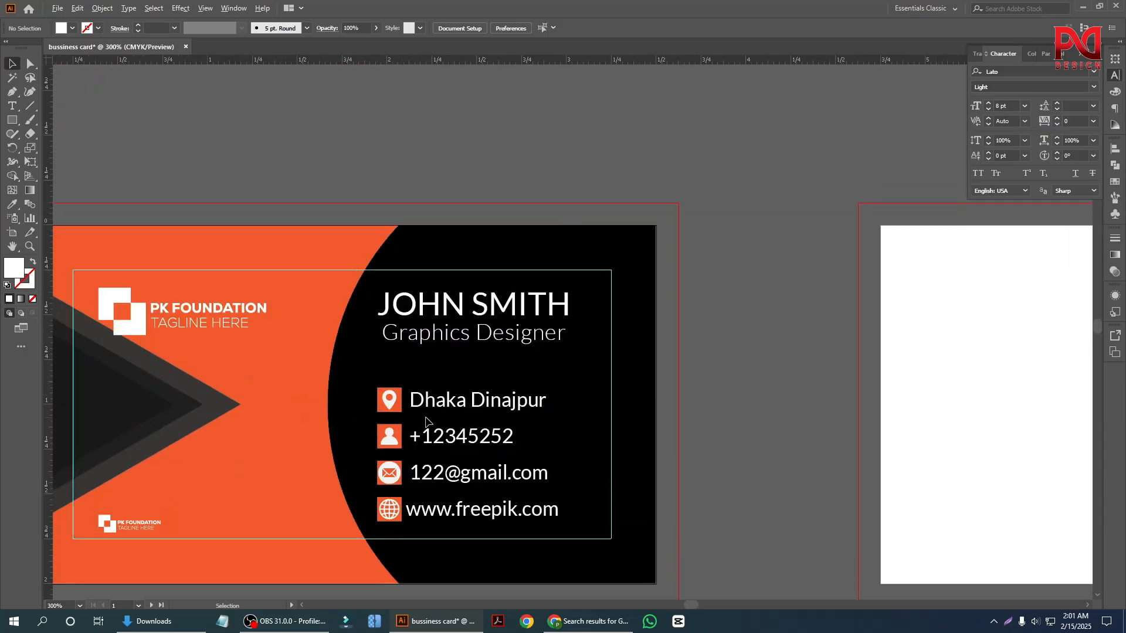
{"action": "scroll", "coordinate": [598, 418], "scroll_direction": "down", "scroll_amount": 2}
{"action": "scroll", "coordinate": [326, 427], "scroll_direction": "down", "scroll_amount": 2}
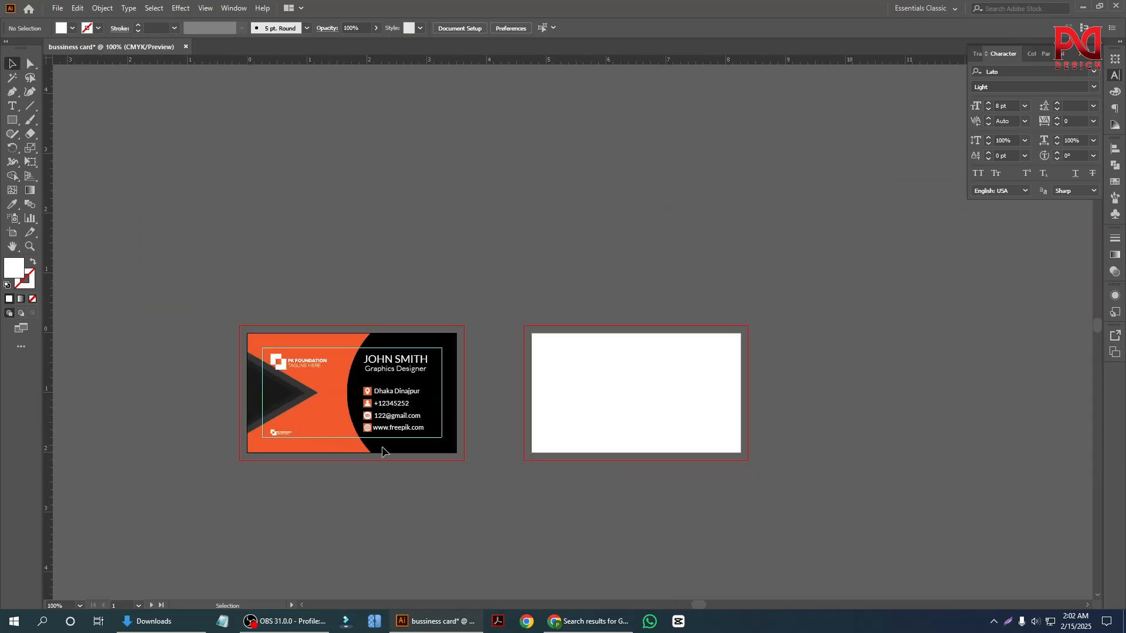
{"action": "scroll", "coordinate": [541, 430], "scroll_direction": "up", "scroll_amount": 2}
{"action": "scroll", "coordinate": [451, 435], "scroll_direction": "down", "scroll_amount": 1}
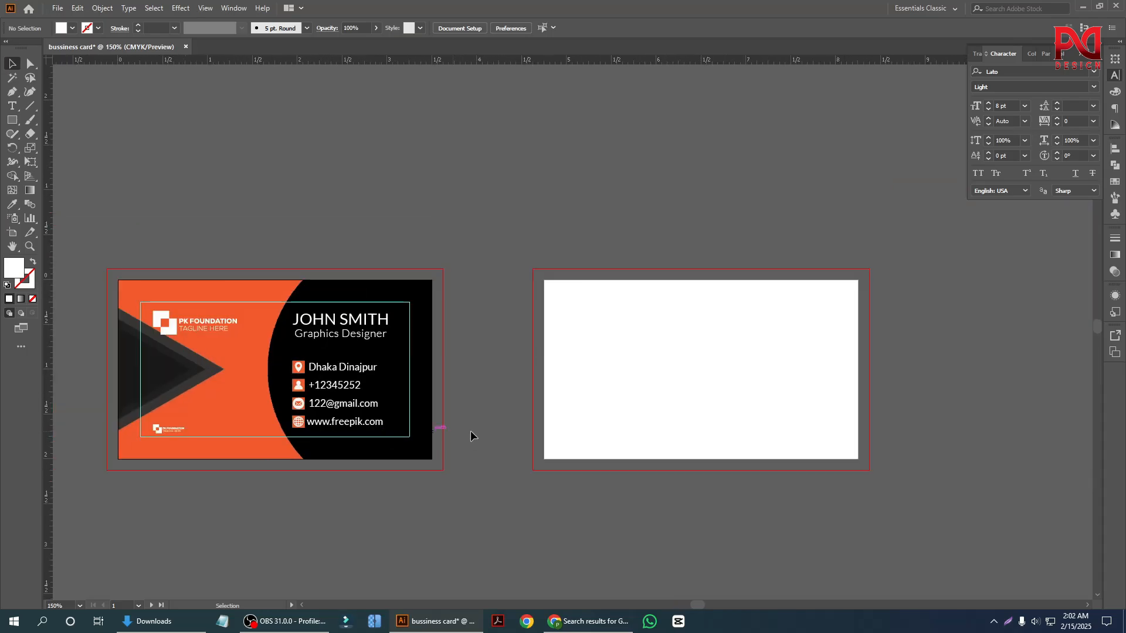
{"action": "scroll", "coordinate": [539, 420], "scroll_direction": "up", "scroll_amount": 1}
{"action": "scroll", "coordinate": [512, 336], "scroll_direction": "down", "scroll_amount": 1}
{"action": "scroll", "coordinate": [253, 396], "scroll_direction": "up", "scroll_amount": 1}
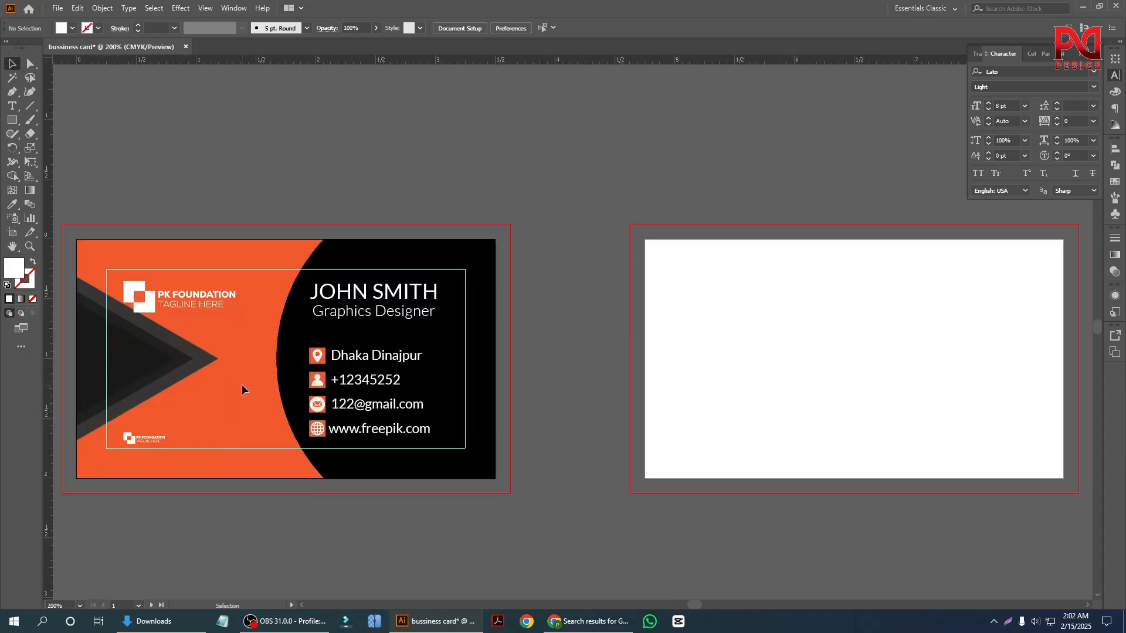
{"action": "scroll", "coordinate": [300, 380], "scroll_direction": "down", "scroll_amount": 1}
{"action": "scroll", "coordinate": [235, 357], "scroll_direction": "up", "scroll_amount": 2}
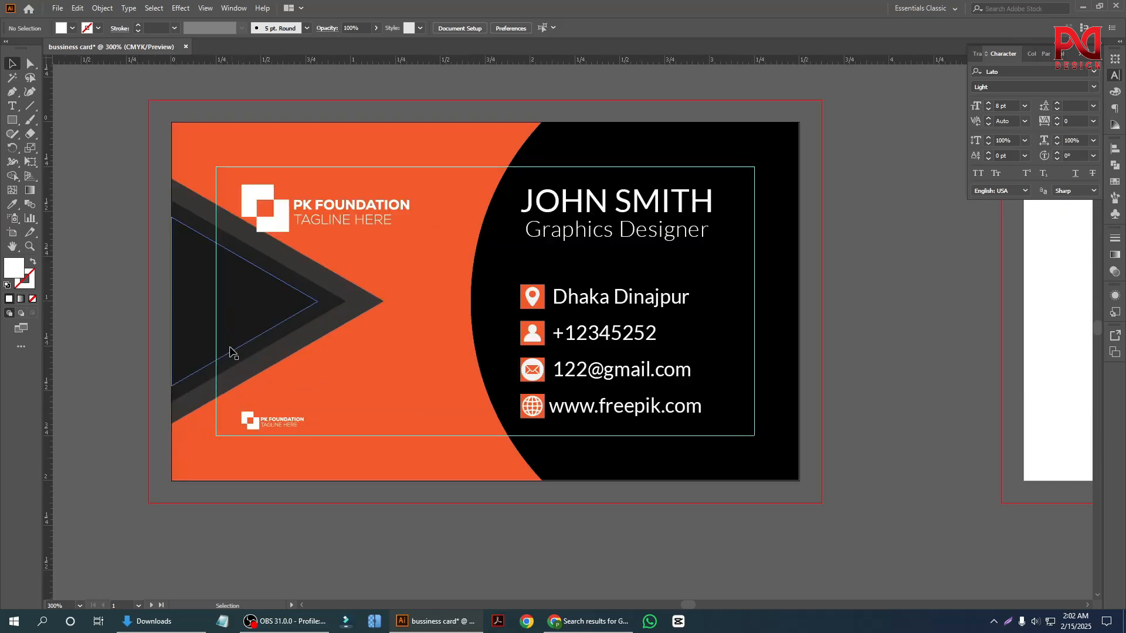
{"action": "scroll", "coordinate": [199, 333], "scroll_direction": "down", "scroll_amount": 1}
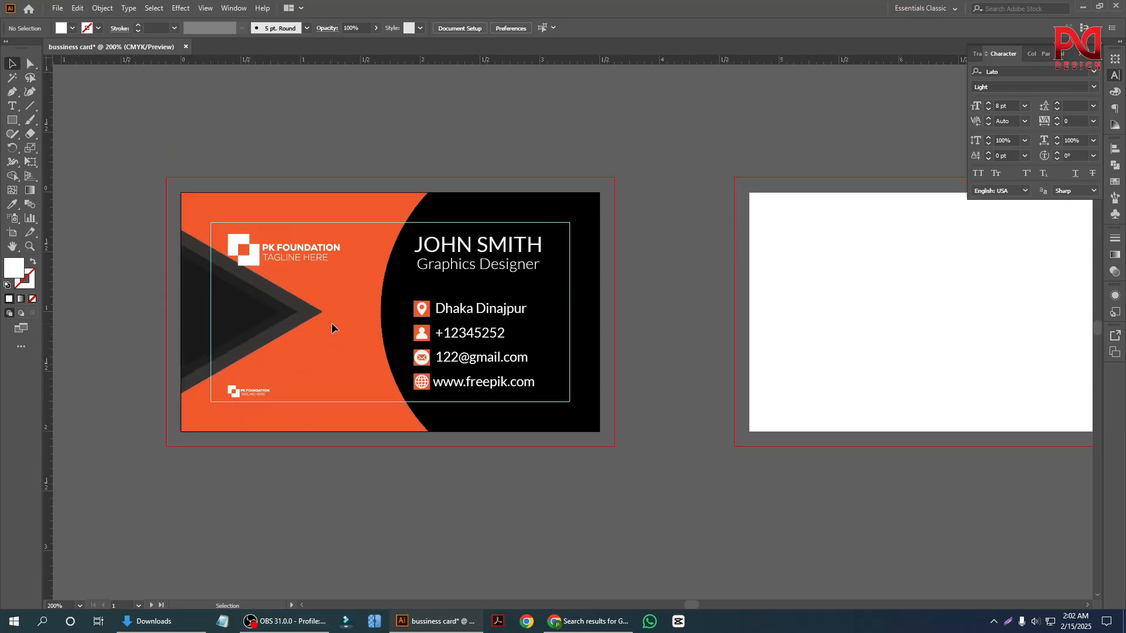
{"action": "scroll", "coordinate": [404, 355], "scroll_direction": "down", "scroll_amount": 1}
{"action": "scroll", "coordinate": [392, 350], "scroll_direction": "up", "scroll_amount": 1}
{"action": "left_click", "coordinate": [214, 315]}
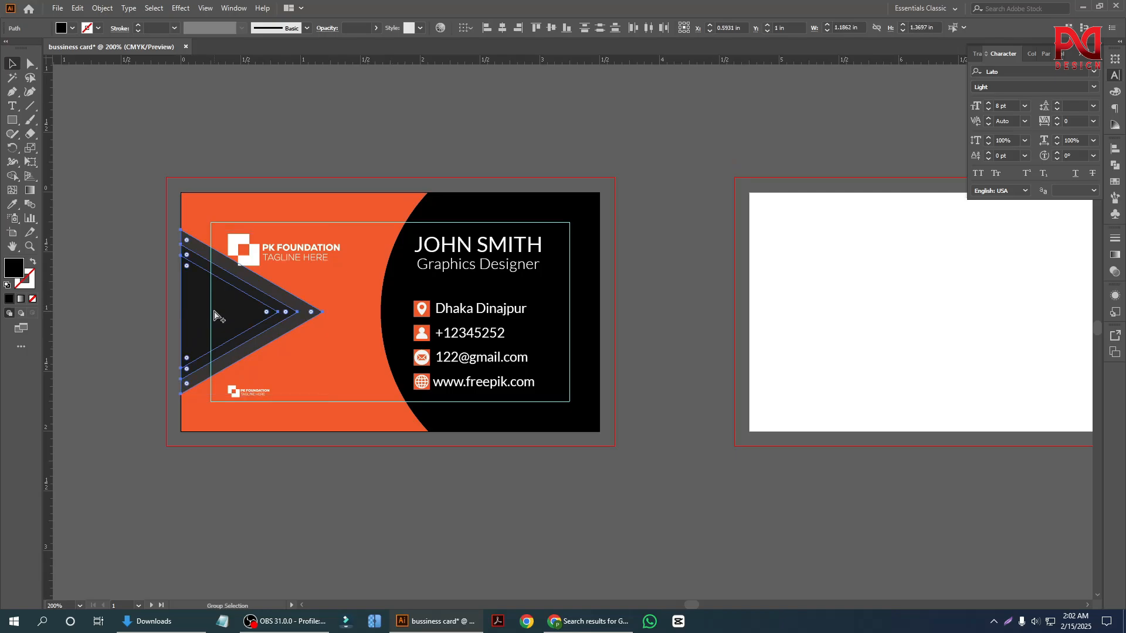
{"action": "key", "text": "ctrl+z"}
{"action": "left_click", "coordinate": [152, 305]}
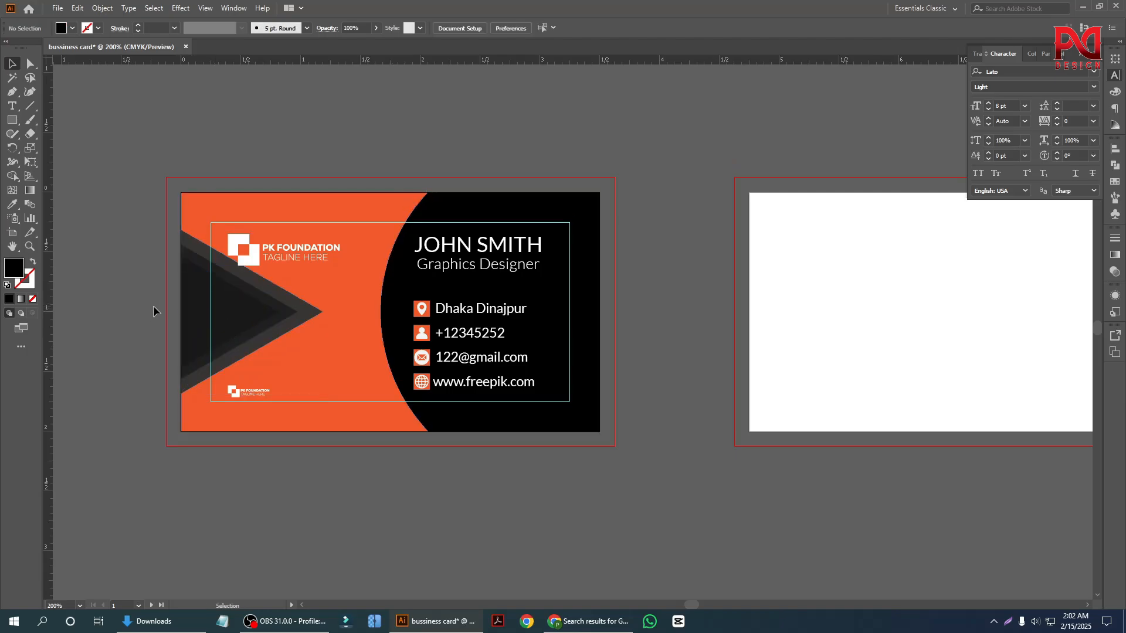
Group all the artwork on the front card's artboard into one object.
{"action": "left_click_drag", "start_coordinate": [296, 318], "coordinate": [600, 434]}
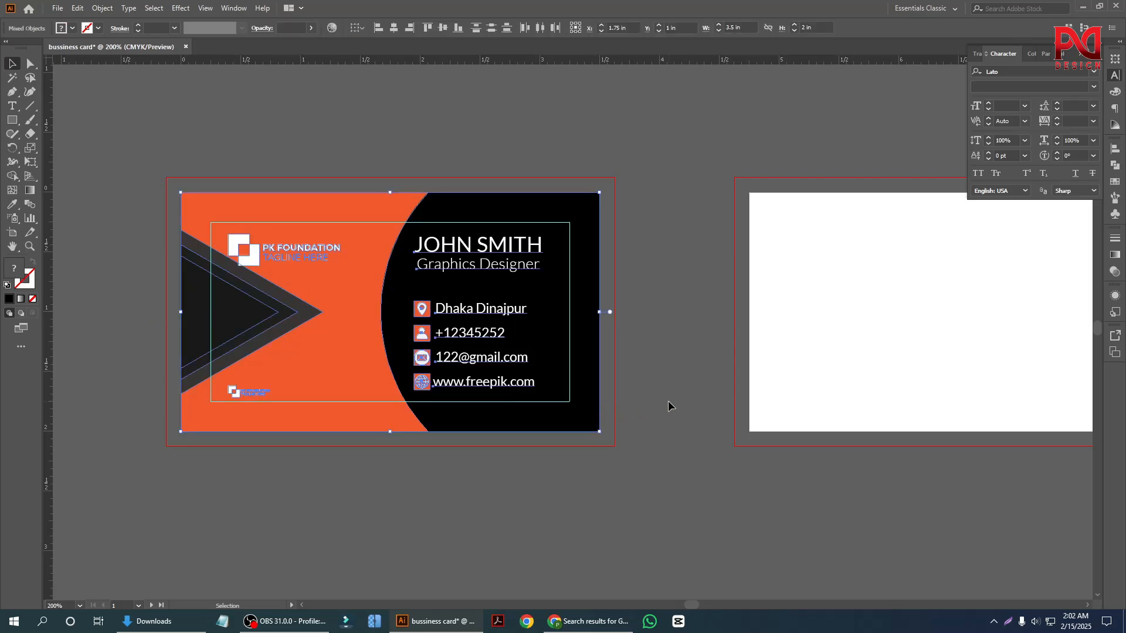
{"action": "key", "text": "a"}
{"action": "key", "text": "ctrl+g"}
{"action": "key", "text": "v"}
Duplicate the grouped front card onto the blank second artboard, fitting it exactly to the artboard edges.
{"action": "scroll", "coordinate": [293, 385], "scroll_direction": "down", "scroll_amount": 1}
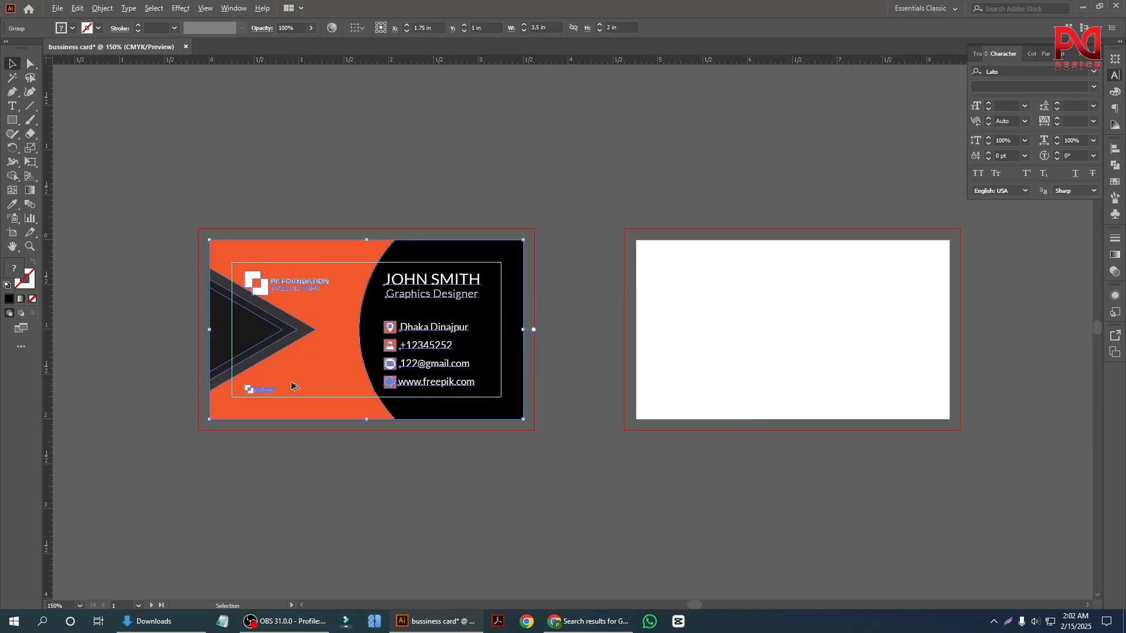
{"action": "scroll", "coordinate": [286, 400], "scroll_direction": "down", "scroll_amount": 1}
{"action": "scroll", "coordinate": [627, 399], "scroll_direction": "up", "scroll_amount": 1}
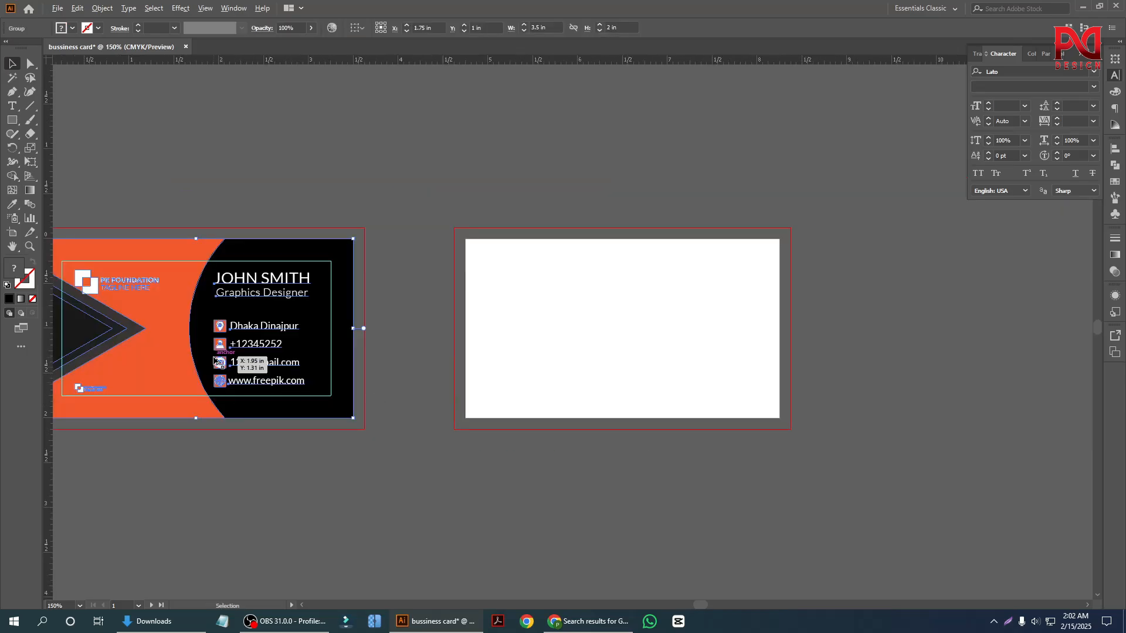
{"action": "left_click_drag", "start_coordinate": [210, 354], "coordinate": [636, 369]}
Reflect the card copy on the second artboard across the vertical axis.
{"action": "right_click", "coordinate": [589, 327]}
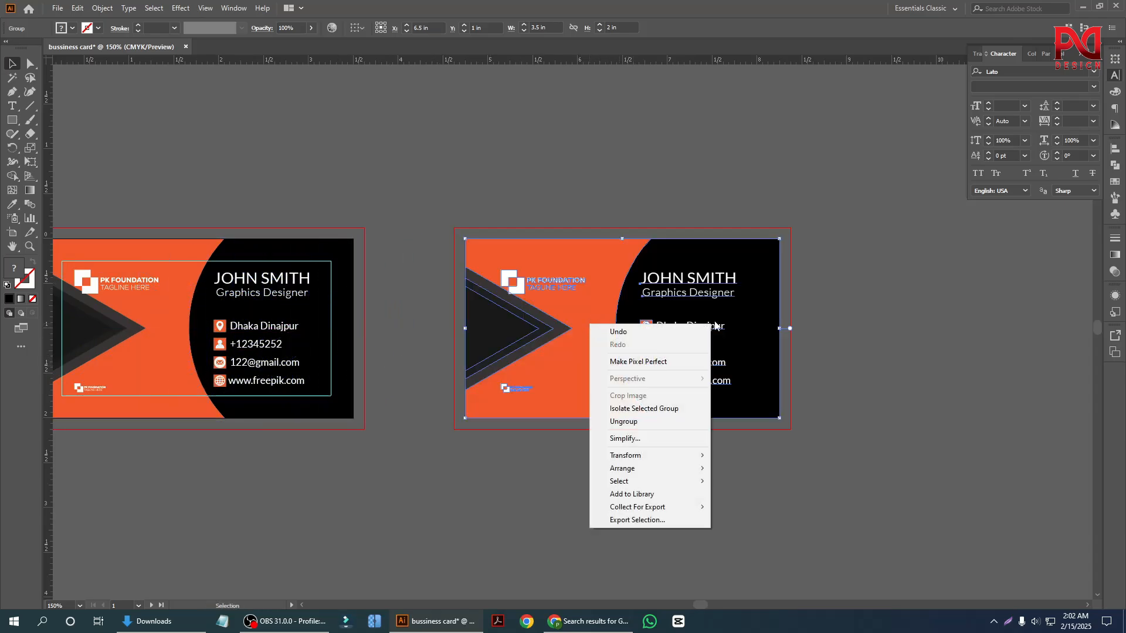
{"action": "mouse_move", "coordinate": [639, 461]}
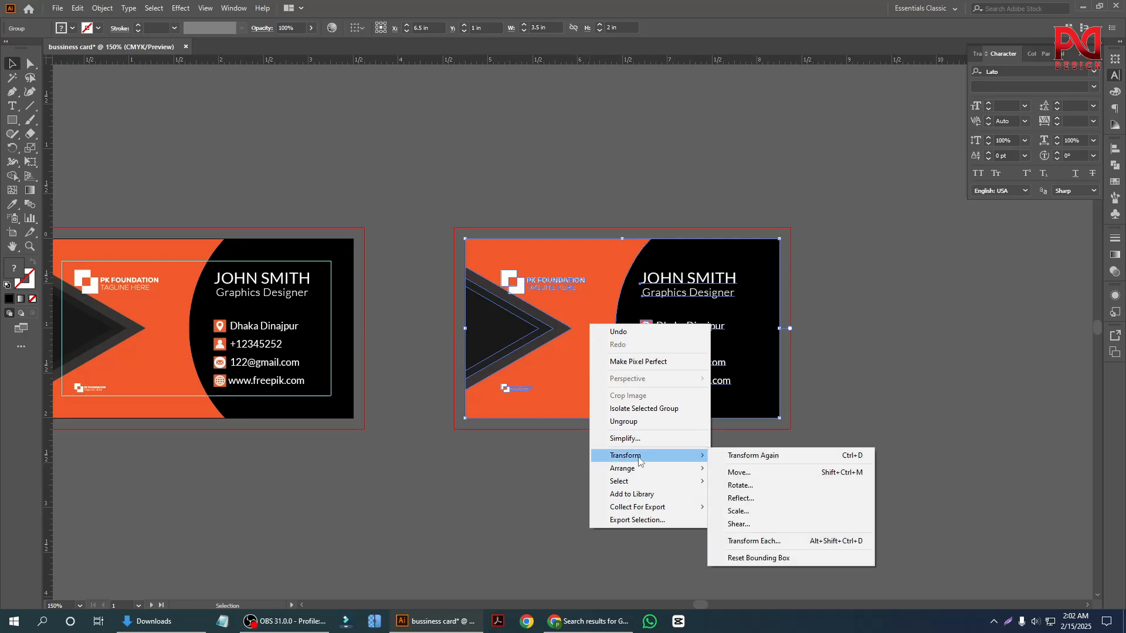
{"action": "left_click", "coordinate": [765, 498]}
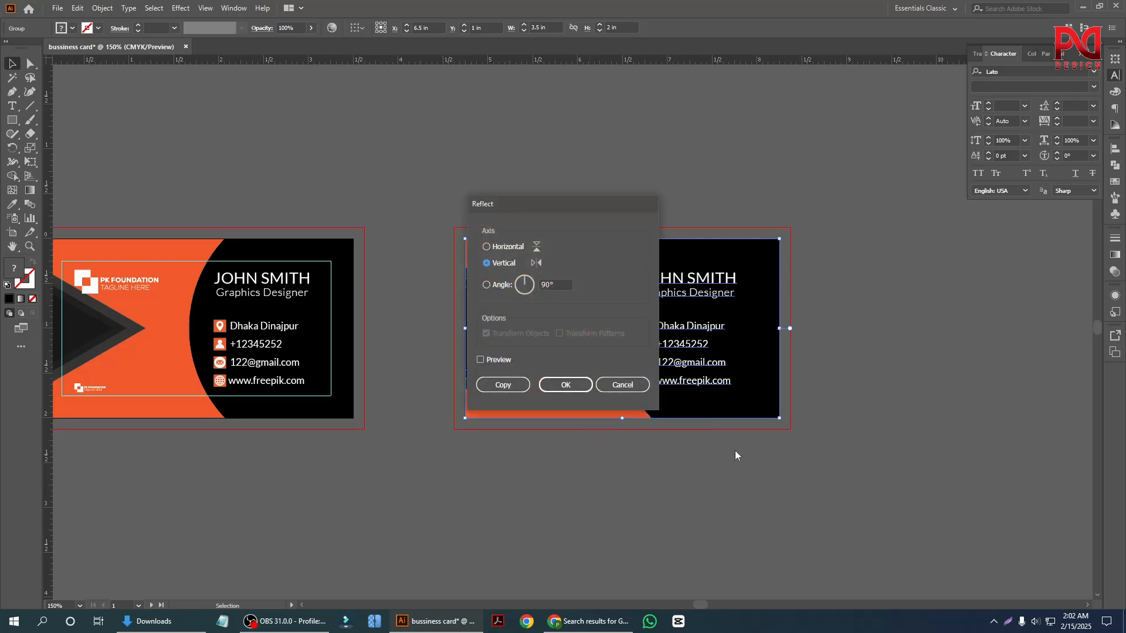
{"action": "left_click", "coordinate": [578, 387]}
{"action": "left_click", "coordinate": [636, 486]}
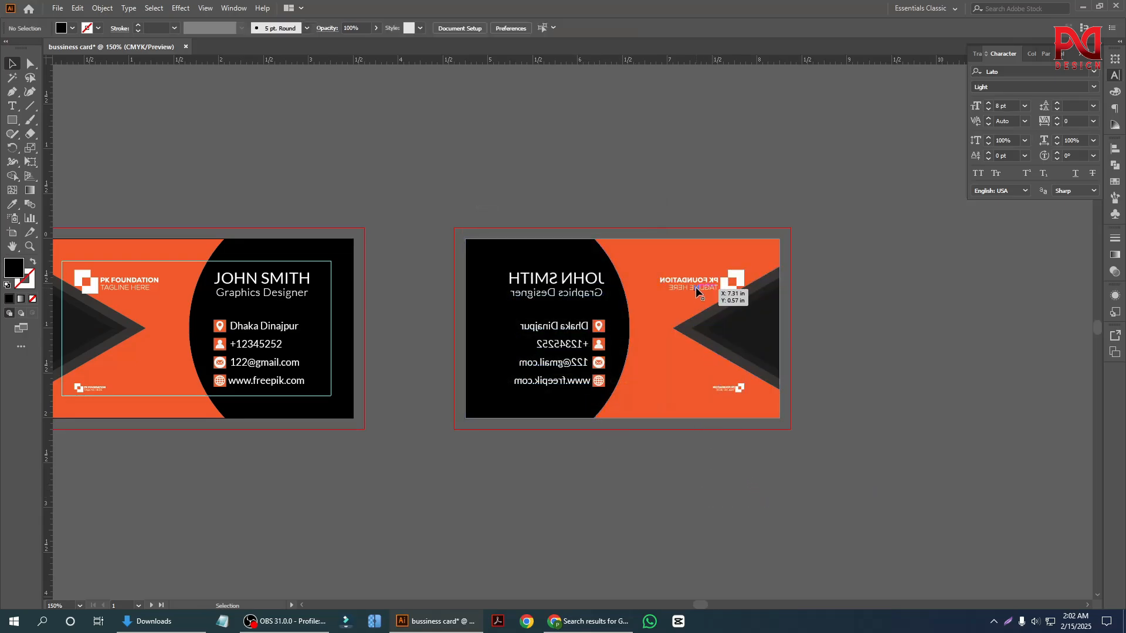
Ungroup the mirrored card copy so that its elements can be edited separately.
{"action": "left_click", "coordinate": [696, 287]}
{"action": "right_click", "coordinate": [695, 288]}
{"action": "left_click", "coordinate": [748, 394]}
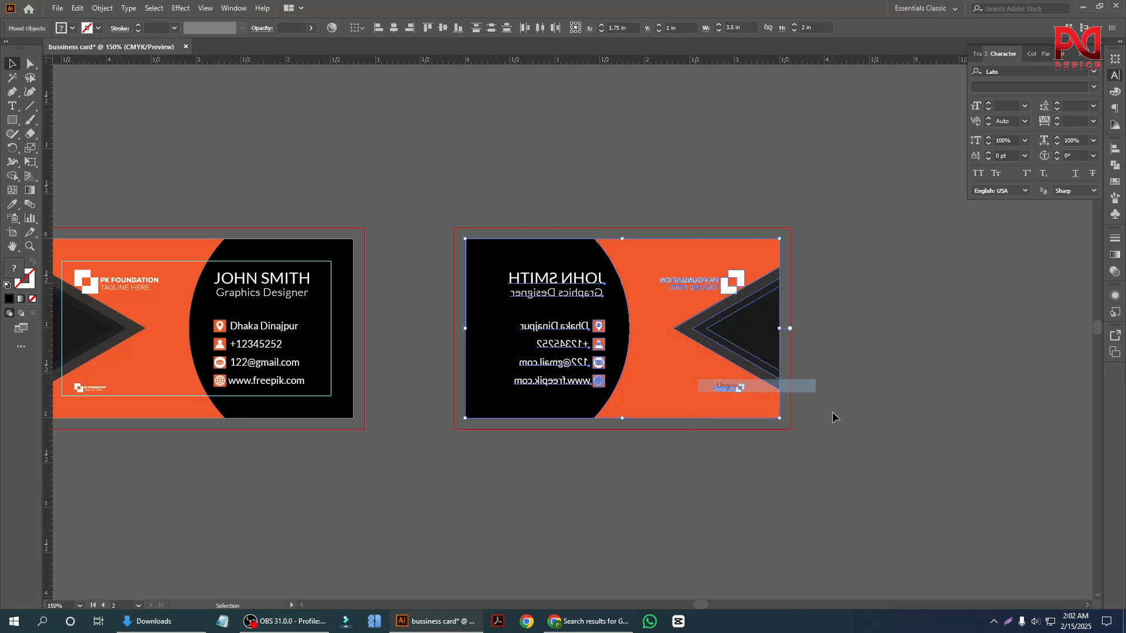
{"action": "left_click", "coordinate": [832, 411]}
Delete the large and the small mirrored logo from the second artboard.
{"action": "left_click", "coordinate": [712, 291]}
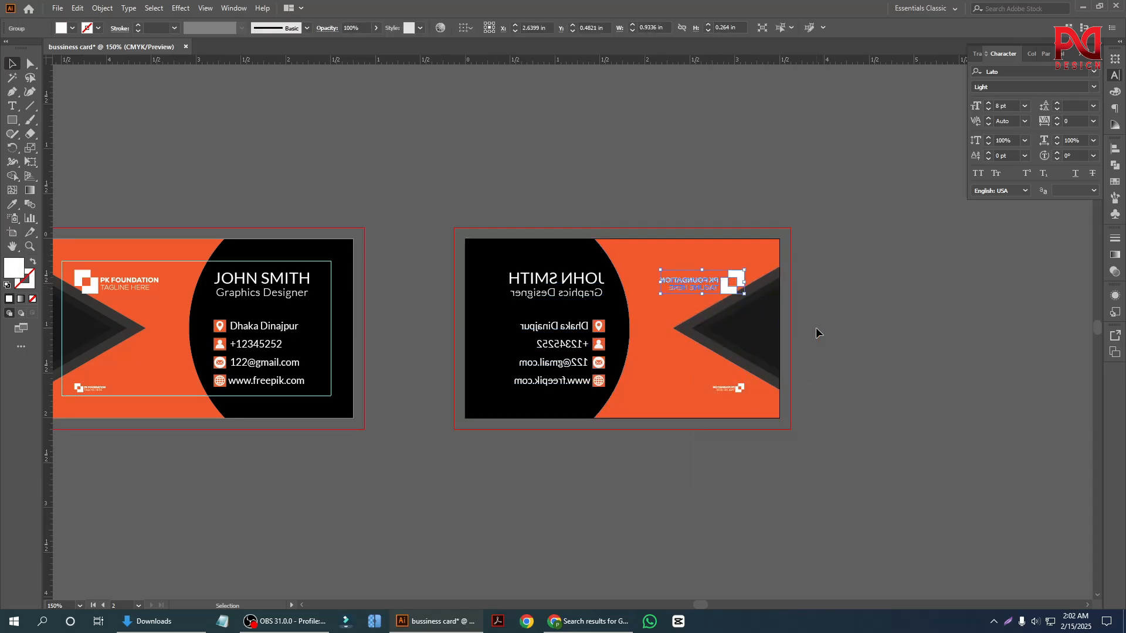
{"action": "key", "text": "Delete"}
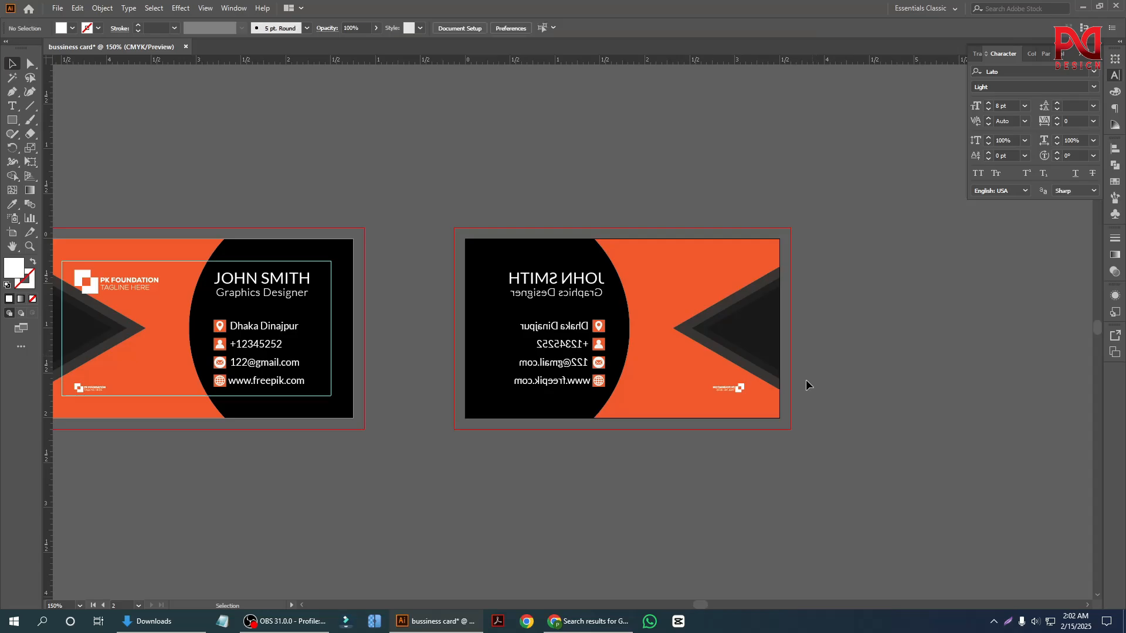
{"action": "left_click", "coordinate": [736, 388]}
{"action": "key", "text": "Delete"}
Delete the three stacked dark triangles from the second artboard.
{"action": "left_click", "coordinate": [724, 338]}
{"action": "key", "text": "Delete"}
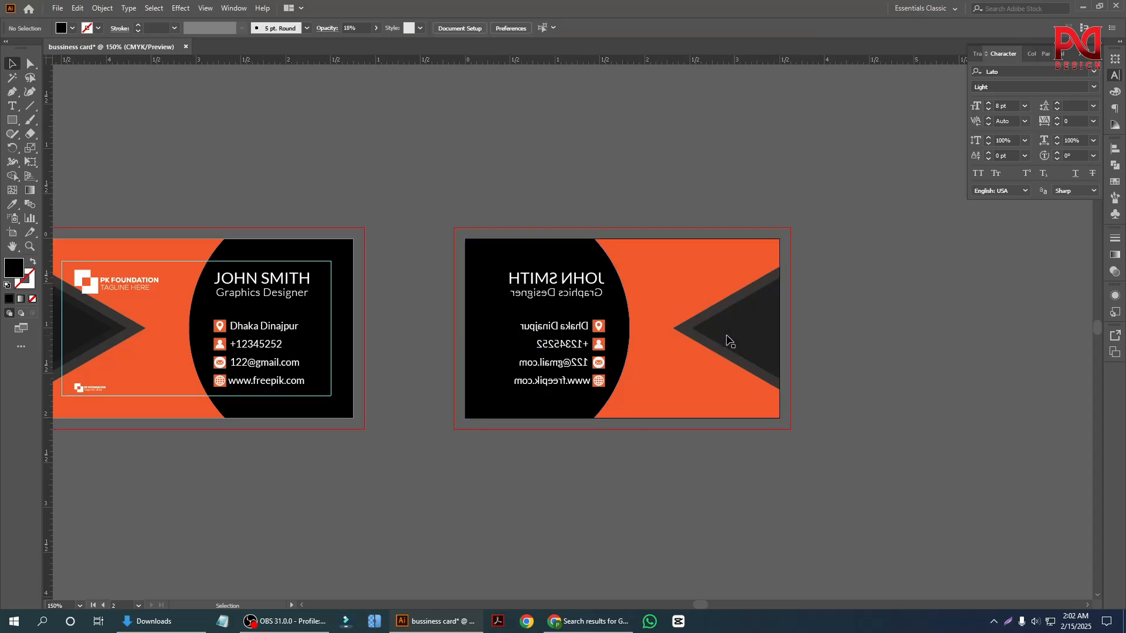
{"action": "left_click", "coordinate": [715, 337]}
{"action": "key", "text": "Delete"}
{"action": "left_click", "coordinate": [697, 335]}
{"action": "key", "text": "Delete"}
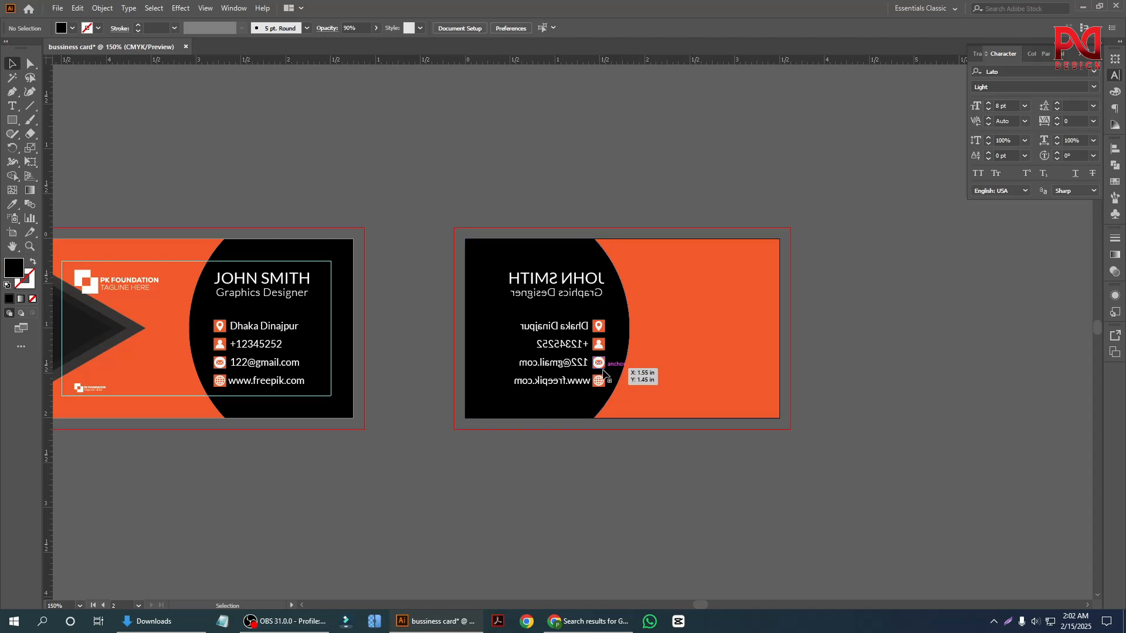
Delete the mirrored contact group and the mirrored name and job title group from the second artboard.
{"action": "left_click", "coordinate": [598, 359]}
{"action": "key", "text": "Delete"}
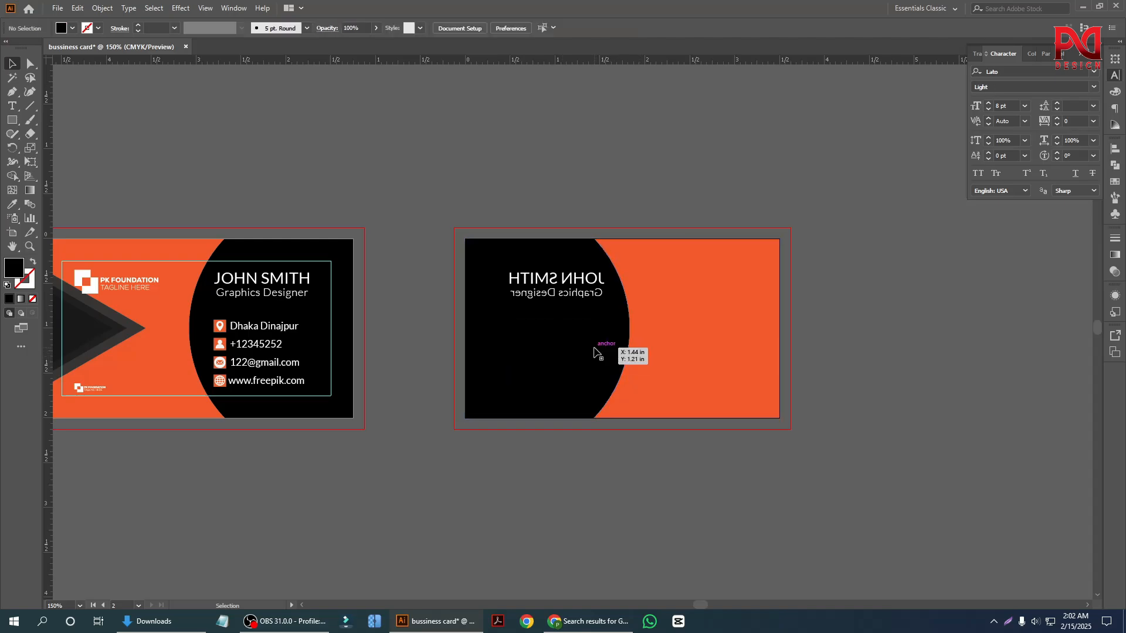
{"action": "left_click", "coordinate": [556, 293]}
{"action": "key", "text": "Delete"}
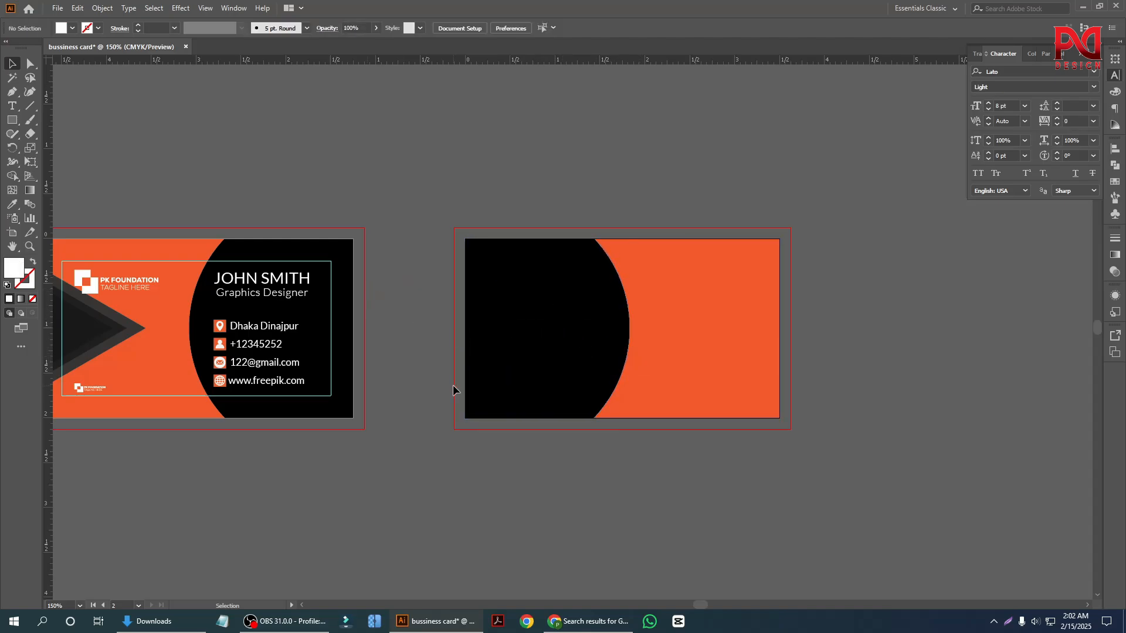
Ungroup the artwork of the front card on the first artboard.
{"action": "scroll", "coordinate": [421, 321], "scroll_direction": "down", "scroll_amount": 1}
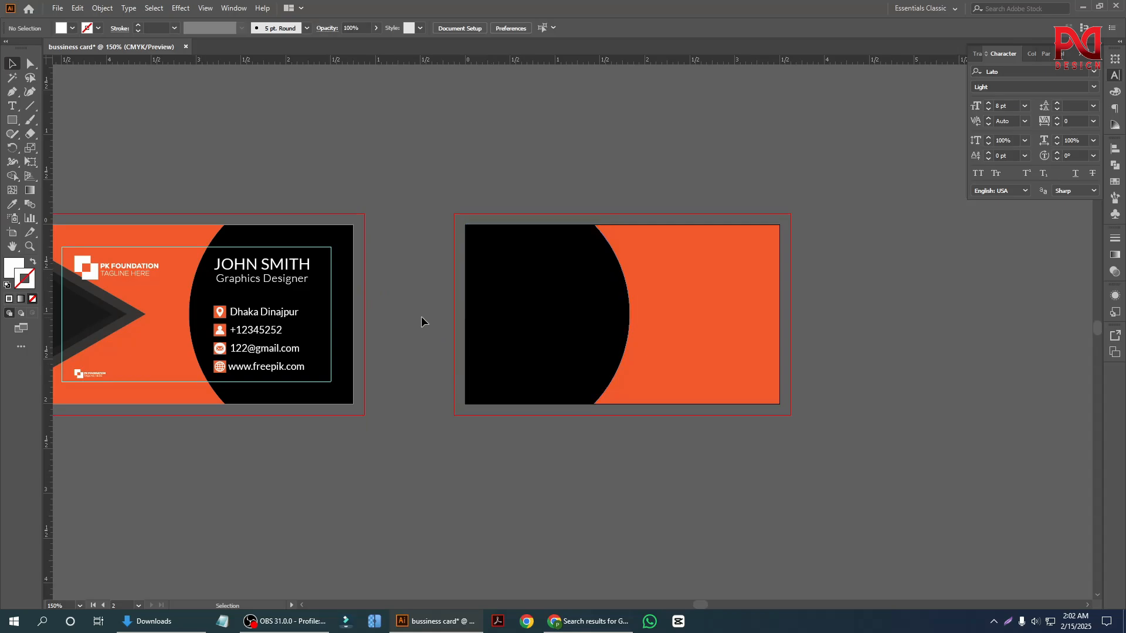
{"action": "left_click", "coordinate": [130, 270]}
{"action": "right_click", "coordinate": [126, 270]}
{"action": "left_click", "coordinate": [180, 367]}
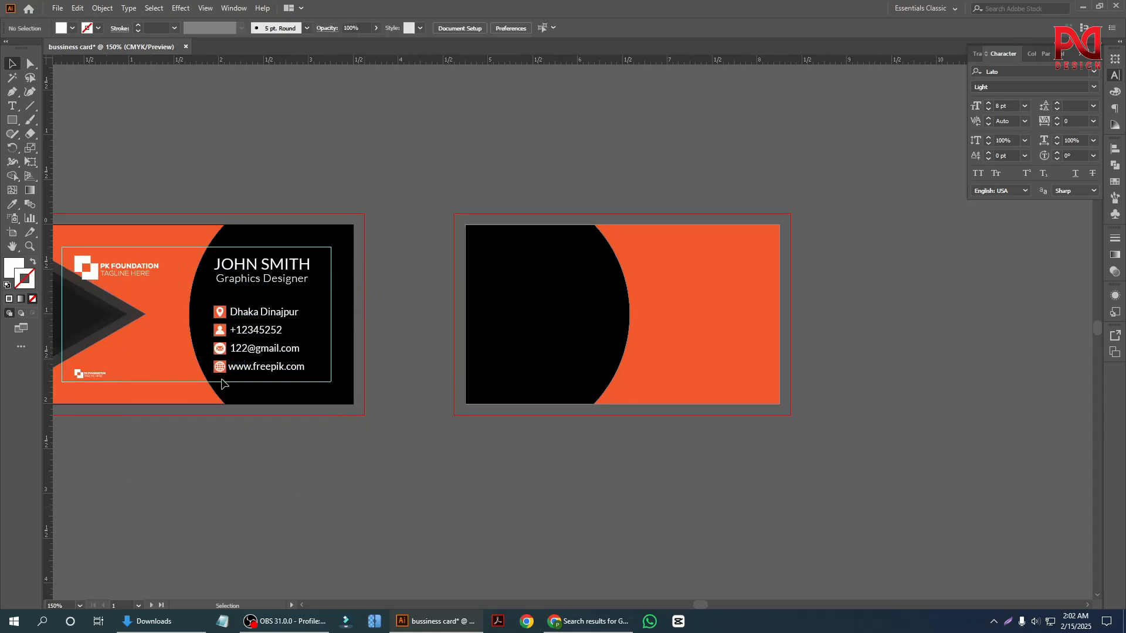
Ungroup the front card's 3.5 x 2 in artwork group again so its logo is separately selectable.
{"action": "left_click_drag", "start_coordinate": [103, 267], "coordinate": [435, 304]}
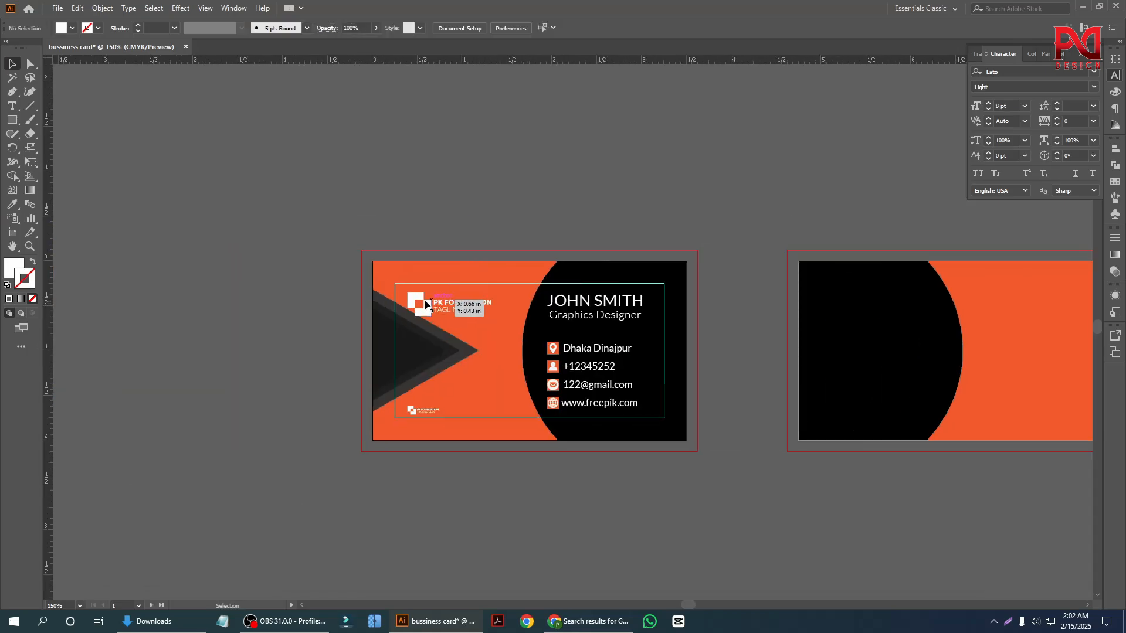
{"action": "left_click", "coordinate": [380, 280]}
{"action": "left_click", "coordinate": [275, 238]}
{"action": "scroll", "coordinate": [205, 366], "scroll_direction": "down", "scroll_amount": 2}
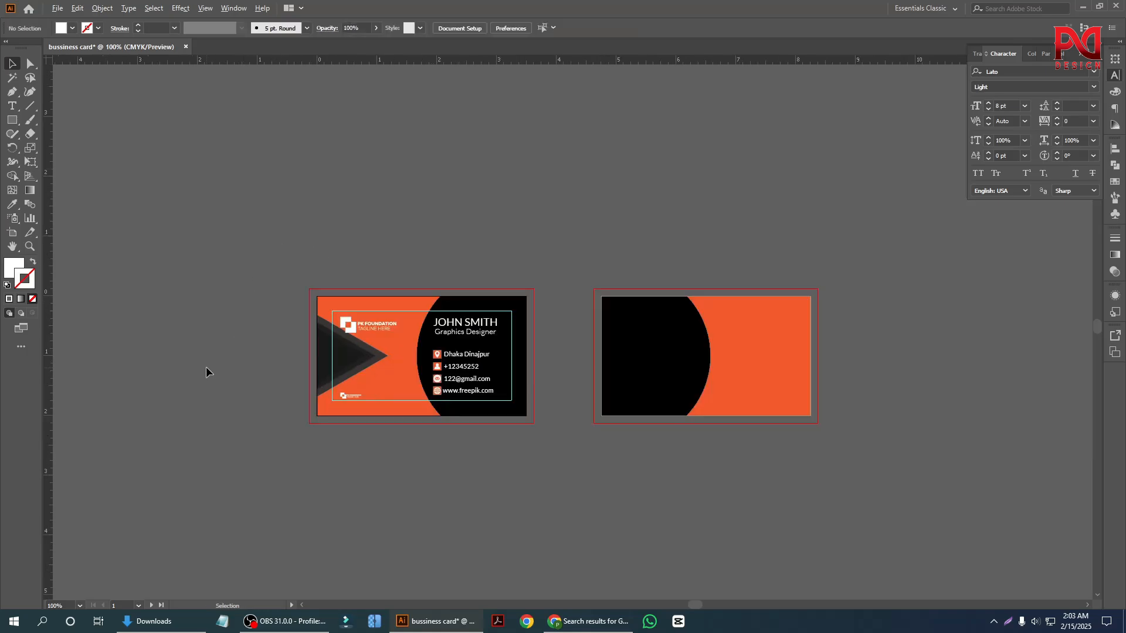
{"action": "scroll", "coordinate": [571, 402], "scroll_direction": "up", "scroll_amount": 2}
{"action": "left_click", "coordinate": [191, 303]}
{"action": "scroll", "coordinate": [252, 340], "scroll_direction": "down", "scroll_amount": 1}
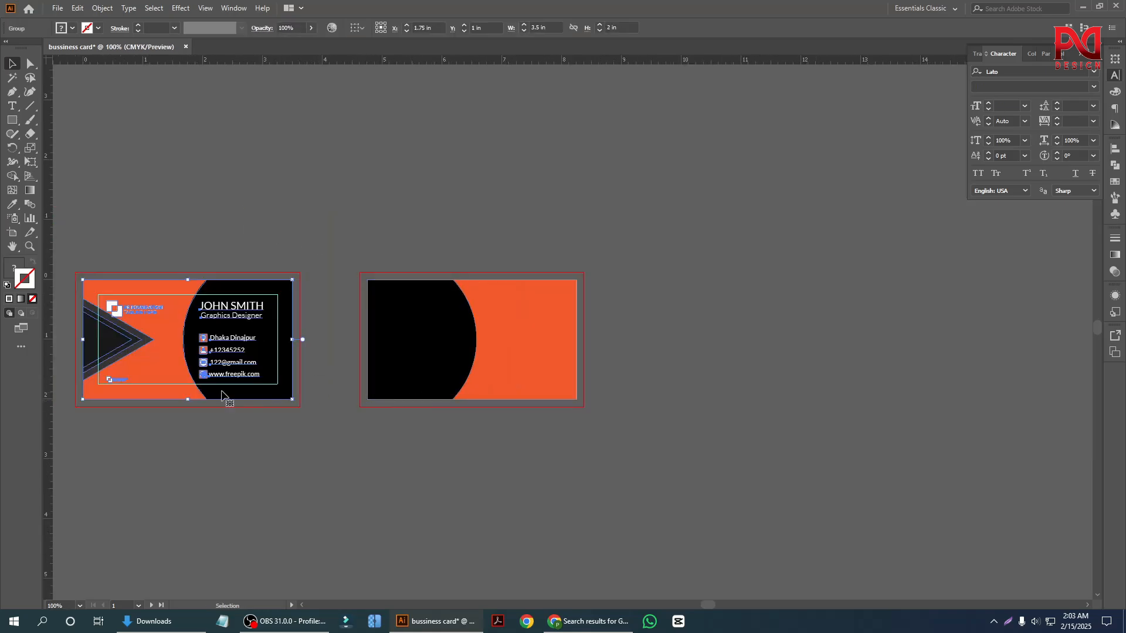
{"action": "scroll", "coordinate": [188, 375], "scroll_direction": "up", "scroll_amount": 1}
{"action": "right_click", "coordinate": [164, 325]}
{"action": "left_click", "coordinate": [216, 421]}
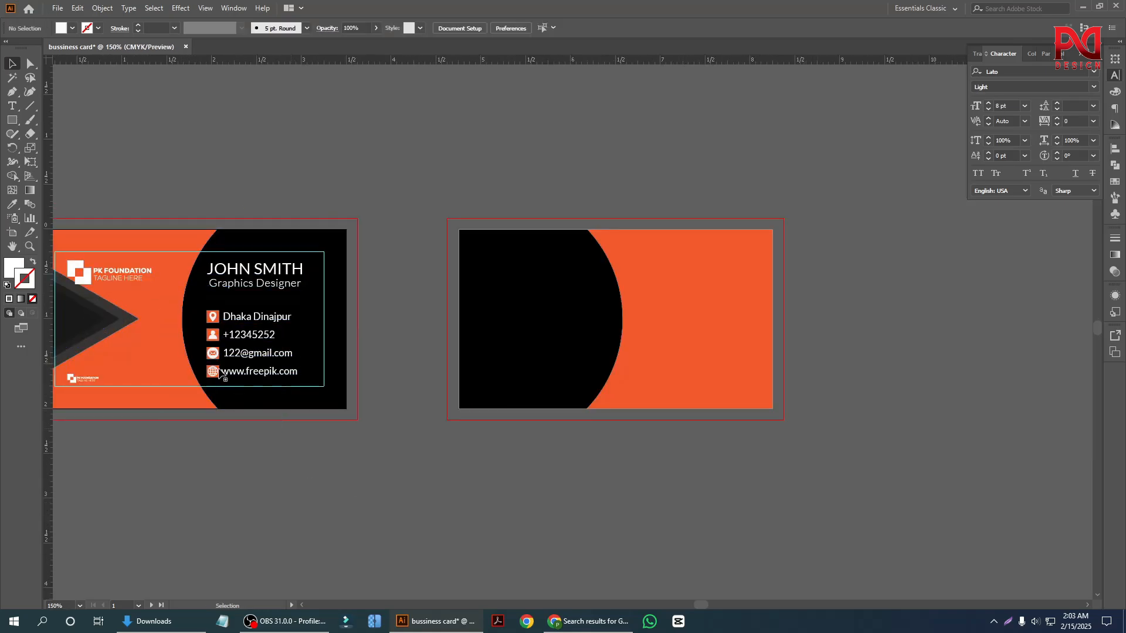
{"action": "right_click", "coordinate": [203, 349]}
{"action": "left_click", "coordinate": [247, 448]}
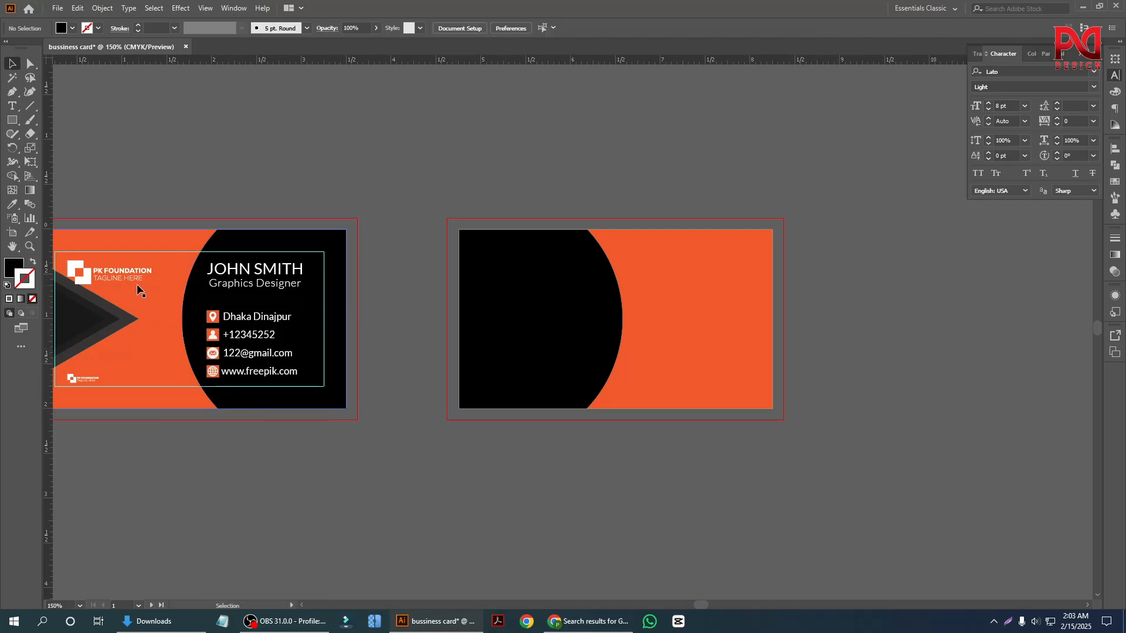
Copy the PK FOUNDATION logo from the front card onto the second artboard and bring the copy to the front.
{"action": "left_click_drag", "start_coordinate": [129, 271], "coordinate": [609, 293]}
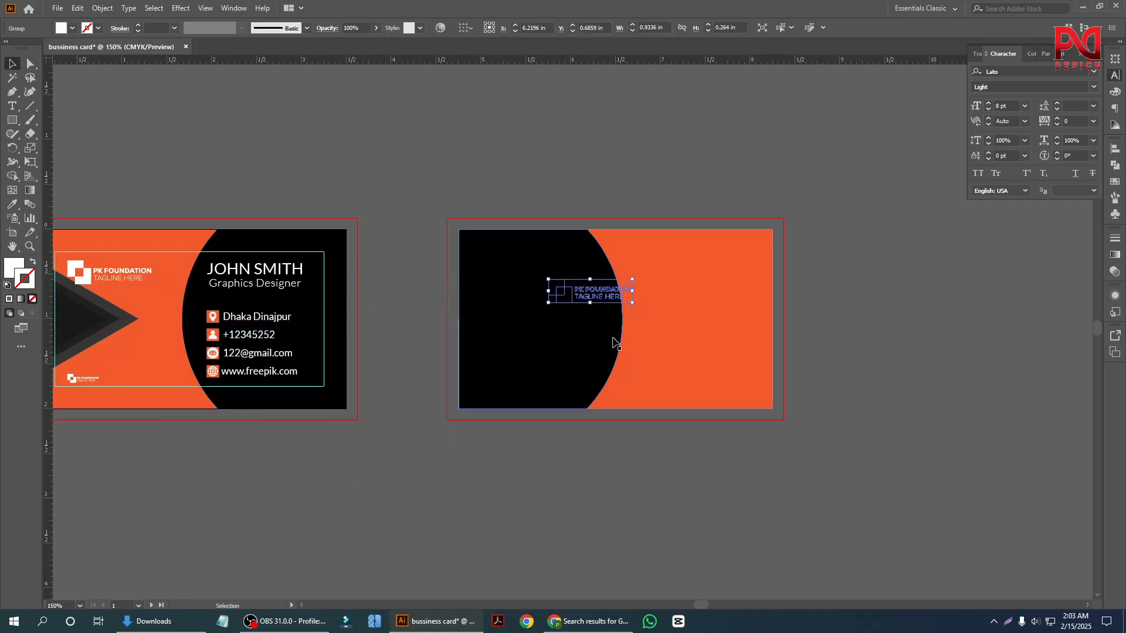
{"action": "right_click", "coordinate": [609, 301]}
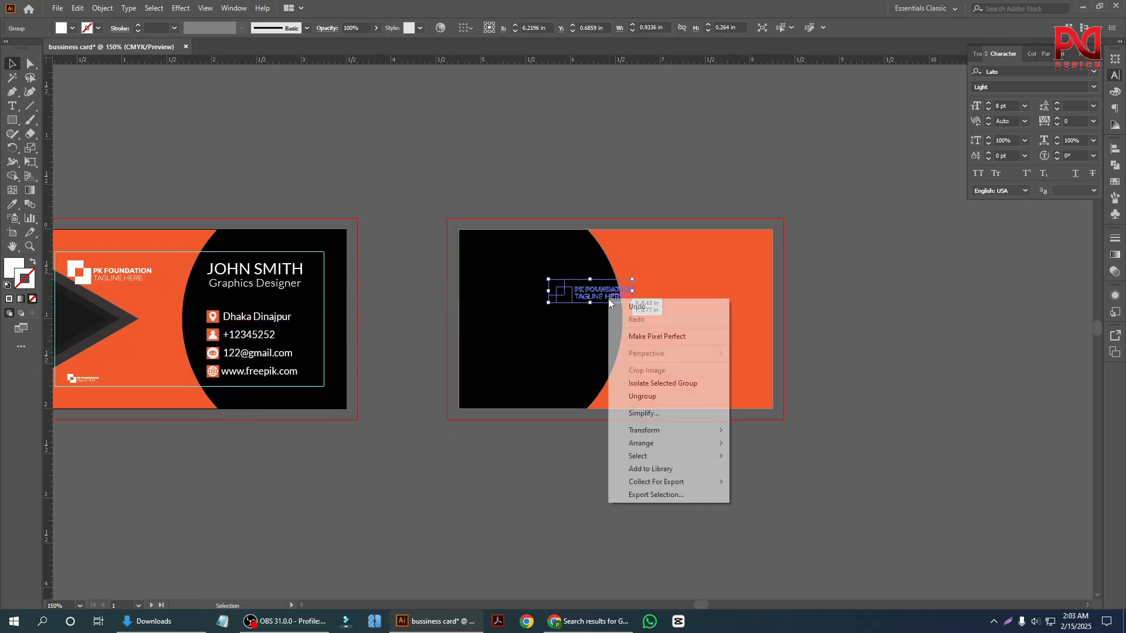
{"action": "mouse_move", "coordinate": [663, 444]}
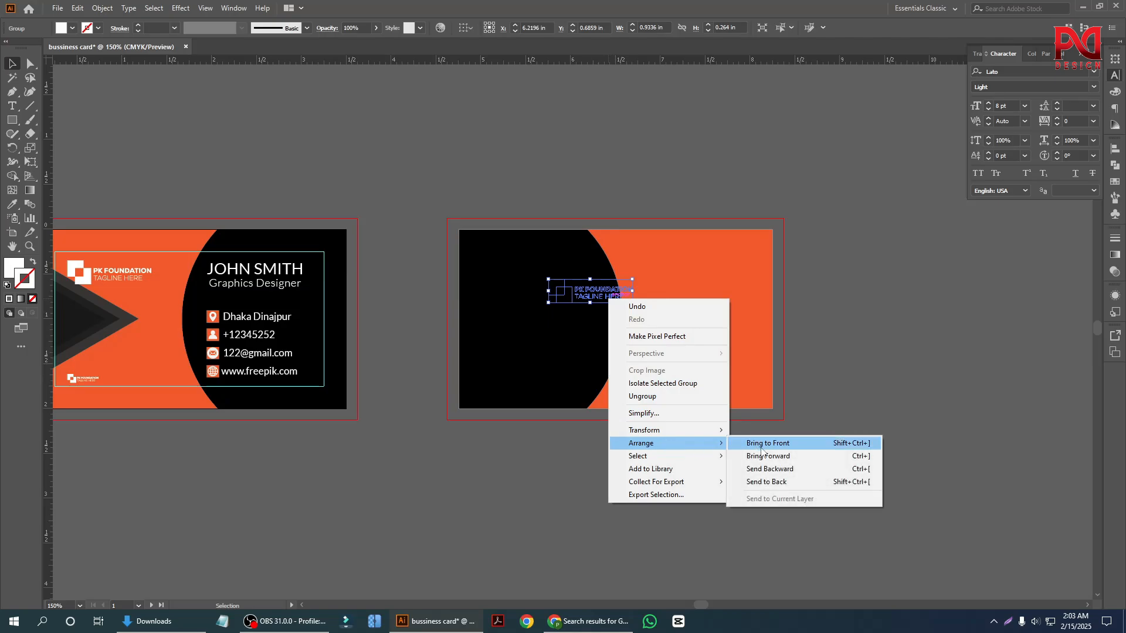
{"action": "left_click", "coordinate": [768, 444]}
{"action": "left_click", "coordinate": [621, 320]}
Center the copied logo horizontally and vertically on the back card's background, and enlarge it proportionally from its center.
{"action": "left_click", "coordinate": [603, 299]}
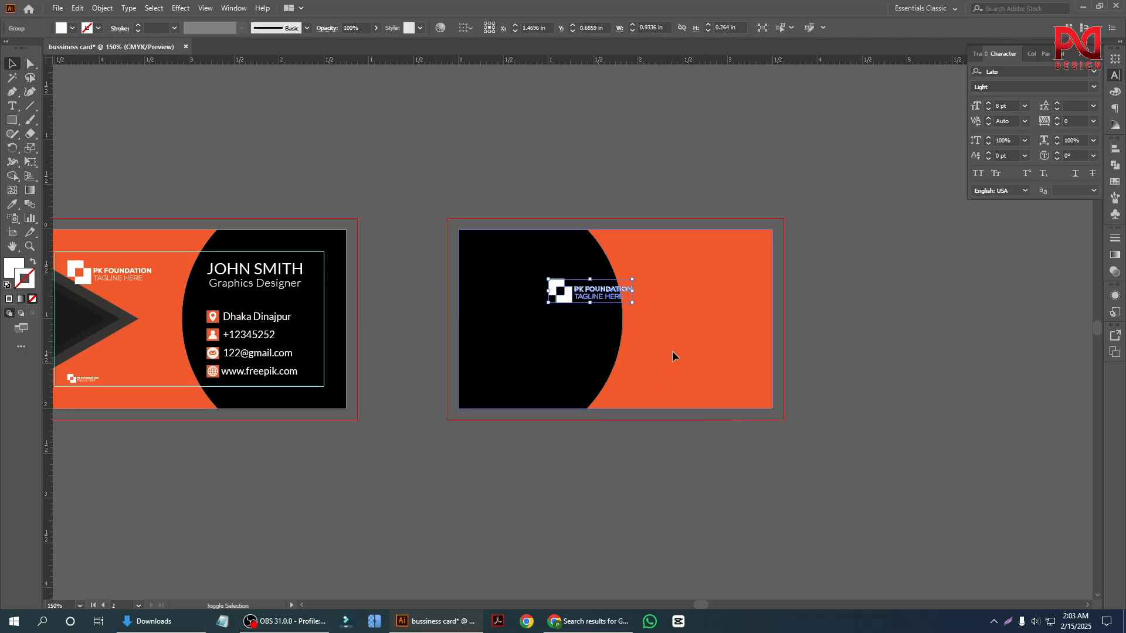
{"action": "left_click", "coordinate": [690, 316], "text": "shift"}
{"action": "left_click", "coordinate": [518, 27]}
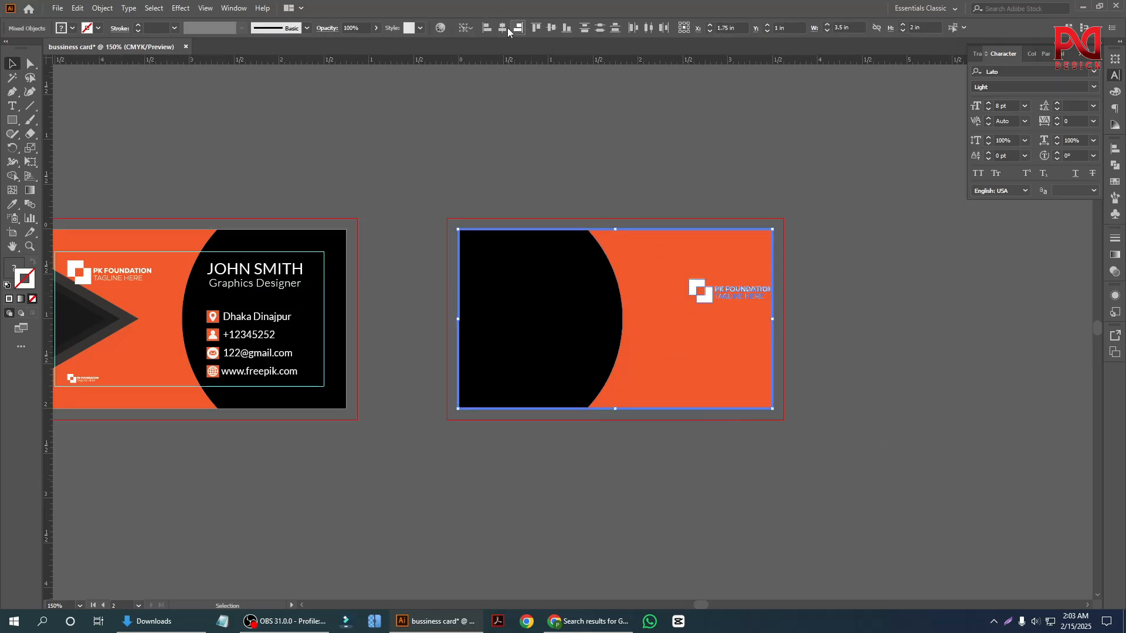
{"action": "left_click", "coordinate": [503, 27]}
{"action": "left_click", "coordinate": [551, 28]}
{"action": "left_click", "coordinate": [639, 328], "text": "shift"}
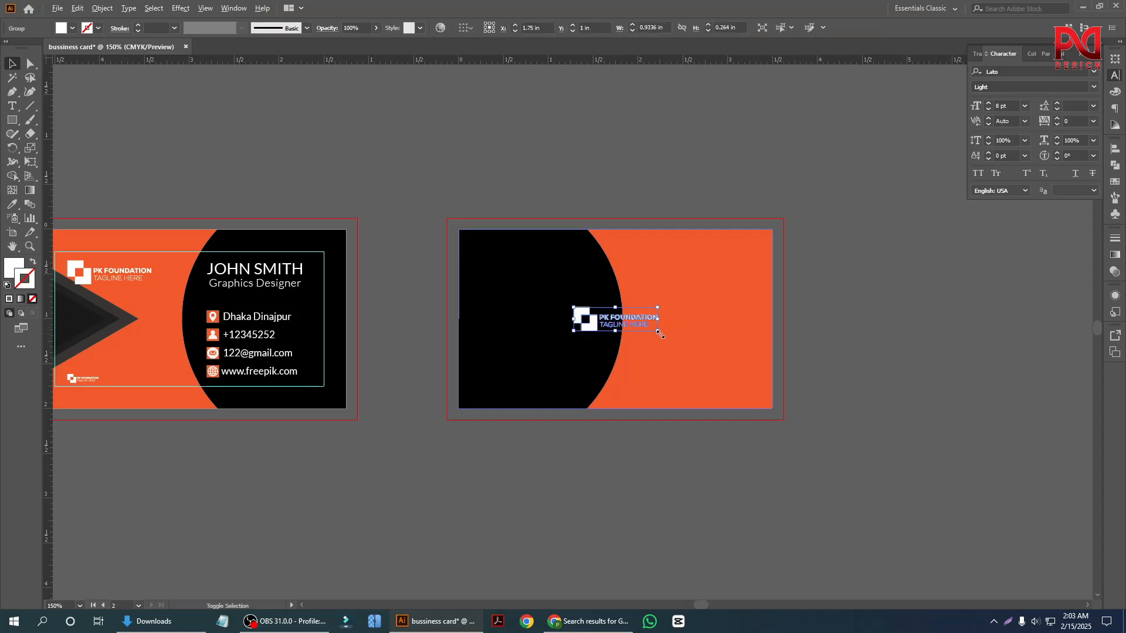
{"action": "left_click_drag", "start_coordinate": [659, 333], "coordinate": [688, 357]}
{"action": "left_click", "coordinate": [672, 464]}
Examine the front and back cards side by side, checking the layout and the placement of the logo.
{"action": "scroll", "coordinate": [673, 425], "scroll_direction": "down", "scroll_amount": 2}
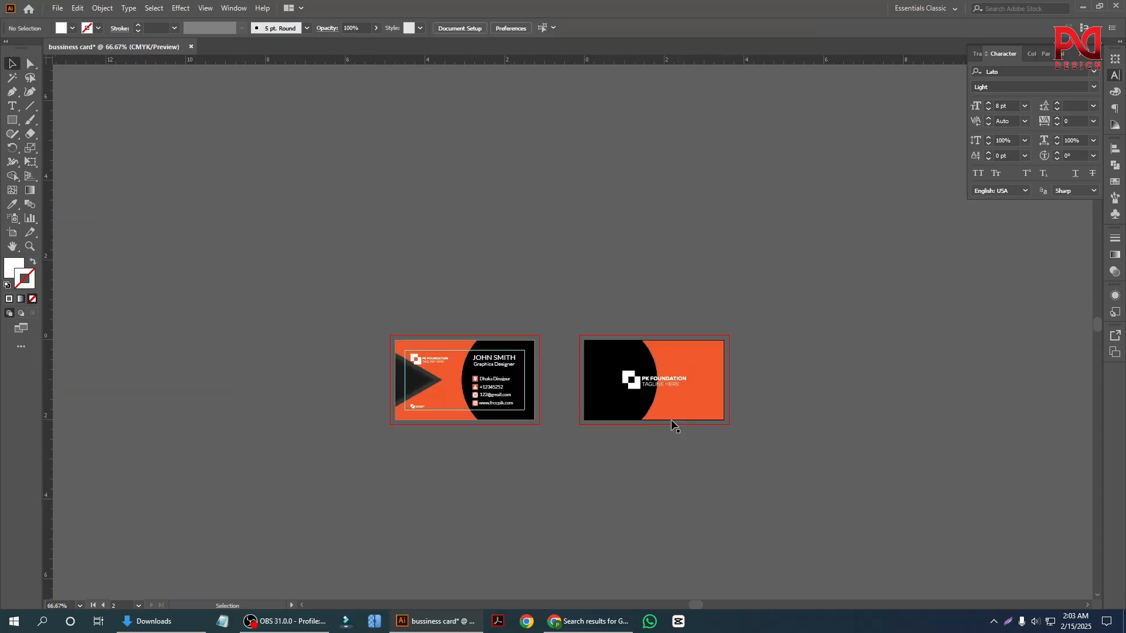
{"action": "scroll", "coordinate": [502, 407], "scroll_direction": "up", "scroll_amount": 3}
{"action": "scroll", "coordinate": [321, 450], "scroll_direction": "down", "scroll_amount": 1}
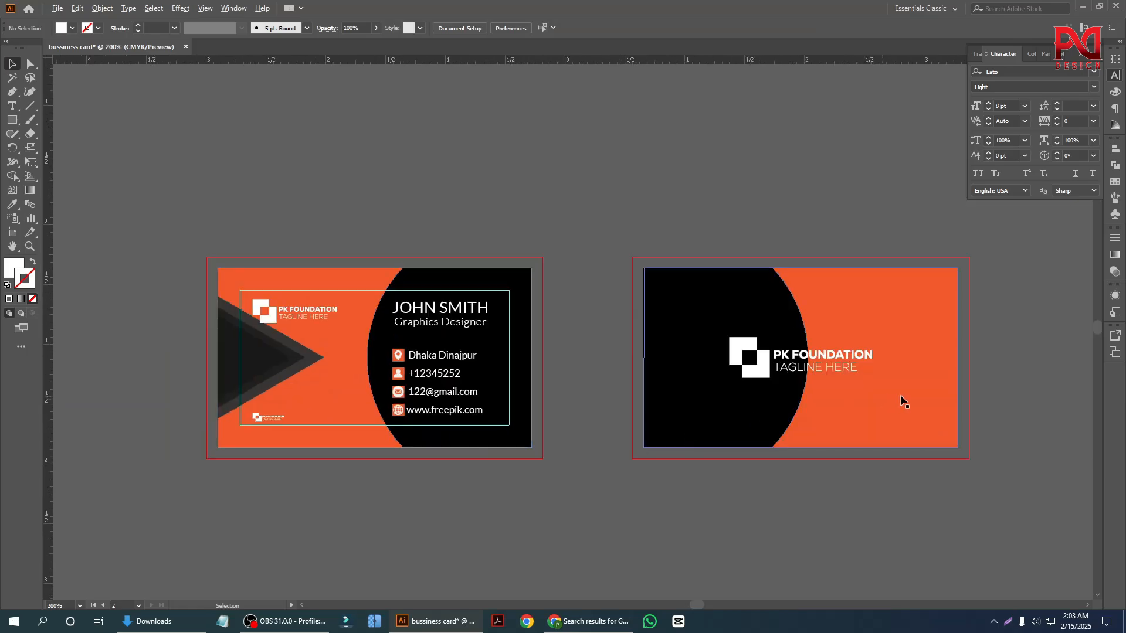
{"action": "scroll", "coordinate": [879, 402], "scroll_direction": "up", "scroll_amount": 2}
{"action": "scroll", "coordinate": [762, 403], "scroll_direction": "down", "scroll_amount": 3}
{"action": "scroll", "coordinate": [633, 397], "scroll_direction": "down", "scroll_amount": 1}
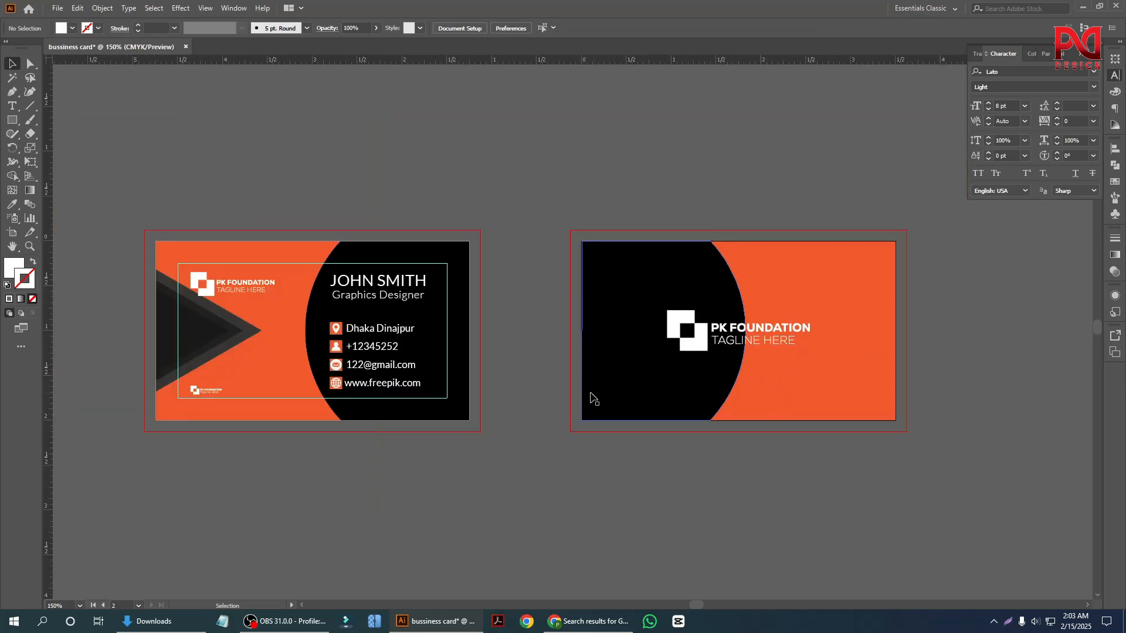
{"action": "scroll", "coordinate": [529, 393], "scroll_direction": "up", "scroll_amount": 1}
{"action": "scroll", "coordinate": [529, 392], "scroll_direction": "down", "scroll_amount": 1}
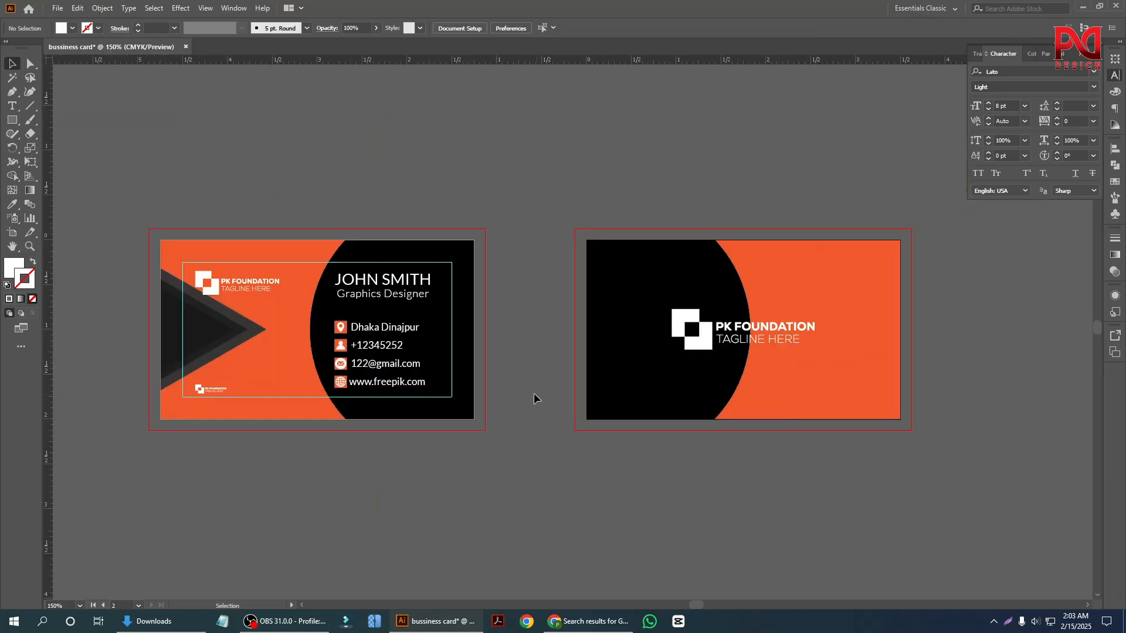
{"action": "scroll", "coordinate": [509, 387], "scroll_direction": "down", "scroll_amount": 1}
{"action": "scroll", "coordinate": [627, 384], "scroll_direction": "up", "scroll_amount": 1}
{"action": "scroll", "coordinate": [586, 323], "scroll_direction": "down", "scroll_amount": 1}
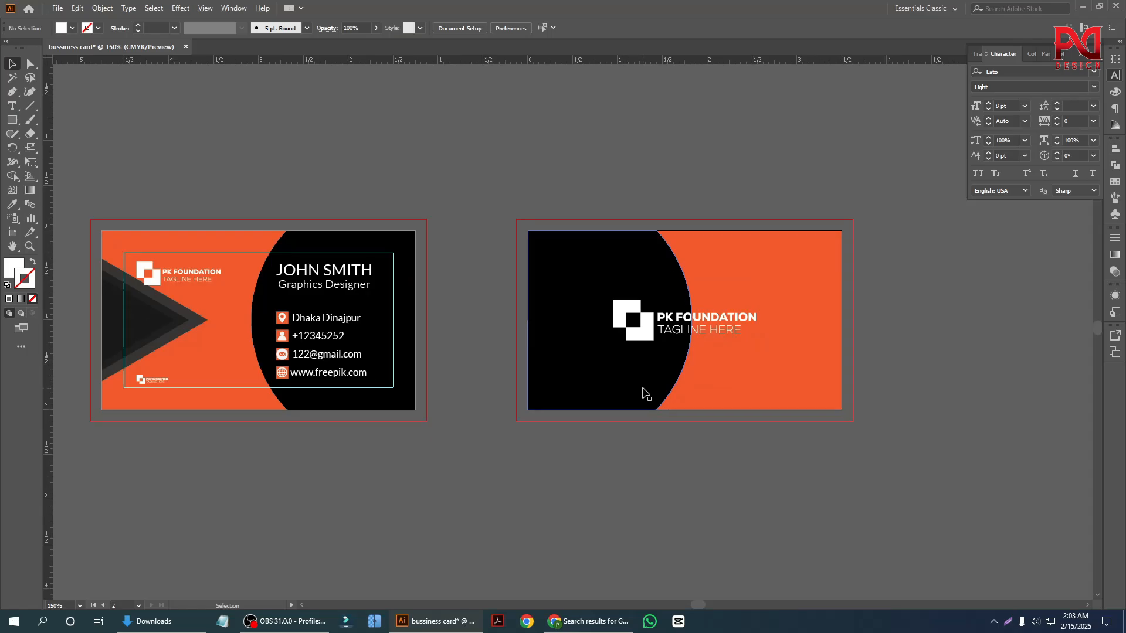
{"action": "left_click", "coordinate": [551, 262]}
{"action": "left_click", "coordinate": [452, 237]}
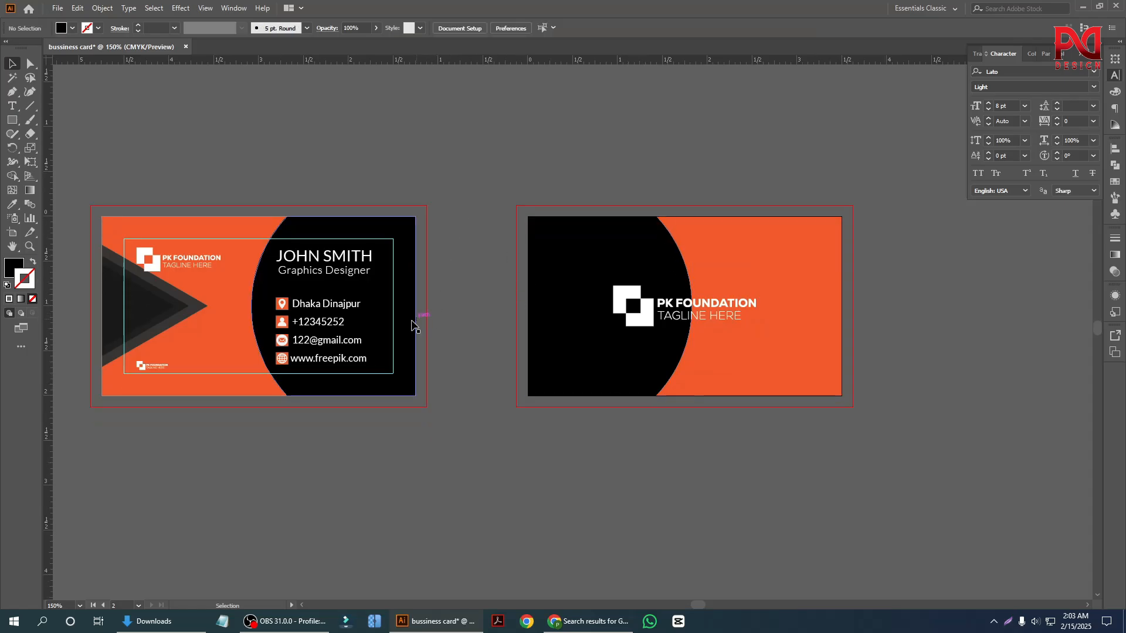
{"action": "scroll", "coordinate": [415, 327], "scroll_direction": "down", "scroll_amount": 1}
{"action": "scroll", "coordinate": [426, 326], "scroll_direction": "up", "scroll_amount": 1}
{"action": "scroll", "coordinate": [426, 325], "scroll_direction": "up", "scroll_amount": 1}
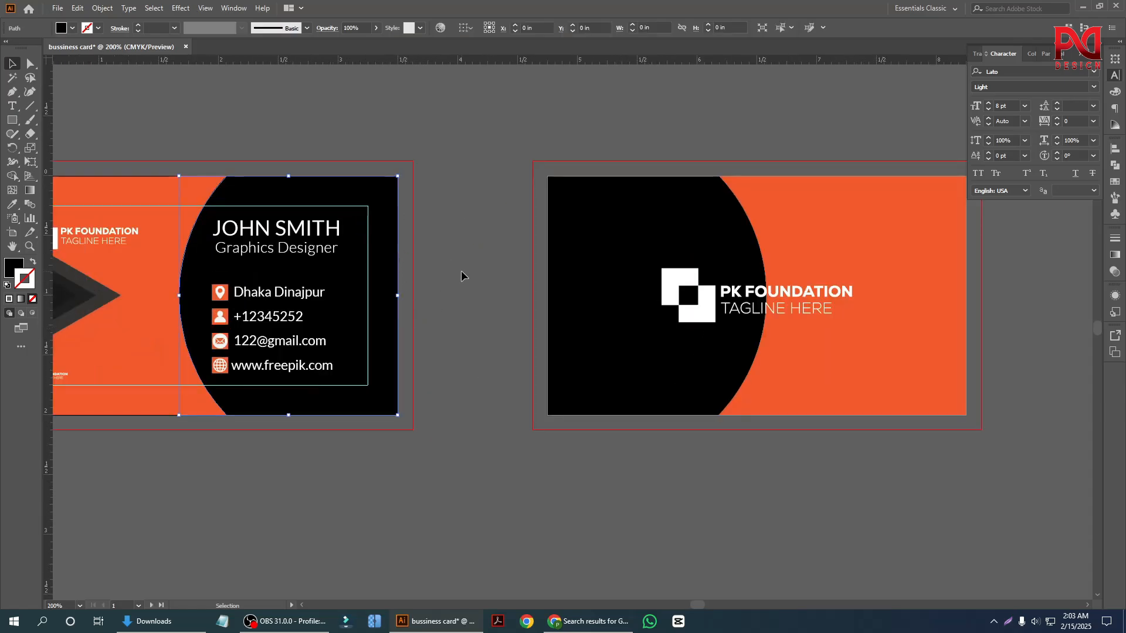
{"action": "scroll", "coordinate": [461, 323], "scroll_direction": "down", "scroll_amount": 1}
{"action": "scroll", "coordinate": [532, 392], "scroll_direction": "up", "scroll_amount": 1}
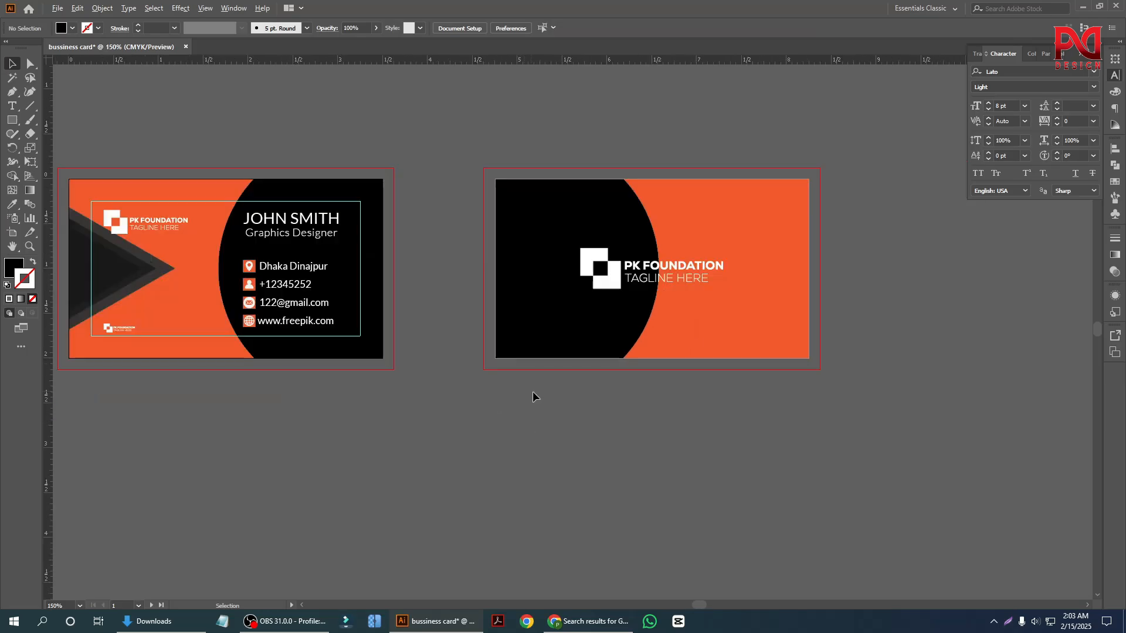
{"action": "scroll", "coordinate": [523, 397], "scroll_direction": "down", "scroll_amount": 1}
{"action": "scroll", "coordinate": [434, 380], "scroll_direction": "up", "scroll_amount": 2}
{"action": "scroll", "coordinate": [418, 379], "scroll_direction": "down", "scroll_amount": 1}
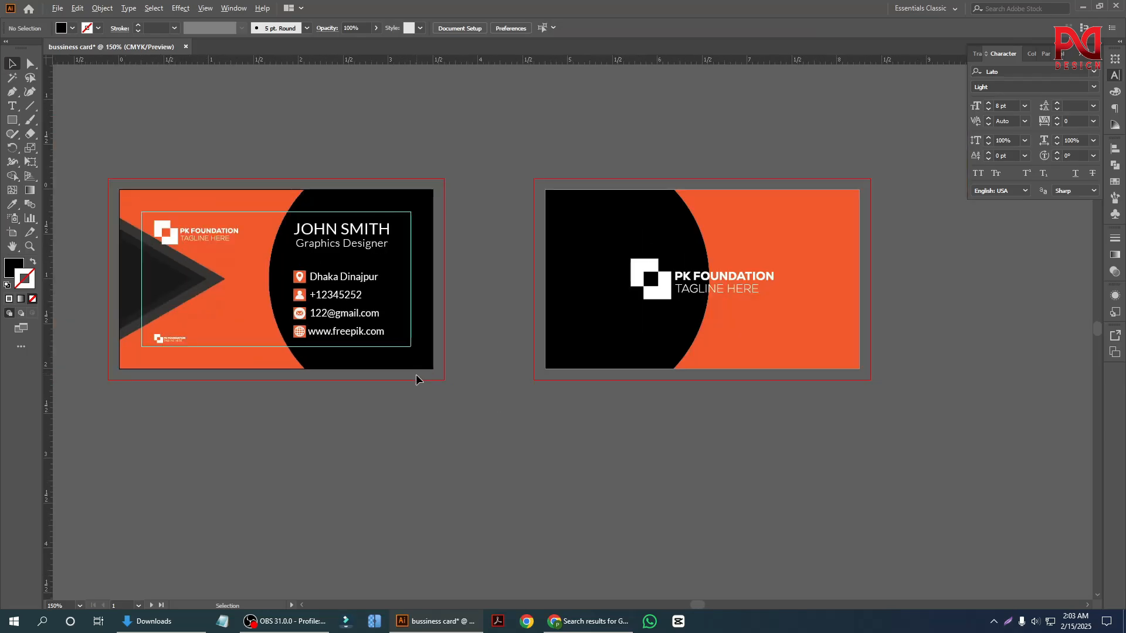
Draw a 3.5 x 2 in black rectangle covering the whole second artboard.
{"action": "left_click", "coordinate": [11, 120]}
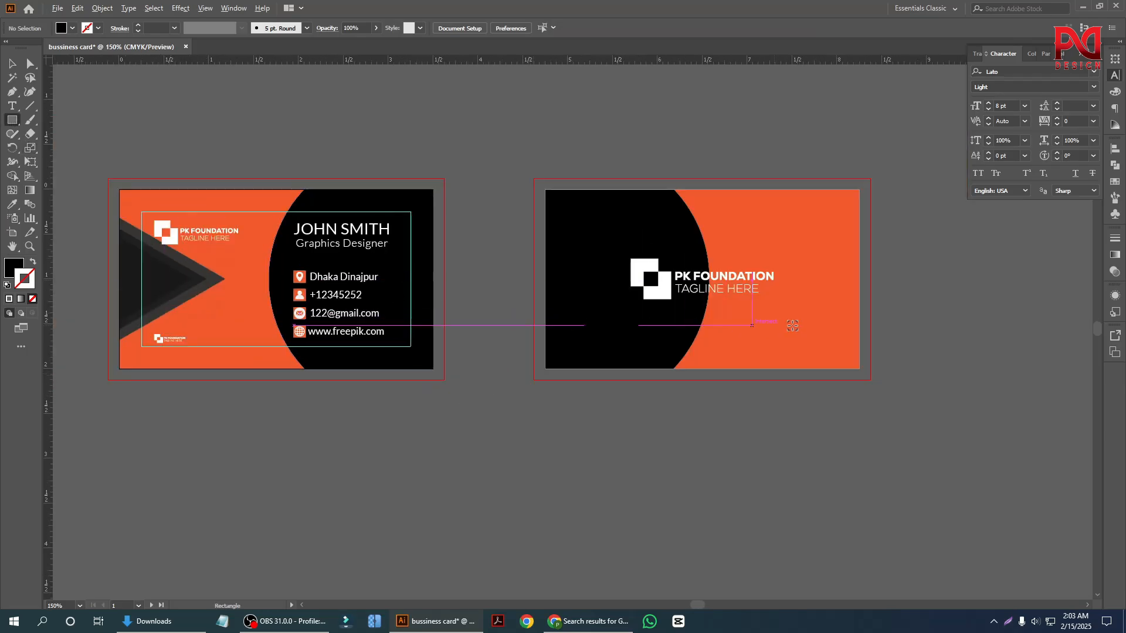
{"action": "scroll", "coordinate": [545, 328], "scroll_direction": "up", "scroll_amount": 2}
{"action": "scroll", "coordinate": [572, 399], "scroll_direction": "down", "scroll_amount": 1}
{"action": "scroll", "coordinate": [620, 377], "scroll_direction": "up", "scroll_amount": 1}
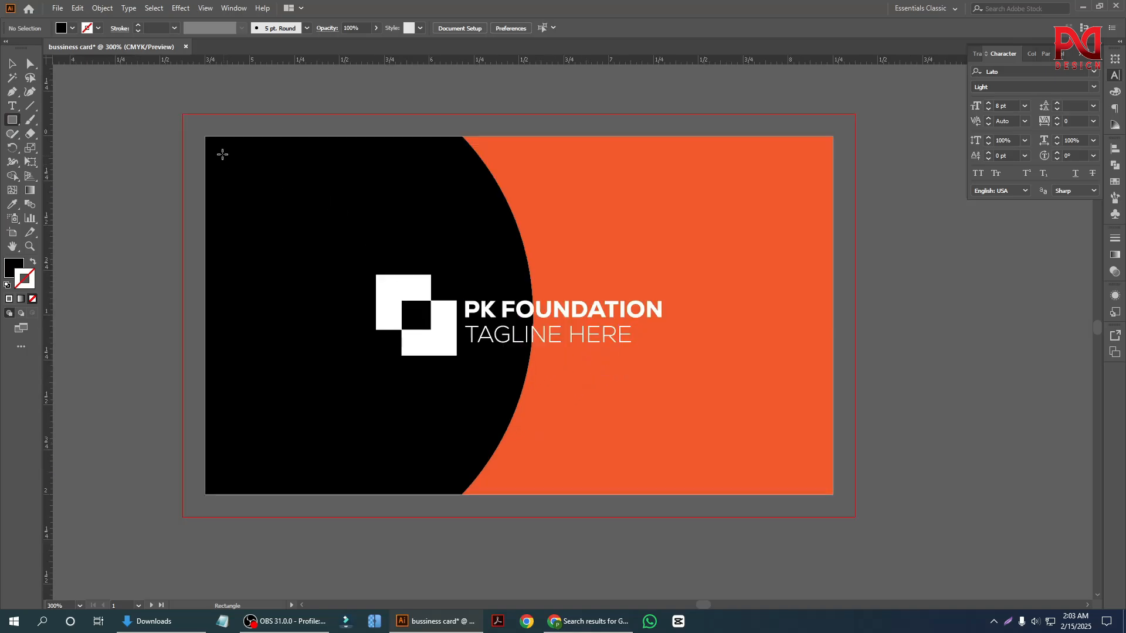
{"action": "mouse_move", "coordinate": [202, 138]}
{"action": "left_mouse_down"}
{"action": "mouse_move", "coordinate": [580, 313]}
{"action": "mouse_move", "coordinate": [776, 435]}
{"action": "mouse_move", "coordinate": [832, 494]}
{"action": "left_mouse_up"}
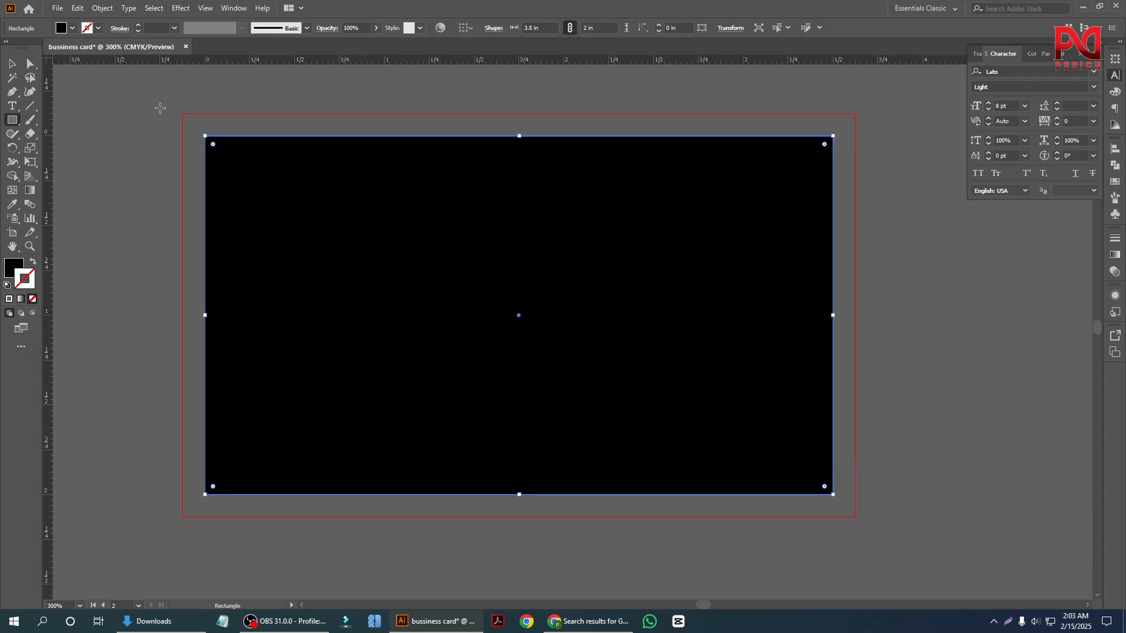
Offset the path of the black rectangle by -0.25 in with miter joins and a miter limit of 4.
{"action": "left_click", "coordinate": [11, 65]}
{"action": "left_click", "coordinate": [102, 8]}
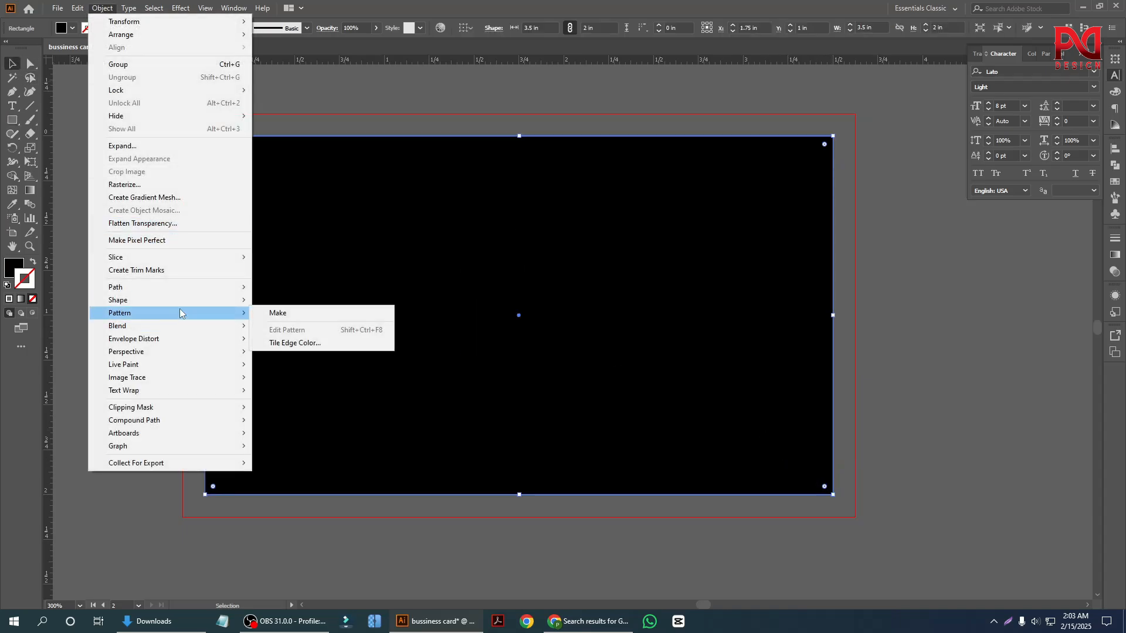
{"action": "mouse_move", "coordinate": [187, 288]}
{"action": "left_click", "coordinate": [313, 328]}
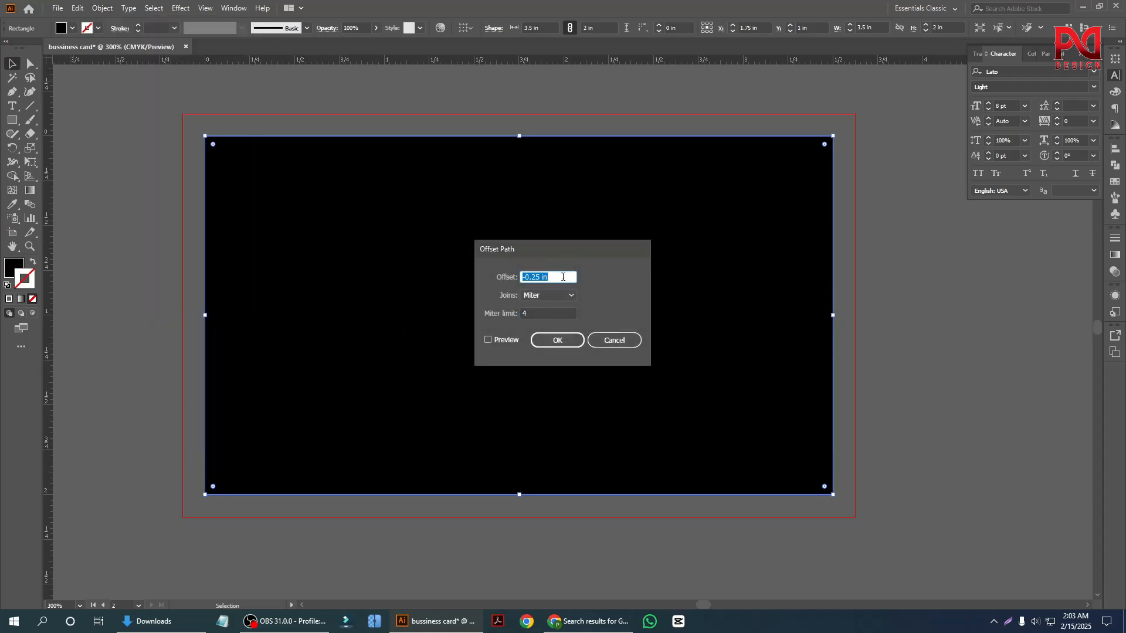
{"action": "left_click", "coordinate": [490, 340]}
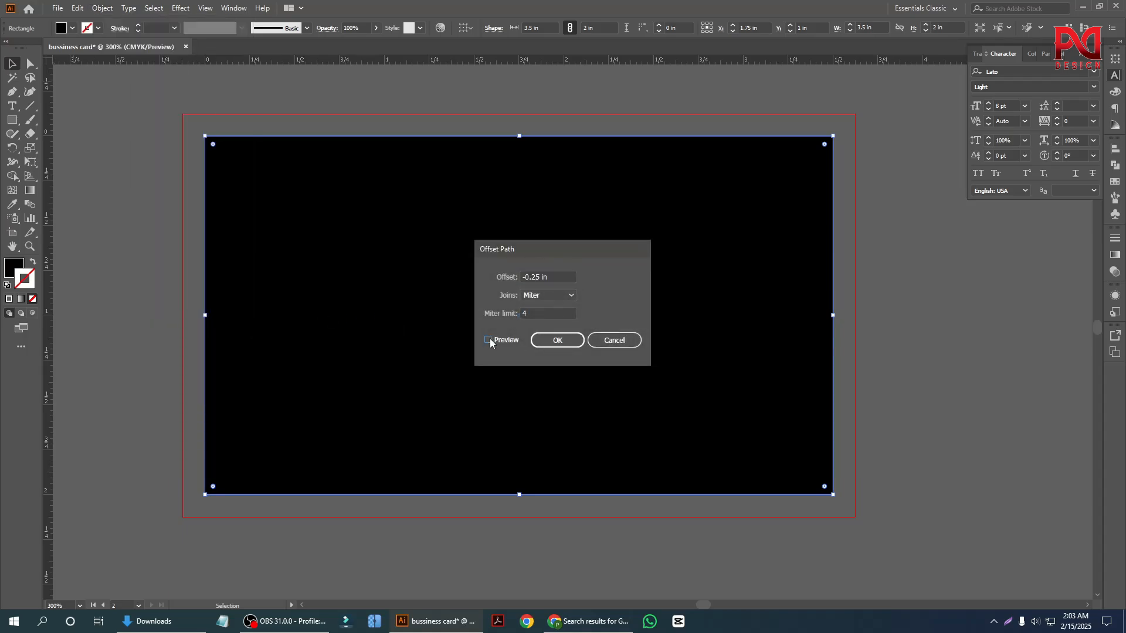
{"action": "left_click", "coordinate": [556, 343]}
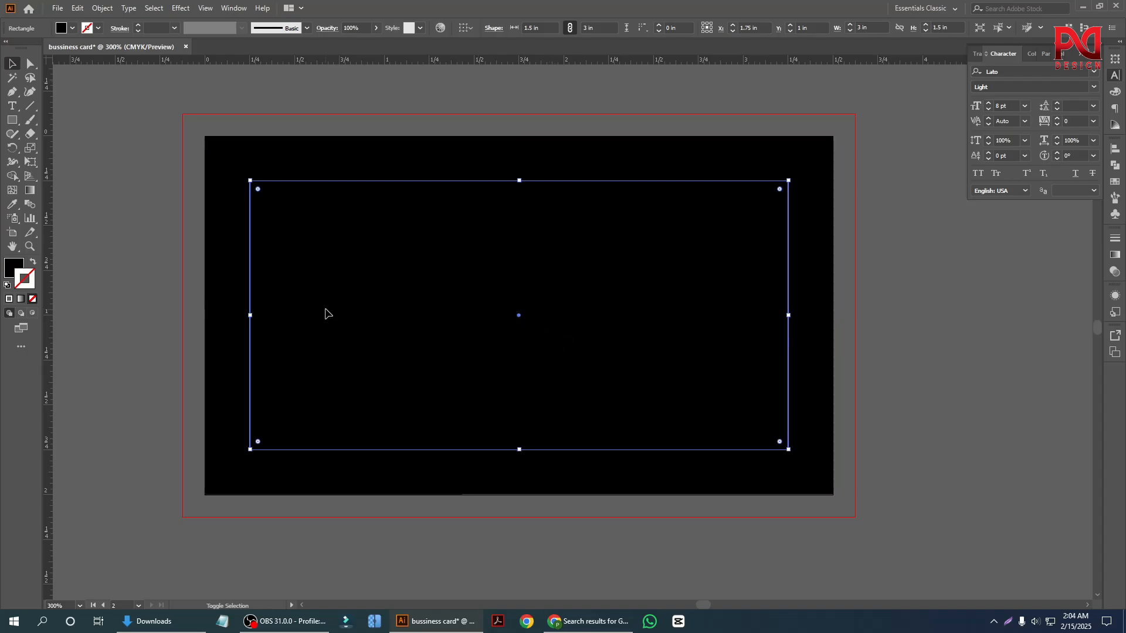
Turn the inset rectangle into an unfilled margin guide and delete the 3.5 x 2 in black rectangle covering the back card.
{"action": "key", "text": "shift+x"}
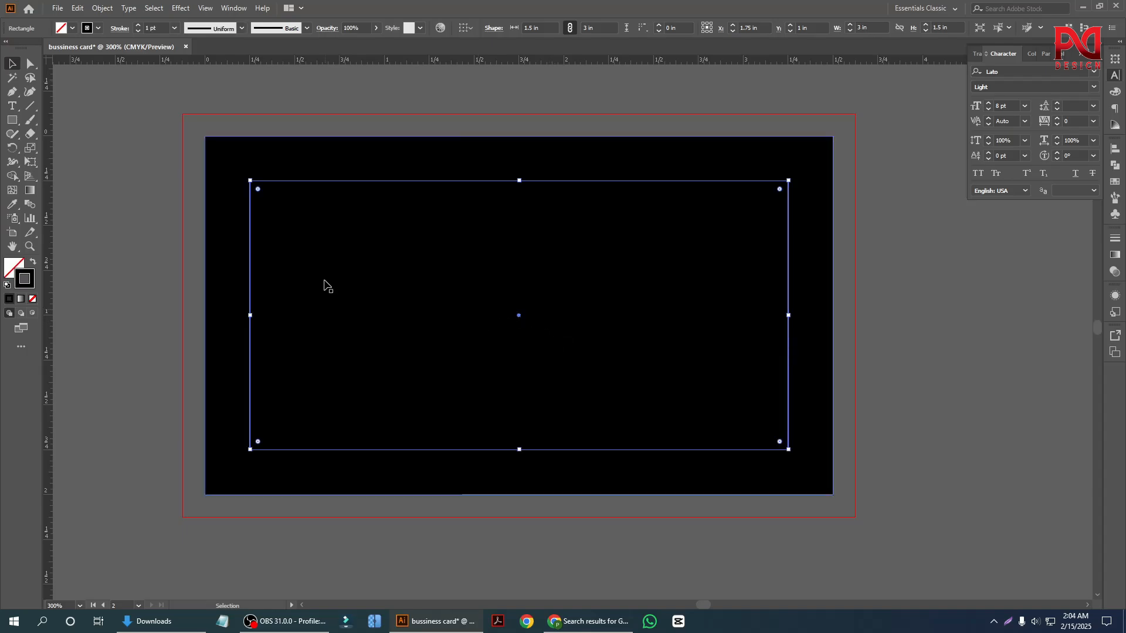
{"action": "right_click", "coordinate": [321, 246]}
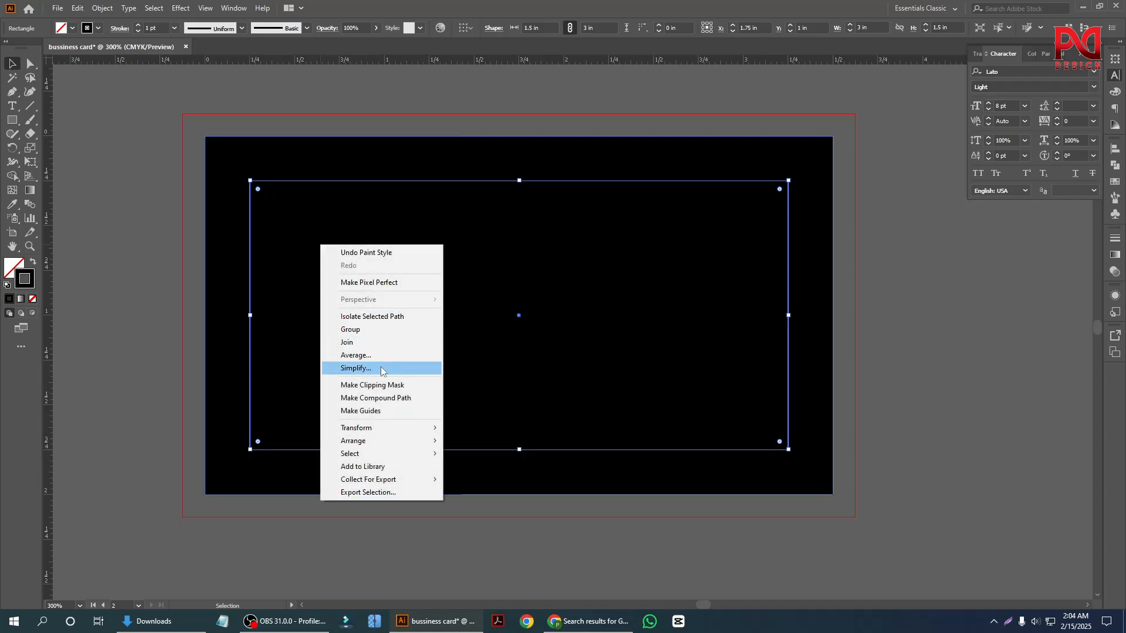
{"action": "left_click", "coordinate": [382, 411]}
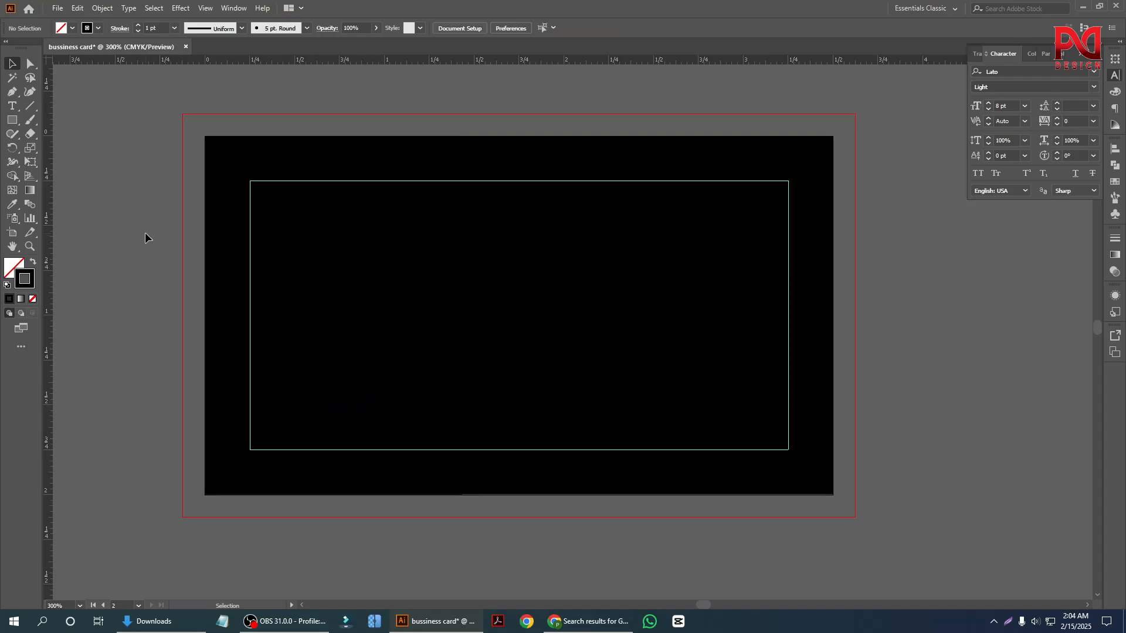
{"action": "left_click", "coordinate": [224, 186]}
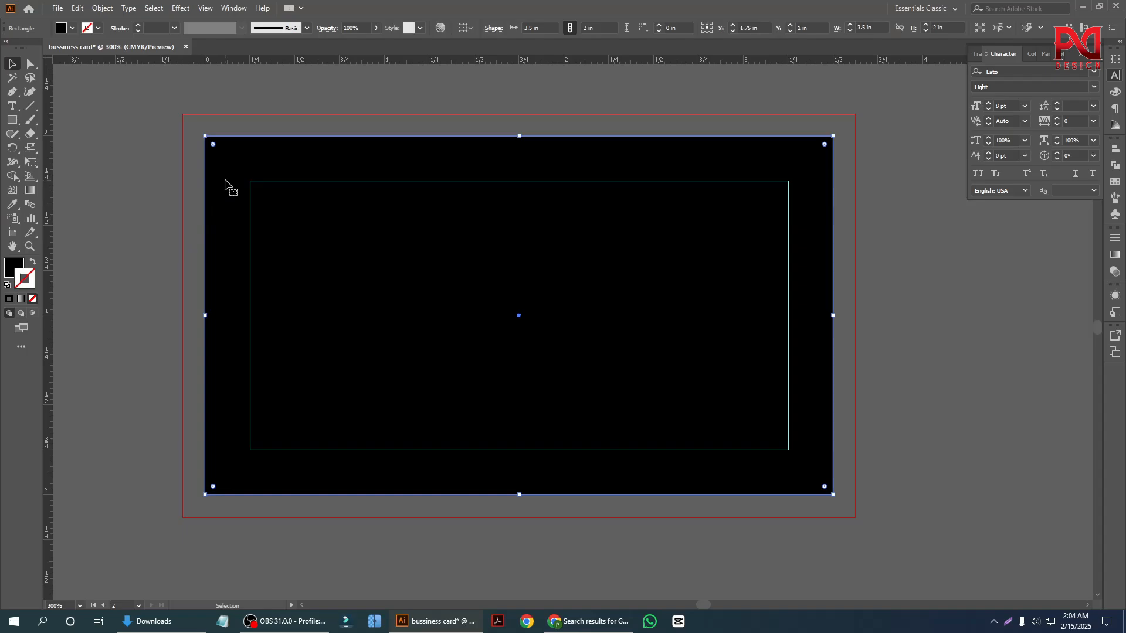
{"action": "key", "text": "Delete"}
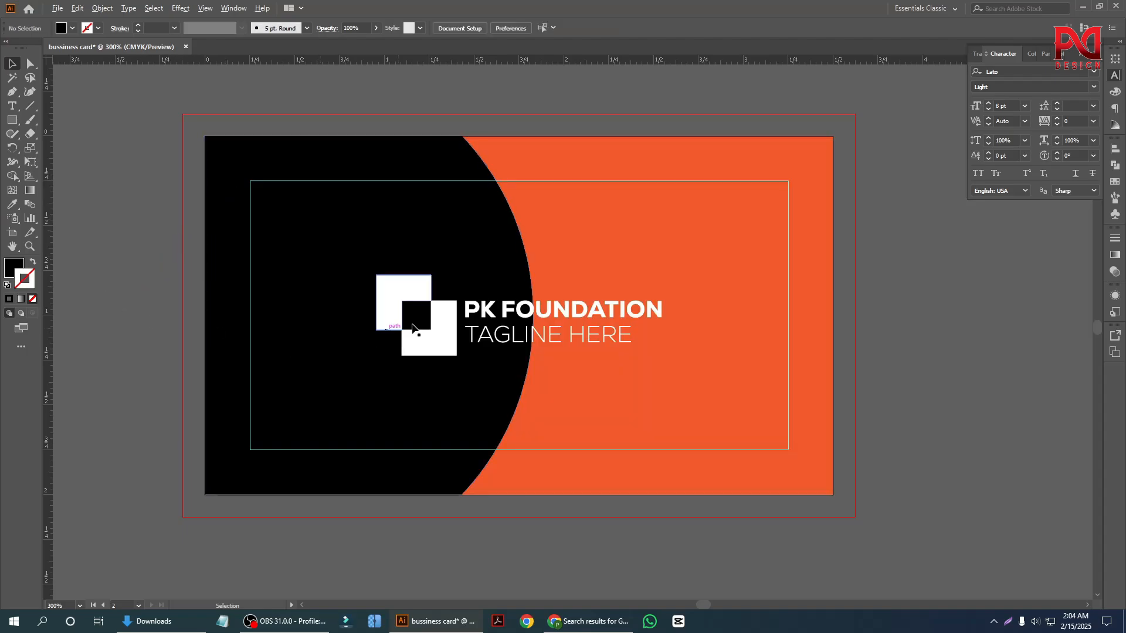
Review both finished cards up close and side by side, checking their content against the margin guides.
{"action": "scroll", "coordinate": [515, 322], "scroll_direction": "down", "scroll_amount": 3}
{"action": "scroll", "coordinate": [374, 326], "scroll_direction": "up", "scroll_amount": 2}
{"action": "scroll", "coordinate": [548, 343], "scroll_direction": "down", "scroll_amount": 2}
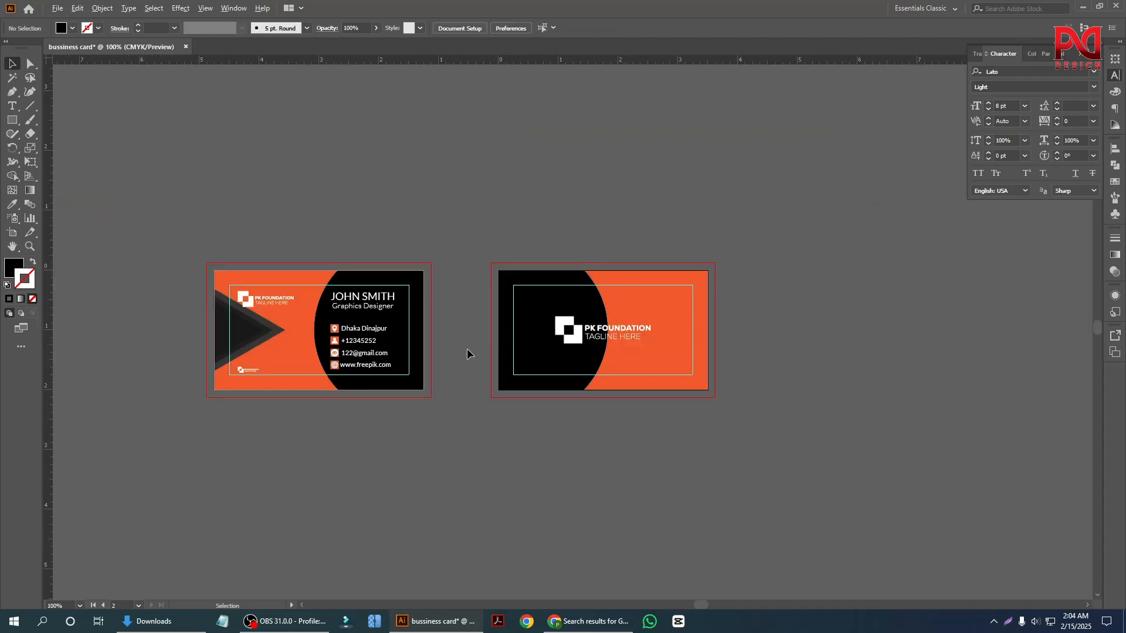
{"action": "scroll", "coordinate": [417, 352], "scroll_direction": "up", "scroll_amount": 2}
{"action": "scroll", "coordinate": [455, 366], "scroll_direction": "down", "scroll_amount": 1}
{"action": "scroll", "coordinate": [304, 360], "scroll_direction": "up", "scroll_amount": 2}
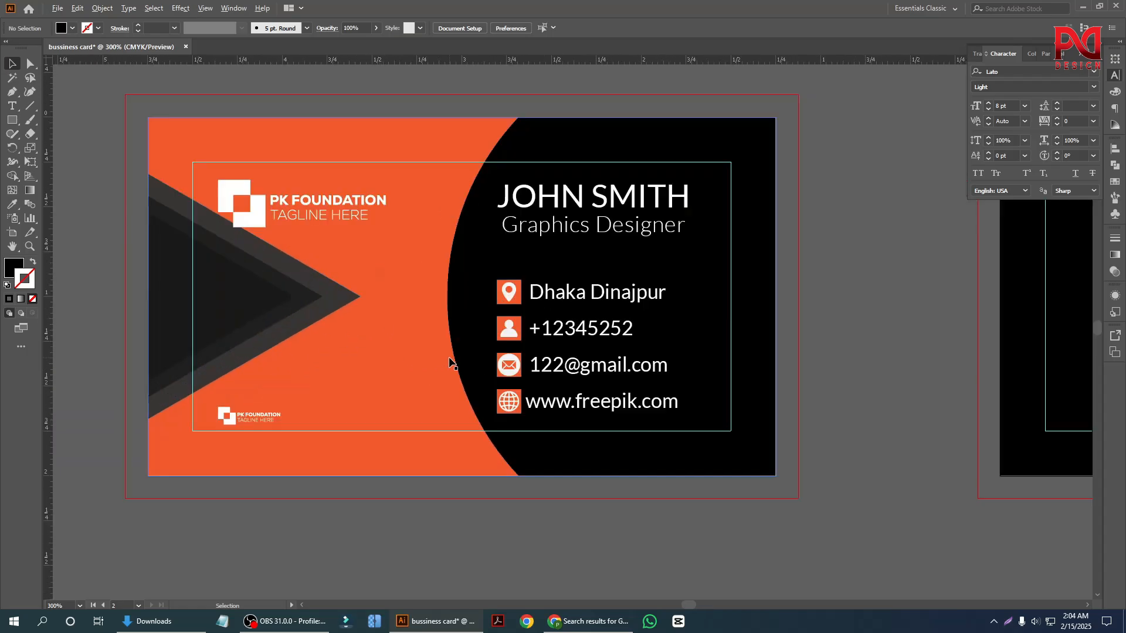
{"action": "scroll", "coordinate": [335, 363], "scroll_direction": "down", "scroll_amount": 2}
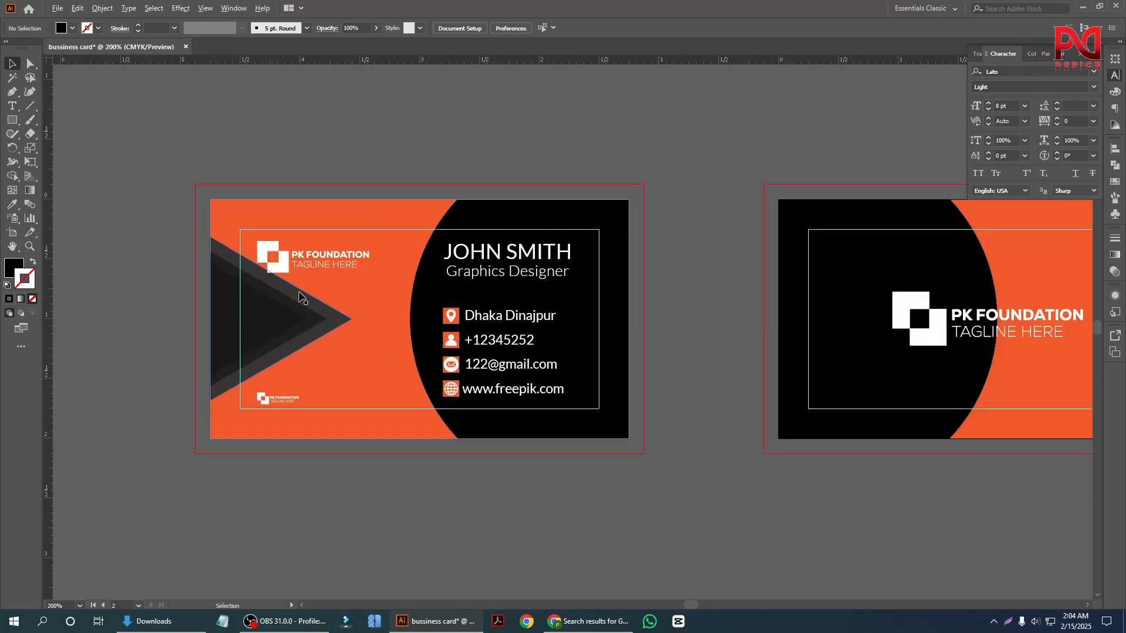
{"action": "scroll", "coordinate": [258, 328], "scroll_direction": "up", "scroll_amount": 2}
{"action": "scroll", "coordinate": [246, 328], "scroll_direction": "down", "scroll_amount": 3}
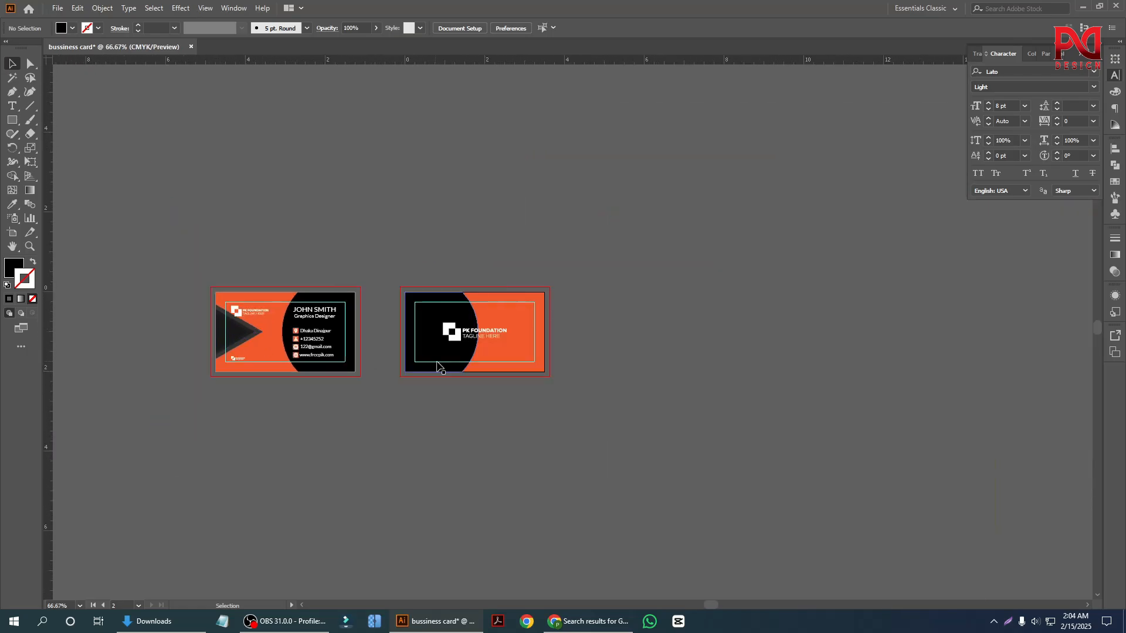
{"action": "scroll", "coordinate": [281, 372], "scroll_direction": "up", "scroll_amount": 2}
{"action": "scroll", "coordinate": [516, 381], "scroll_direction": "up", "scroll_amount": 2}
{"action": "scroll", "coordinate": [458, 389], "scroll_direction": "down", "scroll_amount": 2}
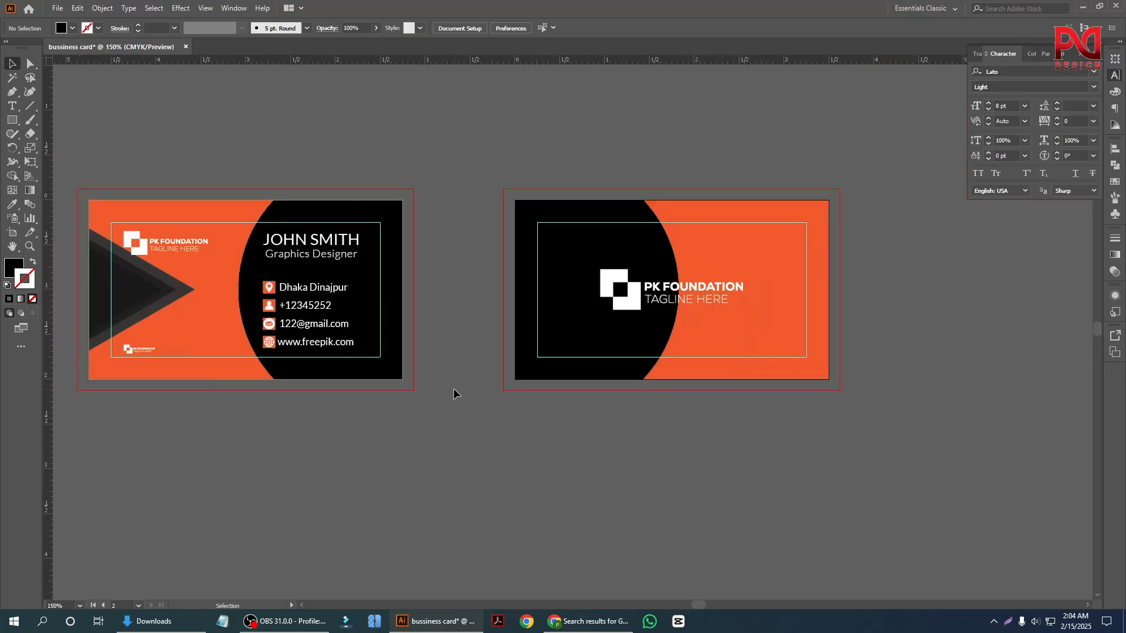
{"action": "scroll", "coordinate": [452, 387], "scroll_direction": "up", "scroll_amount": 1}
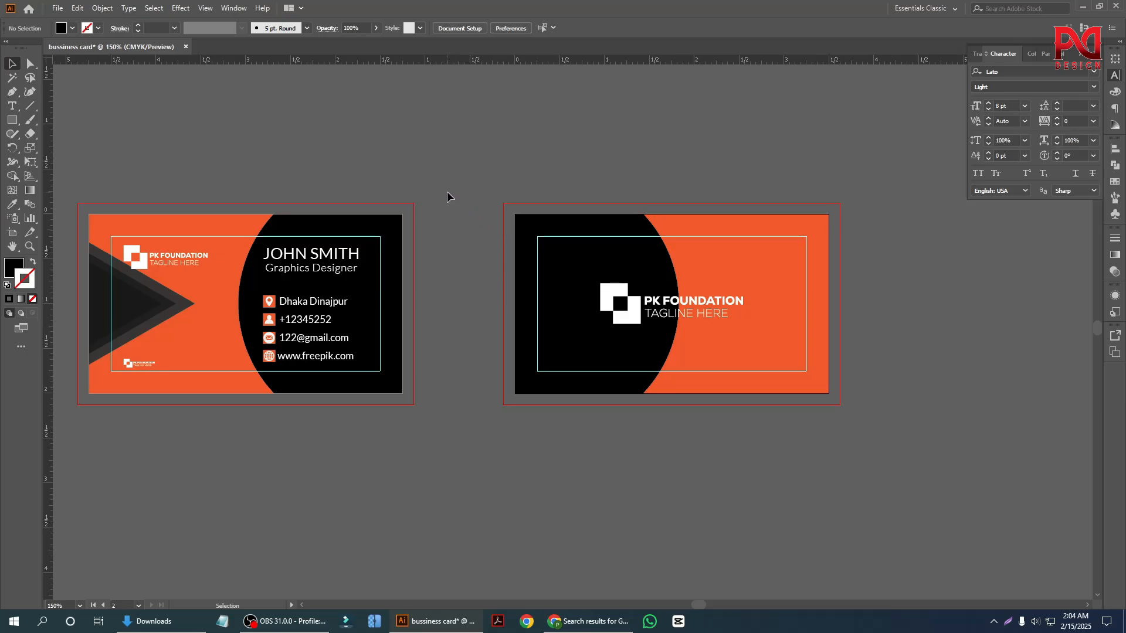
{"action": "left_click", "coordinate": [291, 622]}
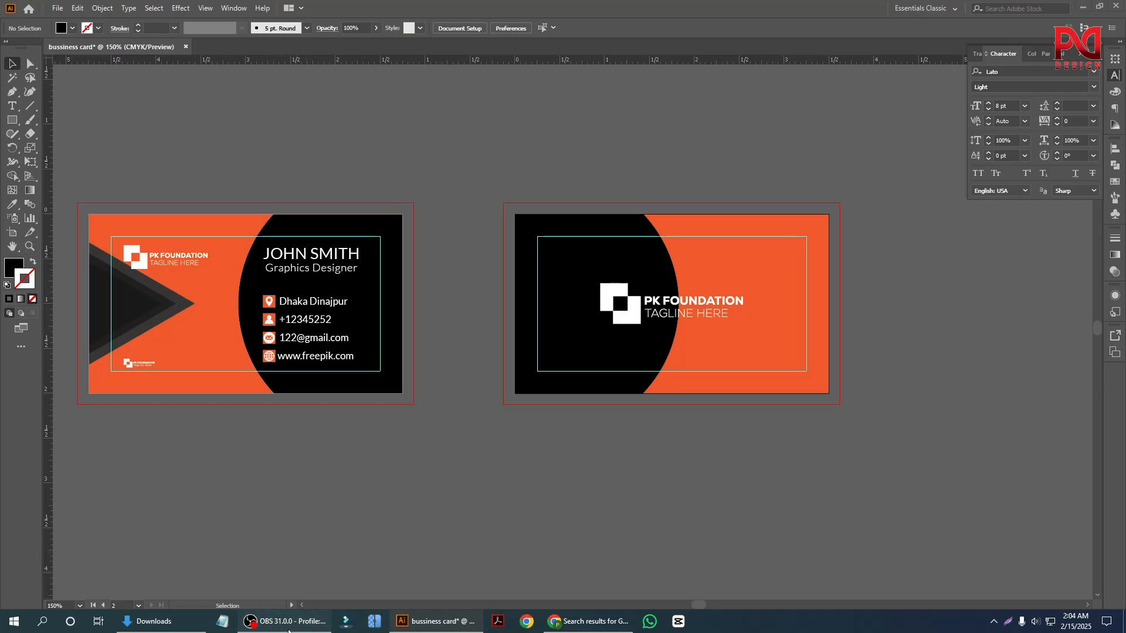